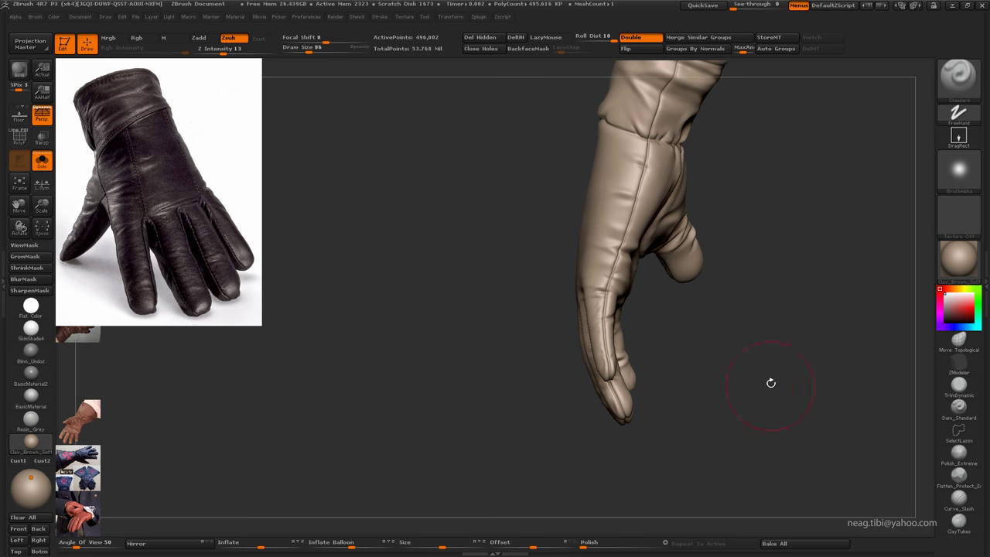
# Step: Pin the red-brown leather glove photo as a large reference and turn the glove to three-quarter view
pyautogui.hotkey('shift', 'z')
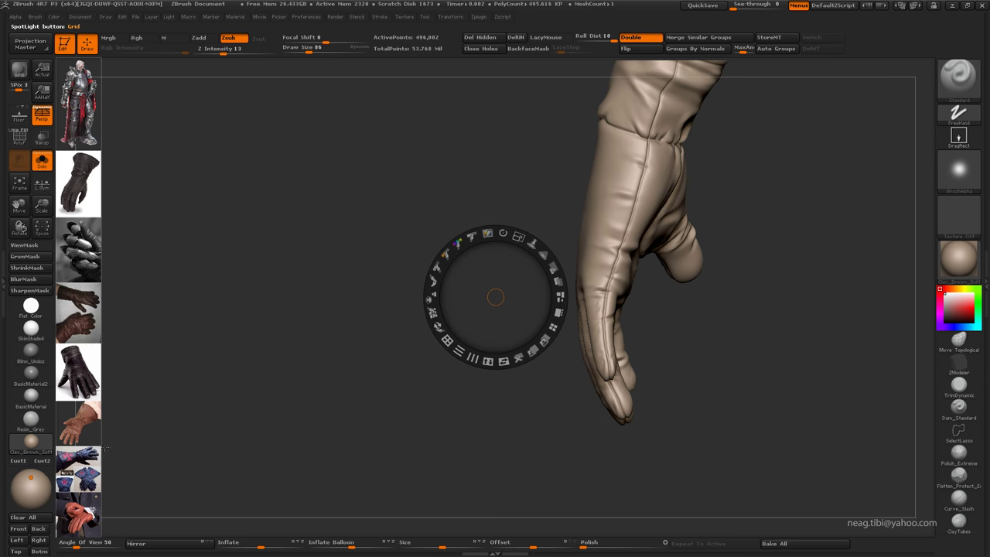
pyautogui.moveTo(77, 514)
pyautogui.mouseDown()
pyautogui.moveTo(166, 287)
pyautogui.moveTo(166, 154)
pyautogui.moveTo(221, 325)
pyautogui.moveTo(287, 265)
pyautogui.moveTo(254, 177)
pyautogui.moveTo(263, 128)
pyautogui.mouseUp()
pyautogui.press('z')
pyautogui.moveTo(570, 229)
pyautogui.mouseDown()
pyautogui.moveTo(553, 308)
pyautogui.moveTo(531, 222)
pyautogui.moveTo(552, 294)
pyautogui.moveTo(529, 265)
pyautogui.moveTo(583, 283)
pyautogui.mouseUp()
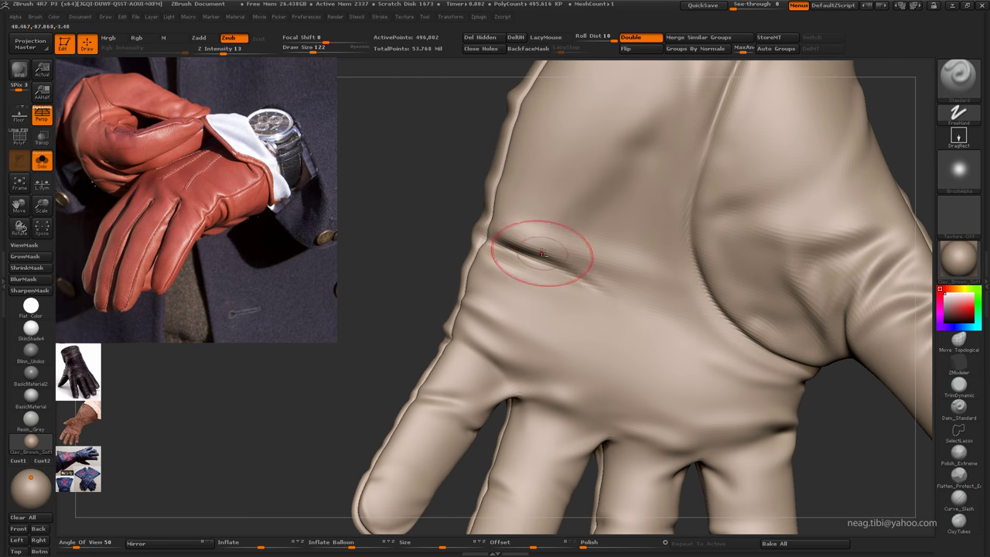
# Step: Zoom onto the back-of-hand crease and reshape it with the Move brush where it meets the seam
pyautogui.moveTo(542, 253)
pyautogui.keyDown('alt'); pyautogui.mouseDown()
pyautogui.moveTo(542, 281)
pyautogui.moveTo(478, 248)
pyautogui.mouseUp(); pyautogui.keyUp('alt')
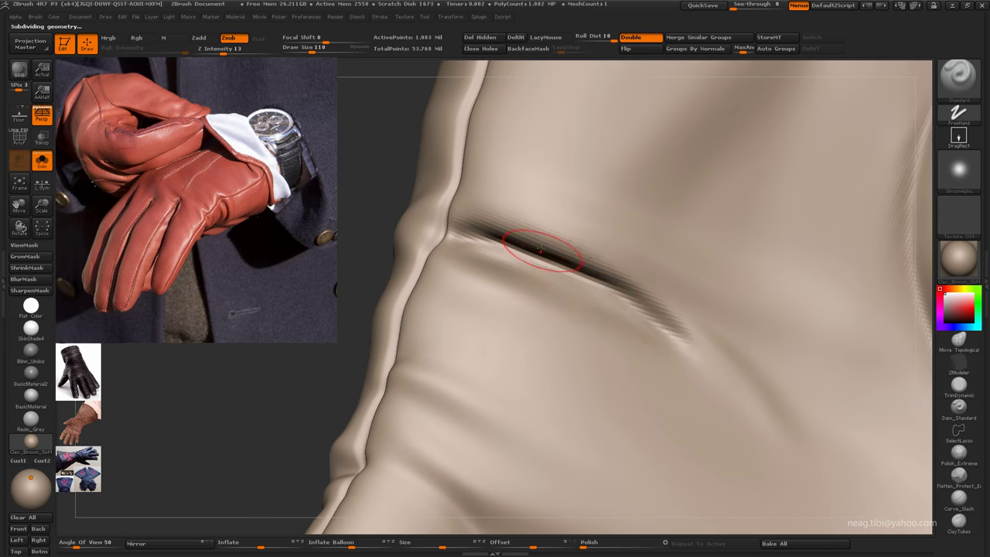
pyautogui.keyDown('alt'); pyautogui.moveTo(540, 247); pyautogui.dragTo(480, 230); pyautogui.keyUp('alt')
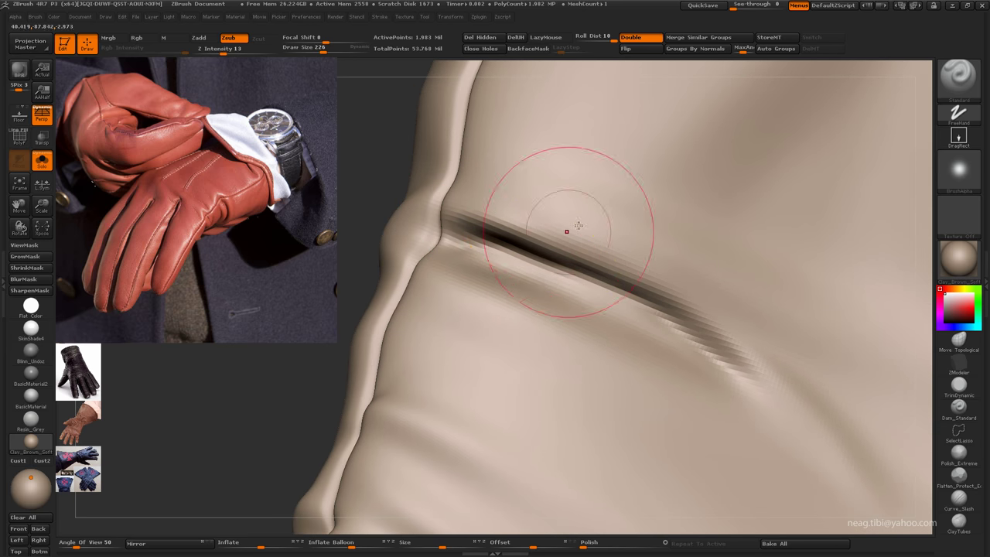
pyautogui.moveTo(570, 225)
pyautogui.keyDown('alt'); pyautogui.mouseDown()
pyautogui.moveTo(738, 377)
pyautogui.moveTo(654, 353)
pyautogui.mouseUp(); pyautogui.keyUp('alt')
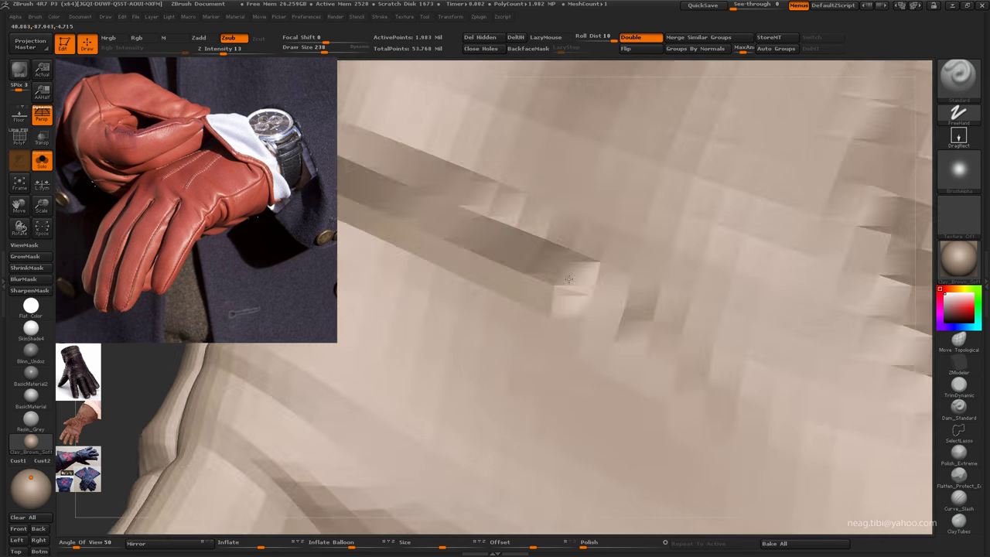
pyautogui.press('space')
pyautogui.press('b')
pyautogui.press('m')
pyautogui.press('v')
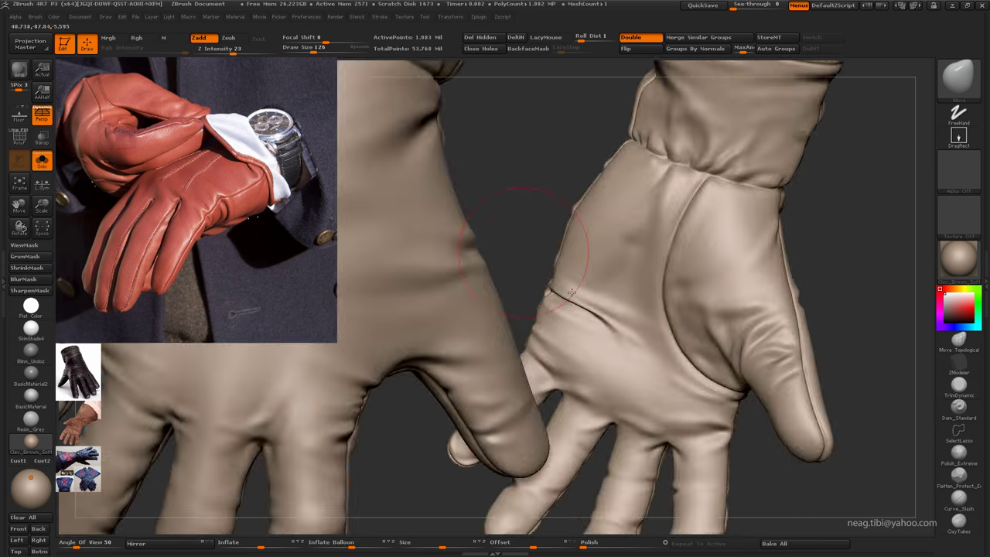
pyautogui.moveTo(659, 362)
pyautogui.mouseDown()
pyautogui.moveTo(633, 365)
pyautogui.moveTo(588, 294)
pyautogui.mouseUp()
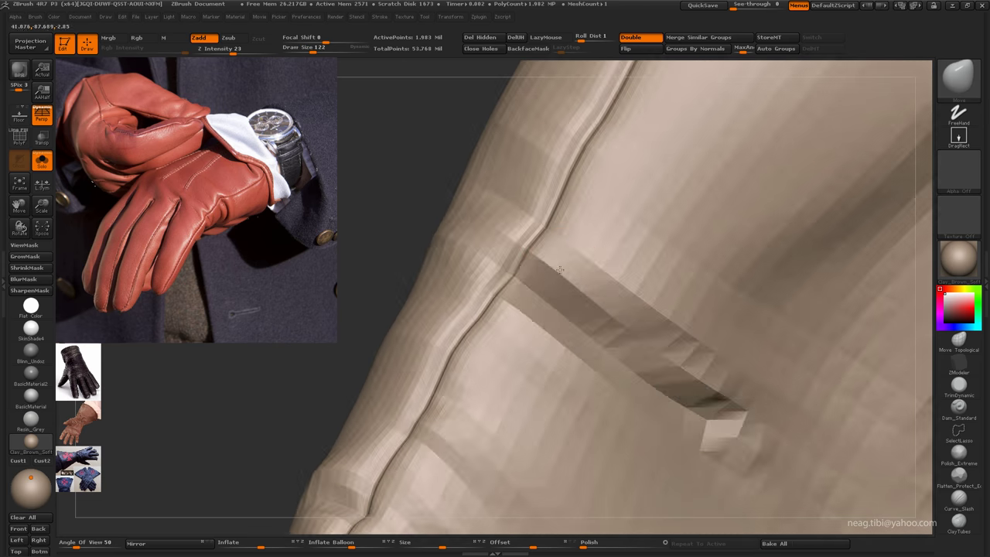
pyautogui.moveTo(720, 406); pyautogui.dragTo(570, 281)
# Step: Push the bulge on the seam back in across subdivision levels, then review the whole glove
pyautogui.hotkey('shift', 'd')
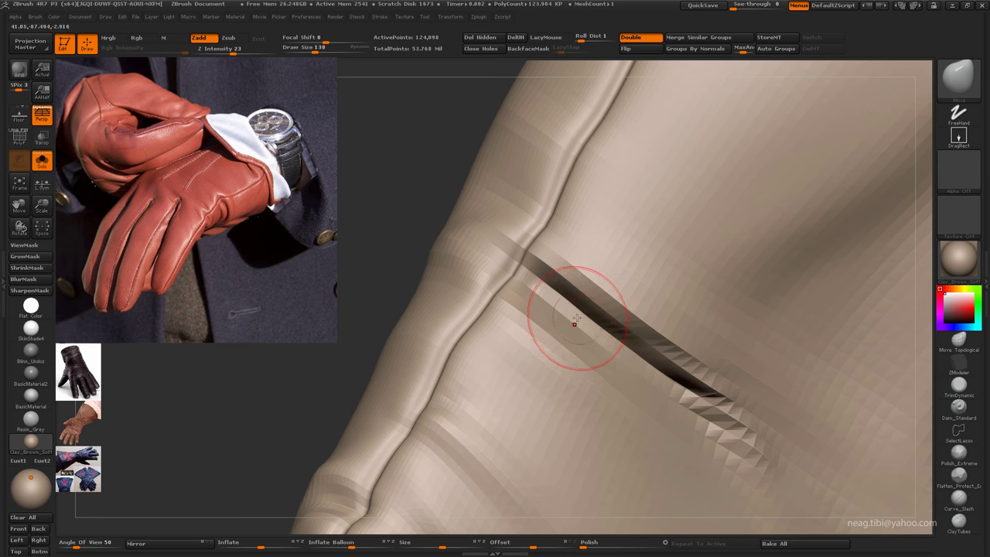
pyautogui.moveTo(575, 322)
pyautogui.mouseDown()
pyautogui.moveTo(583, 315)
pyautogui.moveTo(607, 324)
pyautogui.moveTo(598, 347)
pyautogui.mouseUp()
pyautogui.press('d')
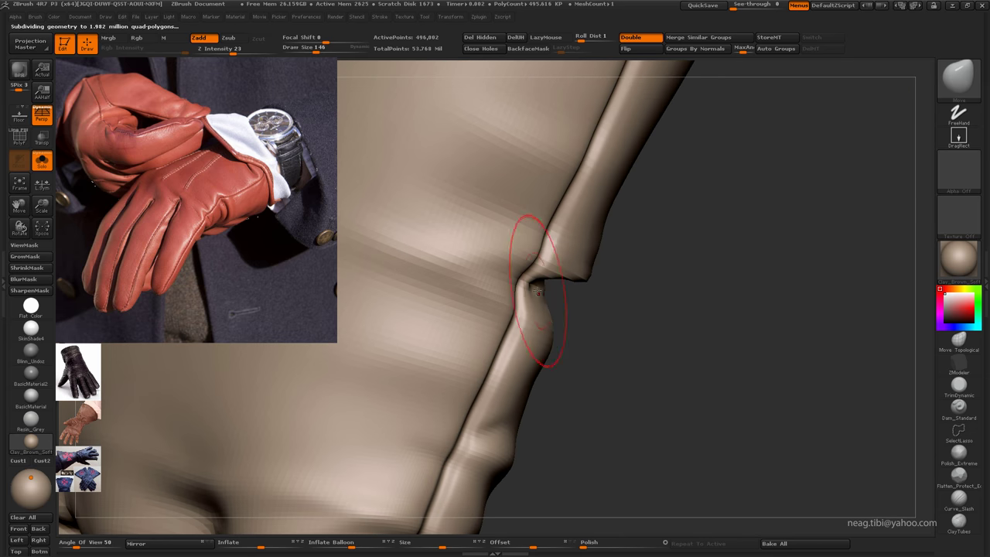
pyautogui.moveTo(585, 236); pyautogui.dragTo(577, 227)
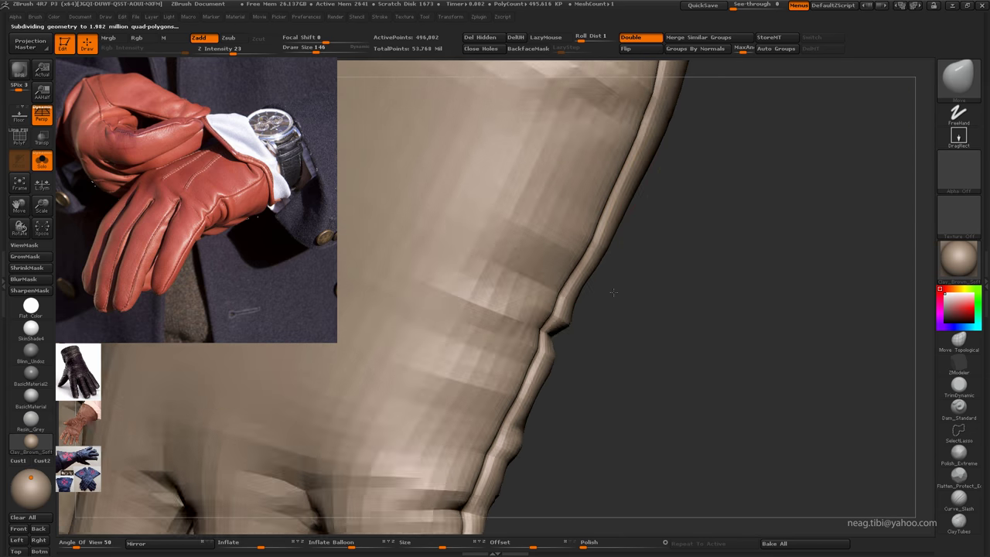
pyautogui.press('b')
pyautogui.press('s')
pyautogui.press('t')
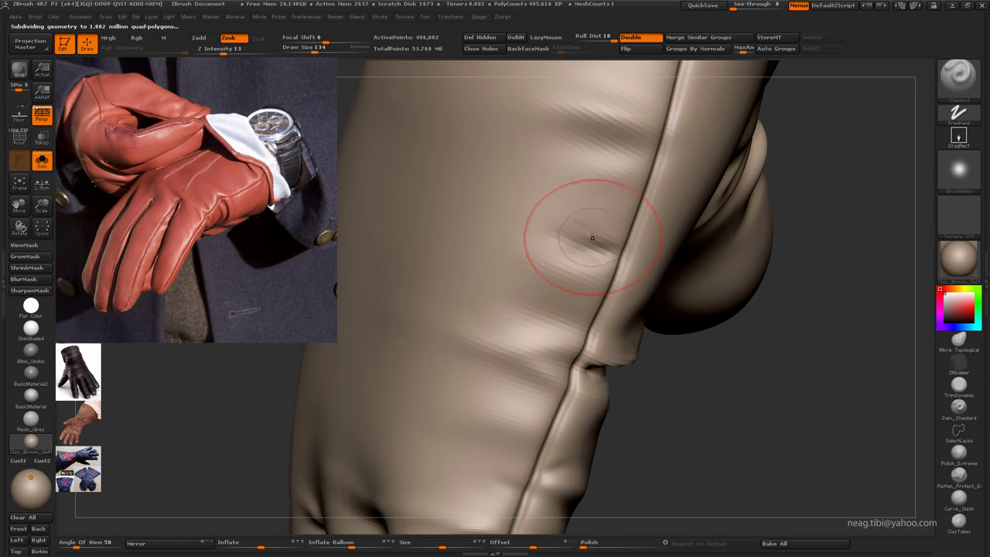
pyautogui.moveTo(531, 242)
pyautogui.mouseDown()
pyautogui.moveTo(562, 260)
pyautogui.moveTo(559, 281)
pyautogui.moveTo(669, 334)
pyautogui.moveTo(571, 224)
pyautogui.mouseUp()
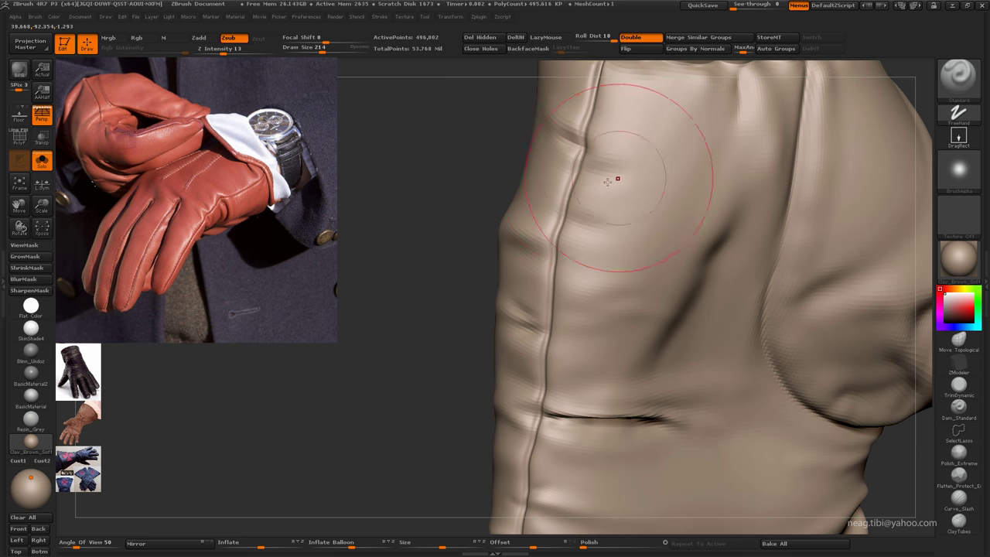
pyautogui.moveTo(634, 203)
pyautogui.mouseDown()
pyautogui.moveTo(706, 233)
pyautogui.moveTo(596, 287)
pyautogui.moveTo(579, 263)
pyautogui.moveTo(596, 177)
pyautogui.moveTo(625, 214)
pyautogui.moveTo(585, 224)
pyautogui.moveTo(604, 315)
pyautogui.moveTo(622, 202)
pyautogui.moveTo(585, 232)
pyautogui.moveTo(570, 228)
pyautogui.moveTo(621, 256)
pyautogui.mouseUp()
pyautogui.press('space')
pyautogui.press('space')
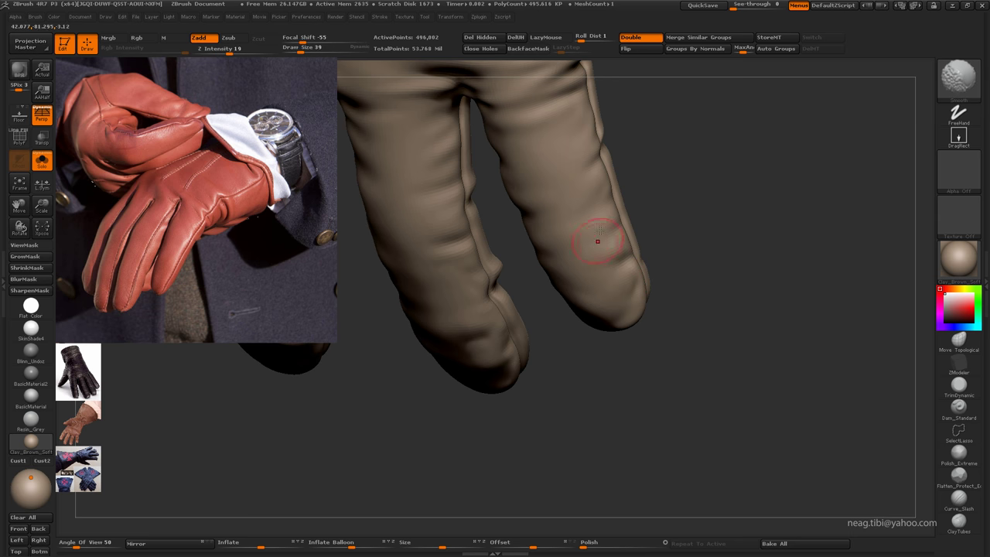
# Step: Frame the glove and orbit in on the stretched back of the hand
pyautogui.press('f')
pyautogui.keyDown('alt'); pyautogui.moveTo(622, 284); pyautogui.dragTo(534, 289); pyautogui.keyUp('alt')
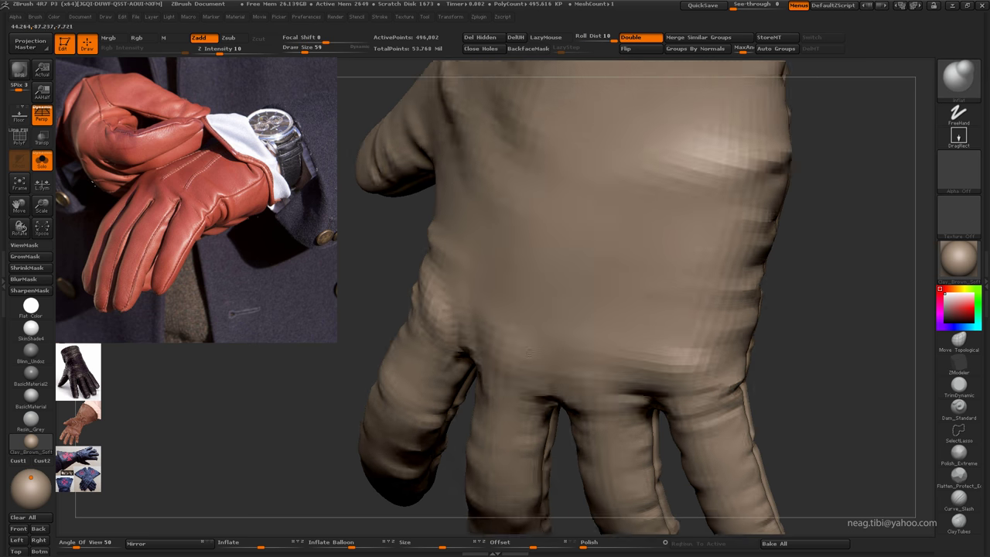
pyautogui.moveTo(541, 265)
pyautogui.mouseDown()
pyautogui.moveTo(592, 331)
pyautogui.moveTo(542, 269)
pyautogui.moveTo(652, 328)
pyautogui.moveTo(656, 344)
pyautogui.moveTo(744, 345)
pyautogui.moveTo(729, 242)
pyautogui.moveTo(618, 247)
pyautogui.moveTo(607, 221)
pyautogui.moveTo(685, 279)
pyautogui.mouseUp()
pyautogui.moveTo(650, 233)
pyautogui.mouseDown()
pyautogui.moveTo(518, 212)
pyautogui.moveTo(519, 166)
pyautogui.moveTo(503, 184)
pyautogui.moveTo(504, 214)
pyautogui.moveTo(508, 173)
pyautogui.moveTo(526, 168)
pyautogui.moveTo(493, 173)
pyautogui.moveTo(515, 225)
pyautogui.moveTo(533, 199)
pyautogui.moveTo(583, 197)
pyautogui.mouseUp()
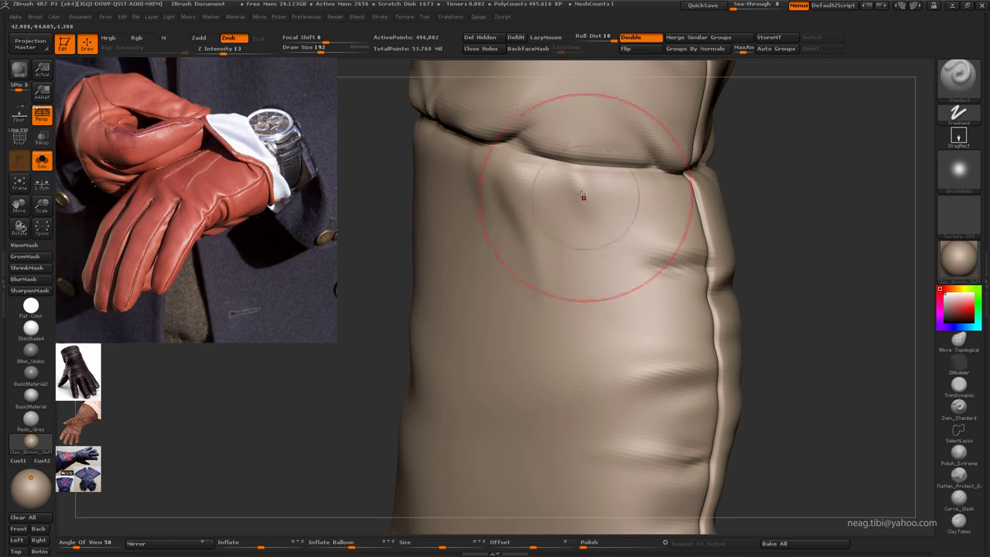
# Step: Carve fine cuff wrinkles with a small Dam_Standard brush and LazyMouse, smoothing between strokes
pyautogui.press('b')
pyautogui.press('d')
pyautogui.press('s')
pyautogui.press('space')
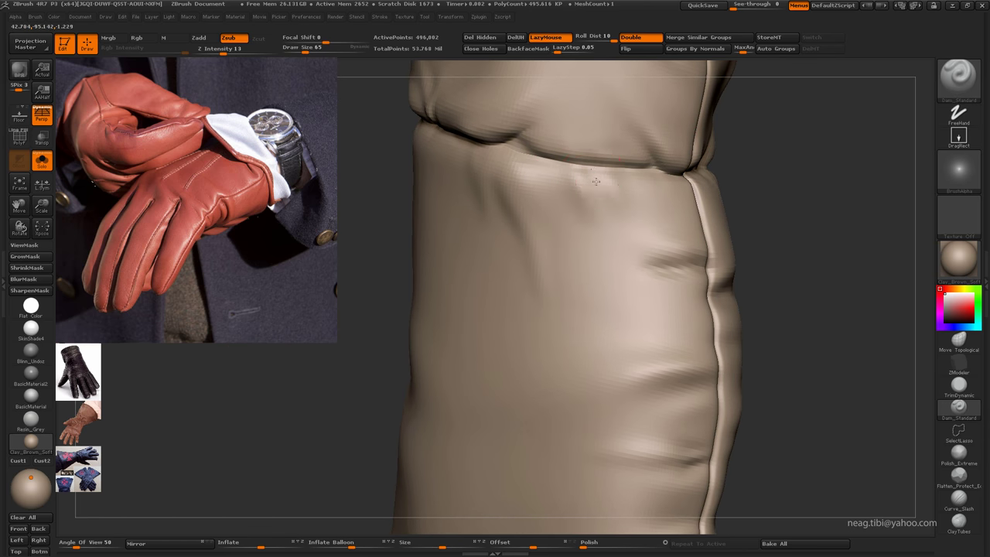
pyautogui.moveTo(560, 167); pyautogui.dragTo(504, 157)
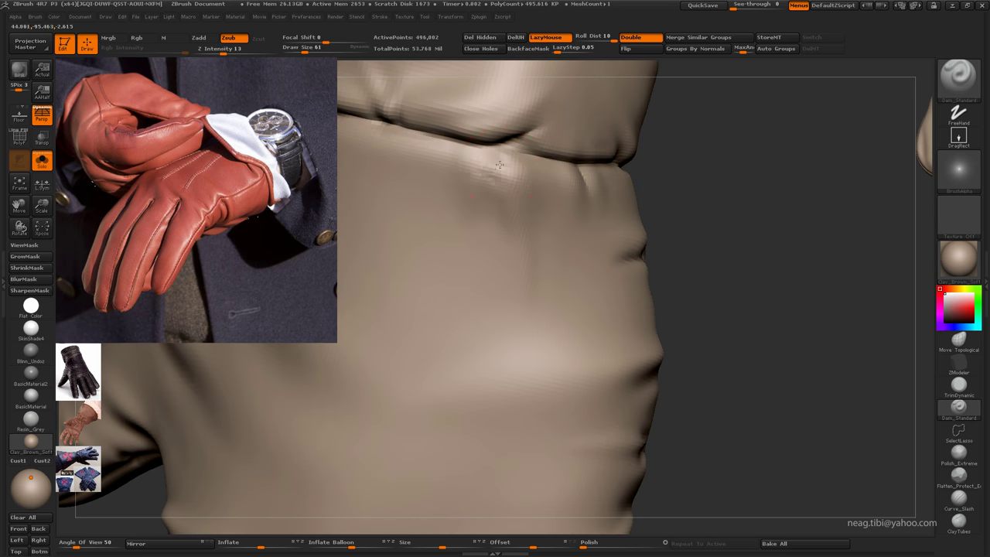
pyautogui.moveTo(495, 195)
pyautogui.mouseDown()
pyautogui.moveTo(501, 162)
pyautogui.moveTo(534, 148)
pyautogui.moveTo(543, 241)
pyautogui.mouseUp()
pyautogui.press('f')
pyautogui.press('shift')
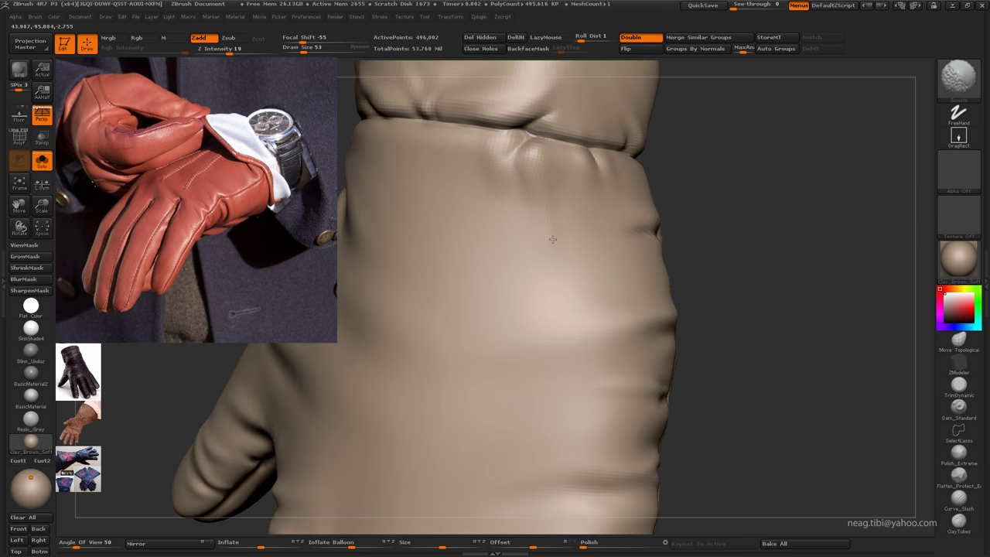
pyautogui.press('f')
pyautogui.moveTo(491, 209); pyautogui.dragTo(543, 299)
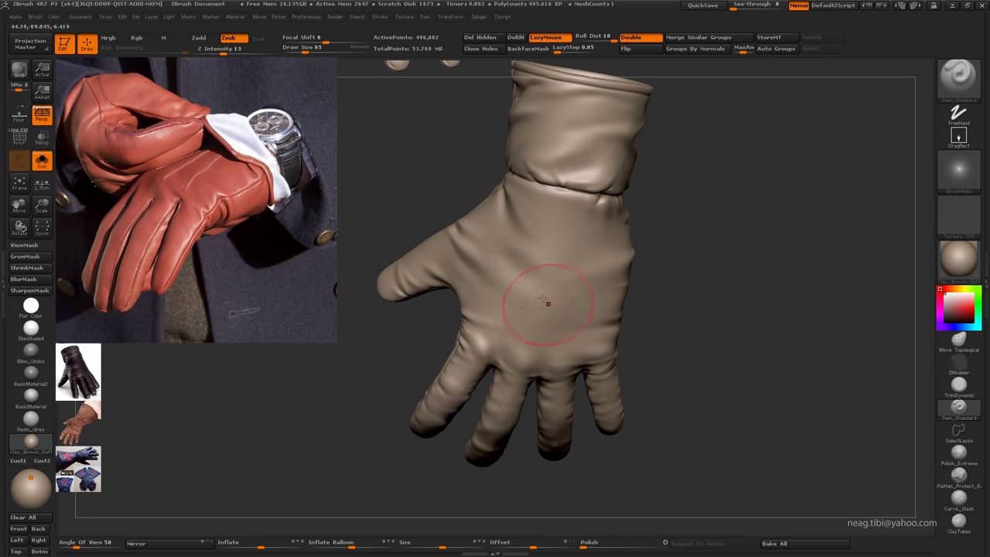
# Step: At the highest subdivision, smooth the wrinkles on the back of the hand with a smaller brush
pyautogui.press('shift')
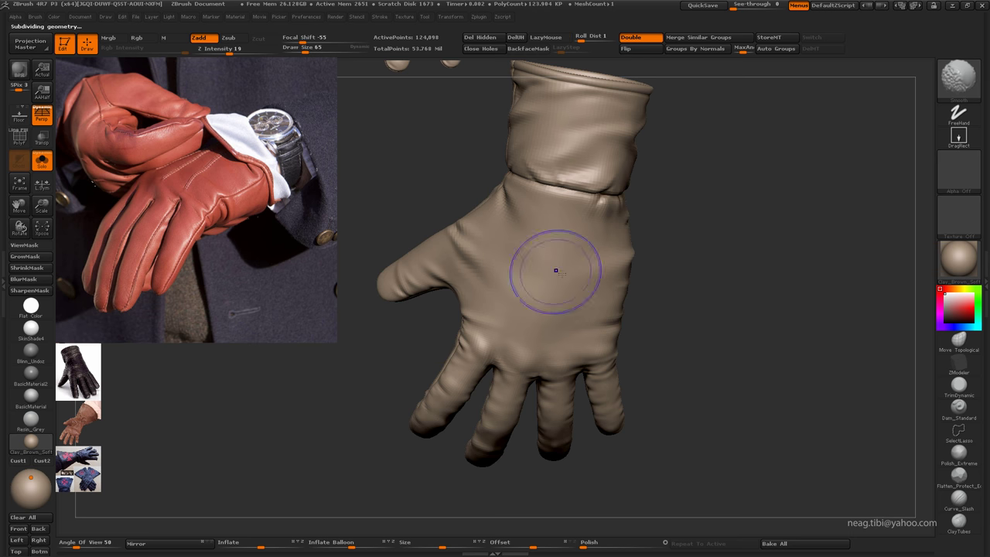
pyautogui.hotkey('ctrl', 'd')
pyautogui.keyDown('alt'); pyautogui.moveTo(557, 292); pyautogui.dragTo(487, 283); pyautogui.keyUp('alt')
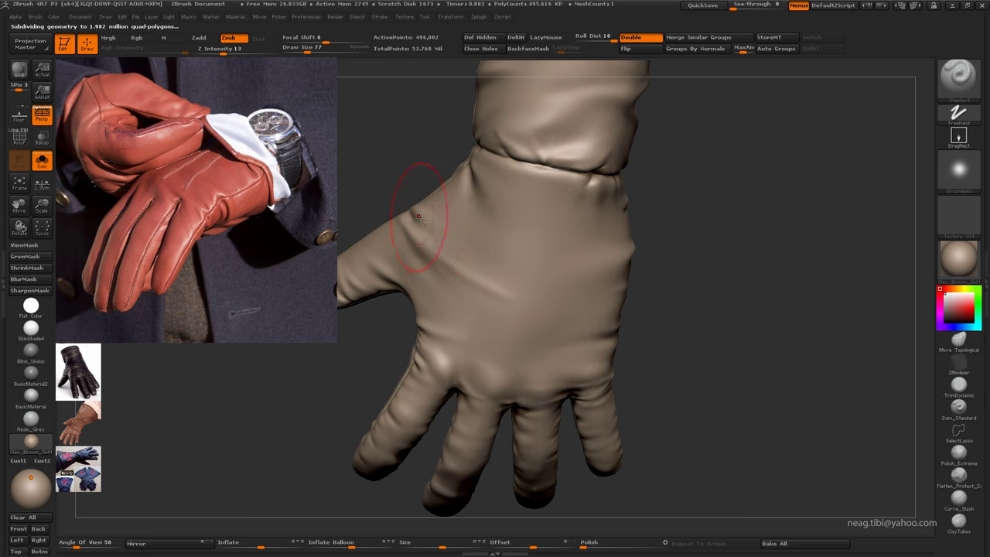
pyautogui.press('shift')
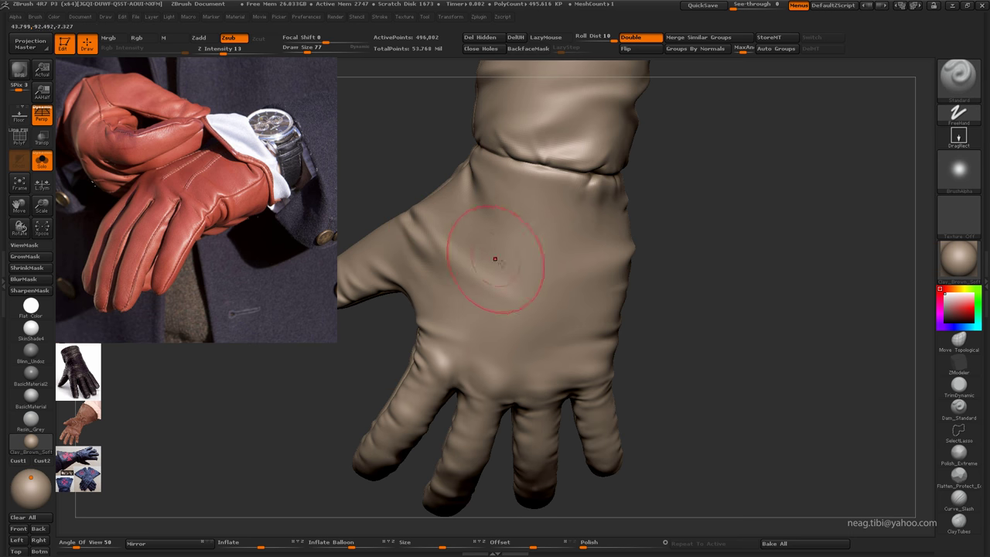
pyautogui.press('[')
pyautogui.press('[')
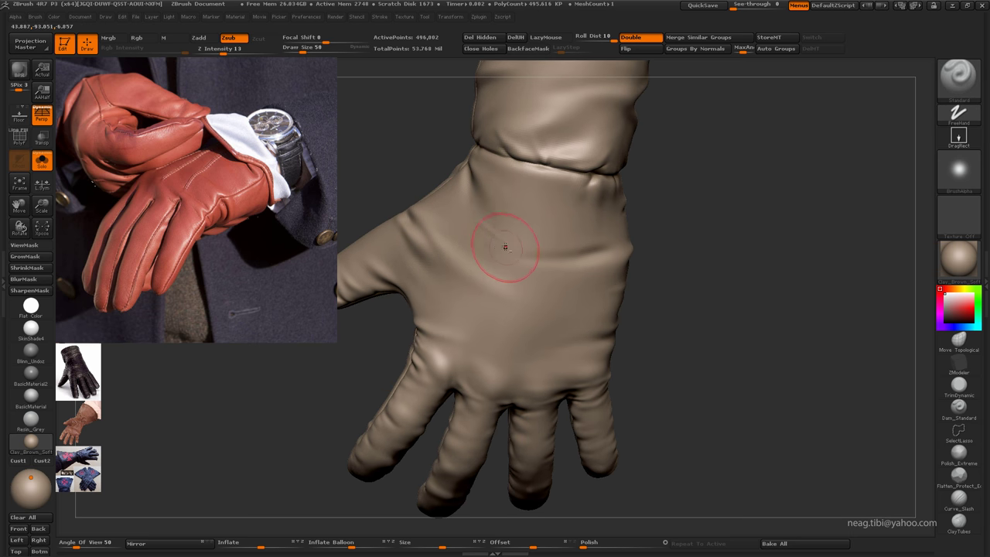
pyautogui.press('shift')
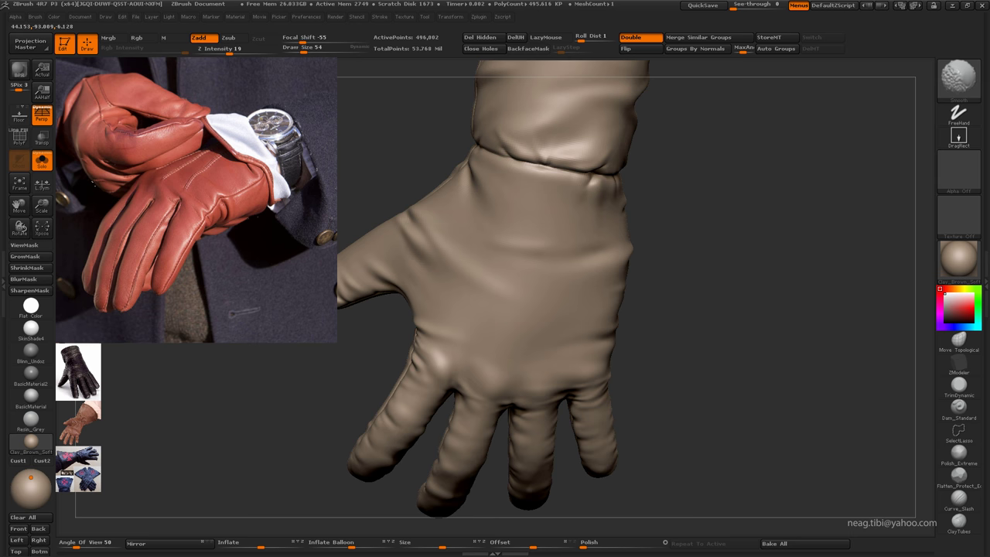
pyautogui.moveTo(513, 314); pyautogui.dragTo(479, 287)
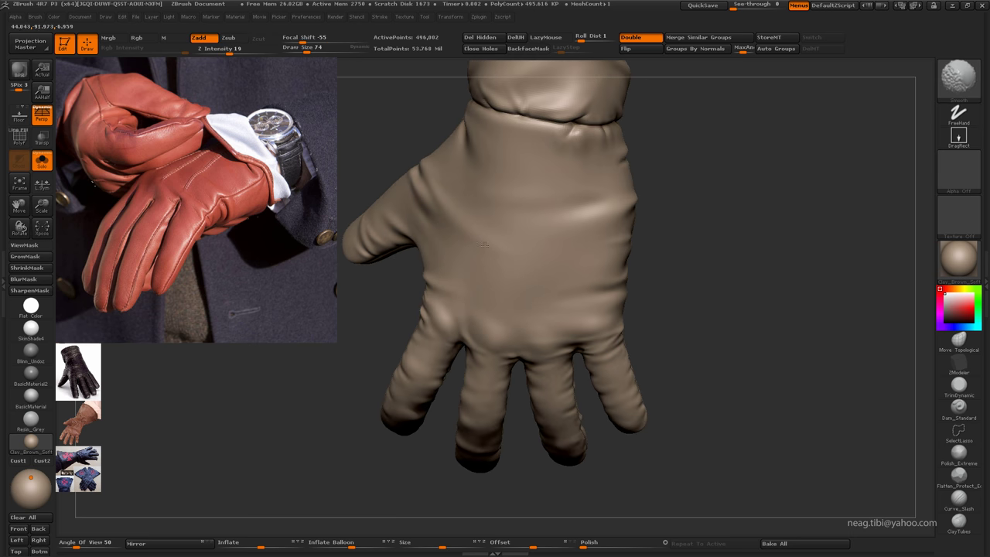
pyautogui.press('shift')
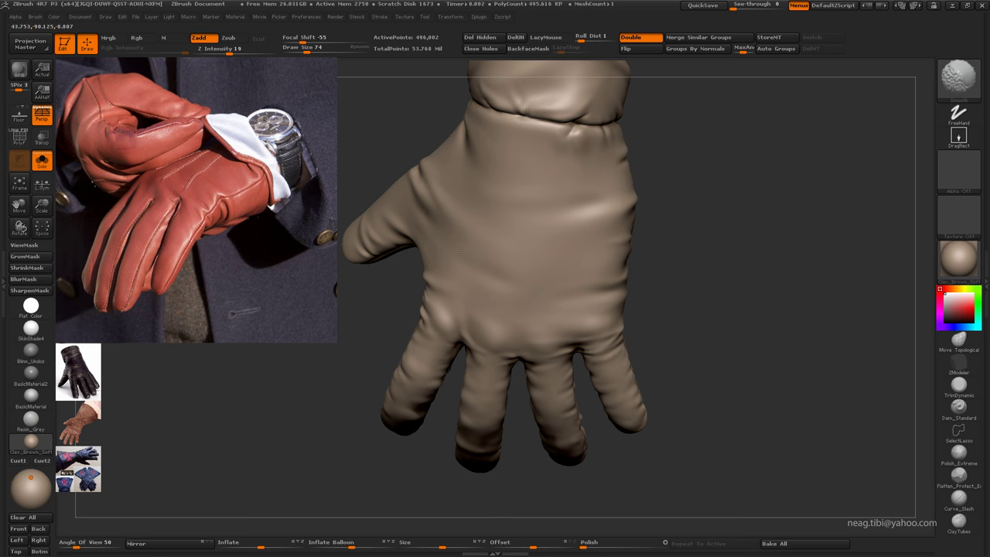
pyautogui.moveTo(541, 309); pyautogui.dragTo(516, 230)
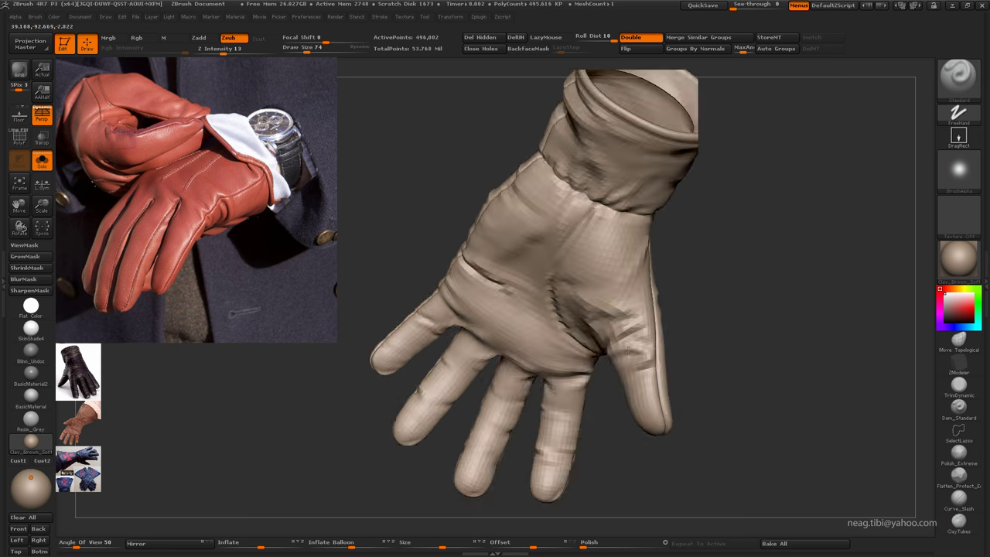
# Step: Check the broad form at lower subdivisions, then shrink the gauntlet reference photo into the top-left corner
pyautogui.hotkey('shift', 'd')
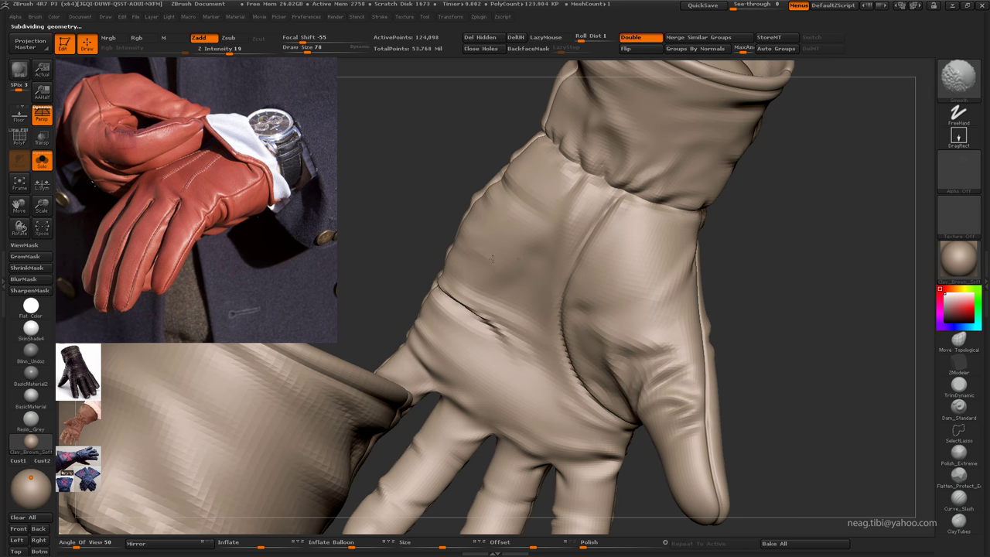
pyautogui.hotkey('shift', 'd')
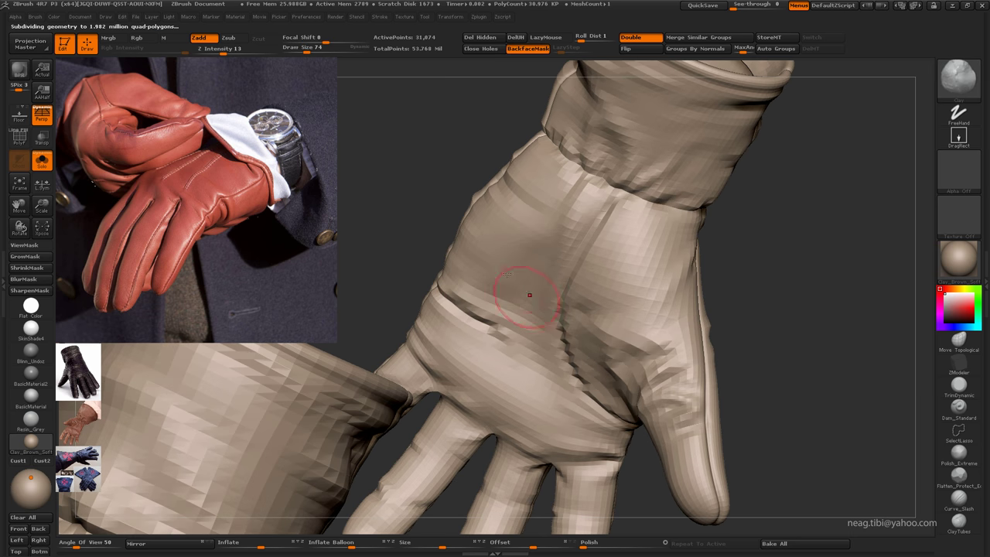
pyautogui.press('f')
pyautogui.press('d')
pyautogui.press('d')
pyautogui.moveTo(519, 222)
pyautogui.keyDown('alt'); pyautogui.mouseDown()
pyautogui.moveTo(619, 266)
pyautogui.moveTo(478, 283)
pyautogui.mouseUp(); pyautogui.keyUp('alt')
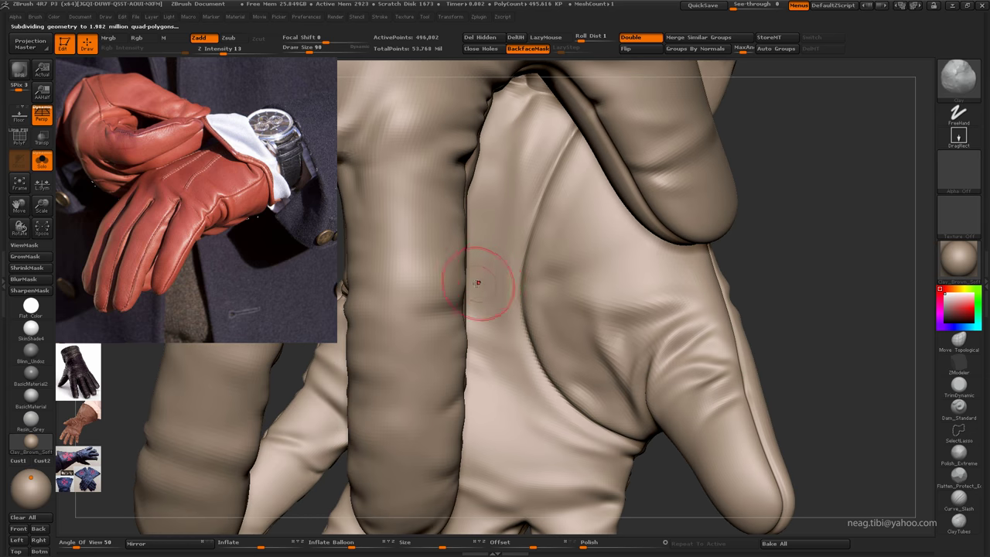
pyautogui.hotkey('shift', 'z')
pyautogui.moveTo(255, 188)
pyautogui.mouseDown()
pyautogui.moveTo(250, 100)
pyautogui.moveTo(133, 130)
pyautogui.moveTo(177, 243)
pyautogui.moveTo(214, 136)
pyautogui.moveTo(398, 232)
pyautogui.moveTo(395, 222)
pyautogui.moveTo(751, 221)
pyautogui.moveTo(702, 210)
pyautogui.moveTo(730, 111)
pyautogui.moveTo(409, 225)
pyautogui.moveTo(652, 151)
pyautogui.mouseUp()
# Step: Hide the reference controls and set up the Standard brush at a larger size
pyautogui.press('z')
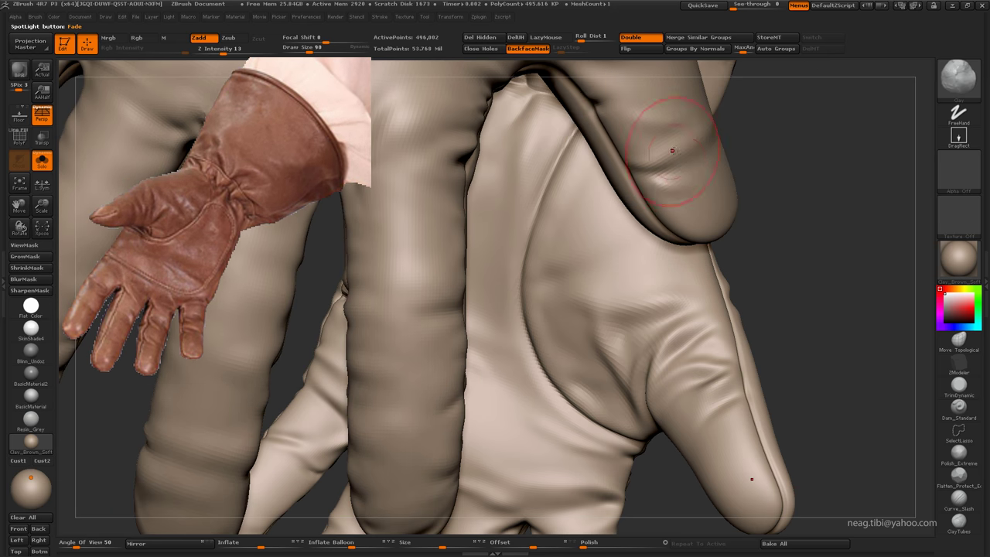
pyautogui.moveTo(495, 324)
pyautogui.mouseDown()
pyautogui.moveTo(621, 237)
pyautogui.moveTo(665, 263)
pyautogui.moveTo(663, 320)
pyautogui.moveTo(689, 227)
pyautogui.moveTo(583, 314)
pyautogui.moveTo(636, 320)
pyautogui.moveTo(641, 334)
pyautogui.moveTo(514, 304)
pyautogui.moveTo(526, 309)
pyautogui.moveTo(488, 326)
pyautogui.mouseUp()
pyautogui.press('b')
pyautogui.press('s')
pyautogui.press('t')
pyautogui.press('space')
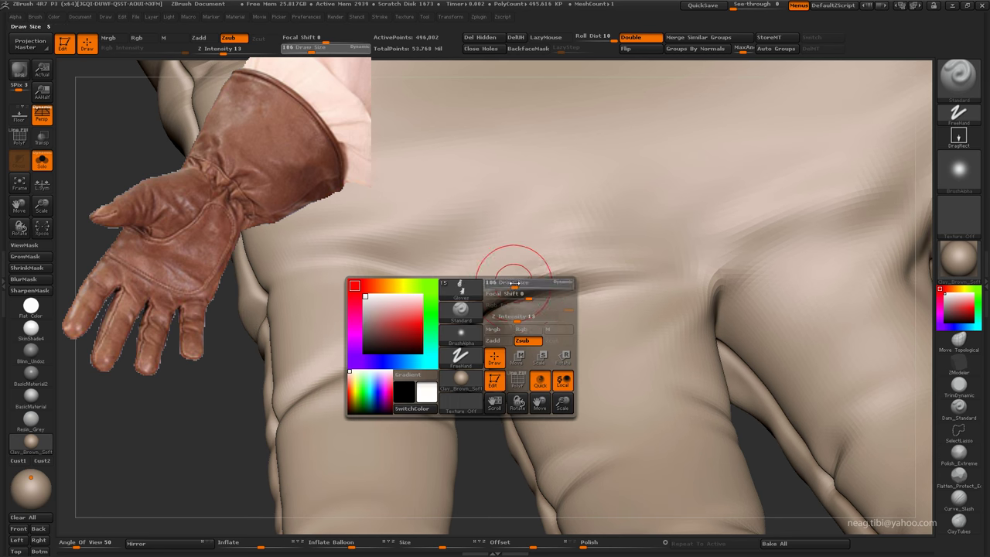
pyautogui.moveTo(561, 300)
pyautogui.keyDown('alt'); pyautogui.mouseDown()
pyautogui.moveTo(531, 264)
pyautogui.moveTo(408, 265)
pyautogui.moveTo(376, 244)
pyautogui.mouseUp(); pyautogui.keyUp('alt')
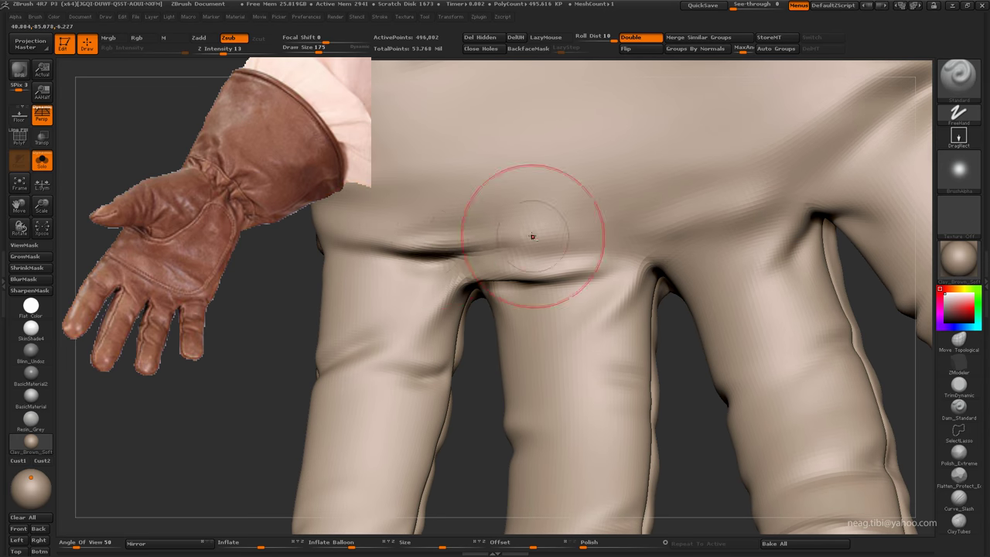
# Step: Carve fold lines across the palm and above the finger bases
pyautogui.moveTo(532, 235)
pyautogui.keyDown('alt'); pyautogui.mouseDown()
pyautogui.moveTo(464, 265)
pyautogui.moveTo(581, 320)
pyautogui.moveTo(598, 388)
pyautogui.moveTo(497, 232)
pyautogui.mouseUp(); pyautogui.keyUp('alt')
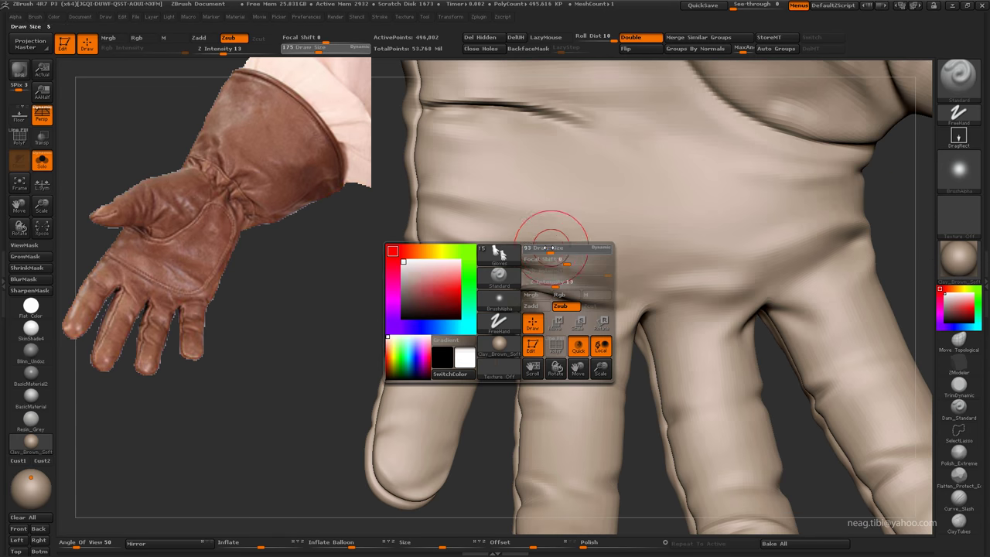
pyautogui.moveTo(589, 121)
pyautogui.keyDown('alt'); pyautogui.mouseDown()
pyautogui.moveTo(567, 237)
pyautogui.moveTo(691, 214)
pyautogui.moveTo(698, 309)
pyautogui.moveTo(615, 268)
pyautogui.mouseUp(); pyautogui.keyUp('alt')
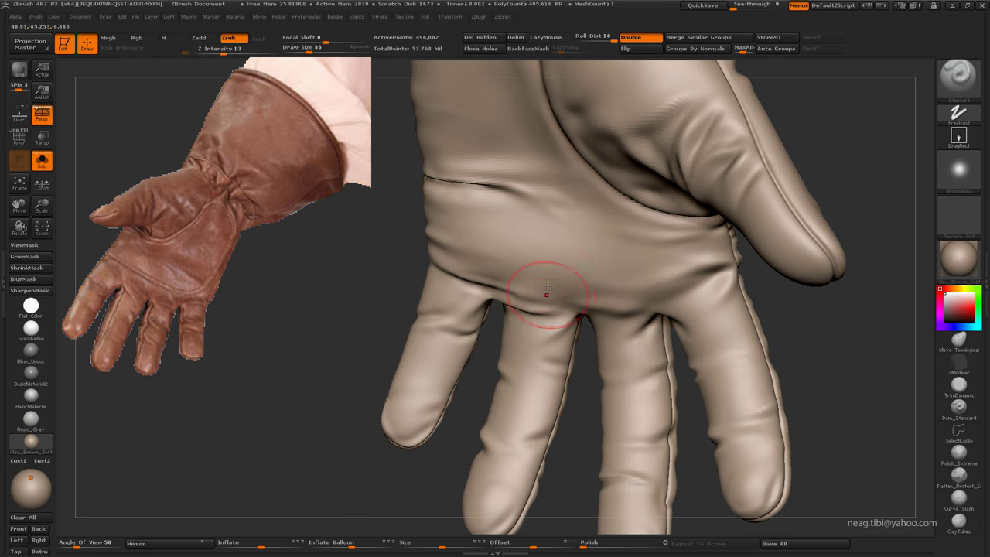
pyautogui.moveTo(548, 275)
pyautogui.keyDown('alt'); pyautogui.mouseDown()
pyautogui.moveTo(532, 229)
pyautogui.moveTo(477, 194)
pyautogui.moveTo(593, 276)
pyautogui.moveTo(662, 287)
pyautogui.moveTo(609, 230)
pyautogui.moveTo(645, 248)
pyautogui.moveTo(658, 181)
pyautogui.mouseUp(); pyautogui.keyUp('alt')
pyautogui.press(']')
pyautogui.press(']')
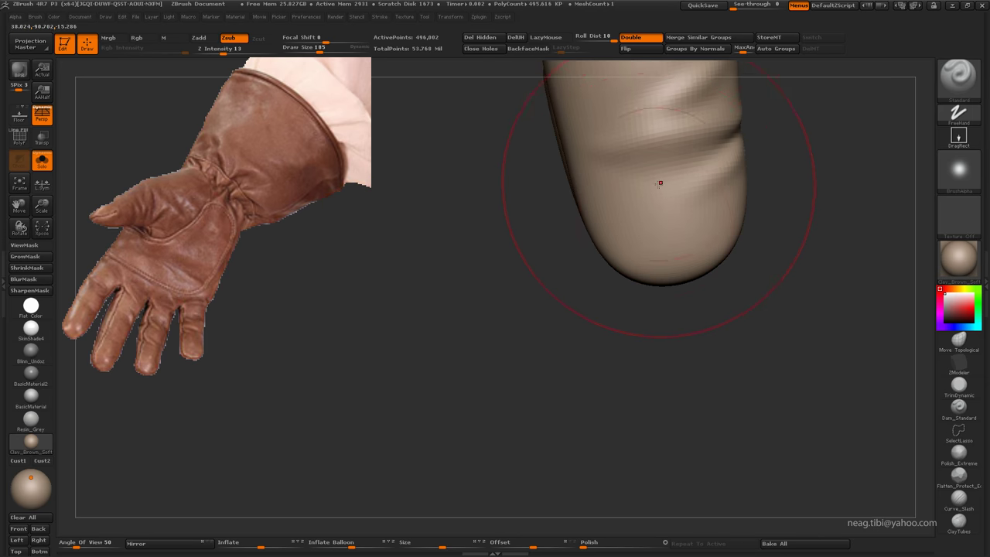
# Step: Reduce the brush size slightly and smooth the folds along a finger
pyautogui.press('space')
pyautogui.moveTo(636, 253); pyautogui.dragTo(630, 253)
pyautogui.moveTo(743, 255)
pyautogui.mouseDown()
pyautogui.moveTo(570, 197)
pyautogui.moveTo(549, 247)
pyautogui.mouseUp()
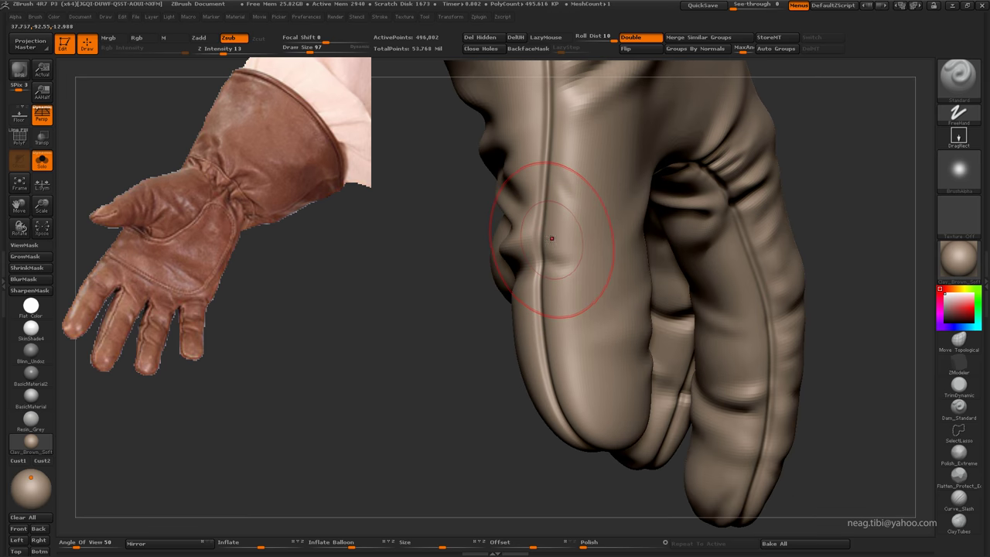
pyautogui.moveTo(551, 283)
pyautogui.mouseDown()
pyautogui.moveTo(596, 260)
pyautogui.moveTo(596, 268)
pyautogui.mouseUp()
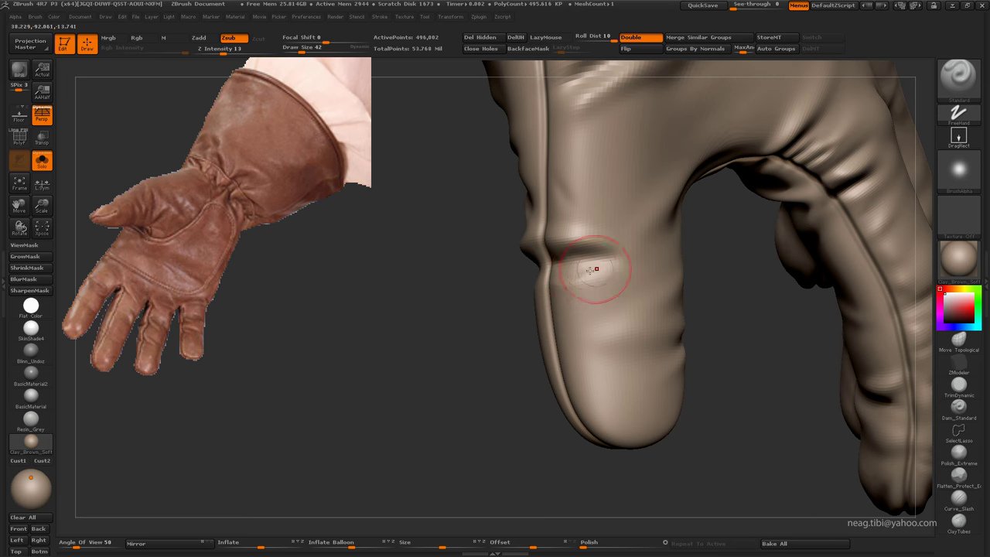
pyautogui.press('shift')
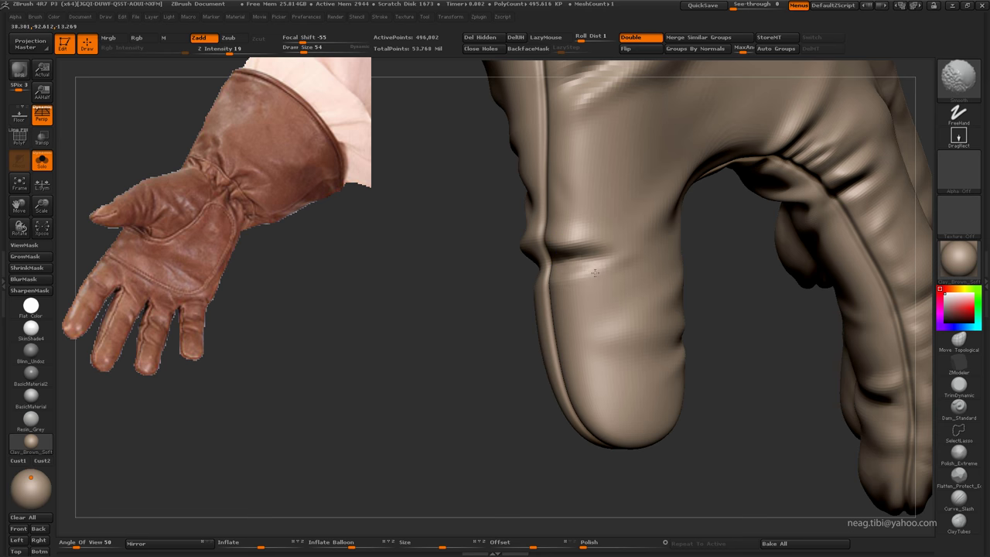
pyautogui.moveTo(595, 272)
pyautogui.mouseDown()
pyautogui.moveTo(501, 265)
pyautogui.moveTo(514, 286)
pyautogui.mouseUp()
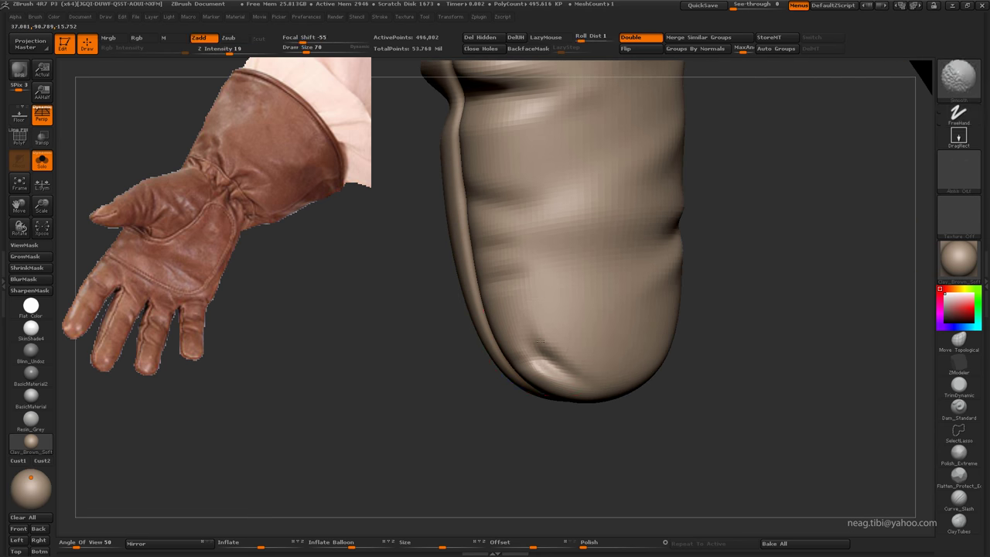
# Step: Build up clay along the finger and smooth its tip into a rounded shape
pyautogui.press('b')
pyautogui.press('c')
pyautogui.press('l')
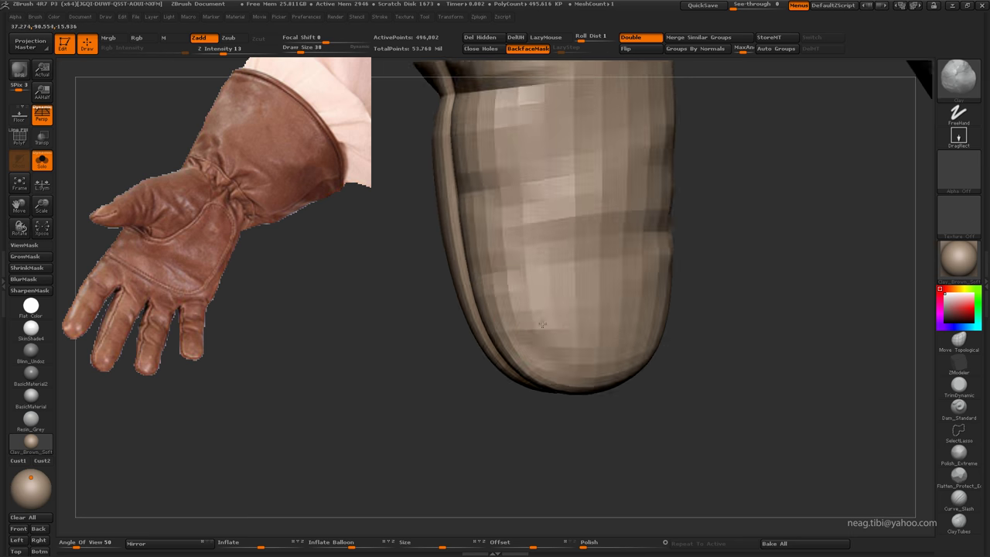
pyautogui.moveTo(566, 382); pyautogui.dragTo(547, 335)
pyautogui.press('b')
pyautogui.press('i')
pyautogui.press('n')
pyautogui.press('shift')
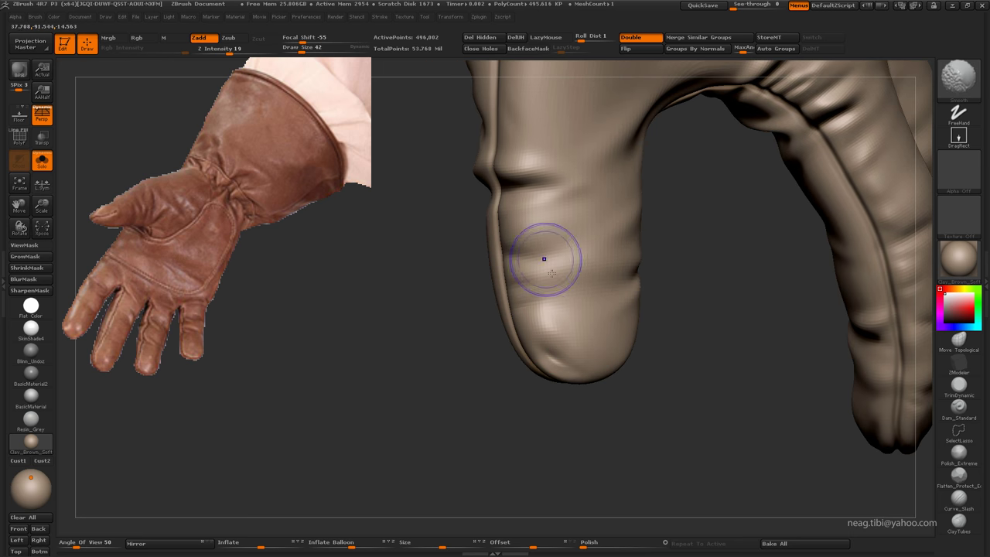
pyautogui.moveTo(541, 402); pyautogui.dragTo(578, 348)
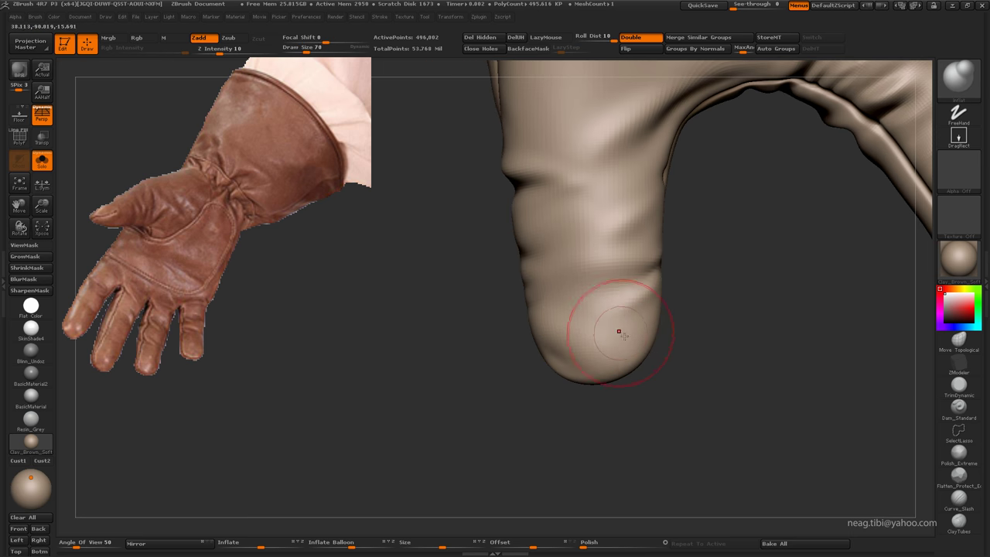
pyautogui.press('shift')
pyautogui.moveTo(614, 354); pyautogui.dragTo(517, 296)
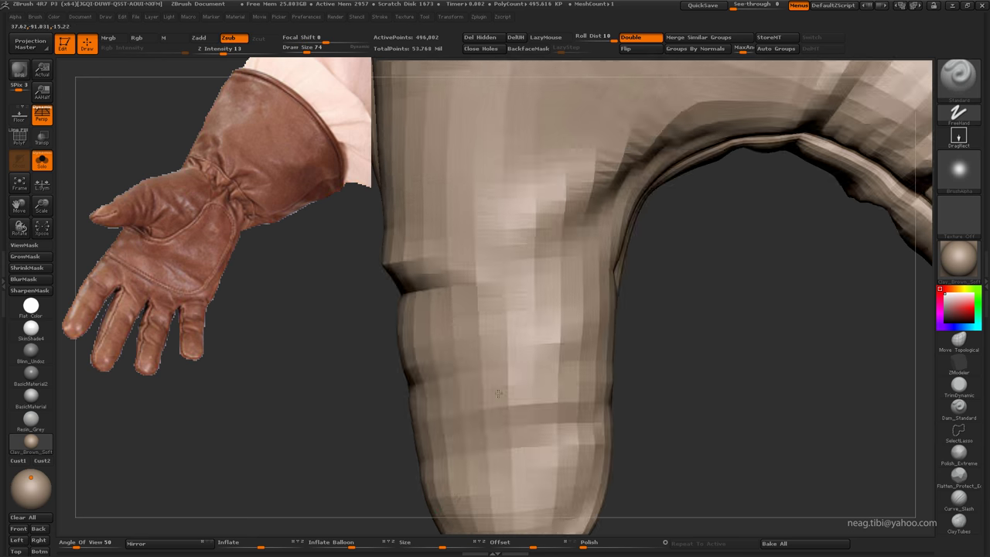
pyautogui.press('b')
pyautogui.press('c')
pyautogui.press('l')
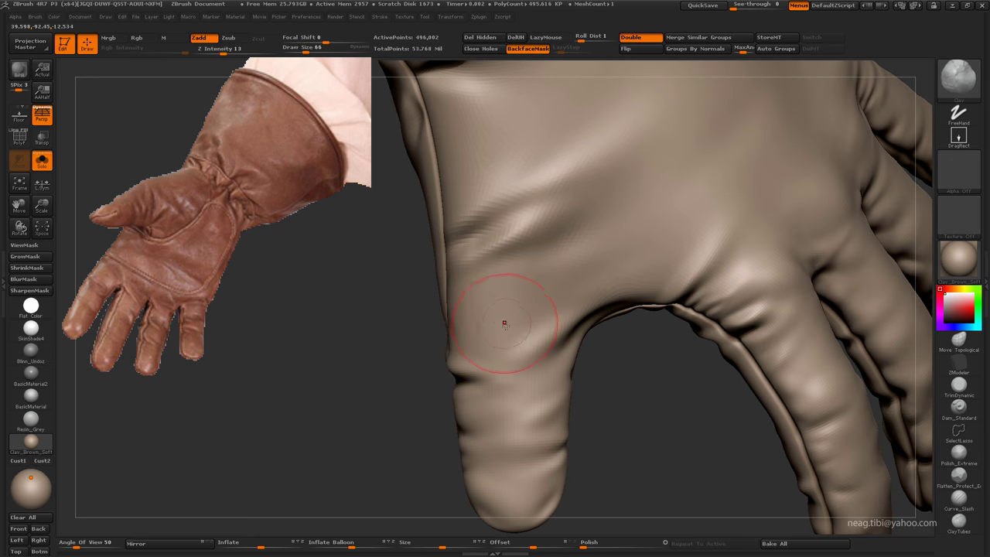
# Step: Carve a broad fold below the cuff with a much larger Standard brush
pyautogui.moveTo(500, 311)
pyautogui.mouseDown(button='right')
pyautogui.moveTo(557, 331)
pyautogui.moveTo(539, 347)
pyautogui.moveTo(557, 390)
pyautogui.moveTo(580, 375)
pyautogui.mouseUp(button='right')
pyautogui.press('b')
pyautogui.press('s')
pyautogui.press('t')
pyautogui.press(']')
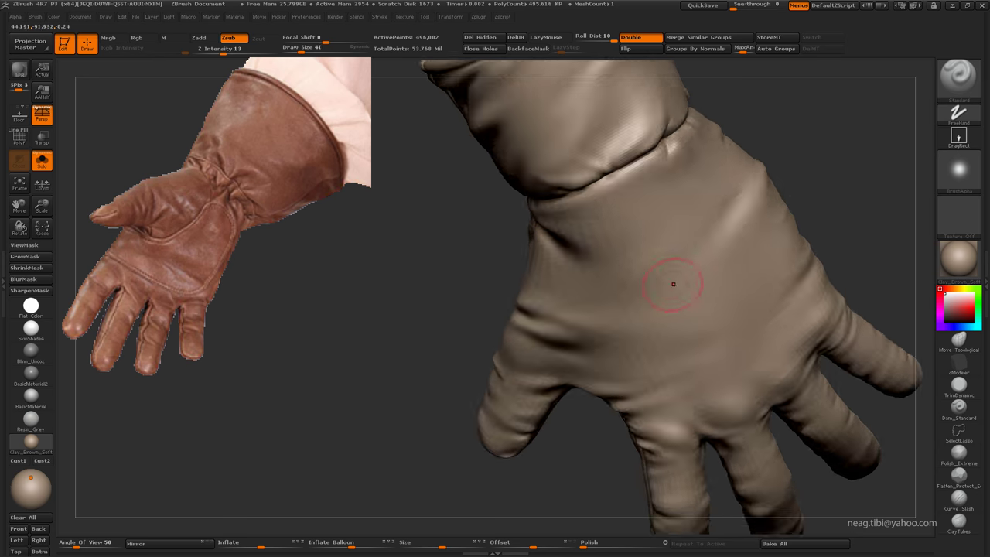
pyautogui.keyDown('alt'); pyautogui.moveTo(651, 282); pyautogui.dragTo(521, 237); pyautogui.keyUp('alt')
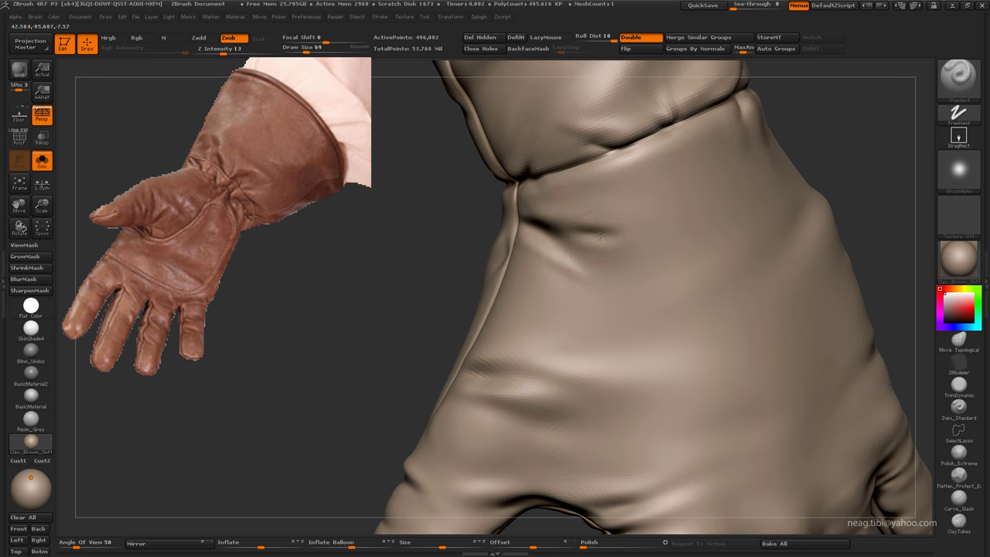
pyautogui.press('s')
pyautogui.moveTo(592, 248); pyautogui.dragTo(596, 239)
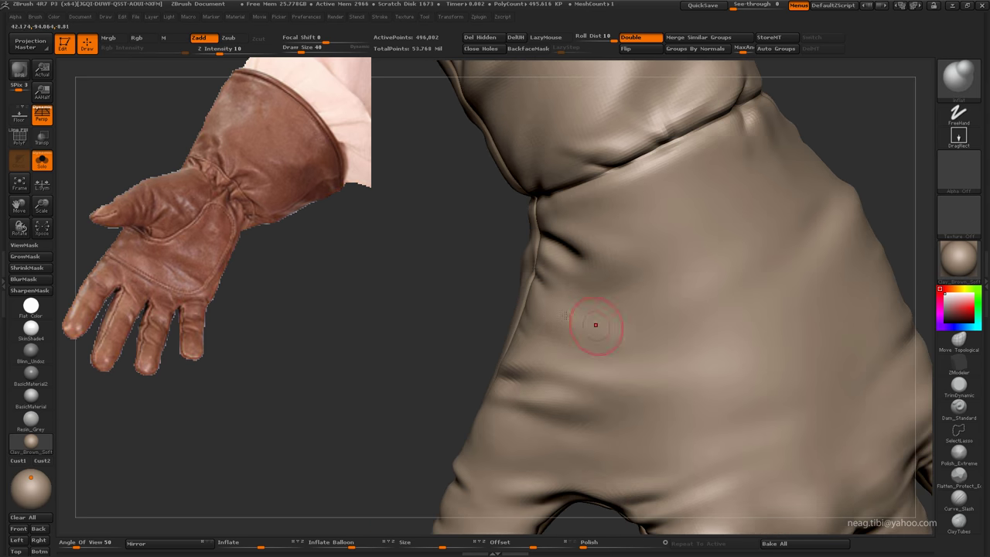
# Step: Soften the sharp crease on the back of the glove and carve a new crease across it
pyautogui.press('shift')
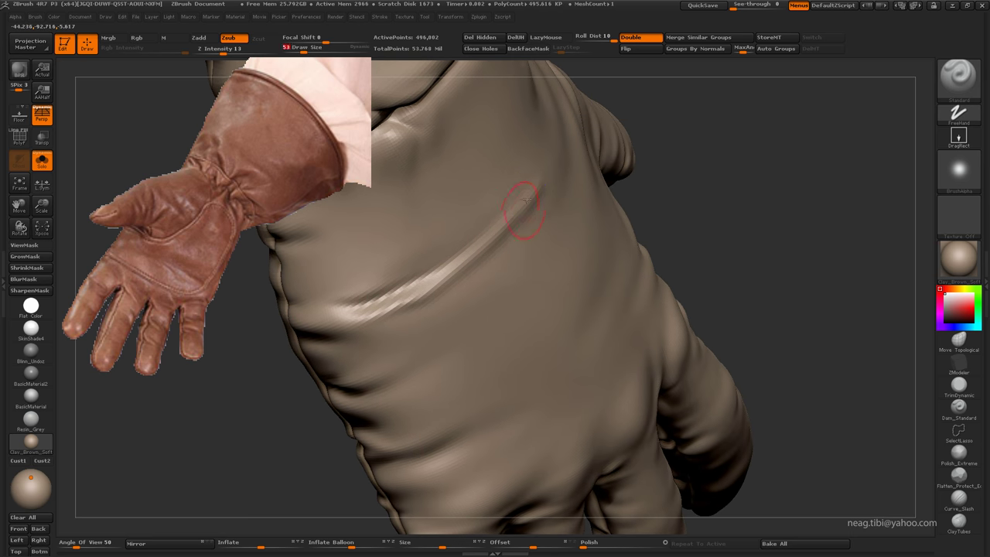
pyautogui.keyDown('shift'); pyautogui.moveTo(453, 274); pyautogui.dragTo(374, 303); pyautogui.keyUp('shift')
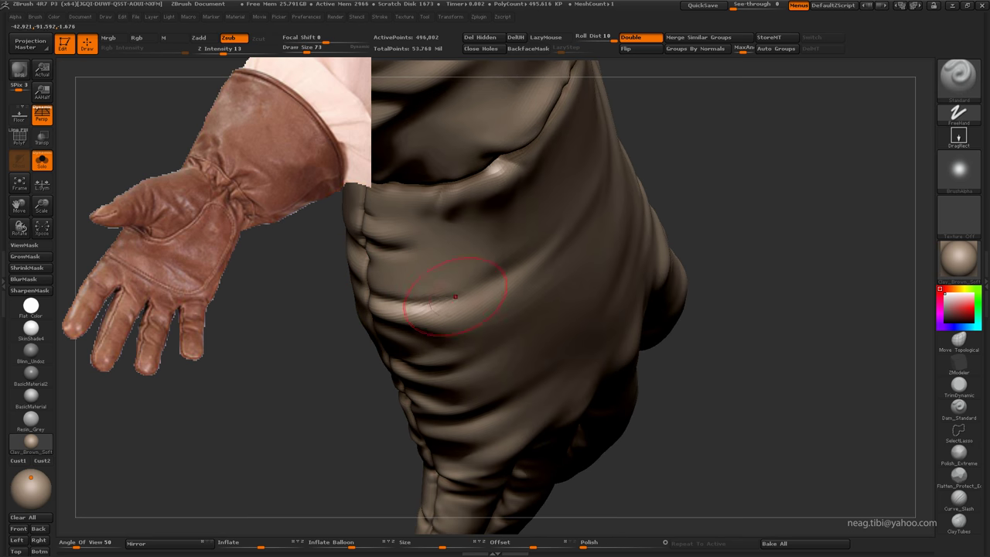
pyautogui.moveTo(398, 306)
pyautogui.mouseDown()
pyautogui.moveTo(484, 288)
pyautogui.moveTo(475, 265)
pyautogui.mouseUp()
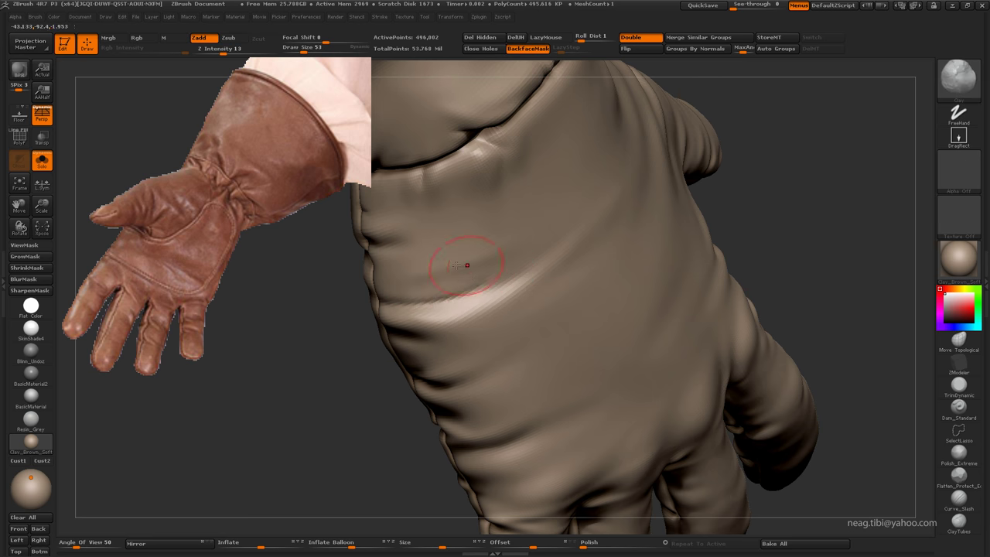
pyautogui.moveTo(502, 209)
pyautogui.mouseDown()
pyautogui.moveTo(540, 232)
pyautogui.moveTo(545, 344)
pyautogui.moveTo(601, 316)
pyautogui.moveTo(592, 294)
pyautogui.moveTo(556, 314)
pyautogui.moveTo(509, 261)
pyautogui.mouseUp()
pyautogui.press('b')
pyautogui.press('s')
pyautogui.press('t')
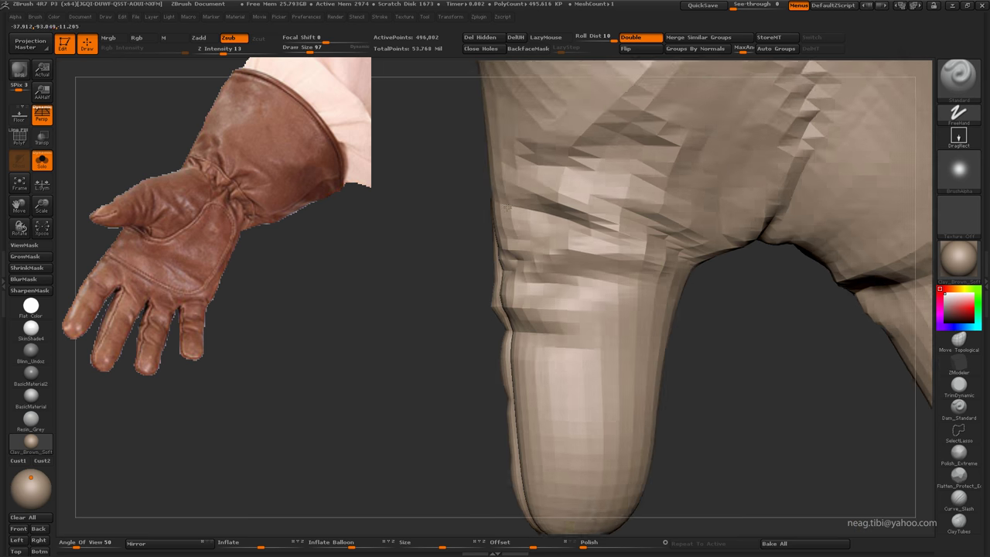
# Step: Smooth the finger's broad shape at a lower subdivision, then smooth the fingertip at full resolution
pyautogui.moveTo(529, 216)
pyautogui.mouseDown()
pyautogui.moveTo(603, 223)
pyautogui.moveTo(669, 203)
pyautogui.moveTo(596, 261)
pyautogui.moveTo(537, 232)
pyautogui.moveTo(600, 277)
pyautogui.moveTo(579, 266)
pyautogui.mouseUp()
pyautogui.press('space')
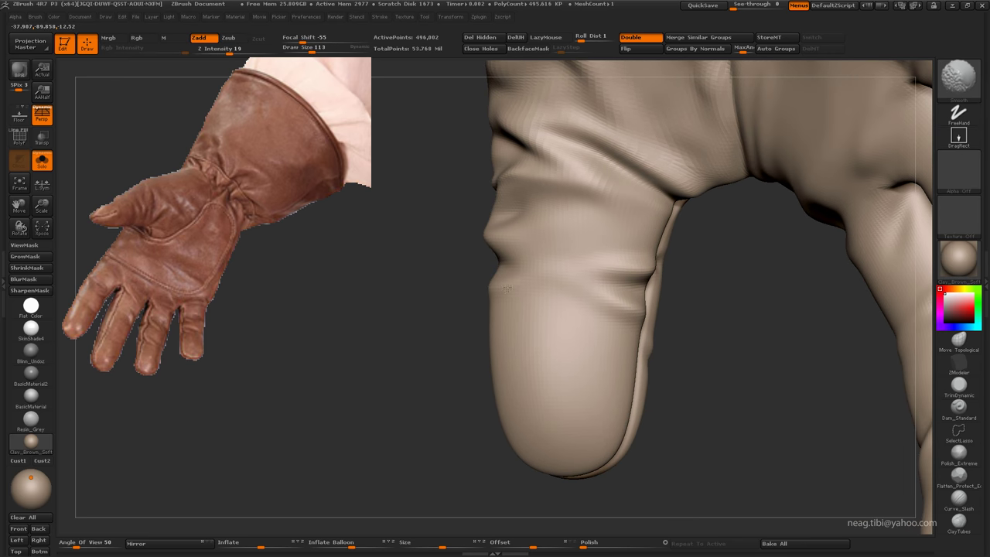
pyautogui.press('shift')
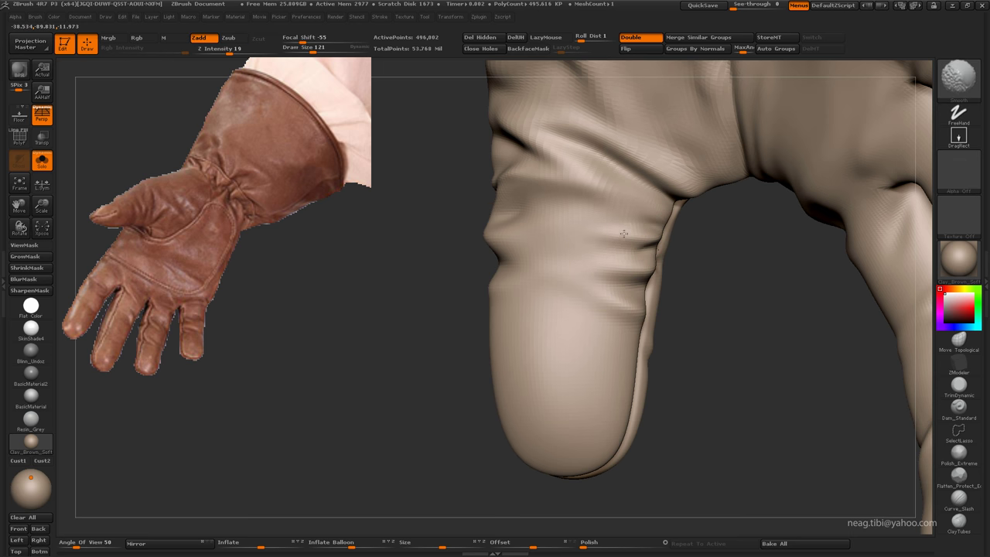
pyautogui.hotkey('shift', 'd')
pyautogui.moveTo(698, 358)
pyautogui.keyDown('alt'); pyautogui.mouseDown()
pyautogui.moveTo(681, 234)
pyautogui.moveTo(662, 191)
pyautogui.mouseUp(); pyautogui.keyUp('alt')
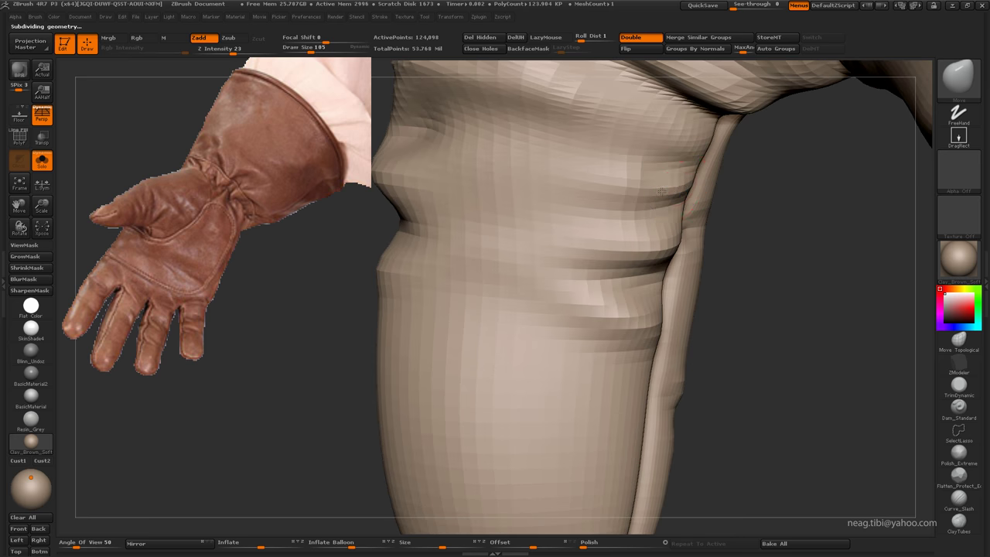
pyautogui.keyDown('alt'); pyautogui.moveTo(657, 193); pyautogui.dragTo(629, 172); pyautogui.keyUp('alt')
pyautogui.press('d')
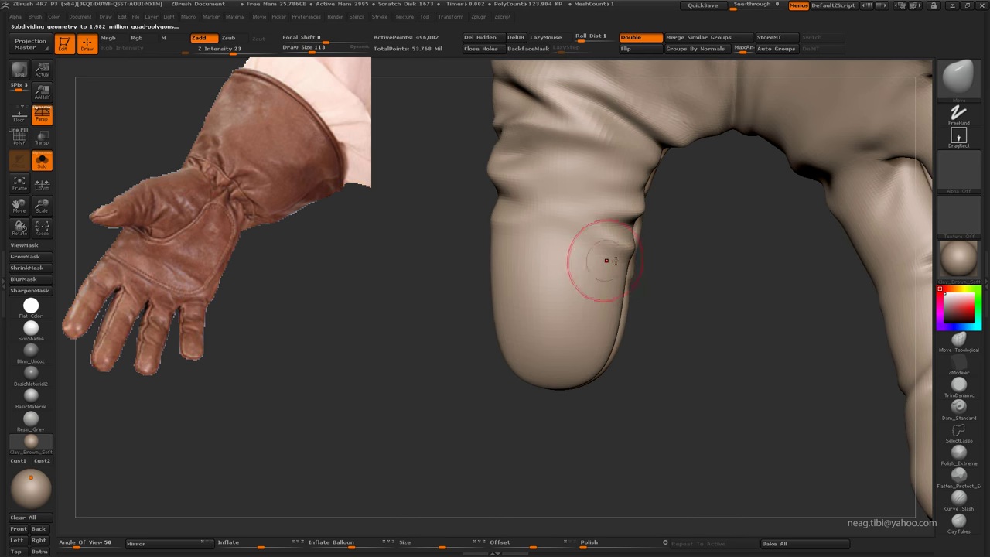
pyautogui.keyDown('alt'); pyautogui.moveTo(601, 260); pyautogui.dragTo(564, 276); pyautogui.keyUp('alt')
pyautogui.moveTo(503, 320)
pyautogui.keyDown('alt'); pyautogui.mouseDown()
pyautogui.moveTo(495, 299)
pyautogui.moveTo(544, 312)
pyautogui.moveTo(548, 291)
pyautogui.mouseUp(); pyautogui.keyUp('alt')
# Step: Carve a groove across the thumb with a larger brush and review the fingers
pyautogui.press(']')
pyautogui.press(']')
pyautogui.press('space')
pyautogui.press('alt')
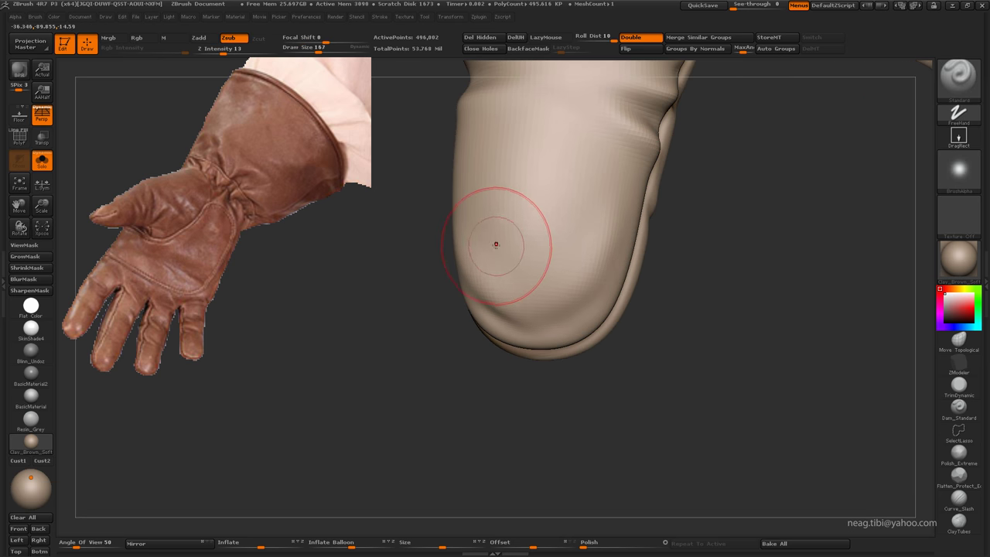
pyautogui.press('space')
pyautogui.moveTo(534, 267)
pyautogui.mouseDown()
pyautogui.moveTo(458, 249)
pyautogui.moveTo(592, 314)
pyautogui.moveTo(638, 246)
pyautogui.moveTo(685, 343)
pyautogui.moveTo(652, 274)
pyautogui.moveTo(664, 317)
pyautogui.moveTo(608, 279)
pyautogui.moveTo(566, 209)
pyautogui.mouseUp()
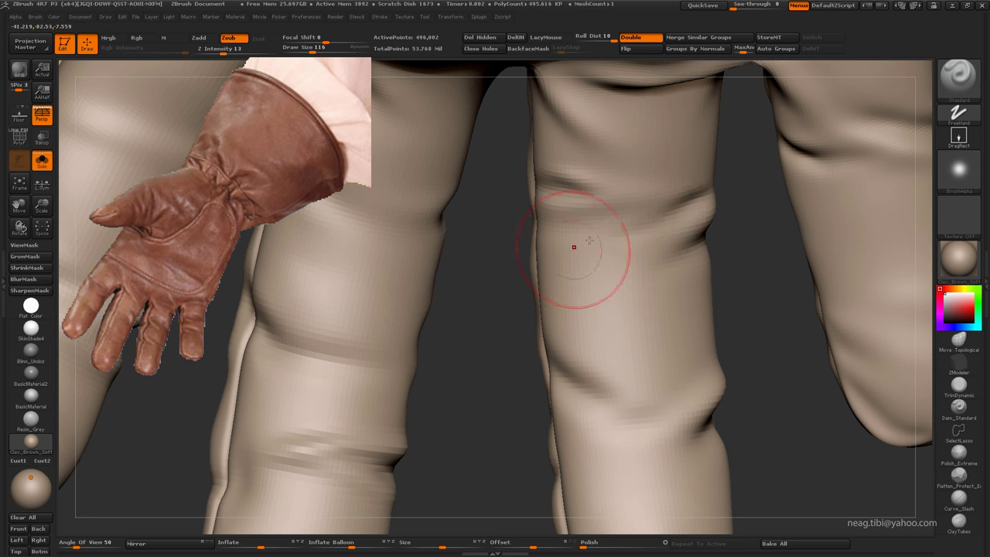
pyautogui.moveTo(641, 232)
pyautogui.mouseDown()
pyautogui.moveTo(455, 195)
pyautogui.moveTo(532, 222)
pyautogui.moveTo(548, 237)
pyautogui.mouseUp()
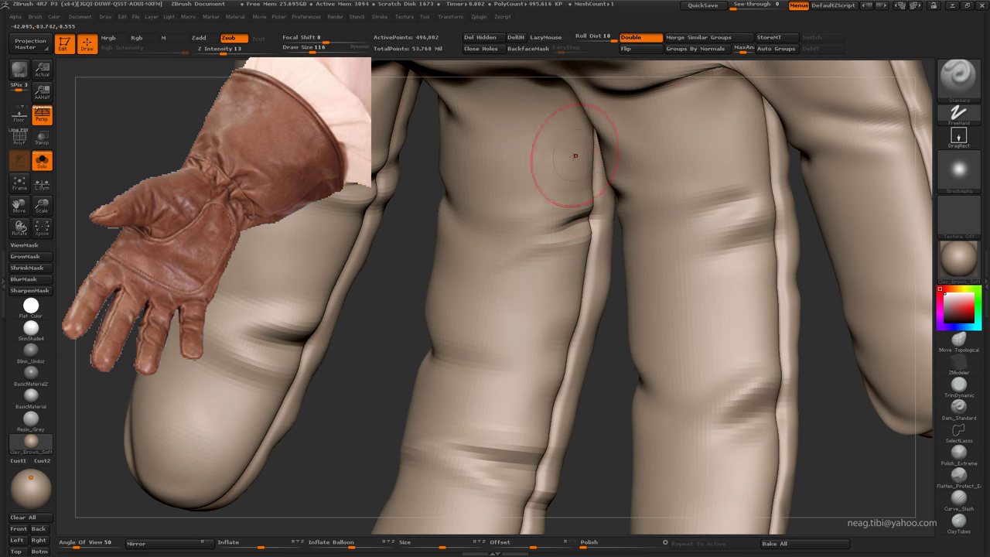
pyautogui.moveTo(575, 155)
pyautogui.mouseDown()
pyautogui.moveTo(547, 165)
pyautogui.moveTo(466, 116)
pyautogui.mouseUp()
pyautogui.moveTo(501, 144)
pyautogui.mouseDown()
pyautogui.moveTo(539, 177)
pyautogui.moveTo(557, 177)
pyautogui.moveTo(482, 164)
pyautogui.moveTo(533, 161)
pyautogui.moveTo(508, 188)
pyautogui.moveTo(405, 150)
pyautogui.moveTo(544, 166)
pyautogui.moveTo(567, 282)
pyautogui.mouseUp()
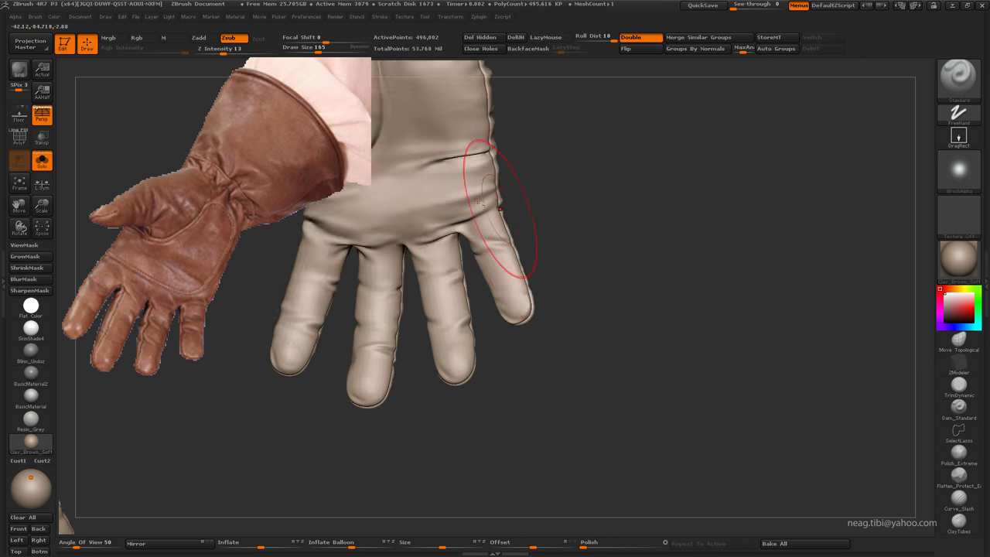
# Step: Zoom in on the fingers with the Inflate brush selected
pyautogui.moveTo(507, 152)
pyautogui.mouseDown()
pyautogui.moveTo(556, 211)
pyautogui.moveTo(538, 170)
pyautogui.moveTo(446, 191)
pyautogui.mouseUp()
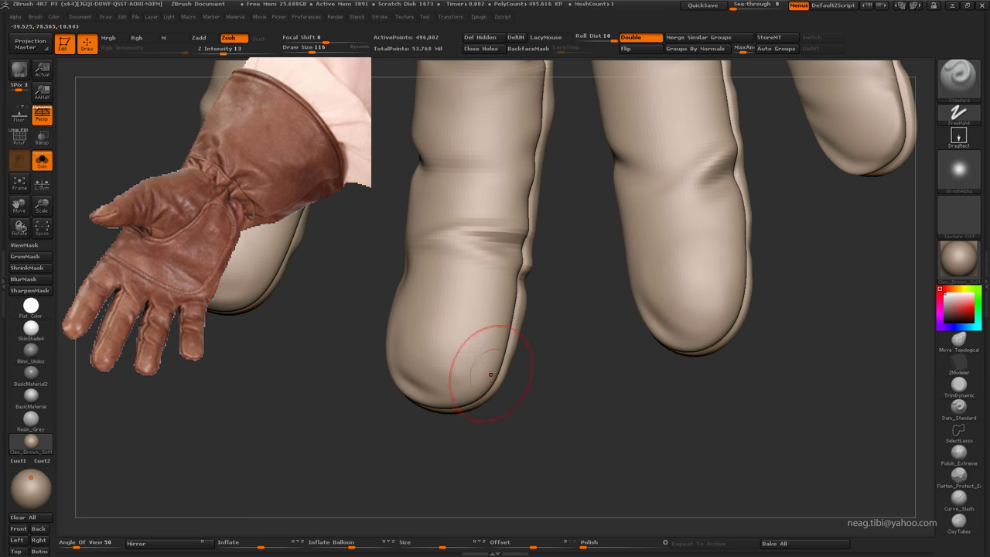
pyautogui.press('b')
pyautogui.press('i')
pyautogui.press('n')
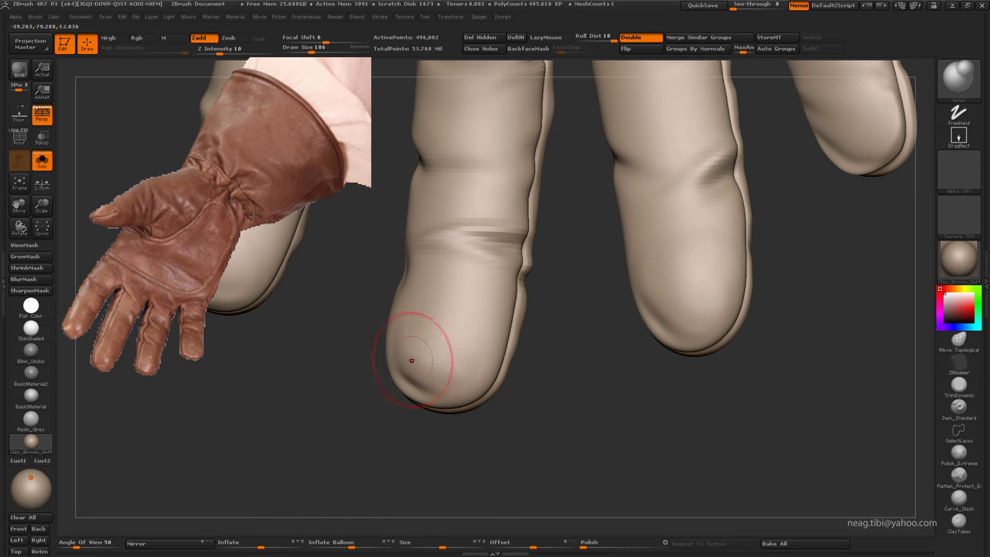
pyautogui.moveTo(719, 278)
pyautogui.mouseDown(button='right')
pyautogui.moveTo(743, 242)
pyautogui.moveTo(778, 265)
pyautogui.mouseUp(button='right')
pyautogui.moveTo(689, 281)
pyautogui.mouseDown(button='right')
pyautogui.moveTo(608, 258)
pyautogui.moveTo(601, 224)
pyautogui.moveTo(566, 259)
pyautogui.mouseUp(button='right')
# Step: Carve small dents and crease marks into the fingers with the Standard brush
pyautogui.press('b')
pyautogui.press('s')
pyautogui.press('t')
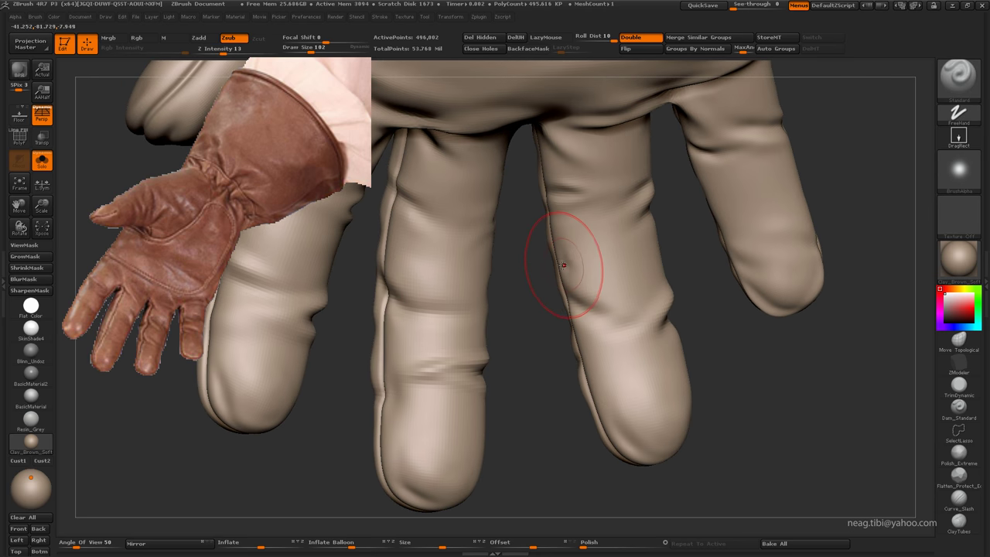
pyautogui.moveTo(563, 265); pyautogui.dragTo(574, 241)
pyautogui.moveTo(572, 262)
pyautogui.mouseDown(button='right')
pyautogui.moveTo(540, 202)
pyautogui.moveTo(614, 269)
pyautogui.moveTo(673, 172)
pyautogui.moveTo(648, 164)
pyautogui.mouseUp(button='right')
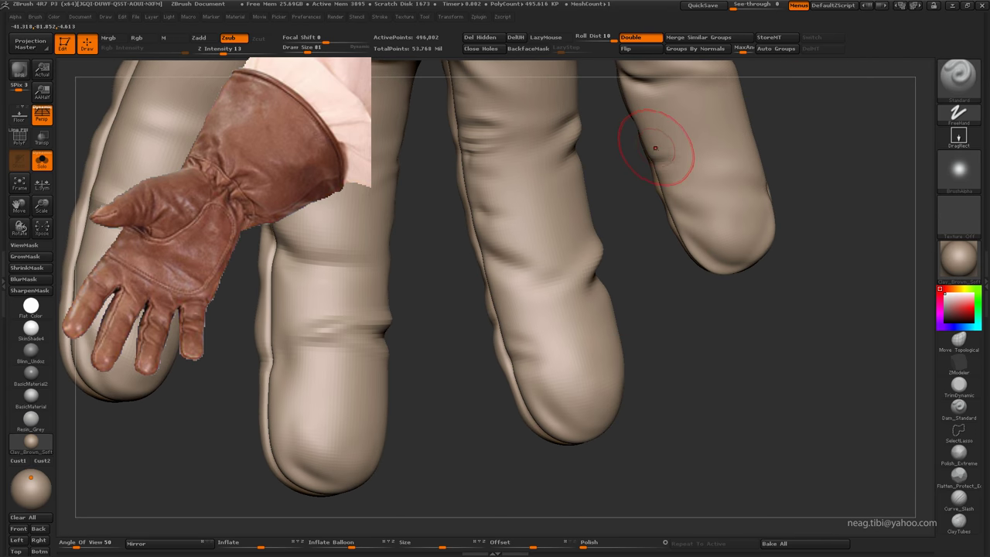
pyautogui.moveTo(655, 148); pyautogui.dragTo(655, 152)
pyautogui.moveTo(674, 158); pyautogui.dragTo(665, 111, button='right')
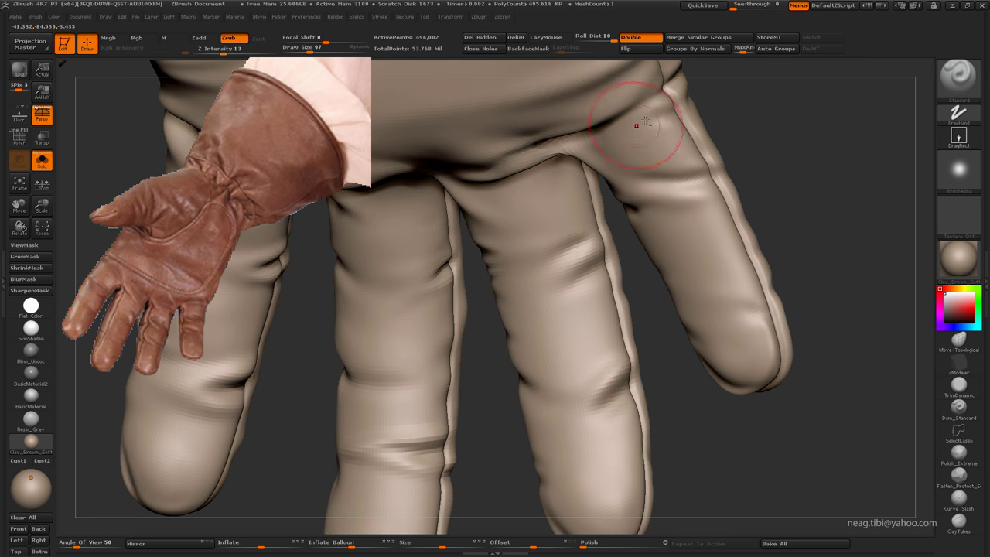
pyautogui.moveTo(664, 161); pyautogui.dragTo(718, 280, button='right')
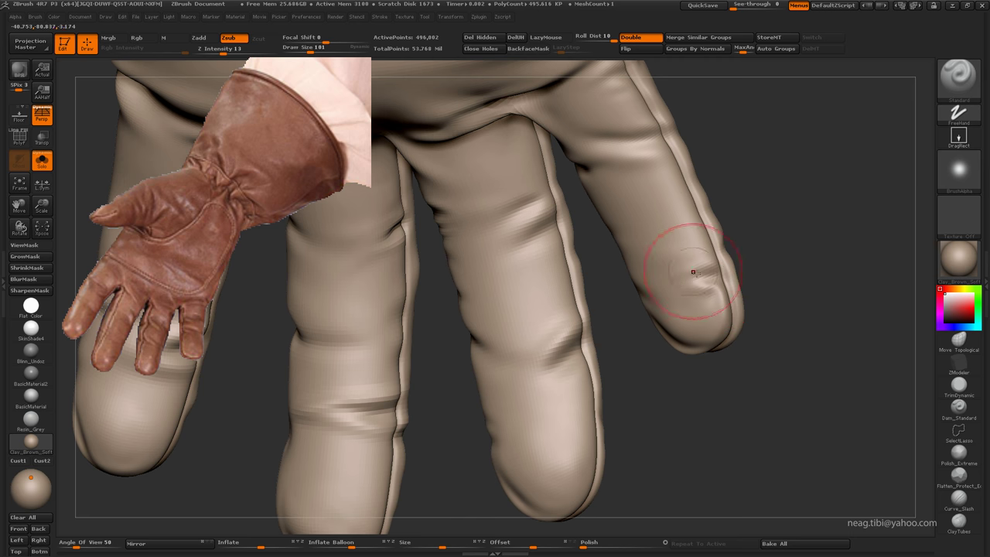
pyautogui.moveTo(673, 250)
pyautogui.mouseDown(button='right')
pyautogui.moveTo(581, 371)
pyautogui.moveTo(493, 338)
pyautogui.moveTo(477, 295)
pyautogui.moveTo(503, 253)
pyautogui.mouseUp(button='right')
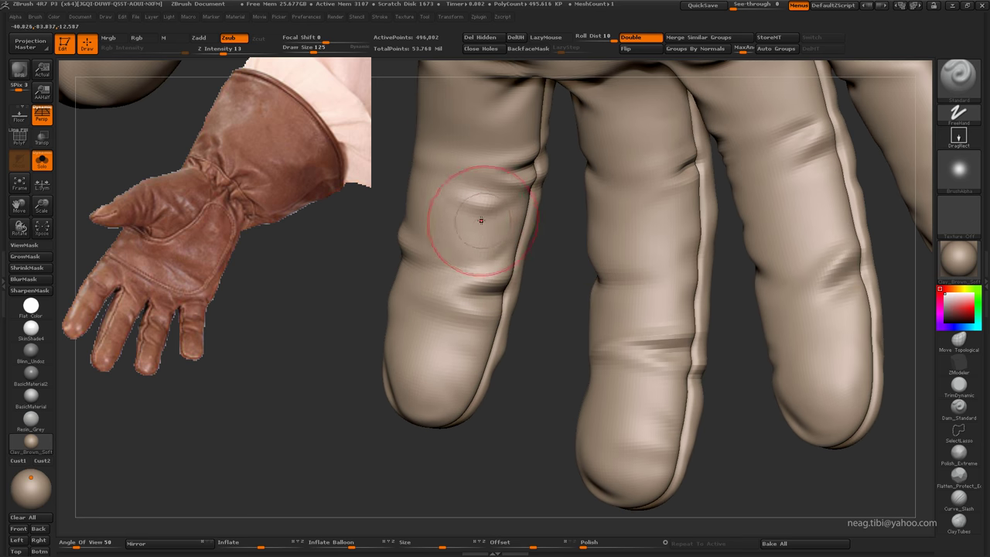
# Step: Smooth out the finger creases from several angles
pyautogui.keyDown('shift'); pyautogui.moveTo(464, 221); pyautogui.dragTo(531, 232); pyautogui.keyUp('shift')
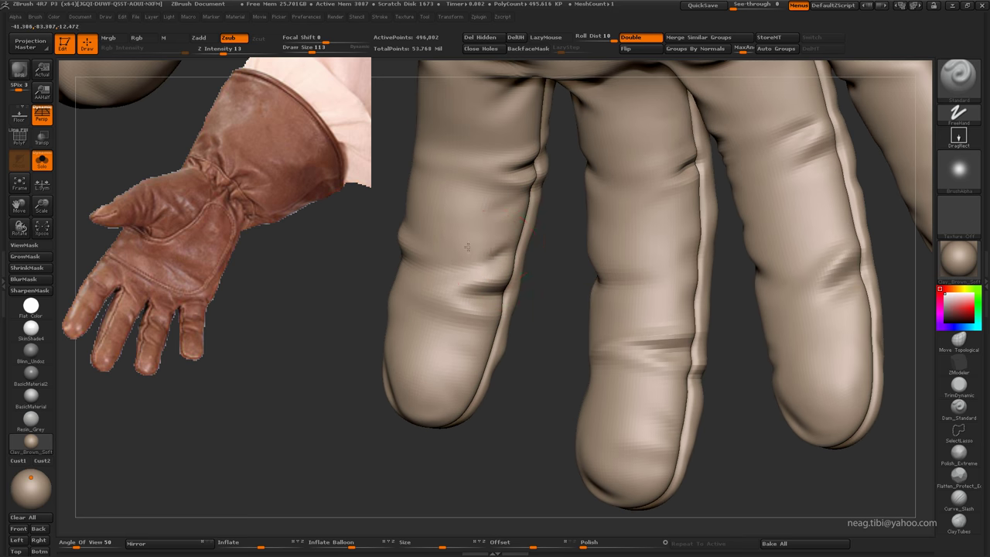
pyautogui.press('shift')
pyautogui.moveTo(474, 253); pyautogui.dragTo(437, 230, button='right')
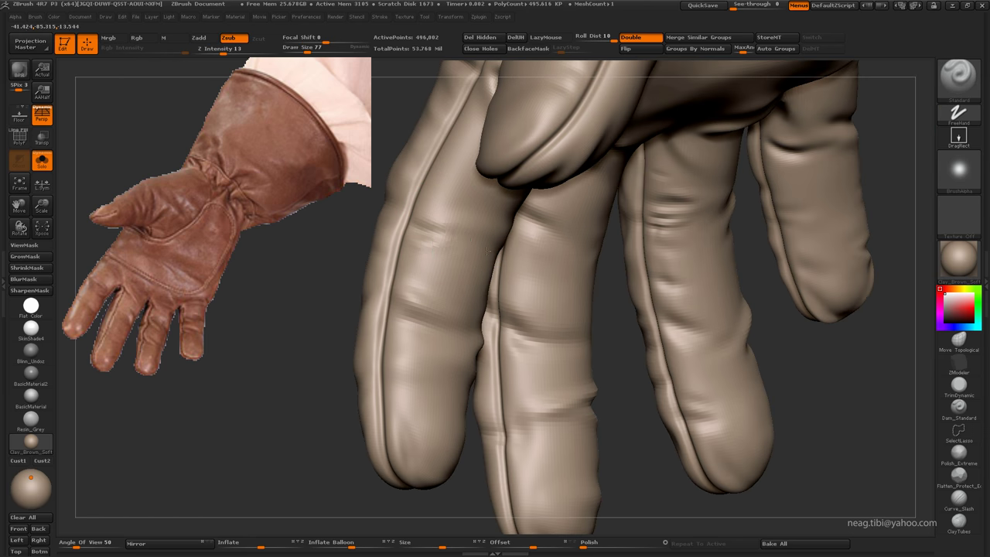
pyautogui.moveTo(466, 248)
pyautogui.mouseDown(button='right')
pyautogui.moveTo(456, 193)
pyautogui.moveTo(426, 264)
pyautogui.moveTo(473, 241)
pyautogui.mouseUp(button='right')
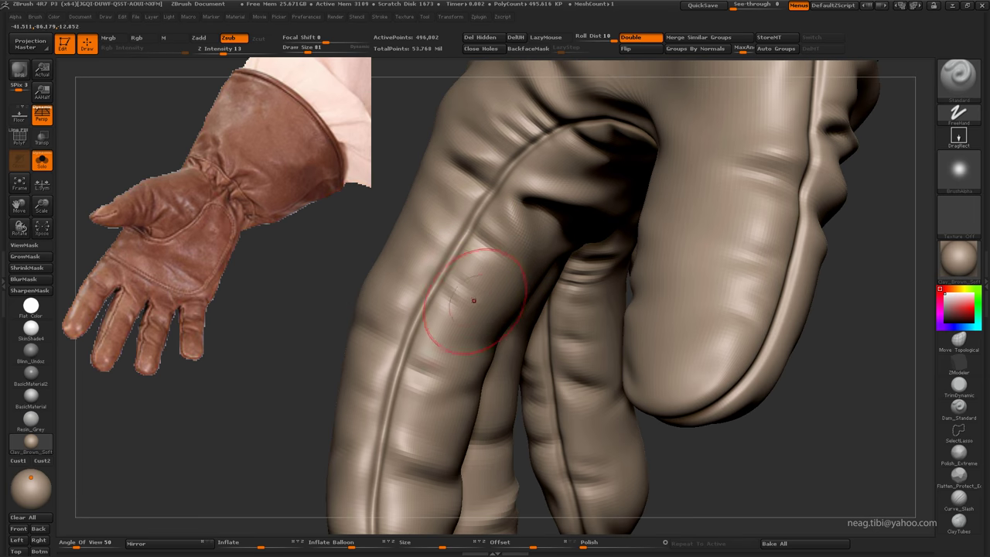
pyautogui.press('shift')
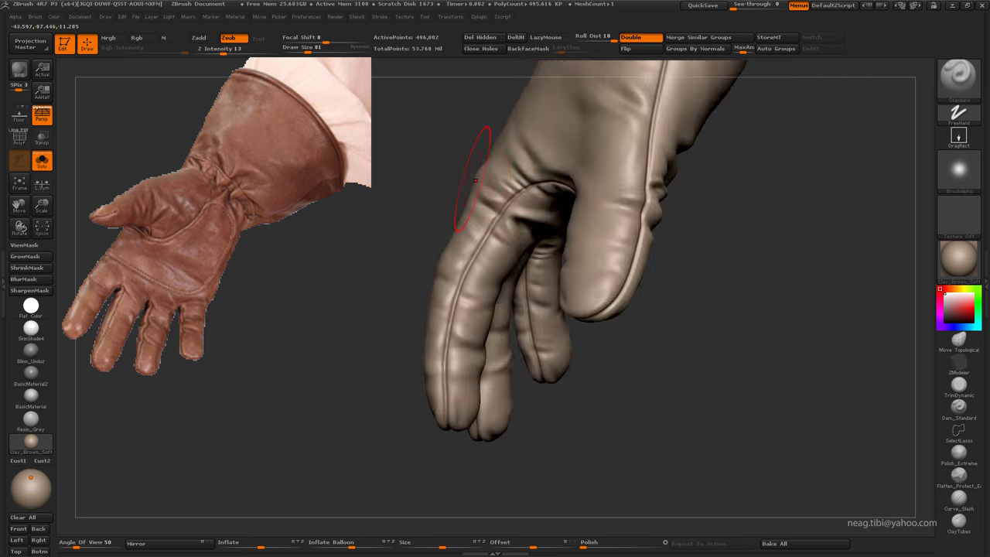
pyautogui.moveTo(495, 294); pyautogui.dragTo(549, 255, button='right')
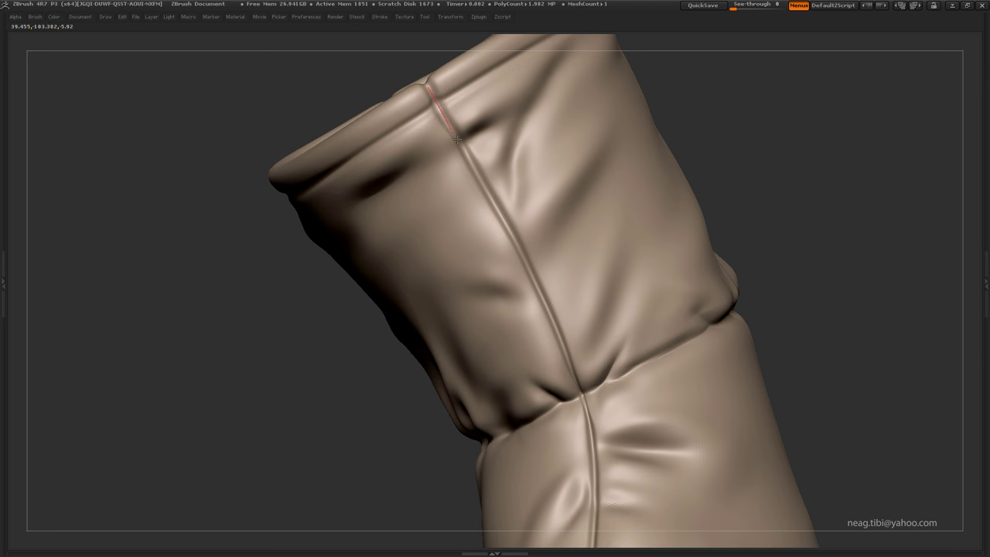
# Step: Lay a row of stitches up the cuff seam, turning the sleeve upright to follow it
pyautogui.moveTo(476, 169); pyautogui.dragTo(438, 93)
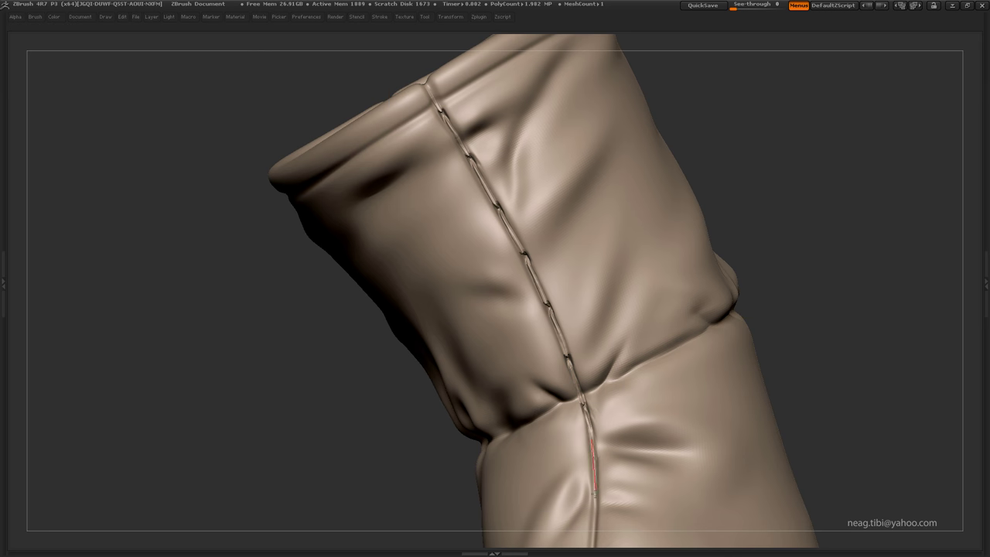
pyautogui.moveTo(596, 518)
pyautogui.mouseDown()
pyautogui.moveTo(596, 221)
pyautogui.moveTo(554, 219)
pyautogui.mouseUp()
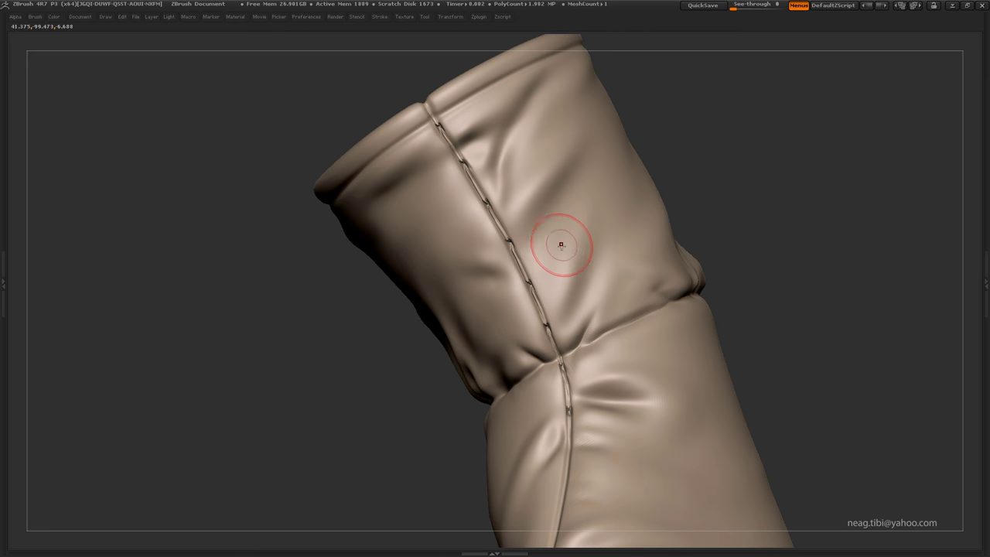
pyautogui.press('space')
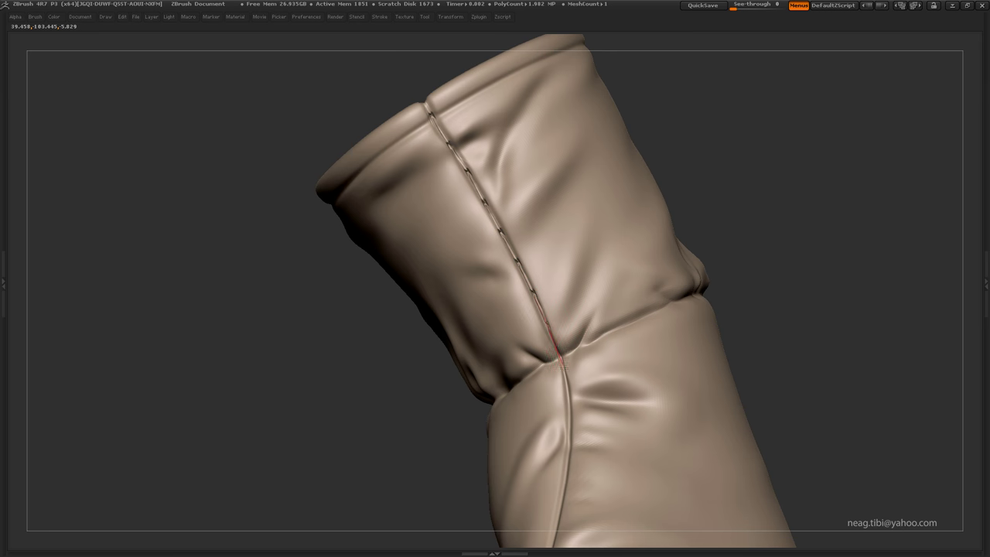
pyautogui.moveTo(575, 399); pyautogui.dragTo(507, 145)
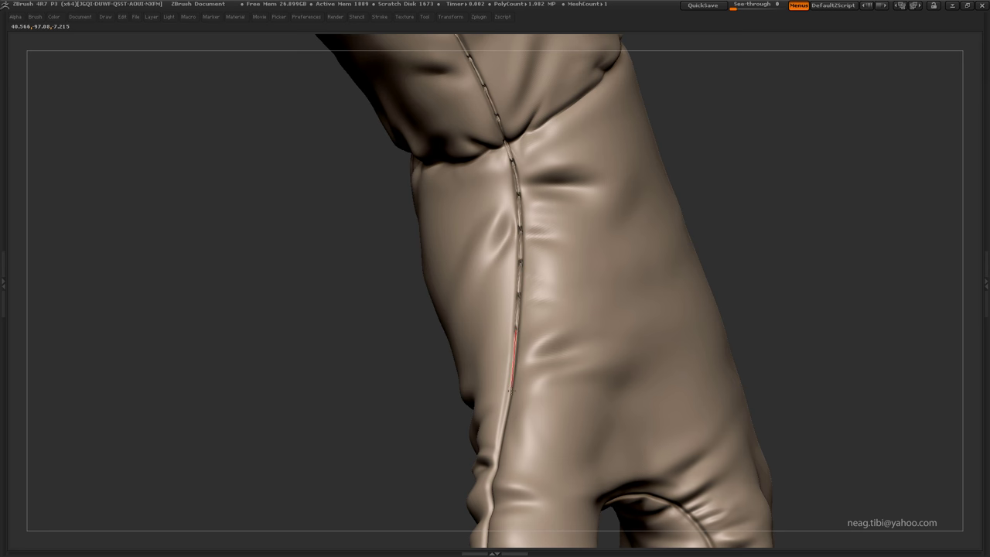
# Step: Stitch the seam down toward the fingers, then along the thumb side and back of the hand
pyautogui.keyDown('alt'); pyautogui.moveTo(495, 439); pyautogui.dragTo(496, 201); pyautogui.keyUp('alt')
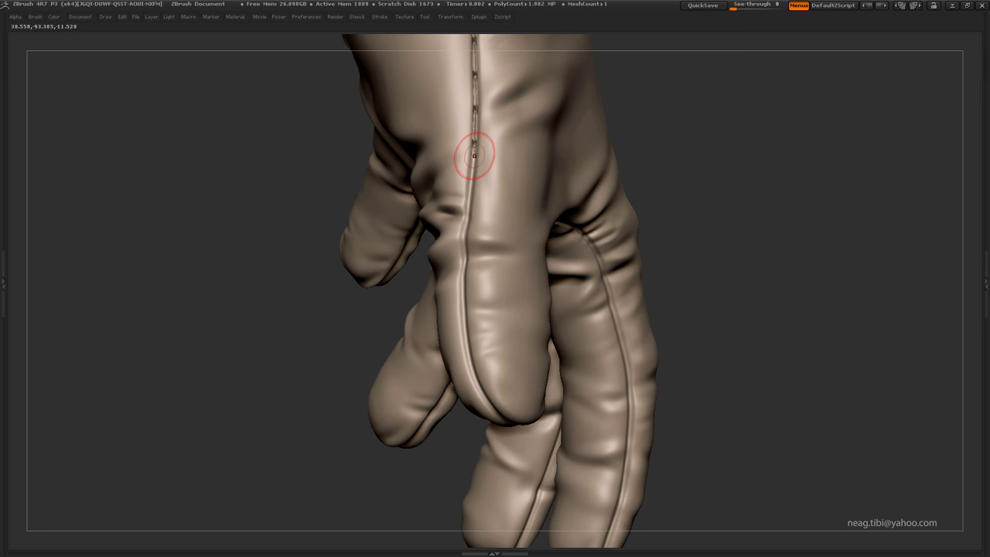
pyautogui.moveTo(474, 155); pyautogui.dragTo(473, 190)
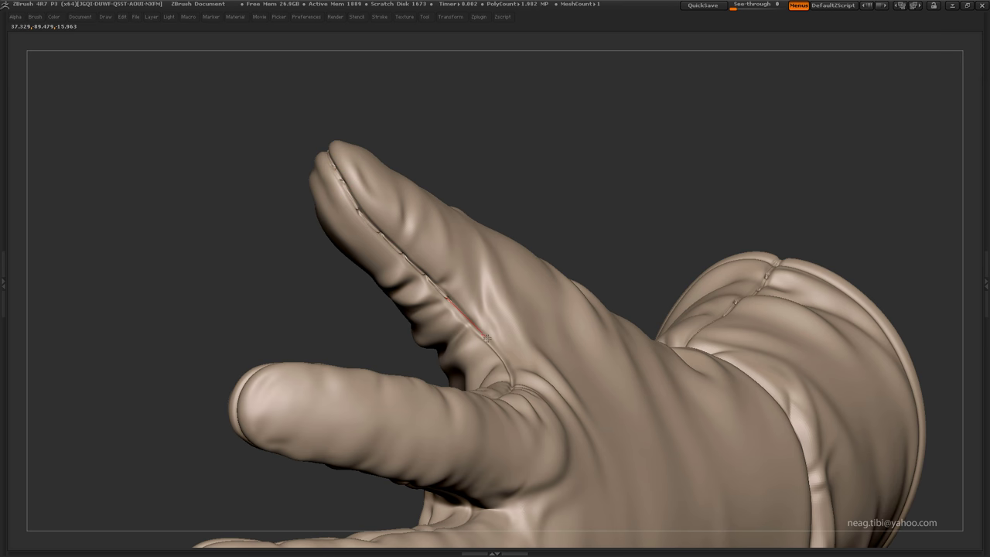
pyautogui.moveTo(508, 363); pyautogui.dragTo(440, 248)
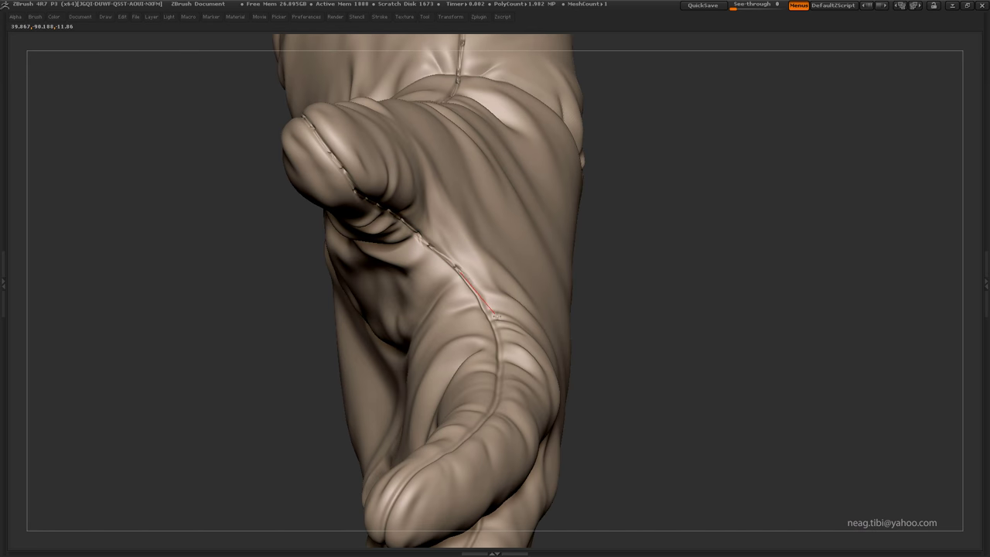
pyautogui.moveTo(495, 314); pyautogui.dragTo(475, 184)
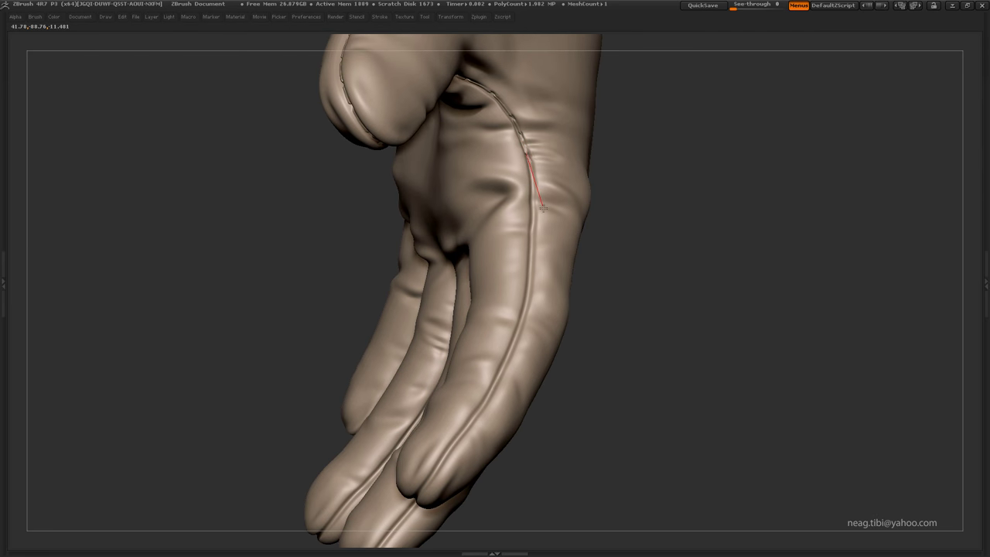
pyautogui.moveTo(611, 224); pyautogui.dragTo(642, 188)
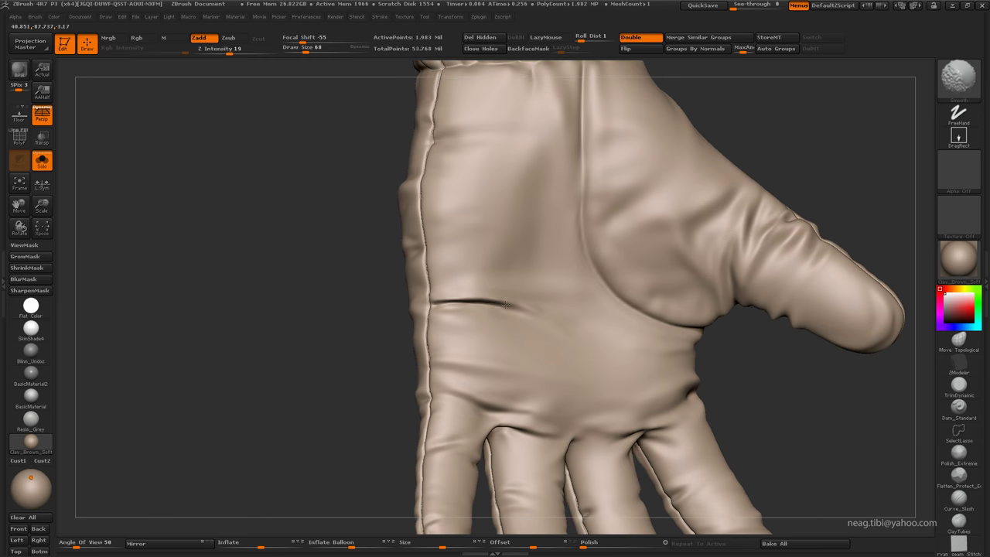
# Step: Rotate the stitched glove to check it from several sides
pyautogui.moveTo(677, 259)
pyautogui.mouseDown()
pyautogui.moveTo(608, 209)
pyautogui.moveTo(612, 232)
pyautogui.mouseUp()
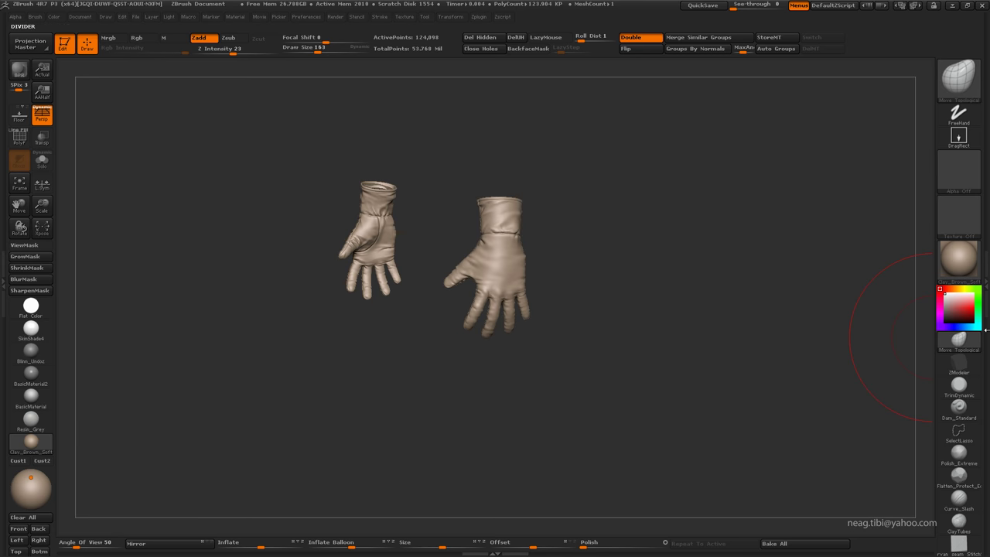
# Step: Make the Armor_edit subtool active and show its polygroup colours
pyautogui.click(969, 224)
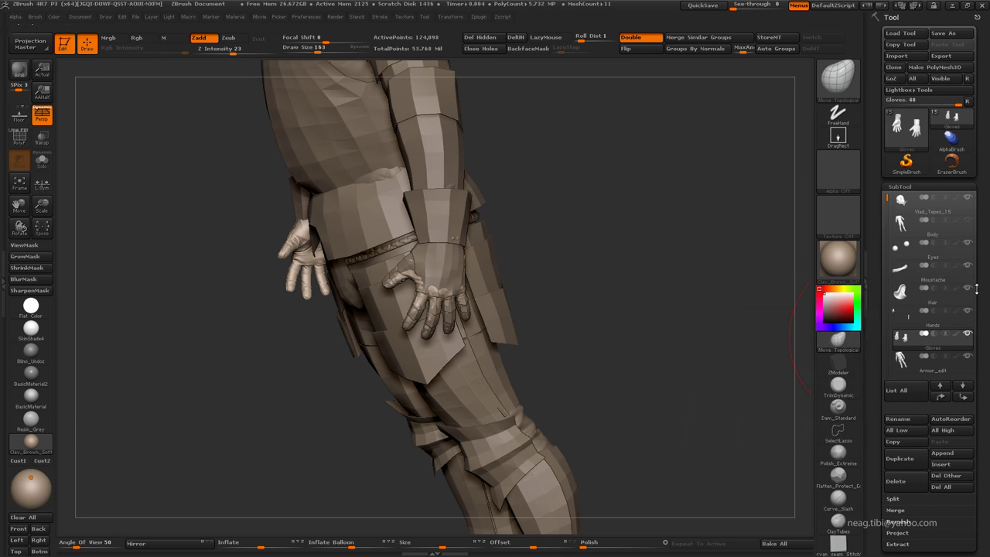
pyautogui.click(937, 271)
pyautogui.keyDown('alt'); pyautogui.click(495, 232); pyautogui.keyUp('alt')
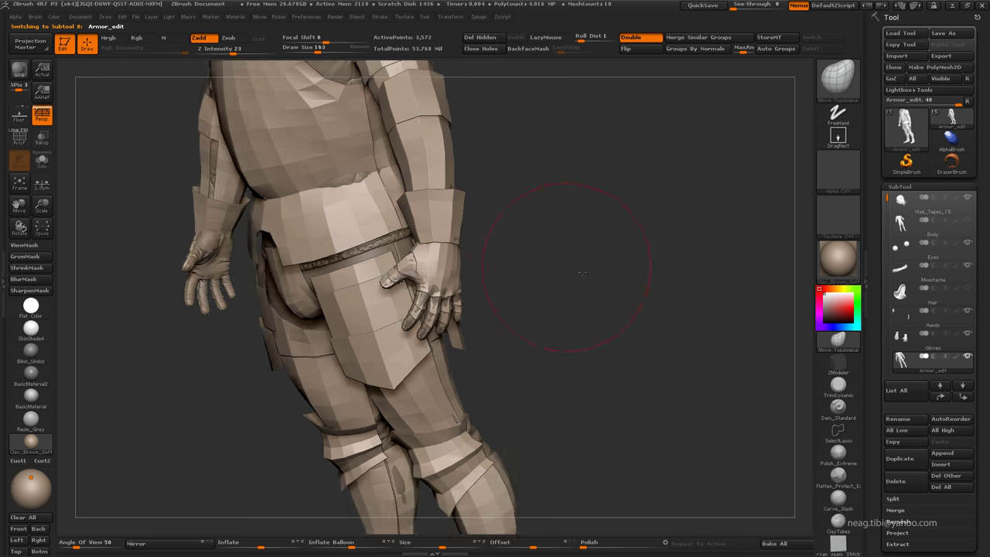
pyautogui.hotkey('shift', 'f')
# Step: Remove the glove reference images from Spotlight
pyautogui.click(864, 247)
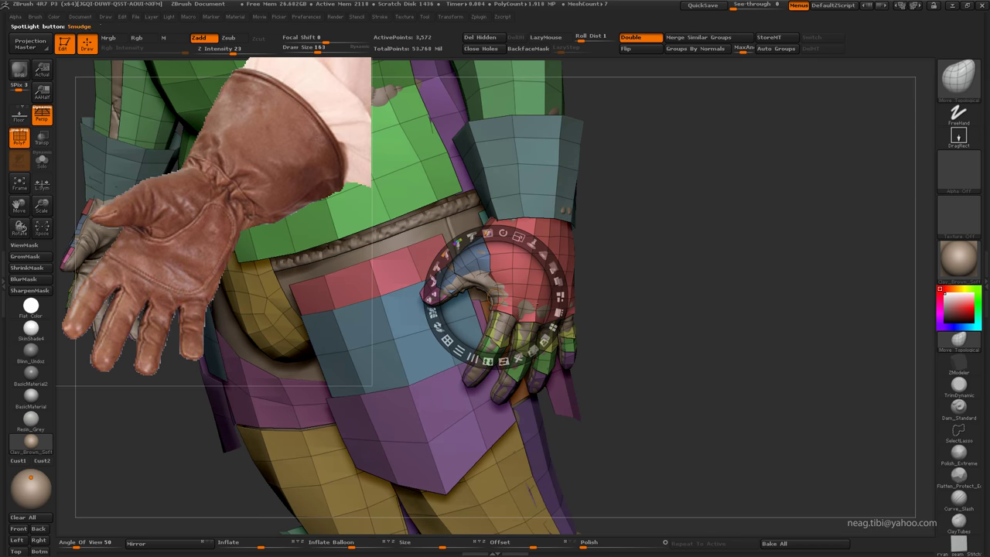
pyautogui.moveTo(495, 297); pyautogui.dragTo(685, 276)
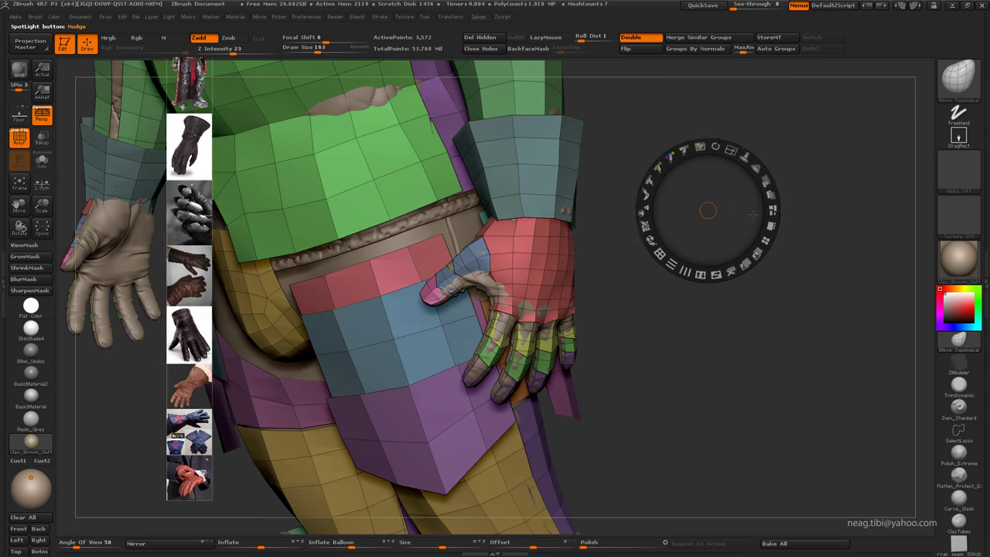
pyautogui.moveTo(182, 205)
pyautogui.mouseDown()
pyautogui.moveTo(361, 196)
pyautogui.moveTo(187, 280)
pyautogui.mouseUp()
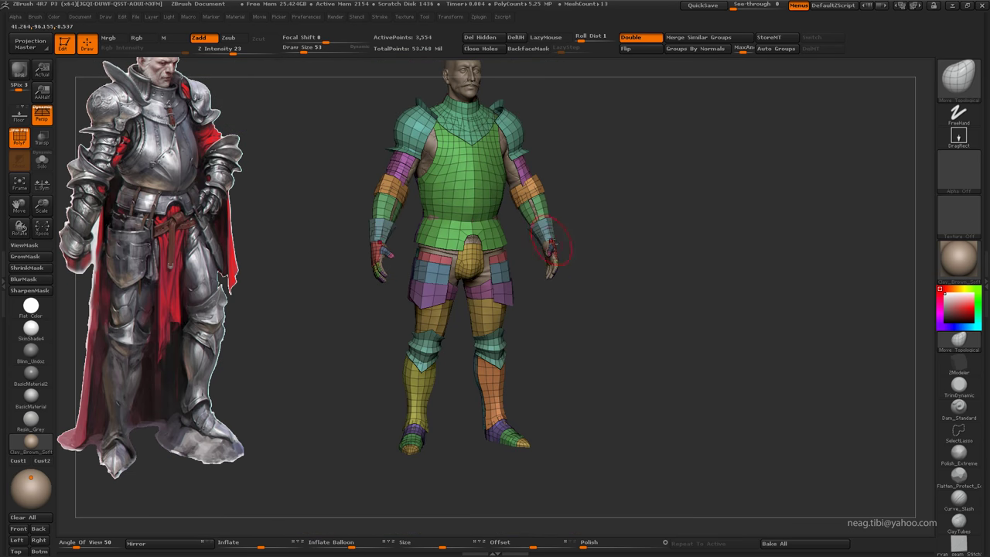
pyautogui.scroll(5, 552, 244)
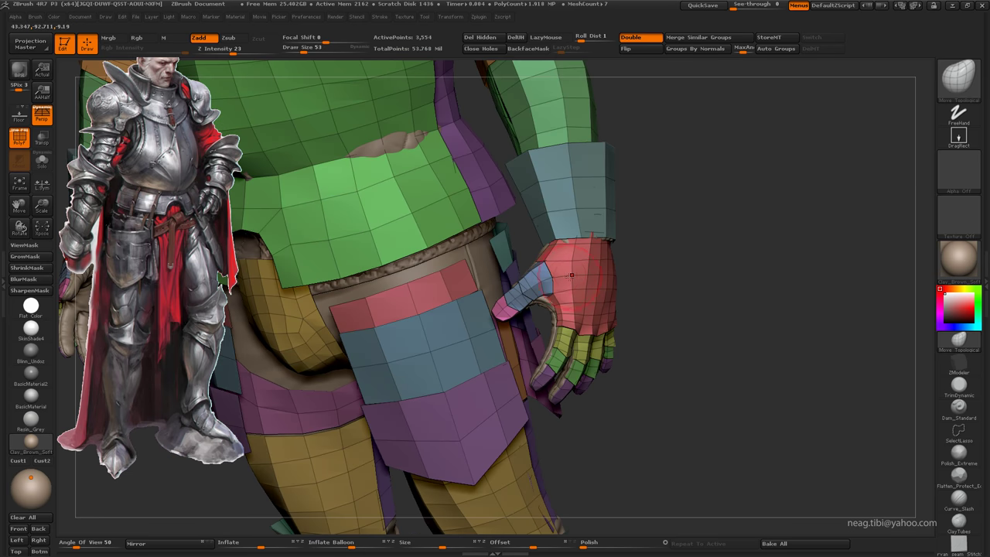
# Step: Reactivate Armor_edit with polygroups and wireframe shown, then switch over to 3ds Max
pyautogui.click(984, 214)
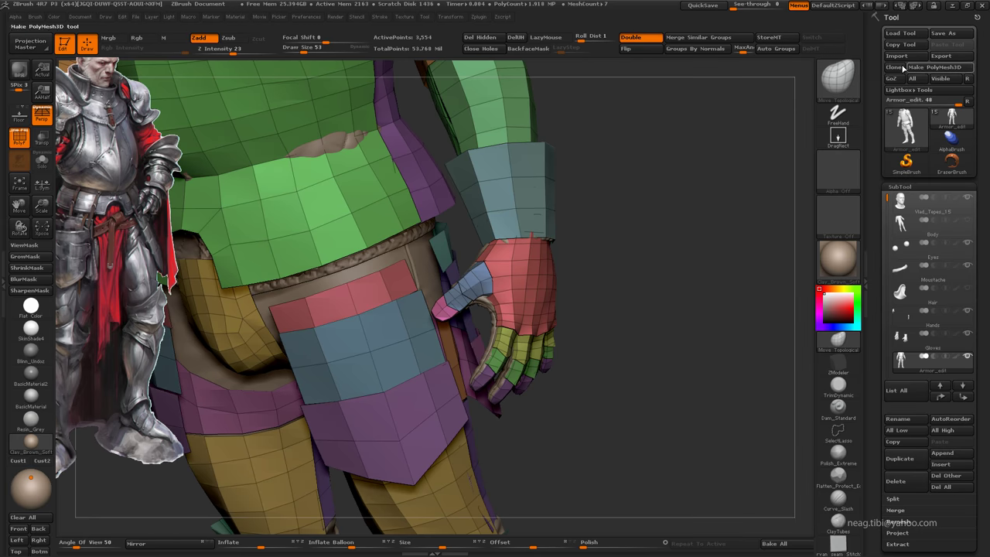
pyautogui.keyDown('alt'); pyautogui.click(552, 234); pyautogui.keyUp('alt')
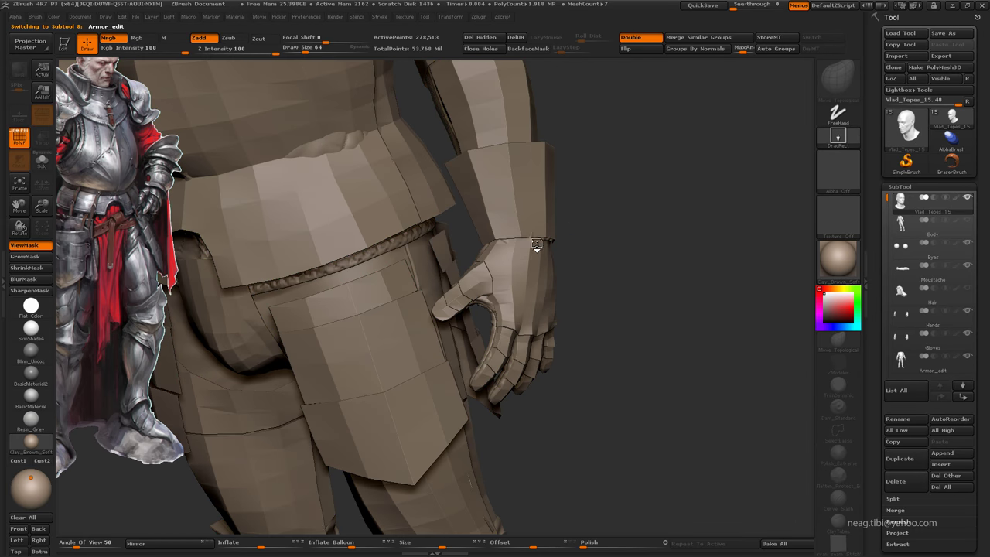
pyautogui.keyDown('alt'); pyautogui.click(522, 267); pyautogui.keyUp('alt')
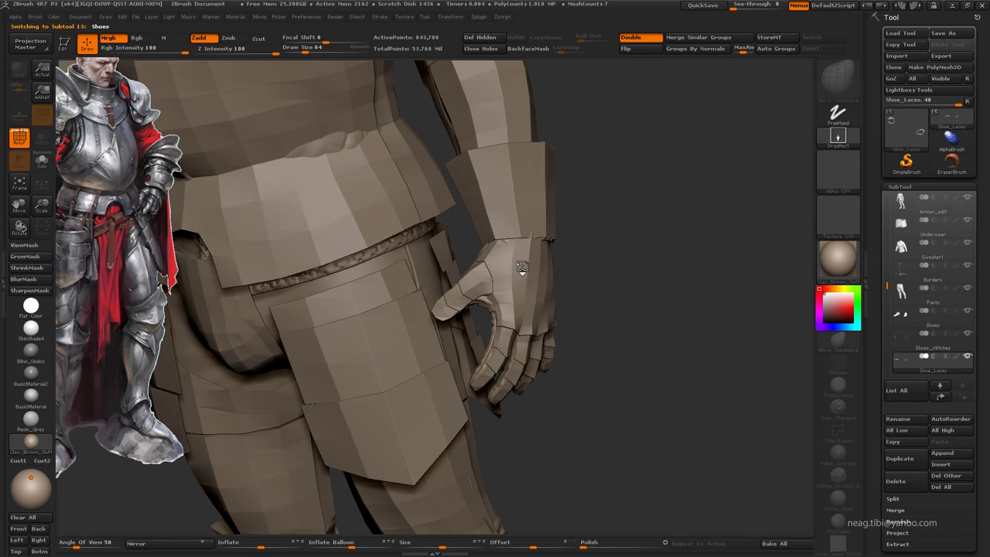
pyautogui.hotkey('shift', 'f')
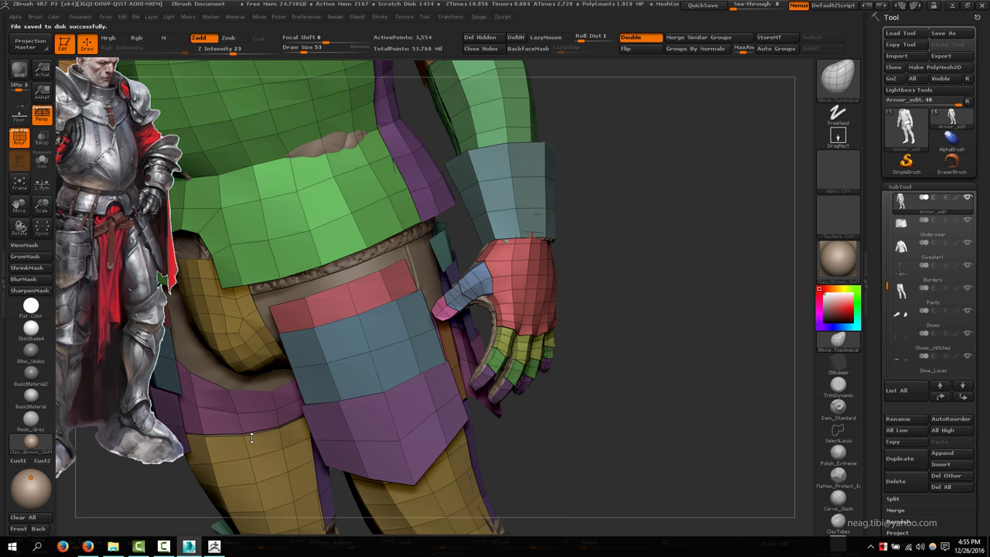
pyautogui.moveTo(631, 232); pyautogui.dragTo(633, 237)
pyautogui.hotkey('alt', 'Tab')
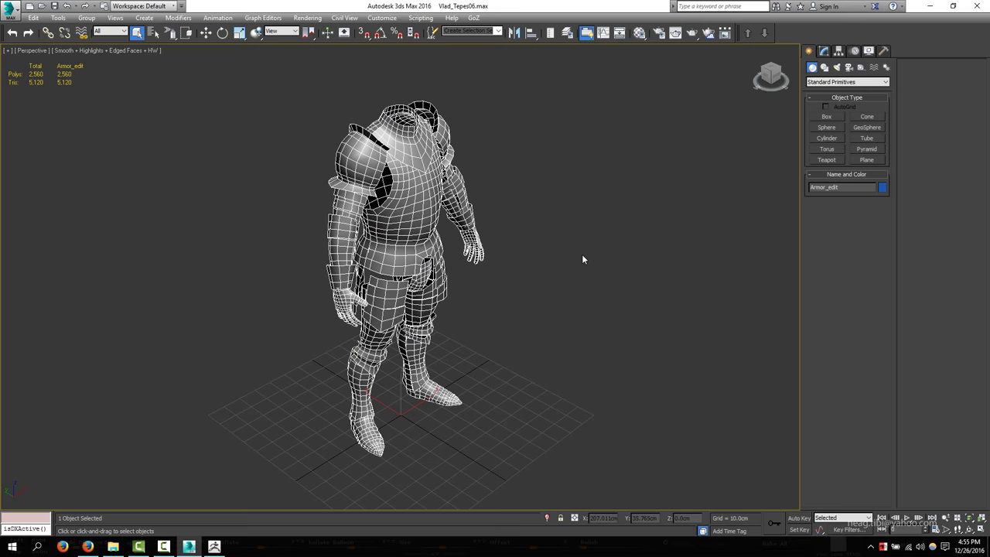
# Step: In Front view, select one half of the armor's polygons and hide them
pyautogui.scroll(2, 582, 254)
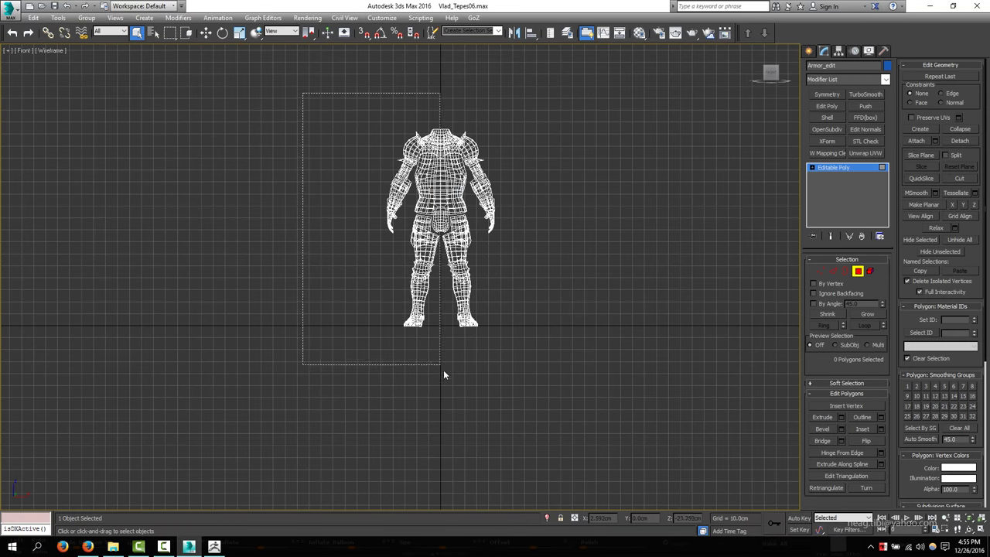
pyautogui.moveTo(443, 374); pyautogui.dragTo(443, 375)
pyautogui.keyDown('alt'); pyautogui.moveTo(443, 374); pyautogui.dragTo(480, 232, button='middle'); pyautogui.keyUp('alt')
pyautogui.scroll(2, 518, 176)
pyautogui.keyDown('alt'); pyautogui.moveTo(445, 438); pyautogui.dragTo(541, 89); pyautogui.keyUp('alt')
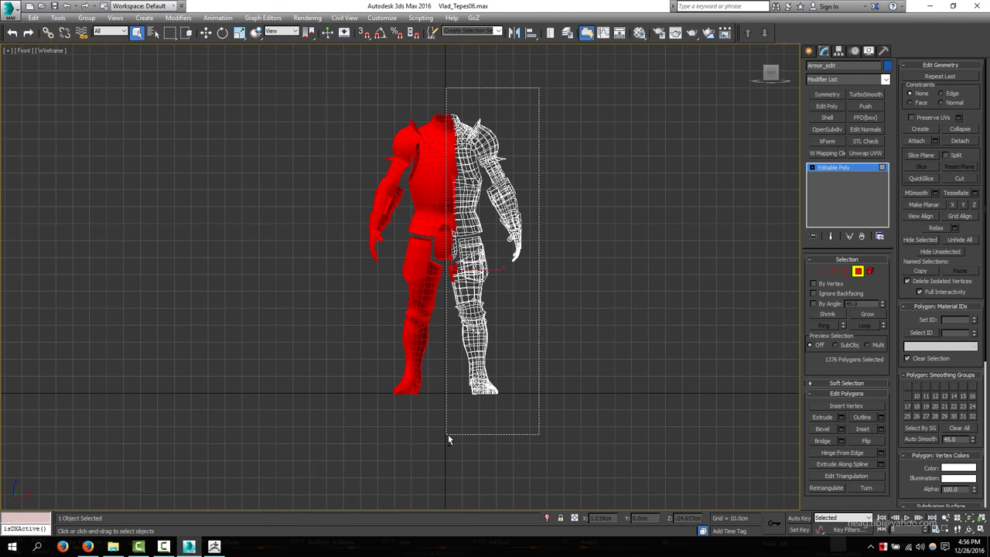
pyautogui.scroll(5, 448, 436)
pyautogui.scroll(-3, 462, 390)
pyautogui.hotkey('alt', 'h')
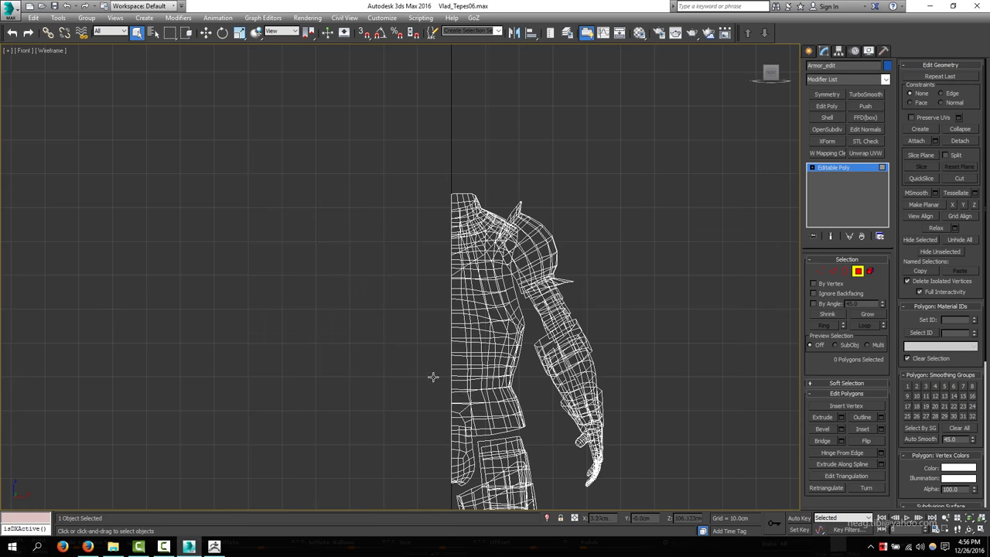
# Step: In a full Perspective view, element-select the palm piece, hide everything else, and enter Vertex mode
pyautogui.hotkey('alt', 'w')
pyautogui.hotkey('alt', 'w')
pyautogui.scroll(2, 448, 265)
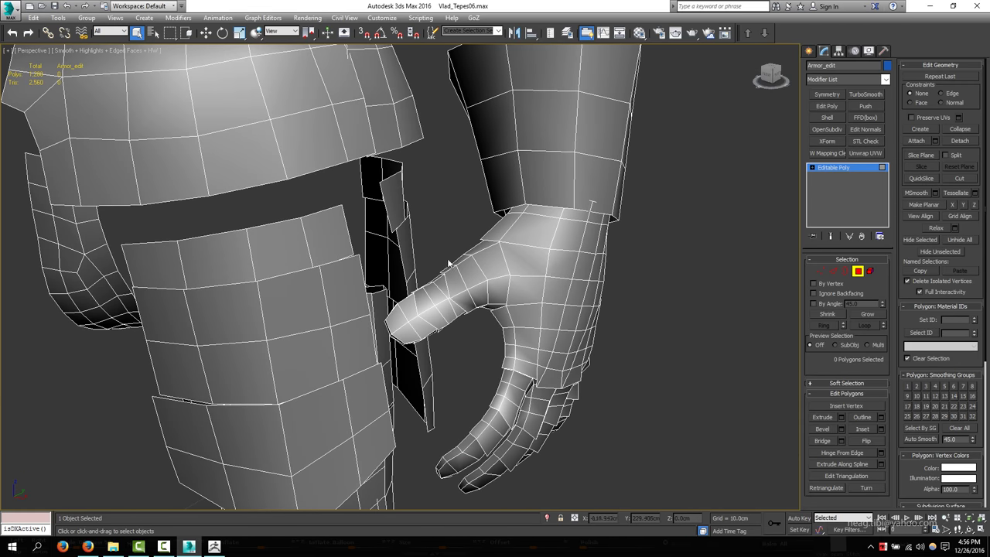
pyautogui.press('5')
pyautogui.click(553, 278)
pyautogui.moveTo(719, 236)
pyautogui.keyDown('alt'); pyautogui.mouseDown(button='middle')
pyautogui.moveTo(495, 291)
pyautogui.moveTo(542, 279)
pyautogui.mouseUp(button='middle'); pyautogui.keyUp('alt')
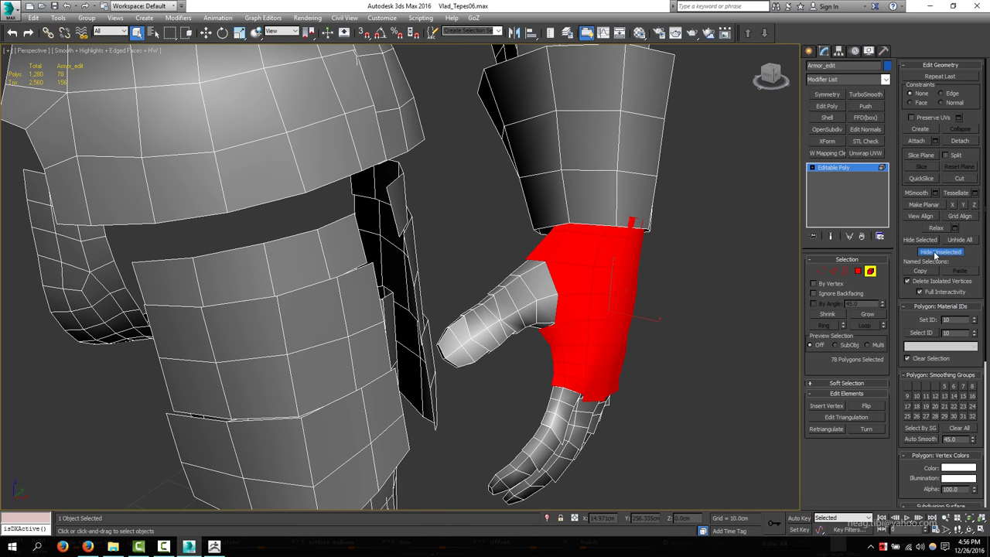
pyautogui.click(936, 253)
pyautogui.press('1')
pyautogui.scroll(3, 475, 308)
pyautogui.scroll(5, 451, 279)
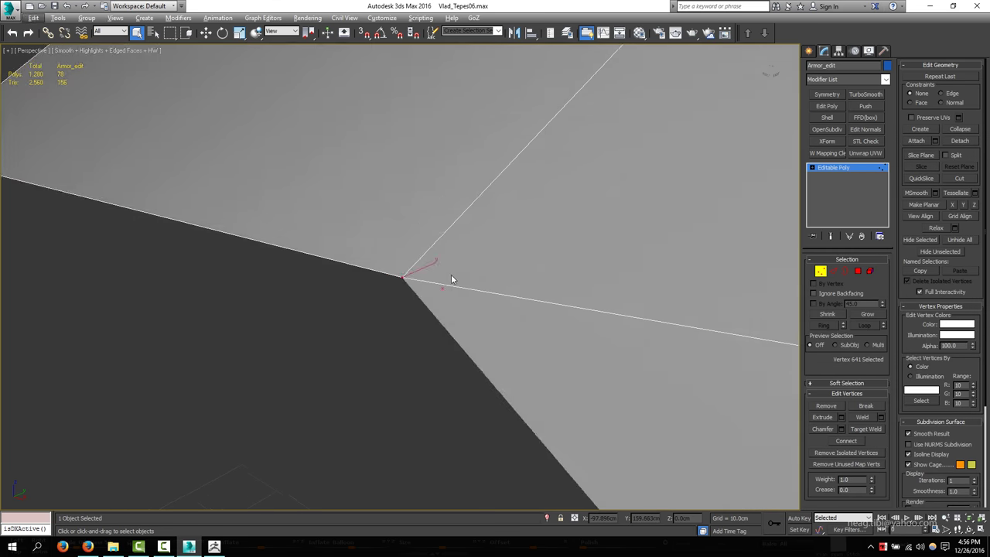
pyautogui.scroll(-5, 452, 279)
pyautogui.scroll(-5, 479, 270)
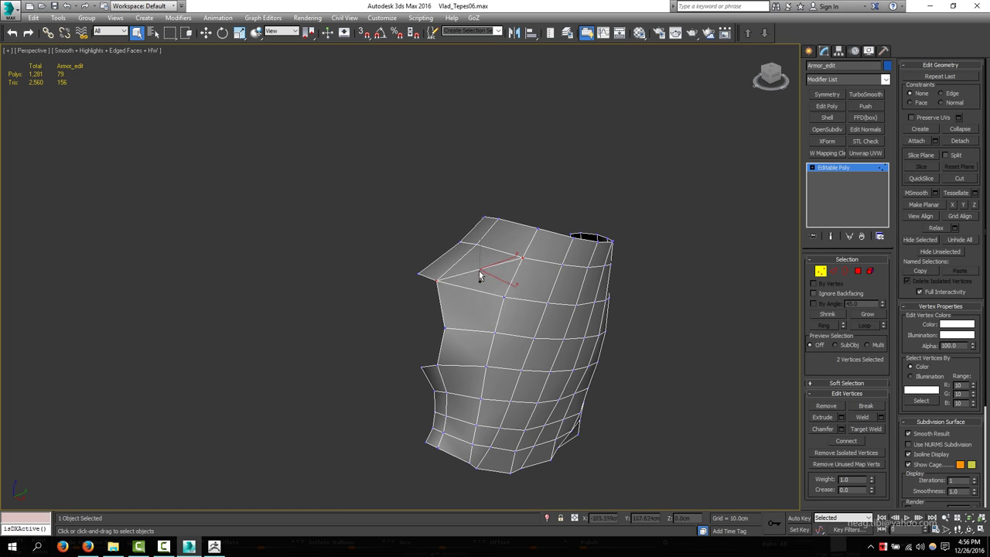
# Step: Inspect the palm piece from several angles and frame the selected vertex
pyautogui.keyDown('alt'); pyautogui.moveTo(478, 272); pyautogui.dragTo(456, 276, button='middle'); pyautogui.keyUp('alt')
pyautogui.moveTo(499, 388)
pyautogui.keyDown('alt'); pyautogui.mouseDown(button='middle')
pyautogui.moveTo(393, 353)
pyautogui.moveTo(504, 400)
pyautogui.moveTo(466, 305)
pyautogui.moveTo(422, 251)
pyautogui.moveTo(424, 272)
pyautogui.mouseUp(button='middle'); pyautogui.keyUp('alt')
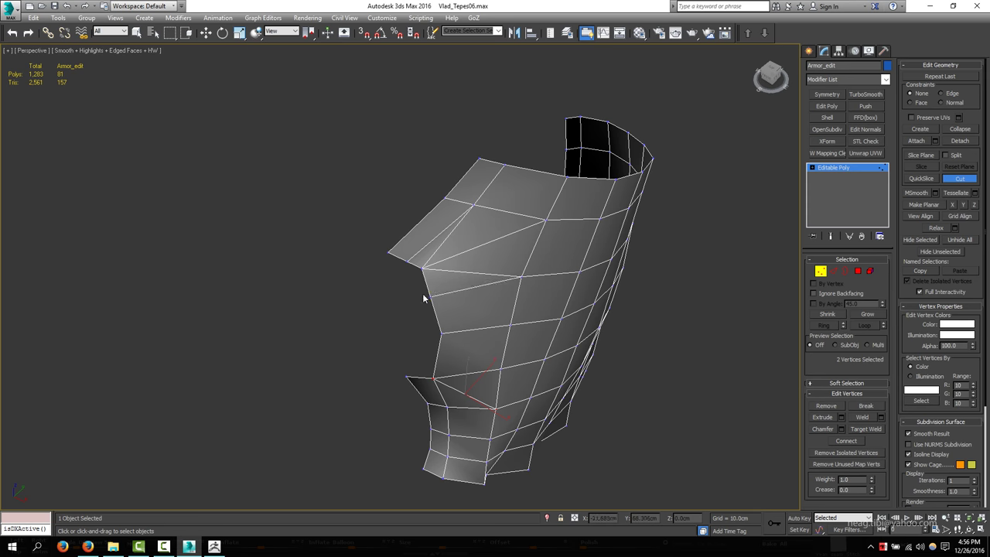
pyautogui.keyDown('alt'); pyautogui.moveTo(429, 291); pyautogui.dragTo(417, 266, button='middle'); pyautogui.keyUp('alt')
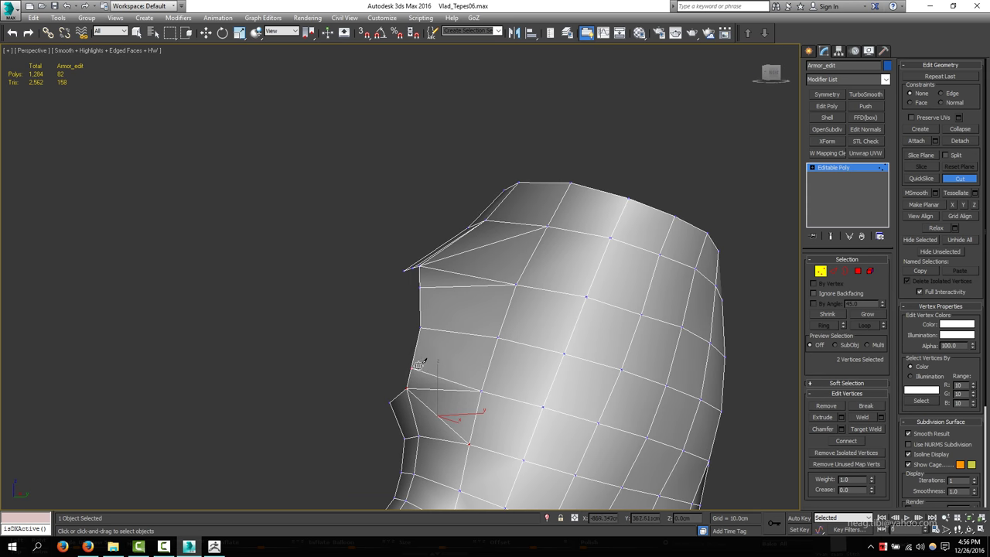
pyautogui.keyDown('alt'); pyautogui.moveTo(414, 361); pyautogui.dragTo(433, 400, button='middle'); pyautogui.keyUp('alt')
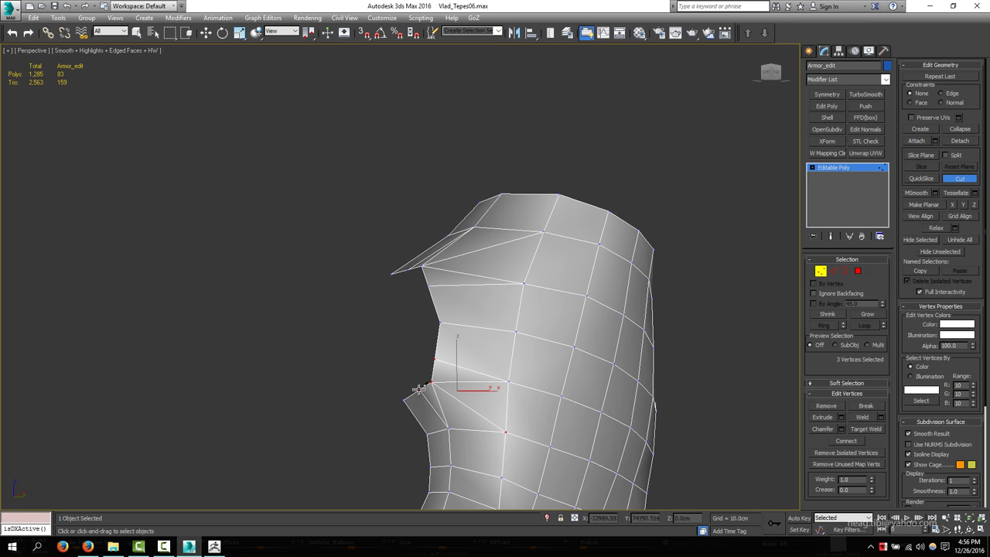
pyautogui.press('2')
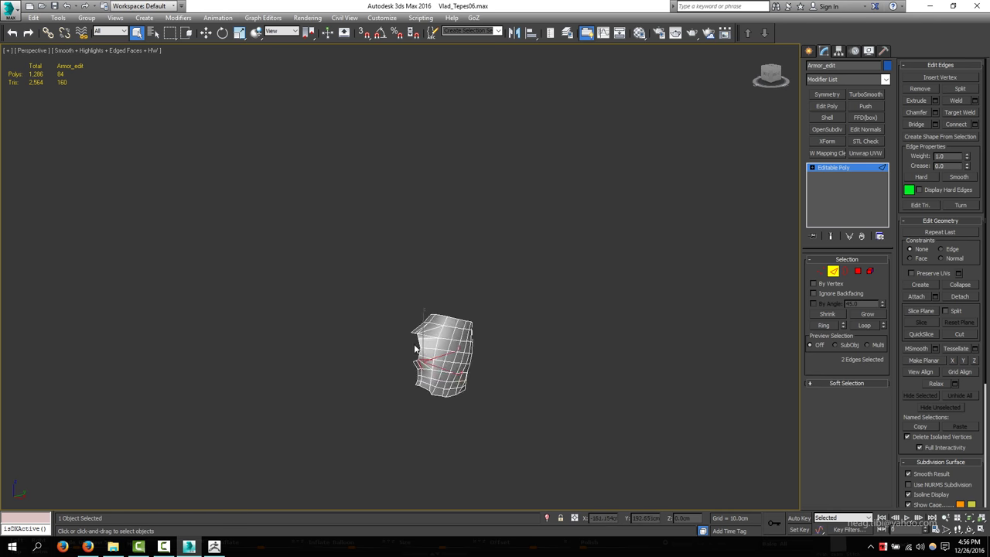
pyautogui.scroll(10, 430, 344)
pyautogui.scroll(-10, 438, 326)
pyautogui.scroll(-2, 391, 229)
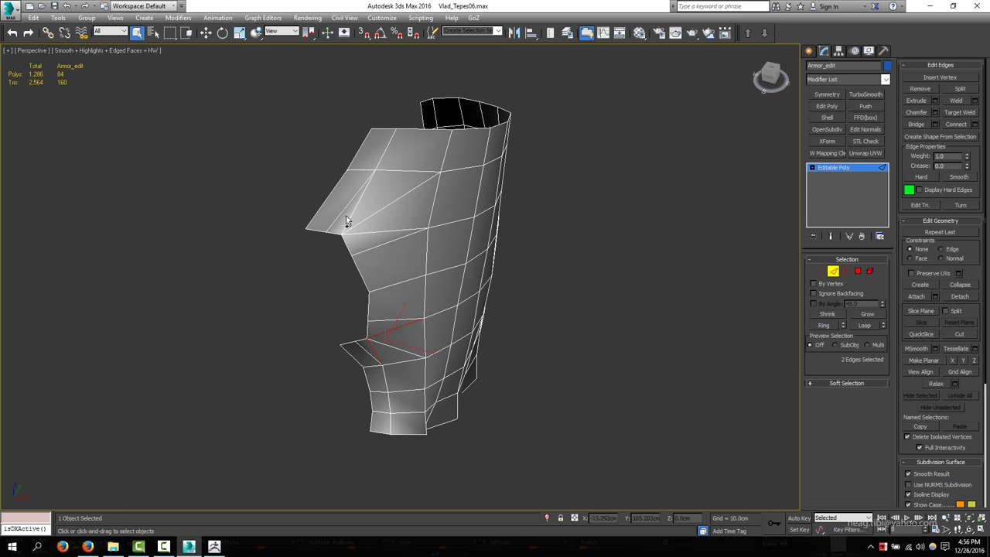
pyautogui.scroll(-3, 387, 306)
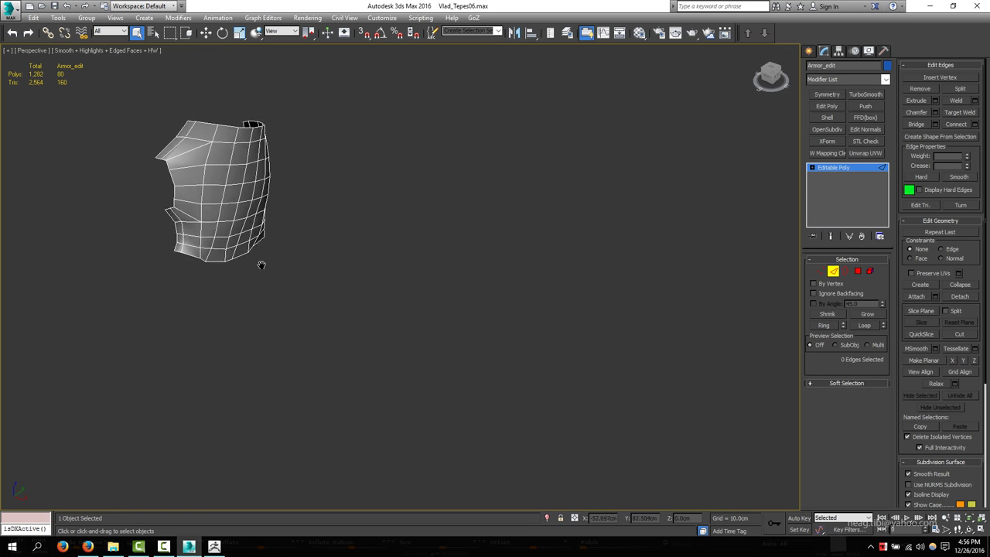
pyautogui.keyDown('alt'); pyautogui.moveTo(261, 263); pyautogui.dragTo(248, 255, button='middle'); pyautogui.keyUp('alt')
pyautogui.press('1')
pyautogui.press('z')
pyautogui.scroll(-8, 238, 251)
# Step: Slide vertices near the top and flap edges using Face, then Edge constraint
pyautogui.press('w')
pyautogui.moveTo(436, 215); pyautogui.dragTo(483, 222, button='middle')
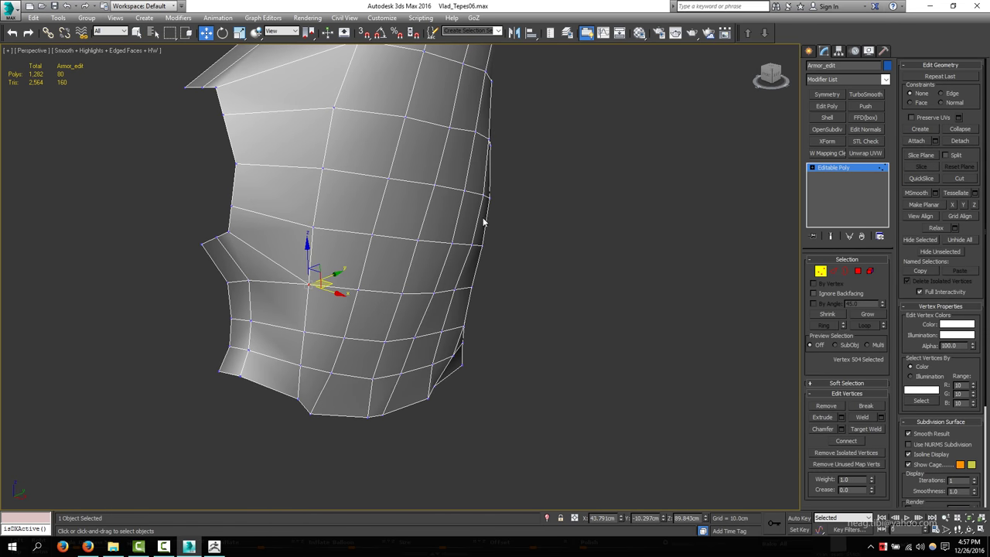
pyautogui.click(910, 102)
pyautogui.moveTo(312, 286)
pyautogui.mouseDown(button='middle')
pyautogui.moveTo(340, 303)
pyautogui.moveTo(349, 234)
pyautogui.moveTo(400, 101)
pyautogui.moveTo(337, 161)
pyautogui.moveTo(297, 167)
pyautogui.moveTo(403, 165)
pyautogui.mouseUp(button='middle')
pyautogui.click(400, 101)
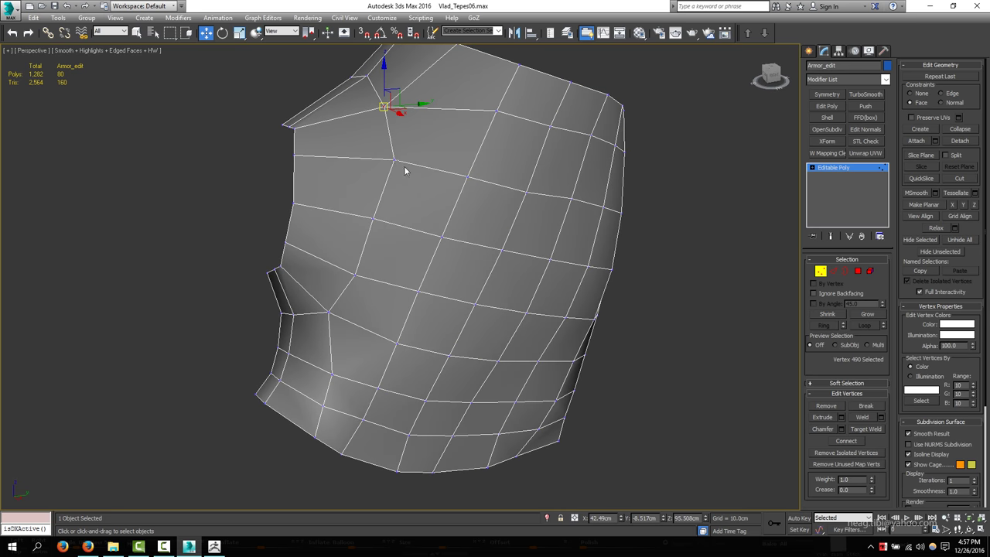
pyautogui.click(941, 92)
pyautogui.keyDown('alt'); pyautogui.moveTo(345, 219); pyautogui.dragTo(420, 193, button='middle'); pyautogui.keyUp('alt')
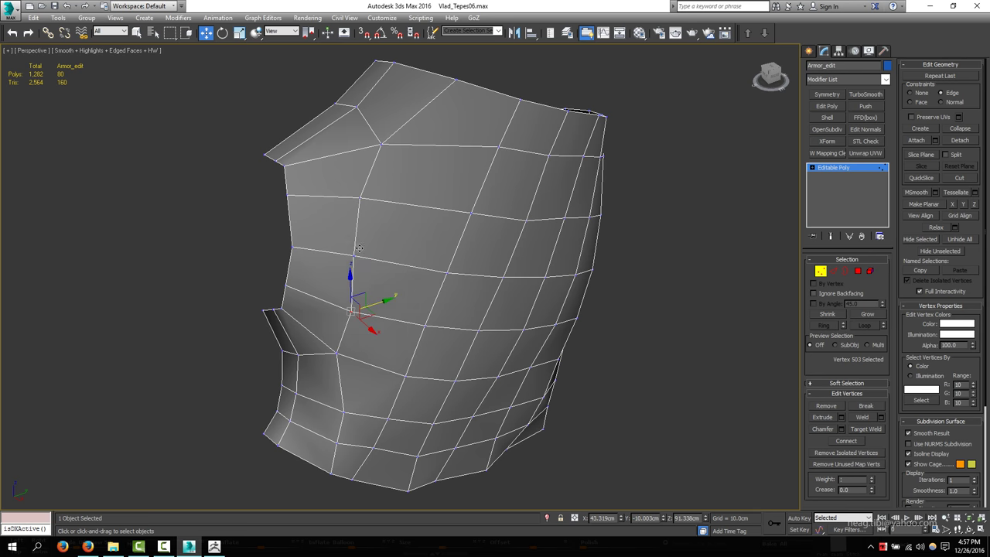
pyautogui.keyDown('alt'); pyautogui.moveTo(360, 316); pyautogui.dragTo(310, 181, button='middle'); pyautogui.keyUp('alt')
pyautogui.click(296, 150)
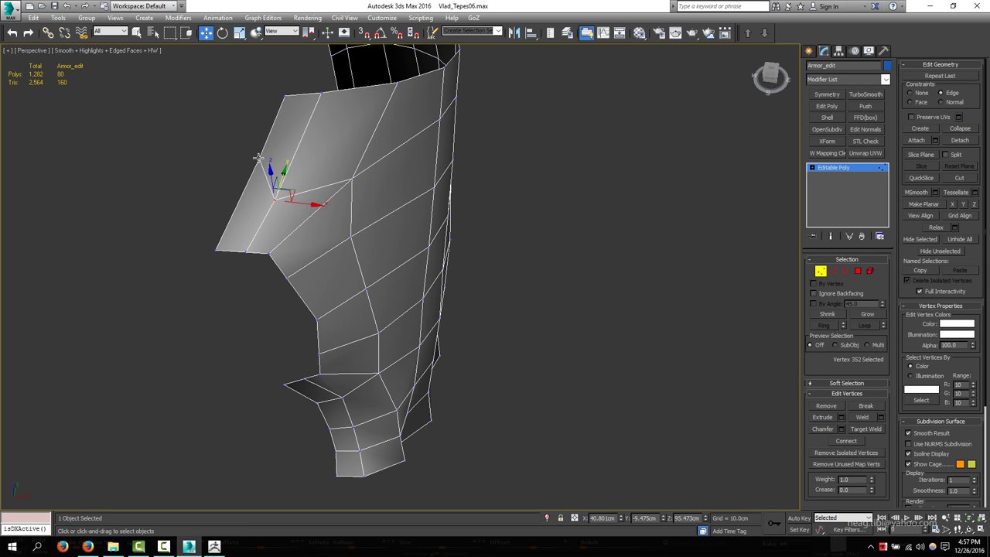
pyautogui.moveTo(259, 158)
pyautogui.keyDown('alt'); pyautogui.mouseDown(button='middle')
pyautogui.moveTo(374, 152)
pyautogui.moveTo(482, 173)
pyautogui.moveTo(431, 236)
pyautogui.mouseUp(button='middle'); pyautogui.keyUp('alt')
# Step: Connect the selected edge ring to add a new loop across the palm piece
pyautogui.press('2')
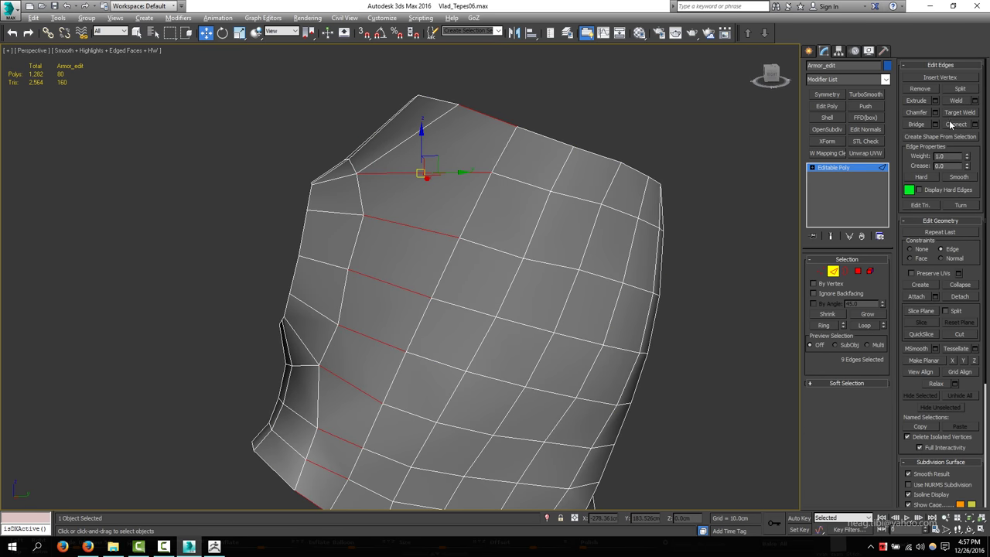
pyautogui.click(950, 124)
pyautogui.scroll(-5, 433, 302)
pyautogui.press('1')
pyautogui.moveTo(464, 302)
pyautogui.keyDown('alt'); pyautogui.mouseDown(button='middle')
pyautogui.moveTo(493, 307)
pyautogui.moveTo(363, 284)
pyautogui.mouseUp(button='middle'); pyautogui.keyUp('alt')
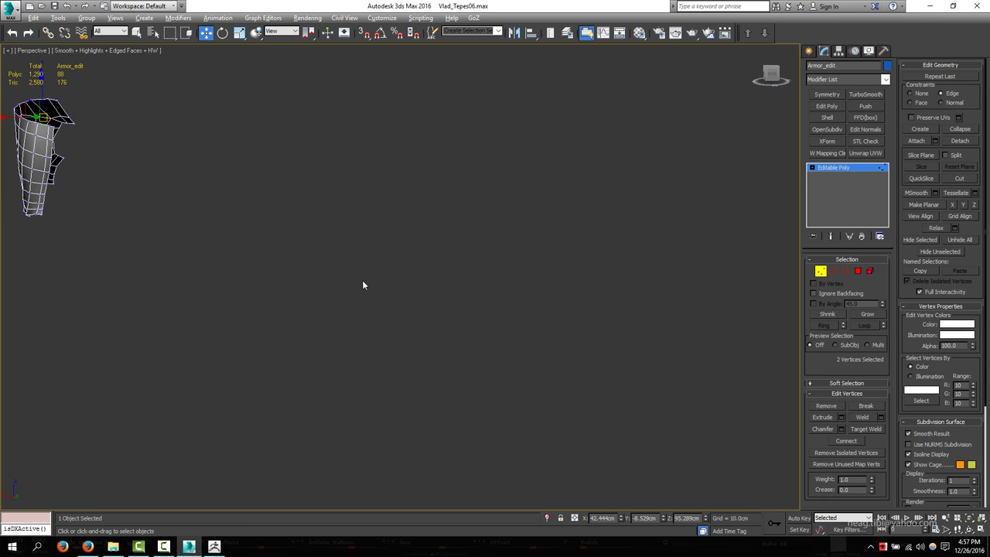
pyautogui.press('z')
pyautogui.moveTo(470, 305)
pyautogui.keyDown('alt'); pyautogui.mouseDown(button='middle')
pyautogui.moveTo(480, 309)
pyautogui.moveTo(372, 259)
pyautogui.mouseUp(button='middle'); pyautogui.keyUp('alt')
pyautogui.scroll(3, 373, 259)
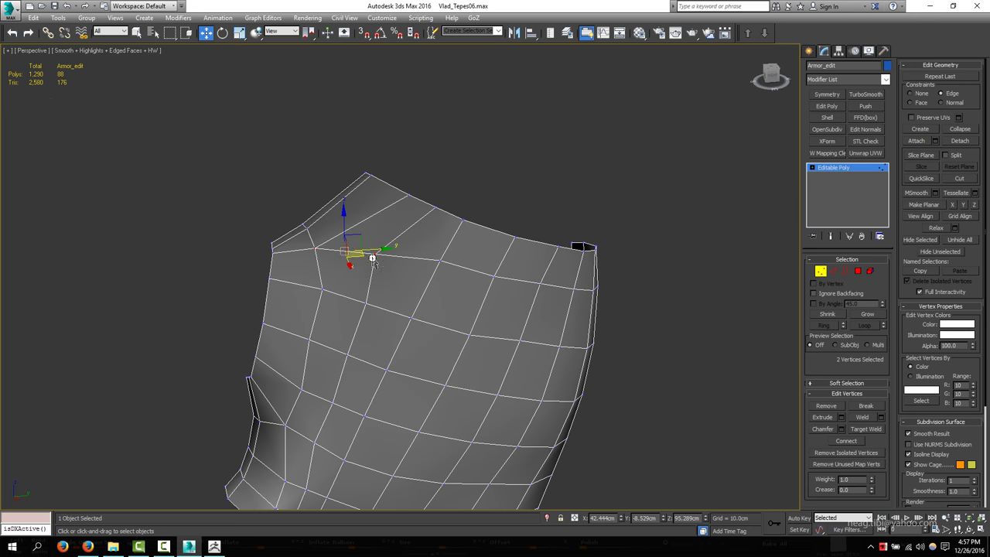
# Step: Unhide all armor parts, give the armor a black object colour, and reselect it
pyautogui.press('2')
pyautogui.press('4')
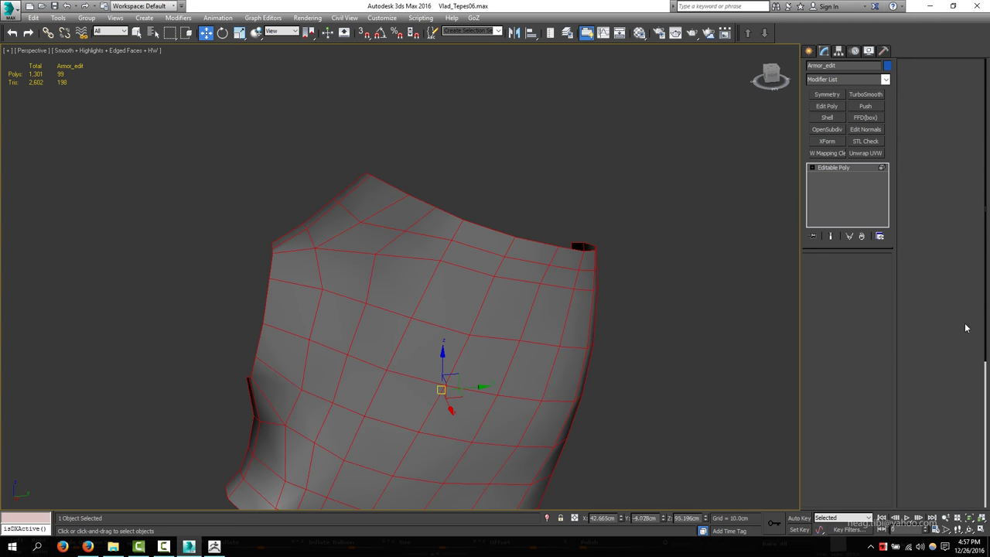
pyautogui.click(958, 242)
pyautogui.click(651, 276)
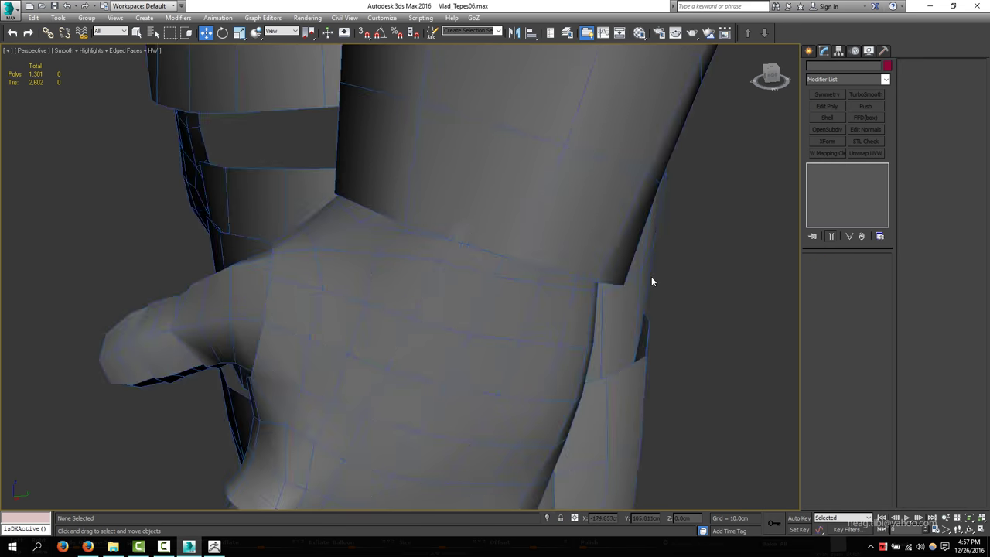
pyautogui.press('z')
pyautogui.click(573, 294)
pyautogui.click(546, 328)
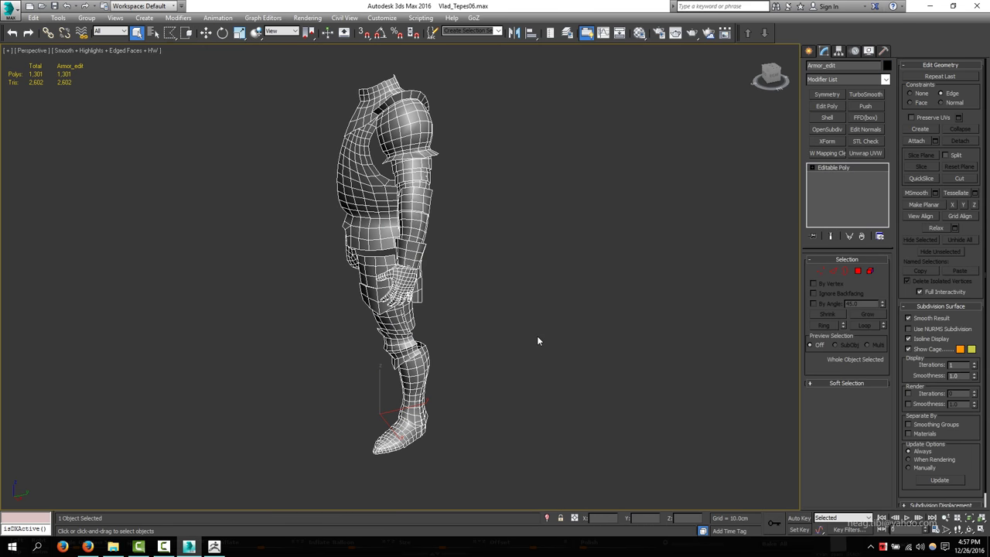
pyautogui.press('q')
pyautogui.click(502, 236)
pyautogui.keyDown('alt'); pyautogui.moveTo(502, 239); pyautogui.dragTo(487, 232, button='middle'); pyautogui.keyUp('alt')
pyautogui.click(473, 228)
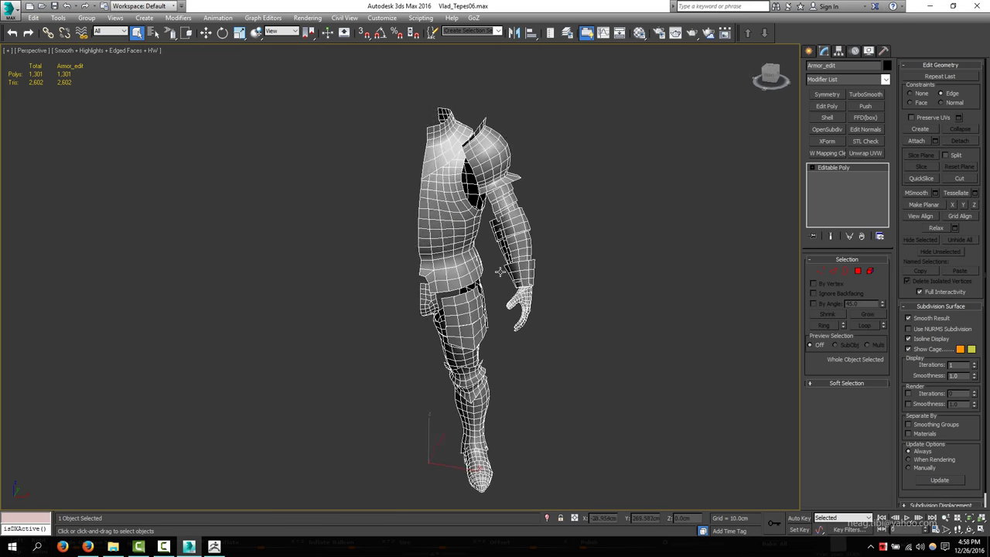
# Step: Loop-select the thigh plate's top edge and move it up to the upper armor in Screen coordinates
pyautogui.scroll(5, 474, 226)
pyautogui.press('2')
pyautogui.scroll(3, 471, 230)
pyautogui.doubleClick(464, 221)
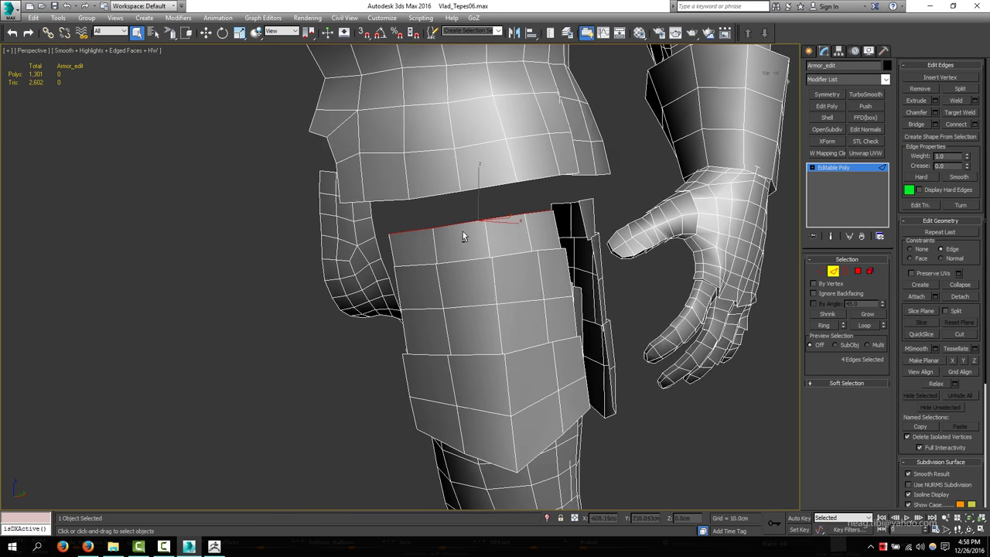
pyautogui.press('w')
pyautogui.click(283, 31)
pyautogui.click(274, 48)
pyautogui.keyDown('alt'); pyautogui.moveTo(437, 155); pyautogui.dragTo(464, 166, button='middle'); pyautogui.keyUp('alt')
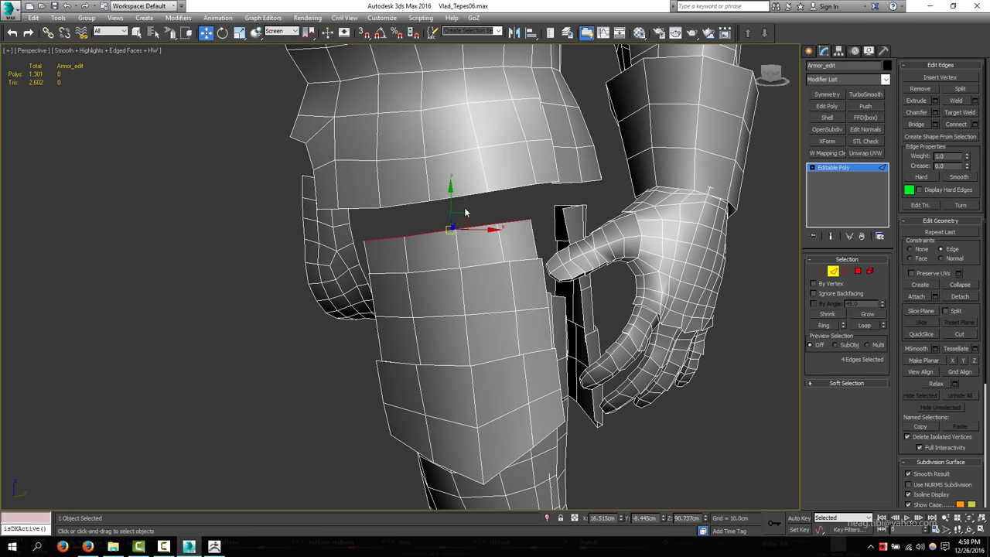
pyautogui.keyDown('shift'); pyautogui.moveTo(485, 221); pyautogui.dragTo(468, 177); pyautogui.keyUp('shift')
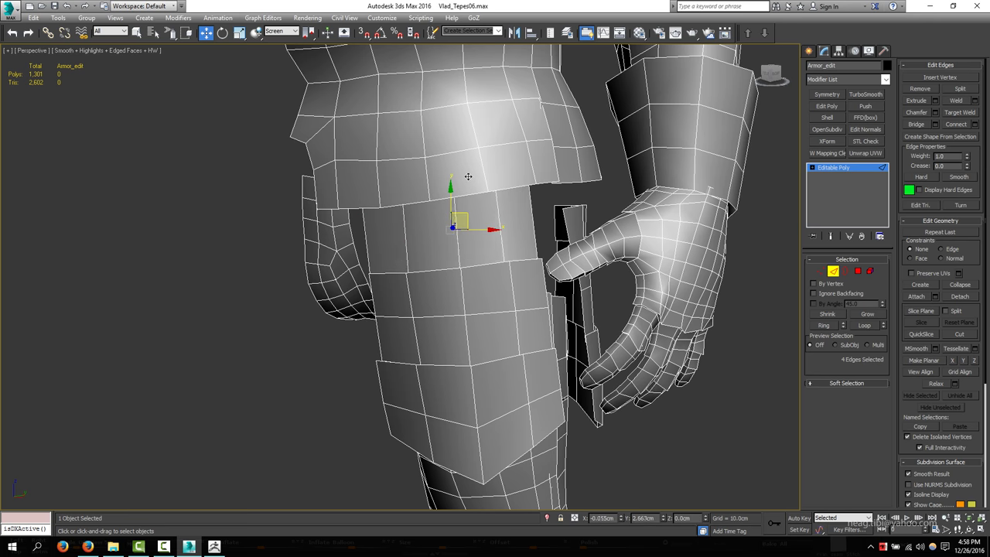
pyautogui.press('F3')
pyautogui.moveTo(456, 197)
pyautogui.keyDown('alt'); pyautogui.mouseDown(button='middle')
pyautogui.moveTo(446, 235)
pyautogui.moveTo(433, 227)
pyautogui.mouseUp(button='middle'); pyautogui.keyUp('alt')
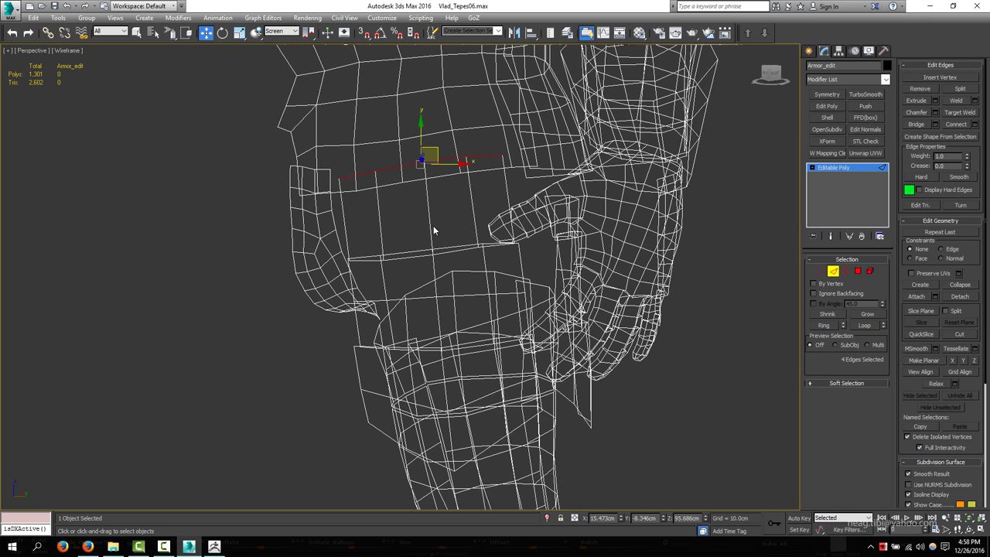
# Step: Connect the selected thigh plate edges to add a first horizontal loop
pyautogui.press('q')
pyautogui.click(881, 328)
pyautogui.click(956, 124)
pyautogui.press('F3')
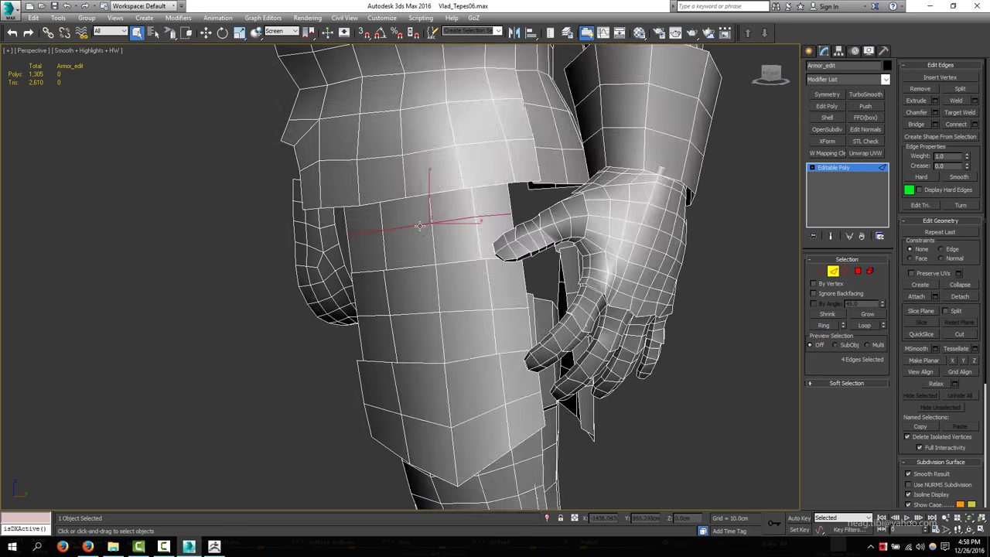
pyautogui.scroll(-5, 381, 227)
pyautogui.scroll(5, 381, 226)
# Step: Add a second horizontal loop with Connect (Ctrl+Shift+E) and check it in wireframe
pyautogui.press('2')
pyautogui.press('2')
pyautogui.keyDown('alt'); pyautogui.moveTo(381, 227); pyautogui.dragTo(394, 162, button='middle'); pyautogui.keyUp('alt')
pyautogui.press('w')
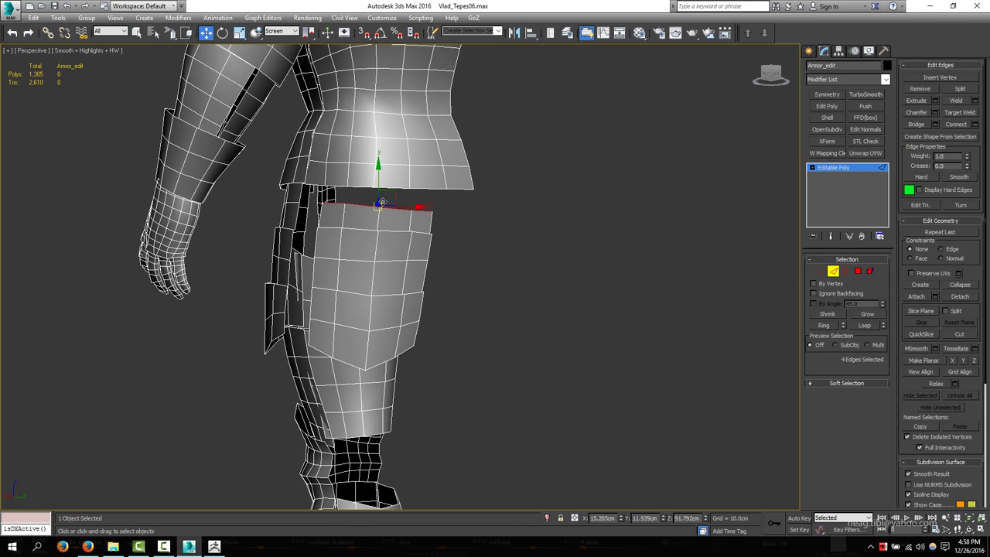
pyautogui.hotkey('ctrl', 'shift', 'e')
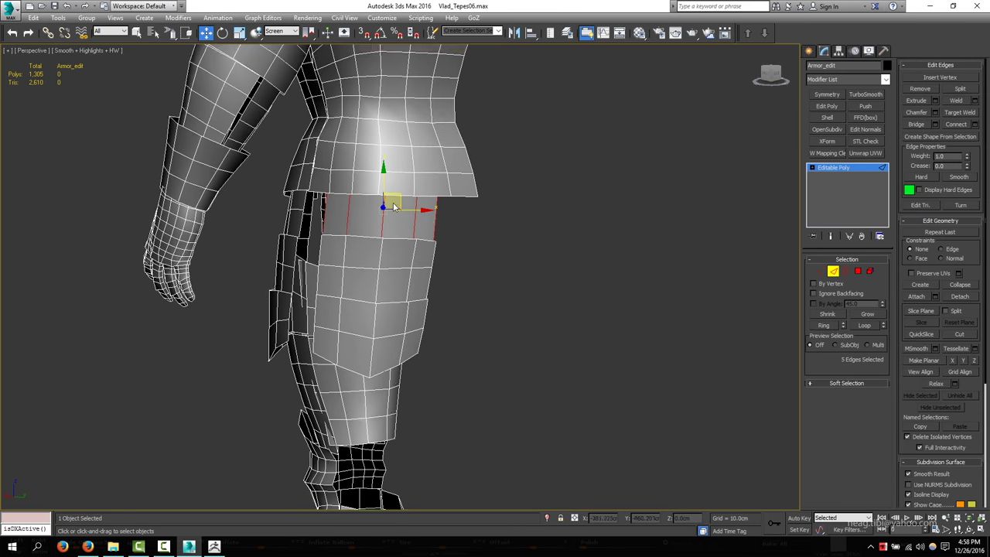
pyautogui.press('F3')
pyautogui.scroll(4, 371, 209)
pyautogui.scroll(3, 371, 210)
pyautogui.press('F3')
pyautogui.scroll(-4, 566, 181)
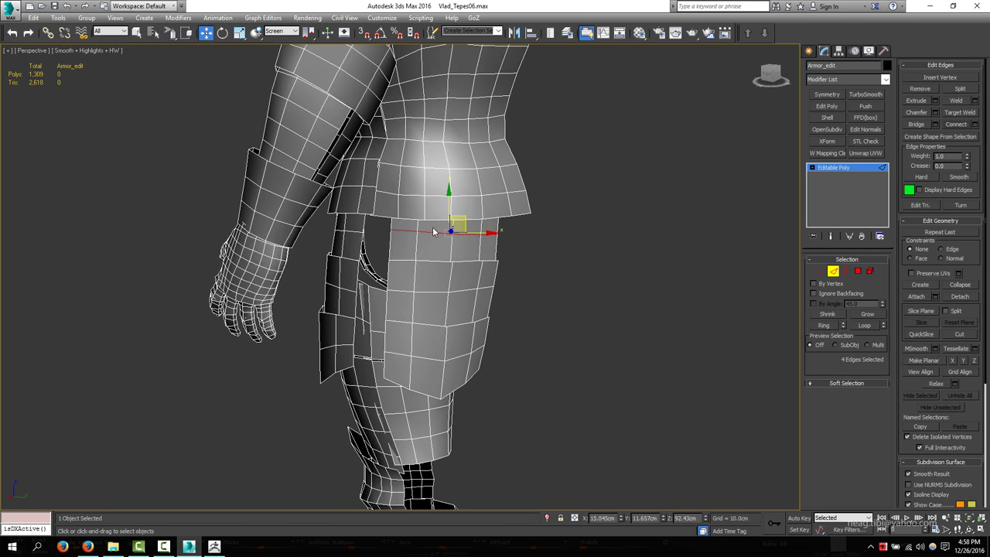
# Step: Compare with the ZBrush armor model, then loop-select the edge along the leg armor seam
pyautogui.moveTo(566, 181)
pyautogui.keyDown('alt'); pyautogui.mouseDown(button='middle')
pyautogui.moveTo(440, 311)
pyautogui.moveTo(441, 320)
pyautogui.moveTo(464, 318)
pyautogui.moveTo(425, 311)
pyautogui.moveTo(505, 313)
pyautogui.moveTo(486, 261)
pyautogui.mouseUp(button='middle'); pyautogui.keyUp('alt')
pyautogui.scroll(3, 440, 311)
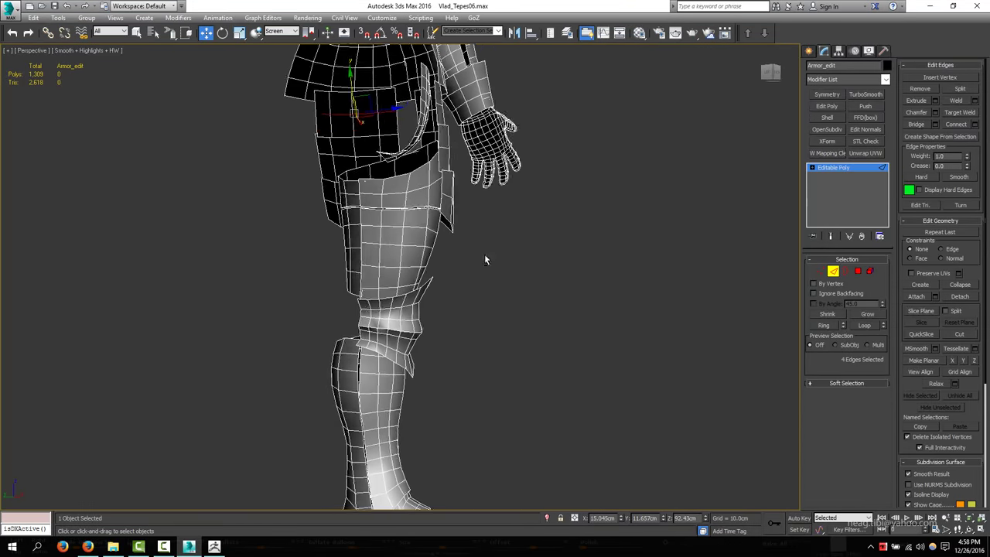
pyautogui.scroll(3, 487, 261)
pyautogui.click(217, 547)
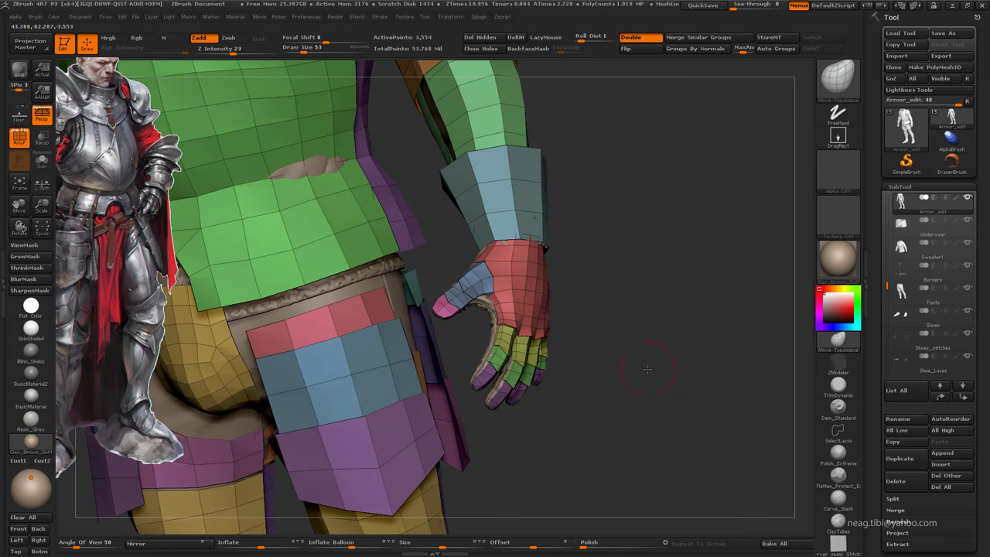
pyautogui.moveTo(446, 343); pyautogui.dragTo(808, 201)
pyautogui.hotkey('alt', 'Tab')
pyautogui.moveTo(659, 187)
pyautogui.keyDown('alt'); pyautogui.mouseDown(button='middle')
pyautogui.moveTo(531, 261)
pyautogui.moveTo(458, 322)
pyautogui.moveTo(461, 296)
pyautogui.moveTo(398, 183)
pyautogui.moveTo(575, 160)
pyautogui.moveTo(709, 184)
pyautogui.mouseUp(button='middle'); pyautogui.keyUp('alt')
pyautogui.keyDown('ctrl'); pyautogui.click(396, 186); pyautogui.keyUp('ctrl')
pyautogui.press('z')
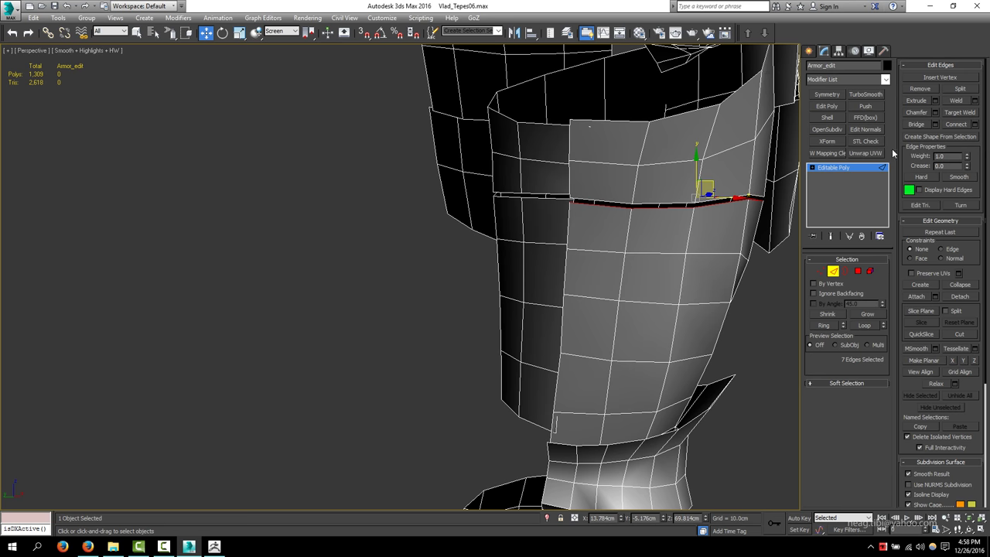
# Step: Stack a Push and an Edit Poly modifier on the armor and move the seam edges to close the gap
pyautogui.click(865, 106)
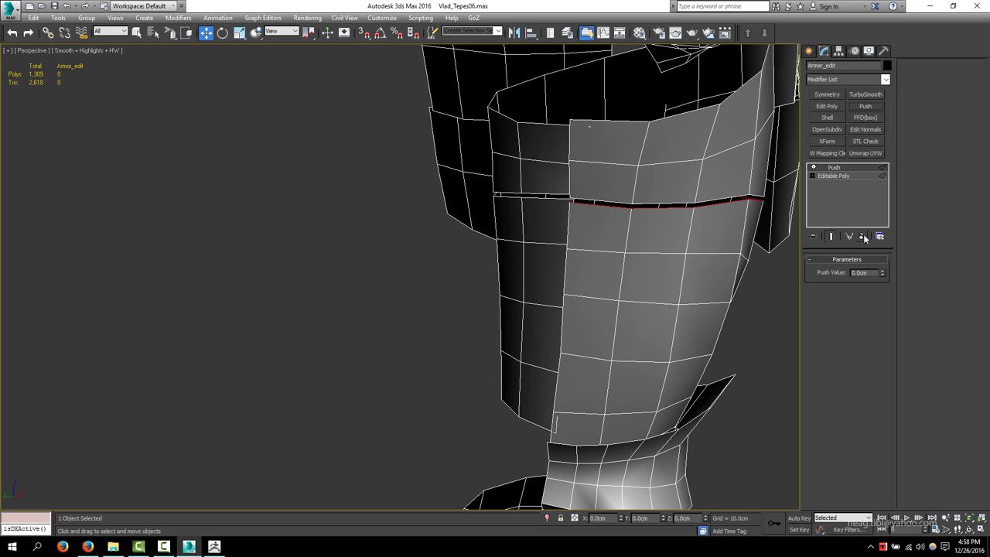
pyautogui.click(826, 106)
pyautogui.press('2')
pyautogui.keyDown('alt'); pyautogui.moveTo(663, 181); pyautogui.dragTo(592, 180, button='middle'); pyautogui.keyUp('alt')
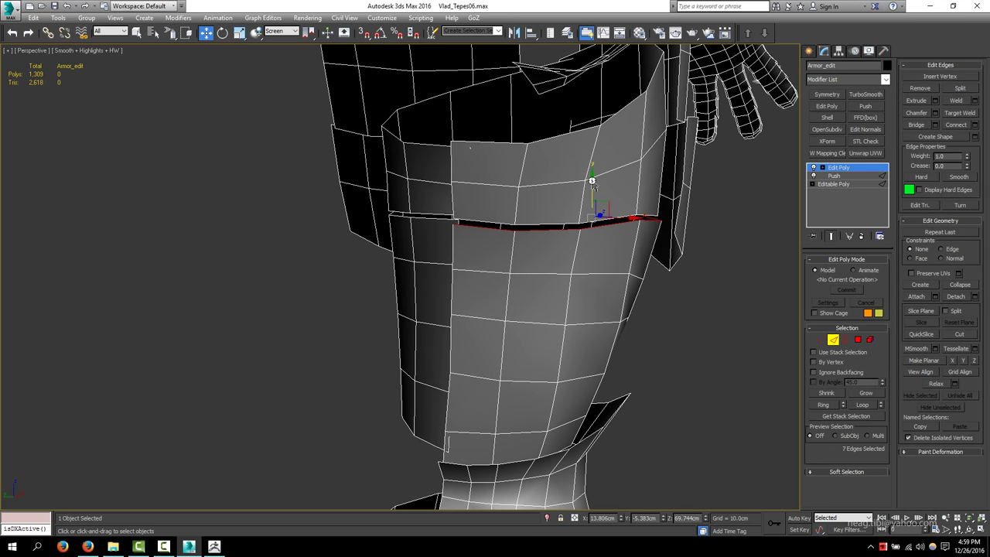
pyautogui.moveTo(591, 181); pyautogui.dragTo(594, 188)
pyautogui.moveTo(594, 188)
pyautogui.keyDown('alt'); pyautogui.mouseDown(button='middle')
pyautogui.moveTo(289, 173)
pyautogui.moveTo(206, 179)
pyautogui.moveTo(468, 226)
pyautogui.mouseUp(button='middle'); pyautogui.keyUp('alt')
pyautogui.keyDown('alt'); pyautogui.moveTo(337, 189); pyautogui.dragTo(382, 180, button='middle'); pyautogui.keyUp('alt')
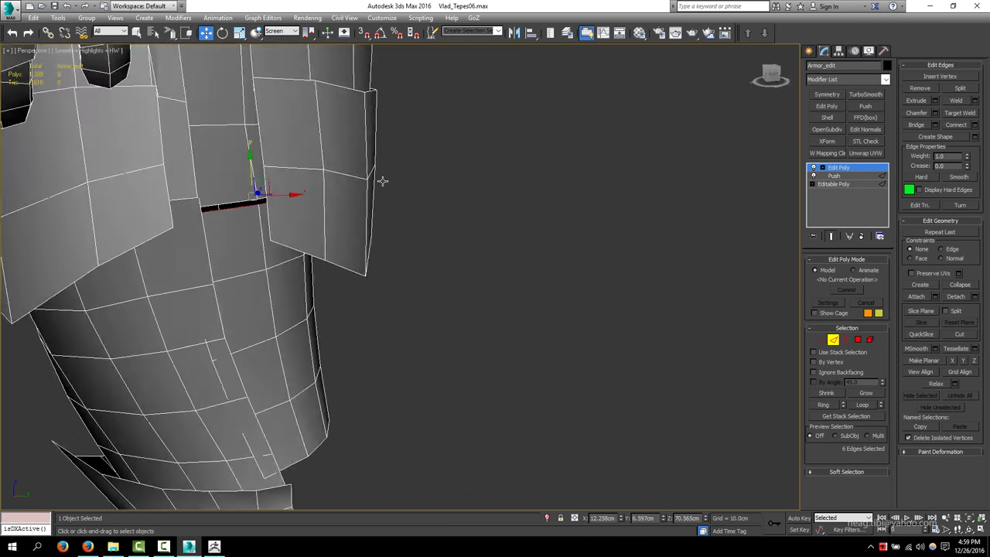
pyautogui.scroll(3, 382, 181)
# Step: Add a second Push and Edit Poly pair and select the edges along the remaining gap
pyautogui.click(865, 106)
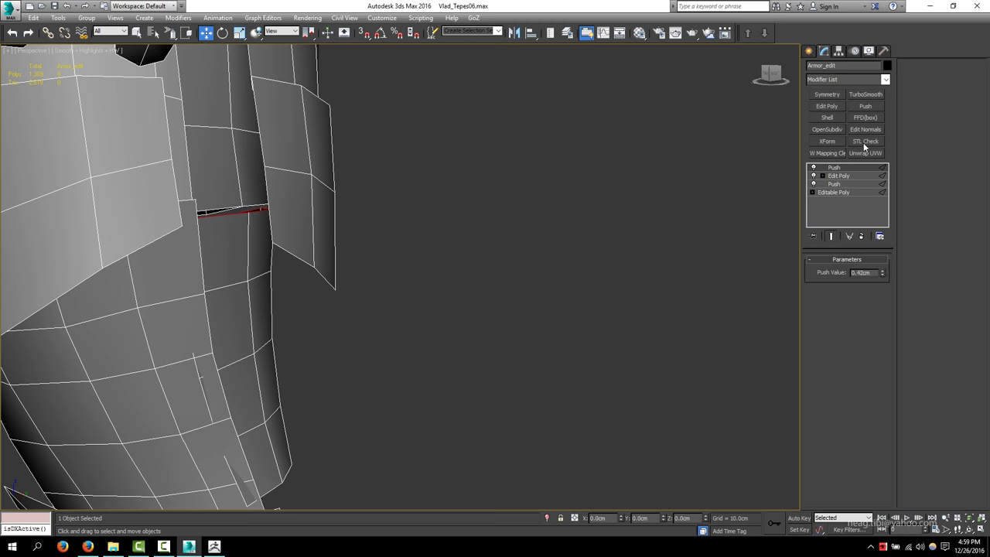
pyautogui.click(826, 105)
pyautogui.keyDown('alt'); pyautogui.moveTo(446, 186); pyautogui.dragTo(239, 182, button='middle'); pyautogui.keyUp('alt')
pyautogui.press('2')
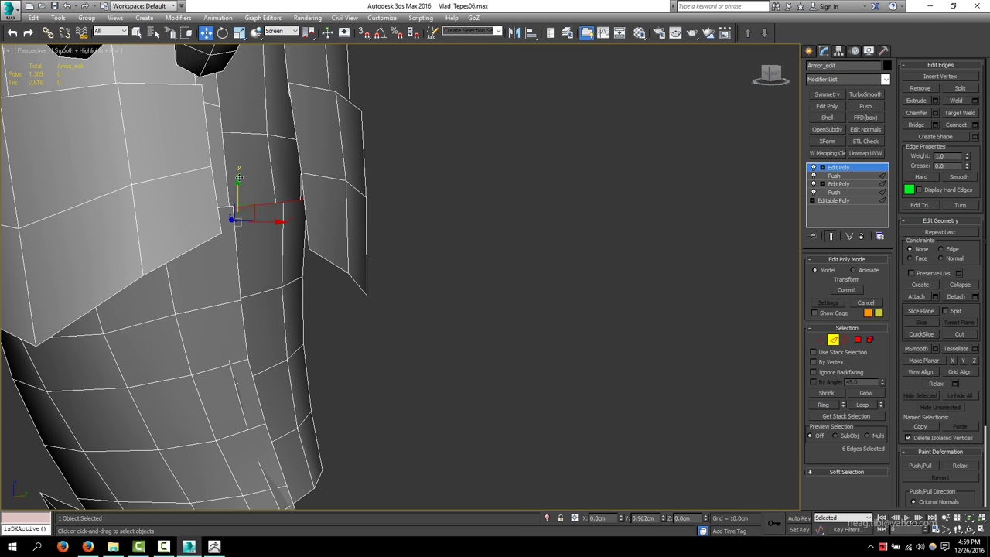
pyautogui.scroll(-5, 239, 178)
pyautogui.moveTo(426, 347)
pyautogui.keyDown('alt'); pyautogui.mouseDown(button='middle')
pyautogui.moveTo(331, 343)
pyautogui.moveTo(418, 348)
pyautogui.moveTo(433, 325)
pyautogui.mouseUp(button='middle'); pyautogui.keyUp('alt')
pyautogui.scroll(2, 331, 342)
pyautogui.scroll(3, 433, 348)
pyautogui.scroll(2, 454, 322)
# Step: In the Material Editor, condense the slots, then reset the Material Editor slots to defaults
pyautogui.press('m')
pyautogui.click(698, 46)
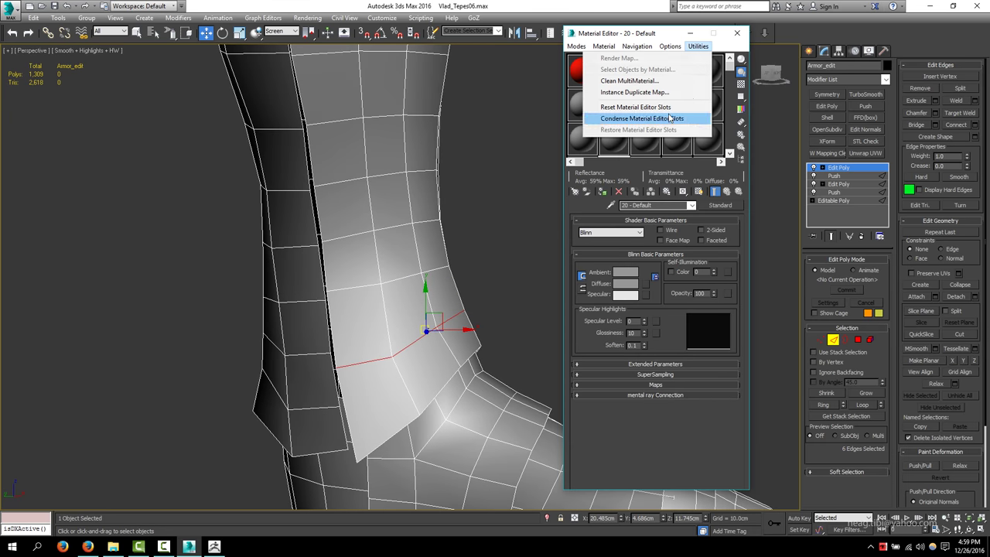
pyautogui.click(641, 117)
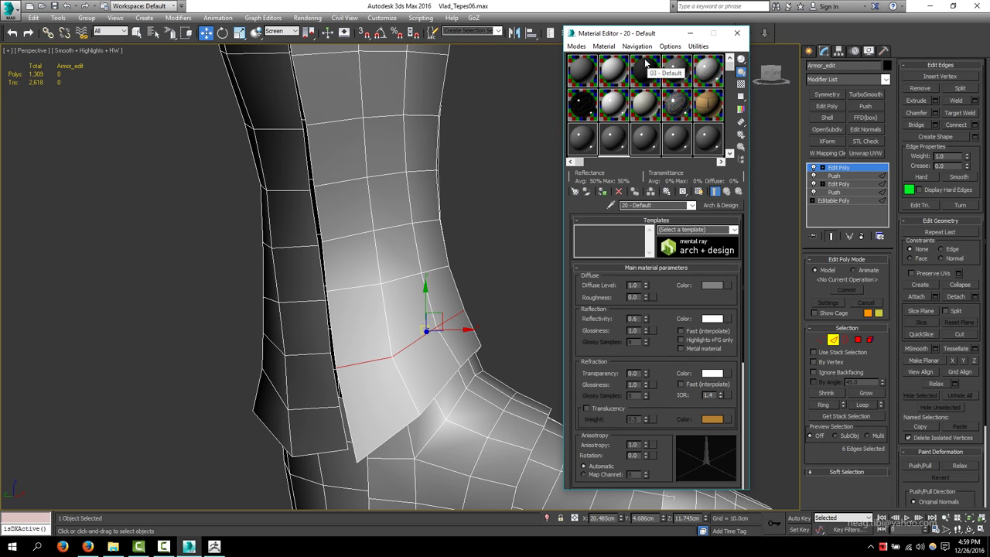
pyautogui.click(699, 45)
pyautogui.click(658, 78)
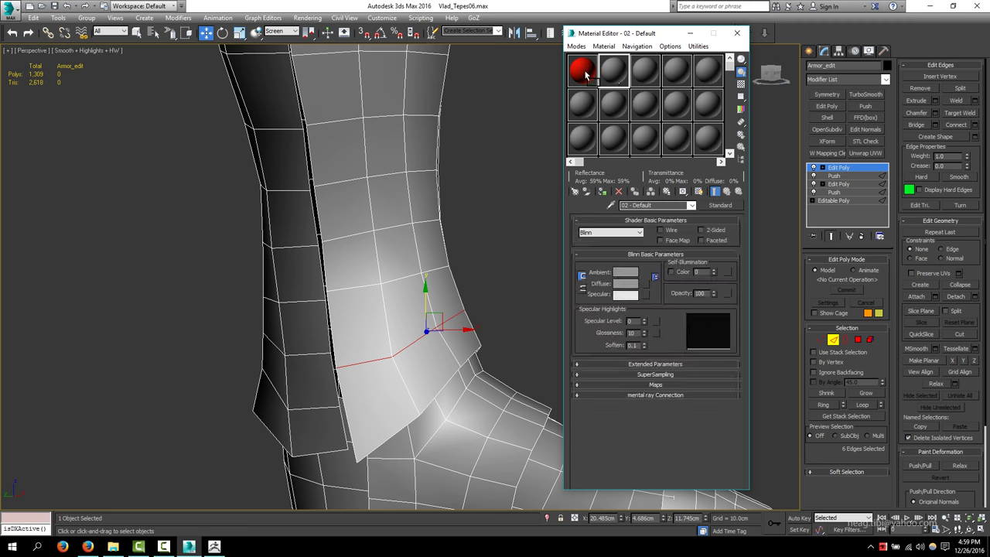
# Step: Minimize the Material Editor and chamfer the selected ankle edges into two loops
pyautogui.click(692, 33)
pyautogui.moveTo(477, 272); pyautogui.dragTo(393, 276, button='middle')
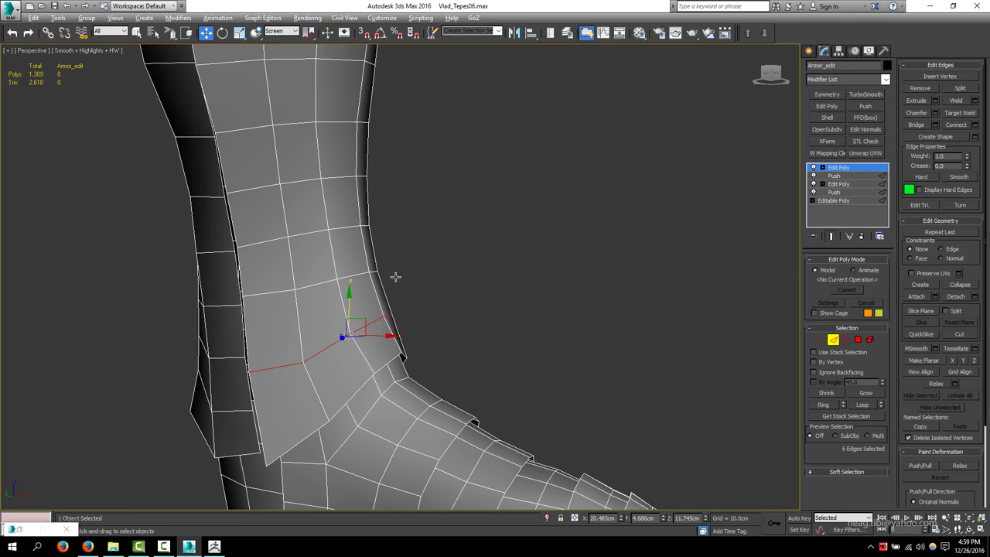
pyautogui.click(858, 260)
pyautogui.click(934, 113)
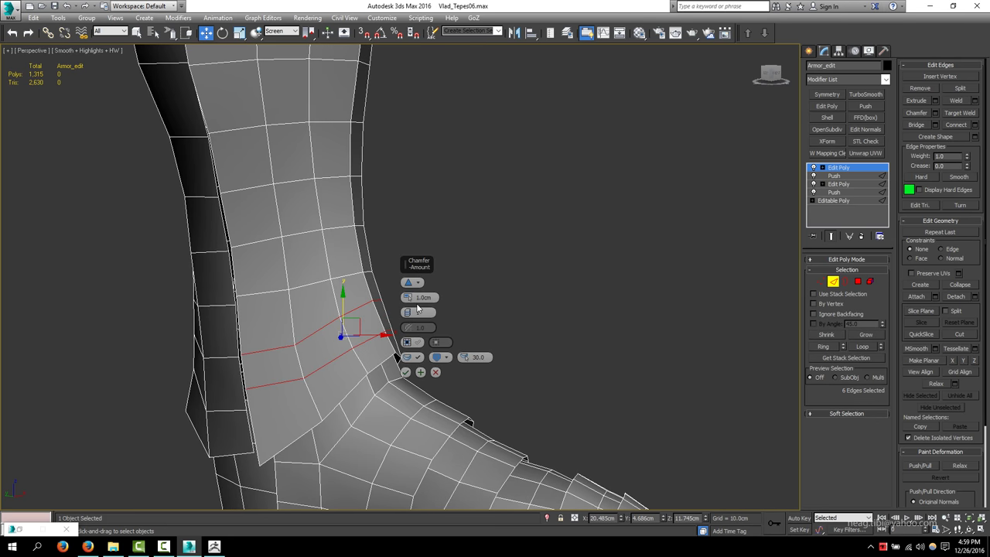
pyautogui.click(405, 372)
# Step: Slide the new edge loops down the ankle and select the vertices at the plate's back edge
pyautogui.keyDown('alt'); pyautogui.moveTo(405, 372); pyautogui.dragTo(412, 282, button='middle'); pyautogui.keyUp('alt')
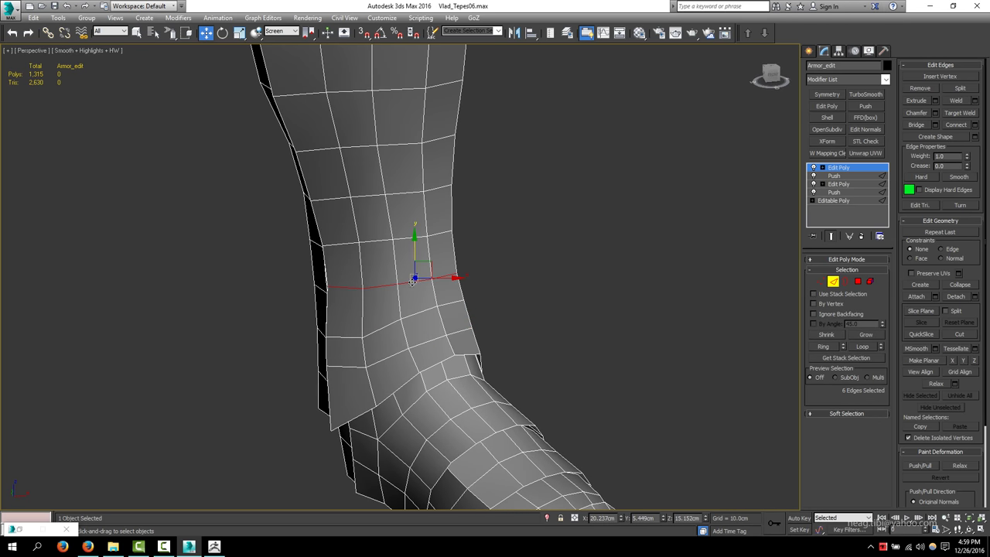
pyautogui.moveTo(415, 248); pyautogui.dragTo(429, 387)
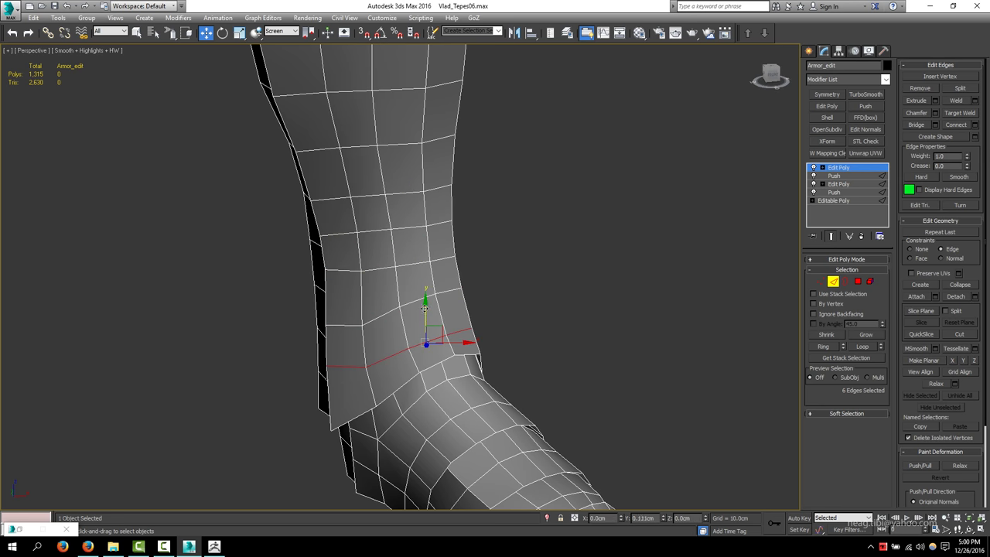
pyautogui.keyDown('alt'); pyautogui.moveTo(429, 387); pyautogui.dragTo(366, 365, button='middle'); pyautogui.keyUp('alt')
pyautogui.press('1')
pyautogui.moveTo(413, 311); pyautogui.dragTo(490, 311, button='middle')
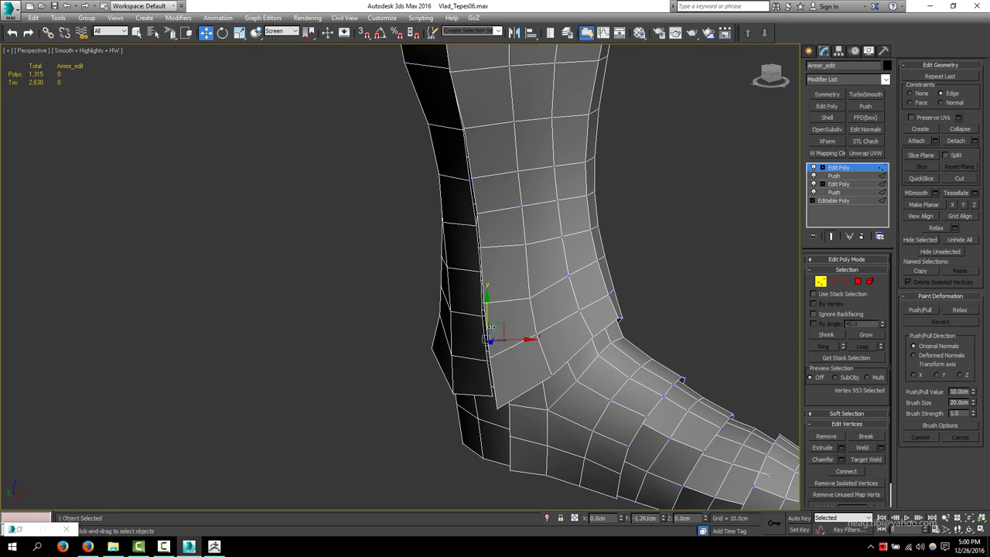
pyautogui.click(482, 248)
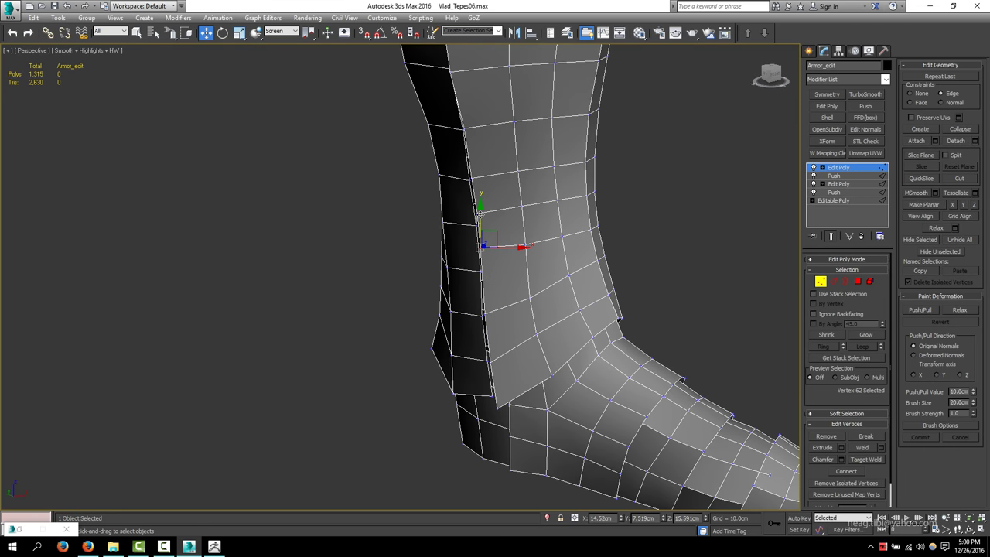
pyautogui.press('2')
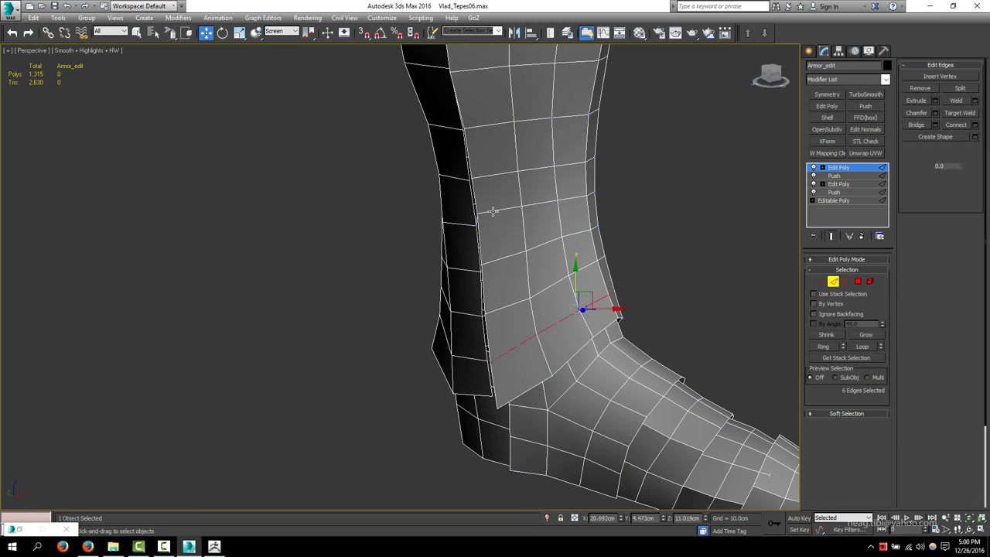
# Step: Select the ankle edge loop, then switch to vertex mode to shape the boot
pyautogui.doubleClick(557, 173)
pyautogui.scroll(-5, 539, 176)
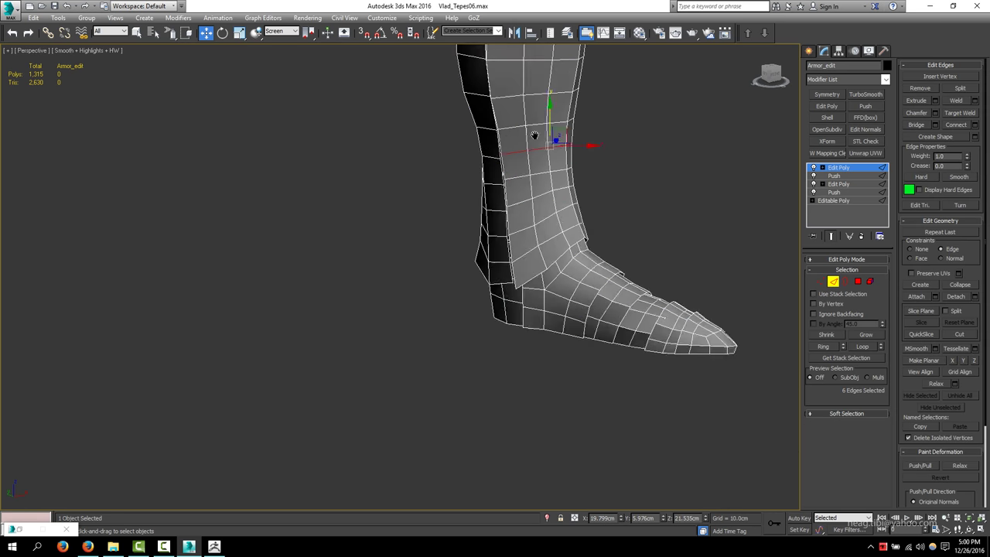
pyautogui.moveTo(534, 140); pyautogui.dragTo(379, 184, button='middle')
pyautogui.scroll(3, 379, 183)
pyautogui.press('1')
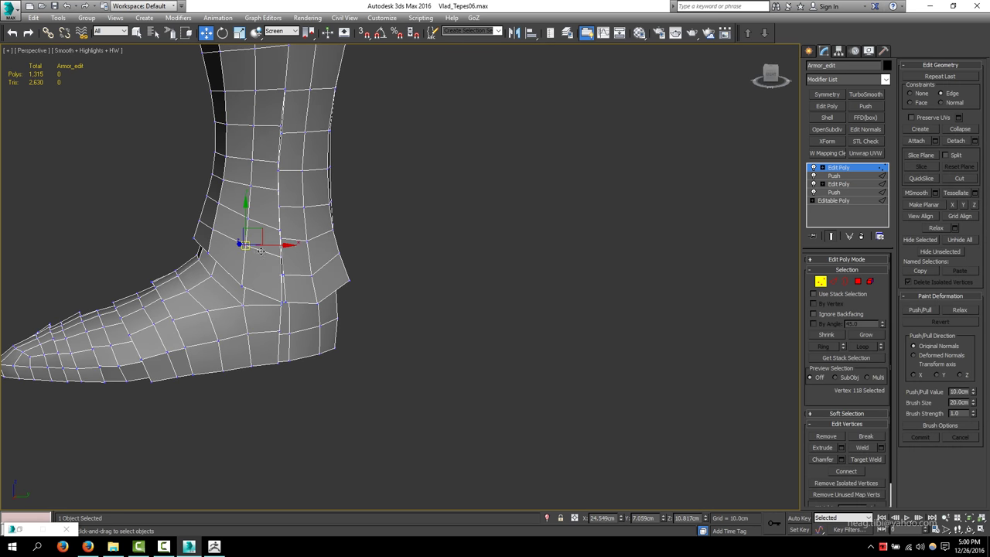
pyautogui.scroll(2, 350, 219)
pyautogui.scroll(-1, 393, 253)
pyautogui.scroll(-2, 393, 256)
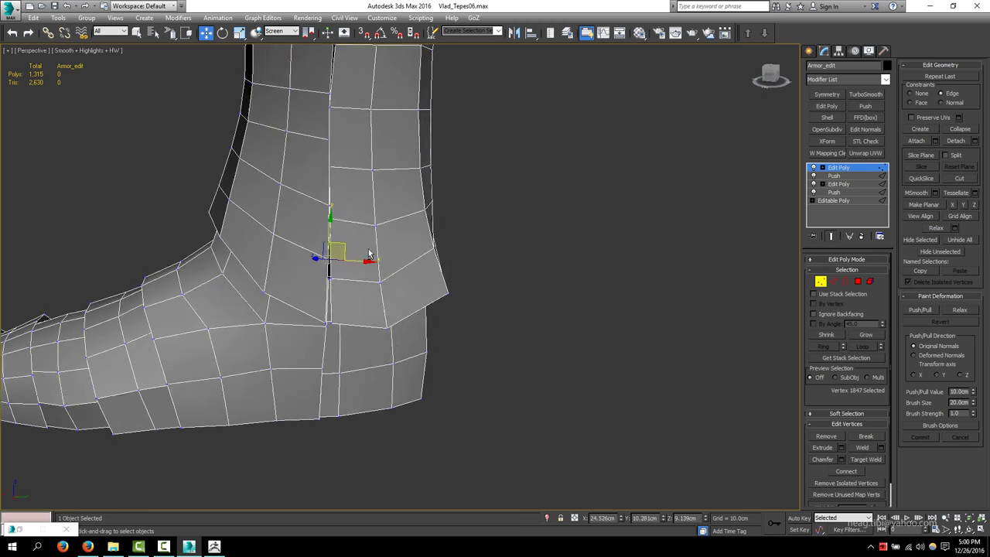
pyautogui.scroll(-4, 390, 279)
pyautogui.scroll(-1, 387, 303)
# Step: Select all armor polygons to check the count, then move the view up to the shoulder plate
pyautogui.press('4')
pyautogui.hotkey('ctrl', 'a')
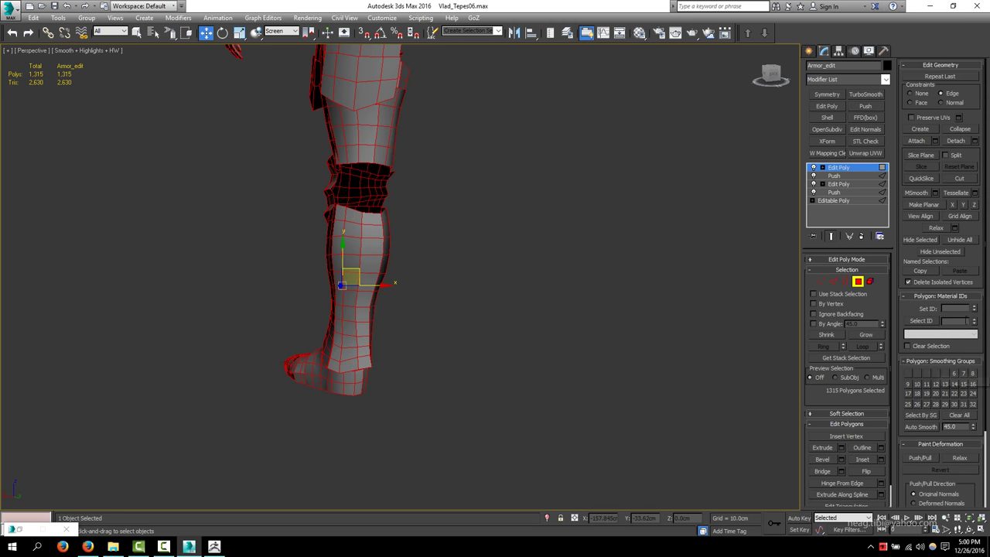
pyautogui.scroll(1, 409, 276)
pyautogui.scroll(2, 453, 243)
pyautogui.scroll(2, 387, 194)
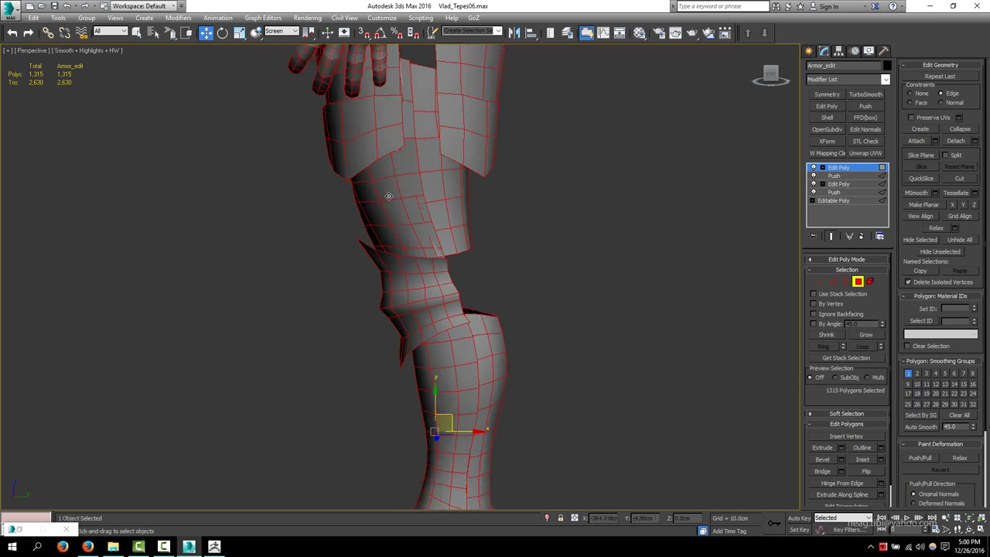
pyautogui.scroll(2, 420, 269)
pyautogui.keyDown('alt'); pyautogui.moveTo(421, 269); pyautogui.dragTo(404, 249, button='middle'); pyautogui.keyUp('alt')
pyautogui.scroll(3, 410, 217)
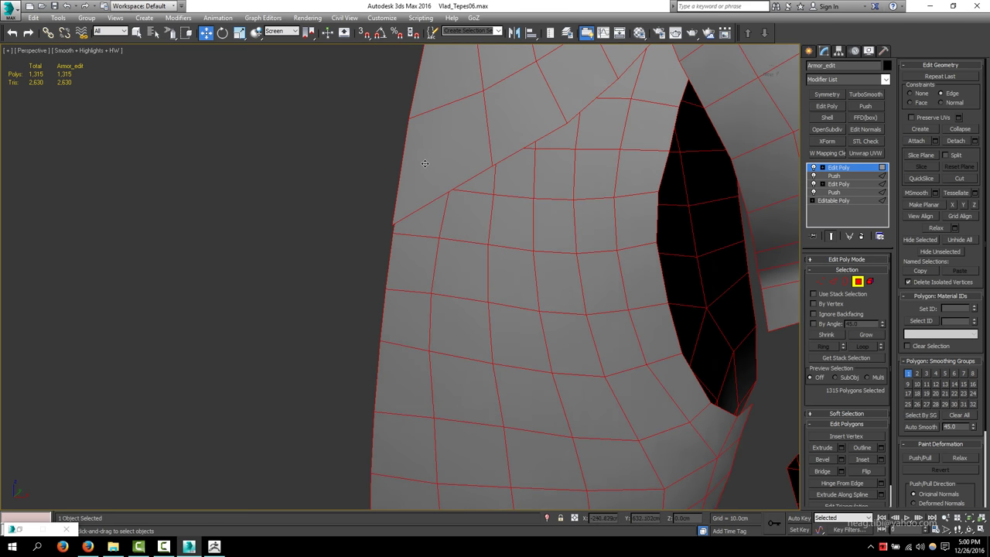
pyautogui.scroll(2, 417, 177)
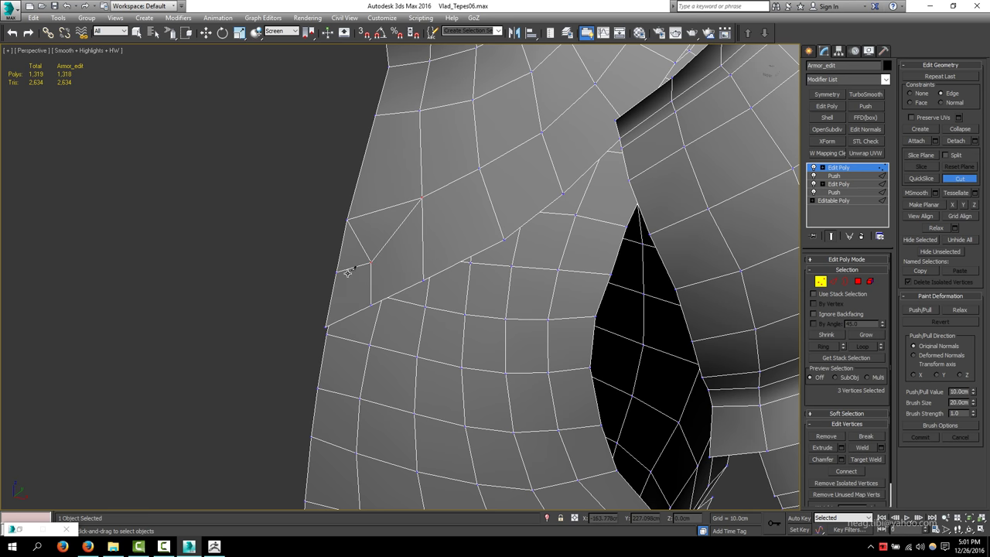
# Step: Move vertices on the armor plate's edge and middle into a smoother layout
pyautogui.press('2')
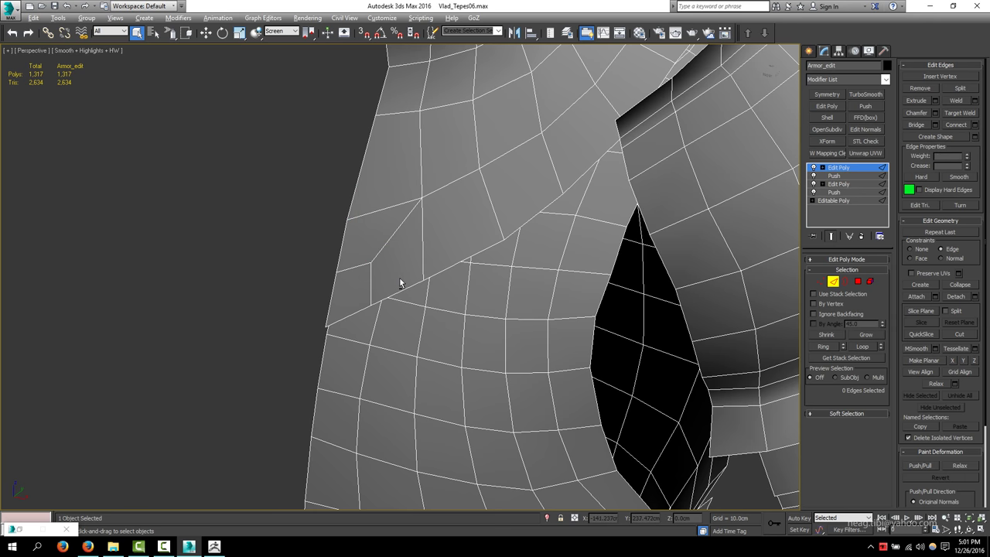
pyautogui.moveTo(397, 281)
pyautogui.mouseDown(button='middle')
pyautogui.moveTo(511, 392)
pyautogui.moveTo(458, 362)
pyautogui.mouseUp(button='middle')
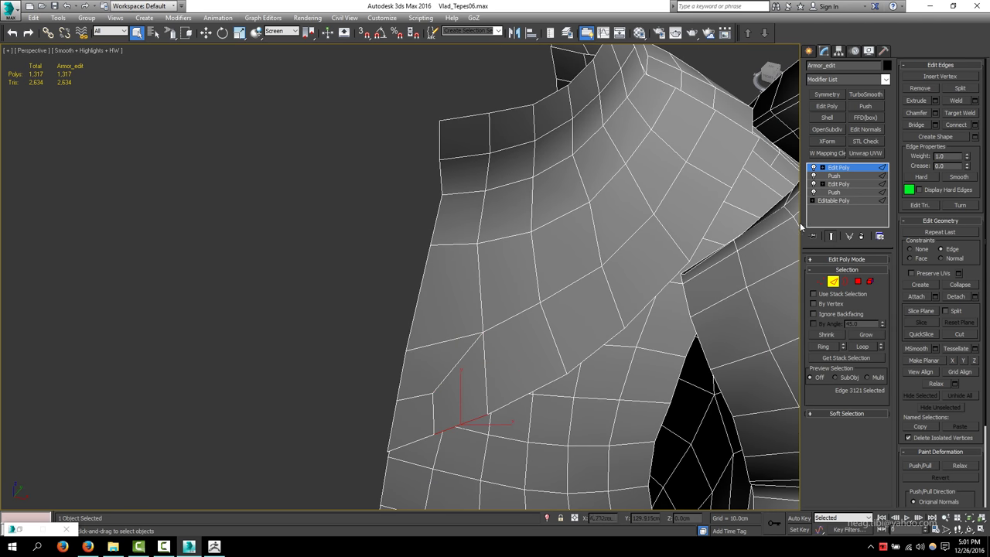
pyautogui.press('1')
pyautogui.press('w')
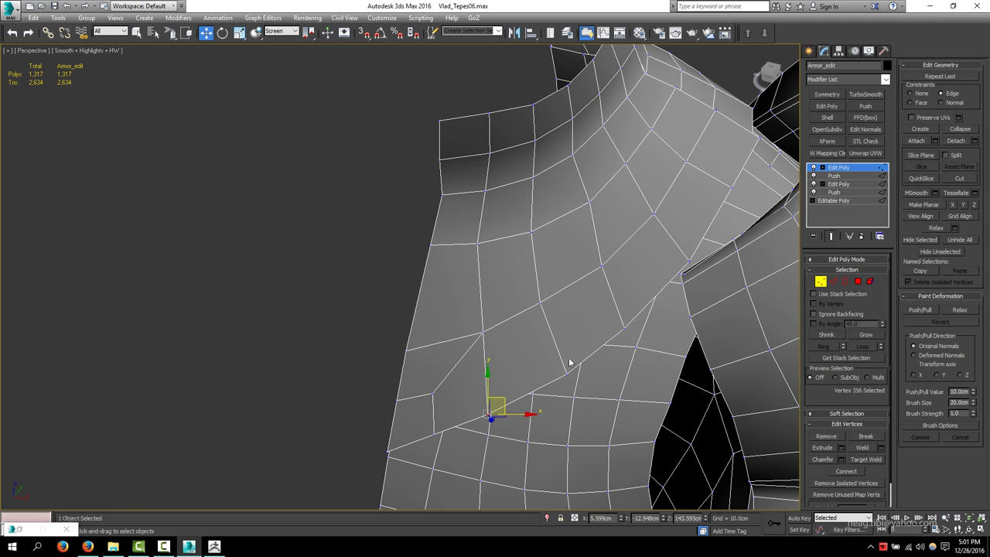
pyautogui.moveTo(503, 386)
pyautogui.keyDown('alt'); pyautogui.mouseDown(button='middle')
pyautogui.moveTo(429, 400)
pyautogui.moveTo(271, 285)
pyautogui.moveTo(376, 290)
pyautogui.moveTo(250, 255)
pyautogui.mouseUp(button='middle'); pyautogui.keyUp('alt')
pyautogui.click(249, 255)
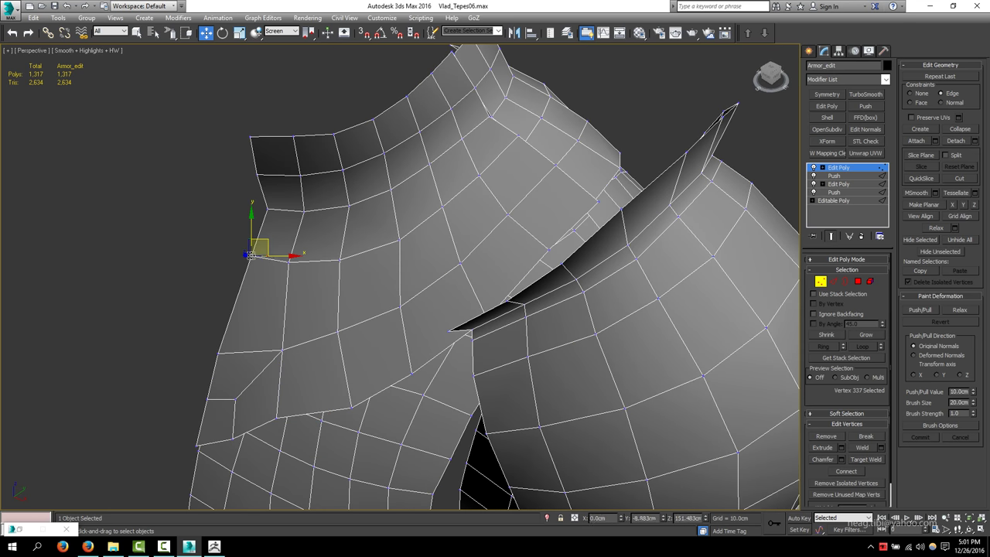
pyautogui.click(289, 260)
pyautogui.click(340, 257)
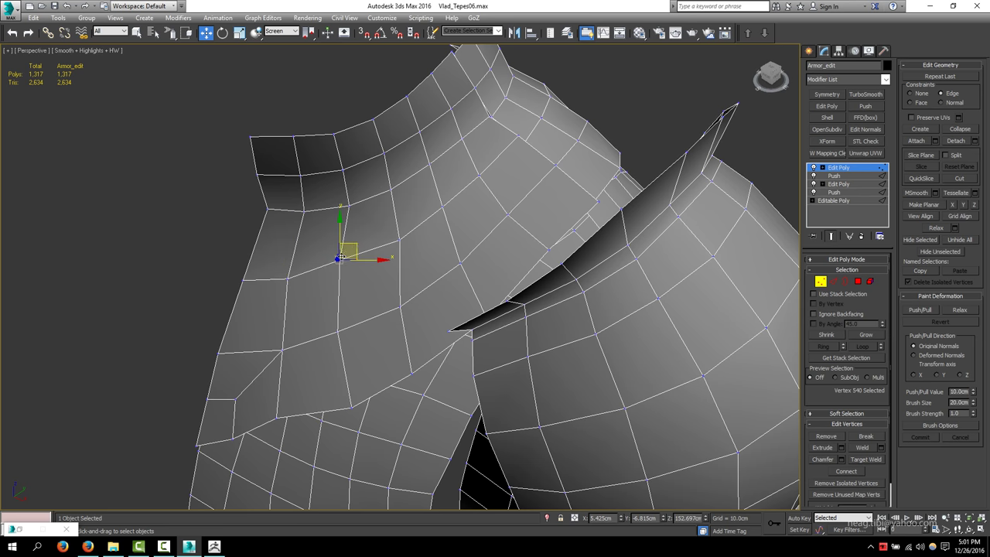
pyautogui.click(399, 238)
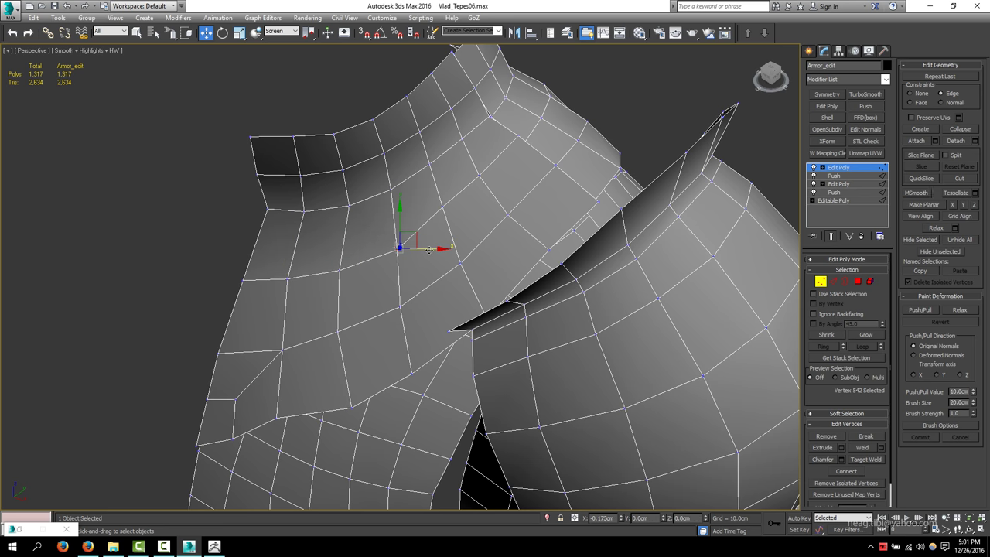
pyautogui.keyDown('alt'); pyautogui.moveTo(443, 207); pyautogui.dragTo(385, 322, button='middle'); pyautogui.keyUp('alt')
pyautogui.click(399, 299)
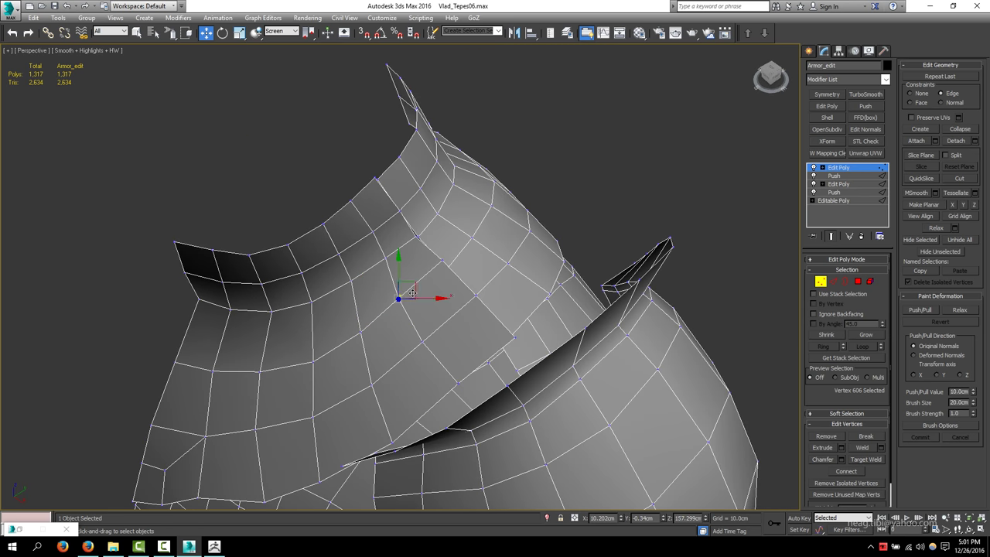
pyautogui.moveTo(416, 288)
pyautogui.keyDown('alt'); pyautogui.mouseDown(button='middle')
pyautogui.moveTo(376, 239)
pyautogui.moveTo(387, 250)
pyautogui.mouseUp(button='middle'); pyautogui.keyUp('alt')
# Step: Chamfer the selected edge loop on the plate into two loops
pyautogui.press('2')
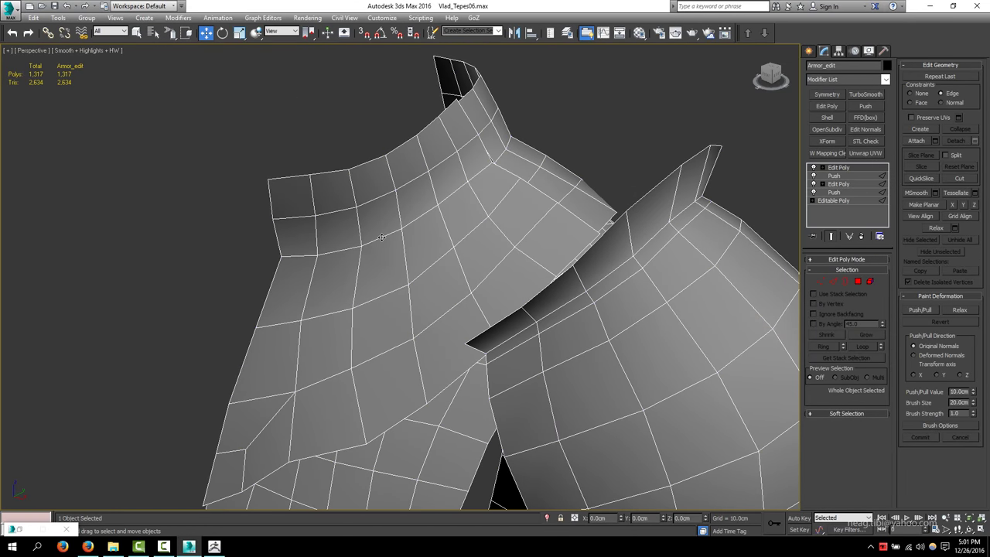
pyautogui.press('w')
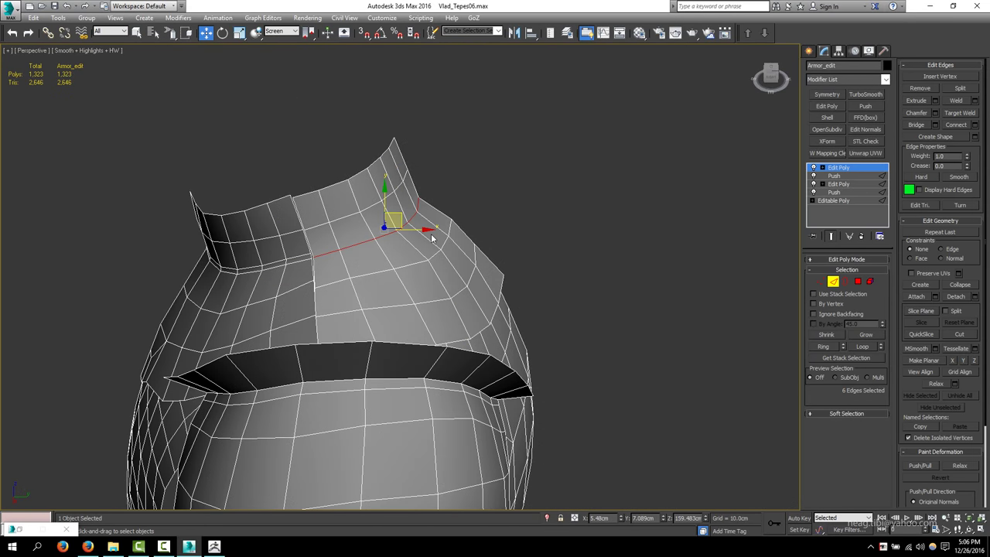
pyautogui.keyDown('alt'); pyautogui.moveTo(673, 265); pyautogui.dragTo(402, 249, button='middle'); pyautogui.keyUp('alt')
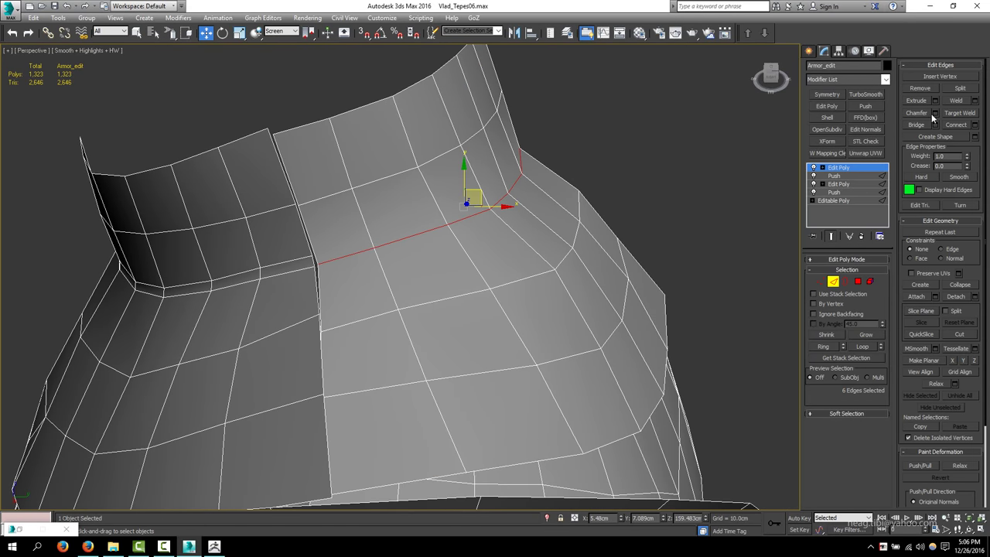
pyautogui.hotkey('ctrl', 'shift', 'c')
pyautogui.click(405, 372)
pyautogui.scroll(-5, 348, 322)
pyautogui.moveTo(355, 317)
pyautogui.keyDown('alt'); pyautogui.mouseDown(button='middle')
pyautogui.moveTo(593, 279)
pyautogui.moveTo(394, 294)
pyautogui.moveTo(356, 285)
pyautogui.moveTo(395, 211)
pyautogui.moveTo(468, 224)
pyautogui.mouseUp(button='middle'); pyautogui.keyUp('alt')
pyautogui.scroll(5, 487, 298)
# Step: Select all polygons to confirm 1,329, then select the edge loop around the waist
pyautogui.press('4')
pyautogui.hotkey('ctrl', 'a')
pyautogui.press('2')
pyautogui.doubleClick(395, 211)
# Step: Chamfer the waist edge loop with Smooth off at 0.628cm
pyautogui.press('q')
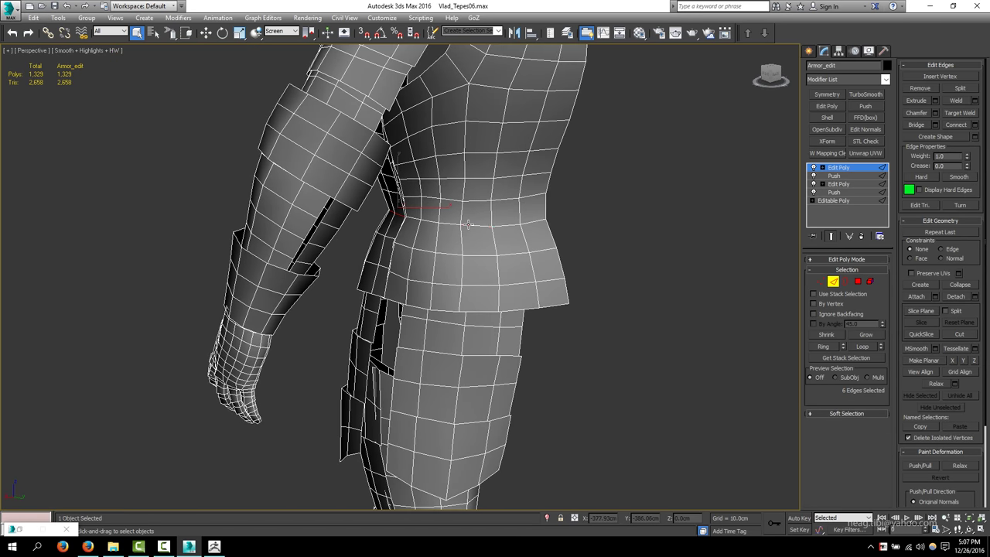
pyautogui.click(934, 112)
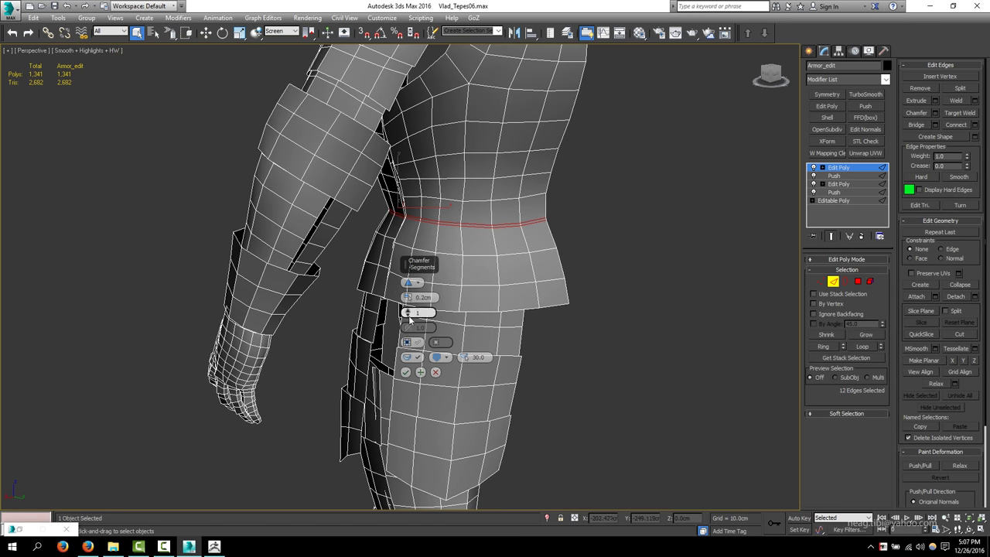
pyautogui.click(410, 358)
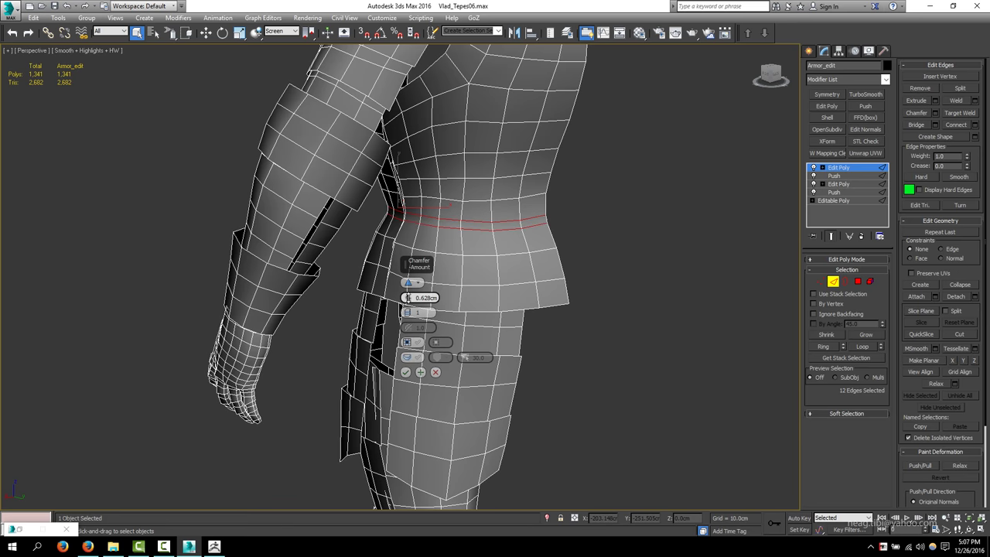
pyautogui.click(405, 372)
# Step: Bring the boot into view from the side and select an edge on its toe
pyautogui.moveTo(411, 358)
pyautogui.keyDown('alt'); pyautogui.mouseDown(button='middle')
pyautogui.moveTo(410, 389)
pyautogui.moveTo(457, 346)
pyautogui.moveTo(410, 311)
pyautogui.moveTo(523, 361)
pyautogui.moveTo(484, 371)
pyautogui.moveTo(283, 289)
pyautogui.moveTo(420, 175)
pyautogui.moveTo(480, 221)
pyautogui.moveTo(457, 166)
pyautogui.mouseUp(button='middle'); pyautogui.keyUp('alt')
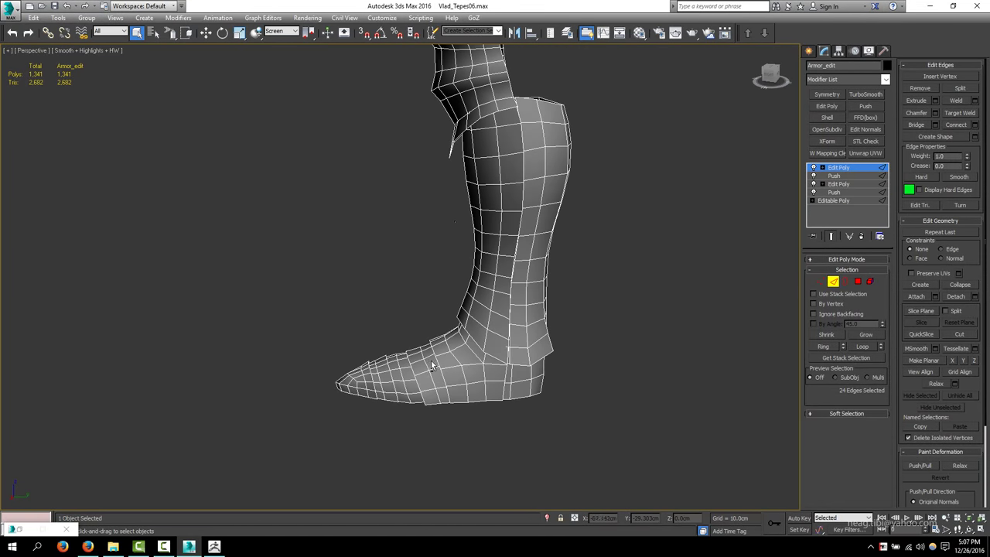
pyautogui.scroll(3, 486, 391)
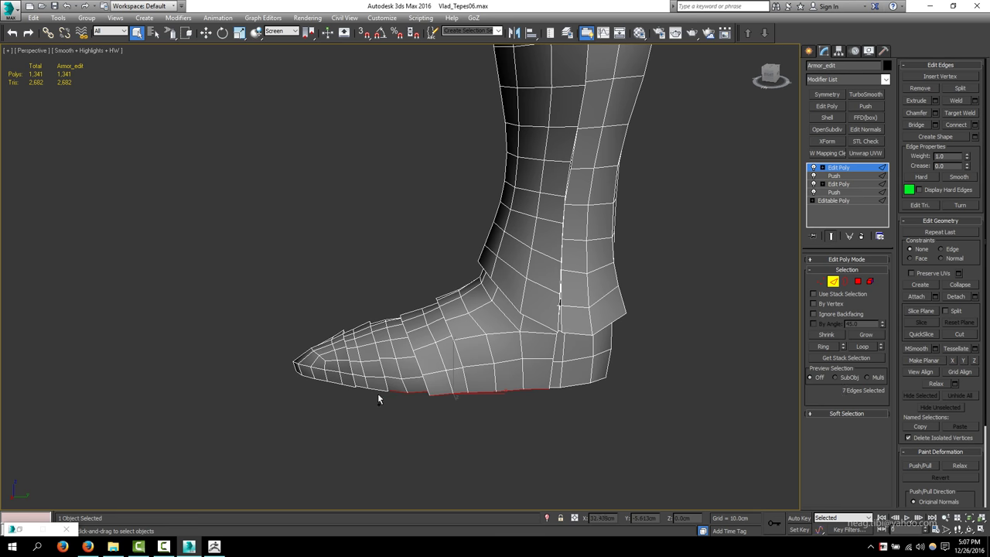
pyautogui.moveTo(333, 375)
pyautogui.keyDown('alt'); pyautogui.mouseDown(button='middle')
pyautogui.moveTo(480, 391)
pyautogui.moveTo(493, 380)
pyautogui.moveTo(457, 357)
pyautogui.mouseUp(button='middle'); pyautogui.keyUp('alt')
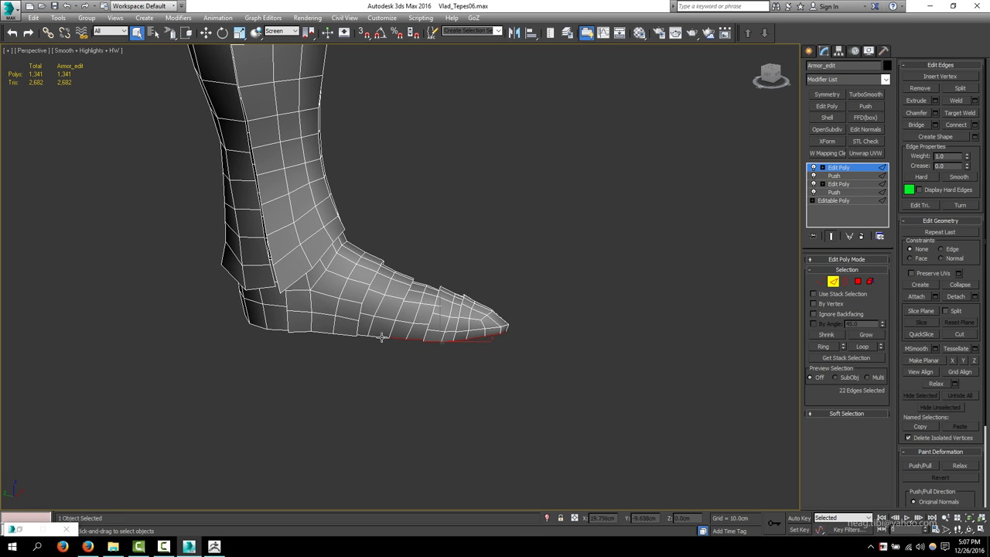
pyautogui.moveTo(277, 331)
pyautogui.keyDown('alt'); pyautogui.mouseDown(button='middle')
pyautogui.moveTo(394, 320)
pyautogui.moveTo(495, 286)
pyautogui.mouseUp(button='middle'); pyautogui.keyUp('alt')
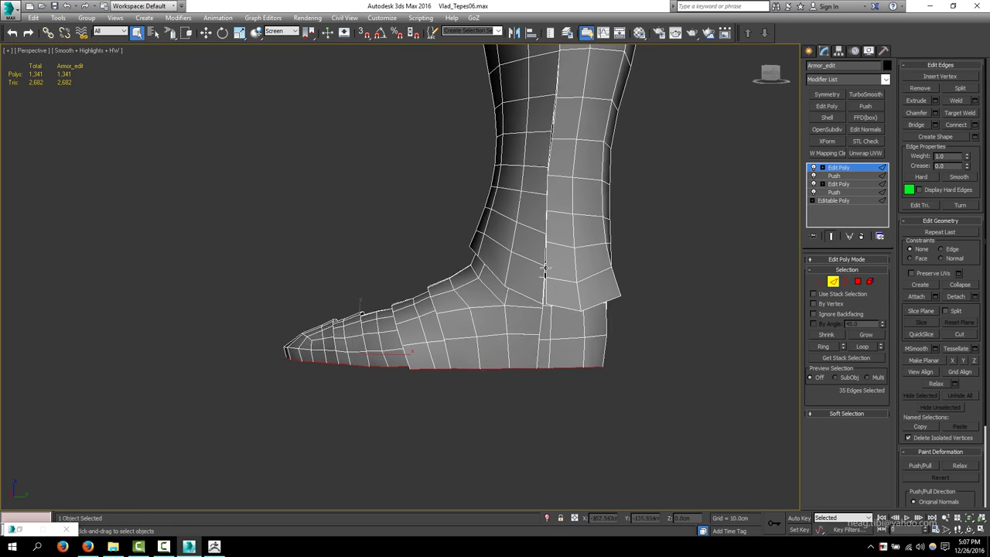
pyautogui.keyDown('alt'); pyautogui.moveTo(580, 339); pyautogui.dragTo(348, 379, button='middle'); pyautogui.keyUp('alt')
pyautogui.hotkey('alt', 'w')
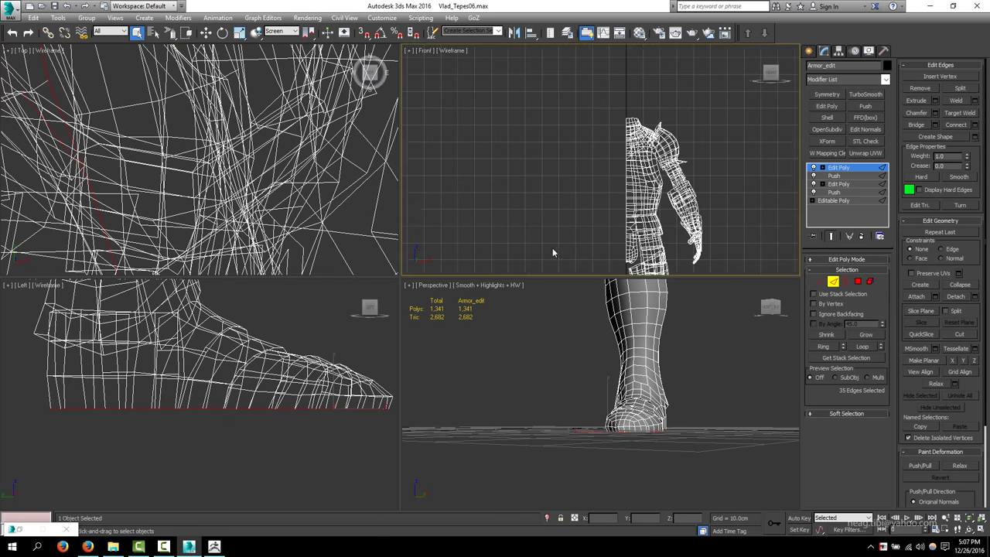
pyautogui.scroll(5, 552, 248)
pyautogui.rightClick(588, 318)
pyautogui.hotkey('alt', 'w')
pyautogui.click(832, 282)
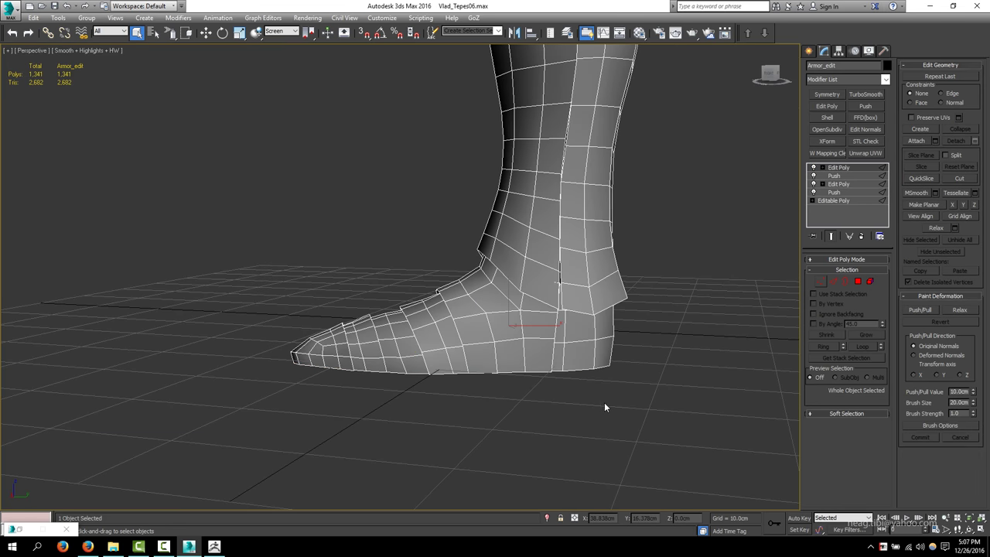
# Step: Select an edge on the boot toe and view the boot tip in four viewports
pyautogui.scroll(3, 402, 411)
pyautogui.press('2')
pyautogui.click(340, 331)
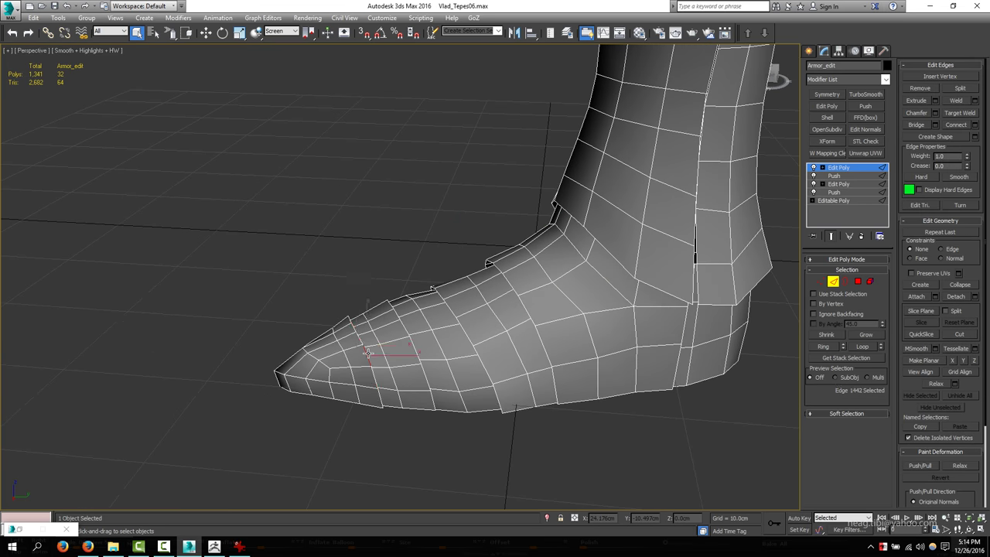
pyautogui.keyDown('alt'); pyautogui.moveTo(341, 331); pyautogui.dragTo(291, 378, button='middle'); pyautogui.keyUp('alt')
pyautogui.hotkey('alt', 'w')
pyautogui.moveTo(701, 416)
pyautogui.keyDown('alt'); pyautogui.mouseDown(button='middle')
pyautogui.moveTo(637, 357)
pyautogui.moveTo(657, 386)
pyautogui.moveTo(640, 435)
pyautogui.moveTo(600, 442)
pyautogui.mouseUp(button='middle'); pyautogui.keyUp('alt')
# Step: Select and grow the boot's polygons, then detach the boot into its own object
pyautogui.press('4')
pyautogui.press('z')
pyautogui.hotkey('ctrl', 'pageup')
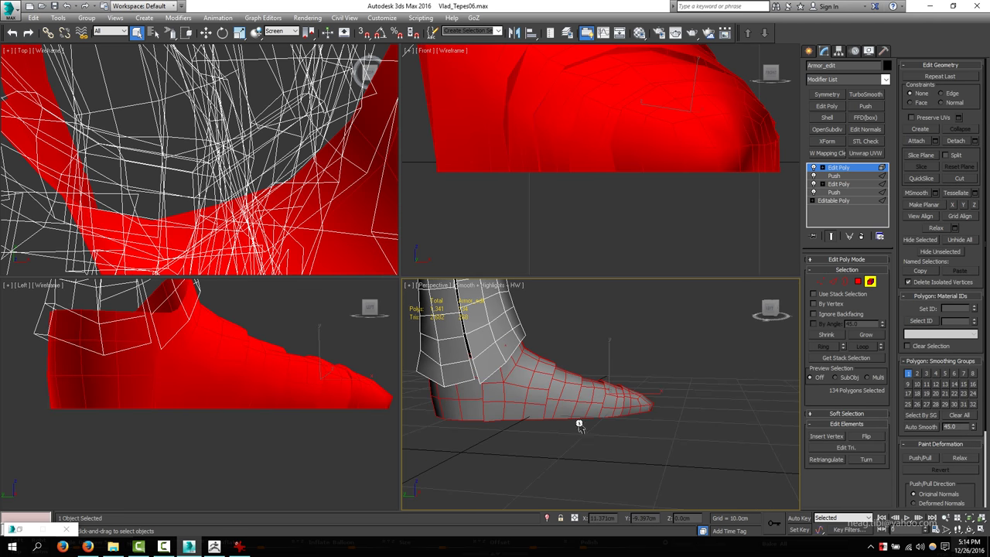
pyautogui.press('F3')
pyautogui.rightClick(512, 307)
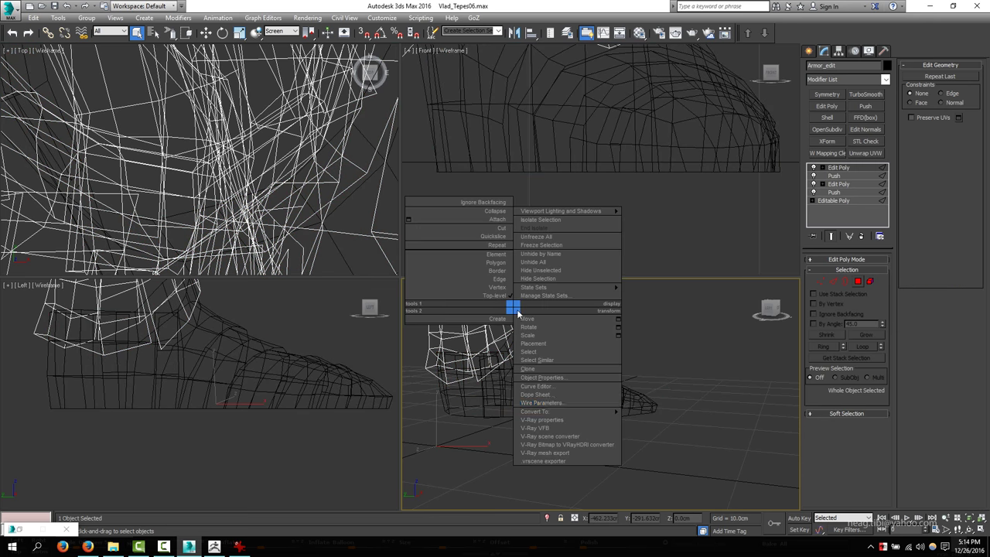
pyautogui.click(640, 356)
pyautogui.hotkey('alt', 'w')
pyautogui.keyDown('alt'); pyautogui.moveTo(495, 348); pyautogui.dragTo(495, 294, button='middle'); pyautogui.keyUp('alt')
# Step: Move the toe edge loop out and scale it in Screen coordinates to form a new band
pyautogui.press('F3')
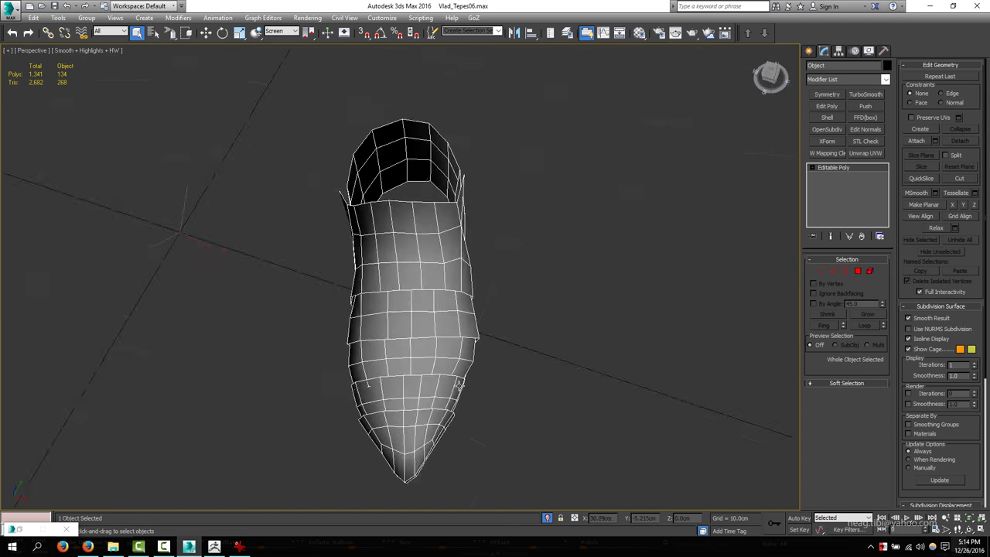
pyautogui.scroll(5, 492, 352)
pyautogui.press('2')
pyautogui.doubleClick(492, 352)
pyautogui.press('w')
pyautogui.keyDown('alt'); pyautogui.moveTo(492, 352); pyautogui.dragTo(445, 358, button='middle'); pyautogui.keyUp('alt')
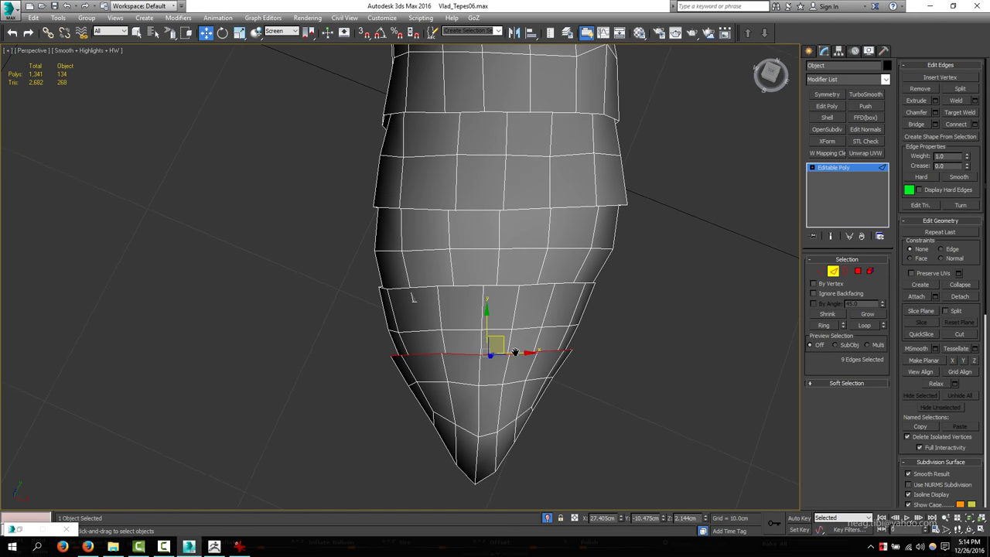
pyautogui.keyDown('shift'); pyautogui.moveTo(446, 357); pyautogui.dragTo(449, 320); pyautogui.keyUp('shift')
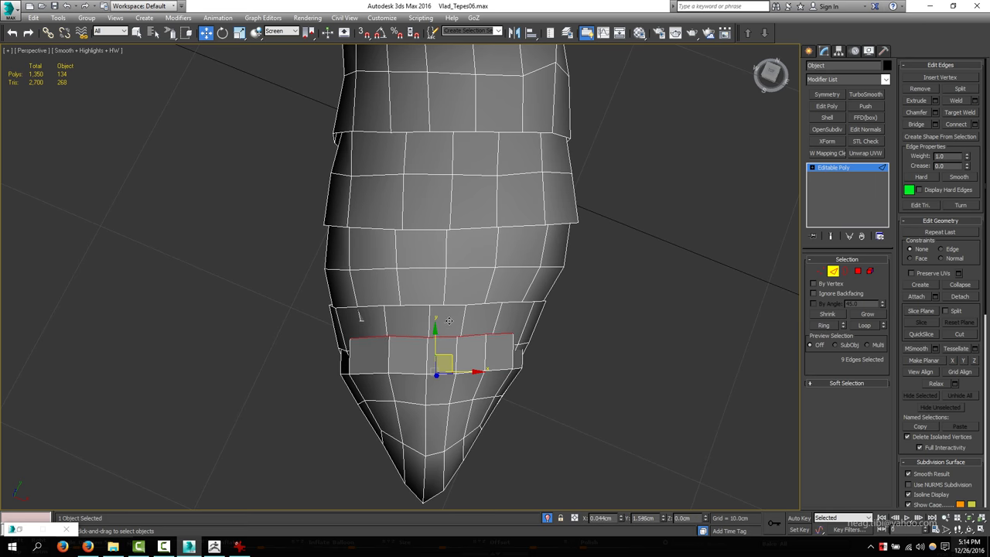
pyautogui.press('r')
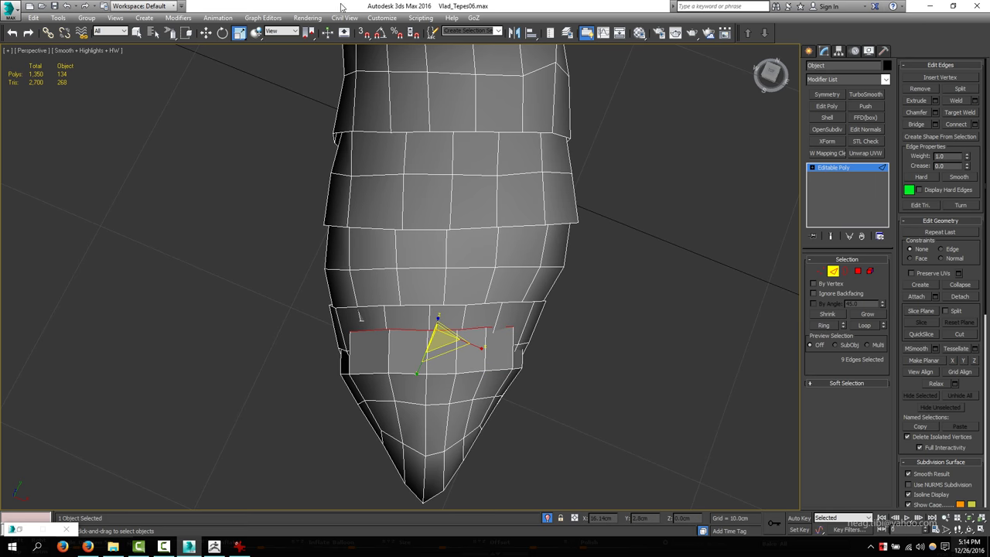
pyautogui.click(280, 32)
pyautogui.click(273, 46)
pyautogui.moveTo(445, 322); pyautogui.dragTo(460, 328)
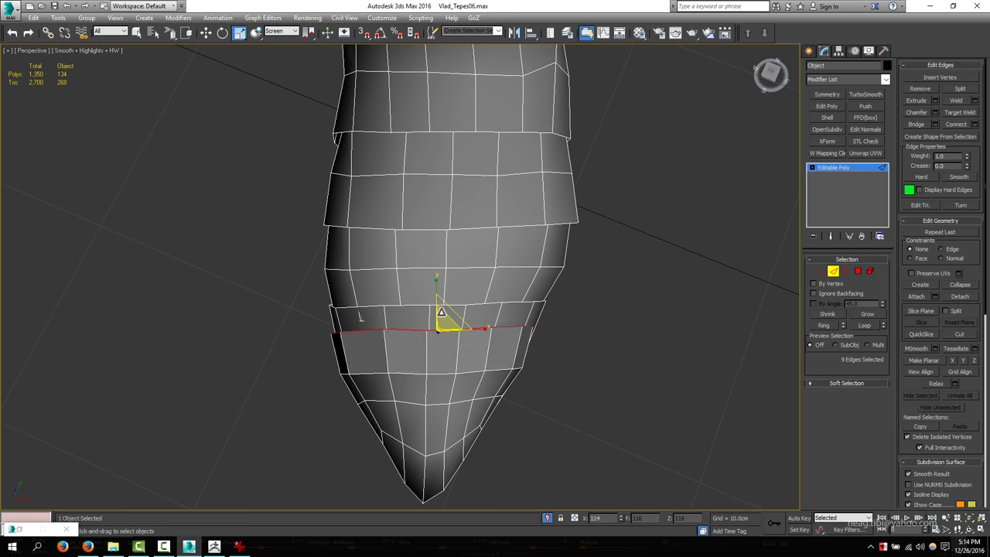
# Step: Assign smoothing group 1 to all of the shoe's polygons
pyautogui.press('4')
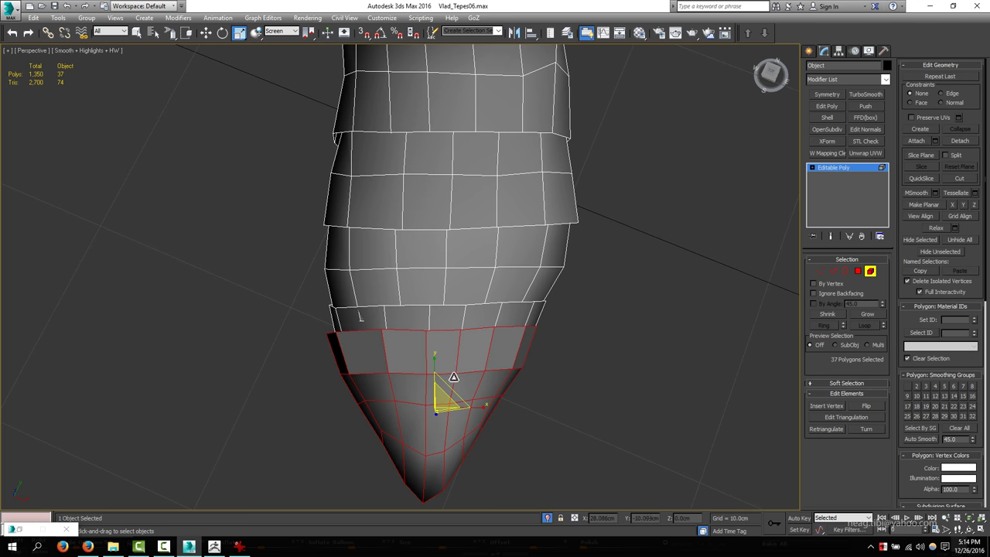
pyautogui.press('w')
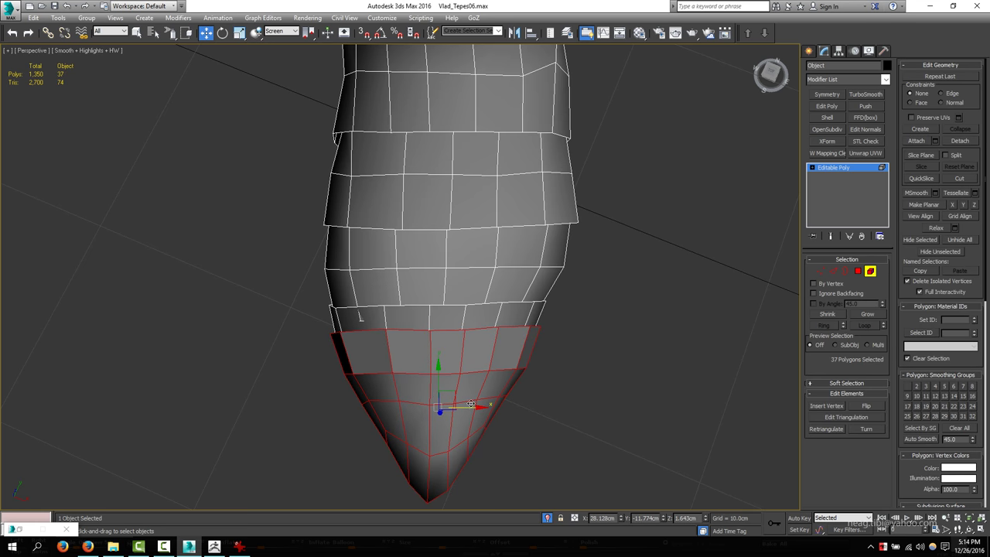
pyautogui.press('2')
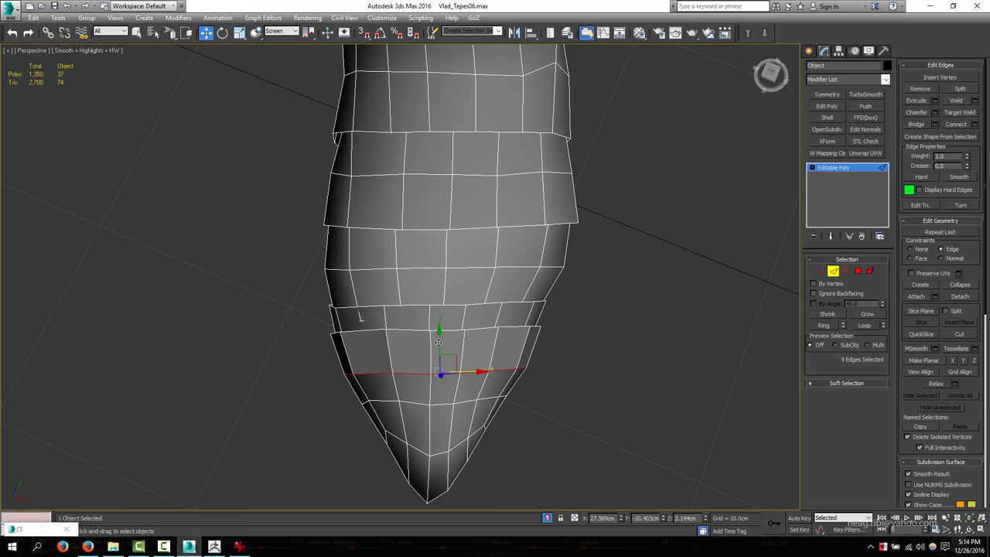
pyautogui.press('4')
pyautogui.hotkey('ctrl', 'a')
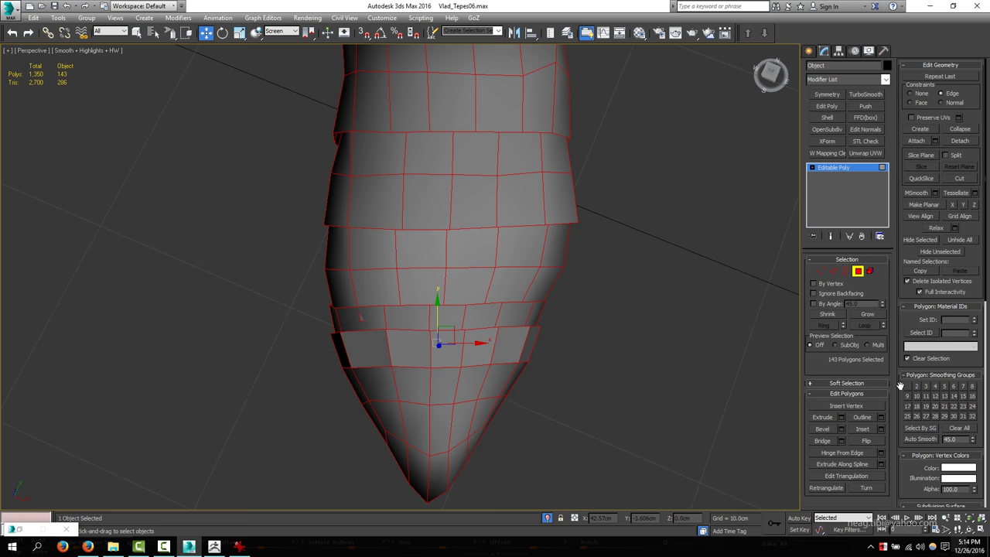
pyautogui.click(906, 385)
pyautogui.press('2')
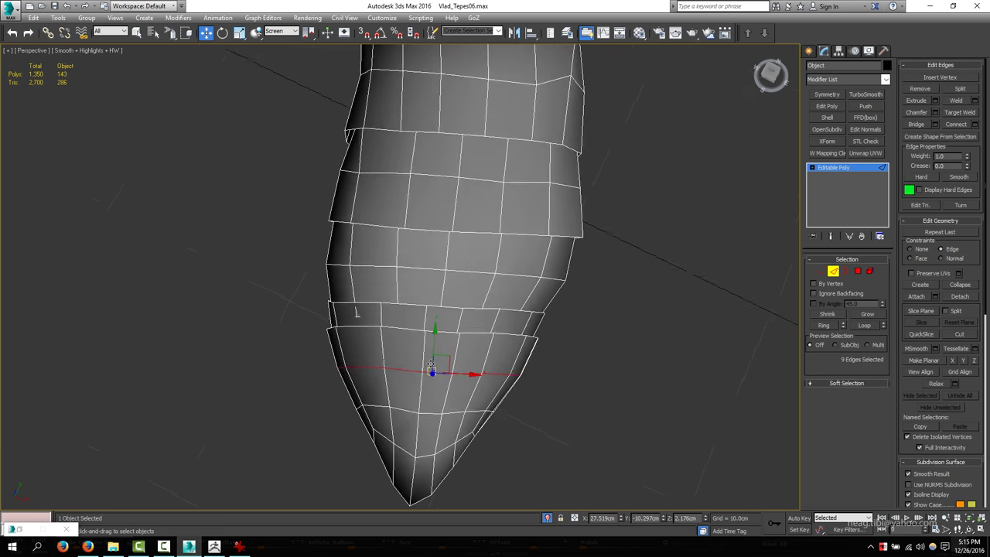
# Step: Compare the shoe against the sabaton reference photo in IrfanView, then inspect the toe
pyautogui.moveTo(443, 368)
pyautogui.keyDown('alt'); pyautogui.mouseDown(button='middle')
pyautogui.moveTo(358, 317)
pyautogui.moveTo(345, 350)
pyautogui.moveTo(341, 323)
pyautogui.mouseUp(button='middle'); pyautogui.keyUp('alt')
pyautogui.click(239, 547)
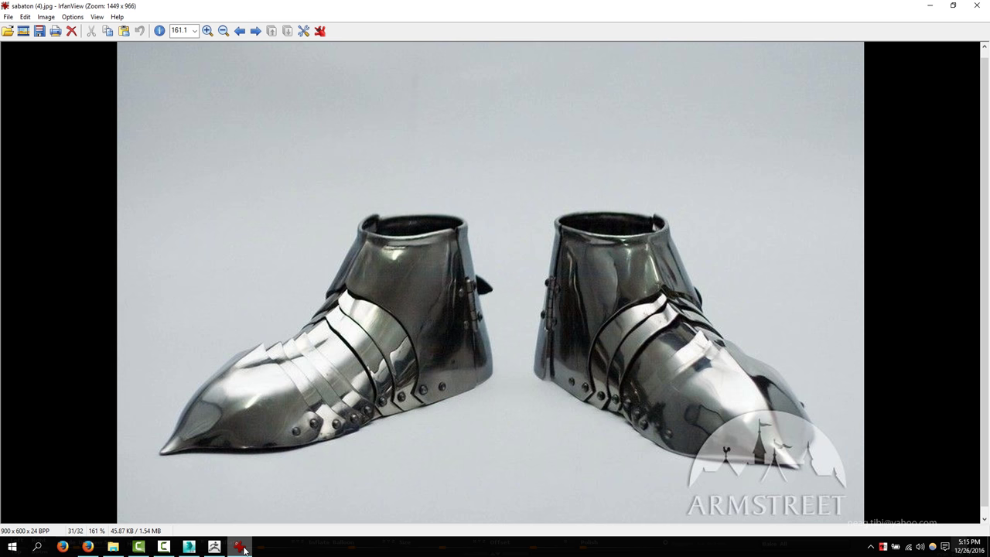
pyautogui.click(189, 547)
pyautogui.moveTo(258, 360)
pyautogui.keyDown('alt'); pyautogui.mouseDown(button='middle')
pyautogui.moveTo(239, 376)
pyautogui.moveTo(272, 130)
pyautogui.mouseUp(button='middle'); pyautogui.keyUp('alt')
pyautogui.scroll(3, 213, 366)
pyautogui.scroll(-2, 213, 366)
# Step: Rotate the edge at the sabaton's toe tip using the Screen reference coordinate system
pyautogui.press('e')
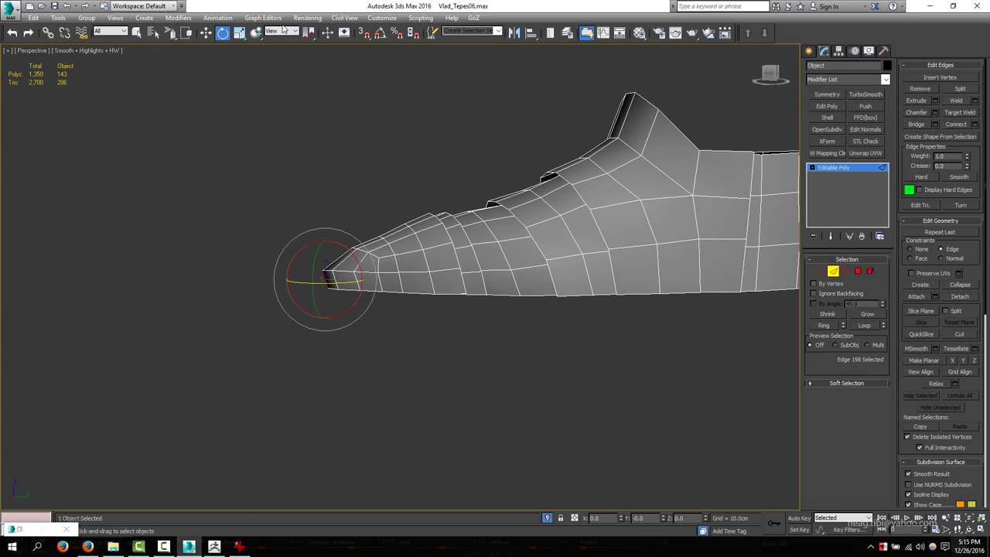
pyautogui.click(283, 31)
pyautogui.click(273, 47)
pyautogui.keyDown('alt'); pyautogui.moveTo(294, 191); pyautogui.dragTo(312, 206, button='middle'); pyautogui.keyUp('alt')
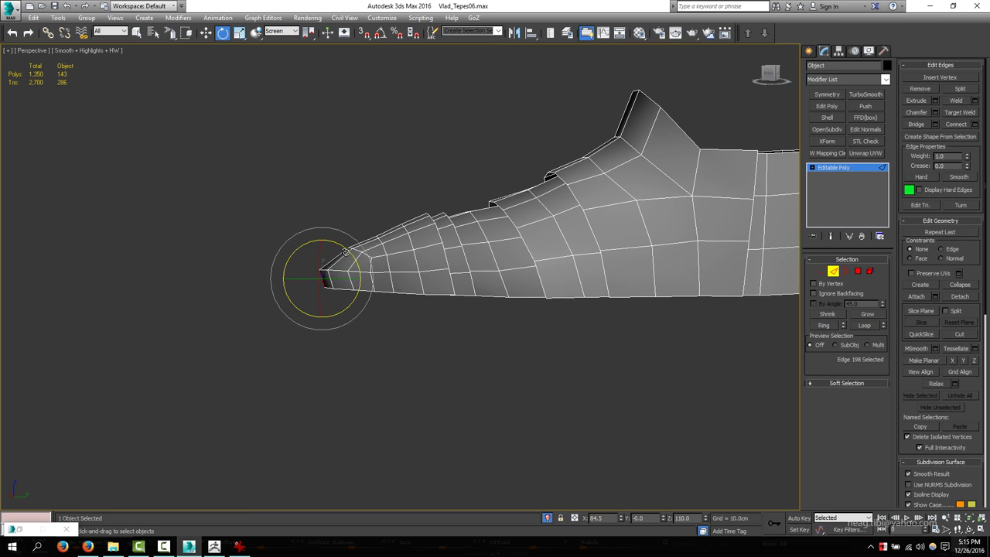
pyautogui.press('w')
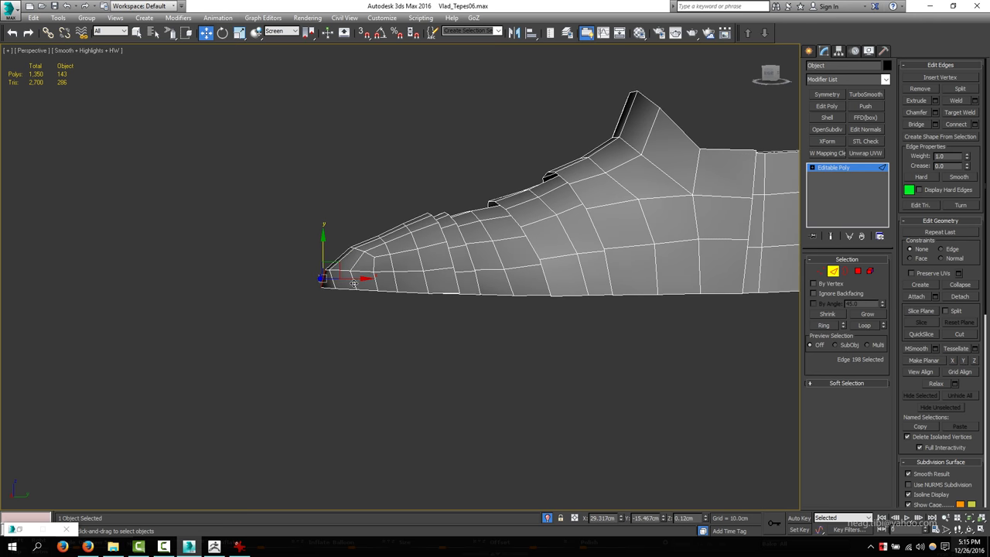
pyautogui.moveTo(420, 286)
pyautogui.keyDown('alt'); pyautogui.mouseDown(button='middle')
pyautogui.moveTo(499, 293)
pyautogui.moveTo(487, 336)
pyautogui.moveTo(488, 281)
pyautogui.moveTo(472, 267)
pyautogui.mouseUp(button='middle'); pyautogui.keyUp('alt')
pyautogui.press('e')
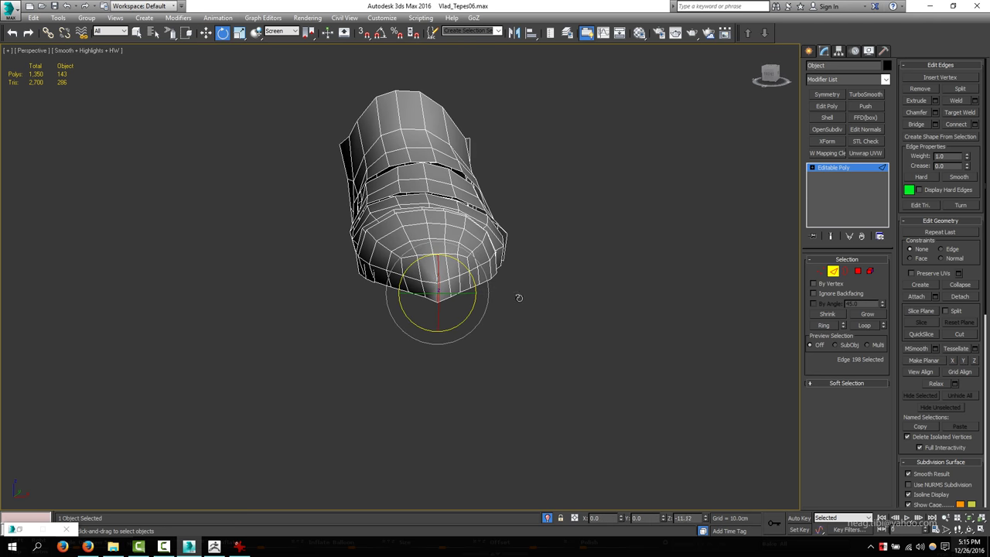
pyautogui.click(418, 291)
# Step: Select the edge loop around the toe and scale it slightly
pyautogui.moveTo(481, 274)
pyautogui.keyDown('alt'); pyautogui.mouseDown(button='middle')
pyautogui.moveTo(480, 287)
pyautogui.moveTo(541, 296)
pyautogui.moveTo(382, 285)
pyautogui.moveTo(432, 263)
pyautogui.mouseUp(button='middle'); pyautogui.keyUp('alt')
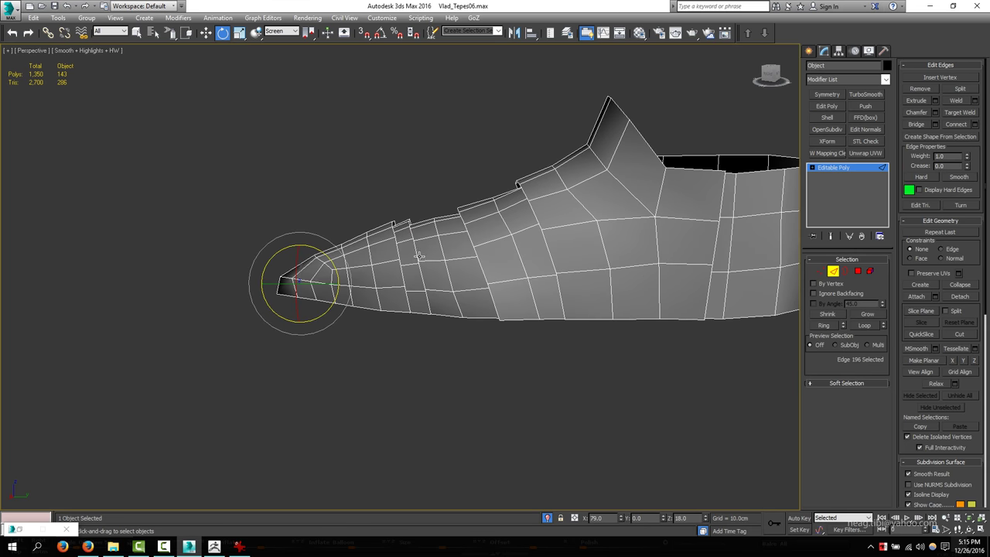
pyautogui.doubleClick(418, 253)
pyautogui.moveTo(418, 253)
pyautogui.keyDown('alt'); pyautogui.mouseDown(button='middle')
pyautogui.moveTo(381, 287)
pyautogui.moveTo(427, 272)
pyautogui.mouseUp(button='middle'); pyautogui.keyUp('alt')
pyautogui.press('w')
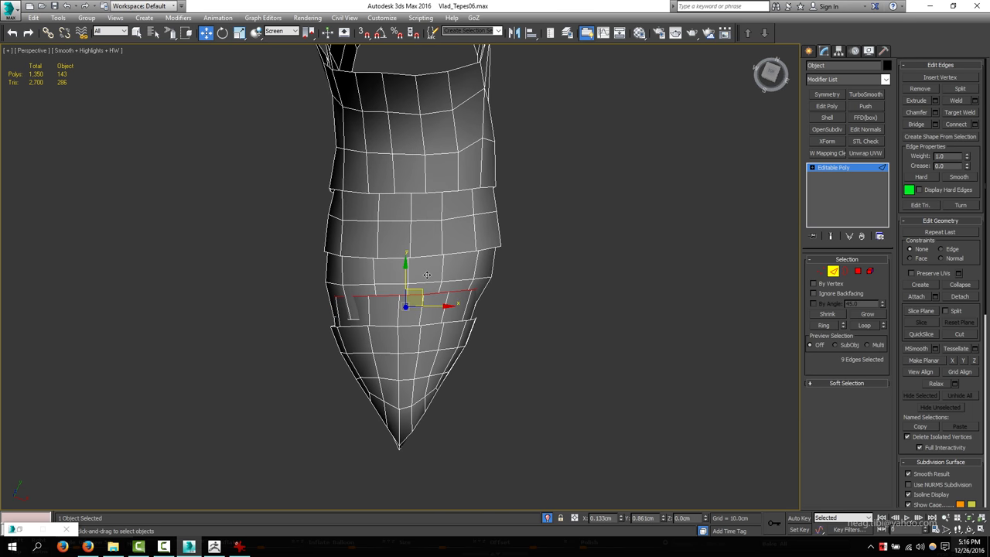
pyautogui.press('r')
pyautogui.moveTo(426, 274); pyautogui.dragTo(430, 274)
# Step: In polygon mode, select the band of 18 polygons across the toe
pyautogui.moveTo(430, 274)
pyautogui.keyDown('alt'); pyautogui.mouseDown(button='middle')
pyautogui.moveTo(367, 276)
pyautogui.moveTo(332, 294)
pyautogui.mouseUp(button='middle'); pyautogui.keyUp('alt')
pyautogui.scroll(5, 324, 324)
pyautogui.press('4')
pyautogui.press('w')
pyautogui.moveTo(315, 333)
pyautogui.mouseDown(button='middle')
pyautogui.moveTo(457, 431)
pyautogui.moveTo(436, 397)
pyautogui.mouseUp(button='middle')
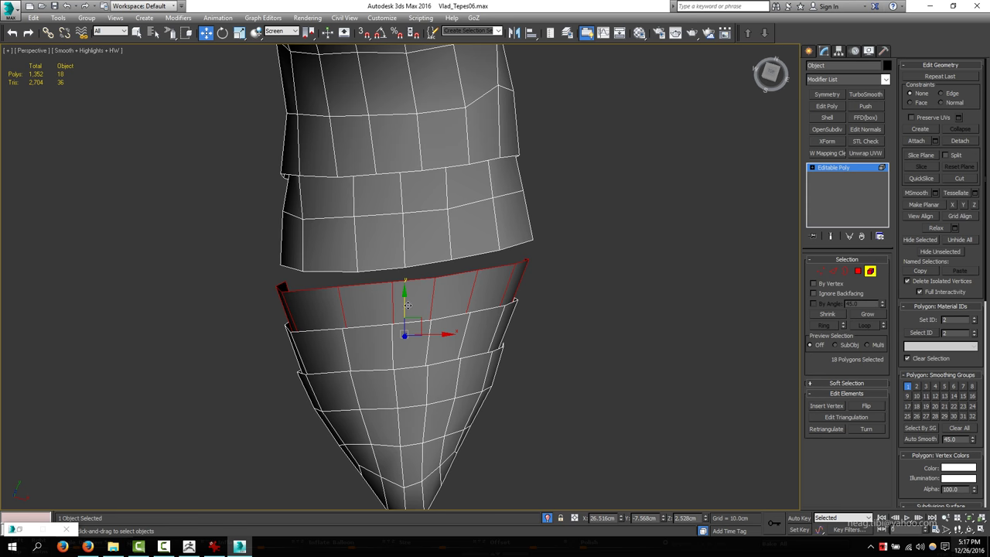
# Step: Shift-move the 18-polygon toe band upward into a cloned plate and scale it
pyautogui.keyDown('shift'); pyautogui.moveTo(407, 306); pyautogui.dragTo(400, 272); pyautogui.keyUp('shift')
pyautogui.press('Return')
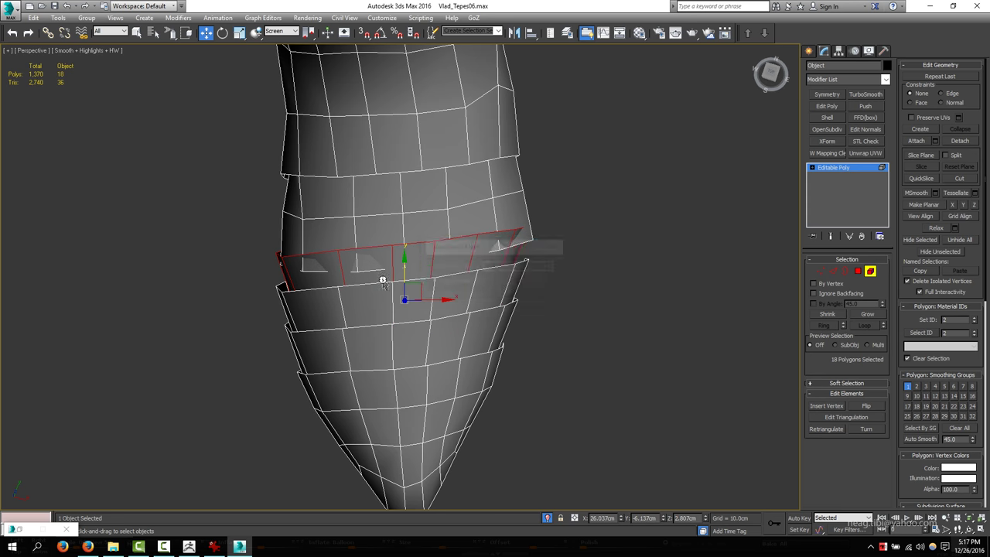
pyautogui.scroll(-2, 390, 283)
pyautogui.press('r')
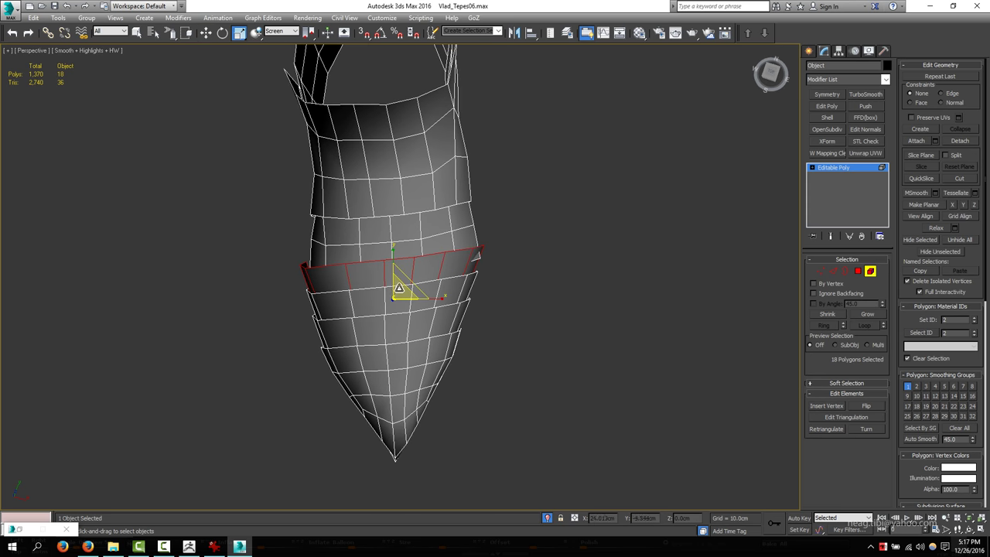
pyautogui.press('2')
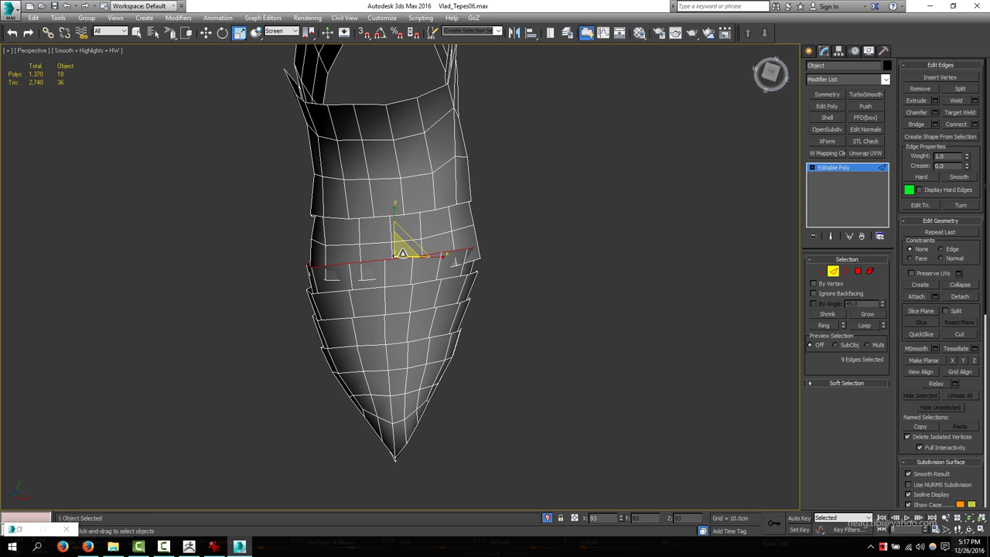
# Step: Select another toe edge loop, check it in wireframe, then bring up the sabaton photo in IrfanView
pyautogui.keyDown('alt'); pyautogui.moveTo(400, 276); pyautogui.dragTo(316, 223, button='middle'); pyautogui.keyUp('alt')
pyautogui.scroll(4, 375, 306)
pyautogui.doubleClick(497, 311)
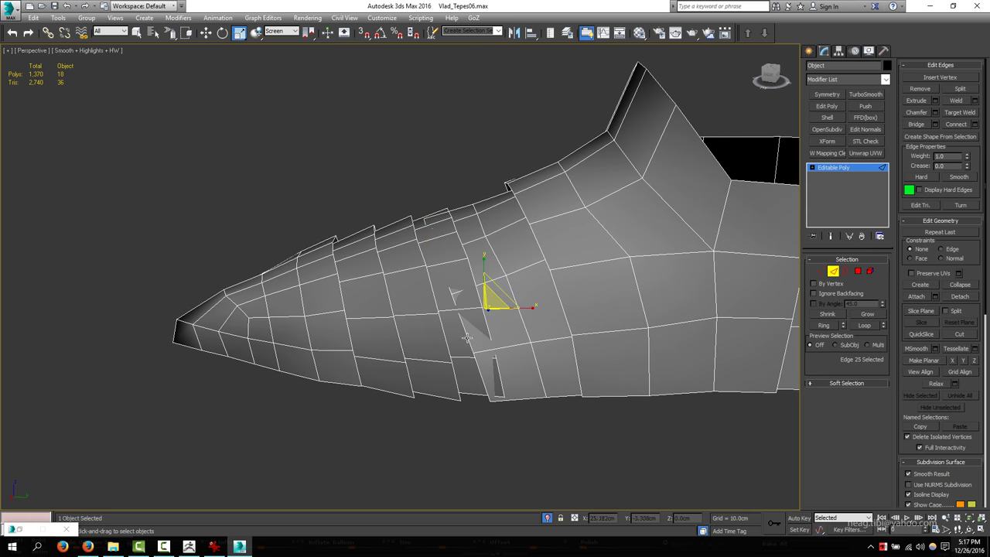
pyautogui.moveTo(498, 310)
pyautogui.keyDown('alt'); pyautogui.mouseDown(button='middle')
pyautogui.moveTo(539, 384)
pyautogui.moveTo(424, 324)
pyautogui.moveTo(430, 244)
pyautogui.mouseUp(button='middle'); pyautogui.keyUp('alt')
pyautogui.press('F3')
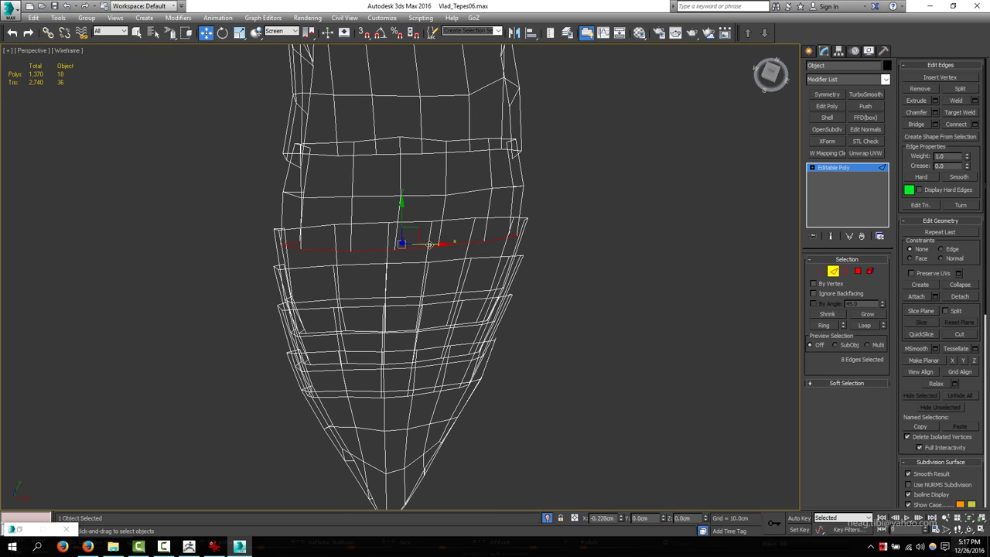
pyautogui.moveTo(408, 238)
pyautogui.keyDown('alt'); pyautogui.mouseDown(button='middle')
pyautogui.moveTo(309, 185)
pyautogui.moveTo(318, 186)
pyautogui.mouseUp(button='middle'); pyautogui.keyUp('alt')
pyautogui.press('F3')
pyautogui.moveTo(480, 348)
pyautogui.mouseDown(button='middle')
pyautogui.moveTo(489, 357)
pyautogui.moveTo(496, 345)
pyautogui.mouseUp(button='middle')
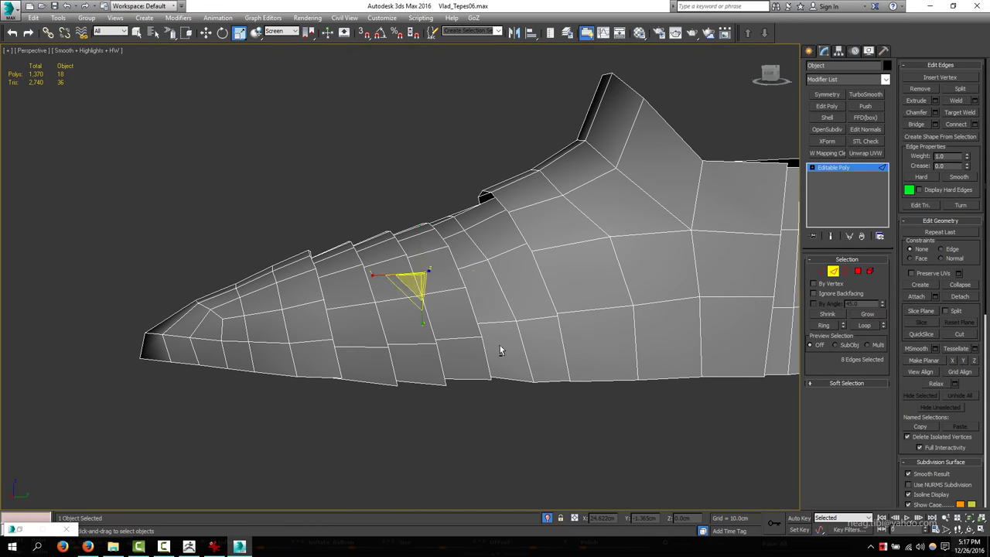
pyautogui.click(214, 547)
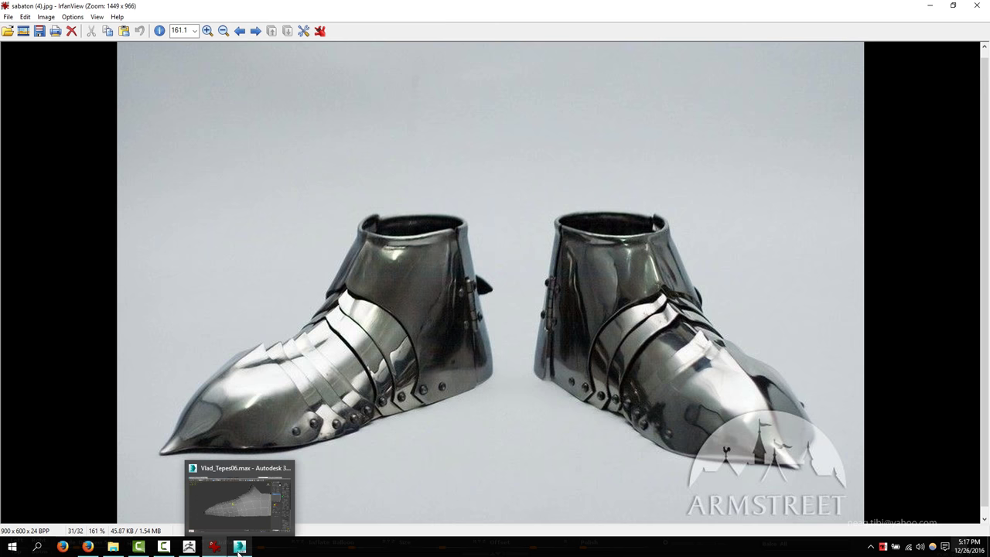
# Step: Back in 3ds Max, select and adjust two neighbouring vertices on the boot's side
pyautogui.click(239, 548)
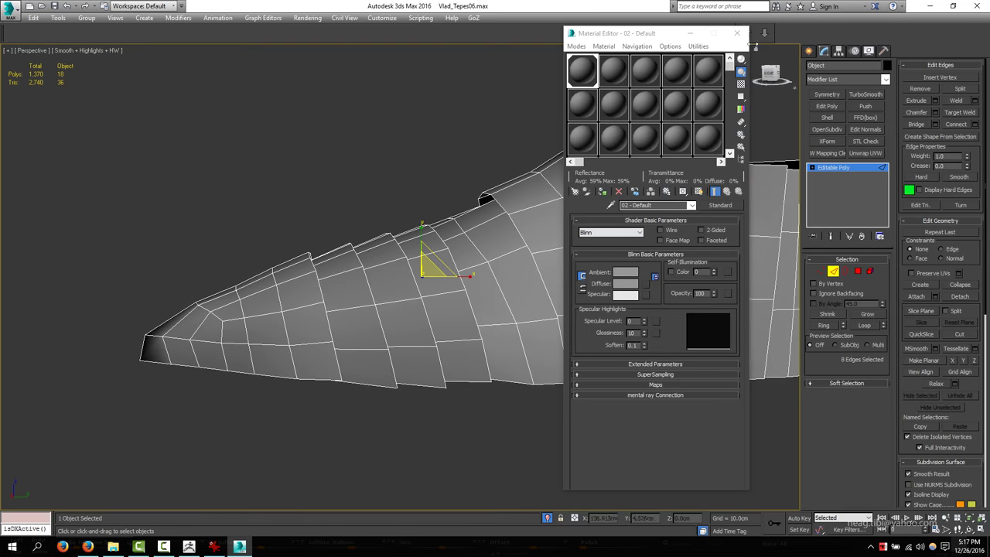
pyautogui.moveTo(456, 286)
pyautogui.mouseDown(button='middle')
pyautogui.moveTo(426, 291)
pyautogui.moveTo(510, 276)
pyautogui.moveTo(532, 246)
pyautogui.mouseUp(button='middle')
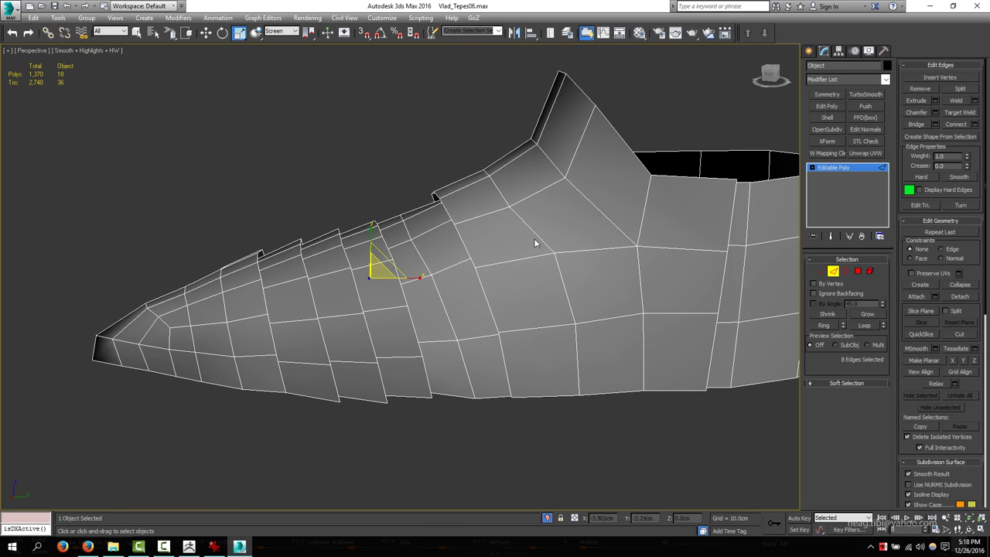
pyautogui.moveTo(479, 278)
pyautogui.keyDown('alt'); pyautogui.mouseDown(button='middle')
pyautogui.moveTo(495, 331)
pyautogui.moveTo(407, 296)
pyautogui.moveTo(451, 307)
pyautogui.mouseUp(button='middle'); pyautogui.keyUp('alt')
pyautogui.press('w')
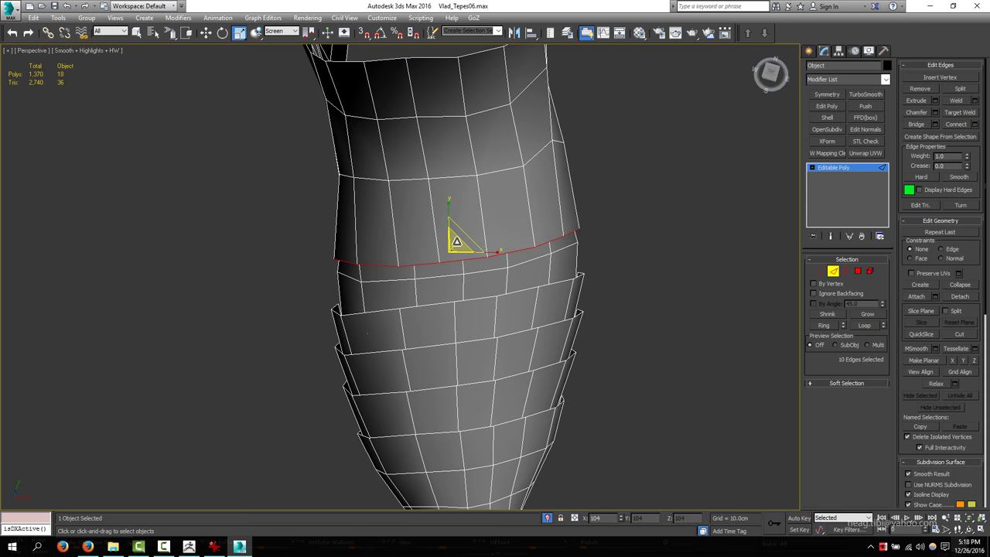
pyautogui.moveTo(458, 249)
pyautogui.keyDown('alt'); pyautogui.mouseDown(button='middle')
pyautogui.moveTo(456, 226)
pyautogui.moveTo(422, 235)
pyautogui.moveTo(452, 243)
pyautogui.moveTo(459, 327)
pyautogui.moveTo(441, 367)
pyautogui.moveTo(622, 345)
pyautogui.mouseUp(button='middle'); pyautogui.keyUp('alt')
pyautogui.press('w')
pyautogui.press('1')
pyautogui.click(438, 365)
pyautogui.moveTo(626, 309)
pyautogui.keyDown('alt'); pyautogui.mouseDown(button='middle')
pyautogui.moveTo(572, 364)
pyautogui.moveTo(558, 409)
pyautogui.moveTo(663, 417)
pyautogui.moveTo(624, 375)
pyautogui.moveTo(467, 374)
pyautogui.moveTo(322, 332)
pyautogui.moveTo(307, 315)
pyautogui.moveTo(374, 288)
pyautogui.moveTo(340, 340)
pyautogui.moveTo(342, 379)
pyautogui.moveTo(270, 329)
pyautogui.moveTo(478, 304)
pyautogui.moveTo(468, 305)
pyautogui.mouseUp(button='middle'); pyautogui.keyUp('alt')
pyautogui.click(558, 408)
# Step: Select an instep edge and extend it to the edge ring across the instep
pyautogui.press('2')
pyautogui.click(333, 333)
pyautogui.hotkey('alt', 'r')
# Step: Connect the instep ring into a new edge loop, shrink it slightly, and check it in wireframe
pyautogui.hotkey('ctrl', 'shift', 'e')
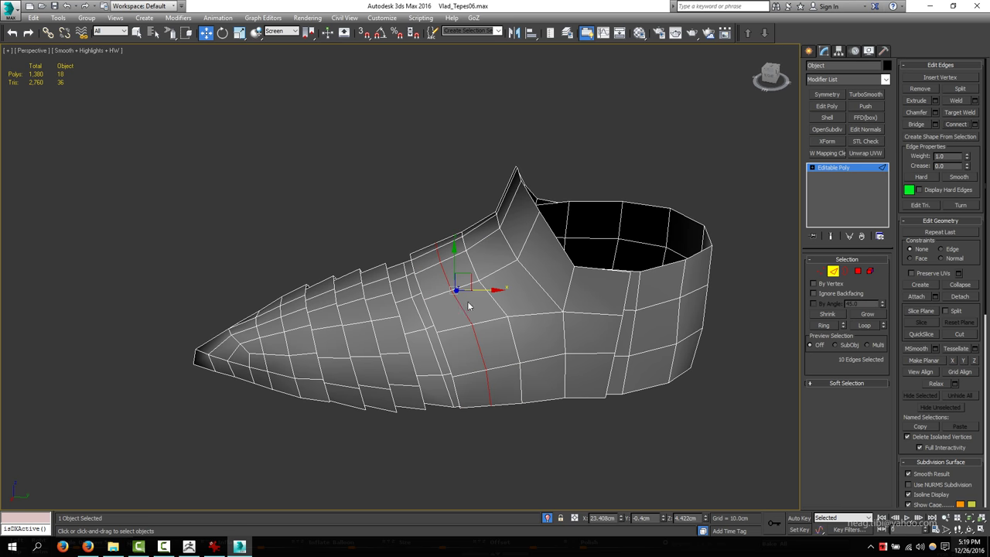
pyautogui.scroll(2, 454, 312)
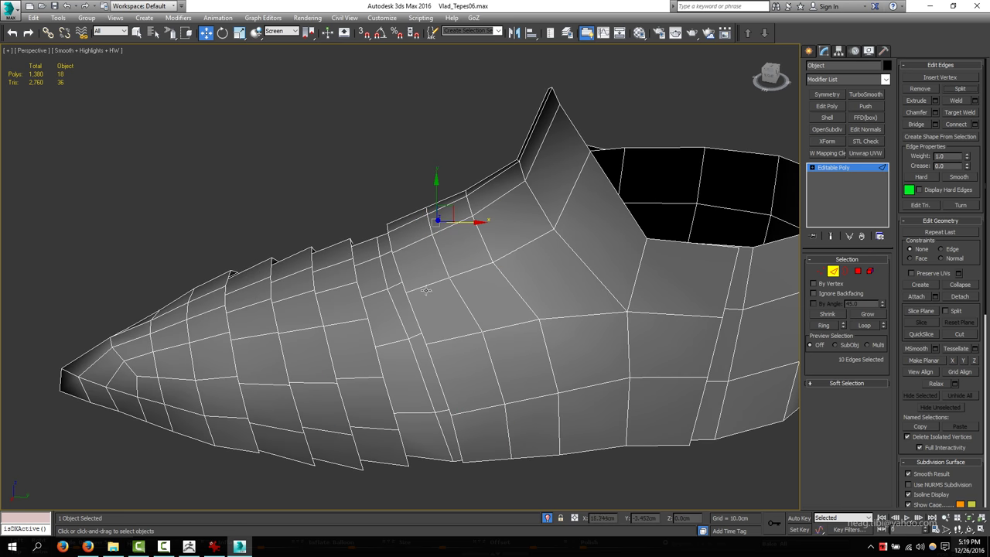
pyautogui.moveTo(463, 274); pyautogui.dragTo(462, 275)
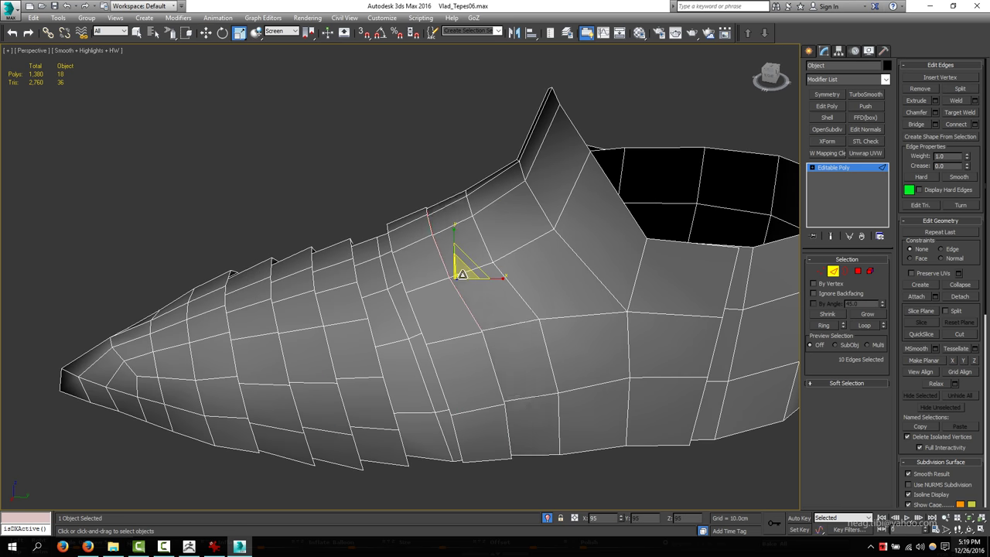
pyautogui.keyDown('alt'); pyautogui.moveTo(461, 271); pyautogui.dragTo(452, 278, button='middle'); pyautogui.keyUp('alt')
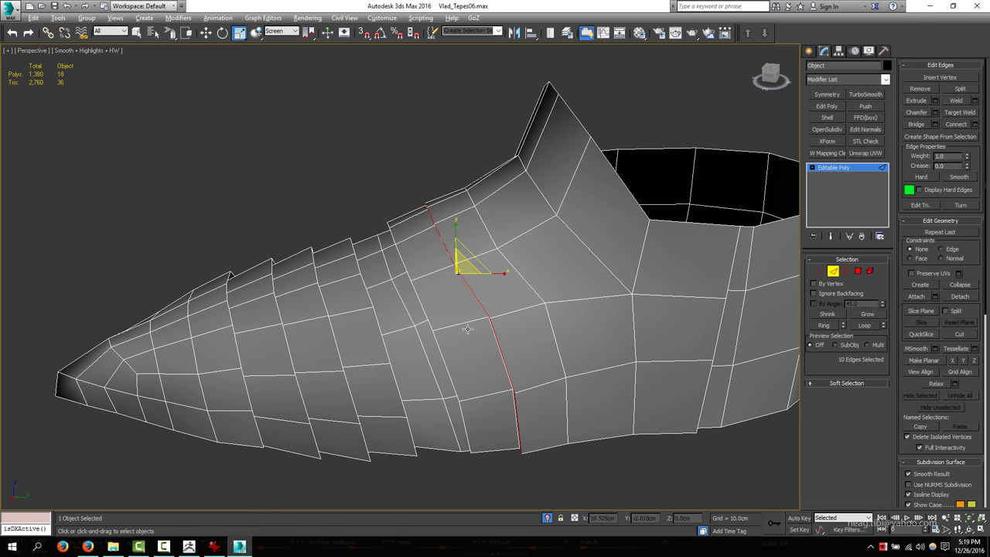
pyautogui.scroll(2, 467, 328)
pyautogui.press('w')
pyautogui.scroll(1, 541, 321)
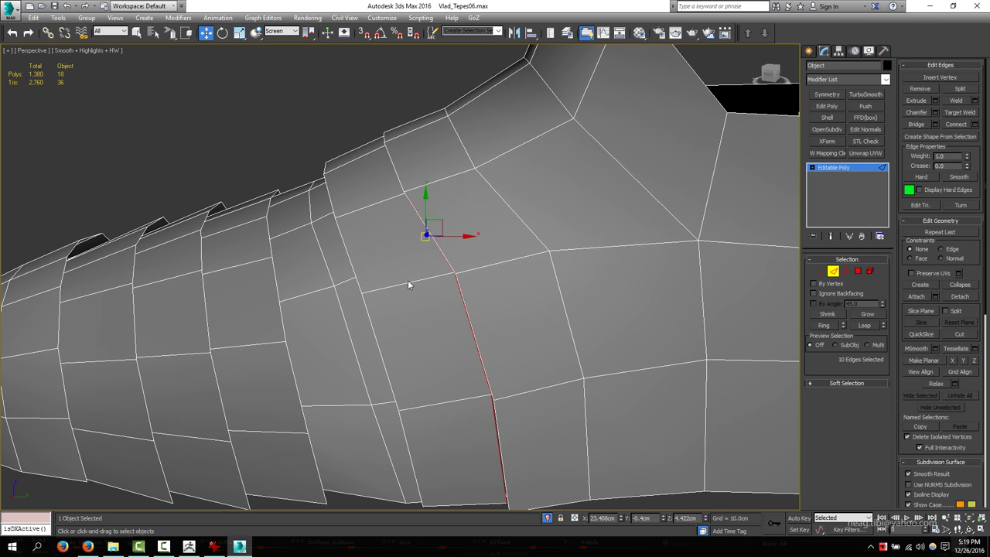
pyautogui.press('F3')
pyautogui.scroll(-5, 429, 247)
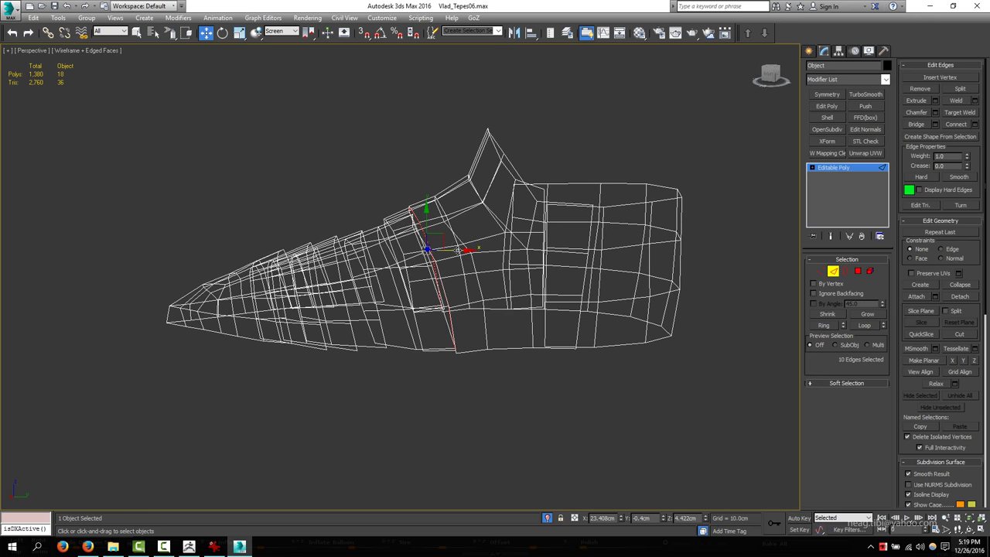
pyautogui.scroll(3, 447, 246)
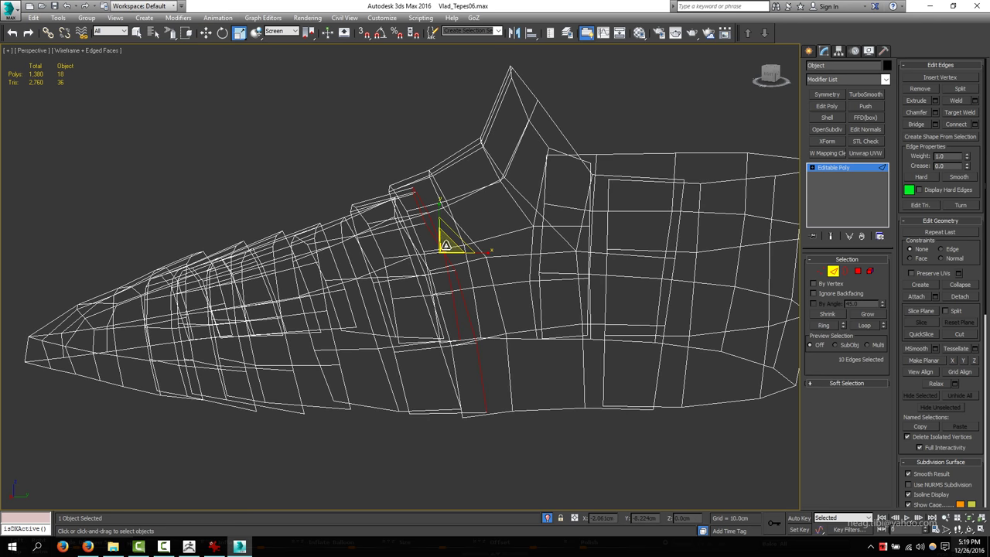
pyautogui.press('F3')
pyautogui.moveTo(456, 294)
pyautogui.keyDown('alt'); pyautogui.mouseDown(button='middle')
pyautogui.moveTo(456, 281)
pyautogui.moveTo(517, 289)
pyautogui.moveTo(480, 248)
pyautogui.mouseUp(button='middle'); pyautogui.keyUp('alt')
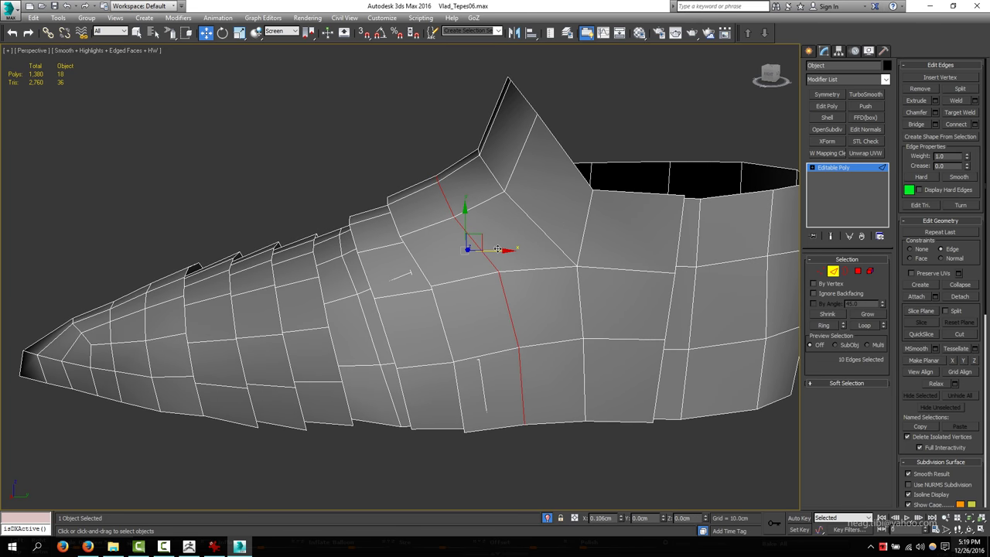
# Step: Split the boot along the new edge loop and inspect the loop around the ankle
pyautogui.click(958, 85)
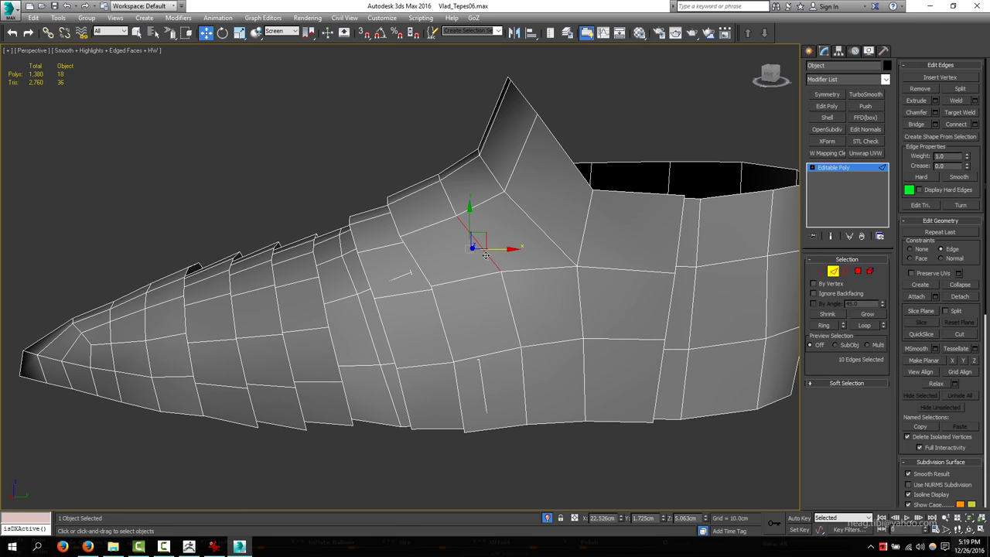
pyautogui.moveTo(482, 249)
pyautogui.mouseDown()
pyautogui.moveTo(475, 255)
pyautogui.moveTo(469, 236)
pyautogui.moveTo(481, 241)
pyautogui.mouseUp()
pyautogui.keyDown('alt'); pyautogui.moveTo(484, 242); pyautogui.dragTo(487, 247, button='middle'); pyautogui.keyUp('alt')
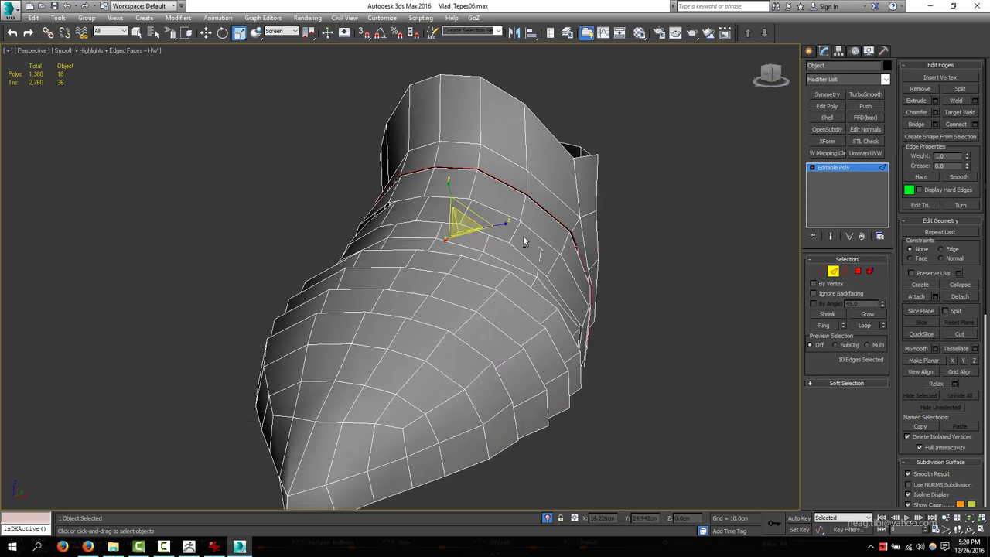
pyautogui.scroll(10, 487, 247)
pyautogui.scroll(-10, 584, 366)
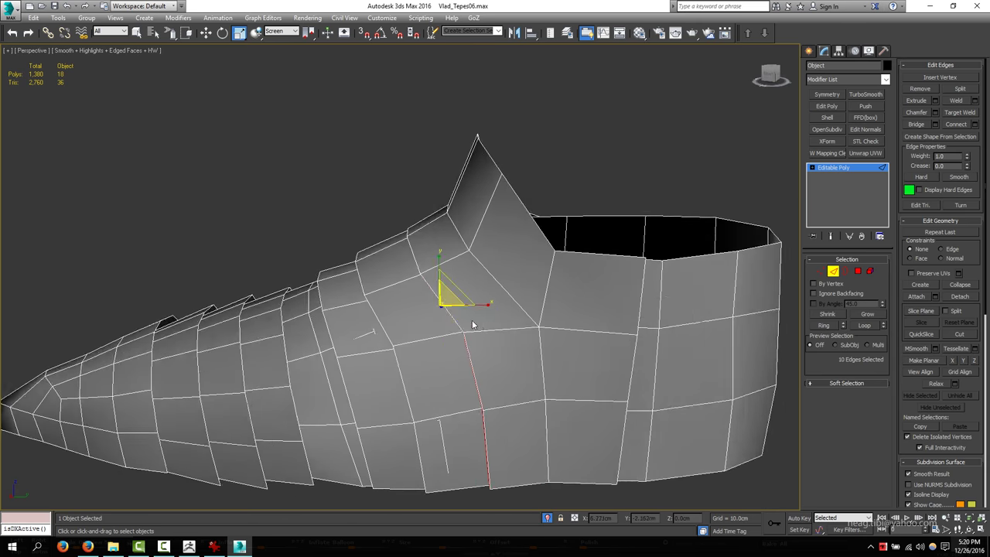
pyautogui.press('w')
pyautogui.keyDown('alt'); pyautogui.moveTo(466, 299); pyautogui.dragTo(441, 276, button='middle'); pyautogui.keyUp('alt')
# Step: Select the vertical edge loop near the ankle and bring up the sabaton reference photo
pyautogui.scroll(-4, 508, 299)
pyautogui.keyDown('alt'); pyautogui.moveTo(507, 298); pyautogui.dragTo(514, 294, button='middle'); pyautogui.keyUp('alt')
pyautogui.doubleClick(595, 340)
pyautogui.moveTo(625, 305); pyautogui.dragTo(588, 294, button='middle')
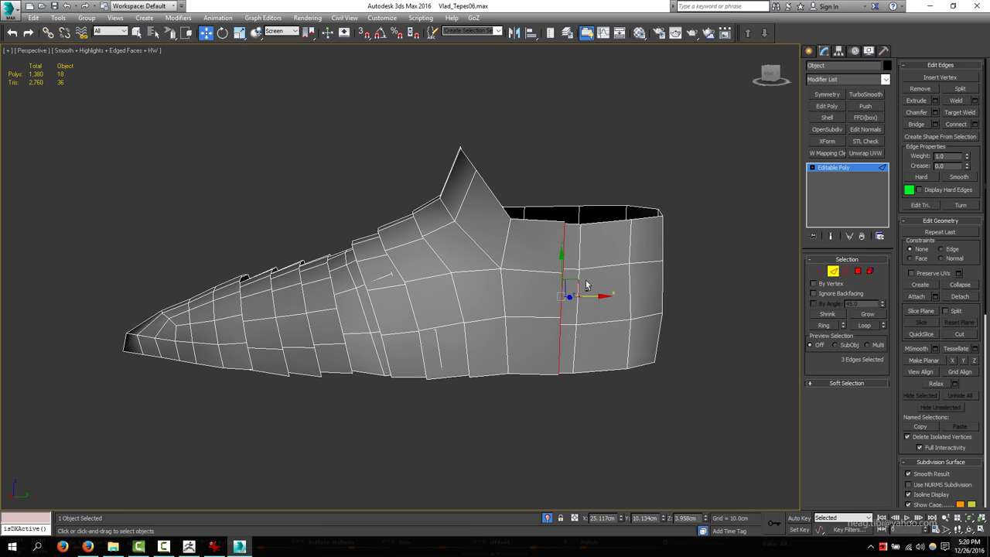
pyautogui.click(214, 547)
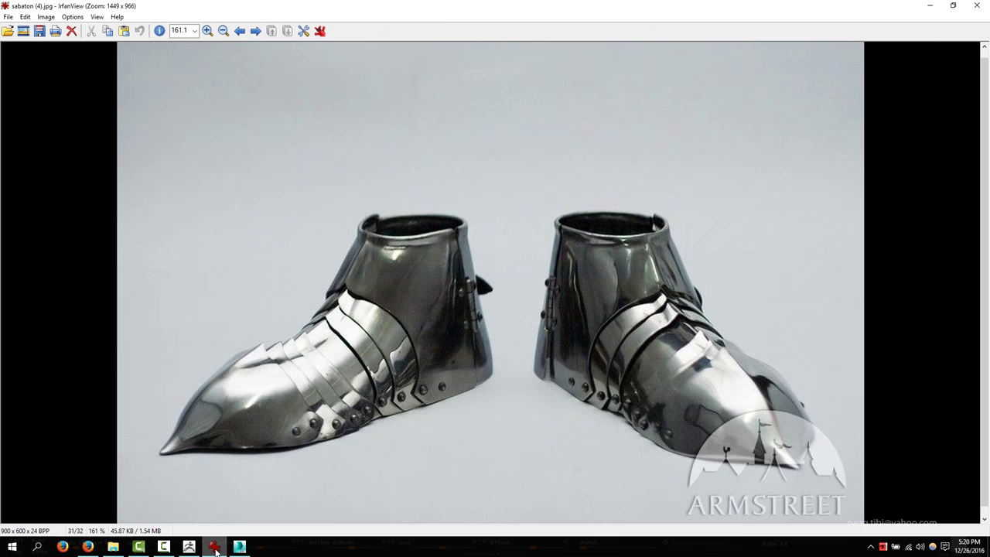
# Step: Hide the reference photo, orbit to the shoe's other side, and enter Vertex mode
pyautogui.click(215, 547)
pyautogui.keyDown('alt'); pyautogui.moveTo(585, 284); pyautogui.dragTo(329, 258, button='middle'); pyautogui.keyUp('alt')
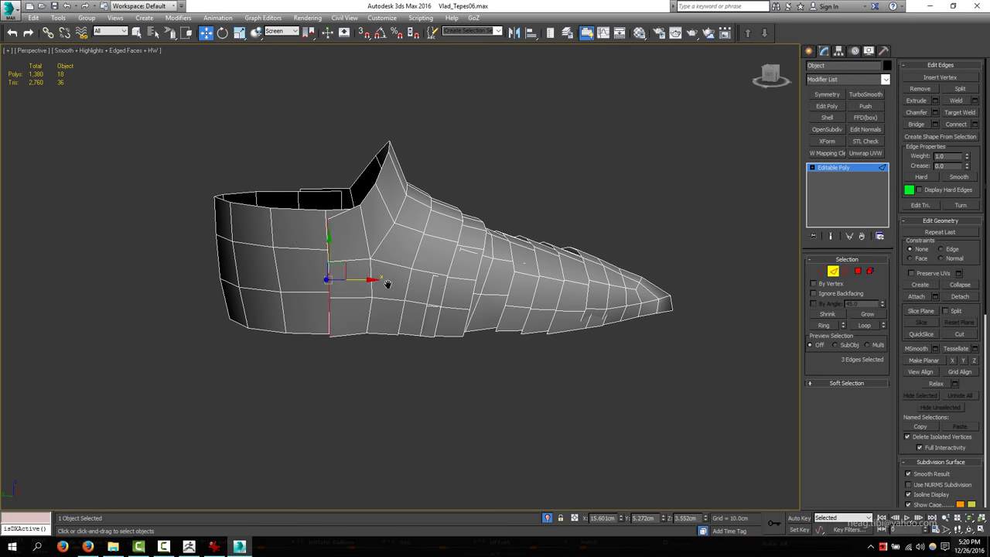
pyautogui.moveTo(387, 284)
pyautogui.keyDown('alt'); pyautogui.mouseDown(button='middle')
pyautogui.moveTo(325, 286)
pyautogui.moveTo(409, 287)
pyautogui.moveTo(408, 340)
pyautogui.moveTo(480, 353)
pyautogui.moveTo(438, 314)
pyautogui.moveTo(449, 264)
pyautogui.moveTo(449, 276)
pyautogui.moveTo(433, 259)
pyautogui.moveTo(445, 296)
pyautogui.moveTo(466, 260)
pyautogui.moveTo(449, 284)
pyautogui.moveTo(402, 287)
pyautogui.moveTo(428, 315)
pyautogui.moveTo(394, 206)
pyautogui.moveTo(502, 283)
pyautogui.mouseUp(button='middle'); pyautogui.keyUp('alt')
pyautogui.scroll(2, 444, 283)
pyautogui.press('1')
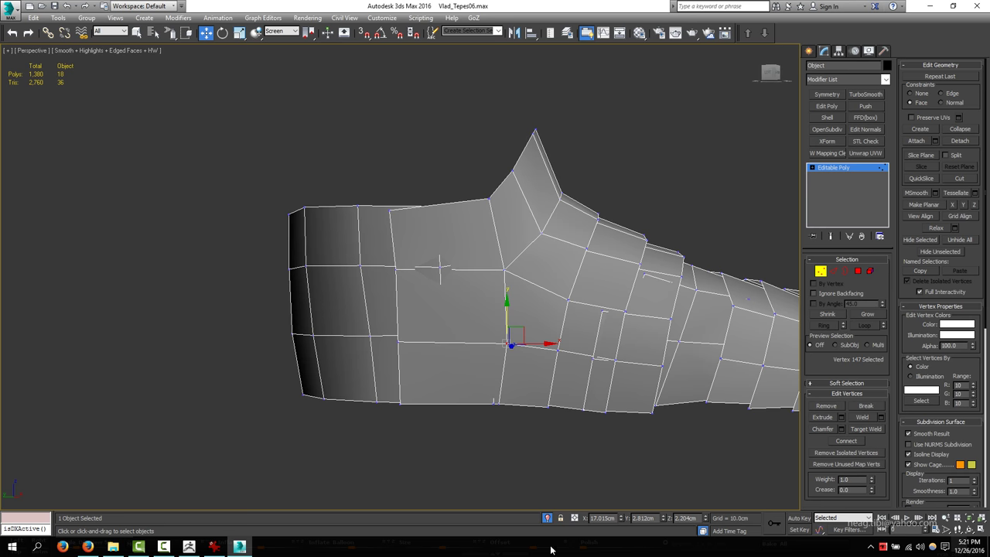
# Step: Connect the selected heel edges with a new edge across the rim
pyautogui.keyDown('alt'); pyautogui.moveTo(551, 549); pyautogui.dragTo(510, 359, button='middle'); pyautogui.keyUp('alt')
pyautogui.press('2')
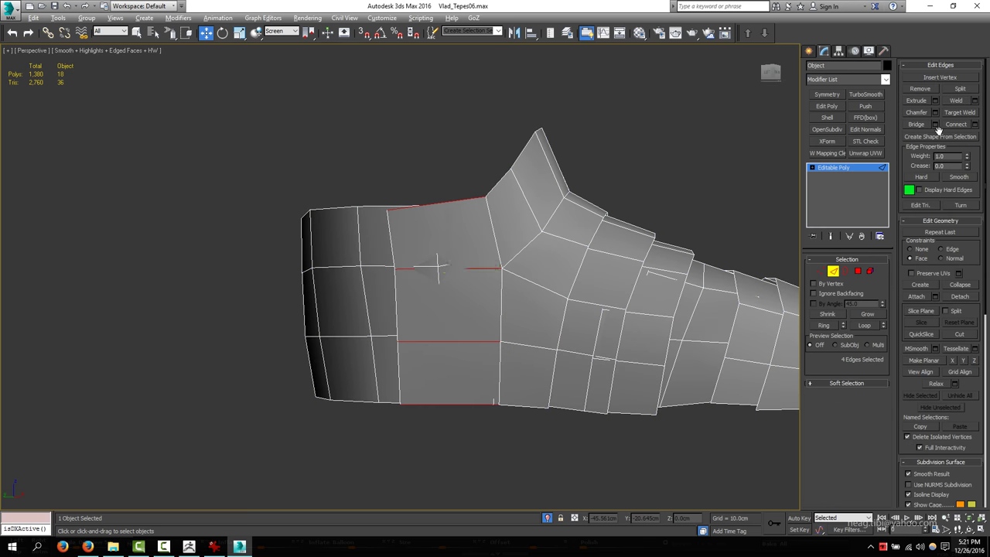
pyautogui.press('q')
pyautogui.hotkey('ctrl', 'shift', 'e')
pyautogui.moveTo(548, 221)
pyautogui.keyDown('alt'); pyautogui.mouseDown(button='middle')
pyautogui.moveTo(577, 265)
pyautogui.moveTo(457, 309)
pyautogui.moveTo(583, 245)
pyautogui.moveTo(393, 352)
pyautogui.moveTo(470, 361)
pyautogui.moveTo(533, 392)
pyautogui.moveTo(530, 353)
pyautogui.moveTo(451, 422)
pyautogui.moveTo(539, 391)
pyautogui.moveTo(544, 423)
pyautogui.mouseUp(button='middle'); pyautogui.keyUp('alt')
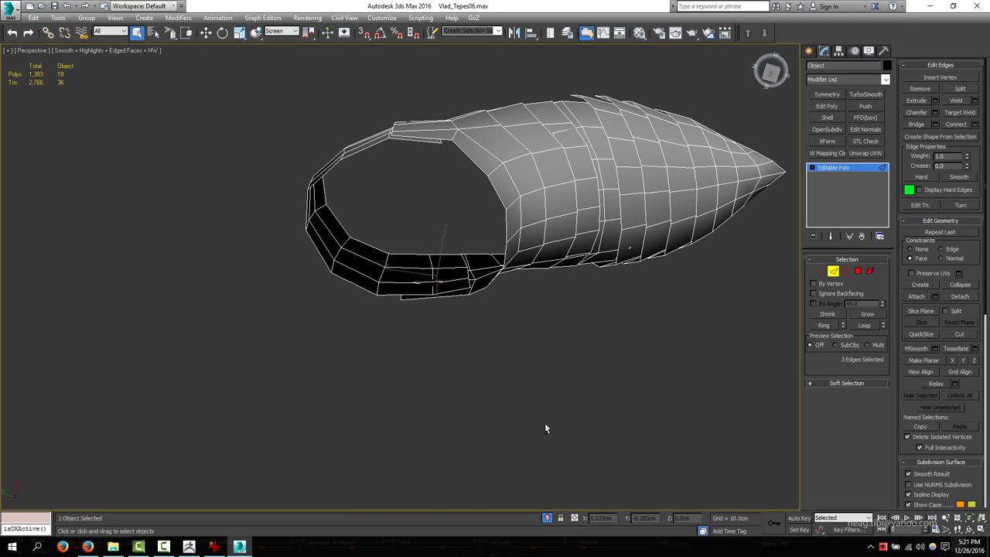
pyautogui.scroll(3, 428, 280)
pyautogui.click(974, 125)
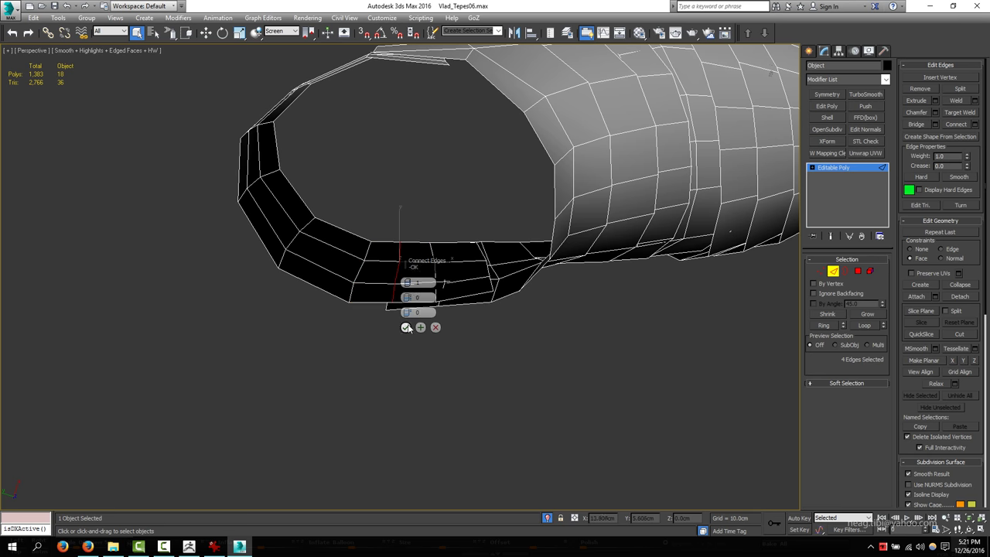
pyautogui.press('Return')
# Step: Select the extra polygons around the collar rim opening and delete them
pyautogui.keyDown('alt'); pyautogui.moveTo(376, 272); pyautogui.dragTo(399, 281, button='middle'); pyautogui.keyUp('alt')
pyautogui.press('4')
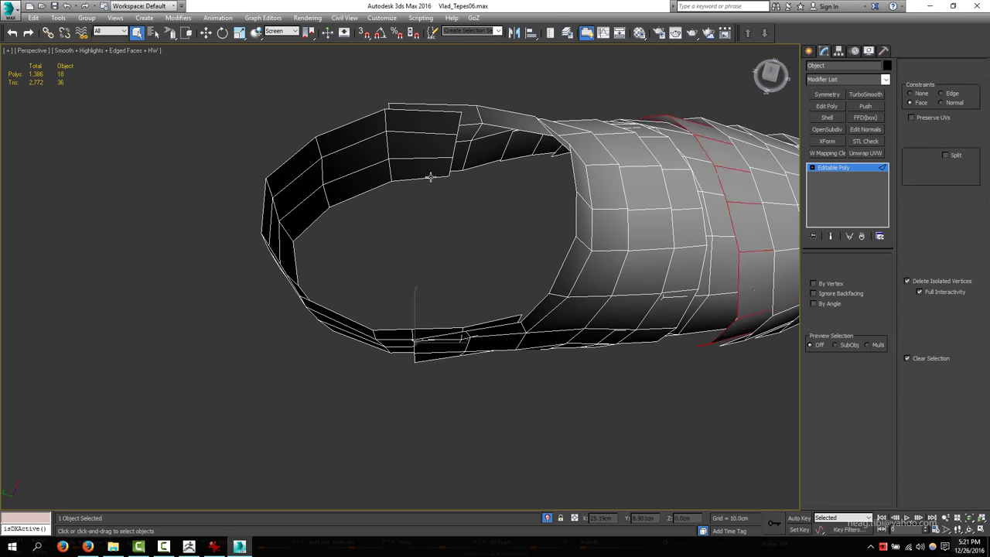
pyautogui.keyDown('alt'); pyautogui.moveTo(425, 241); pyautogui.dragTo(441, 293, button='middle'); pyautogui.keyUp('alt')
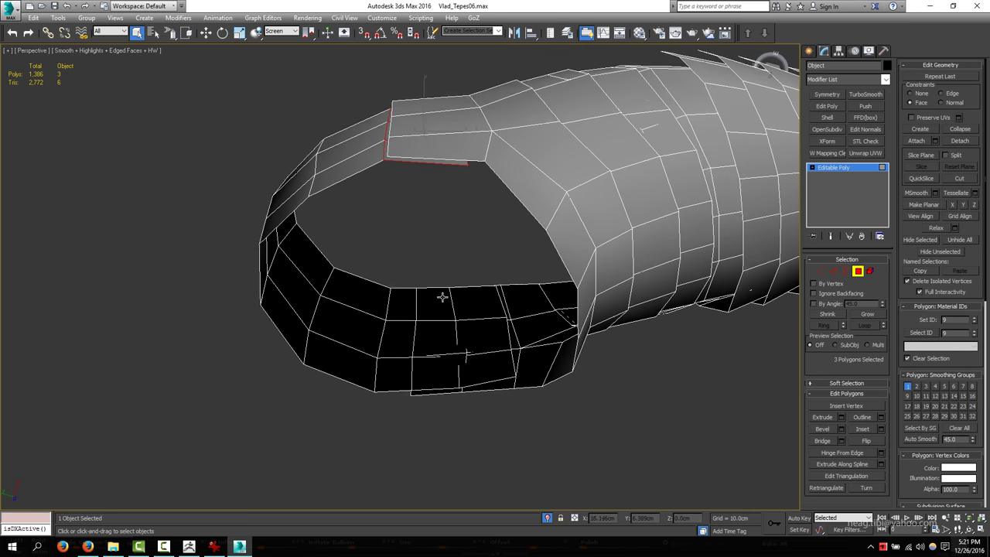
pyautogui.keyDown('ctrl'); pyautogui.click(478, 306); pyautogui.keyUp('ctrl')
pyautogui.press('Delete')
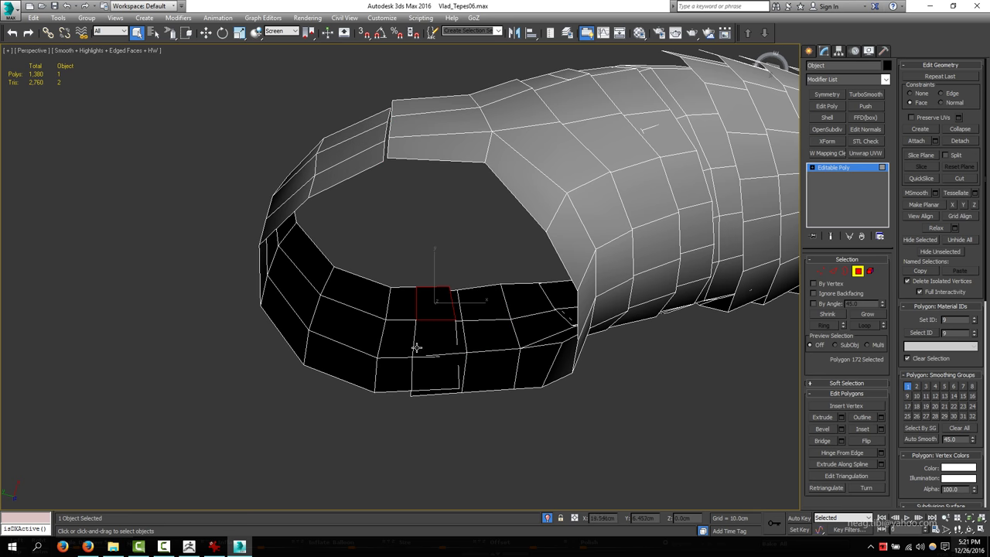
# Step: Add another connecting edge on the collar rim
pyautogui.press('2')
pyautogui.click(395, 357)
pyautogui.click(975, 124)
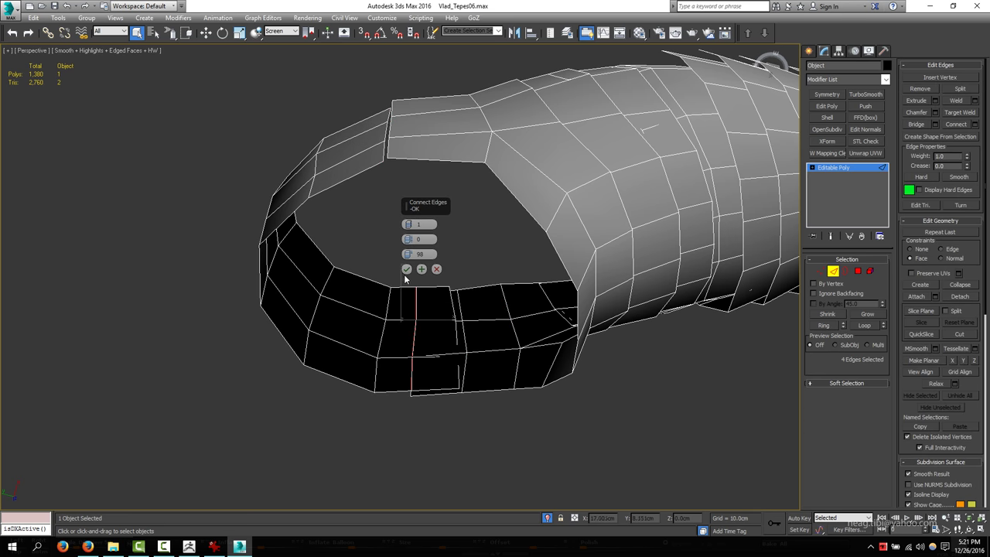
pyautogui.click(407, 269)
# Step: Select an edge on the shoe's side and set the reference coordinate system to Local
pyautogui.press('4')
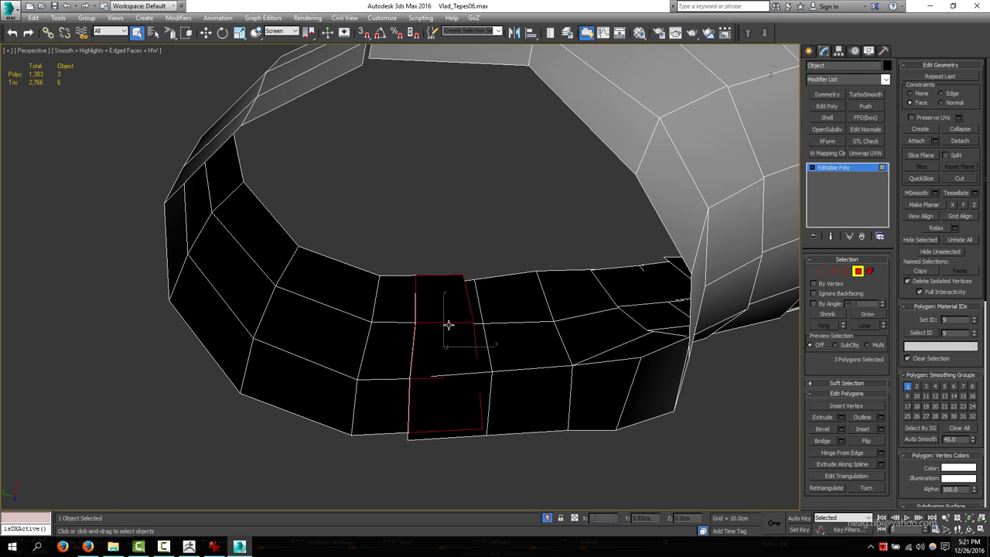
pyautogui.moveTo(438, 350)
pyautogui.keyDown('alt'); pyautogui.mouseDown(button='middle')
pyautogui.moveTo(430, 250)
pyautogui.moveTo(332, 260)
pyautogui.moveTo(541, 315)
pyautogui.moveTo(358, 194)
pyautogui.mouseUp(button='middle'); pyautogui.keyUp('alt')
pyautogui.press('2')
pyautogui.click(541, 314)
pyautogui.press('w')
pyautogui.click(281, 31)
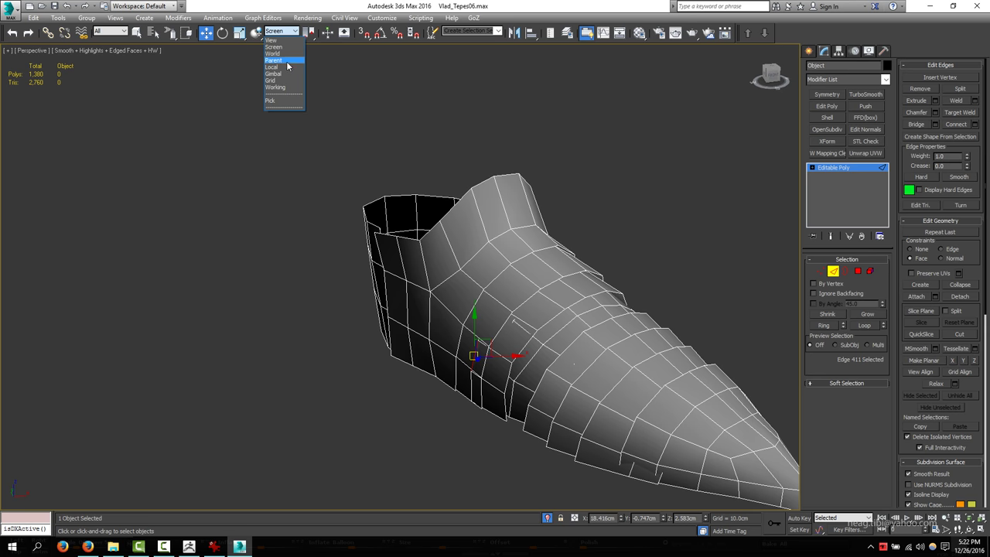
pyautogui.click(287, 68)
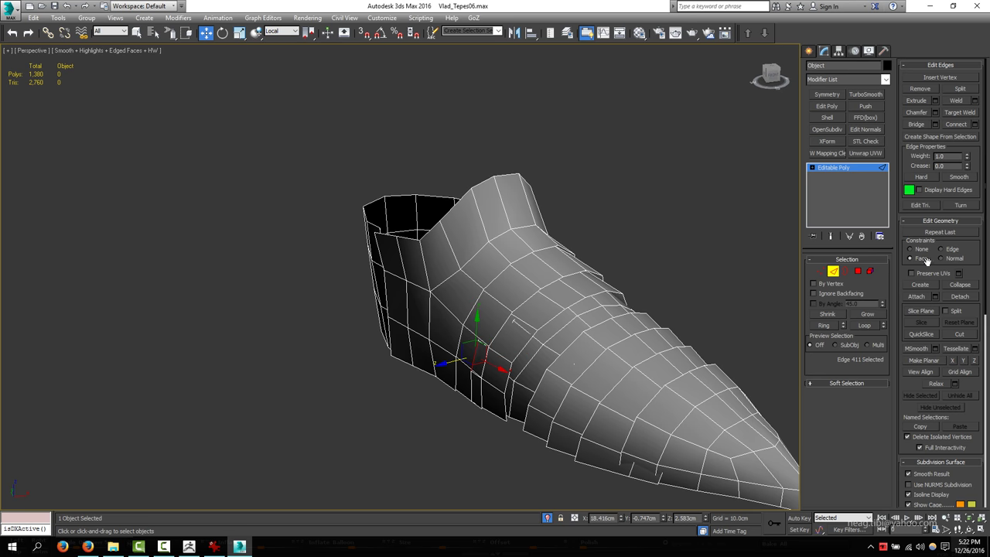
# Step: Nudge vertices on the shoe's side and instep
pyautogui.press('1')
pyautogui.click(459, 406)
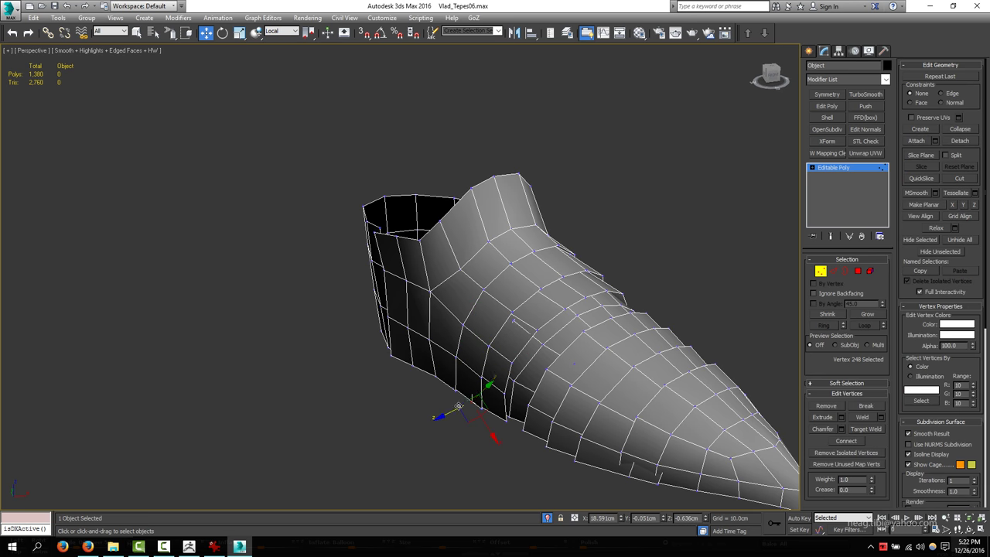
pyautogui.moveTo(462, 410)
pyautogui.keyDown('alt'); pyautogui.mouseDown(button='middle')
pyautogui.moveTo(307, 348)
pyautogui.moveTo(435, 314)
pyautogui.moveTo(437, 339)
pyautogui.moveTo(361, 325)
pyautogui.moveTo(334, 234)
pyautogui.moveTo(352, 232)
pyautogui.mouseUp(button='middle'); pyautogui.keyUp('alt')
pyautogui.click(360, 325)
pyautogui.click(358, 280)
pyautogui.keyDown('alt'); pyautogui.moveTo(359, 280); pyautogui.dragTo(491, 350, button='middle'); pyautogui.keyUp('alt')
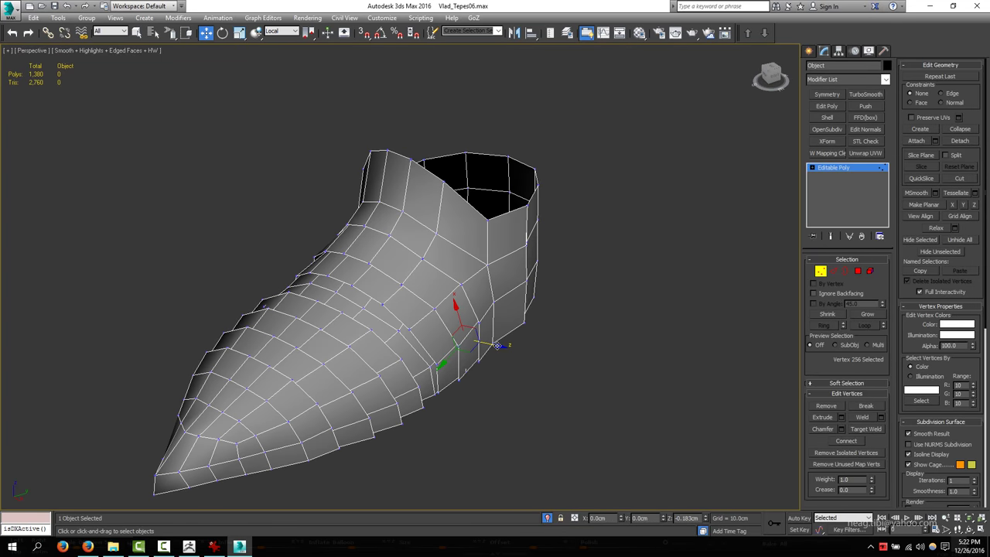
pyautogui.moveTo(495, 388)
pyautogui.keyDown('alt'); pyautogui.mouseDown(button='middle')
pyautogui.moveTo(441, 364)
pyautogui.moveTo(579, 355)
pyautogui.moveTo(597, 392)
pyautogui.mouseUp(button='middle'); pyautogui.keyUp('alt')
# Step: Select an edge at the shoe's bottom and adjust vertices along the toe edge
pyautogui.press('1')
pyautogui.press('2')
pyautogui.click(594, 360)
pyautogui.scroll(5, 602, 387)
pyautogui.press('1')
pyautogui.click(626, 344)
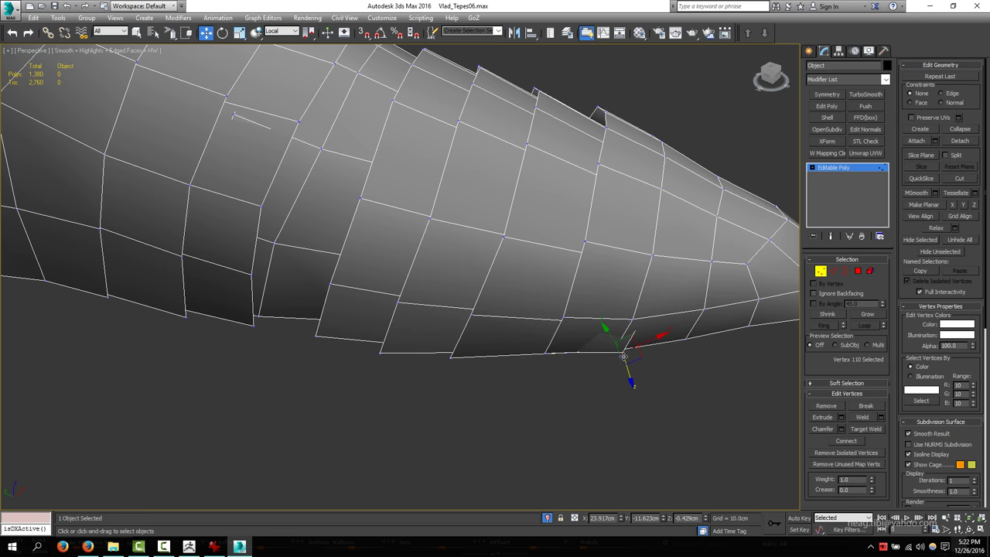
pyautogui.moveTo(651, 361)
pyautogui.keyDown('alt'); pyautogui.mouseDown(button='middle')
pyautogui.moveTo(645, 308)
pyautogui.moveTo(661, 302)
pyautogui.moveTo(622, 321)
pyautogui.moveTo(596, 283)
pyautogui.mouseUp(button='middle'); pyautogui.keyUp('alt')
pyautogui.click(661, 302)
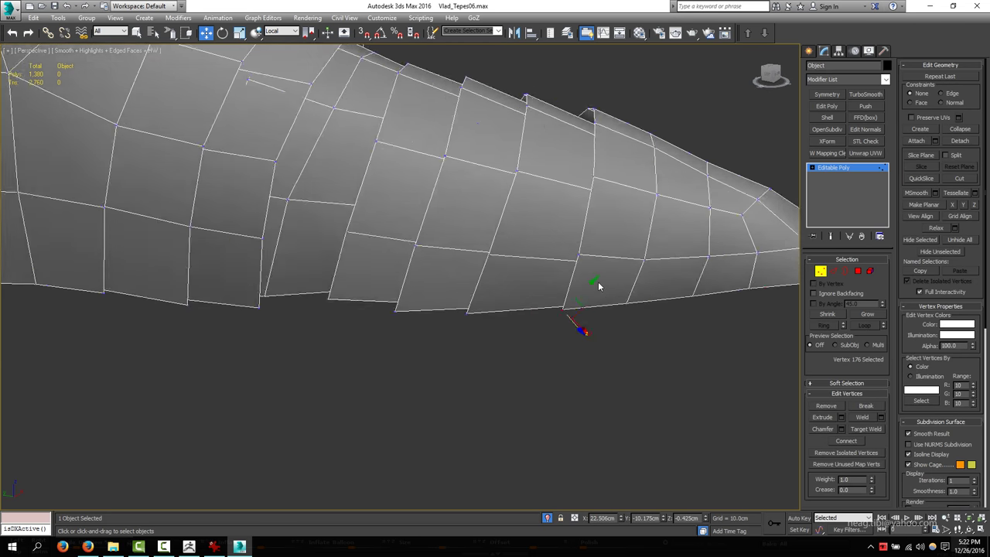
pyautogui.scroll(-3, 596, 278)
pyautogui.press('2')
pyautogui.keyDown('alt'); pyautogui.moveTo(464, 224); pyautogui.dragTo(331, 223, button='middle'); pyautogui.keyUp('alt')
# Step: Using View coordinates, select all the sole border edges and Make Planar along Z
pyautogui.click(282, 30)
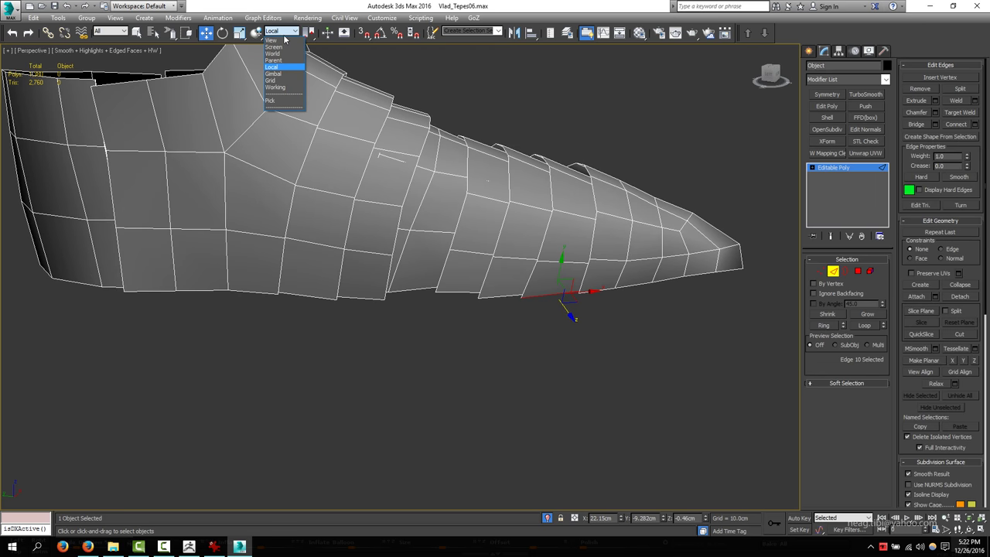
pyautogui.click(279, 41)
pyautogui.moveTo(276, 316); pyautogui.dragTo(291, 331, button='middle')
pyautogui.press('q')
pyautogui.click(298, 312)
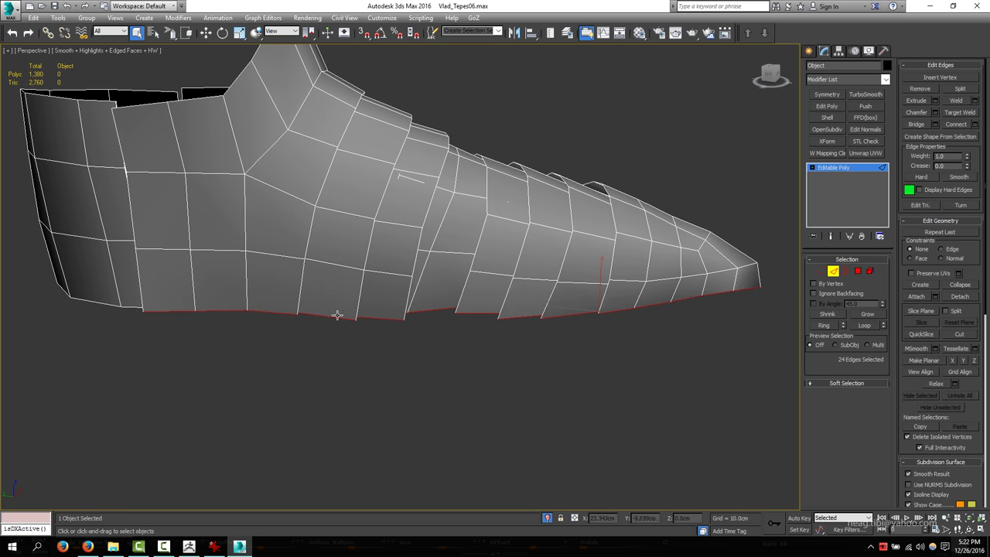
pyautogui.scroll(-3, 337, 314)
pyautogui.moveTo(337, 314)
pyautogui.keyDown('alt'); pyautogui.mouseDown(button='middle')
pyautogui.moveTo(232, 361)
pyautogui.moveTo(266, 369)
pyautogui.moveTo(478, 350)
pyautogui.mouseUp(button='middle'); pyautogui.keyUp('alt')
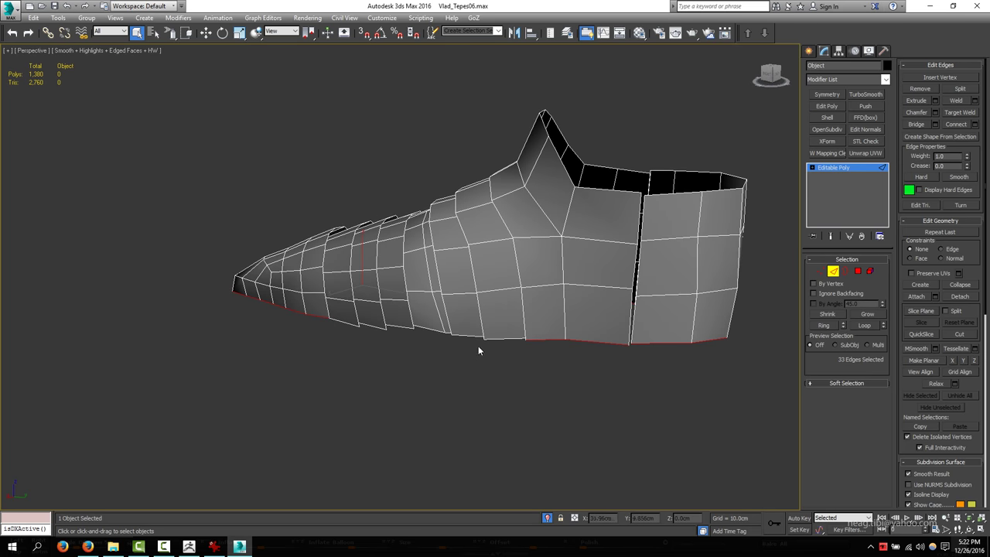
pyautogui.keyDown('ctrl'); pyautogui.click(369, 327); pyautogui.keyUp('ctrl')
pyautogui.keyDown('ctrl'); pyautogui.click(348, 327); pyautogui.keyUp('ctrl')
pyautogui.keyDown('alt'); pyautogui.moveTo(348, 327); pyautogui.dragTo(386, 325, button='middle'); pyautogui.keyUp('alt')
pyautogui.click(973, 362)
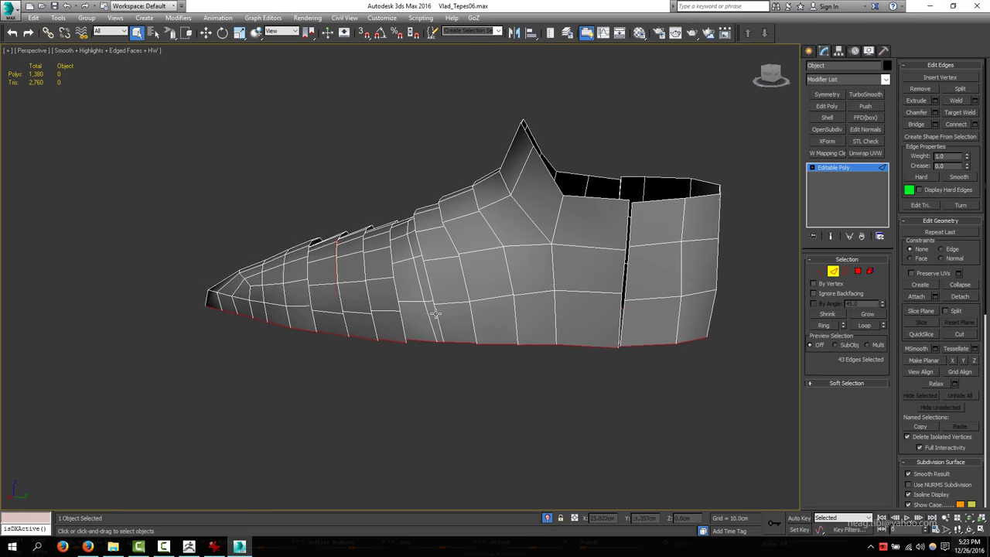
# Step: Check the flattened sole in the four-view layout and tweak vertices
pyautogui.hotkey('alt', 'w')
pyautogui.hotkey('alt', 'w')
pyautogui.moveTo(482, 385)
pyautogui.keyDown('alt'); pyautogui.mouseDown(button='middle')
pyautogui.moveTo(478, 413)
pyautogui.moveTo(510, 386)
pyautogui.moveTo(506, 369)
pyautogui.mouseUp(button='middle'); pyautogui.keyUp('alt')
pyautogui.press('1')
pyautogui.press('w')
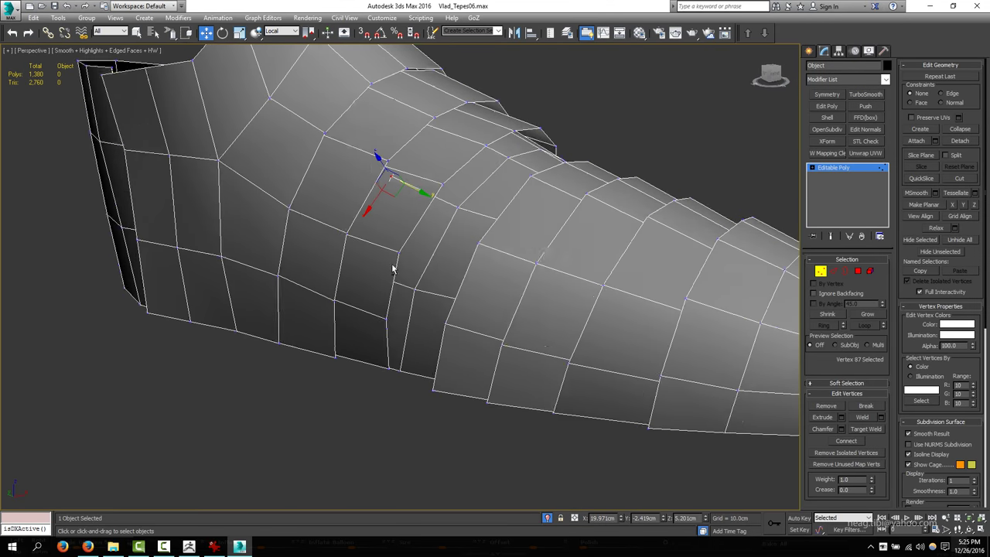
pyautogui.scroll(-5, 379, 158)
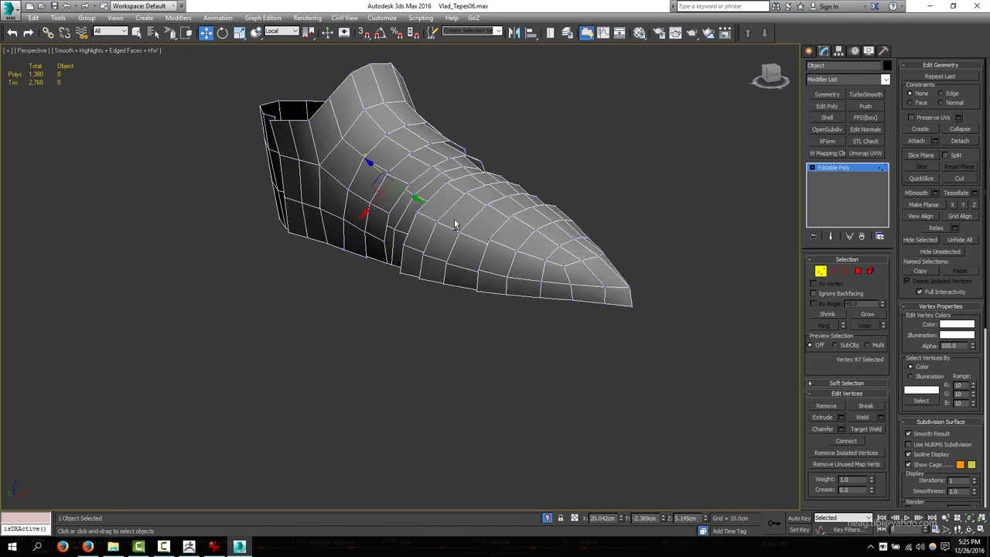
pyautogui.moveTo(455, 221)
pyautogui.keyDown('alt'); pyautogui.mouseDown(button='middle')
pyautogui.moveTo(309, 228)
pyautogui.moveTo(503, 235)
pyautogui.mouseUp(button='middle'); pyautogui.keyUp('alt')
# Step: Connect the edges beside the ankle seam to add a new vertical edge cut
pyautogui.press('2')
pyautogui.click(559, 230)
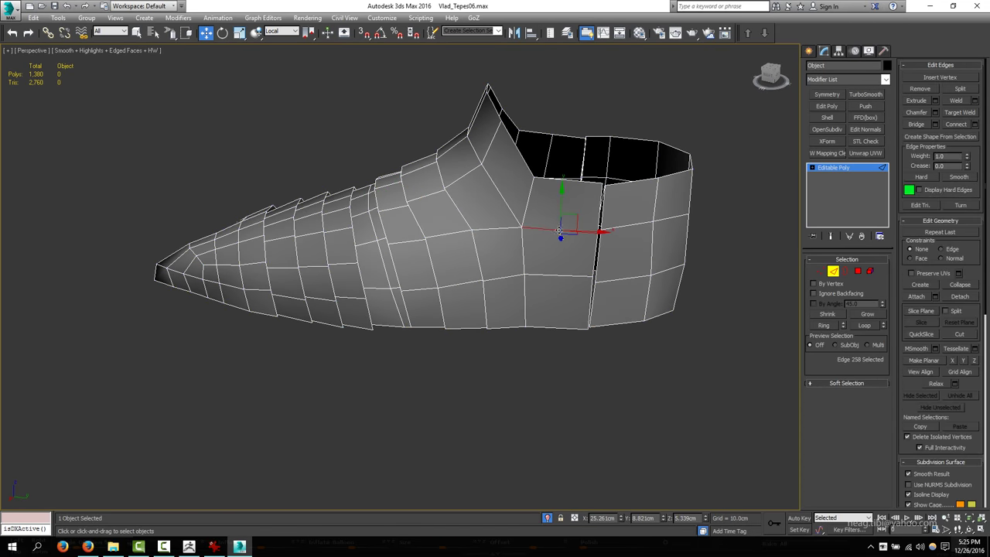
pyautogui.click(974, 125)
pyautogui.click(406, 270)
pyautogui.moveTo(407, 269)
pyautogui.keyDown('alt'); pyautogui.mouseDown(button='middle')
pyautogui.moveTo(451, 269)
pyautogui.moveTo(476, 286)
pyautogui.moveTo(724, 245)
pyautogui.moveTo(766, 246)
pyautogui.moveTo(449, 312)
pyautogui.moveTo(459, 360)
pyautogui.moveTo(750, 257)
pyautogui.moveTo(565, 500)
pyautogui.mouseUp(button='middle'); pyautogui.keyUp('alt')
# Step: Attach the shoe into the Armor_edit armour mesh and deselect everything
pyautogui.press('2')
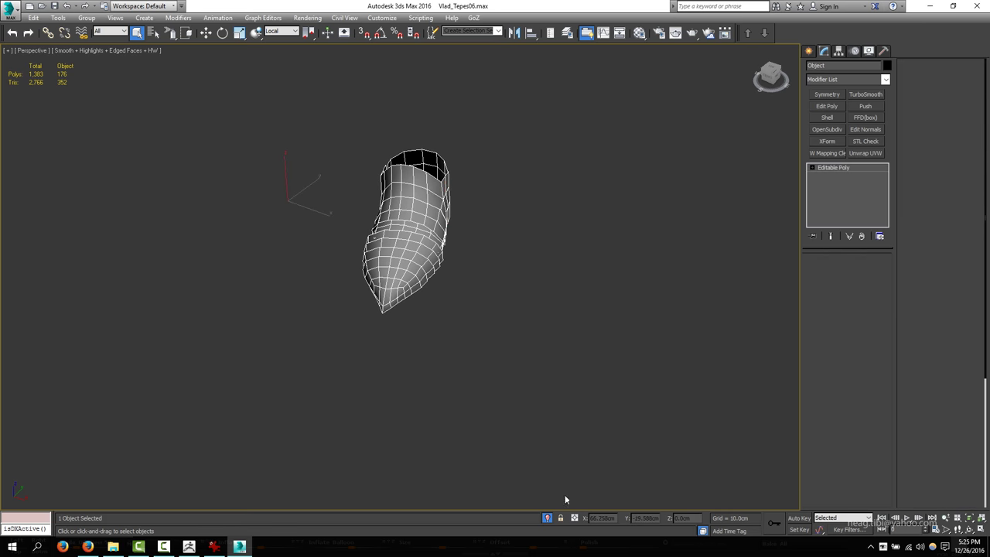
pyautogui.click(768, 52)
pyautogui.click(916, 141)
pyautogui.rightClick(397, 270)
pyautogui.keyDown('alt'); pyautogui.moveTo(396, 270); pyautogui.dragTo(320, 291, button='middle'); pyautogui.keyUp('alt')
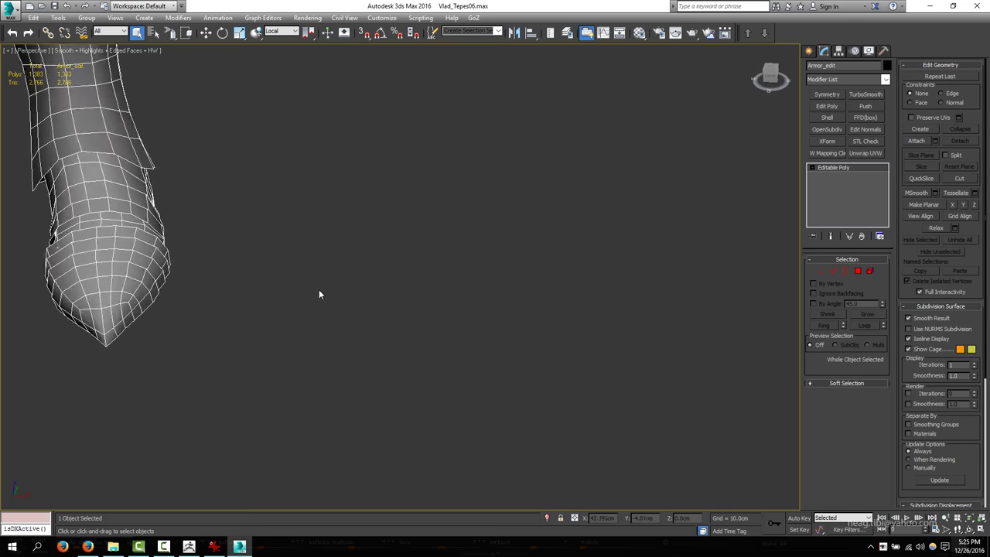
pyautogui.scroll(-5, 320, 292)
pyautogui.click(369, 325)
pyautogui.scroll(3, 368, 324)
pyautogui.scroll(2, 360, 264)
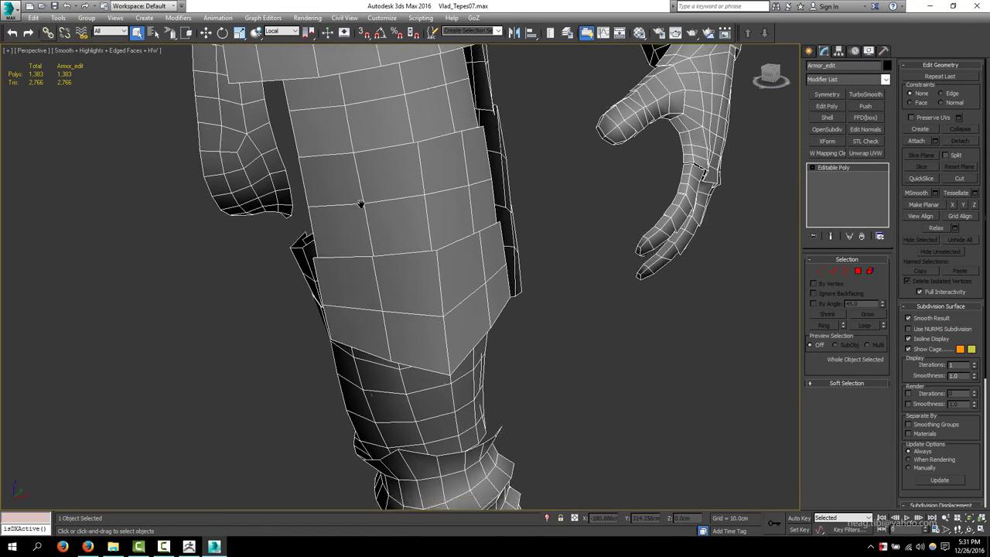
# Step: Select the 32-polygon thigh band and detach it from Armor_edit as its own object
pyautogui.press('2')
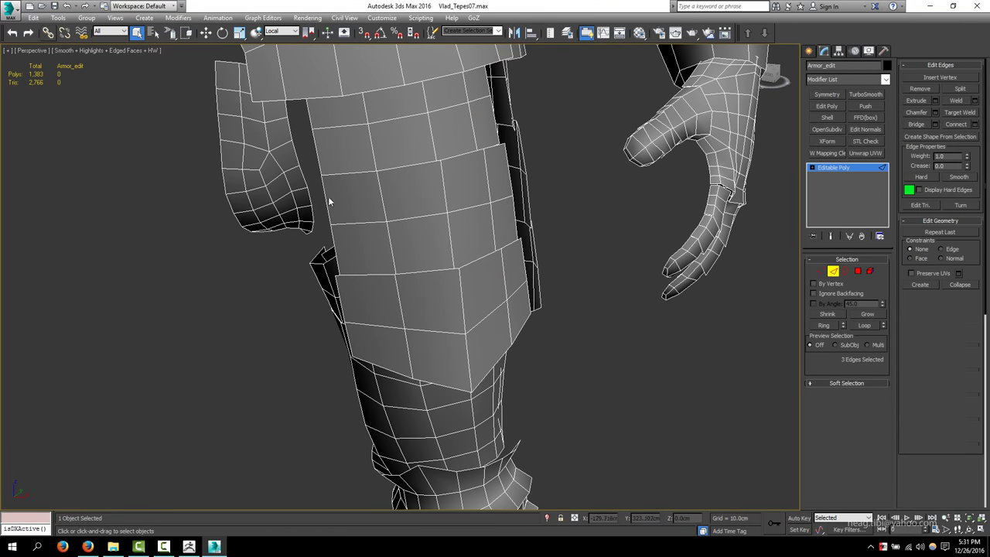
pyautogui.click(329, 208)
pyautogui.press('w')
pyautogui.moveTo(331, 214)
pyautogui.keyDown('alt'); pyautogui.mouseDown(button='middle')
pyautogui.moveTo(403, 232)
pyautogui.moveTo(611, 232)
pyautogui.mouseUp(button='middle'); pyautogui.keyUp('alt')
pyautogui.press('4')
pyautogui.keyDown('shift'); pyautogui.click(434, 232); pyautogui.keyUp('shift')
pyautogui.press('q')
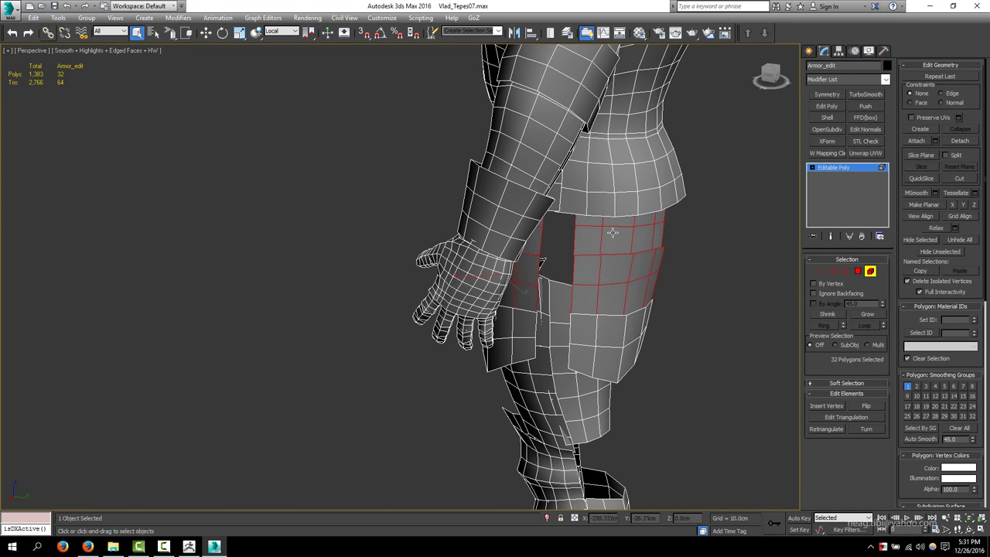
pyautogui.hotkey('alt', 'd')
pyautogui.press('Return')
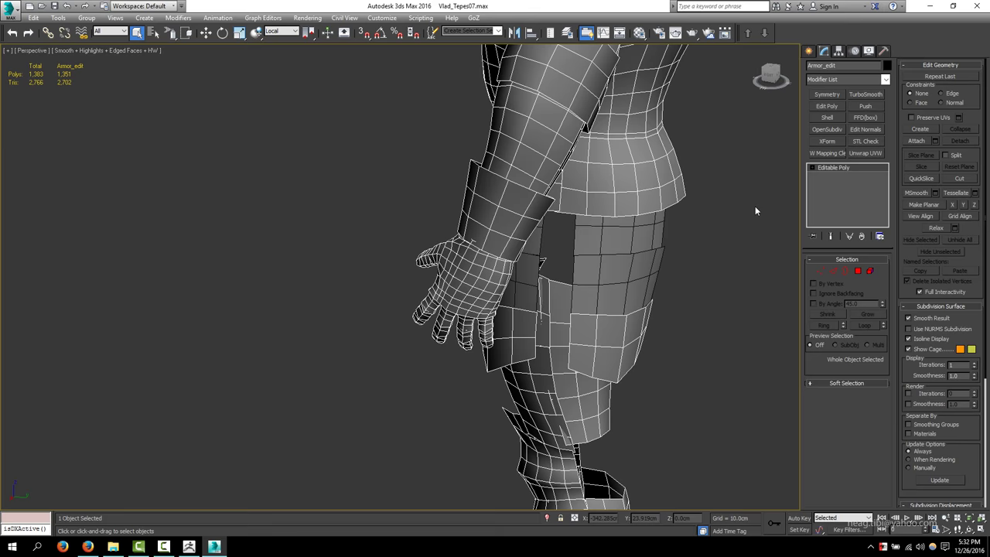
pyautogui.keyDown('alt'); pyautogui.moveTo(754, 206); pyautogui.dragTo(820, 209, button='middle'); pyautogui.keyUp('alt')
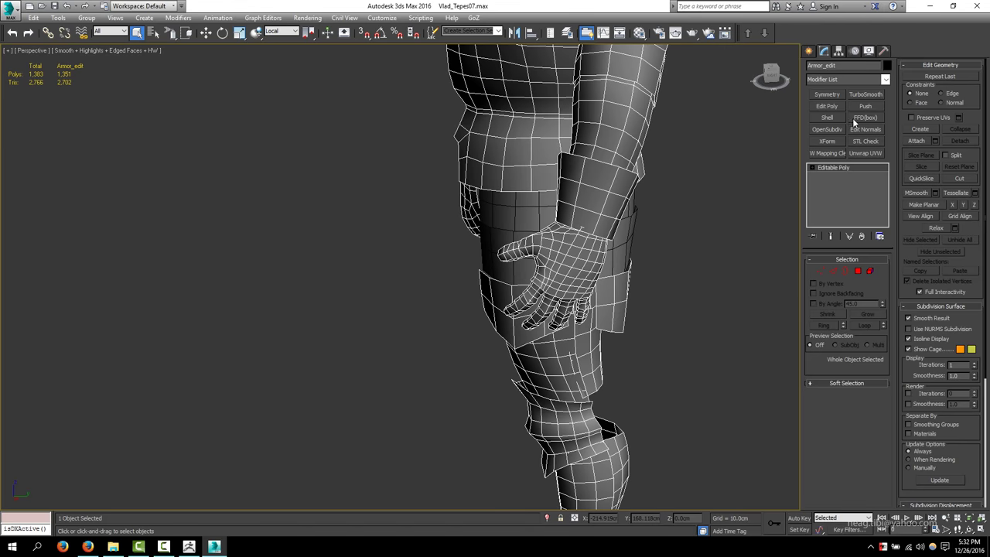
pyautogui.click(869, 50)
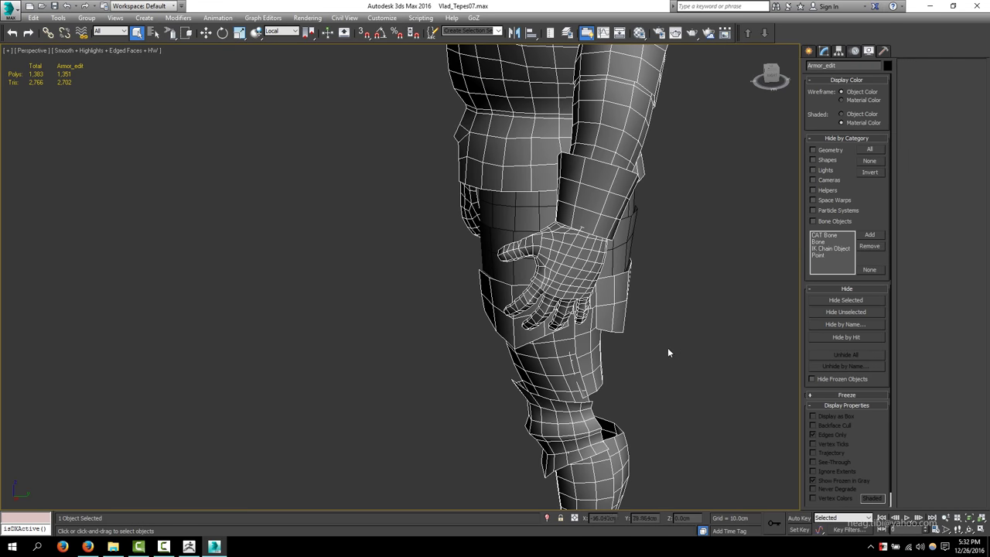
# Step: Lower the armor material's opacity to 75 and assign it to the detached thigh plate Object001
pyautogui.keyDown('alt'); pyautogui.moveTo(667, 347); pyautogui.dragTo(537, 196, button='middle'); pyautogui.keyUp('alt')
pyautogui.press('m')
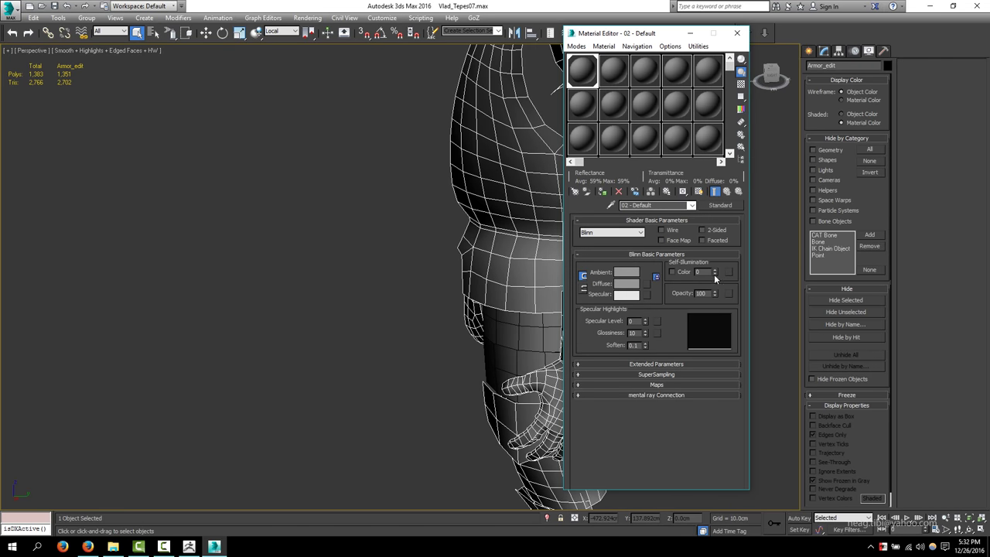
pyautogui.moveTo(715, 293); pyautogui.dragTo(715, 309)
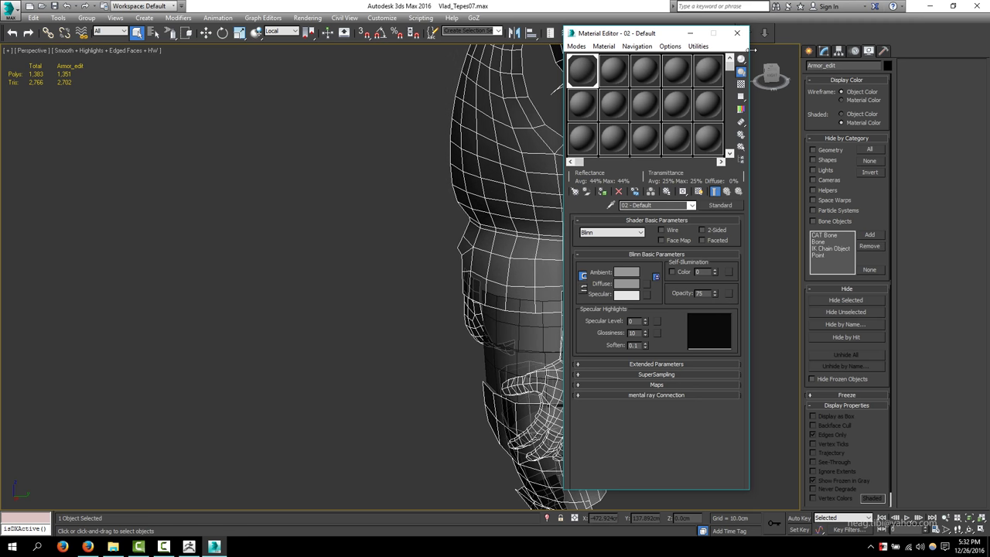
pyautogui.click(737, 32)
pyautogui.scroll(3, 685, 265)
pyautogui.click(515, 304)
pyautogui.scroll(3, 438, 331)
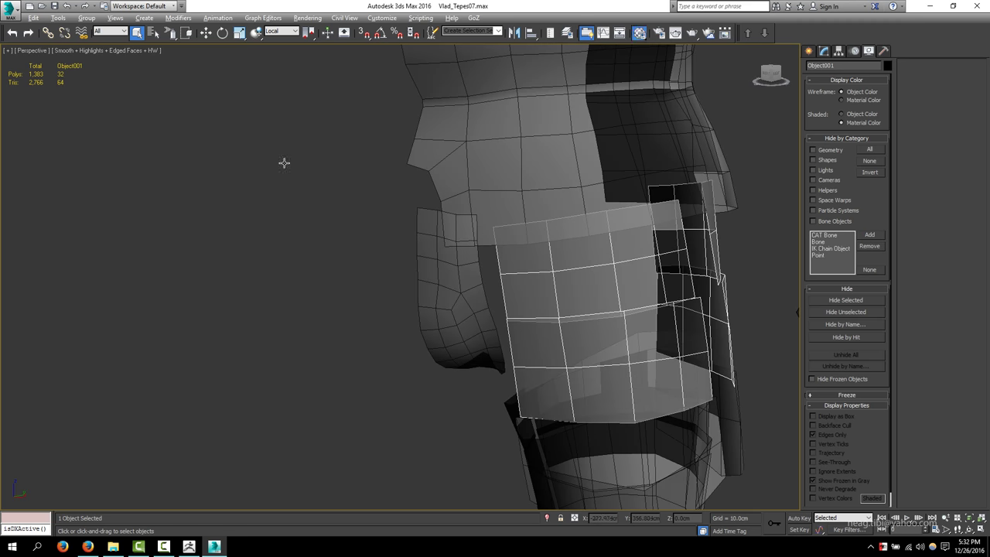
pyautogui.press('m')
pyautogui.moveTo(613, 71); pyautogui.dragTo(526, 341)
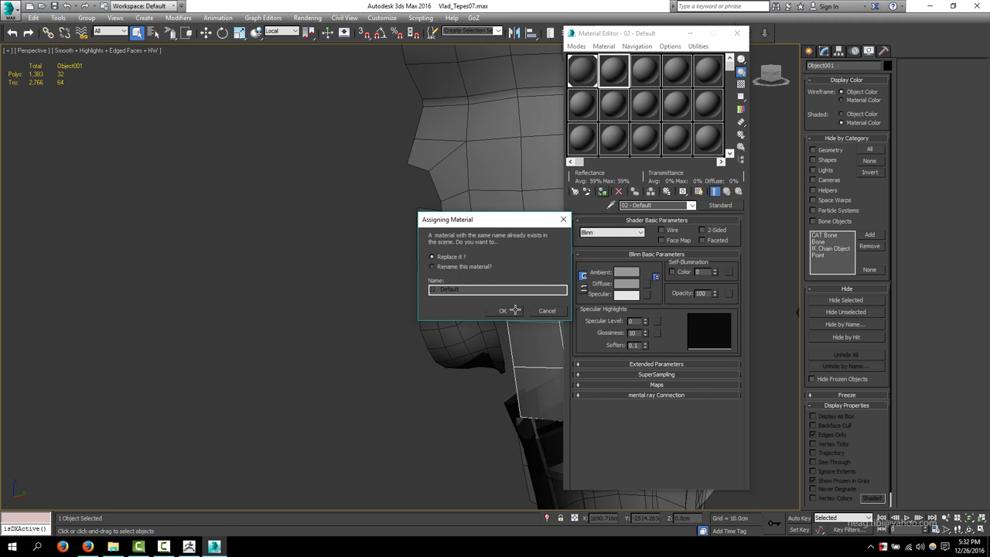
pyautogui.click(514, 310)
pyautogui.click(737, 33)
pyautogui.scroll(3, 541, 202)
# Step: Apply the material to Armor_edit and pick a fresh, fully opaque material slot
pyautogui.click(541, 202)
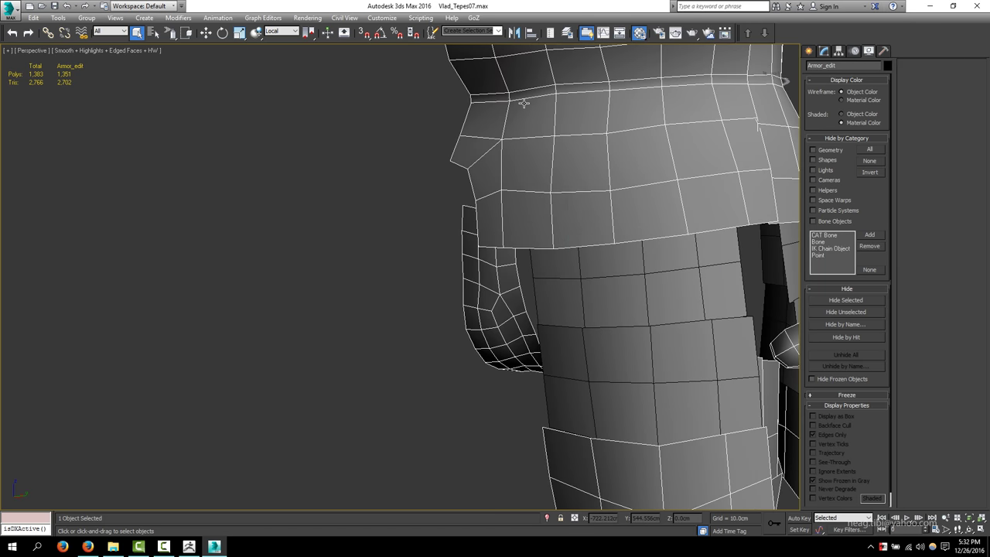
pyautogui.press('m')
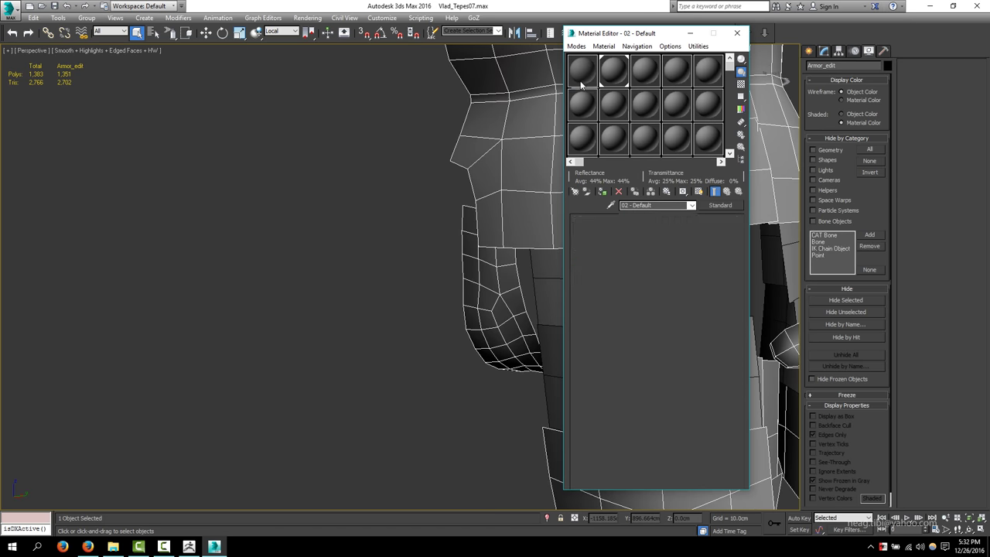
pyautogui.moveTo(582, 85); pyautogui.dragTo(541, 317)
pyautogui.click(514, 310)
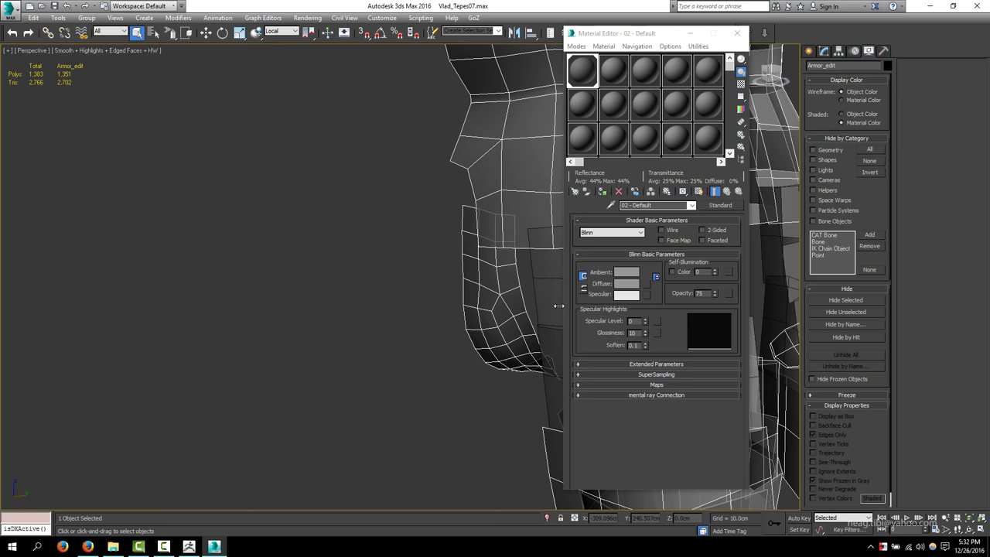
pyautogui.click(624, 135)
pyautogui.click(696, 35)
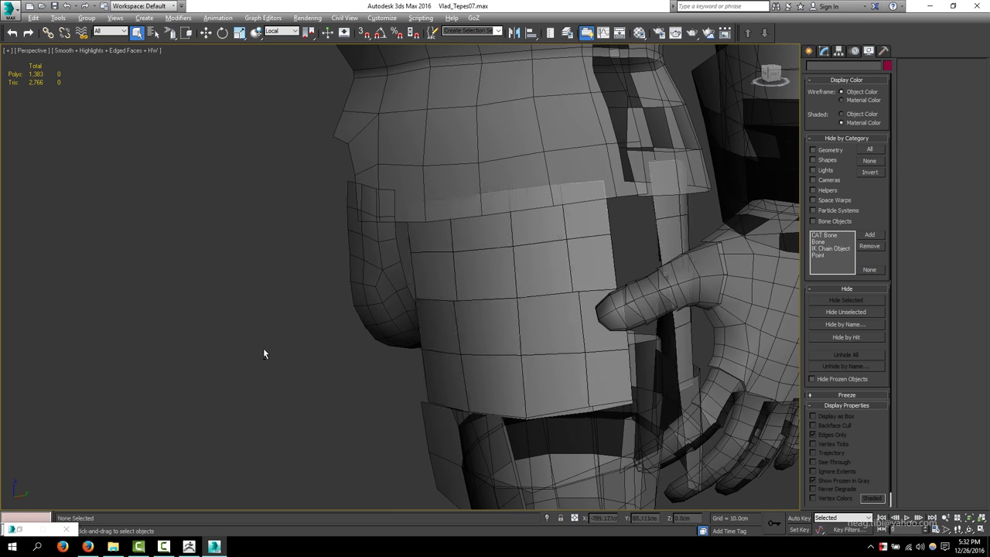
pyautogui.keyDown('alt'); pyautogui.moveTo(262, 347); pyautogui.dragTo(277, 357, button='middle'); pyautogui.keyUp('alt')
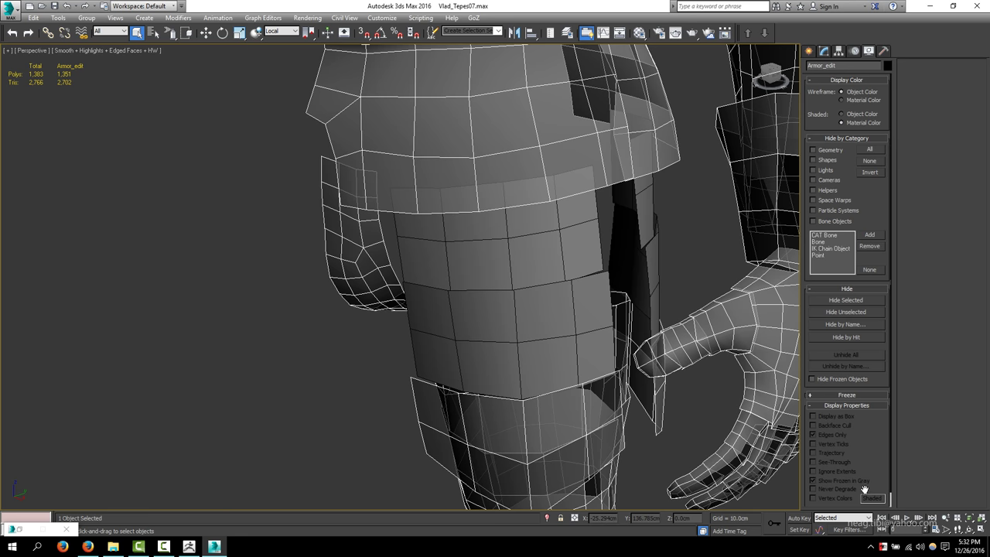
# Step: Give Object001 a Shell modifier with 0.8cm inner and 0 outer thickness
pyautogui.click(580, 202)
pyautogui.moveTo(550, 143)
pyautogui.keyDown('alt'); pyautogui.mouseDown(button='middle')
pyautogui.moveTo(484, 283)
pyautogui.moveTo(433, 255)
pyautogui.mouseUp(button='middle'); pyautogui.keyUp('alt')
pyautogui.click(827, 117)
pyautogui.moveTo(880, 273)
pyautogui.mouseDown()
pyautogui.moveTo(880, 263)
pyautogui.moveTo(880, 298)
pyautogui.mouseUp()
pyautogui.scroll(3, 303, 288)
# Step: Add an Edit Poly above the Shell and select the plate's thin side strip polygons
pyautogui.keyDown('alt'); pyautogui.moveTo(304, 288); pyautogui.dragTo(333, 255, button='middle'); pyautogui.keyUp('alt')
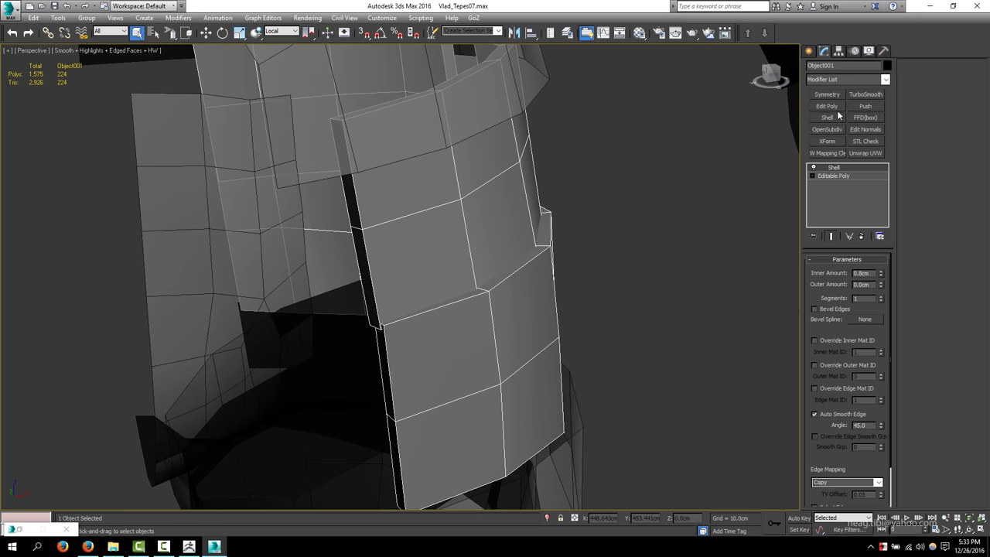
pyautogui.click(827, 106)
pyautogui.press('4')
pyautogui.click(387, 343)
pyautogui.keyDown('ctrl'); pyautogui.click(350, 183); pyautogui.keyUp('ctrl')
pyautogui.keyDown('alt'); pyautogui.moveTo(350, 183); pyautogui.dragTo(433, 255, button='middle'); pyautogui.keyUp('alt')
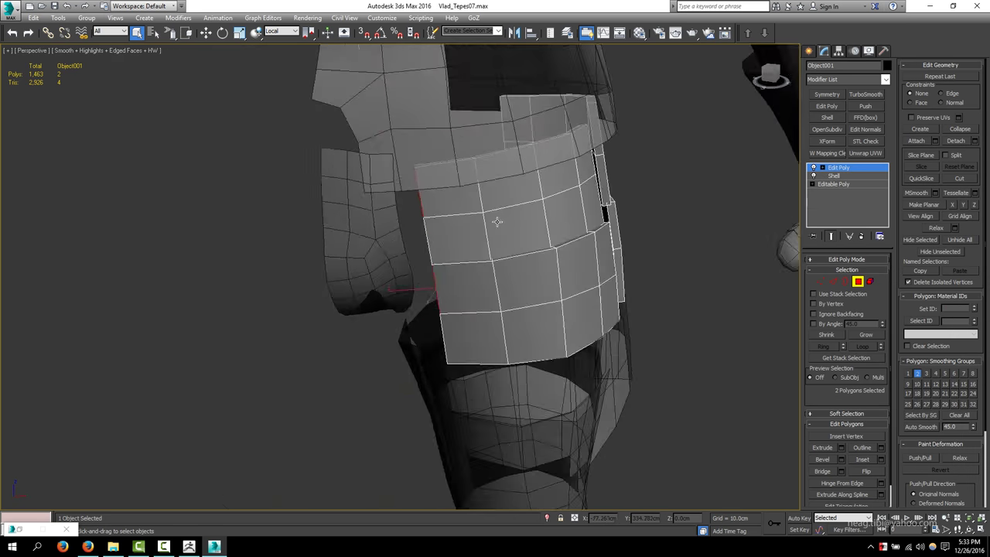
pyautogui.scroll(3, 472, 292)
pyautogui.keyDown('ctrl'); pyautogui.click(512, 203); pyautogui.keyUp('ctrl')
pyautogui.keyDown('alt'); pyautogui.moveTo(511, 202); pyautogui.dragTo(695, 148, button='middle'); pyautogui.keyUp('alt')
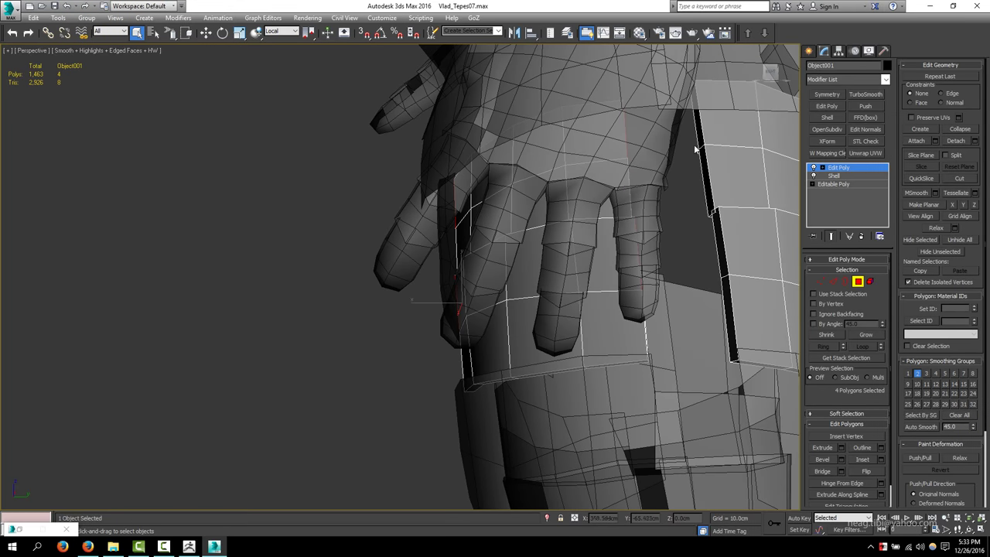
pyautogui.keyDown('alt'); pyautogui.moveTo(719, 236); pyautogui.dragTo(436, 269, button='middle'); pyautogui.keyUp('alt')
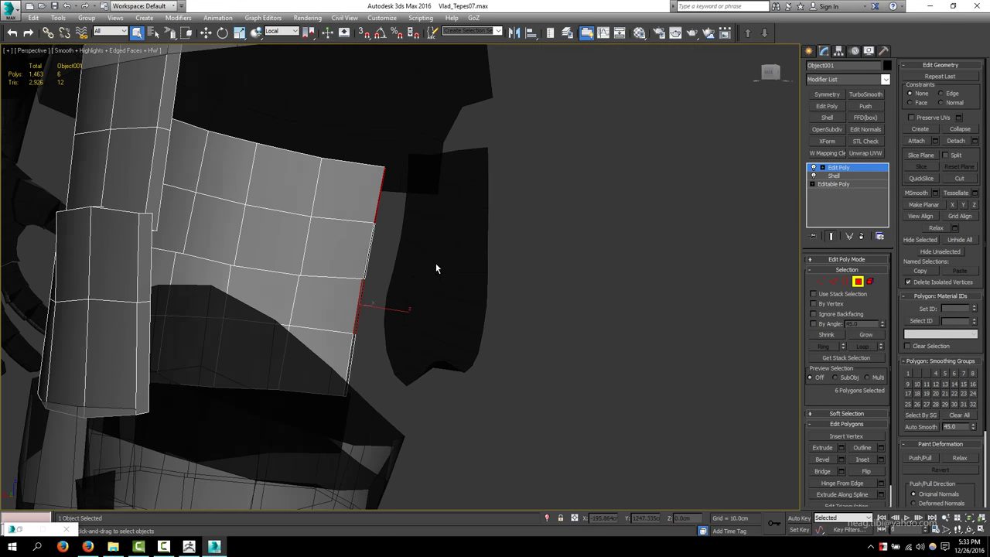
pyautogui.keyDown('ctrl'); pyautogui.click(157, 184); pyautogui.keyUp('ctrl')
pyautogui.keyDown('alt'); pyautogui.moveTo(157, 184); pyautogui.dragTo(298, 232, button='middle'); pyautogui.keyUp('alt')
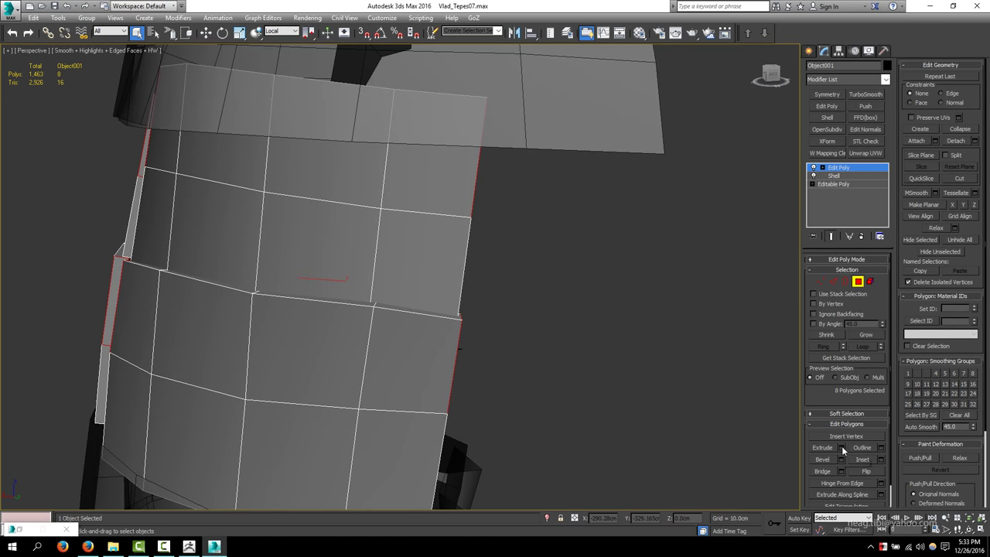
# Step: Extrude the side strips 1.605cm, isolate the plate with Alt+Q, and add another Edit Poly
pyautogui.click(841, 447)
pyautogui.moveTo(409, 239); pyautogui.dragTo(412, 230)
pyautogui.click(406, 254)
pyautogui.moveTo(404, 257)
pyautogui.keyDown('alt'); pyautogui.mouseDown(button='middle')
pyautogui.moveTo(356, 257)
pyautogui.moveTo(430, 257)
pyautogui.moveTo(389, 201)
pyautogui.moveTo(433, 208)
pyautogui.mouseUp(button='middle'); pyautogui.keyUp('alt')
pyautogui.hotkey('alt', 'q')
pyautogui.click(829, 108)
pyautogui.keyDown('alt'); pyautogui.moveTo(519, 295); pyautogui.dragTo(513, 280, button='middle'); pyautogui.keyUp('alt')
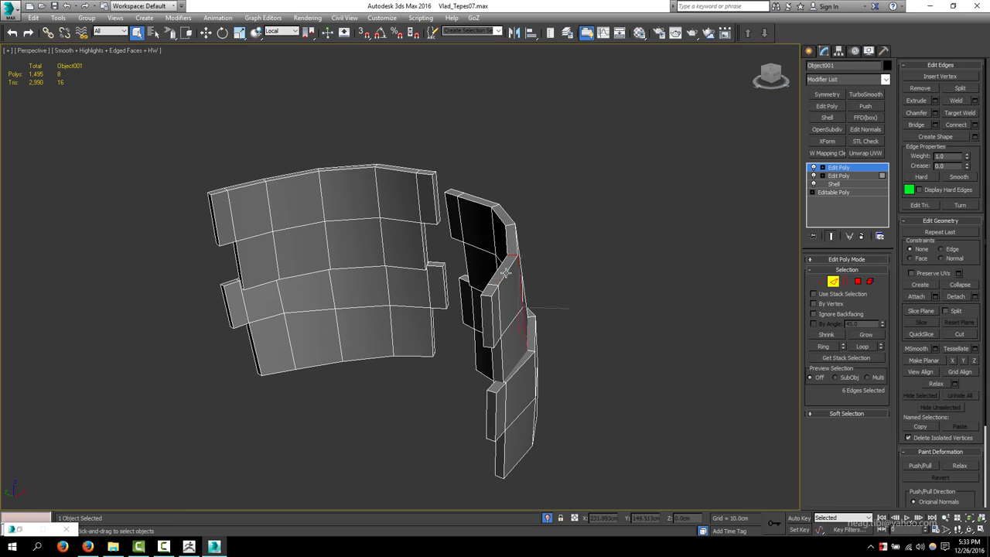
pyautogui.press('4')
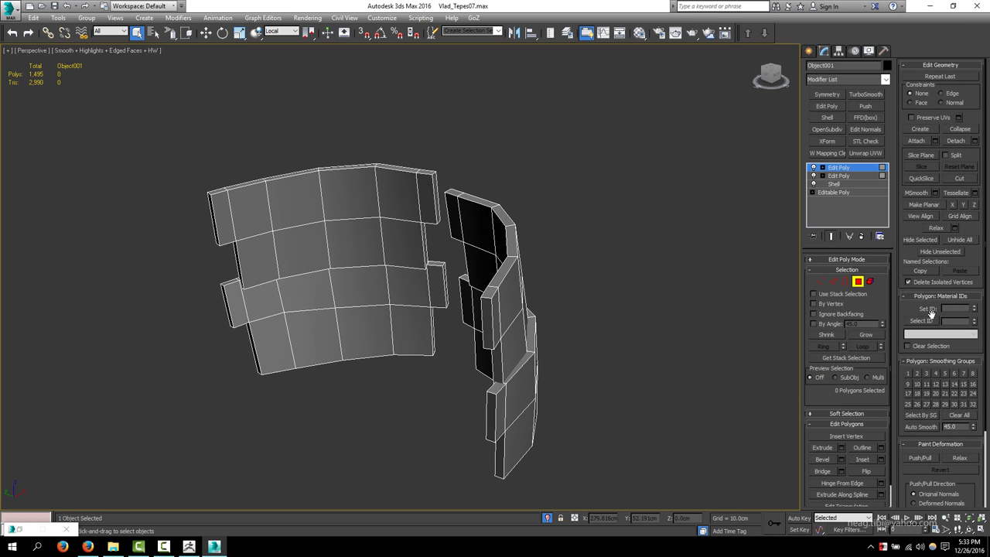
pyautogui.keyDown('alt'); pyautogui.moveTo(588, 280); pyautogui.dragTo(599, 277, button='middle'); pyautogui.keyUp('alt')
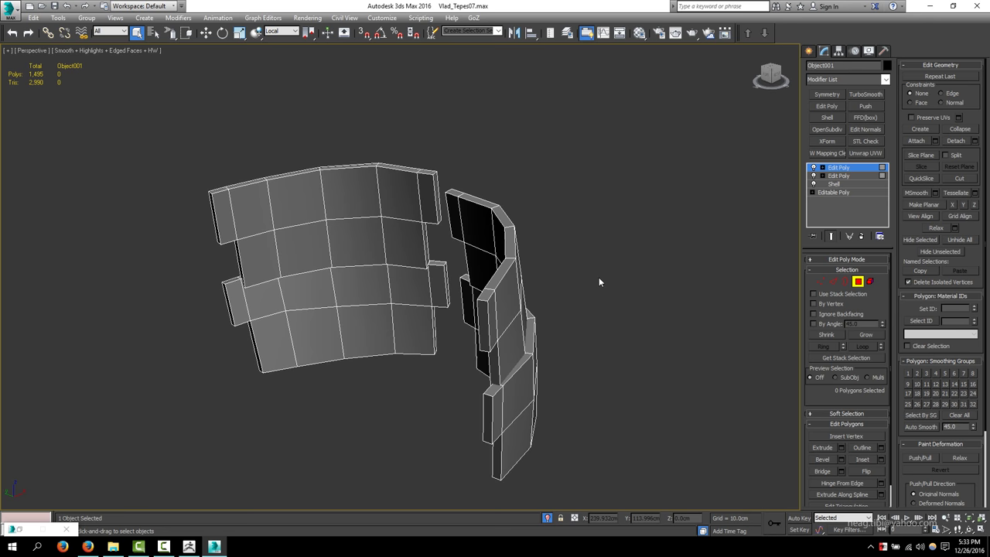
pyautogui.click(925, 416)
pyautogui.click(438, 253)
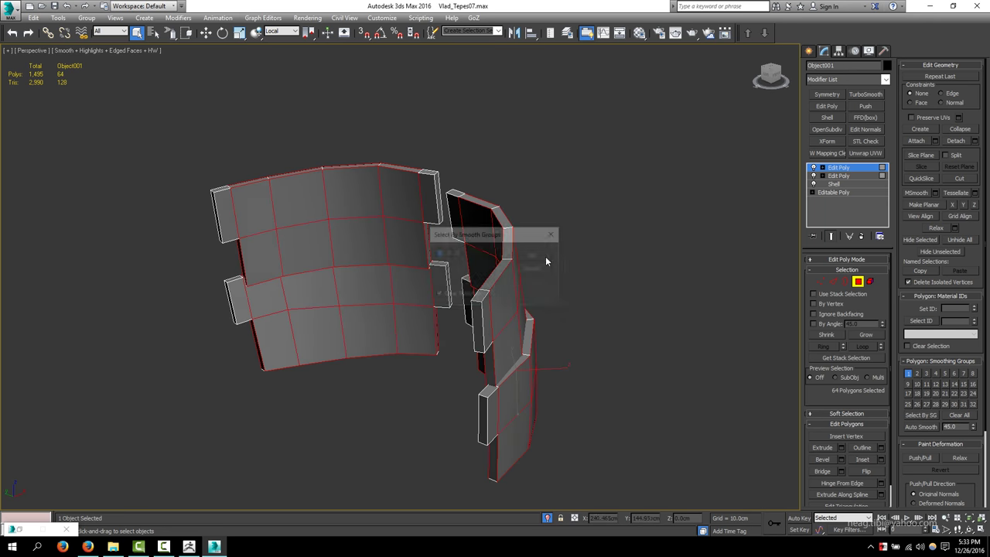
pyautogui.click(533, 255)
pyautogui.moveTo(514, 264)
pyautogui.keyDown('alt'); pyautogui.mouseDown(button='middle')
pyautogui.moveTo(317, 278)
pyautogui.moveTo(474, 272)
pyautogui.moveTo(658, 238)
pyautogui.moveTo(561, 362)
pyautogui.mouseUp(button='middle'); pyautogui.keyUp('alt')
pyautogui.press('5')
# Step: Switch the viewport to wireframe and connect the two selected vertices with a new edge
pyautogui.scroll(5, 562, 363)
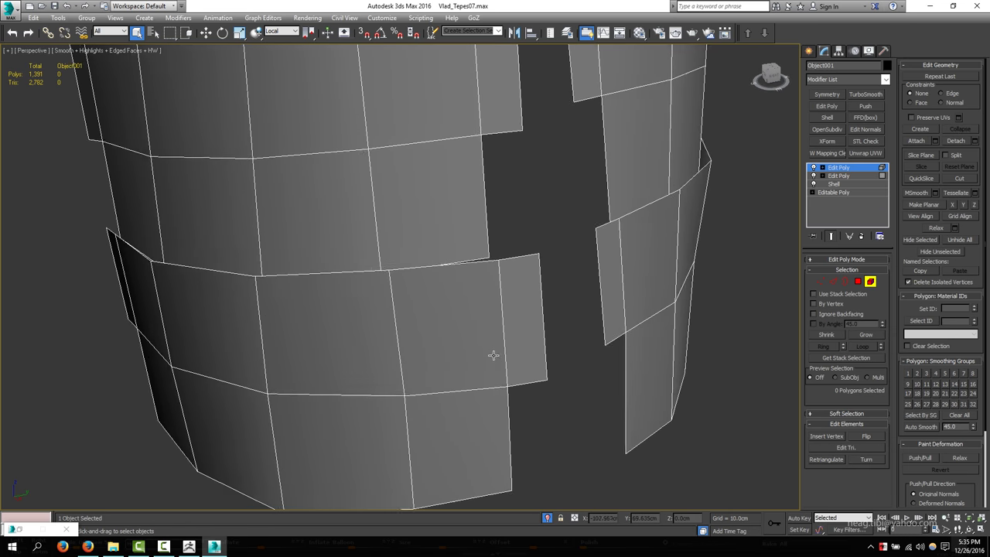
pyautogui.press('1')
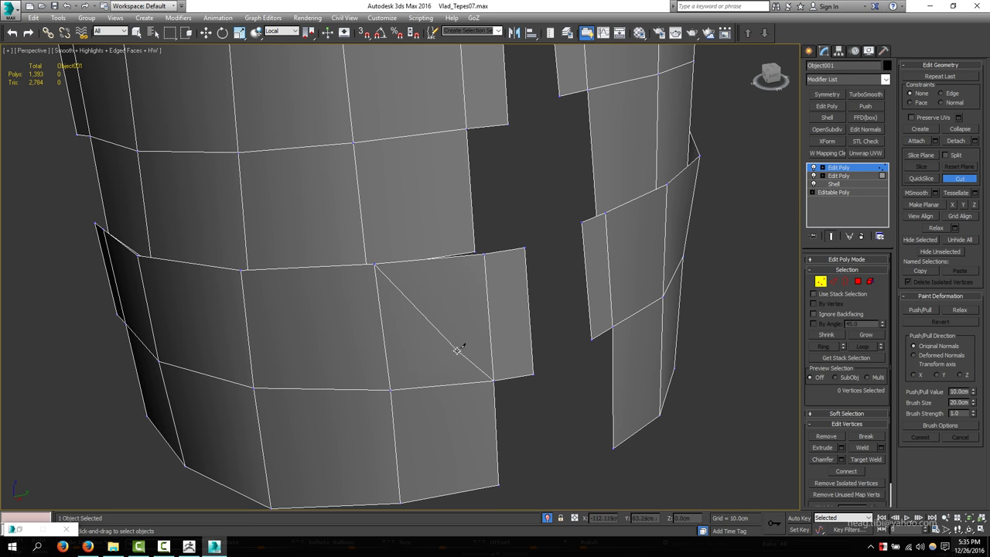
pyautogui.moveTo(456, 374); pyautogui.dragTo(464, 315, button='middle')
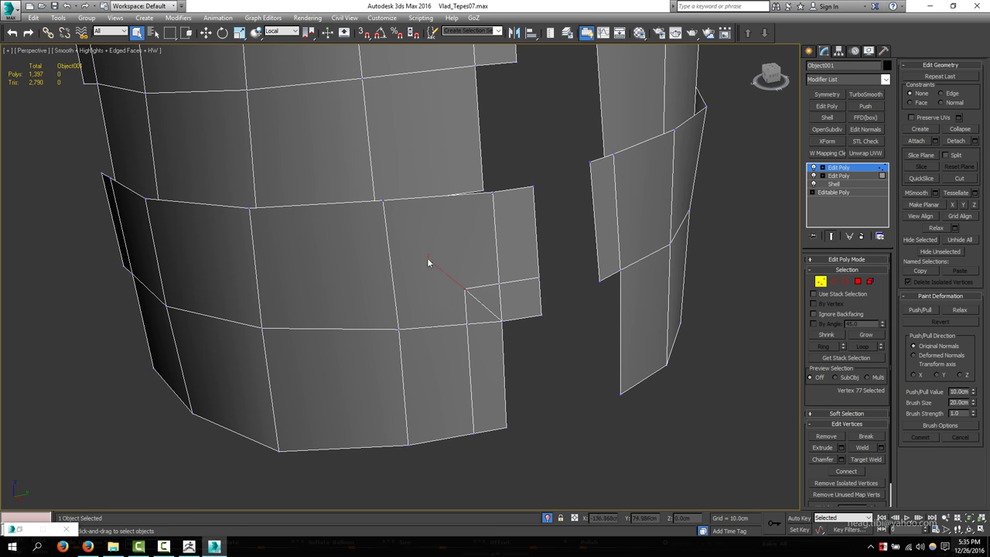
pyautogui.press('F3')
pyautogui.hotkey('ctrl', 'shift', 'e')
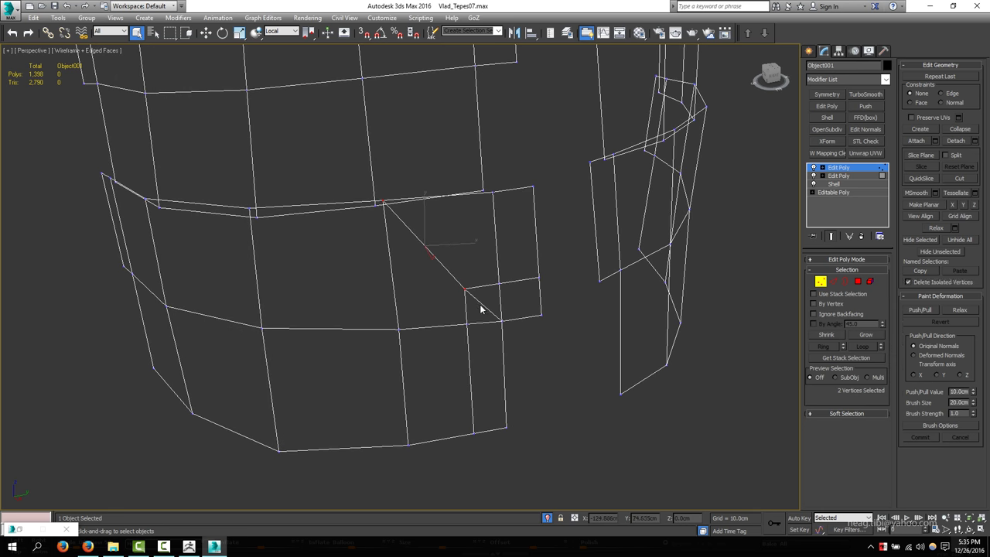
pyautogui.press('1')
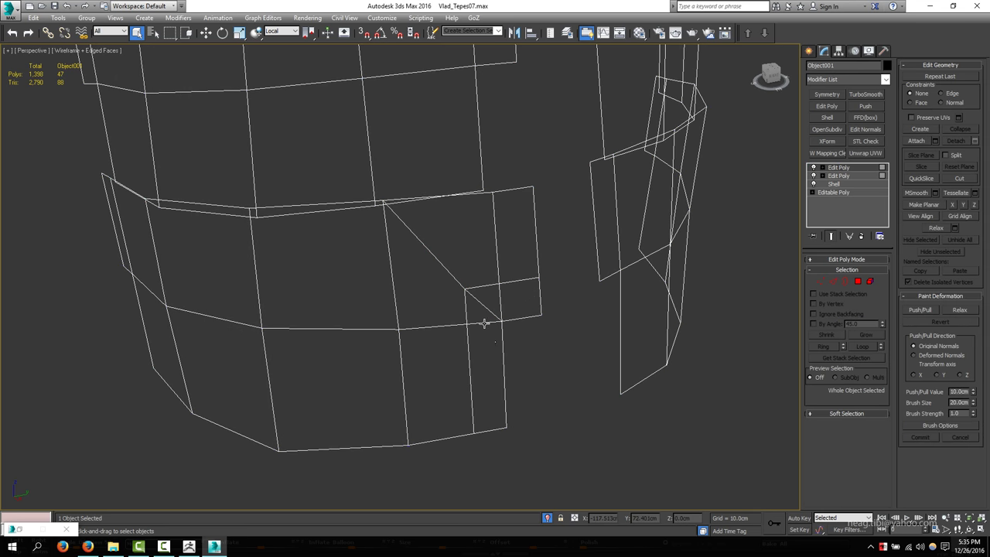
# Step: Cut new diagonal edges across the thigh plate's panels
pyautogui.hotkey('alt', 'c')
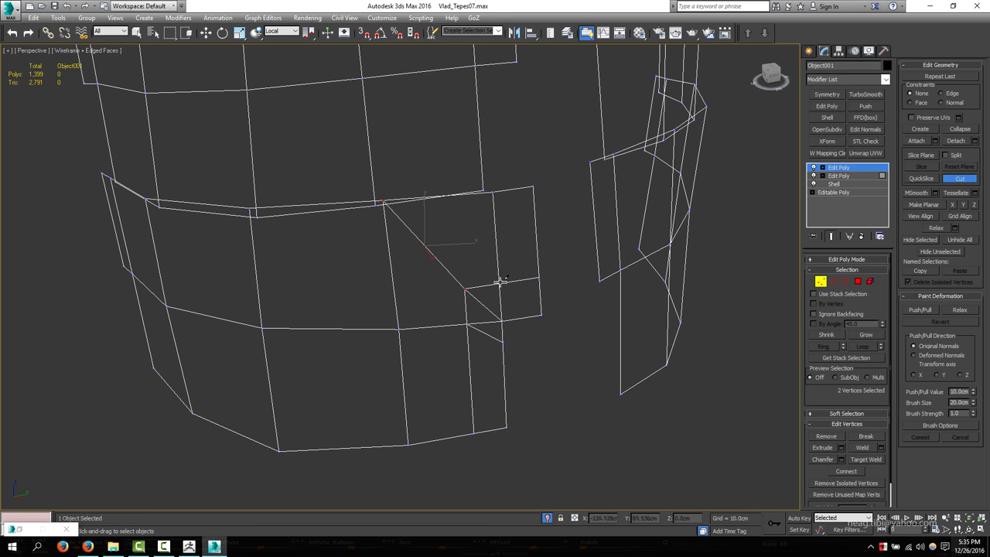
pyautogui.moveTo(508, 317)
pyautogui.keyDown('alt'); pyautogui.mouseDown(button='middle')
pyautogui.moveTo(515, 356)
pyautogui.moveTo(373, 308)
pyautogui.moveTo(407, 347)
pyautogui.mouseUp(button='middle'); pyautogui.keyUp('alt')
pyautogui.rightClick(515, 356)
pyautogui.press('2')
pyautogui.press('1')
pyautogui.hotkey('alt', 'c')
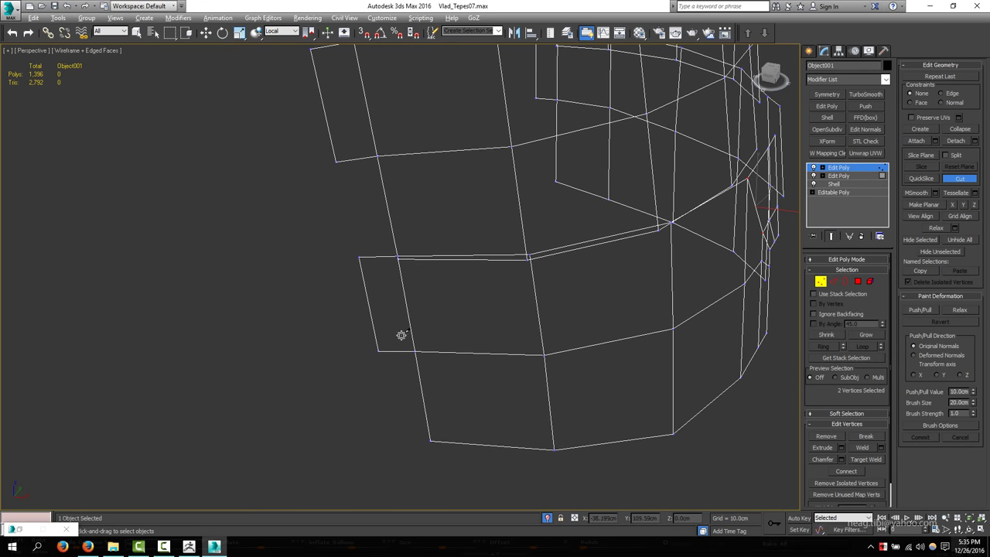
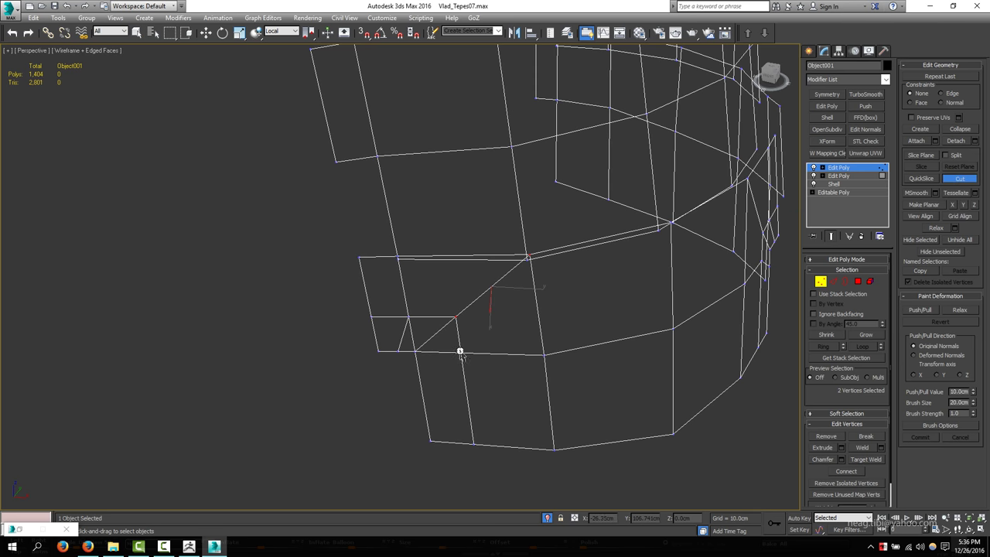
# Step: Cut extra edges across the Object001 thigh plate panels, then exit Isolate Selection to show the character
pyautogui.press('2')
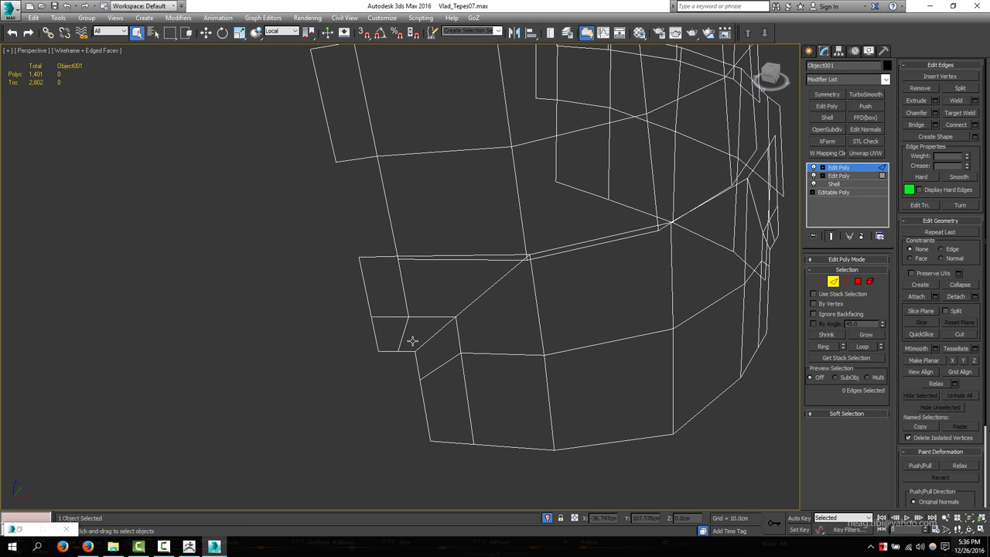
pyautogui.scroll(-5, 412, 341)
pyautogui.moveTo(360, 309)
pyautogui.keyDown('alt'); pyautogui.mouseDown(button='middle')
pyautogui.moveTo(320, 301)
pyautogui.moveTo(345, 302)
pyautogui.moveTo(320, 289)
pyautogui.mouseUp(button='middle'); pyautogui.keyUp('alt')
pyautogui.scroll(3, 308, 256)
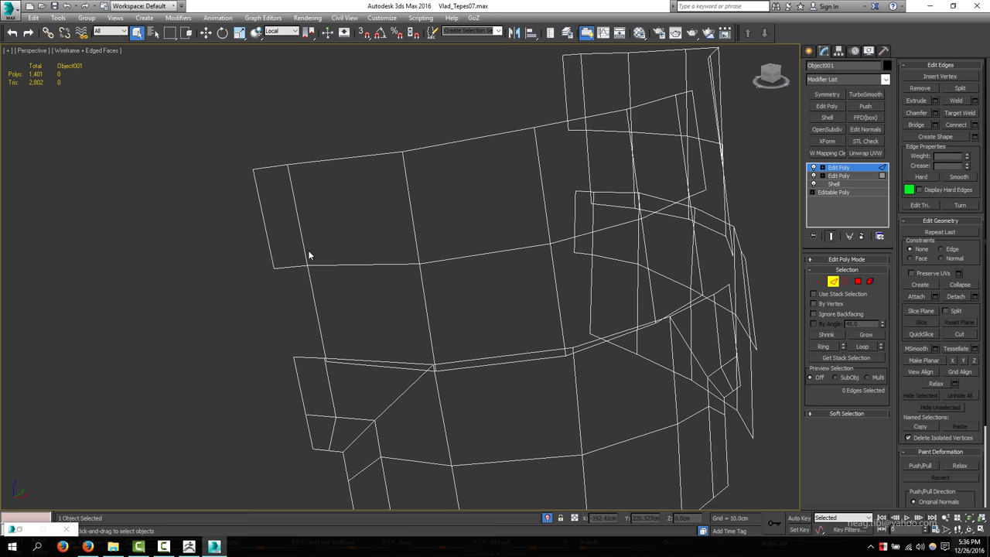
pyautogui.press('1')
pyautogui.hotkey('alt', 'c')
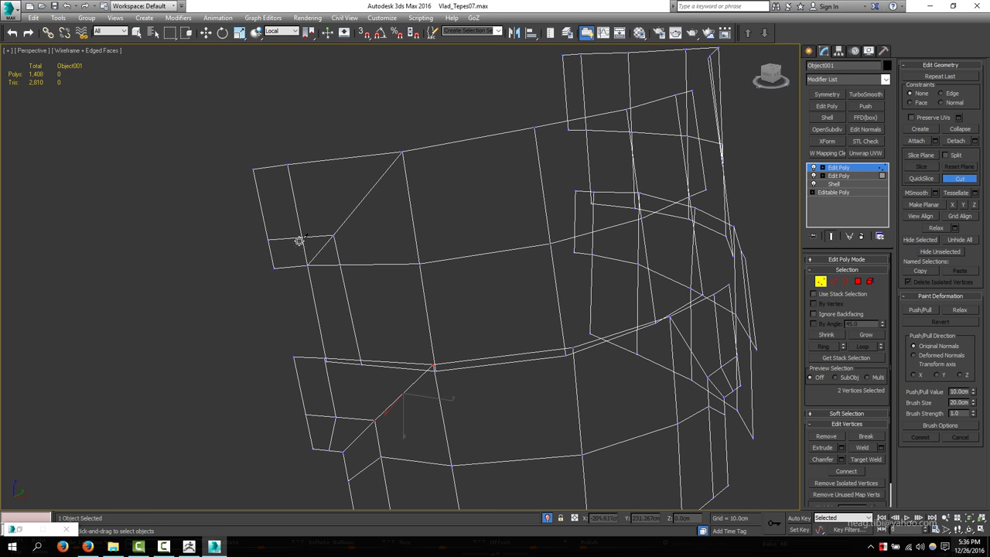
pyautogui.press('2')
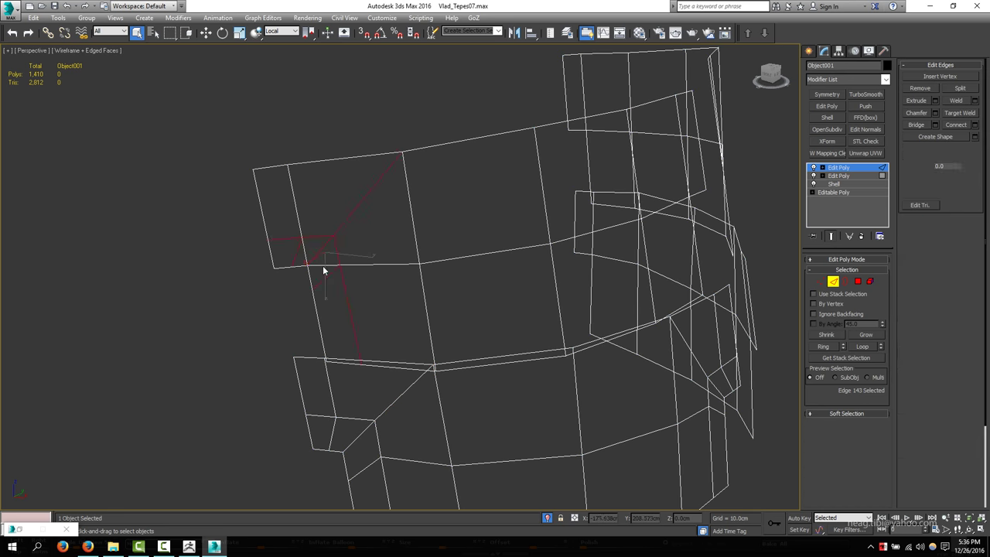
pyautogui.click(307, 255)
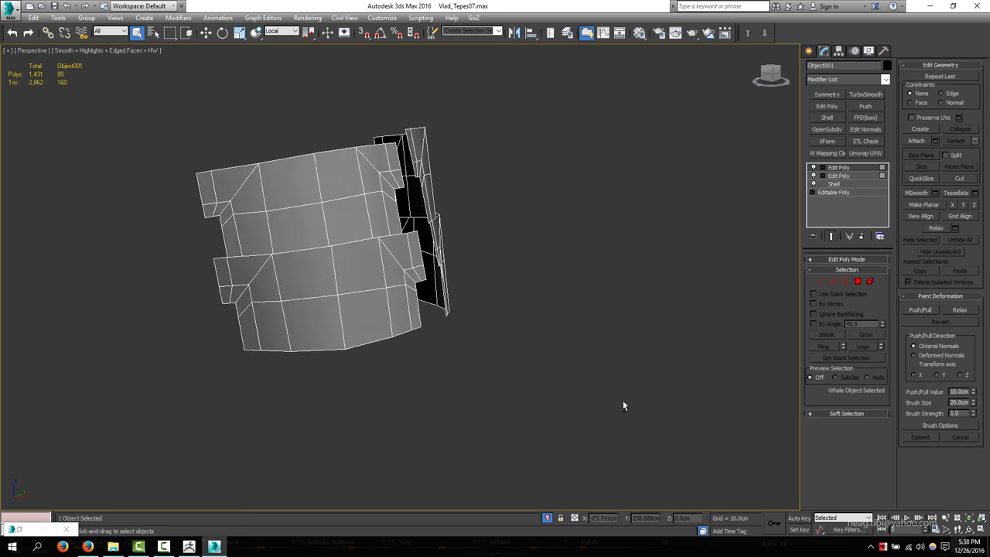
pyautogui.hotkey('alt', 'q')
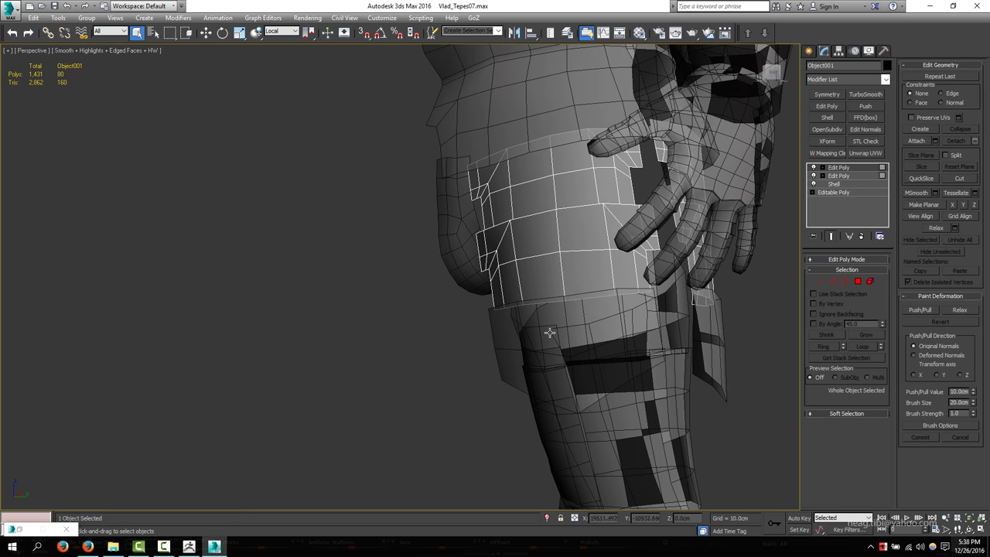
# Step: Assign the armour material to Object001 from the Material Editor
pyautogui.click(548, 333)
pyautogui.press('m')
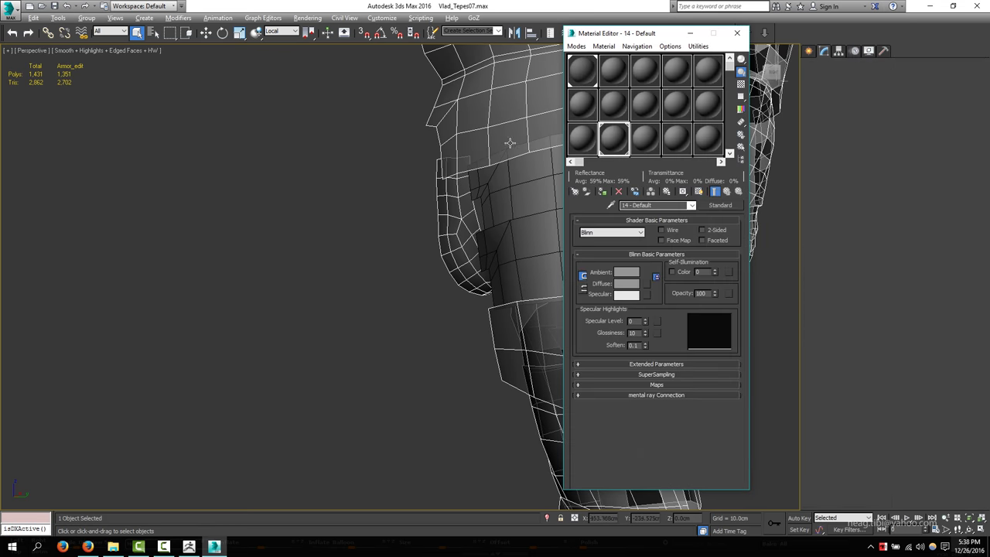
pyautogui.click(604, 191)
pyautogui.click(502, 310)
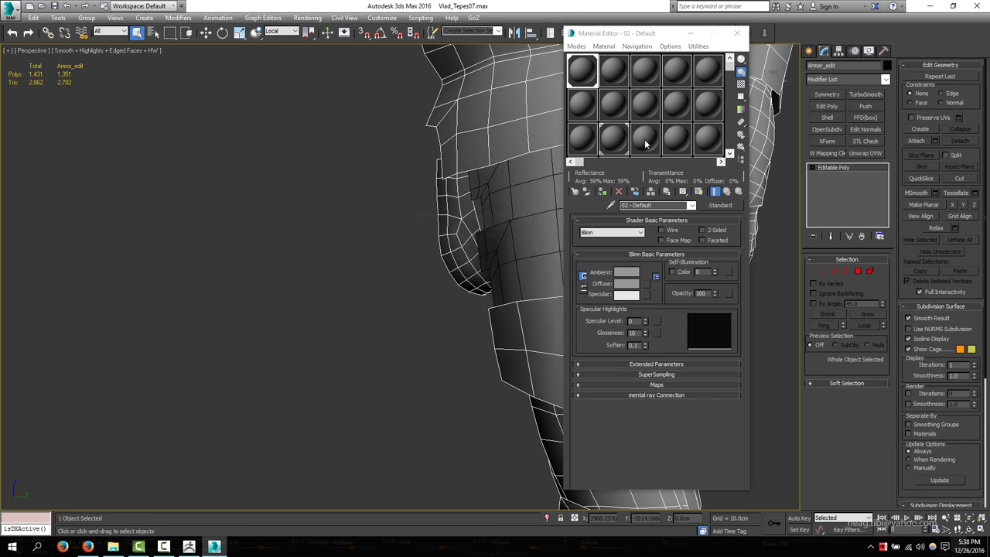
pyautogui.keyDown('alt'); pyautogui.moveTo(524, 295); pyautogui.dragTo(587, 279, button='middle'); pyautogui.keyUp('alt')
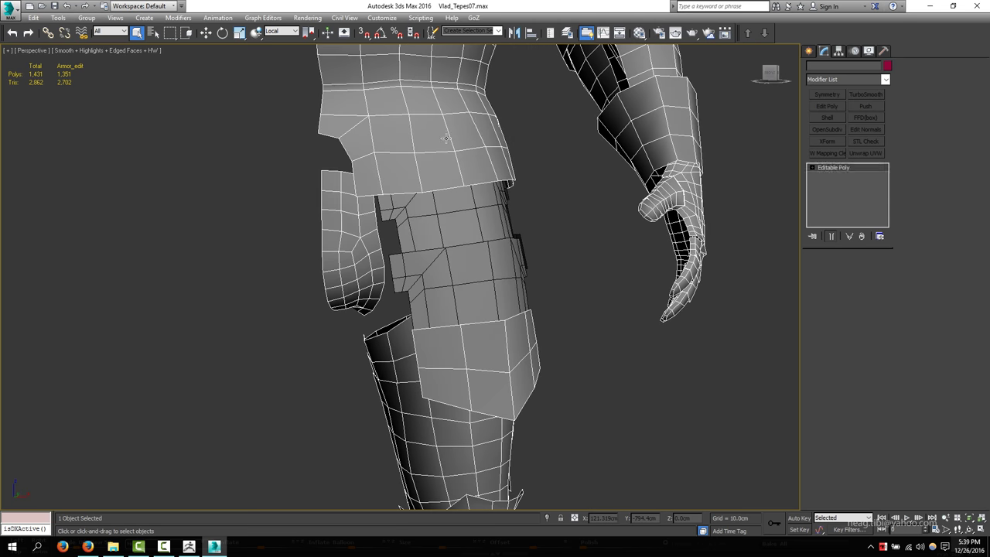
# Step: Attach Object001 into Armor_edit, bringing it to 1,431 polygons
pyautogui.click(423, 227)
pyautogui.click(549, 260)
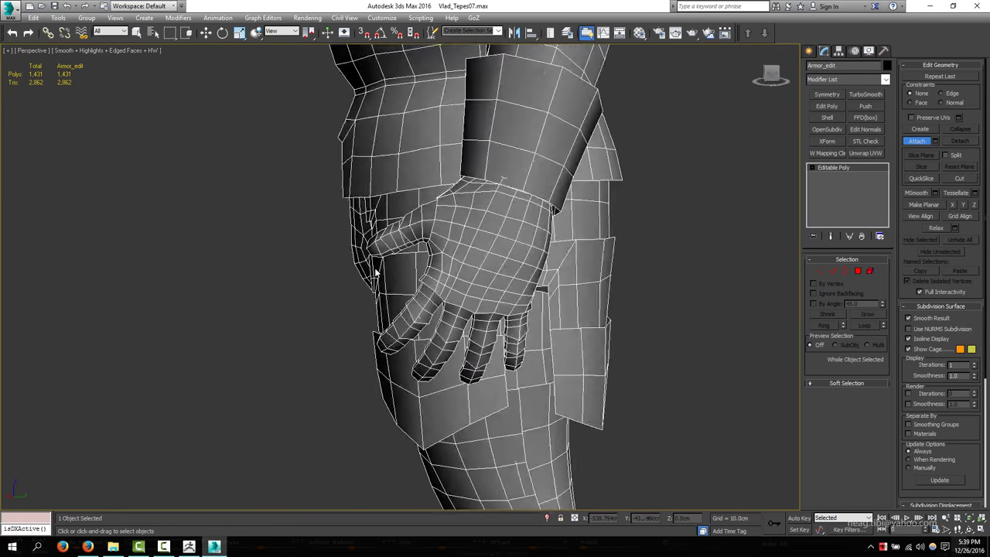
pyautogui.keyDown('alt'); pyautogui.moveTo(549, 261); pyautogui.dragTo(594, 321, button='middle'); pyautogui.keyUp('alt')
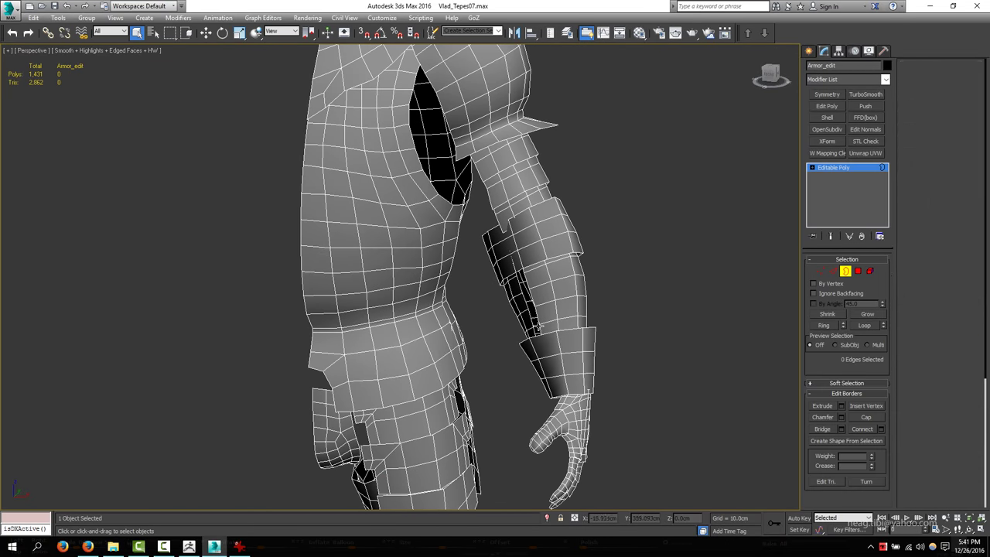
# Step: Cap the forearm cuff's open border and extrude the cap polygon about 5.5 cm
pyautogui.click(858, 418)
pyautogui.scroll(3, 607, 332)
pyautogui.press('4')
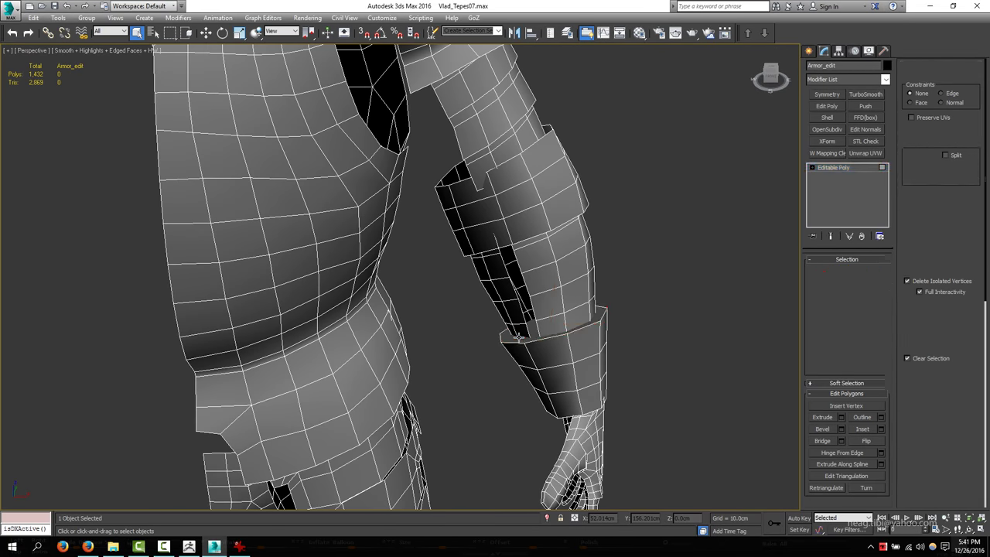
pyautogui.keyDown('alt'); pyautogui.moveTo(603, 420); pyautogui.dragTo(638, 305, button='middle'); pyautogui.keyUp('alt')
pyautogui.click(841, 417)
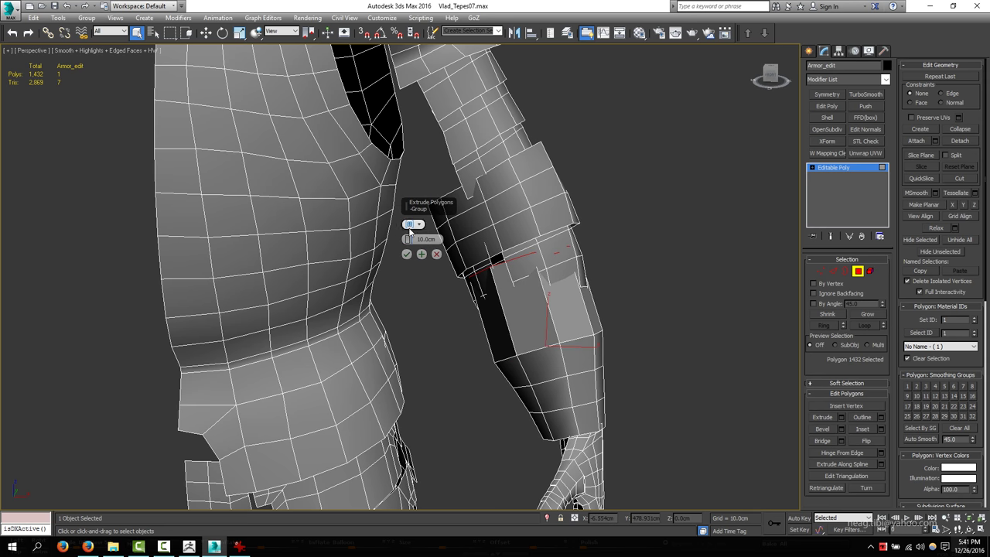
pyautogui.moveTo(409, 239); pyautogui.dragTo(414, 262)
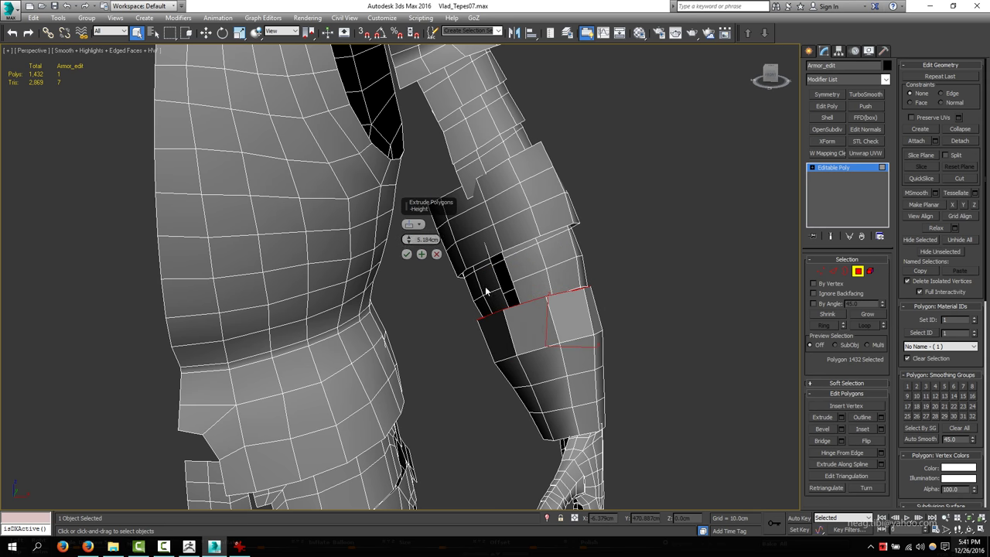
# Step: Scale down the cuff's end polygon, delete the cap, and select vertices around the cuff edge
pyautogui.scroll(-8, 486, 290)
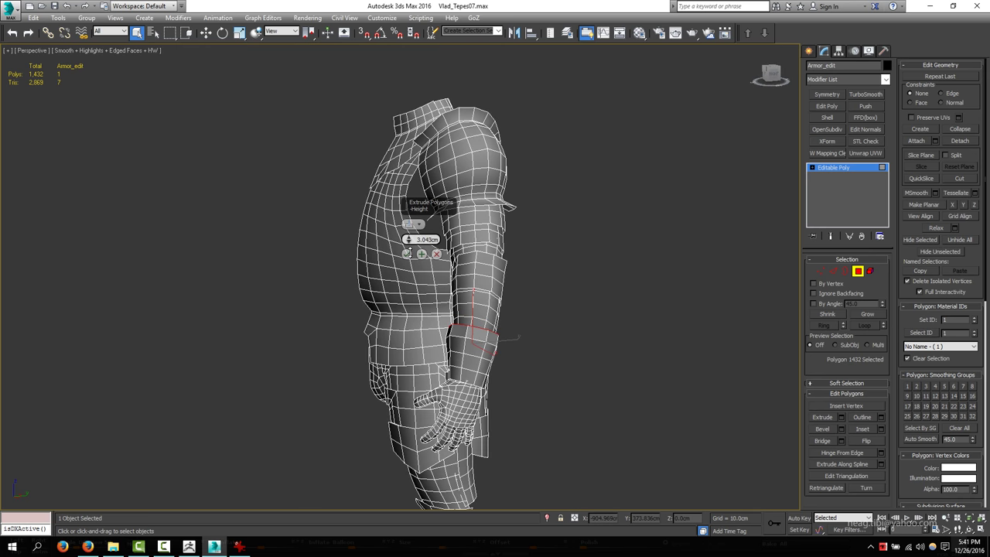
pyautogui.scroll(5, 464, 325)
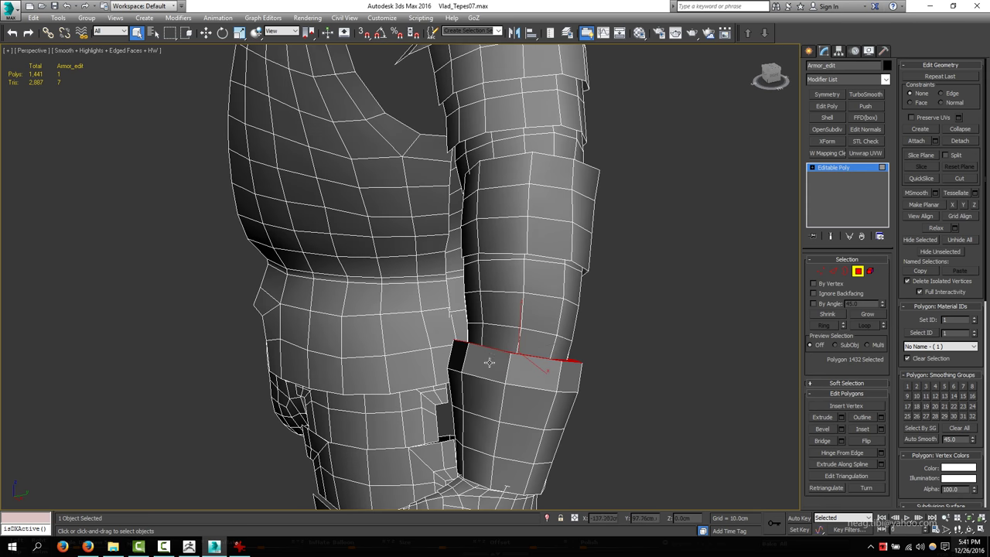
pyautogui.press('r')
pyautogui.keyDown('alt'); pyautogui.moveTo(501, 348); pyautogui.dragTo(464, 332, button='middle'); pyautogui.keyUp('alt')
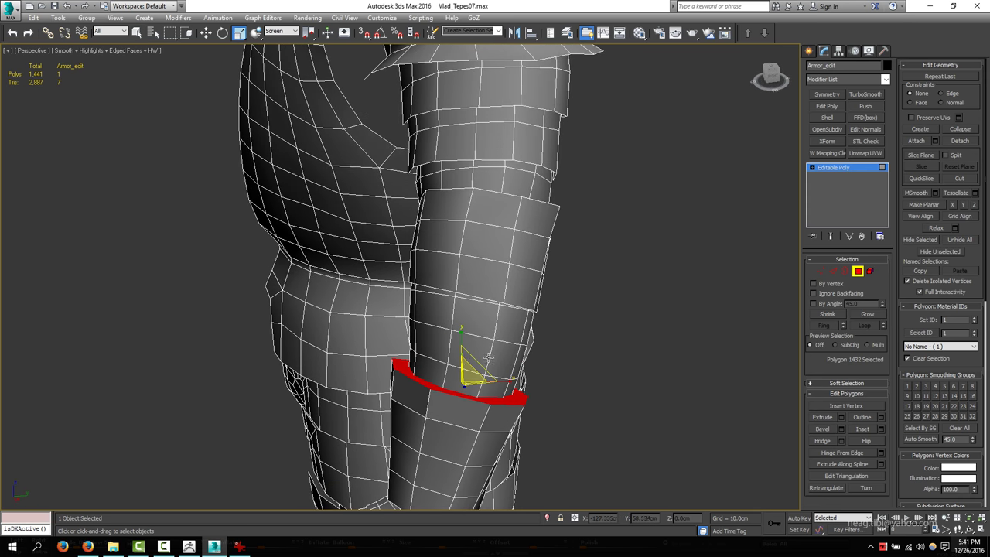
pyautogui.press('Delete')
pyautogui.press('4')
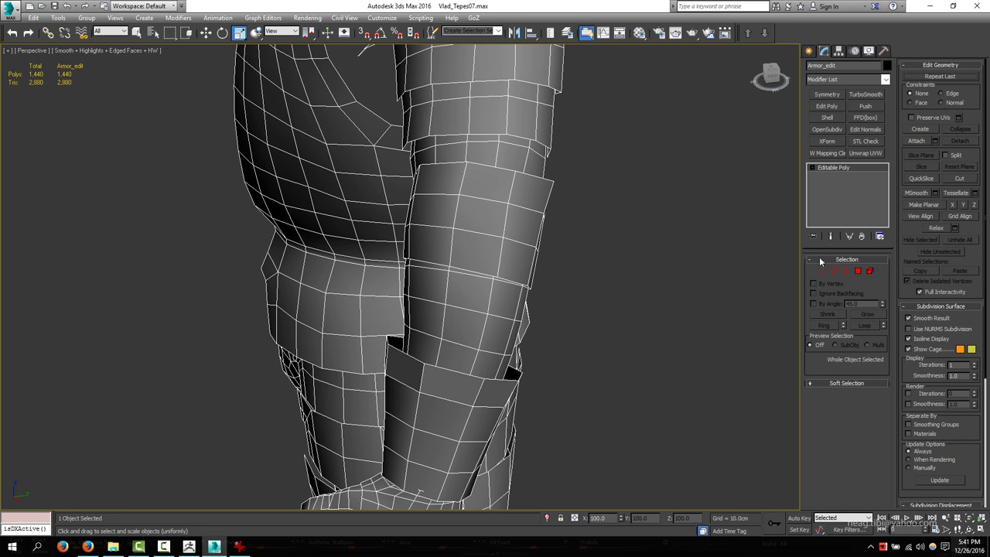
pyautogui.press('4')
pyautogui.press('1')
pyautogui.moveTo(433, 348)
pyautogui.keyDown('alt'); pyautogui.mouseDown(button='middle')
pyautogui.moveTo(279, 289)
pyautogui.moveTo(286, 273)
pyautogui.moveTo(293, 282)
pyautogui.moveTo(224, 275)
pyautogui.moveTo(332, 289)
pyautogui.moveTo(422, 336)
pyautogui.moveTo(350, 352)
pyautogui.moveTo(343, 348)
pyautogui.moveTo(364, 306)
pyautogui.moveTo(655, 270)
pyautogui.mouseUp(button='middle'); pyautogui.keyUp('alt')
# Step: Select an edge loop on the upper leg plate and push it in by -0.15 cm
pyautogui.press('2')
pyautogui.doubleClick(384, 303)
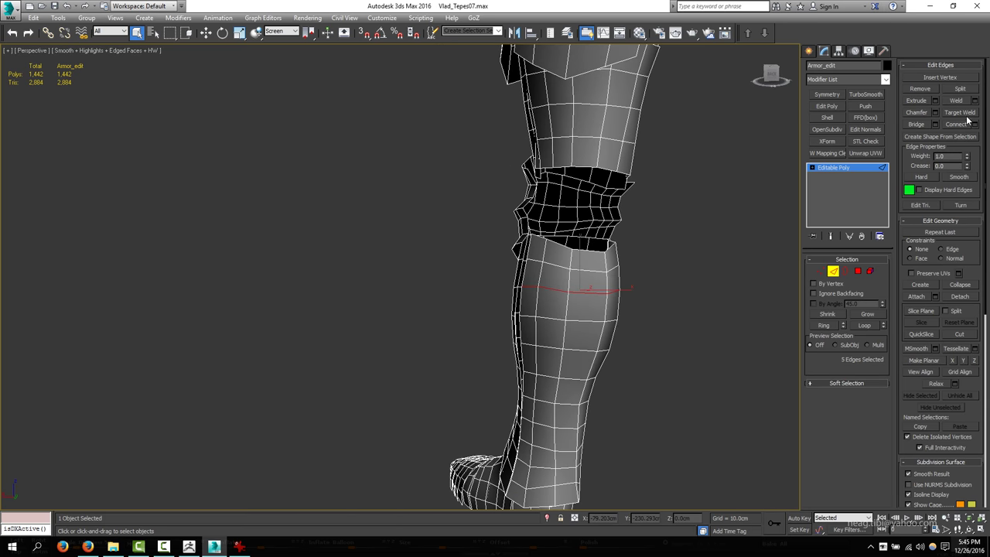
pyautogui.scroll(2, 561, 267)
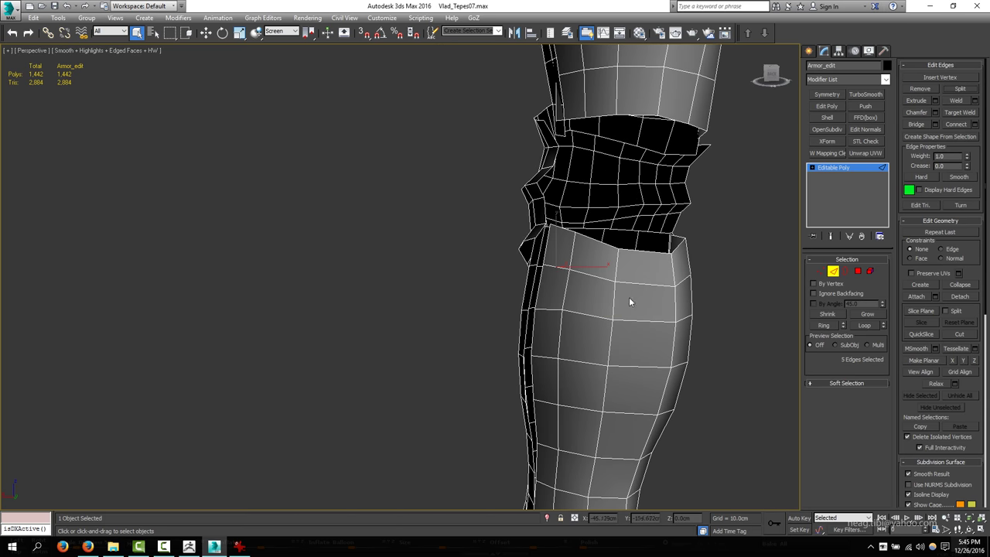
pyautogui.scroll(1, 629, 301)
pyautogui.scroll(2, 508, 249)
pyautogui.keyDown('alt'); pyautogui.moveTo(570, 320); pyautogui.dragTo(570, 331, button='middle'); pyautogui.keyUp('alt')
pyautogui.press('w')
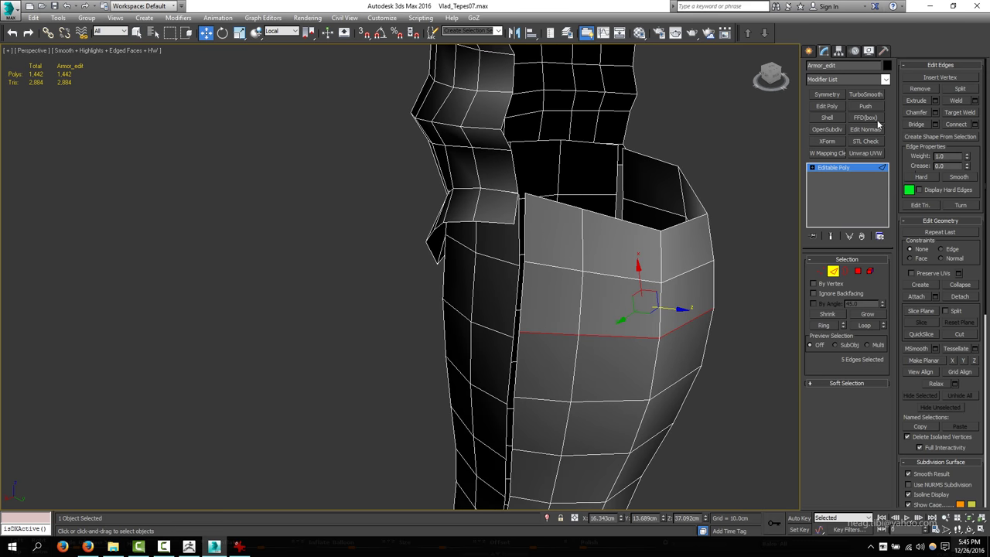
pyautogui.click(866, 106)
pyautogui.moveTo(678, 276); pyautogui.dragTo(657, 275, button='middle')
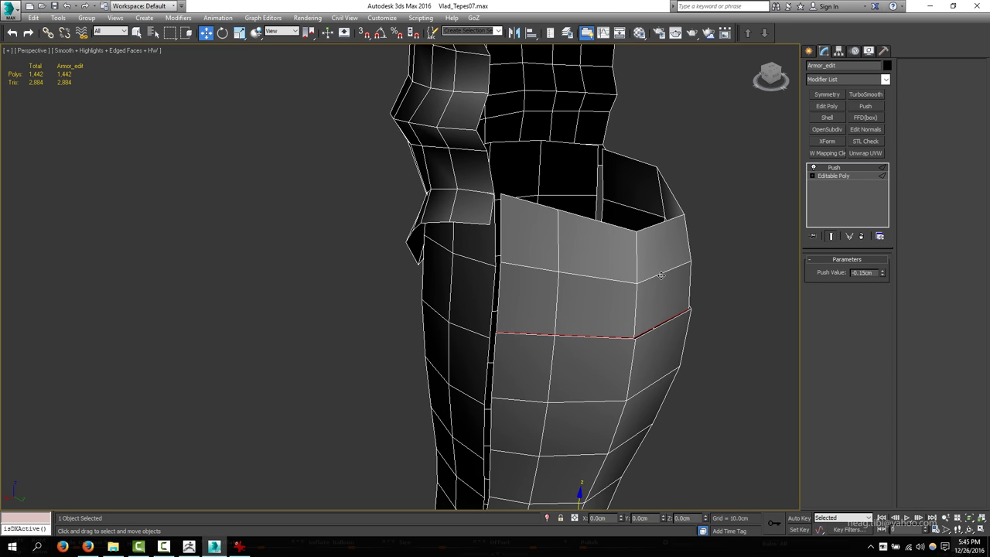
# Step: Add Edit Poly, push the upper edge loop out by 0.11 cm, and stack another Edit Poly
pyautogui.click(816, 106)
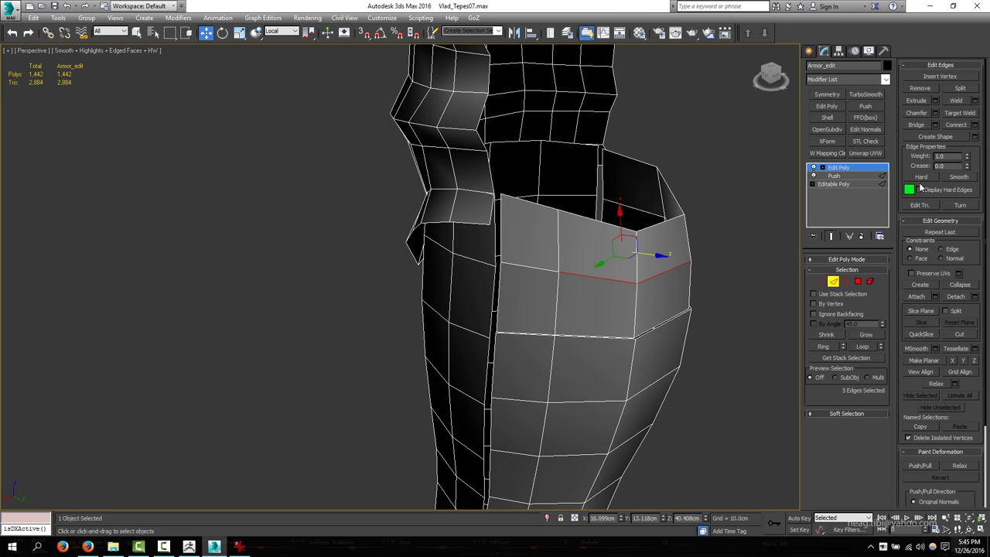
pyautogui.click(861, 108)
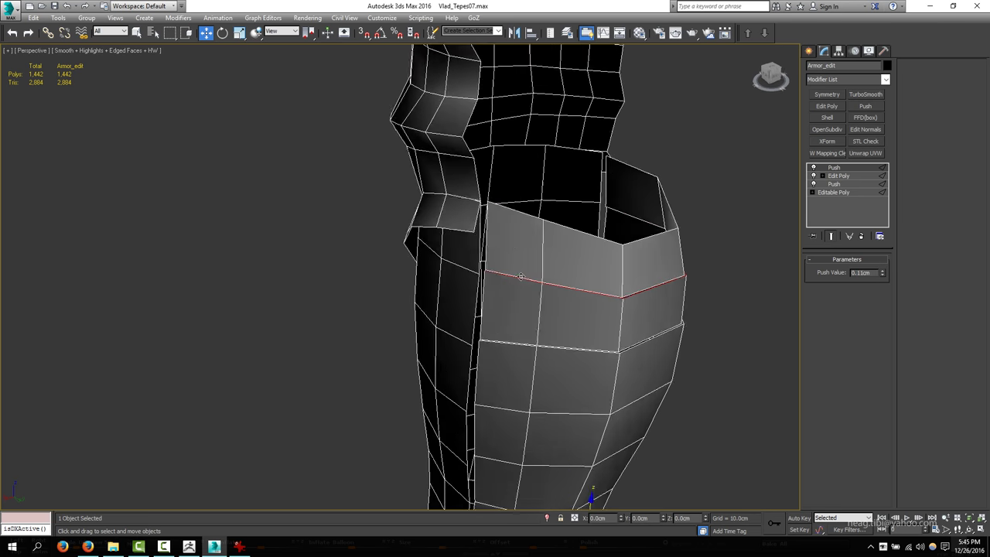
pyautogui.keyDown('alt'); pyautogui.moveTo(634, 309); pyautogui.dragTo(541, 309, button='middle'); pyautogui.keyUp('alt')
pyautogui.click(827, 106)
pyautogui.scroll(6, 567, 313)
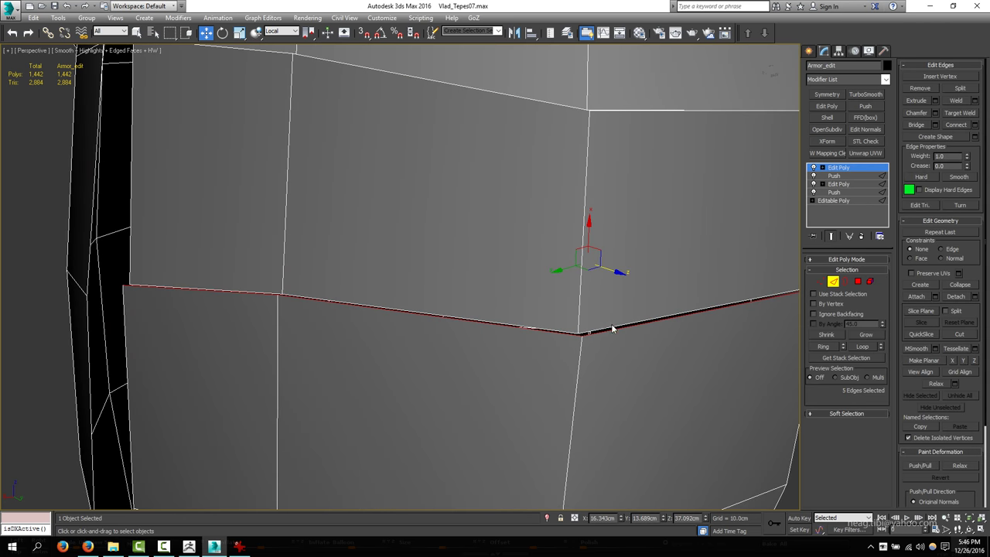
pyautogui.scroll(-6, 581, 331)
pyautogui.scroll(2, 479, 268)
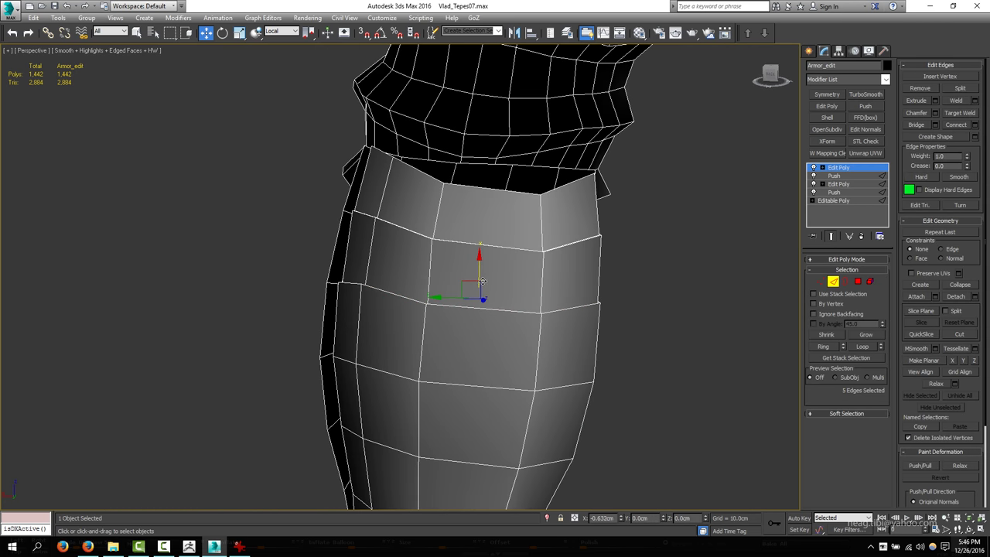
# Step: Check the ridges in wireframe and set the transform reference coordinate system to View
pyautogui.press('F3')
pyautogui.press('F3')
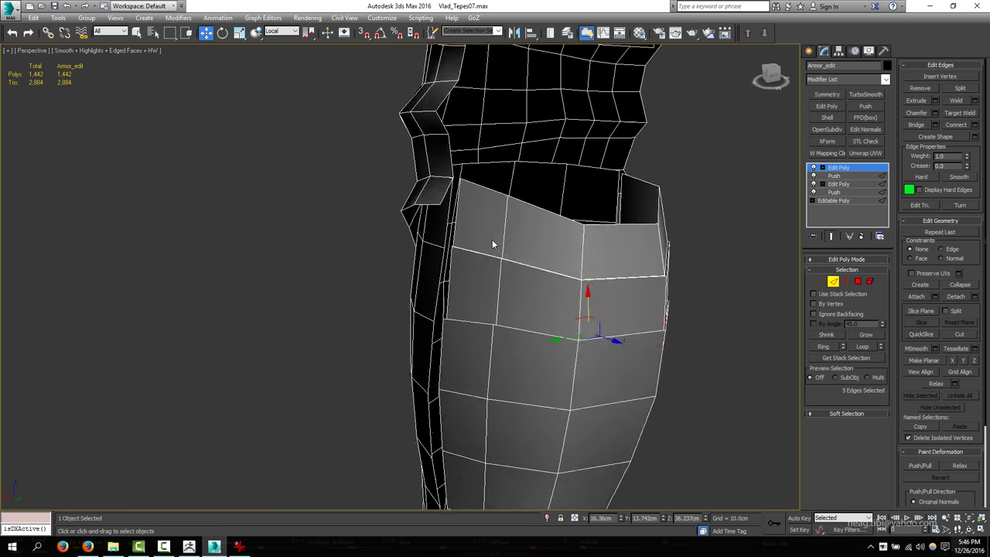
pyautogui.scroll(5, 492, 239)
pyautogui.scroll(2, 588, 215)
pyautogui.scroll(-4, 630, 405)
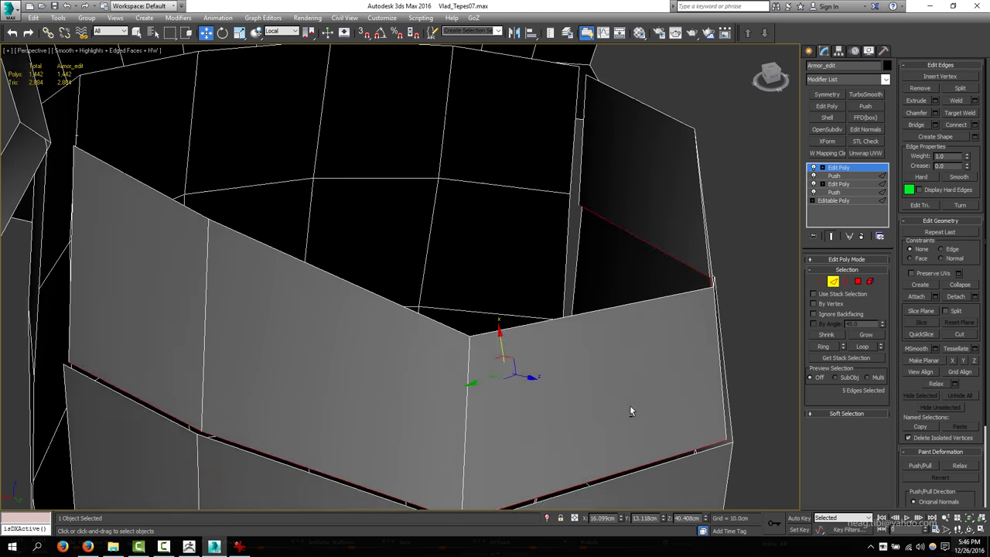
pyautogui.scroll(-2, 573, 287)
pyautogui.press('F3')
pyautogui.click(282, 31)
pyautogui.click(286, 41)
pyautogui.press('F3')
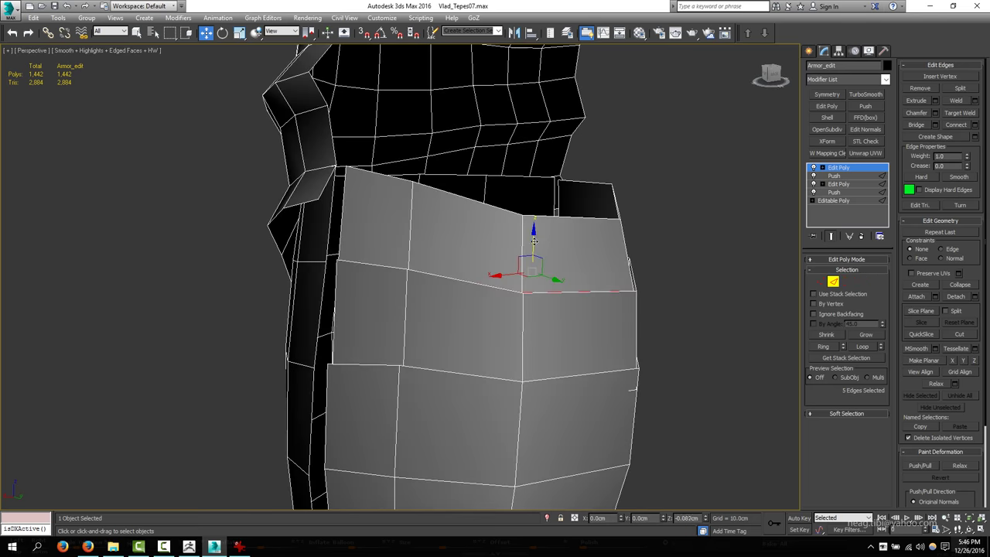
pyautogui.moveTo(536, 259)
pyautogui.keyDown('alt'); pyautogui.mouseDown(button='middle')
pyautogui.moveTo(482, 283)
pyautogui.moveTo(400, 266)
pyautogui.moveTo(549, 284)
pyautogui.moveTo(661, 268)
pyautogui.moveTo(308, 262)
pyautogui.moveTo(436, 370)
pyautogui.moveTo(513, 358)
pyautogui.moveTo(512, 254)
pyautogui.moveTo(634, 297)
pyautogui.mouseUp(button='middle'); pyautogui.keyUp('alt')
pyautogui.scroll(2, 512, 255)
# Step: Isolate the upper arm armour element and view it in wireframe
pyautogui.press('5')
pyautogui.scroll(2, 634, 297)
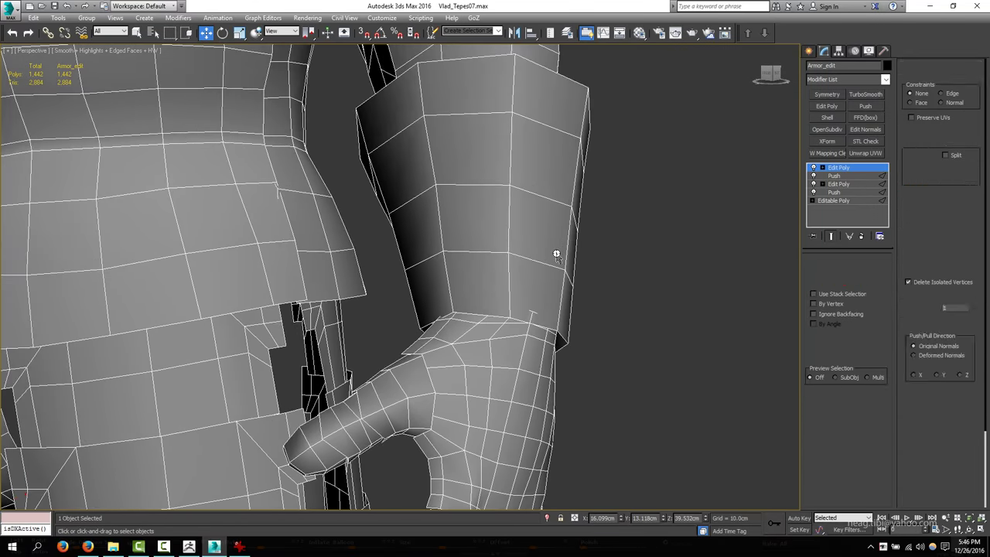
pyautogui.click(557, 254)
pyautogui.click(940, 251)
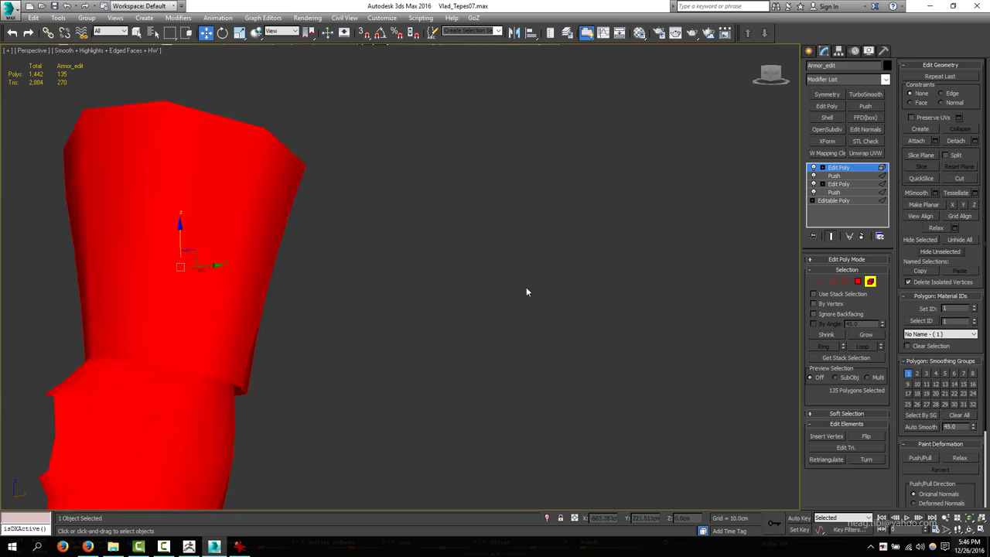
pyautogui.keyDown('alt'); pyautogui.moveTo(526, 287); pyautogui.dragTo(554, 313, button='middle'); pyautogui.keyUp('alt')
pyautogui.click(554, 312)
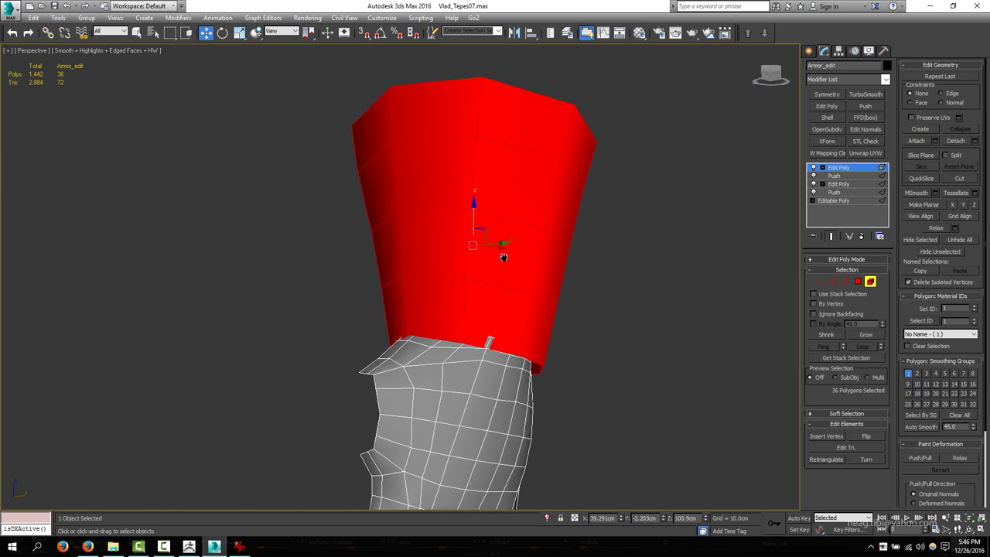
pyautogui.press('F3')
pyautogui.click(559, 272)
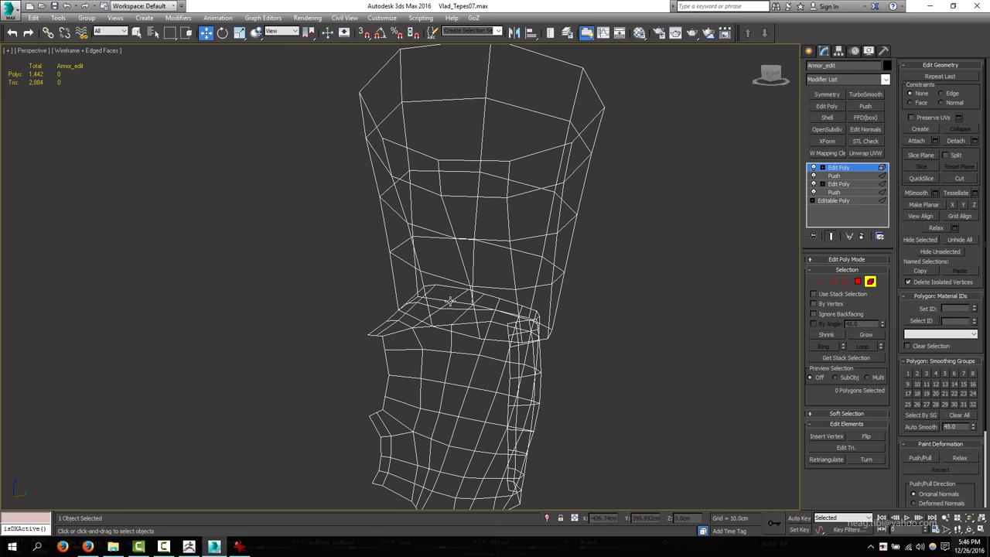
# Step: Reposition a vertex near the armour's lower edge
pyautogui.moveTo(450, 300); pyautogui.dragTo(487, 337, button='middle')
pyautogui.press('1')
pyautogui.click(515, 335)
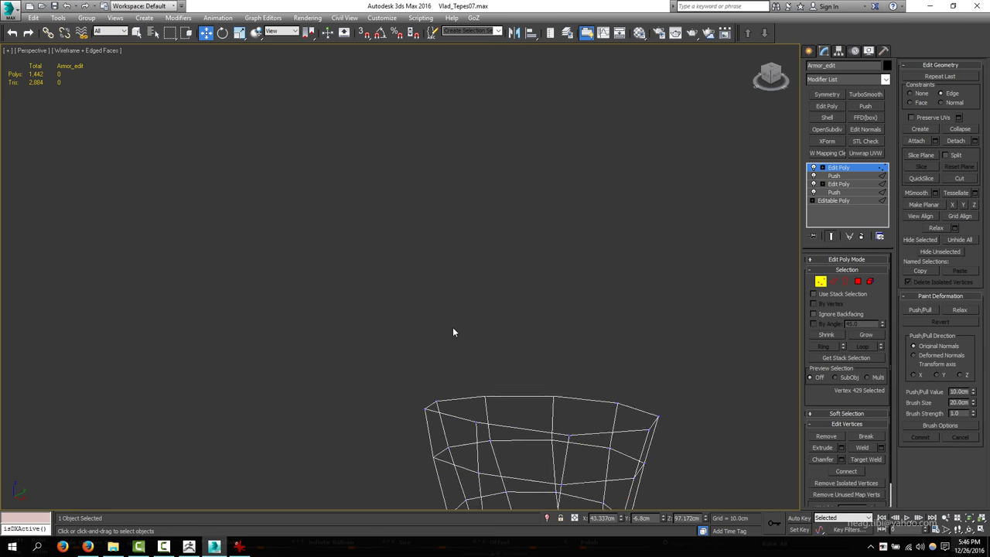
pyautogui.scroll(3, 454, 330)
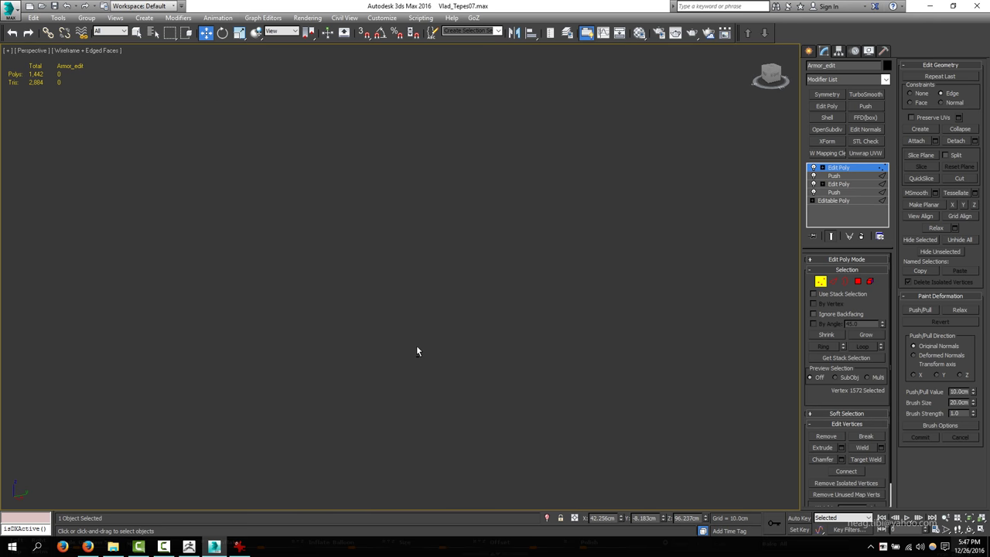
pyautogui.keyDown('alt'); pyautogui.moveTo(428, 355); pyautogui.dragTo(408, 396, button='middle'); pyautogui.keyUp('alt')
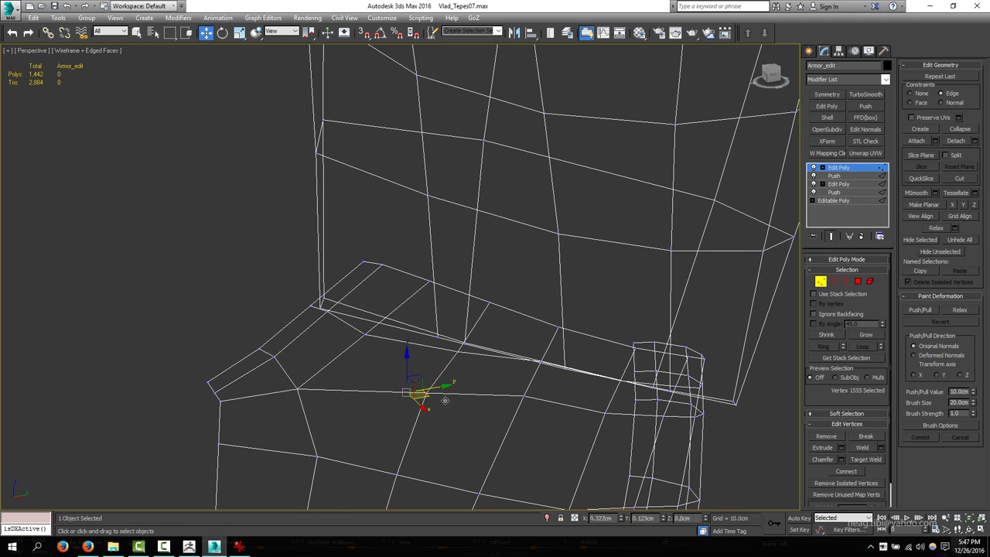
pyautogui.press('q')
pyautogui.click(527, 396)
pyautogui.press('w')
pyautogui.moveTo(525, 399)
pyautogui.keyDown('alt'); pyautogui.mouseDown(button='middle')
pyautogui.moveTo(529, 386)
pyautogui.moveTo(325, 400)
pyautogui.moveTo(343, 376)
pyautogui.moveTo(346, 276)
pyautogui.mouseUp(button='middle'); pyautogui.keyUp('alt')
# Step: Shift-scale the bottom rim edge loop outward into a flared lip
pyautogui.press('2')
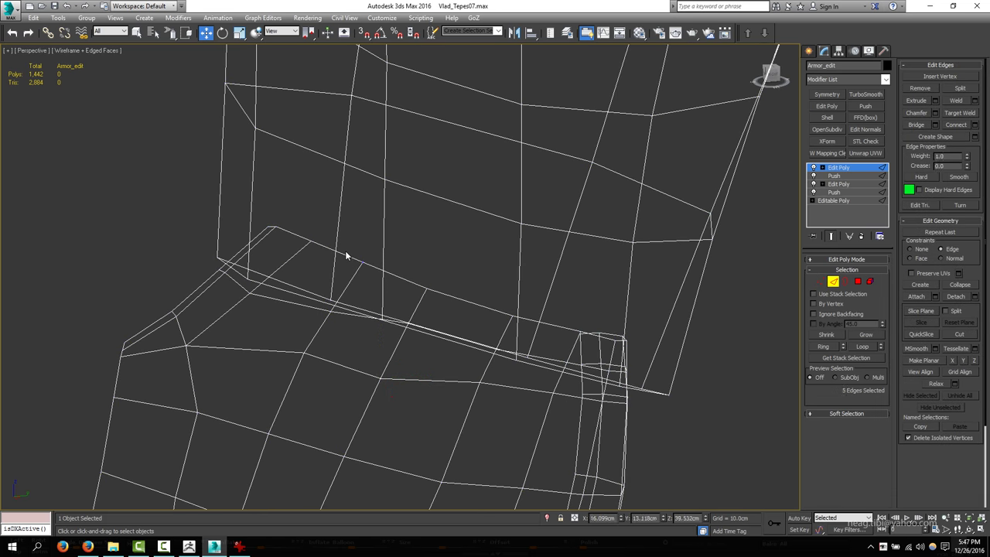
pyautogui.doubleClick(346, 254)
pyautogui.press('r')
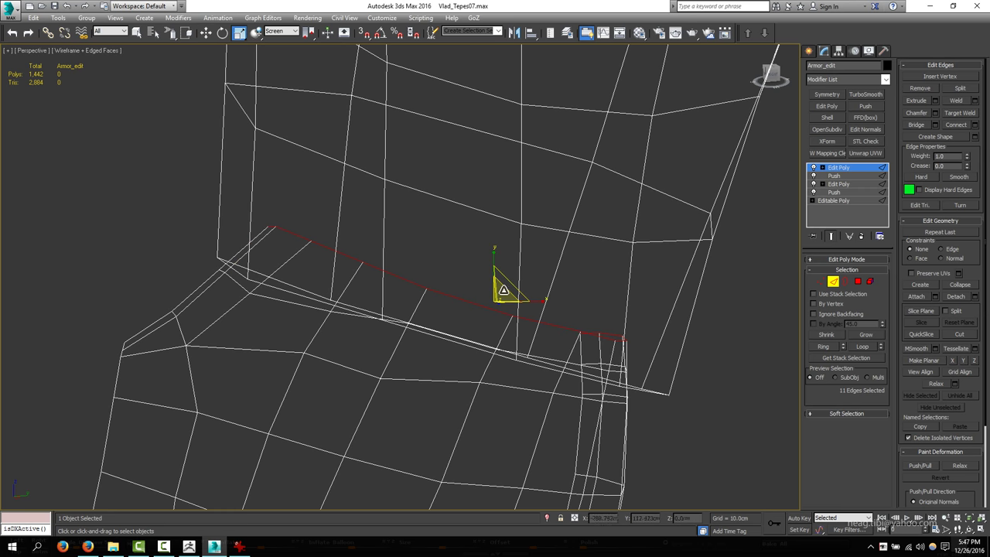
pyautogui.scroll(-5, 503, 289)
pyautogui.scroll(2, 510, 304)
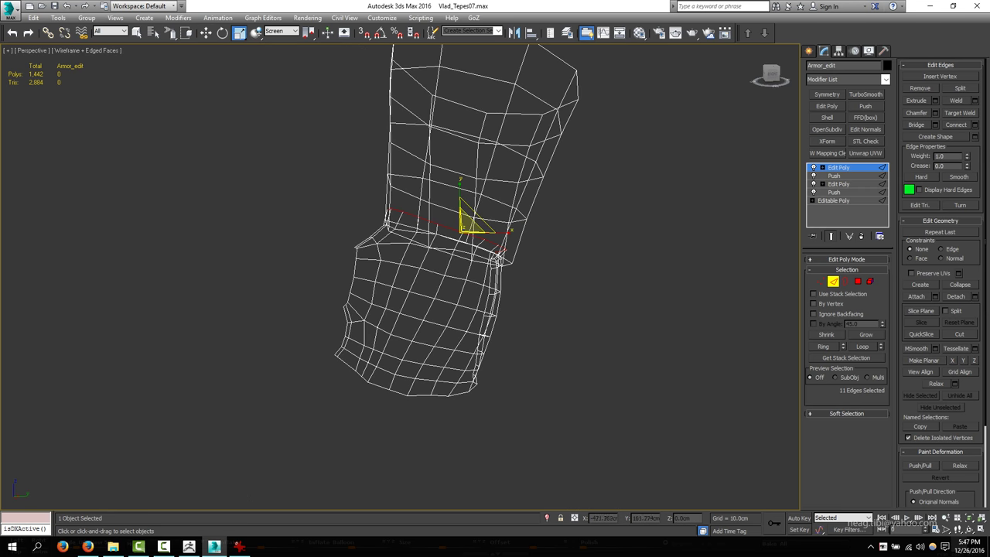
pyautogui.keyDown('alt'); pyautogui.moveTo(510, 262); pyautogui.dragTo(462, 265, button='middle'); pyautogui.keyUp('alt')
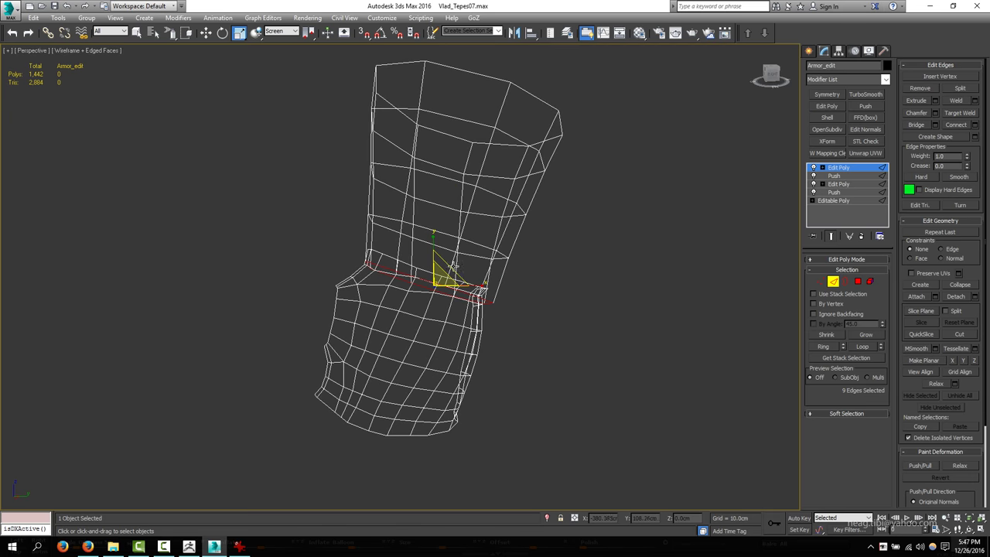
pyautogui.keyDown('shift'); pyautogui.moveTo(458, 259); pyautogui.dragTo(411, 284); pyautogui.keyUp('shift')
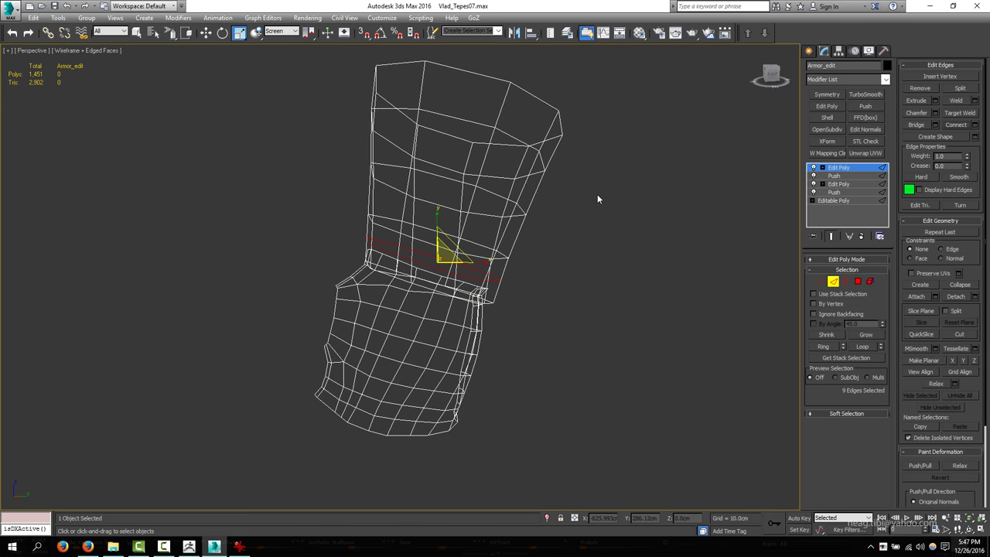
pyautogui.press('F3')
pyautogui.scroll(5, 411, 284)
pyautogui.press('w')
pyautogui.keyDown('alt'); pyautogui.moveTo(665, 248); pyautogui.dragTo(623, 238, button='middle'); pyautogui.keyUp('alt')
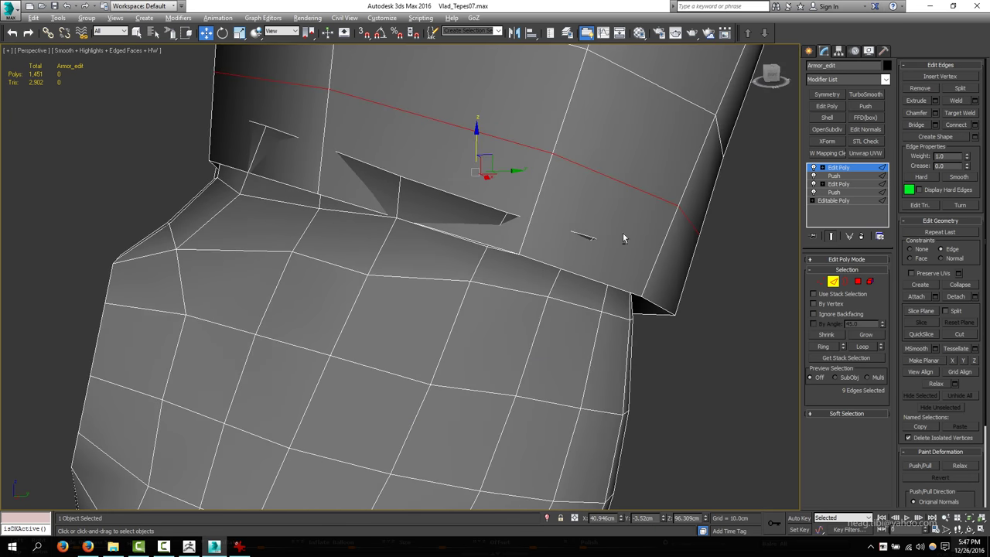
pyautogui.scroll(-10, 474, 138)
pyautogui.scroll(6, 542, 217)
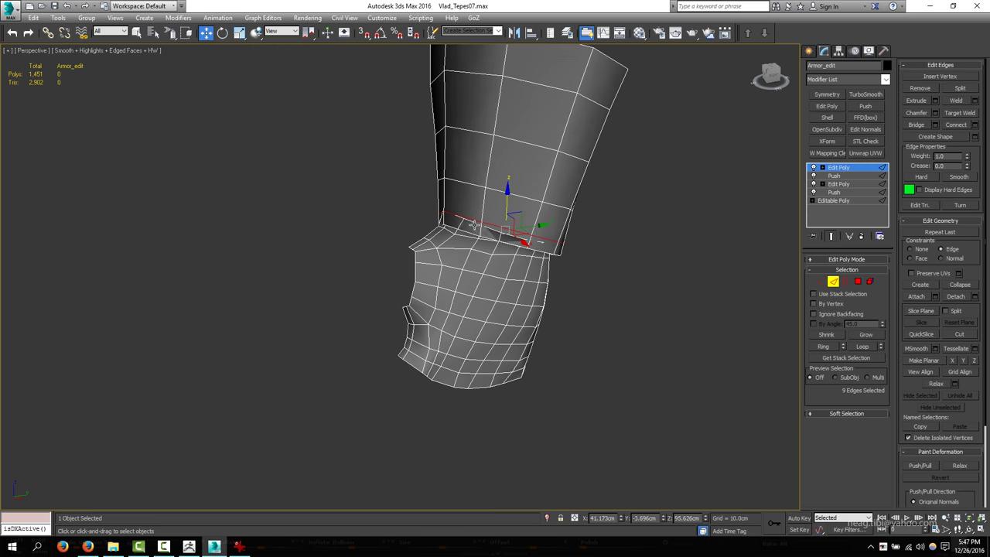
pyautogui.scroll(4, 590, 258)
pyautogui.moveTo(589, 258)
pyautogui.keyDown('alt'); pyautogui.mouseDown(button='middle')
pyautogui.moveTo(513, 211)
pyautogui.moveTo(451, 248)
pyautogui.moveTo(528, 289)
pyautogui.moveTo(440, 274)
pyautogui.mouseUp(button='middle'); pyautogui.keyUp('alt')
# Step: Delete the unwanted band of polygons at the rim
pyautogui.press('4')
pyautogui.click(440, 274)
pyautogui.press('q')
pyautogui.keyDown('shift'); pyautogui.click(387, 232); pyautogui.keyUp('shift')
pyautogui.press('Delete')
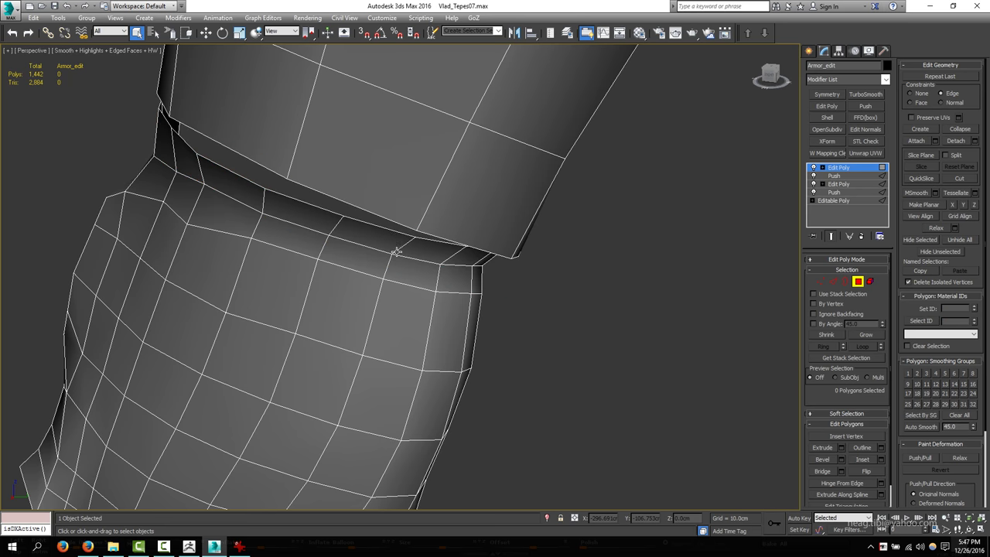
pyautogui.moveTo(387, 232)
pyautogui.keyDown('alt'); pyautogui.mouseDown(button='middle')
pyautogui.moveTo(414, 262)
pyautogui.moveTo(541, 209)
pyautogui.moveTo(597, 290)
pyautogui.mouseUp(button='middle'); pyautogui.keyUp('alt')
pyautogui.scroll(-5, 414, 261)
pyautogui.scroll(-3, 522, 288)
pyautogui.scroll(-2, 506, 290)
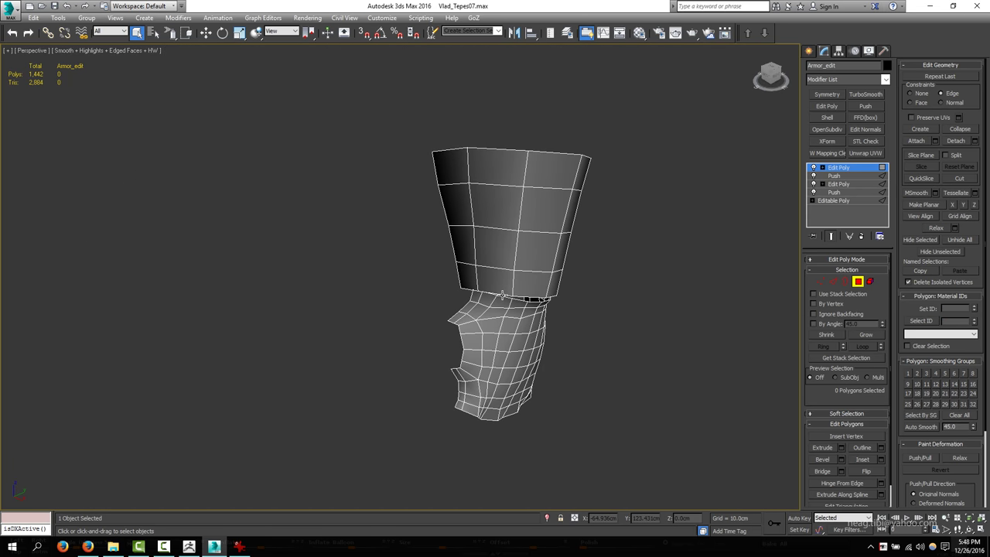
# Step: Select an edge ring on the upper cylinder and connect a new vertical loop
pyautogui.keyDown('alt'); pyautogui.moveTo(502, 295); pyautogui.dragTo(480, 278, button='middle'); pyautogui.keyUp('alt')
pyautogui.scroll(4, 479, 278)
pyautogui.press('2')
pyautogui.moveTo(442, 249)
pyautogui.keyDown('alt'); pyautogui.mouseDown(button='middle')
pyautogui.moveTo(369, 247)
pyautogui.moveTo(261, 214)
pyautogui.moveTo(370, 252)
pyautogui.moveTo(433, 240)
pyautogui.mouseUp(button='middle'); pyautogui.keyUp('alt')
pyautogui.click(469, 229)
pyautogui.scroll(3, 468, 230)
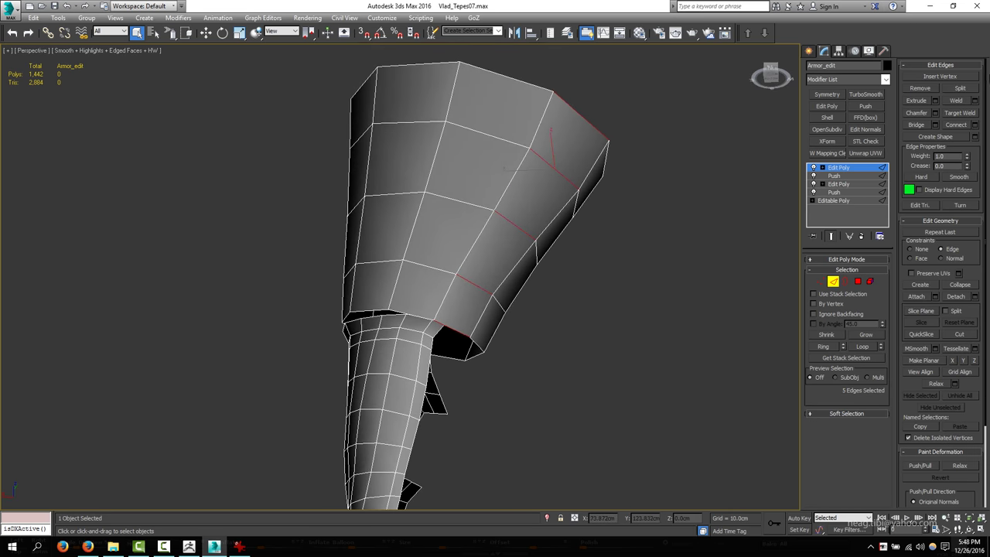
pyautogui.hotkey('ctrl', 'shift', 'e')
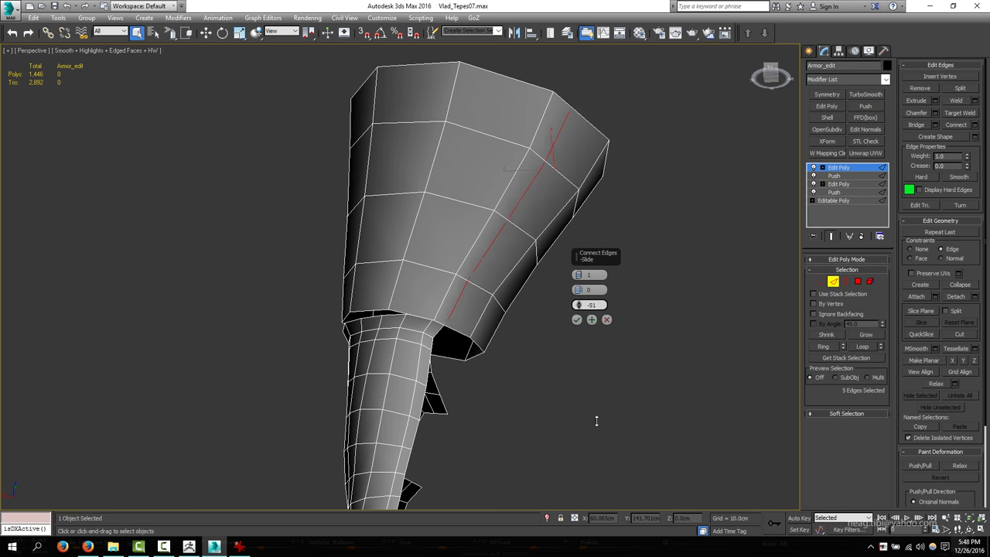
pyautogui.press('Return')
pyautogui.moveTo(595, 420)
pyautogui.keyDown('alt'); pyautogui.mouseDown(button='middle')
pyautogui.moveTo(424, 315)
pyautogui.moveTo(452, 308)
pyautogui.mouseUp(button='middle'); pyautogui.keyUp('alt')
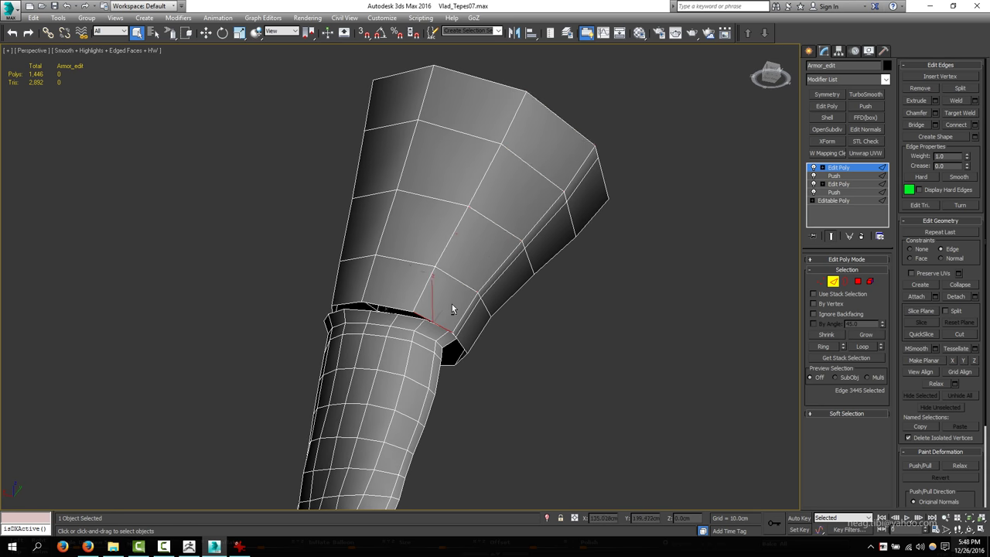
# Step: Add a second connecting loop and shift an adjacent vertical loop slightly sideways
pyautogui.hotkey('ctrl', 'shift', 'e')
pyautogui.click(576, 319)
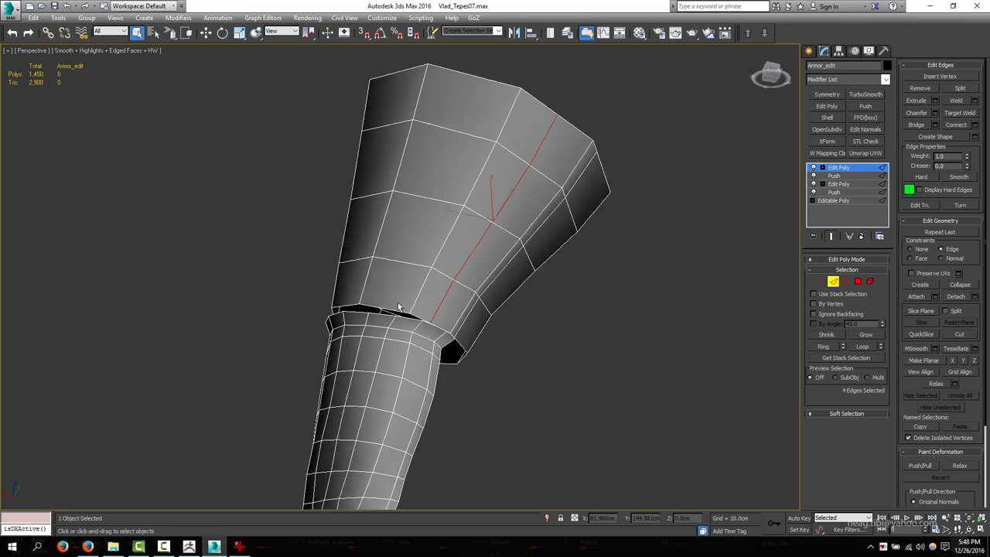
pyautogui.moveTo(576, 319)
pyautogui.keyDown('alt'); pyautogui.mouseDown(button='middle')
pyautogui.moveTo(476, 210)
pyautogui.moveTo(478, 270)
pyautogui.moveTo(429, 242)
pyautogui.mouseUp(button='middle'); pyautogui.keyUp('alt')
pyautogui.press('w')
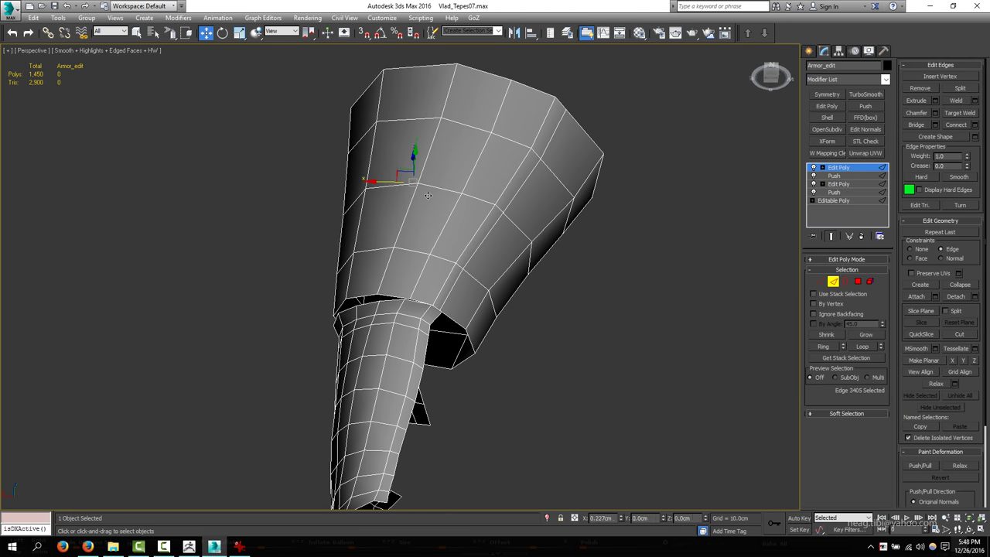
pyautogui.click(446, 219)
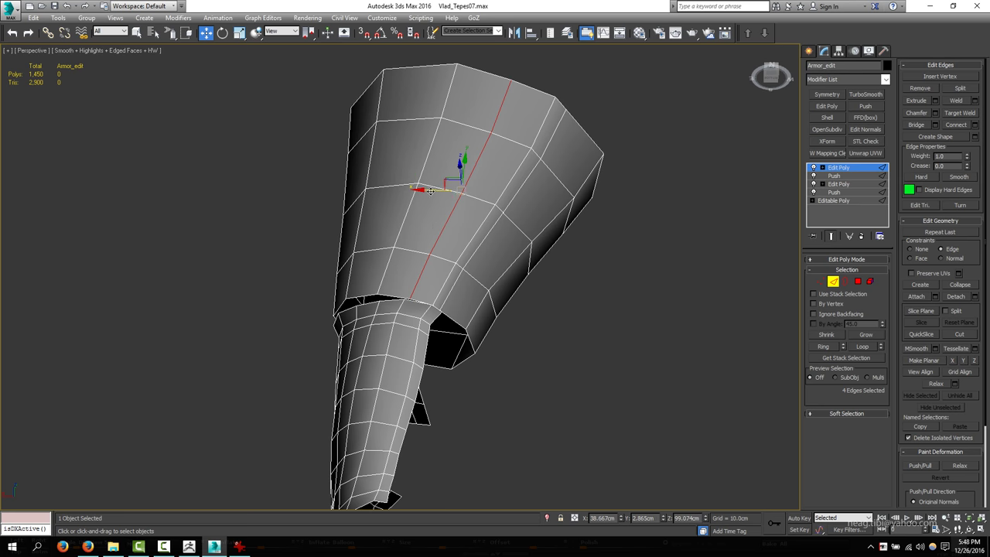
pyautogui.click(477, 229)
pyautogui.moveTo(464, 201)
pyautogui.keyDown('alt'); pyautogui.mouseDown(button='middle')
pyautogui.moveTo(376, 215)
pyautogui.moveTo(422, 273)
pyautogui.moveTo(459, 194)
pyautogui.mouseUp(button='middle'); pyautogui.keyUp('alt')
pyautogui.moveTo(460, 193); pyautogui.dragTo(455, 194)
pyautogui.moveTo(455, 193)
pyautogui.keyDown('alt'); pyautogui.mouseDown(button='middle')
pyautogui.moveTo(394, 198)
pyautogui.moveTo(341, 188)
pyautogui.moveTo(423, 197)
pyautogui.mouseUp(button='middle'); pyautogui.keyUp('alt')
pyautogui.click(423, 198)
# Step: Connect several more vertical edge loops across the cylinder's ring
pyautogui.press('q')
pyautogui.keyDown('alt'); pyautogui.moveTo(492, 227); pyautogui.dragTo(401, 246, button='middle'); pyautogui.keyUp('alt')
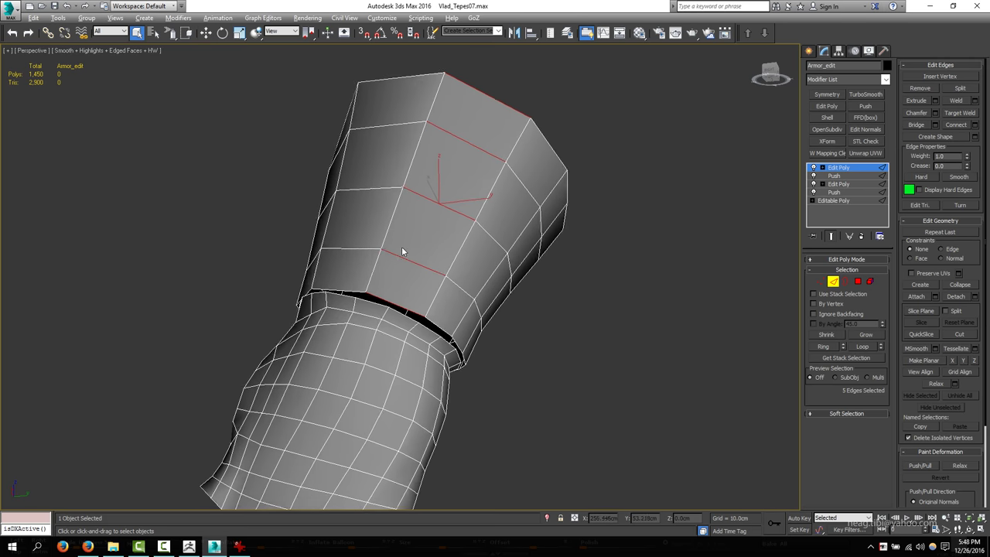
pyautogui.click(974, 125)
pyautogui.click(579, 320)
pyautogui.moveTo(346, 274)
pyautogui.keyDown('alt'); pyautogui.mouseDown(button='middle')
pyautogui.moveTo(367, 292)
pyautogui.moveTo(433, 286)
pyautogui.mouseUp(button='middle'); pyautogui.keyUp('alt')
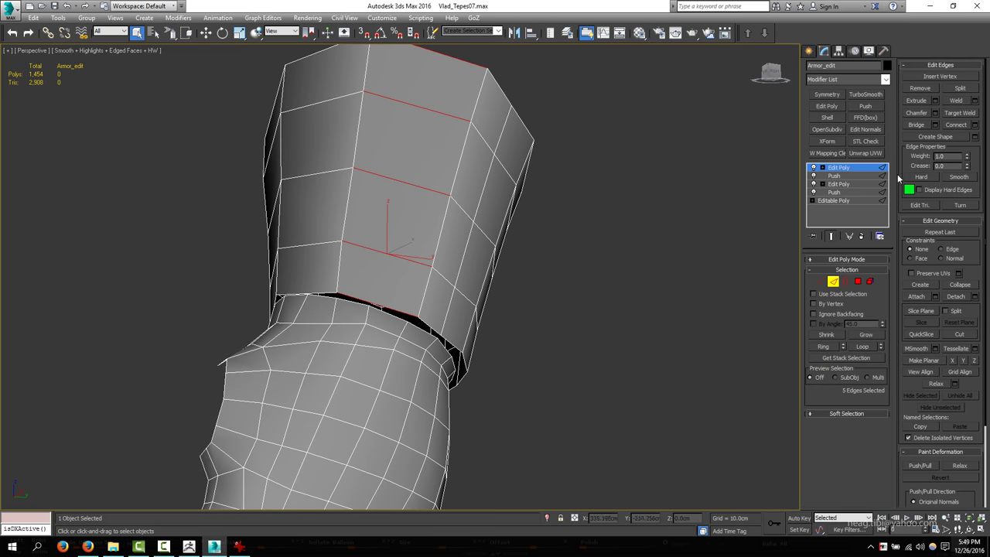
pyautogui.click(957, 125)
pyautogui.keyDown('alt'); pyautogui.moveTo(957, 130); pyautogui.dragTo(410, 237, button='middle'); pyautogui.keyUp('alt')
pyautogui.keyDown('shift'); pyautogui.click(355, 232); pyautogui.keyUp('shift')
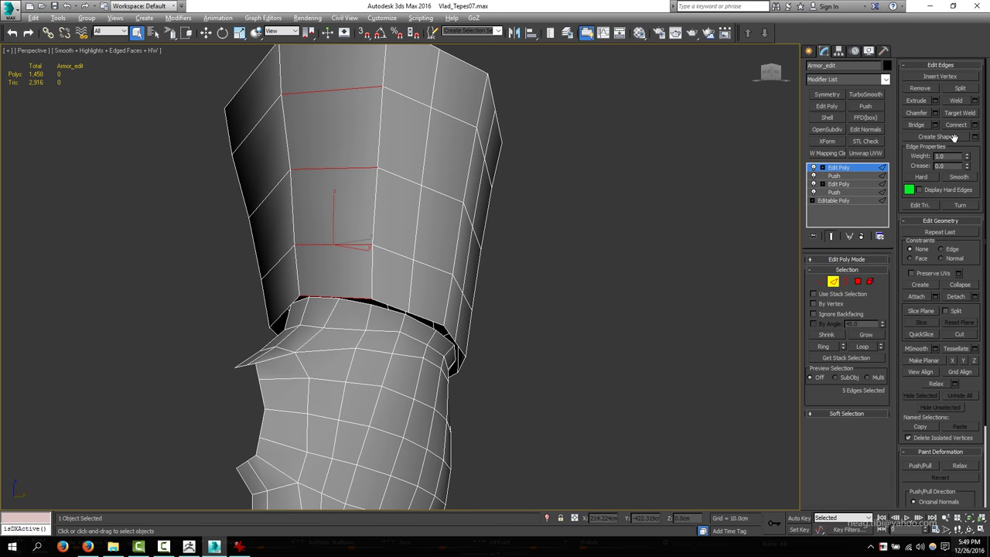
pyautogui.click(954, 138)
pyautogui.keyDown('alt'); pyautogui.moveTo(518, 204); pyautogui.dragTo(491, 230, button='middle'); pyautogui.keyUp('alt')
# Step: Slide a new vertical loop with Edge constraint, then connect one more loop
pyautogui.doubleClick(327, 274)
pyautogui.press('w')
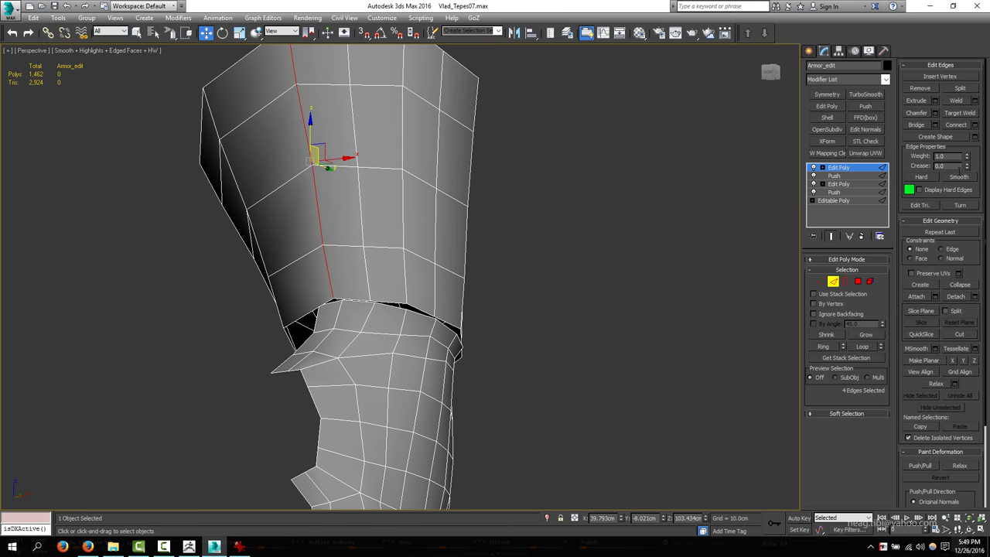
pyautogui.hotkey('shift', 'x')
pyautogui.moveTo(329, 171)
pyautogui.keyDown('alt'); pyautogui.mouseDown(button='middle')
pyautogui.moveTo(363, 207)
pyautogui.moveTo(468, 206)
pyautogui.moveTo(813, 315)
pyautogui.mouseUp(button='middle'); pyautogui.keyUp('alt')
pyautogui.press('q')
pyautogui.hotkey('alt', 'r')
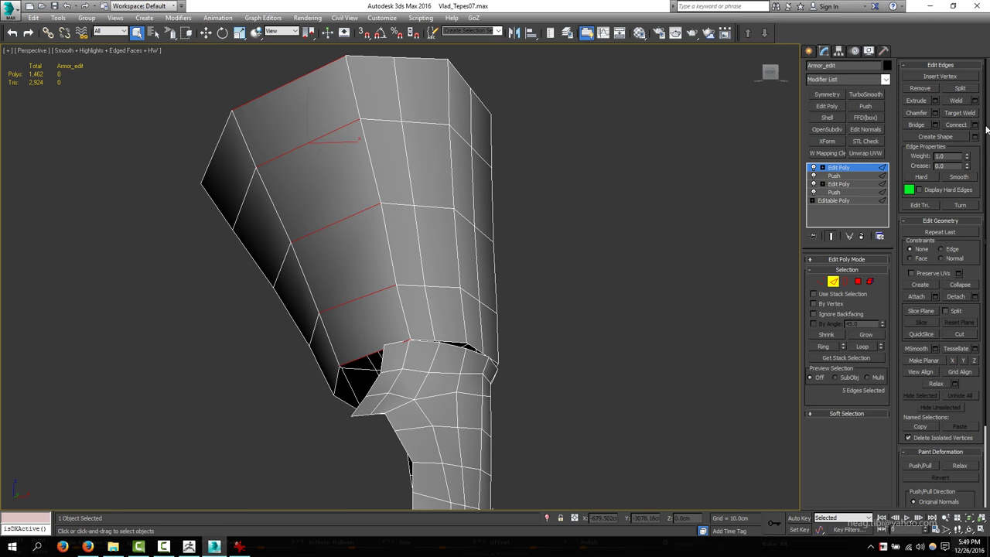
pyautogui.click(974, 125)
pyautogui.keyDown('alt'); pyautogui.moveTo(515, 260); pyautogui.dragTo(458, 268, button='middle'); pyautogui.keyUp('alt')
pyautogui.hotkey('shift', 'x')
pyautogui.press('w')
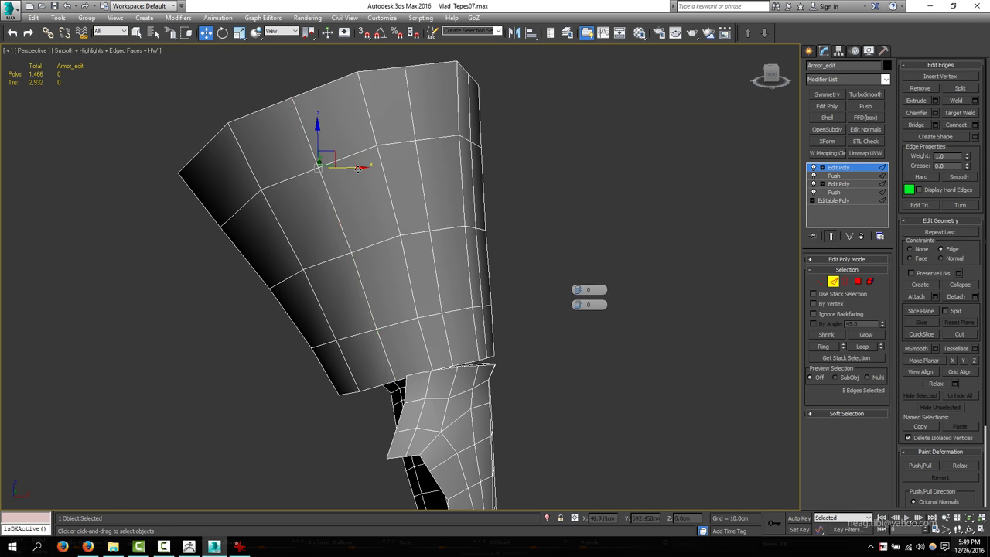
pyautogui.press('Return')
pyautogui.moveTo(357, 169)
pyautogui.keyDown('alt'); pyautogui.mouseDown(button='middle')
pyautogui.moveTo(413, 177)
pyautogui.moveTo(398, 232)
pyautogui.mouseUp(button='middle'); pyautogui.keyUp('alt')
# Step: Select the horizontal loop on the upper cylinder and connect new edges across it
pyautogui.scroll(-5, 399, 232)
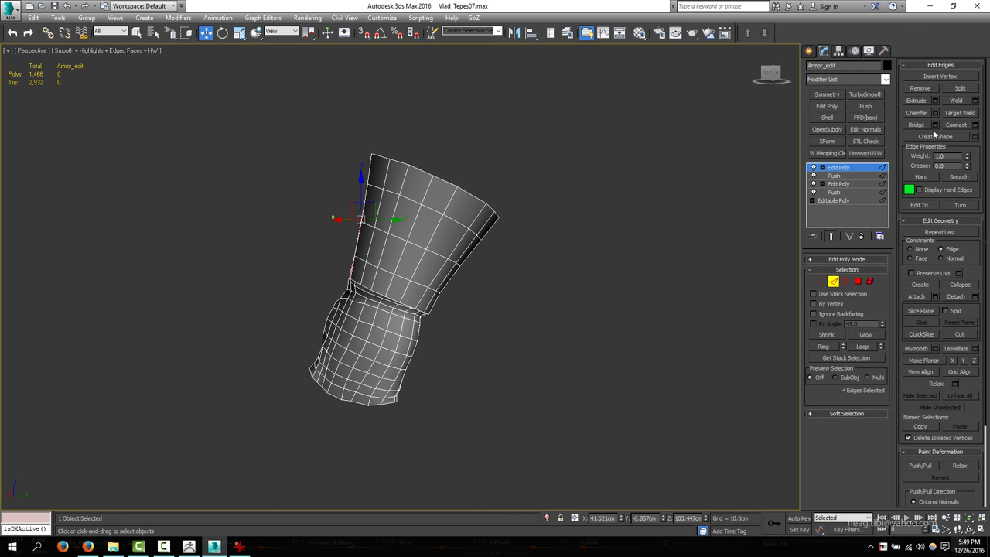
pyautogui.click(916, 249)
pyautogui.scroll(2, 407, 280)
pyautogui.doubleClick(432, 256)
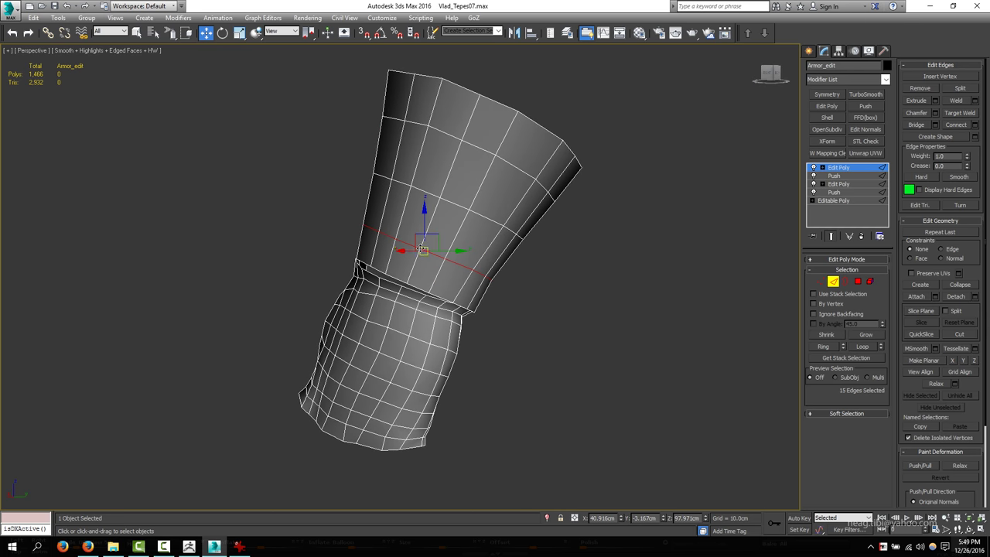
pyautogui.click(952, 249)
pyautogui.moveTo(418, 232)
pyautogui.keyDown('alt'); pyautogui.mouseDown(button='middle')
pyautogui.moveTo(397, 188)
pyautogui.moveTo(389, 217)
pyautogui.mouseUp(button='middle'); pyautogui.keyUp('alt')
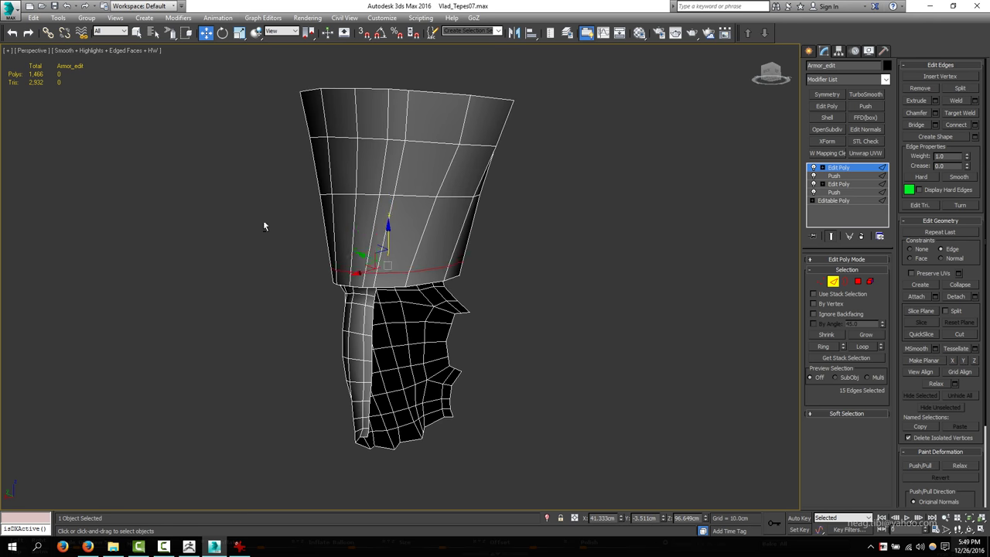
pyautogui.keyDown('alt'); pyautogui.moveTo(263, 226); pyautogui.dragTo(447, 194, button='middle'); pyautogui.keyUp('alt')
pyautogui.hotkey('ctrl', 'shift', 'e')
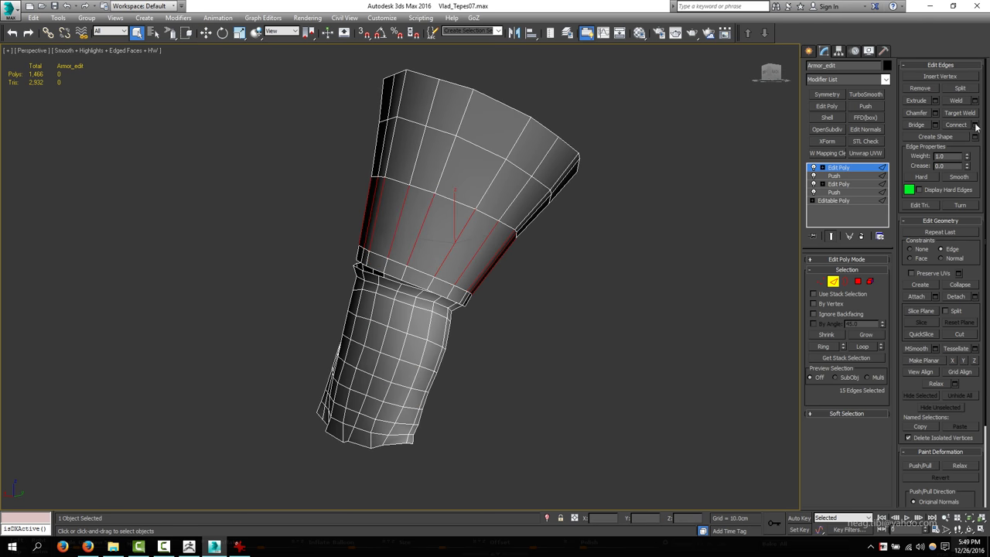
pyautogui.click(576, 319)
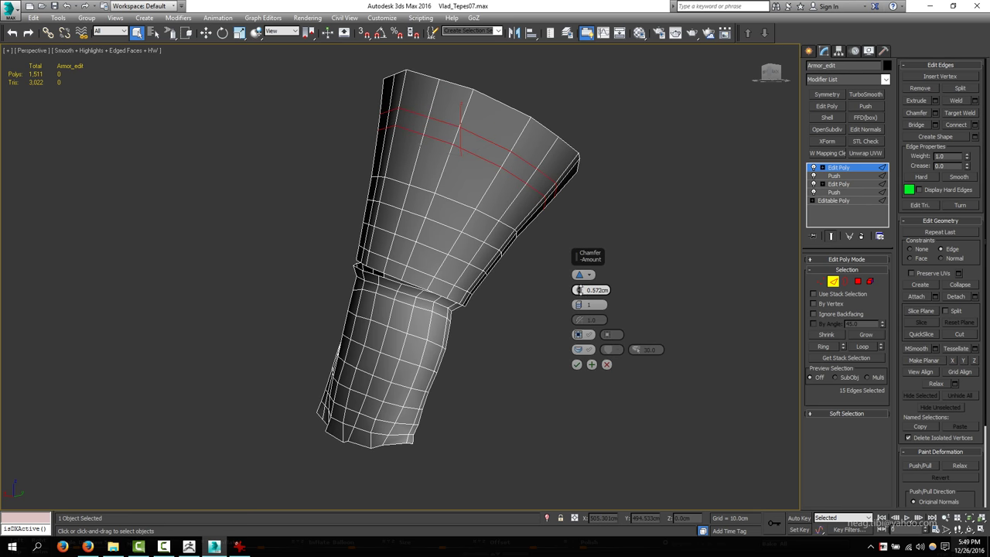
# Step: Try chamfering the selected edges, then cancel the chamfer
pyautogui.click(579, 366)
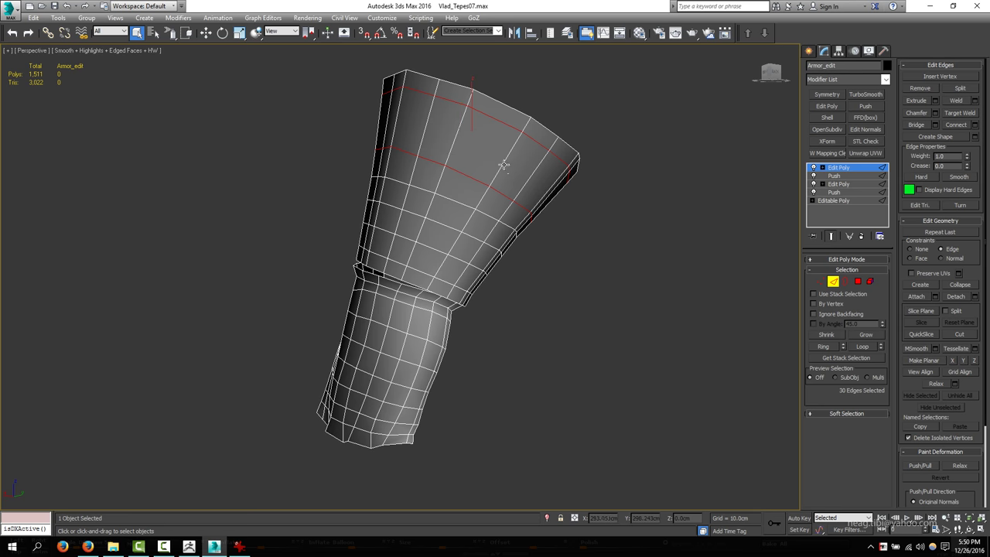
pyautogui.hotkey('ctrl', 'shift', 'e')
pyautogui.click(579, 316)
pyautogui.keyDown('alt'); pyautogui.moveTo(442, 250); pyautogui.dragTo(396, 164, button='middle'); pyautogui.keyUp('alt')
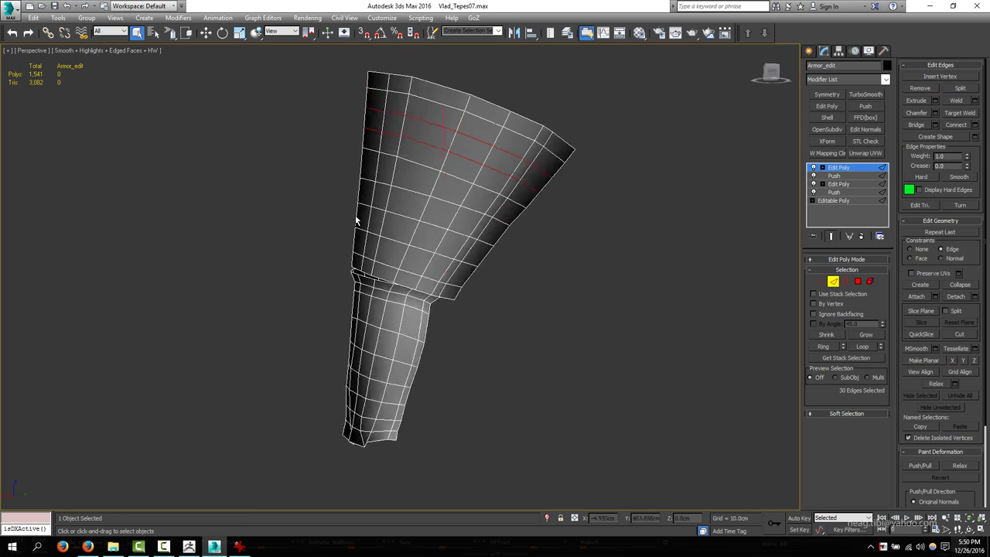
pyautogui.click(935, 113)
pyautogui.click(605, 364)
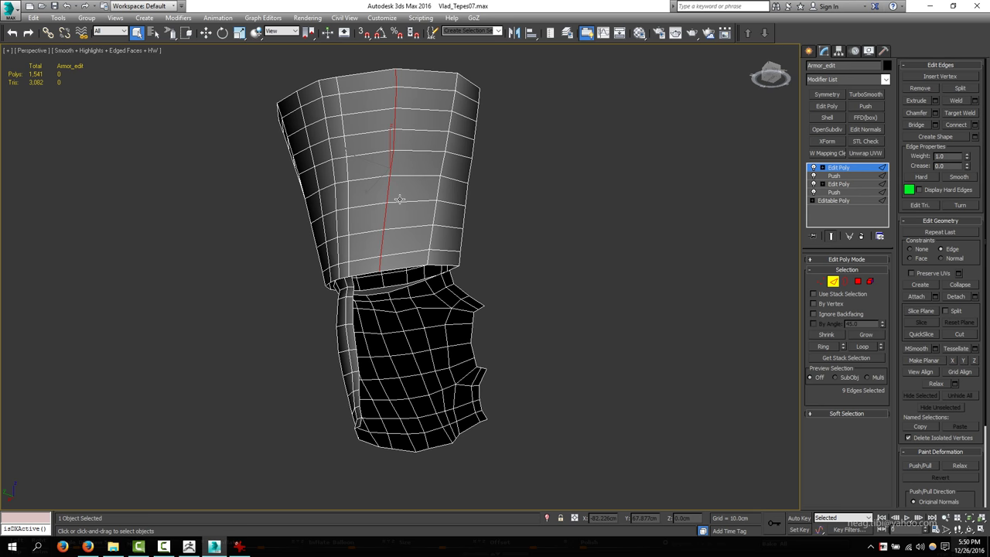
# Step: Connect the ring edges into new vertical loops, then view vertices in wireframe
pyautogui.click(974, 125)
pyautogui.click(578, 305)
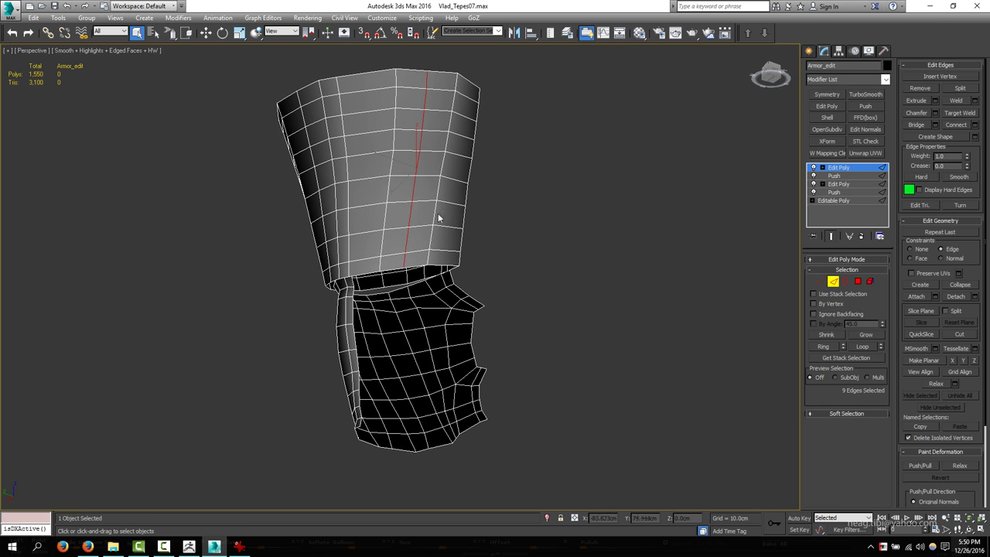
pyautogui.click(965, 126)
pyautogui.moveTo(503, 162)
pyautogui.keyDown('alt'); pyautogui.mouseDown(button='middle')
pyautogui.moveTo(573, 137)
pyautogui.moveTo(426, 188)
pyautogui.mouseUp(button='middle'); pyautogui.keyUp('alt')
pyautogui.scroll(3, 427, 301)
pyautogui.scroll(2, 427, 301)
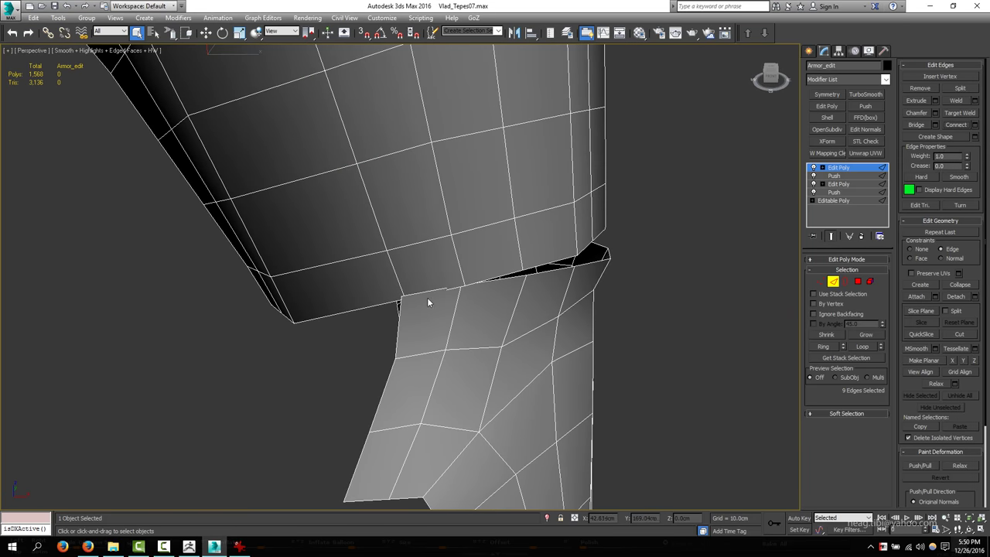
pyautogui.press('1')
pyautogui.press('F3')
pyautogui.scroll(2, 574, 244)
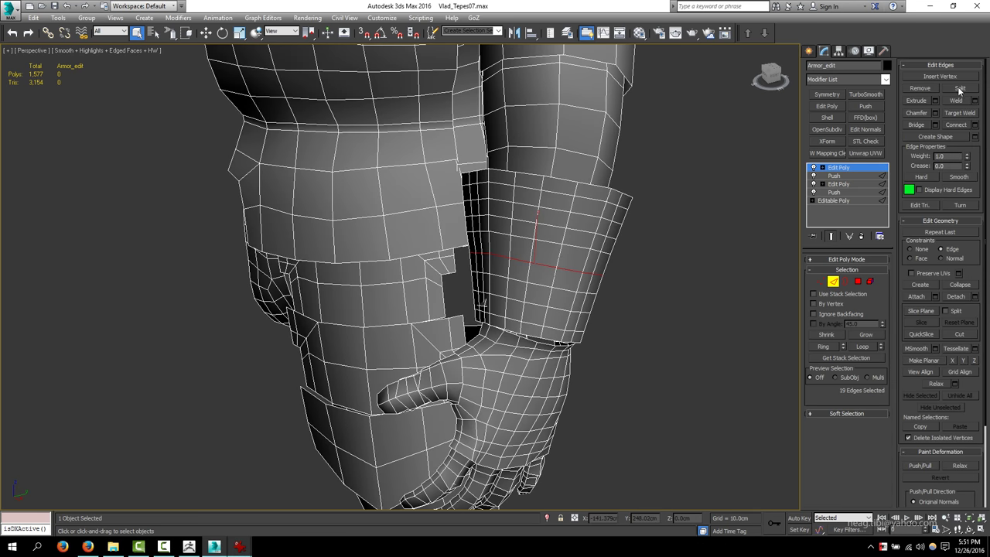
# Step: Set the move tool's transform axes to align with the object
pyautogui.moveTo(589, 253)
pyautogui.mouseDown(button='middle')
pyautogui.moveTo(559, 242)
pyautogui.moveTo(474, 241)
pyautogui.mouseUp(button='middle')
pyautogui.scroll(2, 509, 258)
pyautogui.scroll(2, 515, 319)
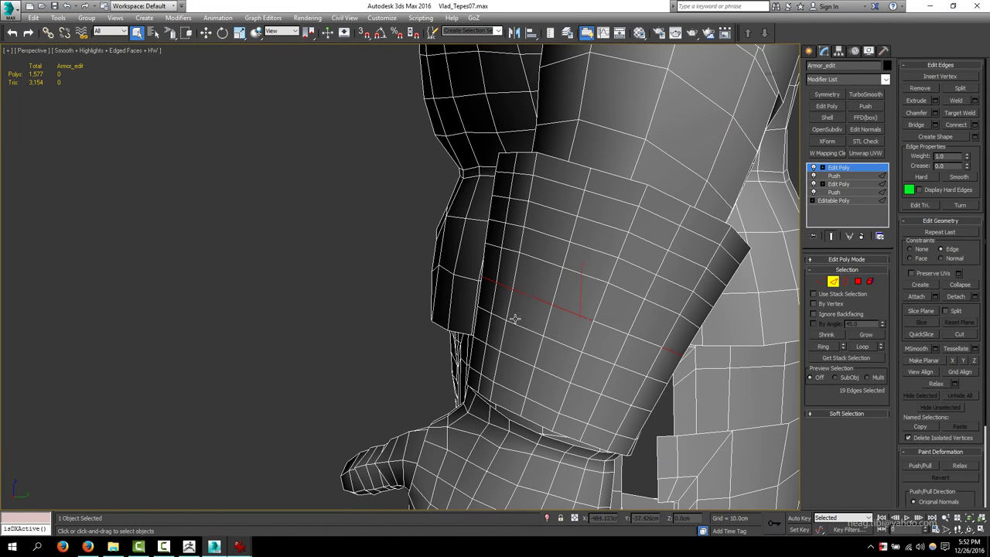
pyautogui.keyDown('alt'); pyautogui.moveTo(585, 312); pyautogui.dragTo(556, 367, button='middle'); pyautogui.keyUp('alt')
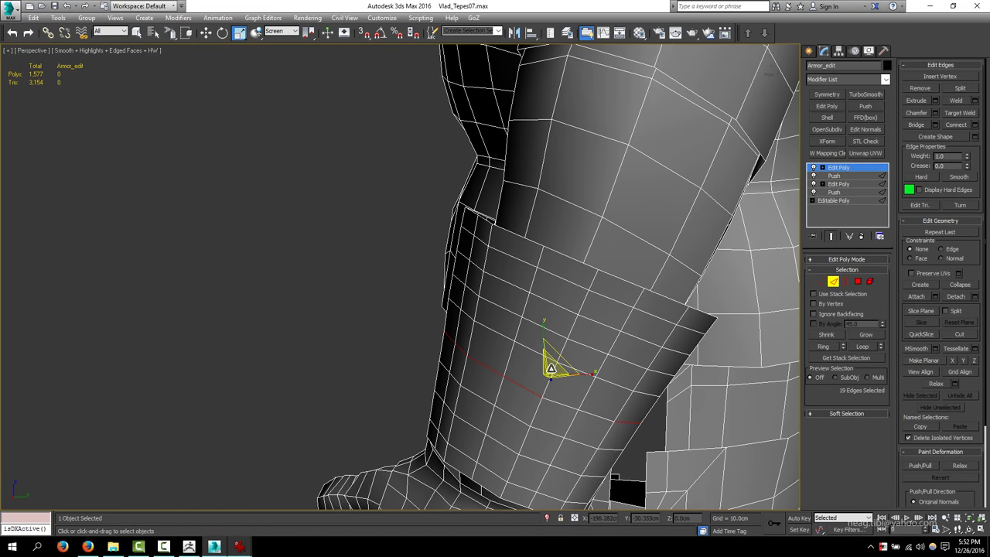
pyautogui.scroll(3, 499, 359)
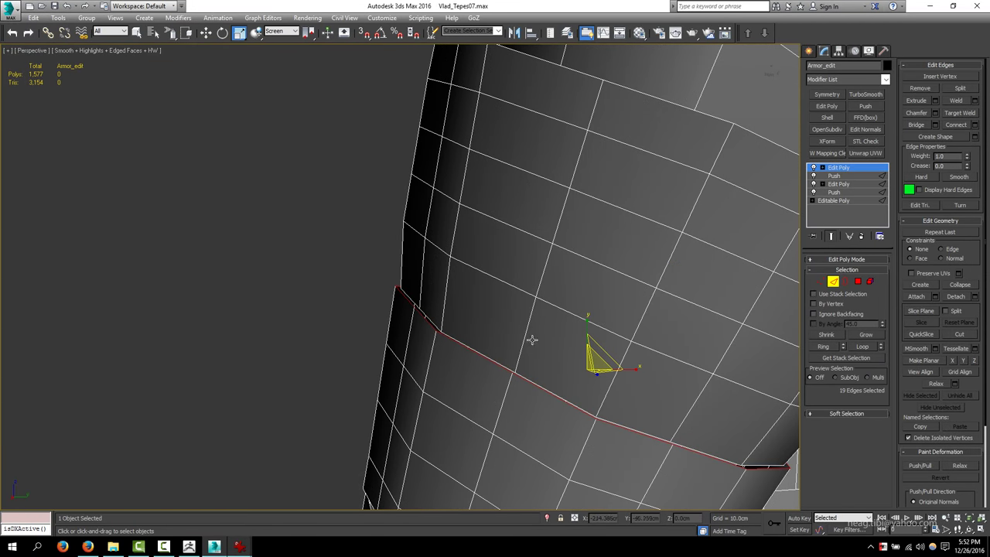
pyautogui.scroll(-4, 332, 178)
pyautogui.press('w')
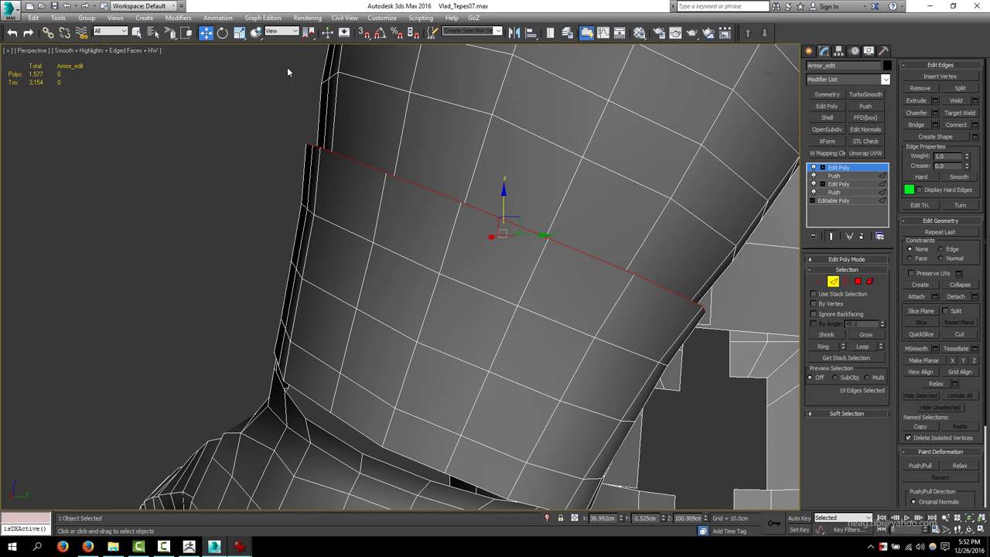
pyautogui.click(281, 31)
pyautogui.click(282, 69)
# Step: Connect the arm band's ring edges into a new edge loop
pyautogui.moveTo(385, 218)
pyautogui.keyDown('alt'); pyautogui.mouseDown(button='middle')
pyautogui.moveTo(379, 255)
pyautogui.moveTo(547, 287)
pyautogui.mouseUp(button='middle'); pyautogui.keyUp('alt')
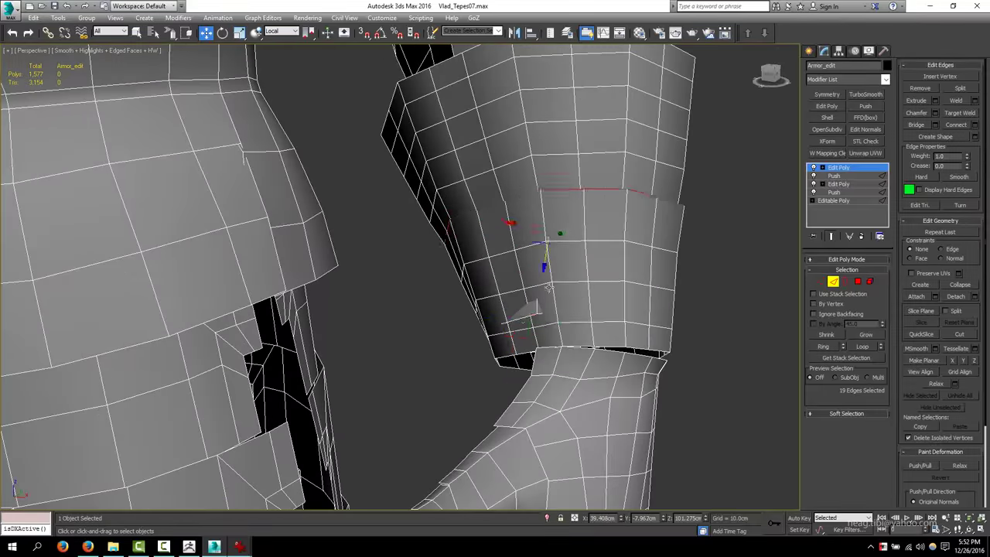
pyautogui.click(626, 304)
pyautogui.press('F3')
pyautogui.moveTo(627, 304)
pyautogui.keyDown('alt'); pyautogui.mouseDown(button='middle')
pyautogui.moveTo(457, 315)
pyautogui.moveTo(384, 338)
pyautogui.moveTo(503, 341)
pyautogui.mouseUp(button='middle'); pyautogui.keyUp('alt')
pyautogui.press('F3')
pyautogui.press('F3')
pyautogui.press('F3')
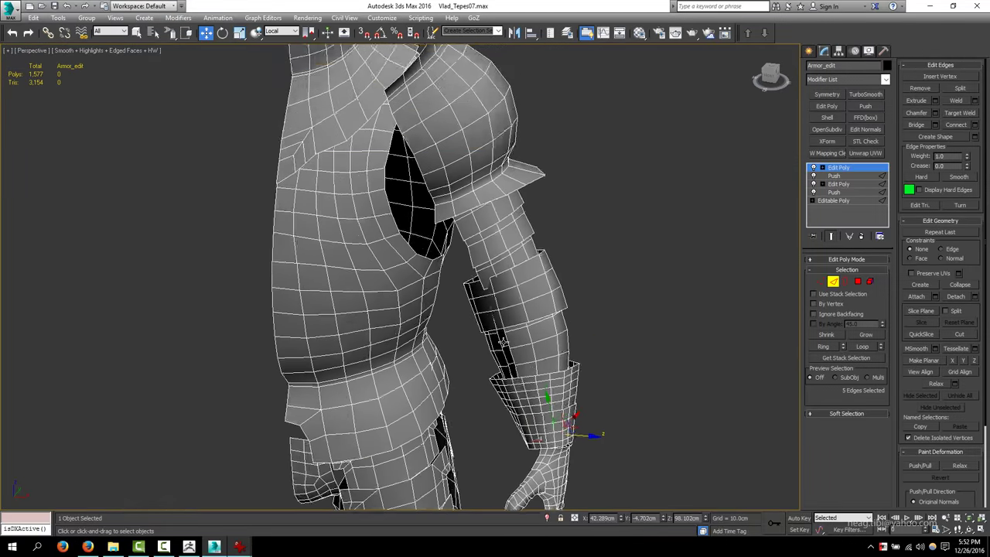
pyautogui.scroll(5, 503, 341)
pyautogui.scroll(-4, 503, 341)
pyautogui.scroll(4, 506, 310)
pyautogui.click(506, 286)
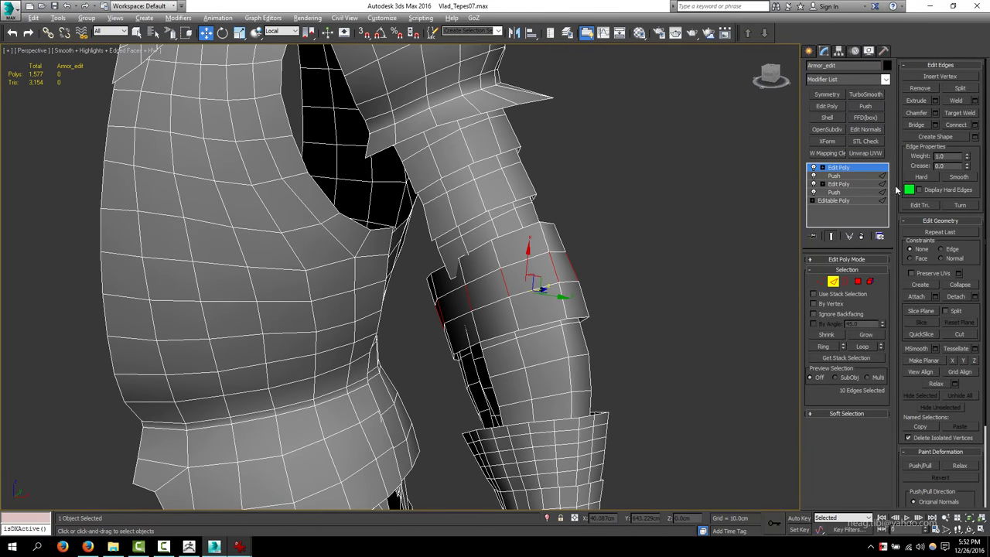
pyautogui.click(976, 128)
pyautogui.click(576, 308)
pyautogui.moveTo(576, 308)
pyautogui.keyDown('alt'); pyautogui.mouseDown(button='middle')
pyautogui.moveTo(481, 294)
pyautogui.moveTo(263, 484)
pyautogui.mouseUp(button='middle'); pyautogui.keyUp('alt')
# Step: Stack Push, Edit Poly and a second Push modifier, setting Push Value to 1.54cm
pyautogui.hotkey('alt', 'Tab')
pyautogui.hotkey('alt', 'Tab')
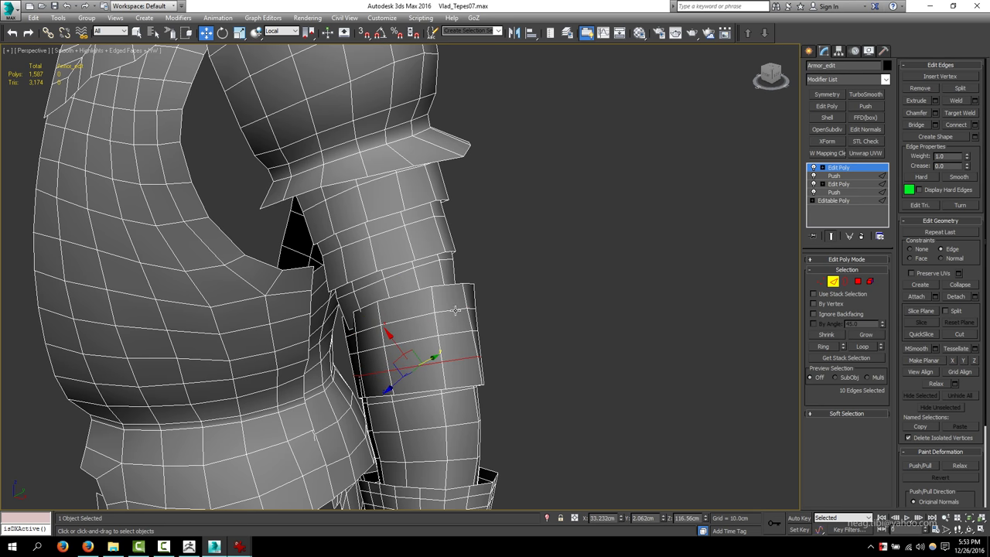
pyautogui.click(865, 106)
pyautogui.moveTo(881, 272); pyautogui.dragTo(885, 308)
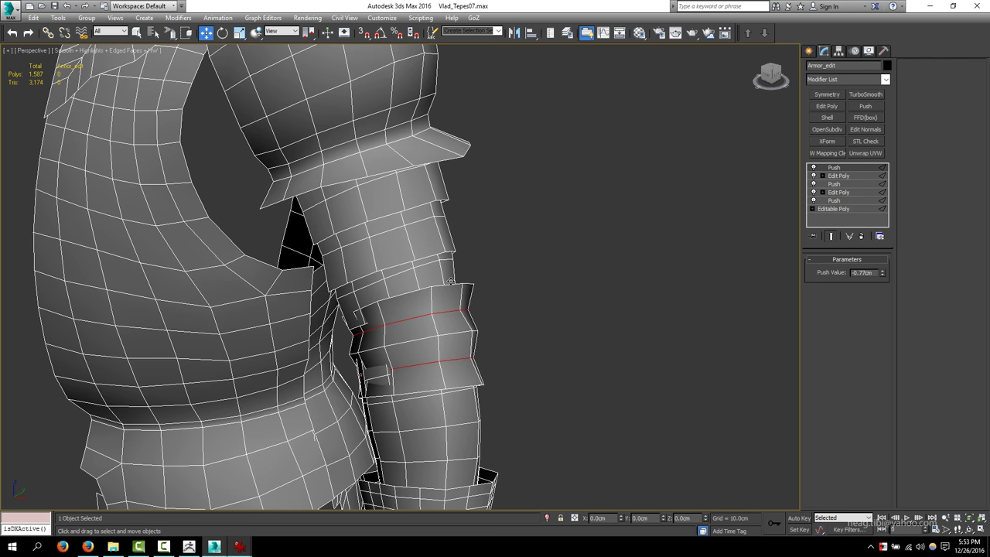
pyautogui.click(824, 109)
pyautogui.click(447, 285)
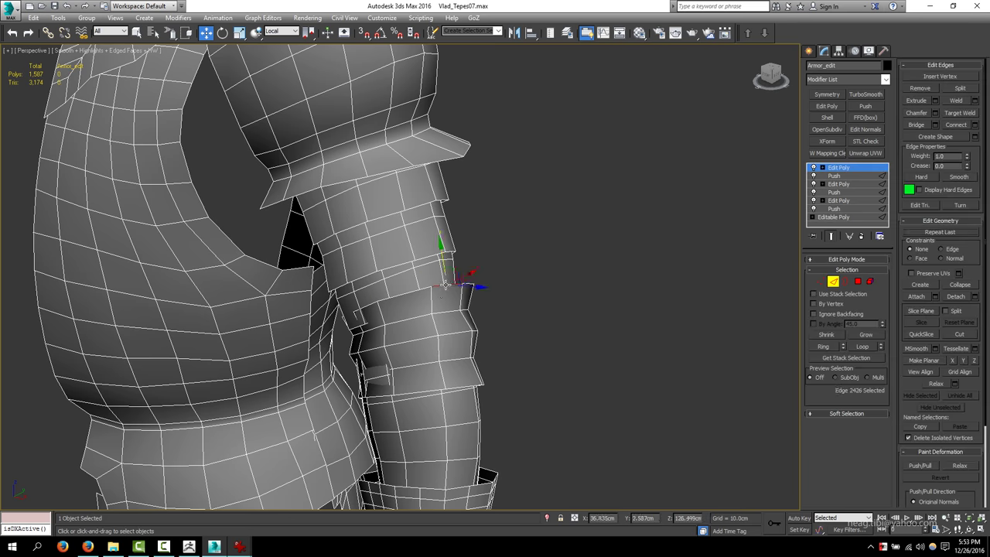
pyautogui.click(865, 106)
pyautogui.moveTo(882, 272); pyautogui.dragTo(889, 186)
pyautogui.moveTo(433, 289)
pyautogui.keyDown('alt'); pyautogui.mouseDown(button='middle')
pyautogui.moveTo(354, 263)
pyautogui.moveTo(387, 371)
pyautogui.moveTo(411, 398)
pyautogui.moveTo(419, 233)
pyautogui.moveTo(429, 249)
pyautogui.mouseUp(button='middle'); pyautogui.keyUp('alt')
pyautogui.scroll(-5, 364, 278)
pyautogui.scroll(5, 418, 234)
# Step: Collapse Armor_edit's modifier stack and select the wrist edge loop of the forearm cuff
pyautogui.rightClick(571, 129)
pyautogui.click(707, 237)
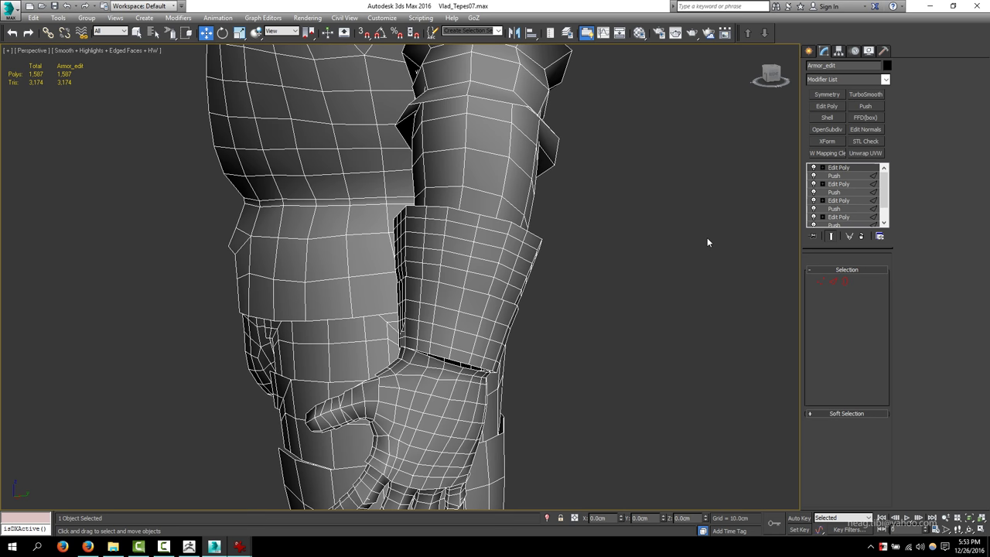
pyautogui.press('2')
pyautogui.doubleClick(449, 286)
pyautogui.scroll(3, 444, 305)
pyautogui.moveTo(445, 305)
pyautogui.keyDown('alt'); pyautogui.mouseDown(button='middle')
pyautogui.moveTo(388, 343)
pyautogui.moveTo(457, 356)
pyautogui.moveTo(642, 325)
pyautogui.moveTo(441, 332)
pyautogui.moveTo(385, 286)
pyautogui.mouseUp(button='middle'); pyautogui.keyUp('alt')
pyautogui.doubleClick(457, 356)
# Step: Scale the wrist edge loop down to 92% using view-aligned transform axes
pyautogui.click(282, 30)
pyautogui.click(278, 41)
pyautogui.moveTo(324, 170)
pyautogui.keyDown('alt'); pyautogui.mouseDown(button='middle')
pyautogui.moveTo(424, 203)
pyautogui.moveTo(325, 234)
pyautogui.mouseUp(button='middle'); pyautogui.keyUp('alt')
pyautogui.moveTo(289, 230); pyautogui.dragTo(280, 222)
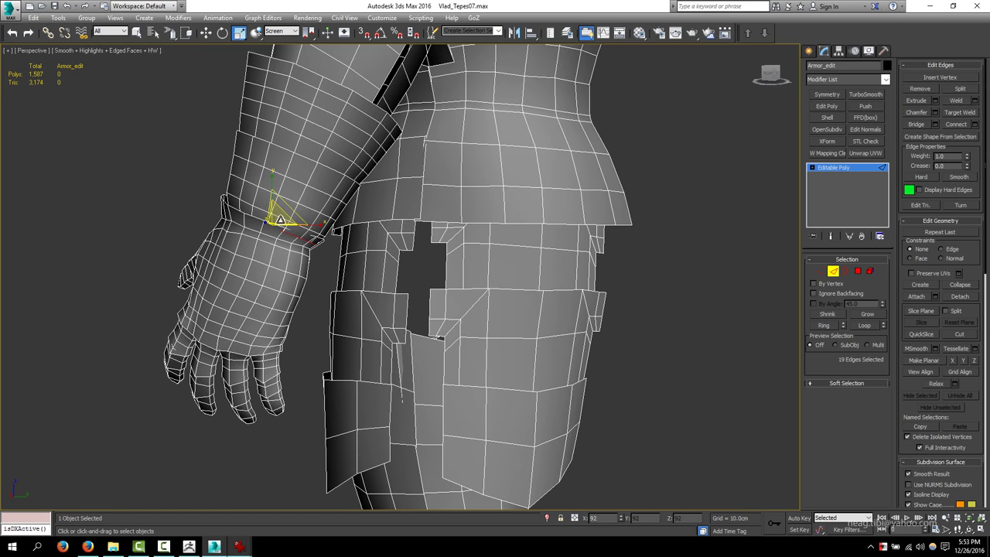
pyautogui.moveTo(283, 224)
pyautogui.keyDown('alt'); pyautogui.mouseDown(button='middle')
pyautogui.moveTo(250, 217)
pyautogui.moveTo(559, 249)
pyautogui.moveTo(550, 282)
pyautogui.moveTo(640, 304)
pyautogui.moveTo(455, 274)
pyautogui.moveTo(402, 303)
pyautogui.mouseUp(button='middle'); pyautogui.keyUp('alt')
pyautogui.scroll(4, 559, 258)
pyautogui.scroll(-5, 592, 298)
# Step: Switch to the Move tool with transform axes aligned to the object
pyautogui.press('q')
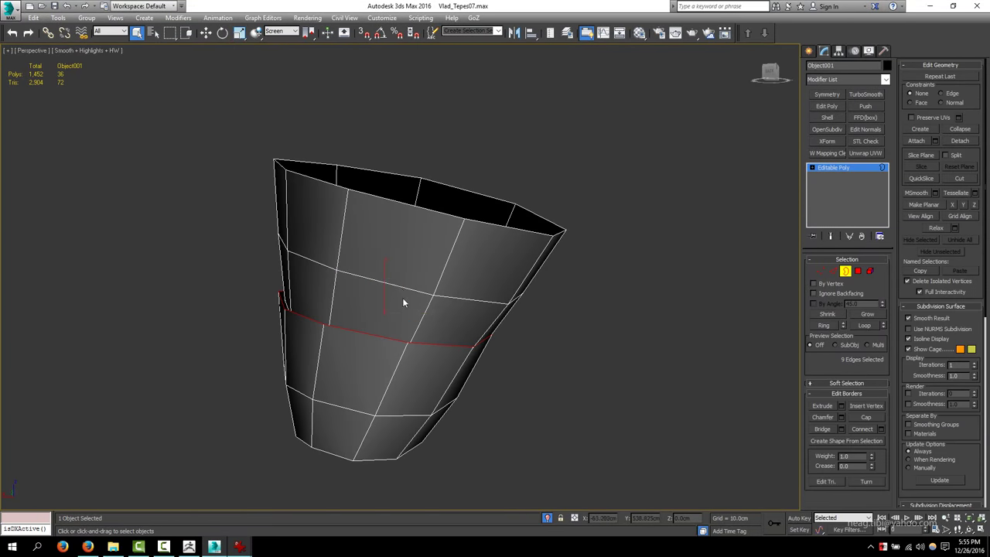
pyautogui.moveTo(394, 302)
pyautogui.keyDown('alt'); pyautogui.mouseDown(button='middle')
pyautogui.moveTo(400, 293)
pyautogui.moveTo(305, 371)
pyautogui.mouseUp(button='middle'); pyautogui.keyUp('alt')
pyautogui.press('w')
pyautogui.click(278, 32)
pyautogui.click(282, 75)
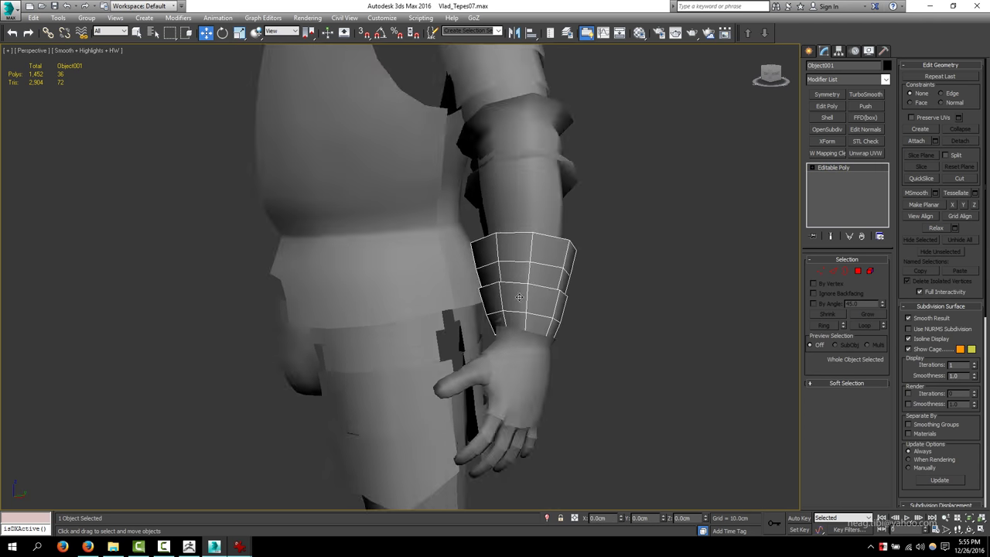
# Step: Clear the selection and select the Armor_edit mesh
pyautogui.press('q')
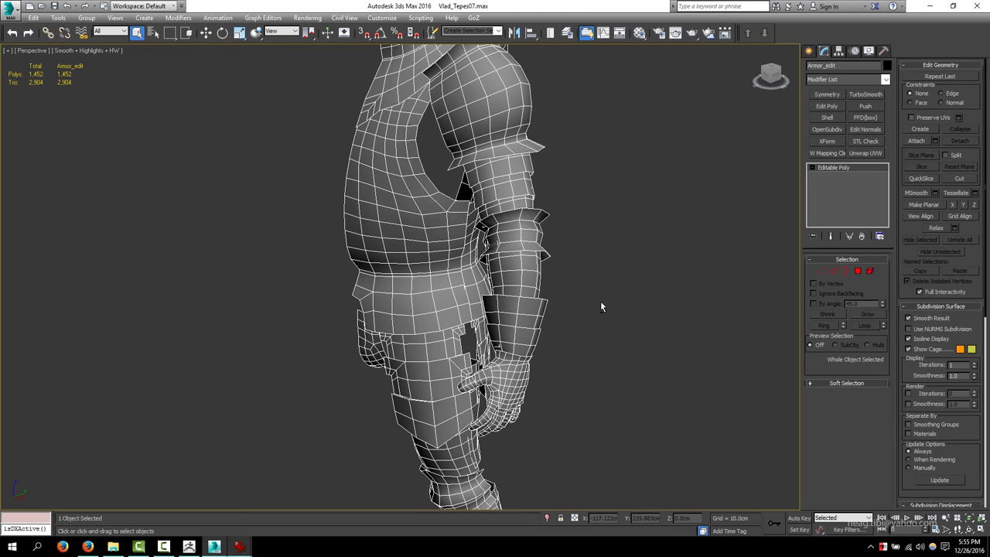
pyautogui.click(600, 301)
pyautogui.scroll(3, 498, 304)
pyautogui.click(498, 304)
pyautogui.scroll(-2, 498, 304)
pyautogui.moveTo(498, 304)
pyautogui.keyDown('alt'); pyautogui.mouseDown(button='middle')
pyautogui.moveTo(480, 281)
pyautogui.moveTo(387, 282)
pyautogui.mouseUp(button='middle'); pyautogui.keyUp('alt')
pyautogui.scroll(2, 479, 281)
pyautogui.scroll(-2, 480, 281)
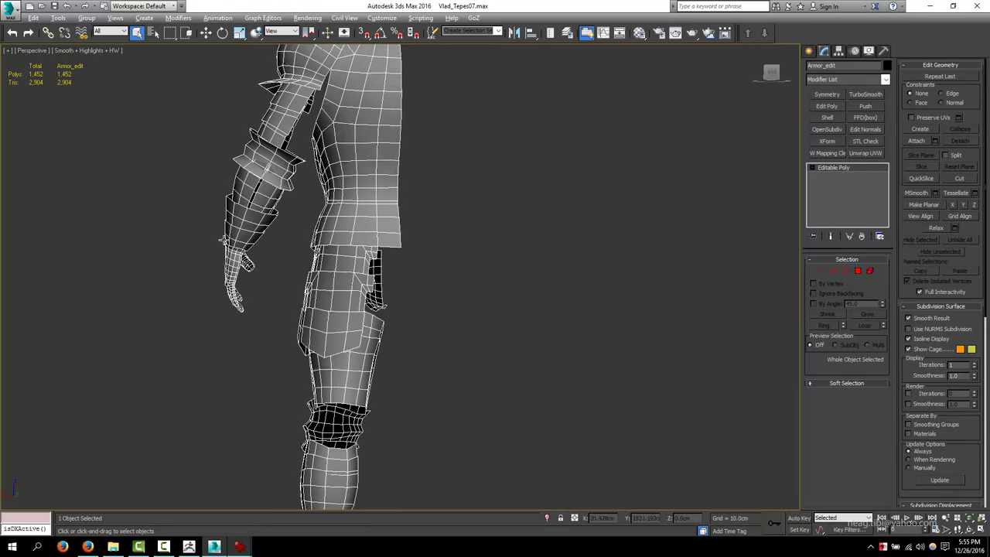
pyautogui.scroll(2, 387, 281)
# Step: Select the bracer armour element and briefly isolate it to check its faces
pyautogui.moveTo(592, 388)
pyautogui.keyDown('alt'); pyautogui.mouseDown(button='middle')
pyautogui.moveTo(377, 283)
pyautogui.moveTo(429, 303)
pyautogui.moveTo(363, 299)
pyautogui.mouseUp(button='middle'); pyautogui.keyUp('alt')
pyautogui.click(376, 283)
pyautogui.hotkey('alt', 'q')
pyautogui.press('1')
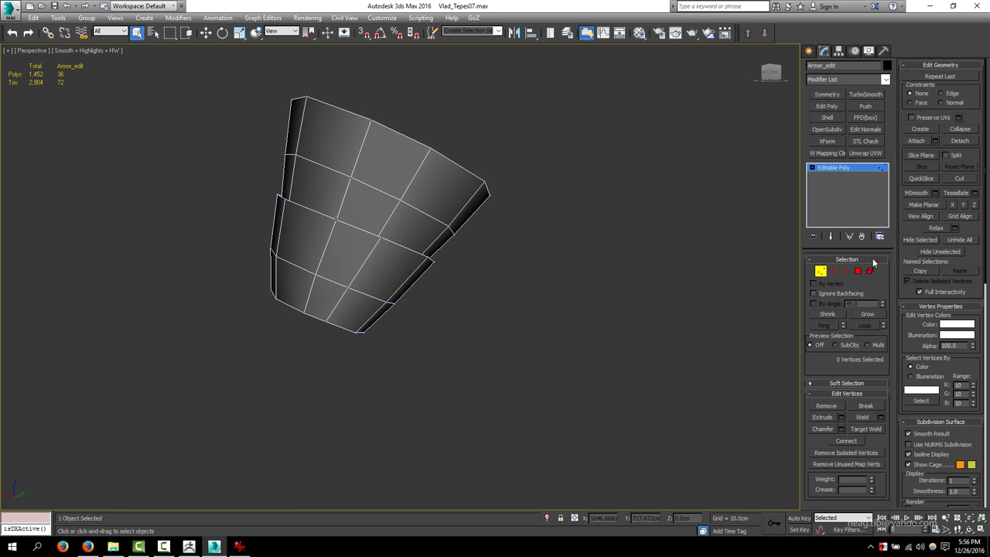
pyautogui.keyDown('alt'); pyautogui.moveTo(336, 255); pyautogui.dragTo(348, 266, button='middle'); pyautogui.keyUp('alt')
pyautogui.press('4')
pyautogui.hotkey('ctrl', 'a')
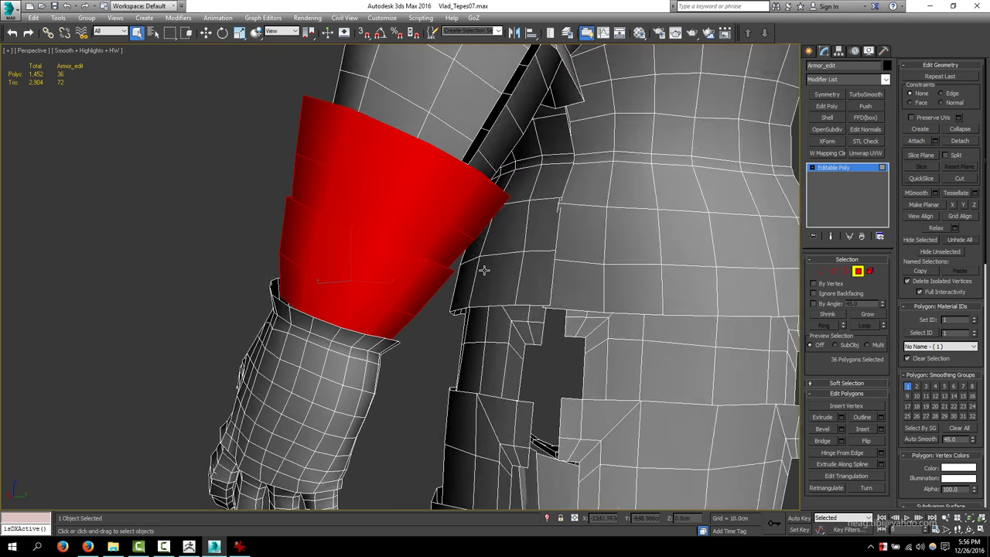
pyautogui.hotkey('alt', 'q')
pyautogui.scroll(-3, 388, 273)
pyautogui.moveTo(386, 237)
pyautogui.keyDown('alt'); pyautogui.mouseDown(button='middle')
pyautogui.moveTo(435, 250)
pyautogui.moveTo(453, 237)
pyautogui.mouseUp(button='middle'); pyautogui.keyUp('alt')
# Step: Move the selected bracer vertices along Y with edge constraints turned off
pyautogui.press('1')
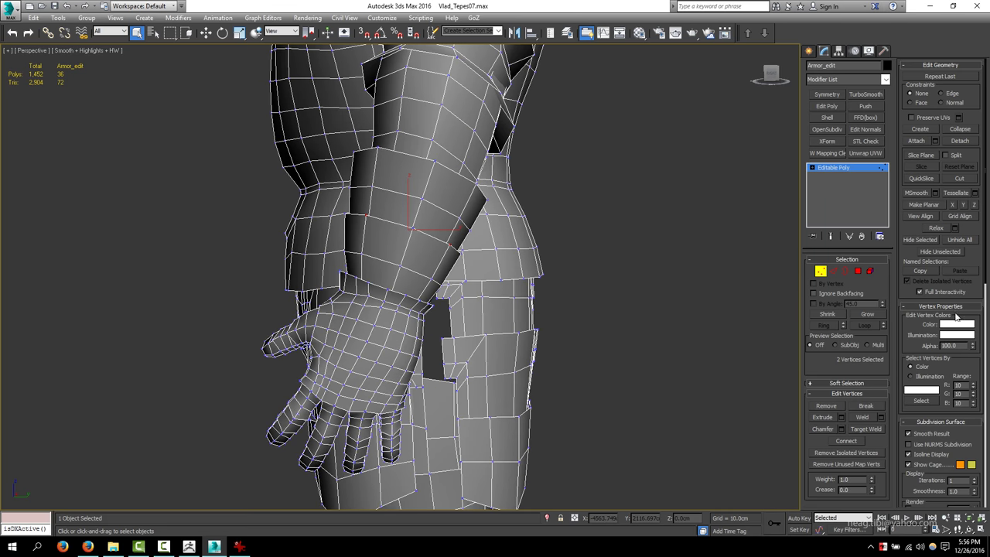
pyautogui.keyDown('alt'); pyautogui.moveTo(395, 221); pyautogui.dragTo(352, 248, button='middle'); pyautogui.keyUp('alt')
pyautogui.moveTo(352, 248); pyautogui.dragTo(352, 267)
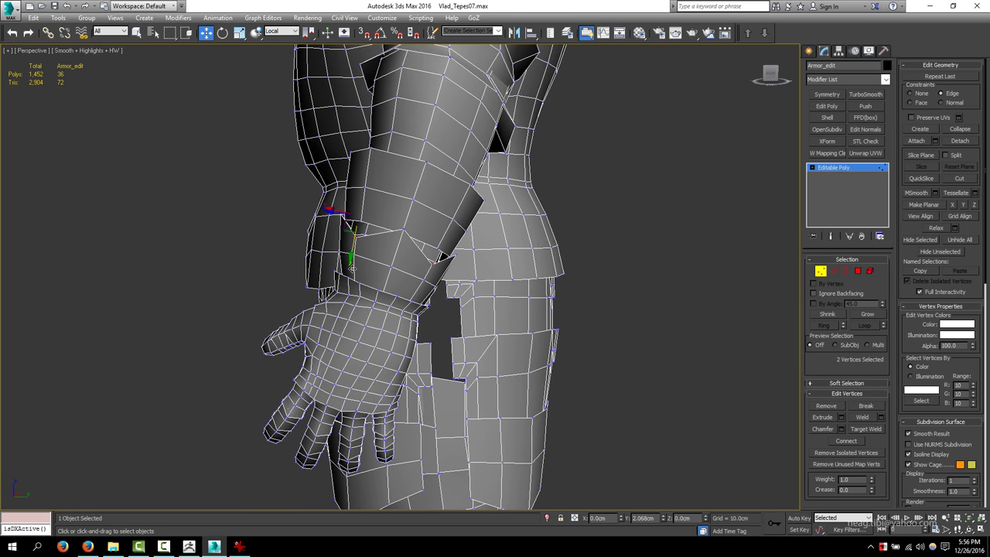
pyautogui.click(910, 93)
pyautogui.moveTo(464, 193)
pyautogui.keyDown('alt'); pyautogui.mouseDown(button='middle')
pyautogui.moveTo(230, 117)
pyautogui.moveTo(469, 202)
pyautogui.mouseUp(button='middle'); pyautogui.keyUp('alt')
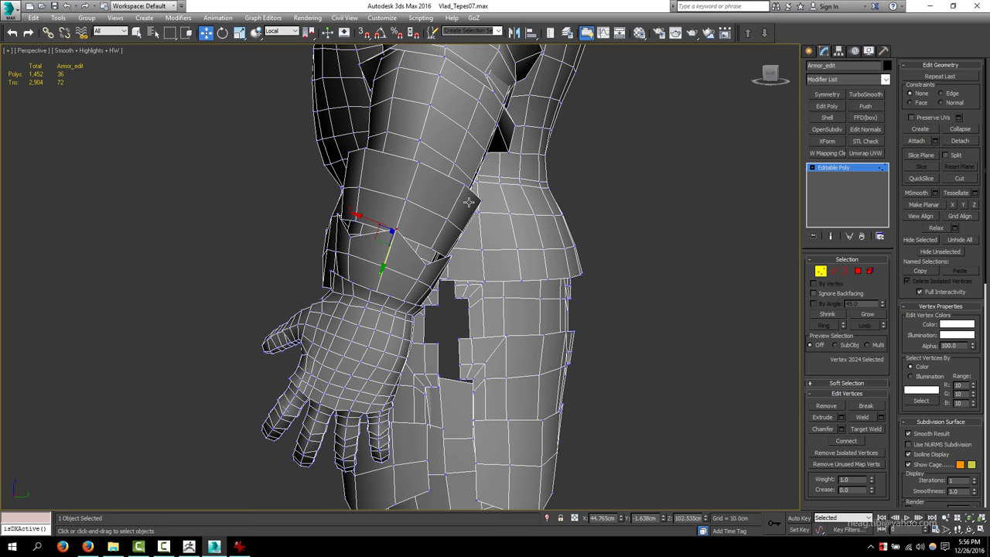
pyautogui.moveTo(391, 243)
pyautogui.keyDown('alt'); pyautogui.mouseDown(button='middle')
pyautogui.moveTo(363, 232)
pyautogui.moveTo(342, 248)
pyautogui.moveTo(386, 232)
pyautogui.mouseUp(button='middle'); pyautogui.keyUp('alt')
# Step: Isolate the whole bracer element and inspect it in wireframe
pyautogui.press('5')
pyautogui.click(367, 204)
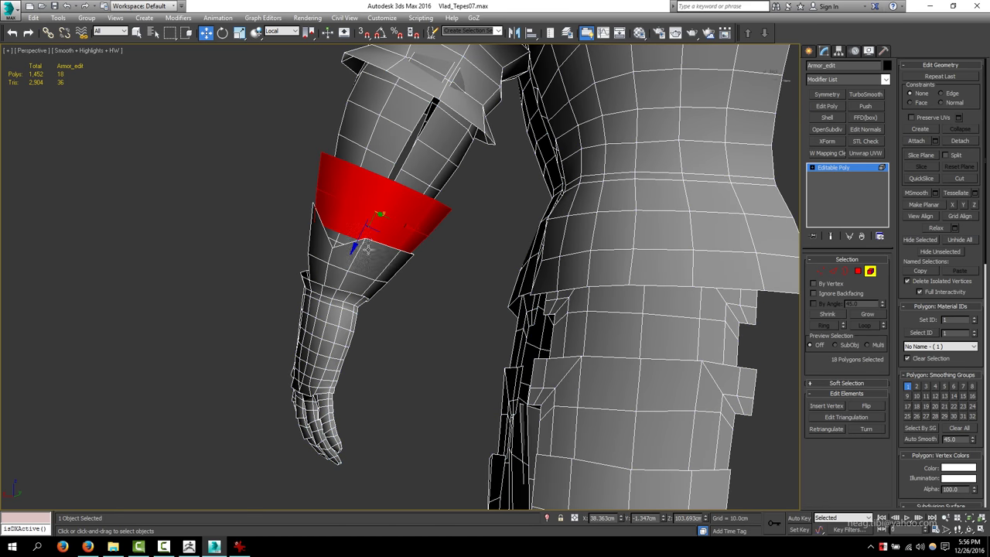
pyautogui.click(942, 253)
pyautogui.press('1')
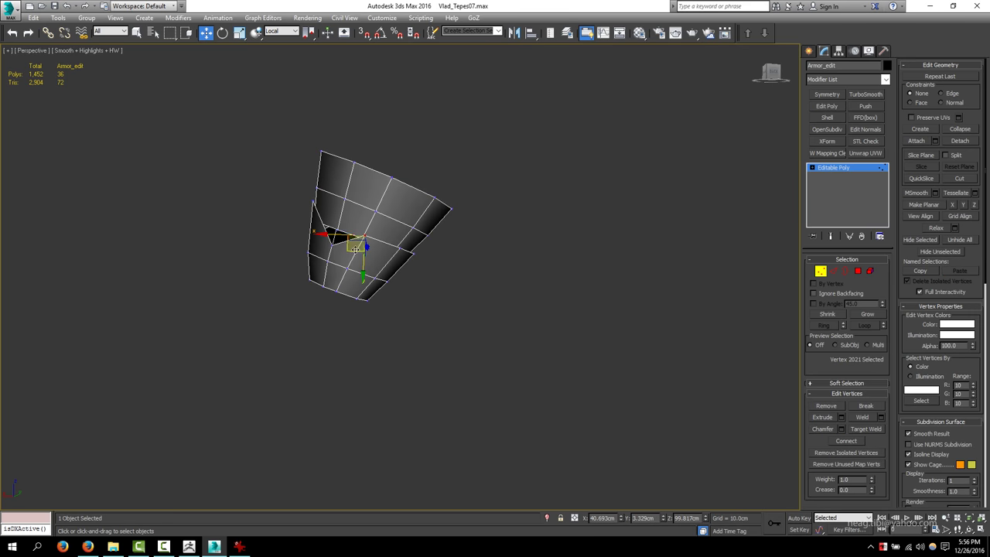
pyautogui.press('z')
pyautogui.press('2')
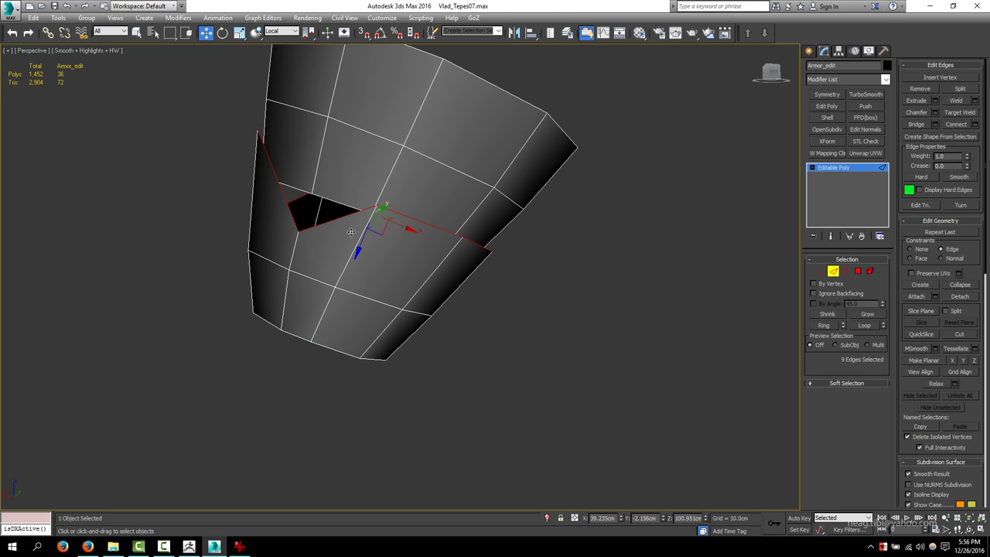
pyautogui.press('F3')
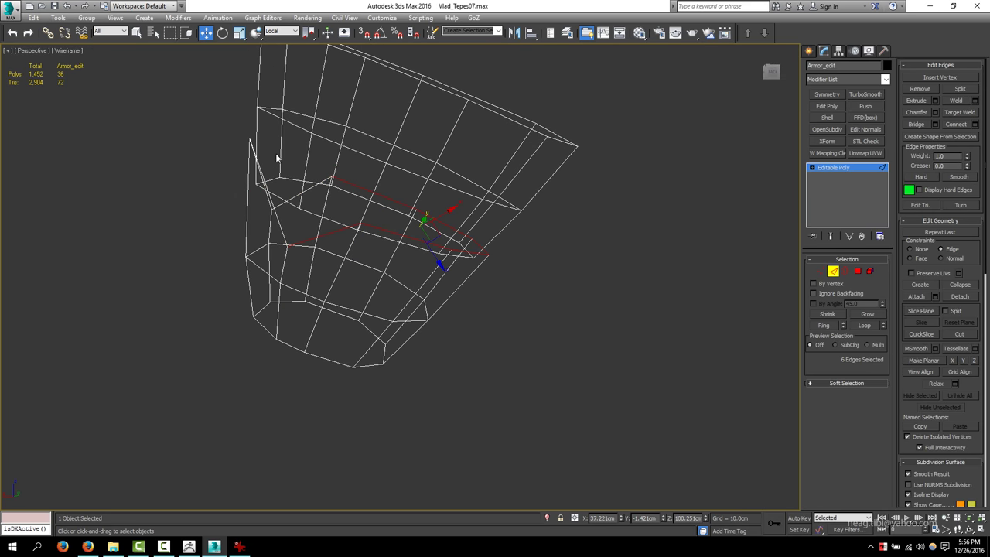
pyautogui.keyDown('alt'); pyautogui.moveTo(298, 239); pyautogui.dragTo(307, 235, button='middle'); pyautogui.keyUp('alt')
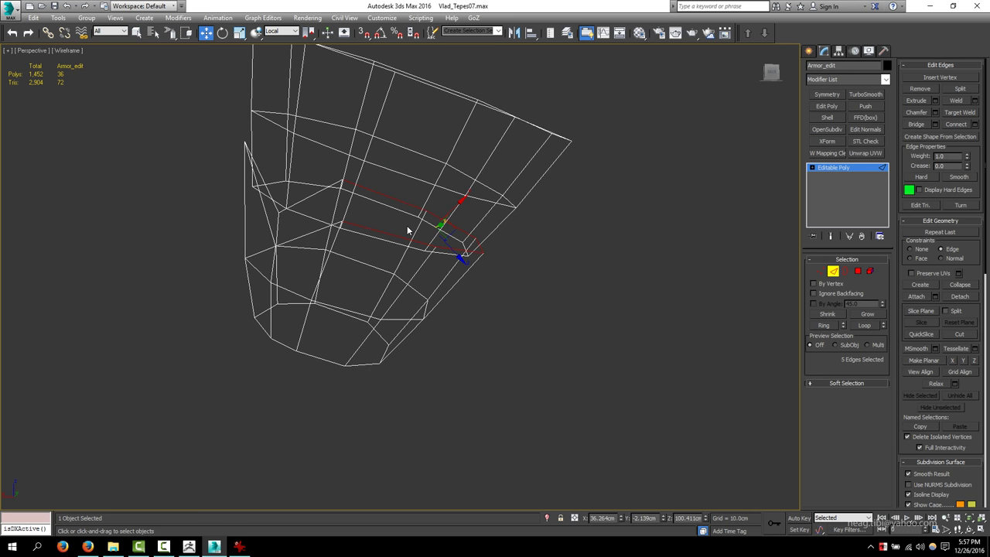
pyautogui.keyDown('alt'); pyautogui.moveTo(409, 230); pyautogui.dragTo(458, 203, button='middle'); pyautogui.keyUp('alt')
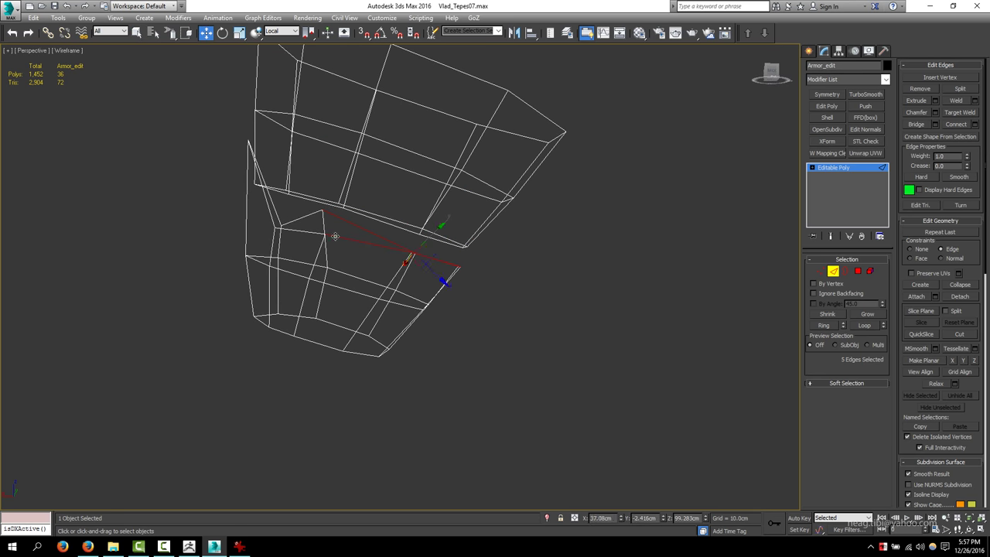
pyautogui.press('1')
pyautogui.moveTo(335, 236)
pyautogui.keyDown('alt'); pyautogui.mouseDown(button='middle')
pyautogui.moveTo(337, 262)
pyautogui.moveTo(328, 259)
pyautogui.mouseUp(button='middle'); pyautogui.keyUp('alt')
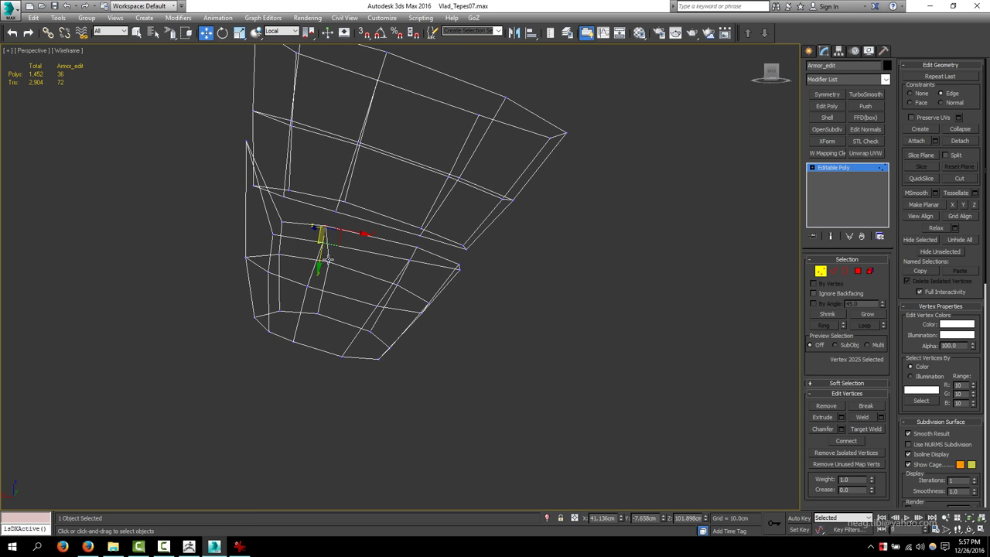
pyautogui.press('F3')
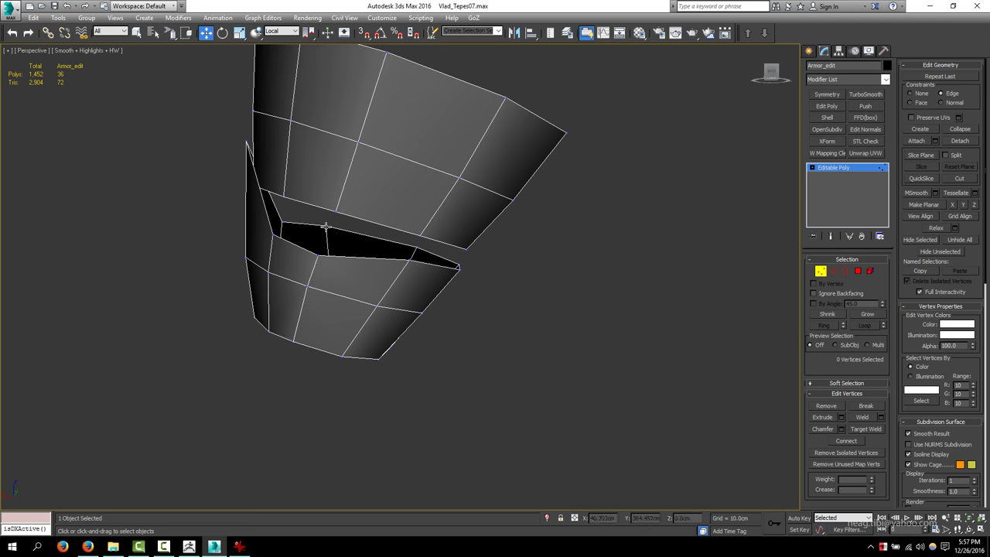
# Step: Pull a vertex down to reshape the lower piece and split the selected edges
pyautogui.keyDown('alt'); pyautogui.moveTo(320, 265); pyautogui.dragTo(391, 257, button='middle'); pyautogui.keyUp('alt')
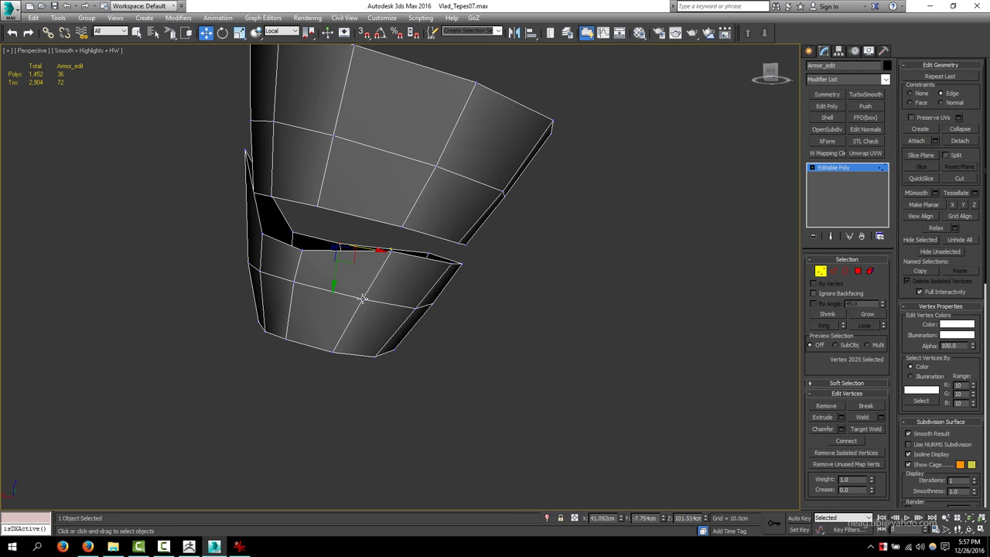
pyautogui.moveTo(385, 263); pyautogui.dragTo(317, 310)
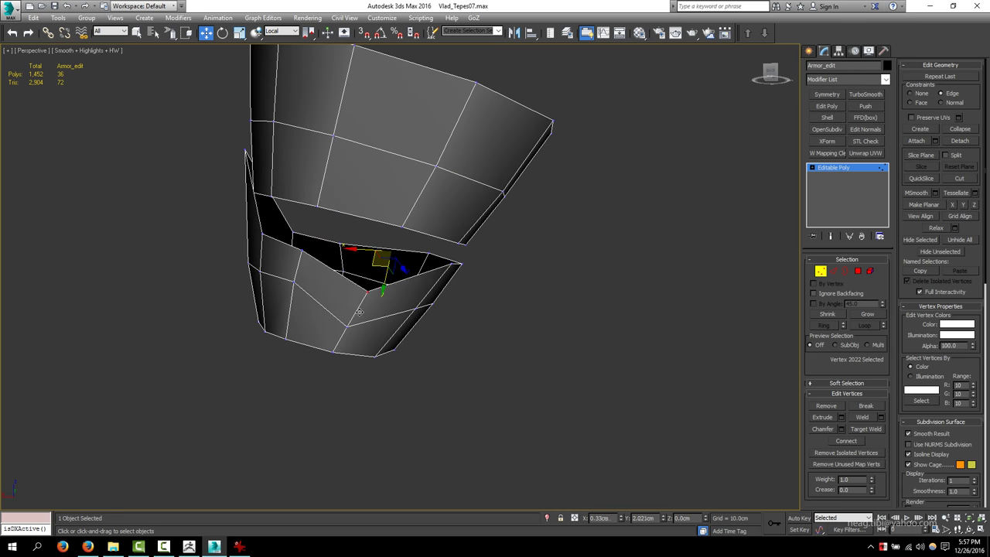
pyautogui.moveTo(302, 274)
pyautogui.keyDown('alt'); pyautogui.mouseDown(button='middle')
pyautogui.moveTo(387, 263)
pyautogui.moveTo(333, 294)
pyautogui.moveTo(349, 317)
pyautogui.moveTo(343, 270)
pyautogui.moveTo(398, 268)
pyautogui.moveTo(412, 242)
pyautogui.moveTo(402, 223)
pyautogui.moveTo(394, 228)
pyautogui.mouseUp(button='middle'); pyautogui.keyUp('alt')
pyautogui.press('2')
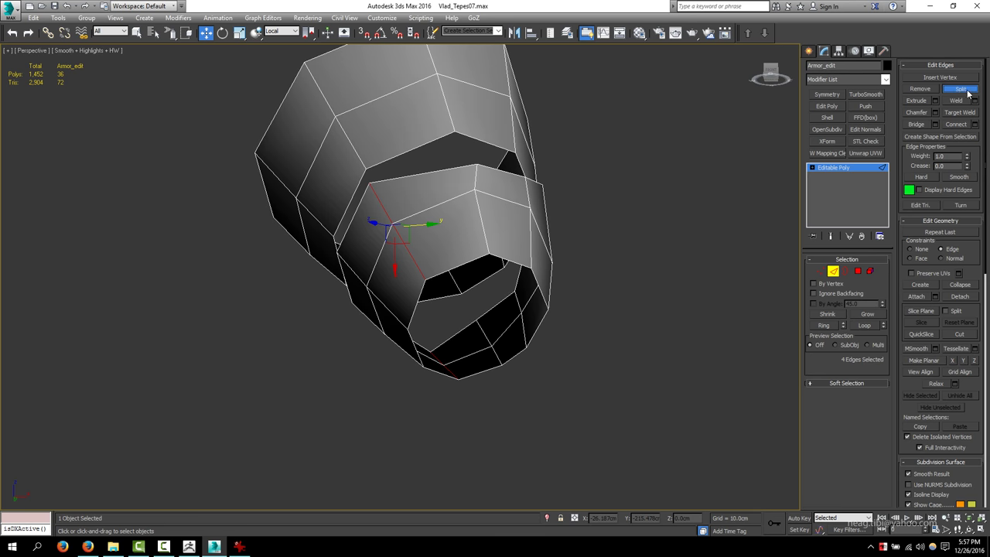
pyautogui.click(967, 93)
# Step: Delete the lower front polygons and cap the resulting open border
pyautogui.press('5')
pyautogui.click(376, 266)
pyautogui.press('Delete')
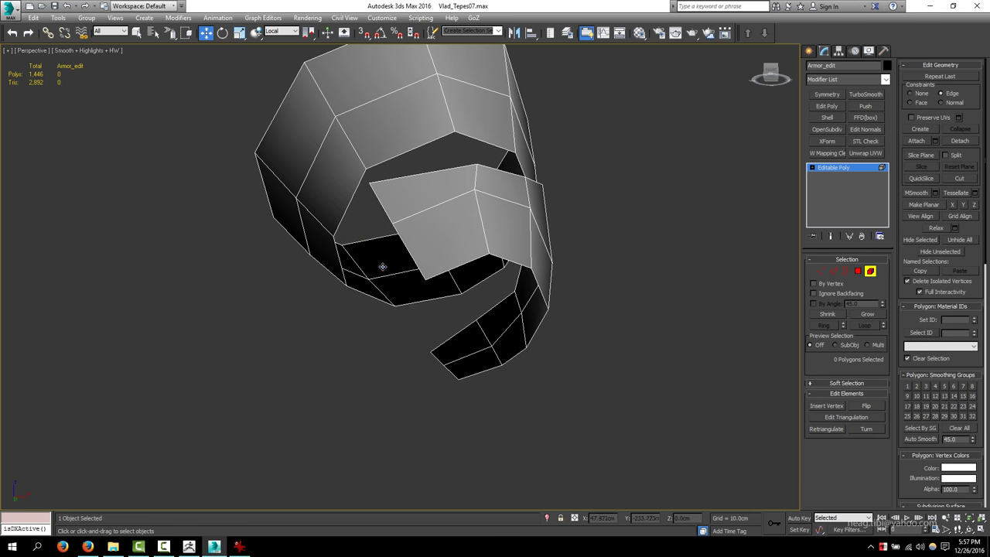
pyautogui.keyDown('alt'); pyautogui.moveTo(389, 193); pyautogui.dragTo(417, 201, button='middle'); pyautogui.keyUp('alt')
pyautogui.press('3')
pyautogui.click(464, 180)
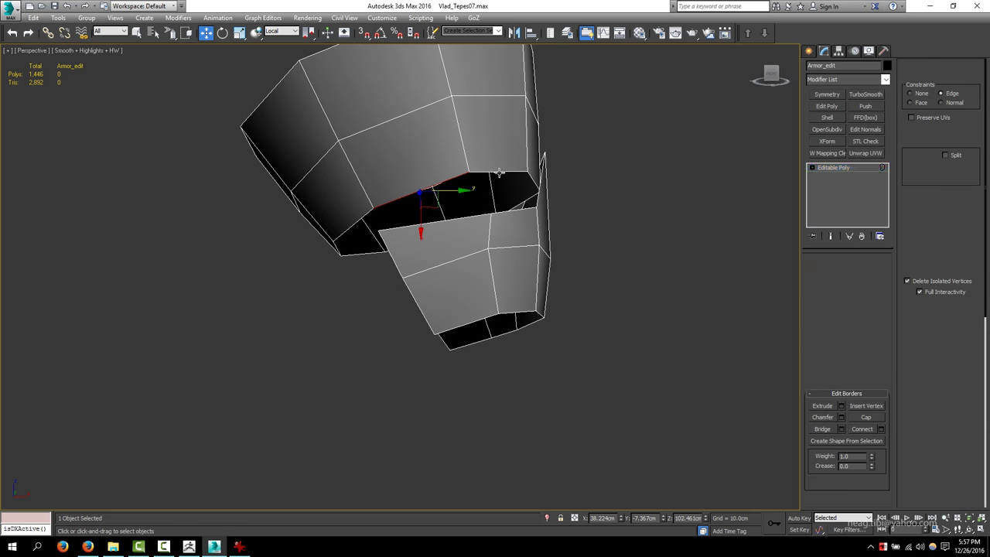
pyautogui.keyDown('alt'); pyautogui.moveTo(526, 308); pyautogui.dragTo(479, 248, button='middle'); pyautogui.keyUp('alt')
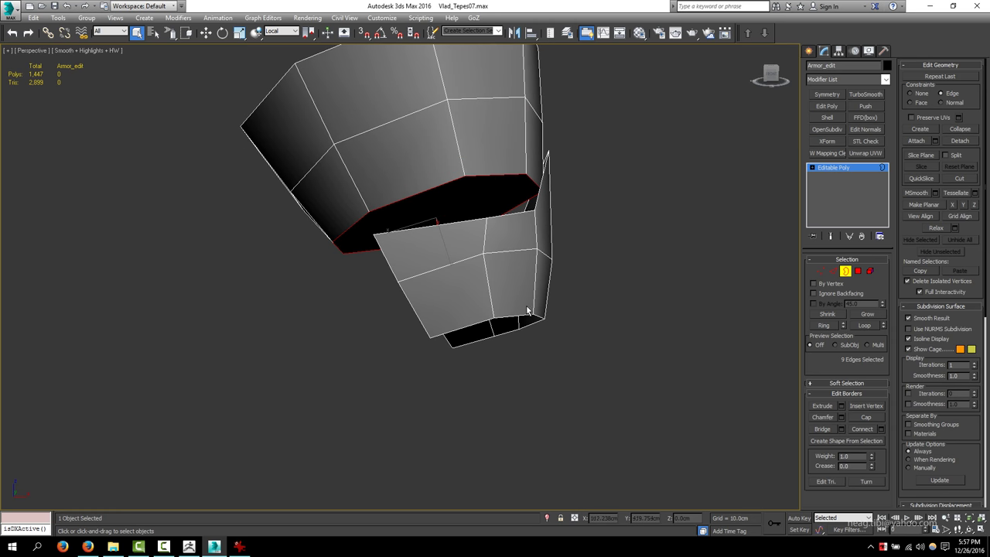
# Step: Extrude the cap polygon down 4.969 cm, then delete its end to open the band
pyautogui.press('4')
pyautogui.click(448, 199)
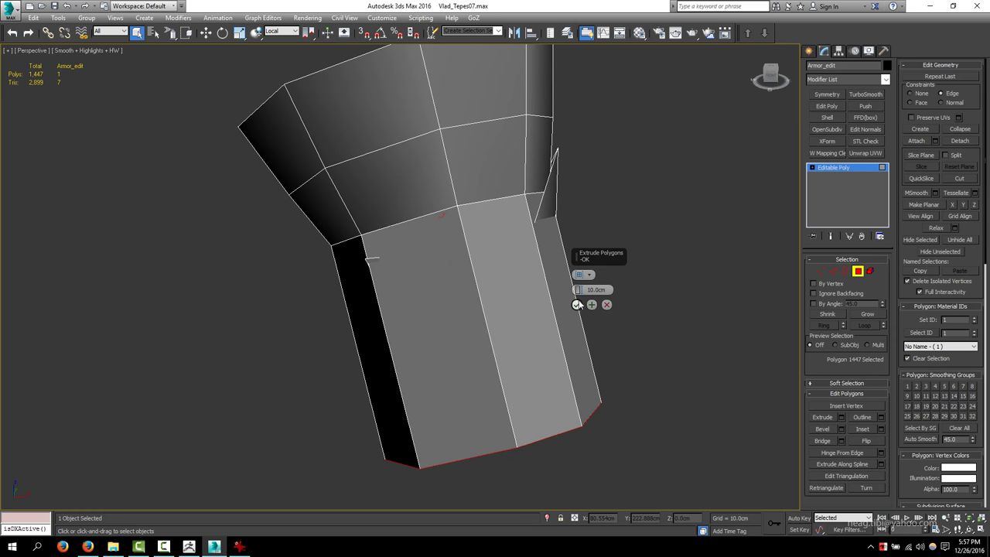
pyautogui.moveTo(578, 289); pyautogui.dragTo(582, 315)
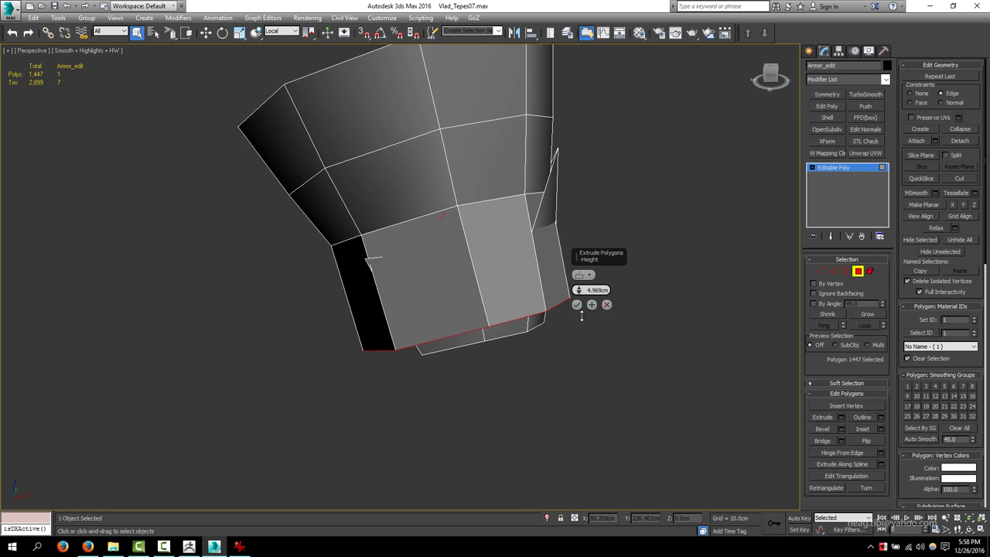
pyautogui.keyDown('alt'); pyautogui.moveTo(530, 326); pyautogui.dragTo(482, 305, button='middle'); pyautogui.keyUp('alt')
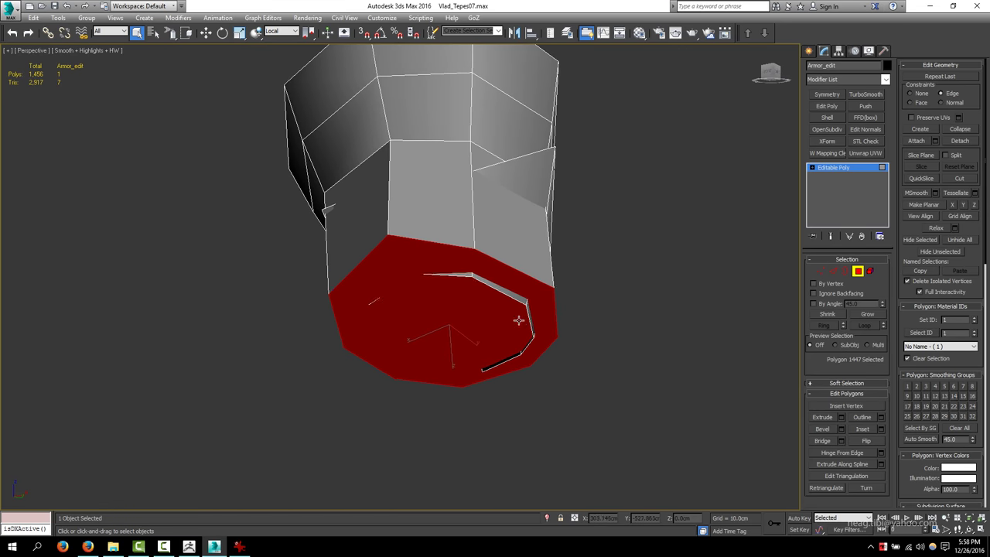
pyautogui.press('Delete')
# Step: Connect the band's edge ring to add a new edge loop
pyautogui.press('3')
pyautogui.click(516, 271)
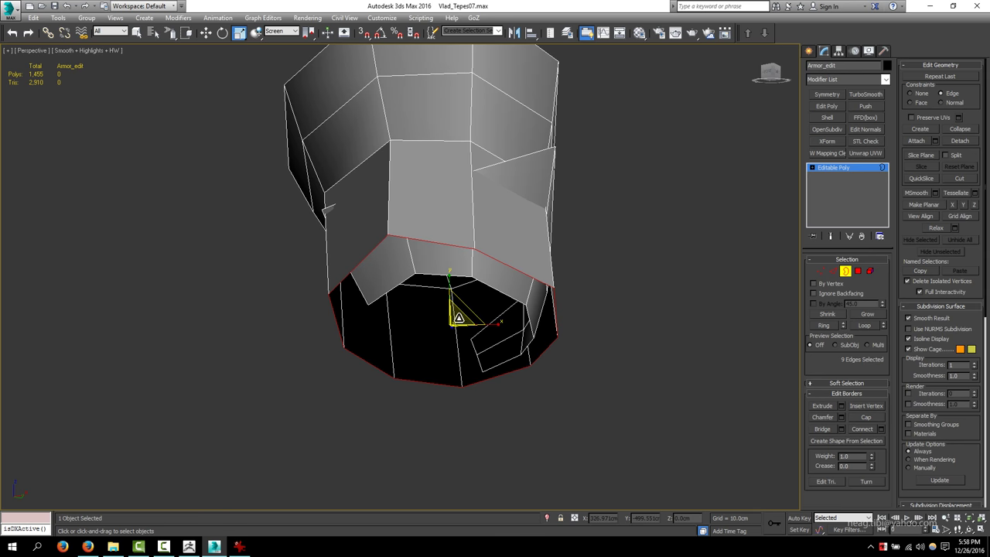
pyautogui.keyDown('alt'); pyautogui.moveTo(459, 317); pyautogui.dragTo(623, 282, button='middle'); pyautogui.keyUp('alt')
pyautogui.keyDown('alt'); pyautogui.moveTo(457, 315); pyautogui.dragTo(322, 251, button='middle'); pyautogui.keyUp('alt')
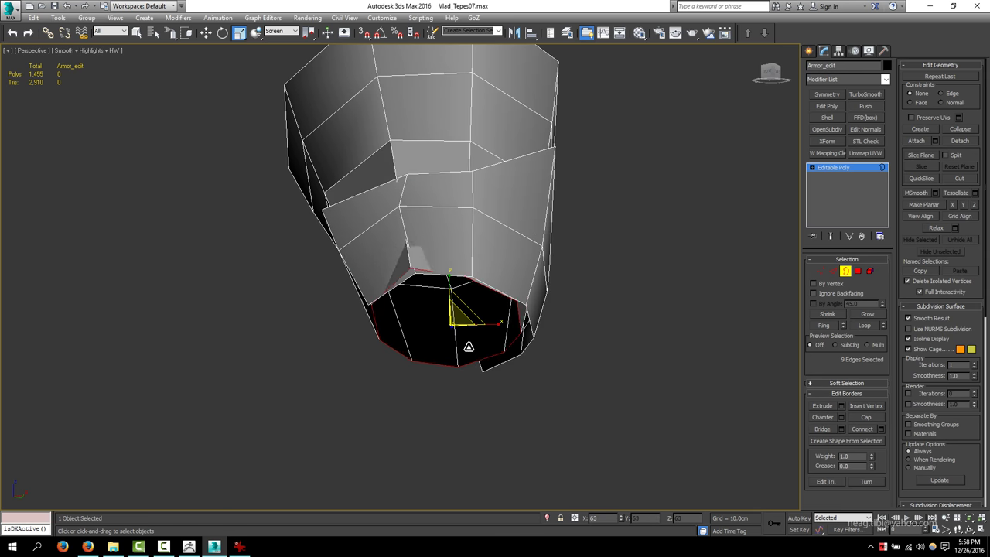
pyautogui.press('2')
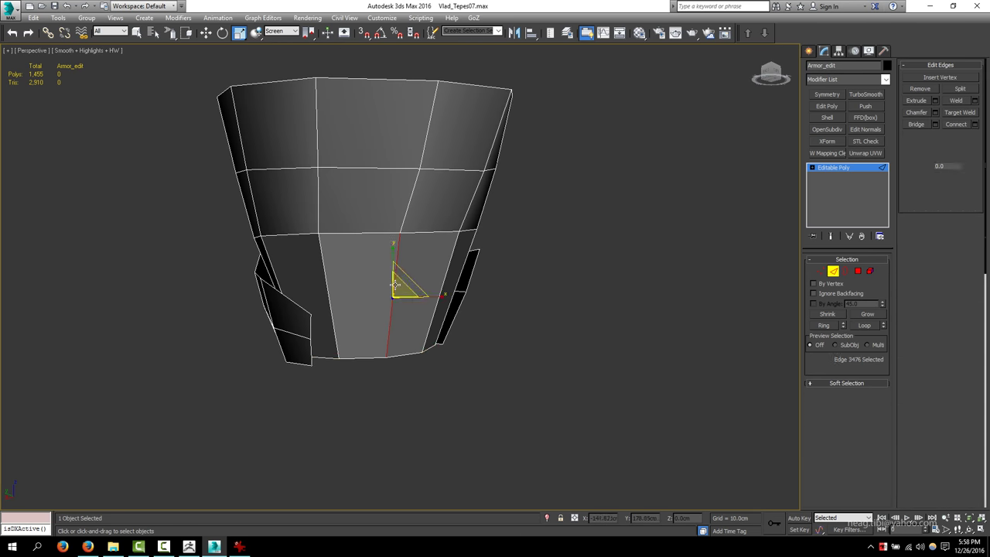
pyautogui.press('q')
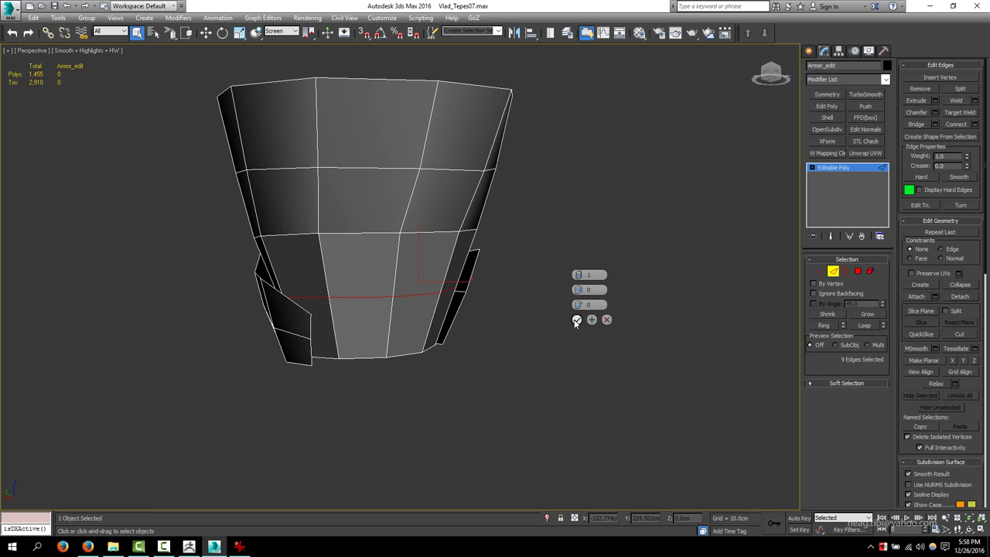
pyautogui.click(576, 322)
# Step: Chamfer the two selected edges by 0.214 cm
pyautogui.press('4')
pyautogui.hotkey('ctrl', 'a')
pyautogui.press('1')
pyautogui.moveTo(369, 298)
pyautogui.keyDown('alt'); pyautogui.mouseDown(button='middle')
pyautogui.moveTo(423, 306)
pyautogui.moveTo(332, 272)
pyautogui.mouseUp(button='middle'); pyautogui.keyUp('alt')
pyautogui.press('2')
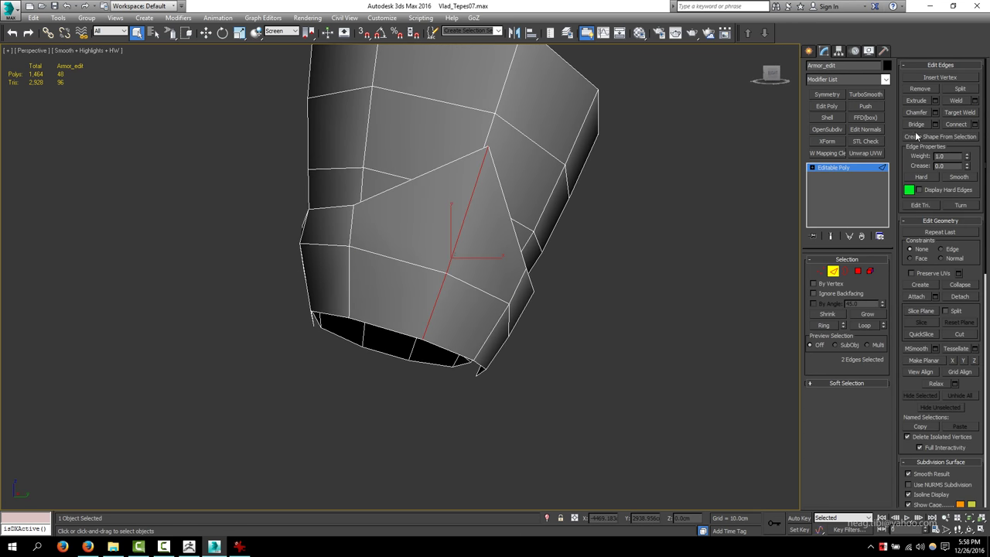
pyautogui.click(935, 112)
pyautogui.rightClick(584, 297)
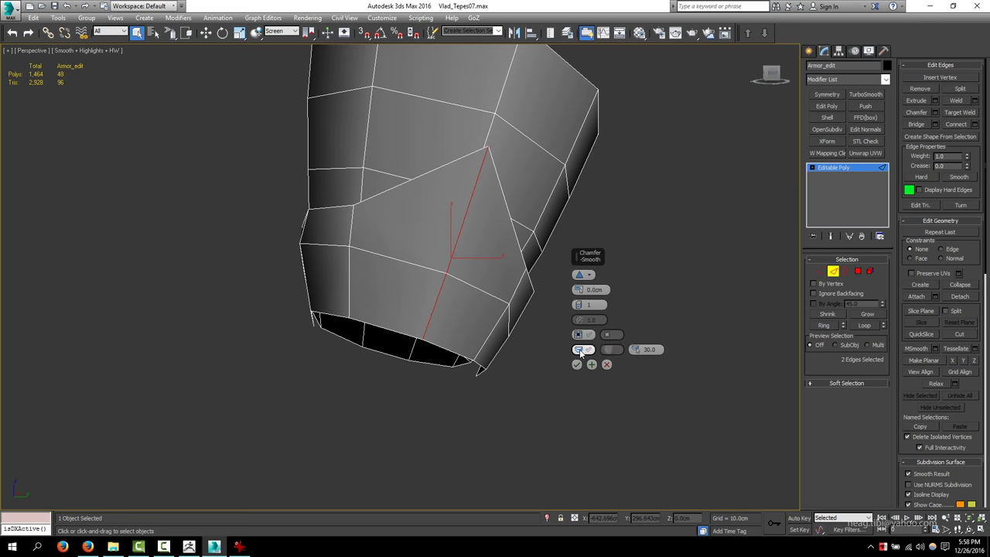
pyautogui.moveTo(579, 292); pyautogui.dragTo(578, 290)
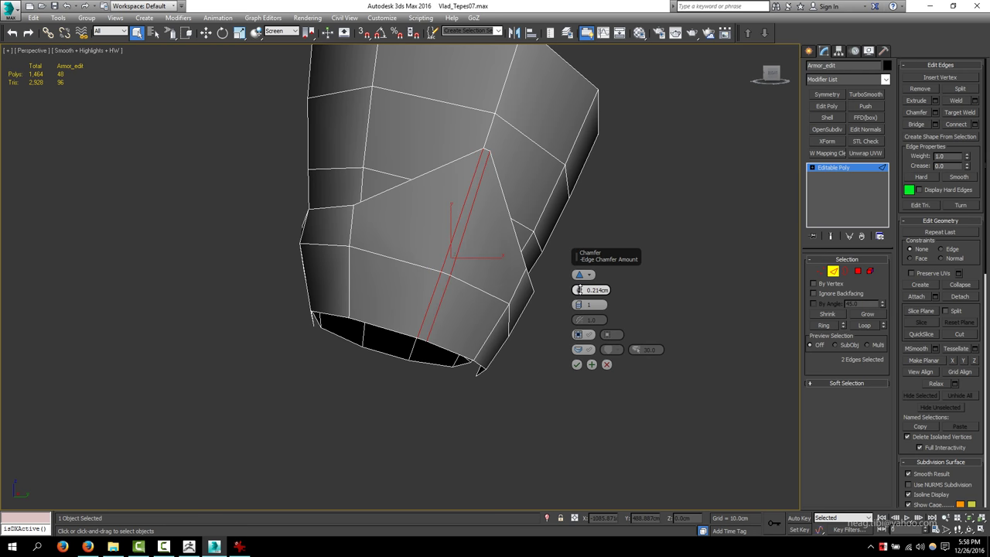
pyautogui.click(576, 364)
# Step: Select all the piece's polygons and unhide the rest of the character
pyautogui.keyDown('alt'); pyautogui.moveTo(542, 325); pyautogui.dragTo(403, 291, button='middle'); pyautogui.keyUp('alt')
pyautogui.scroll(-3, 541, 309)
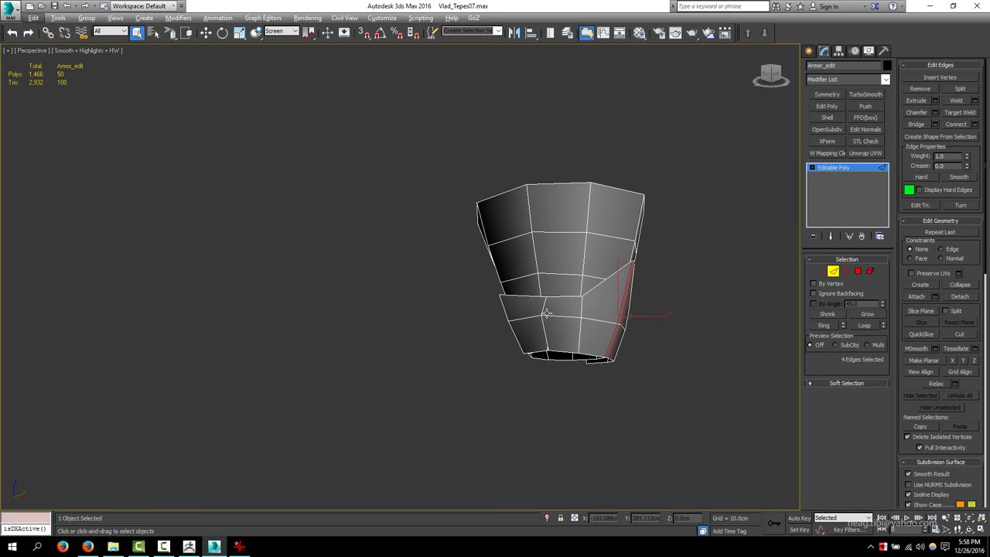
pyautogui.keyDown('alt'); pyautogui.moveTo(541, 310); pyautogui.dragTo(603, 294, button='middle'); pyautogui.keyUp('alt')
pyautogui.press('4')
pyautogui.hotkey('ctrl', 'a')
pyautogui.click(959, 240)
pyautogui.scroll(3, 659, 266)
# Step: Clear the polygon selection and orbit to a three-quarter view of the arm
pyautogui.hotkey('ctrl', 'd')
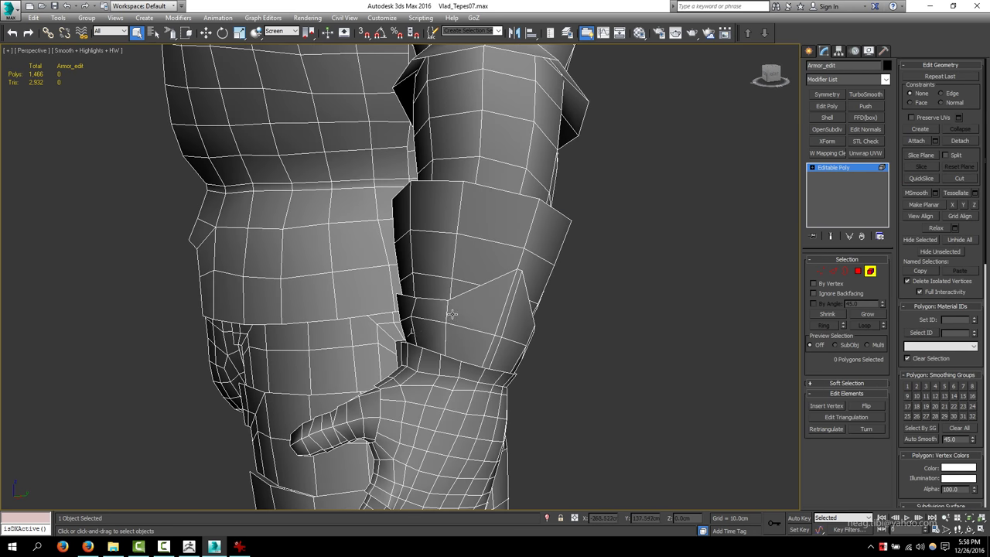
pyautogui.scroll(-3, 495, 278)
pyautogui.scroll(2, 494, 279)
pyautogui.keyDown('alt'); pyautogui.moveTo(303, 281); pyautogui.dragTo(231, 267, button='middle'); pyautogui.keyUp('alt')
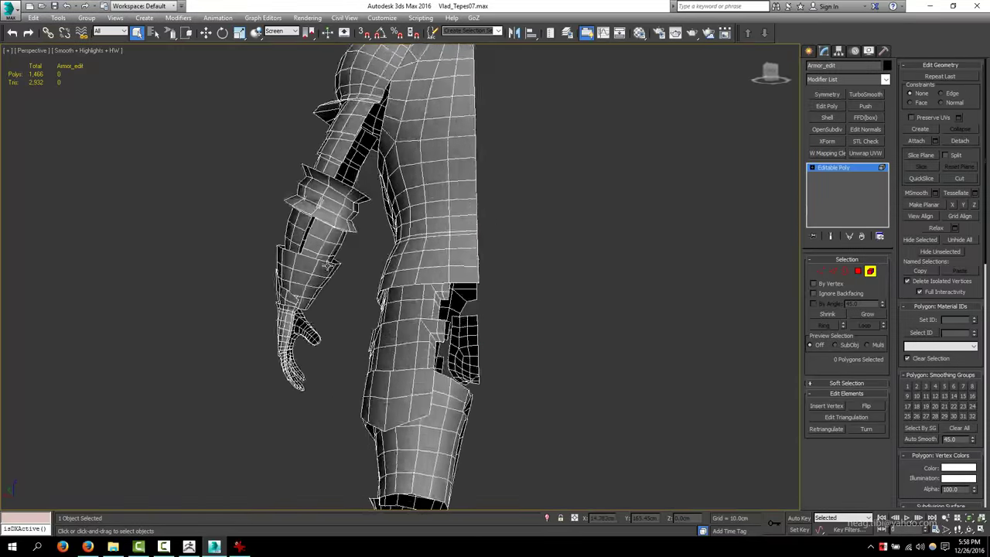
pyautogui.moveTo(495, 309)
pyautogui.keyDown('alt'); pyautogui.mouseDown(button='middle')
pyautogui.moveTo(464, 309)
pyautogui.moveTo(501, 311)
pyautogui.moveTo(350, 250)
pyautogui.moveTo(340, 284)
pyautogui.moveTo(295, 179)
pyautogui.mouseUp(button='middle'); pyautogui.keyUp('alt')
pyautogui.scroll(3, 464, 325)
pyautogui.scroll(-3, 464, 325)
pyautogui.scroll(5, 501, 310)
pyautogui.scroll(3, 341, 285)
# Step: Select edges along the arm armour band with the Move tool, checking them in wireframe
pyautogui.press('2')
pyautogui.keyDown('ctrl'); pyautogui.click(340, 285); pyautogui.keyUp('ctrl')
pyautogui.press('w')
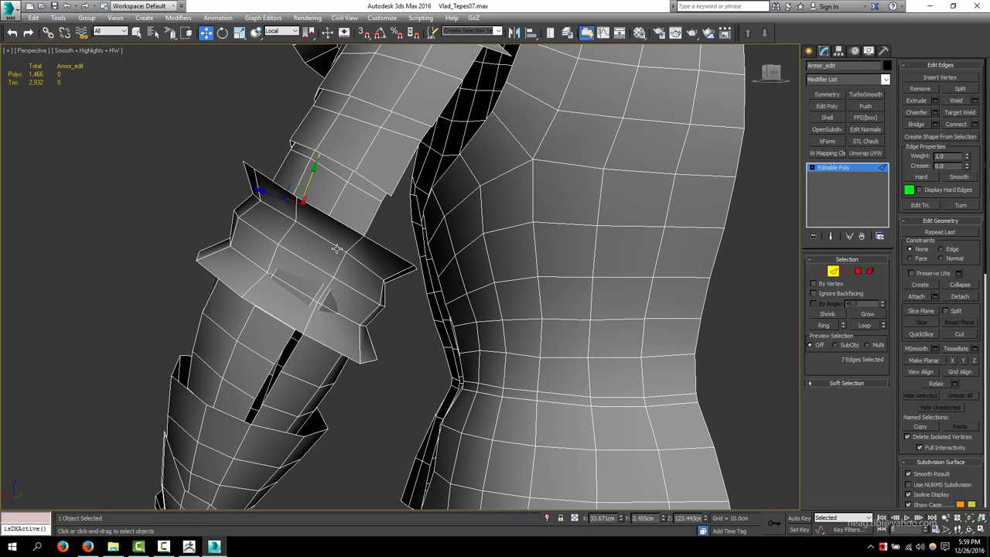
pyautogui.press('F3')
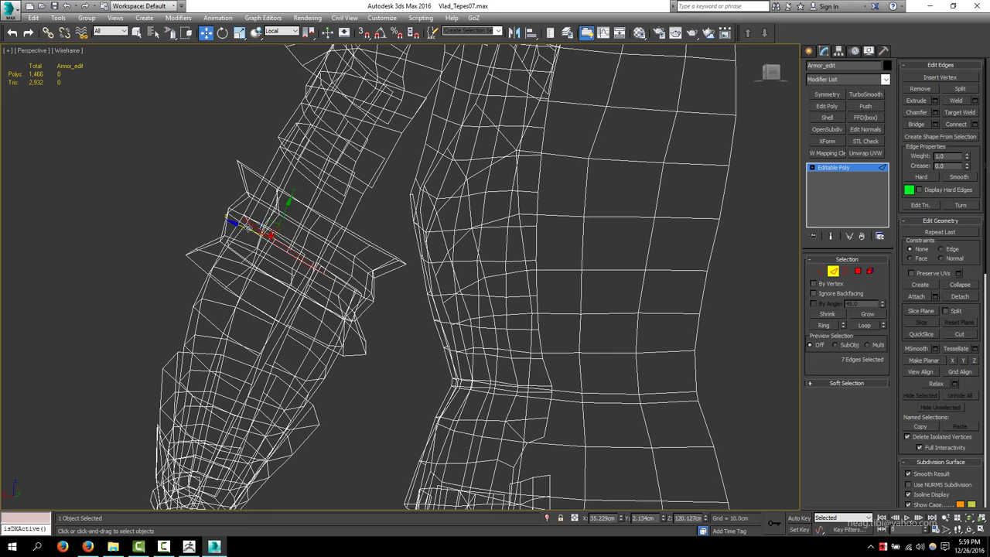
pyautogui.press('F3')
pyautogui.press('F3')
pyautogui.keyDown('ctrl'); pyautogui.click(245, 244); pyautogui.keyUp('ctrl')
pyautogui.keyDown('alt'); pyautogui.moveTo(263, 209); pyautogui.dragTo(986, 172, button='middle'); pyautogui.keyUp('alt')
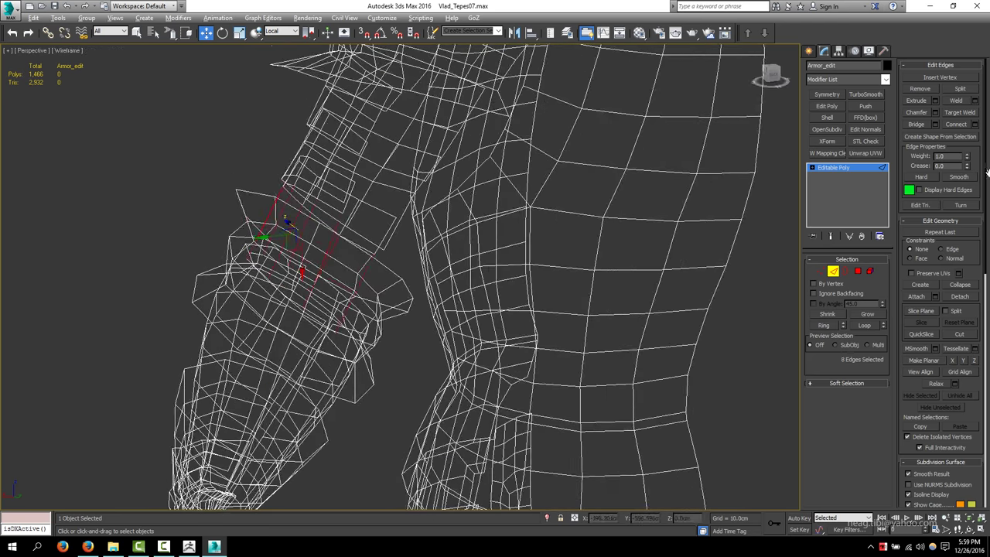
pyautogui.press('F3')
pyautogui.moveTo(444, 232)
pyautogui.keyDown('alt'); pyautogui.mouseDown(button='middle')
pyautogui.moveTo(306, 278)
pyautogui.moveTo(288, 256)
pyautogui.moveTo(450, 283)
pyautogui.mouseUp(button='middle'); pyautogui.keyUp('alt')
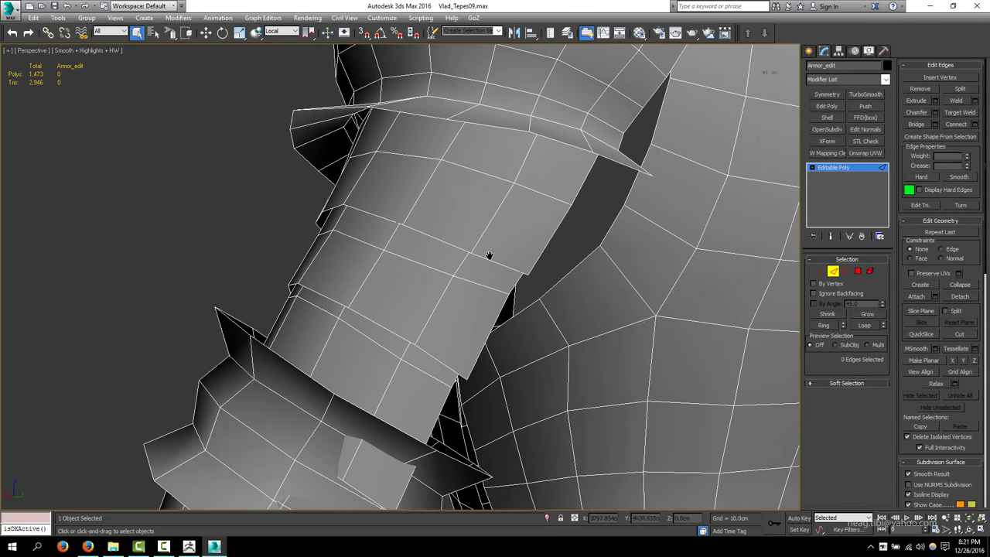
pyautogui.moveTo(489, 255); pyautogui.dragTo(493, 258, button='middle')
# Step: Delete the upper armour band element from the arm
pyautogui.press('5')
pyautogui.click(368, 330)
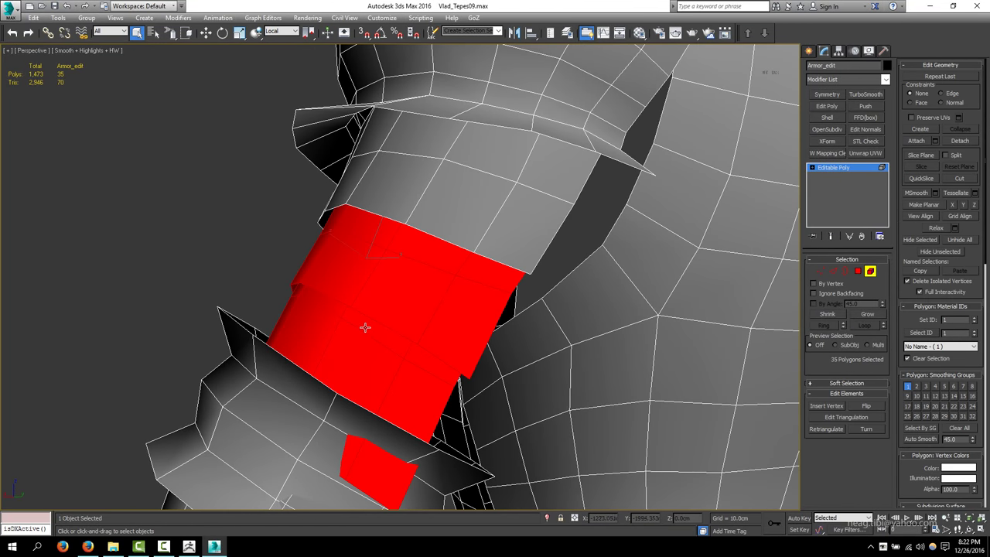
pyautogui.scroll(-1, 379, 309)
pyautogui.click(392, 285)
pyautogui.press('Delete')
pyautogui.keyDown('alt'); pyautogui.moveTo(383, 277); pyautogui.dragTo(457, 289, button='middle'); pyautogui.keyUp('alt')
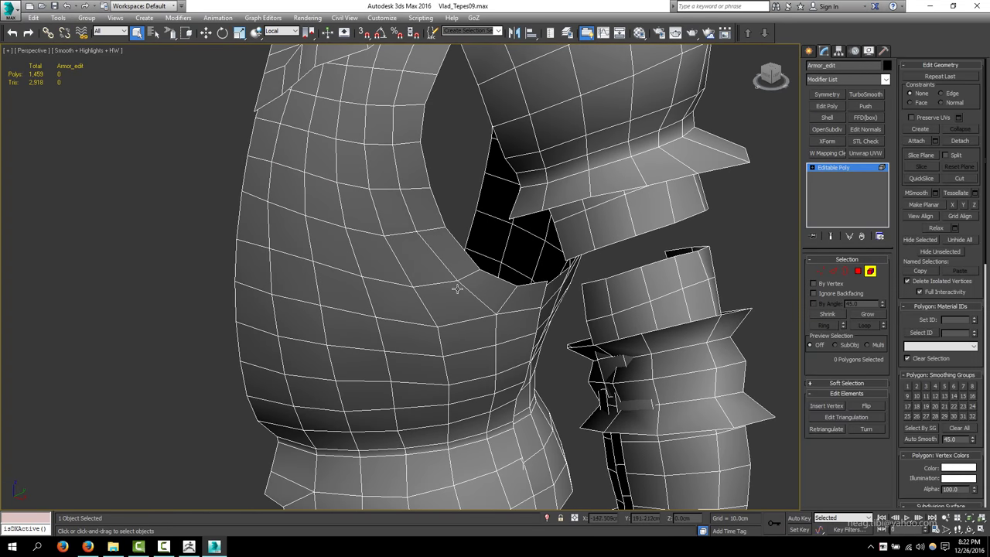
# Step: Bridge the gap left between the remaining arm armour bands
pyautogui.press('2')
pyautogui.click(916, 123)
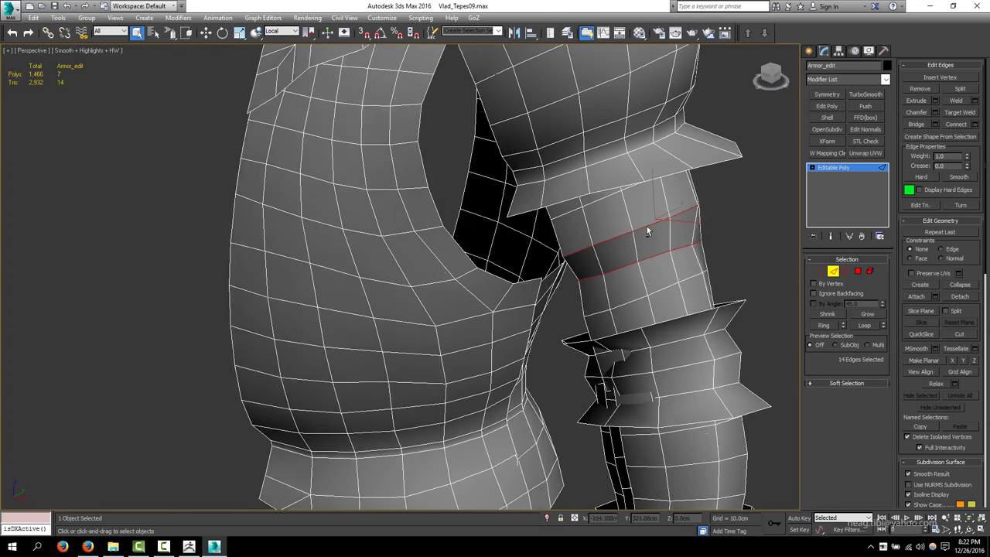
pyautogui.keyDown('alt'); pyautogui.moveTo(641, 221); pyautogui.dragTo(624, 263, button='middle'); pyautogui.keyUp('alt')
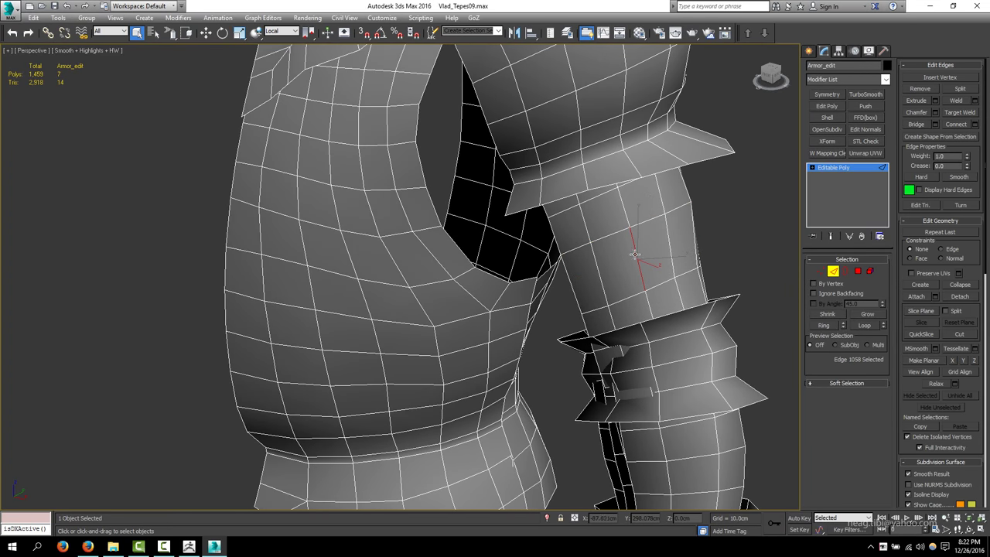
pyautogui.scroll(3, 708, 219)
pyautogui.scroll(-5, 578, 255)
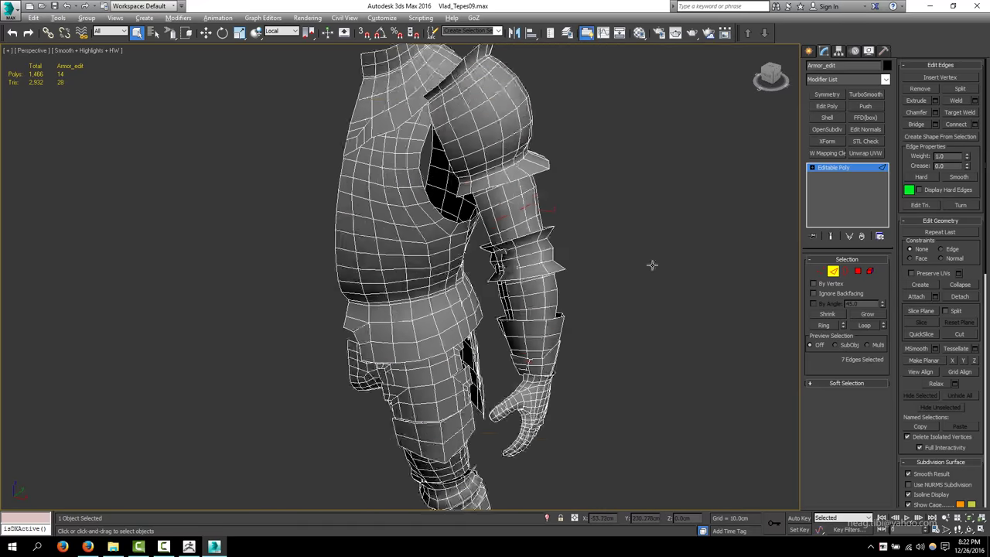
pyautogui.moveTo(652, 265)
pyautogui.keyDown('alt'); pyautogui.mouseDown(button='middle')
pyautogui.moveTo(634, 225)
pyautogui.moveTo(354, 258)
pyautogui.mouseUp(button='middle'); pyautogui.keyUp('alt')
pyautogui.scroll(2, 354, 257)
pyautogui.scroll(2, 413, 250)
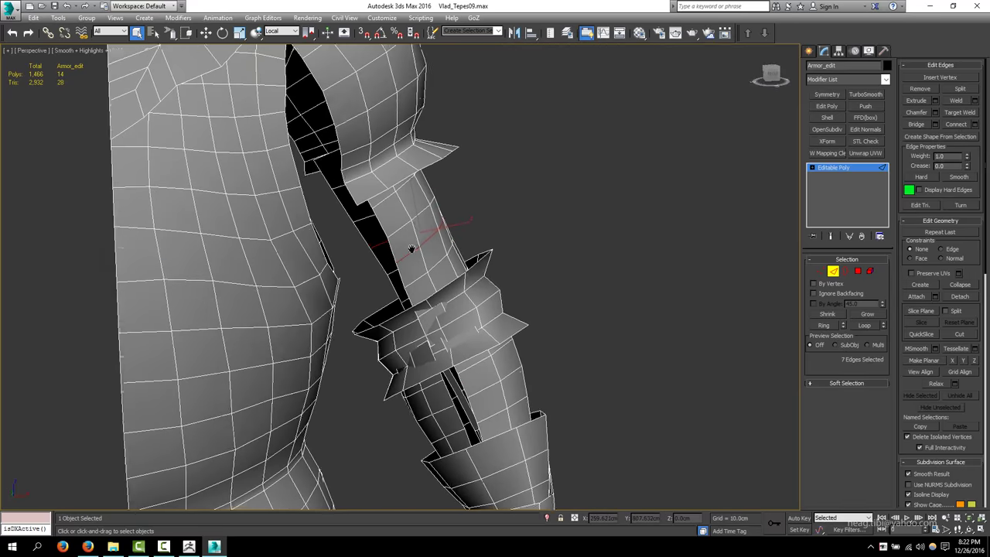
pyautogui.scroll(2, 413, 249)
pyautogui.scroll(-2, 433, 221)
# Step: Clone the upper-arm band polygons out beside the arm
pyautogui.press('4')
pyautogui.click(457, 185)
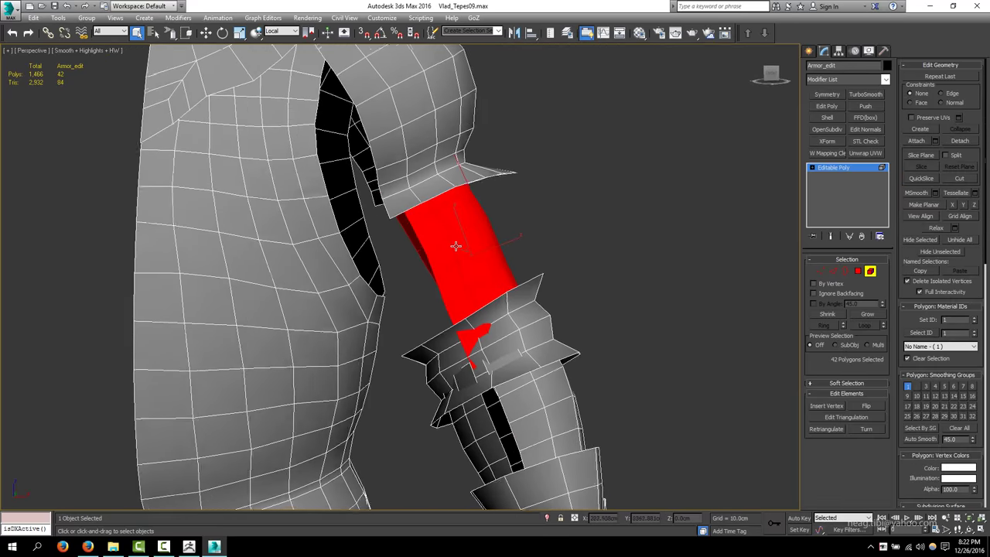
pyautogui.press('w')
pyautogui.keyDown('shift'); pyautogui.moveTo(480, 240); pyautogui.dragTo(442, 253); pyautogui.keyUp('shift')
pyautogui.press('Return')
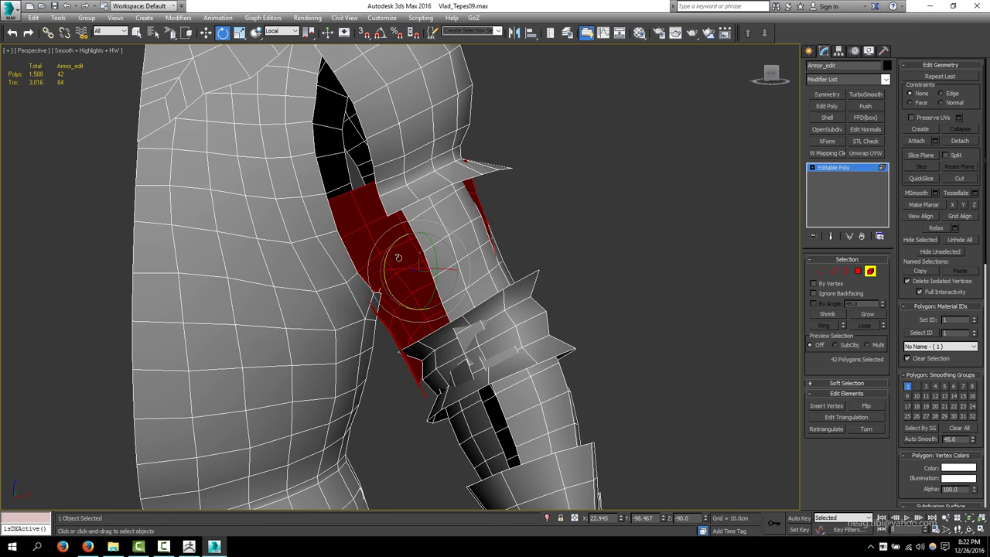
pyautogui.keyDown('alt'); pyautogui.moveTo(433, 232); pyautogui.dragTo(514, 252, button='middle'); pyautogui.keyUp('alt')
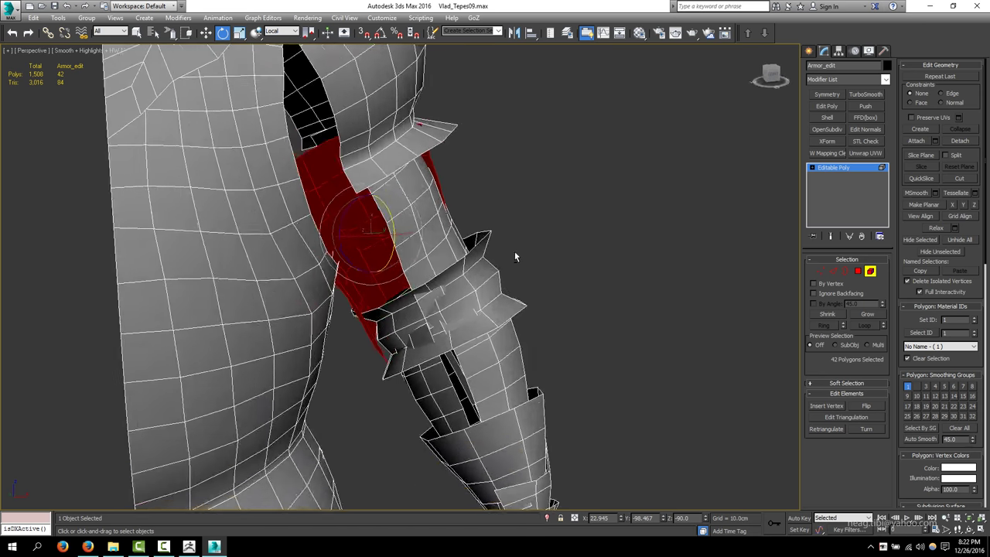
pyautogui.click(288, 31)
pyautogui.moveTo(438, 301)
pyautogui.keyDown('alt'); pyautogui.mouseDown(button='middle')
pyautogui.moveTo(644, 302)
pyautogui.moveTo(557, 262)
pyautogui.moveTo(505, 319)
pyautogui.moveTo(533, 246)
pyautogui.moveTo(518, 256)
pyautogui.mouseUp(button='middle'); pyautogui.keyUp('alt')
pyautogui.scroll(-5, 557, 261)
# Step: Remove the small patch of 7 polygons from the upper-arm piece, leaving 1,501 polygons
pyautogui.press('z')
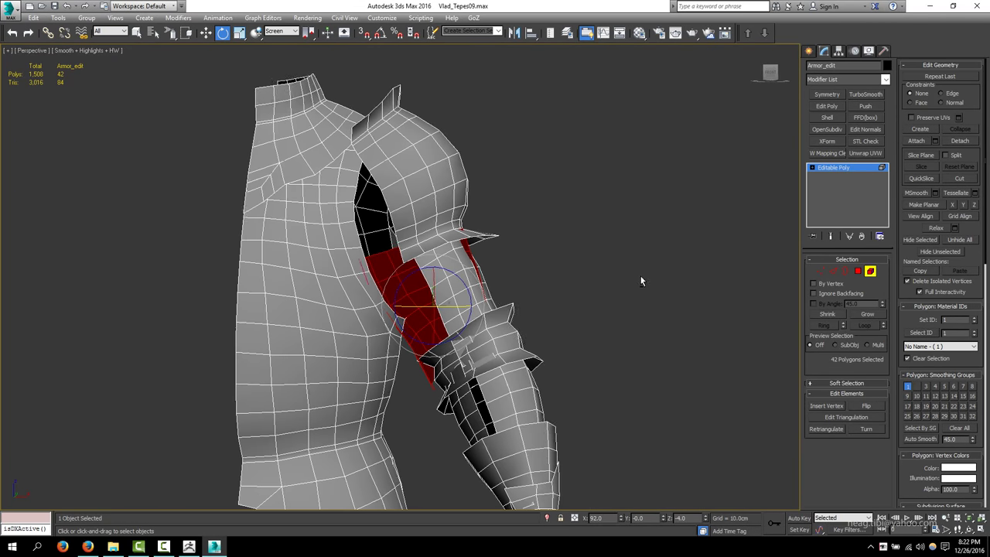
pyautogui.click(971, 530)
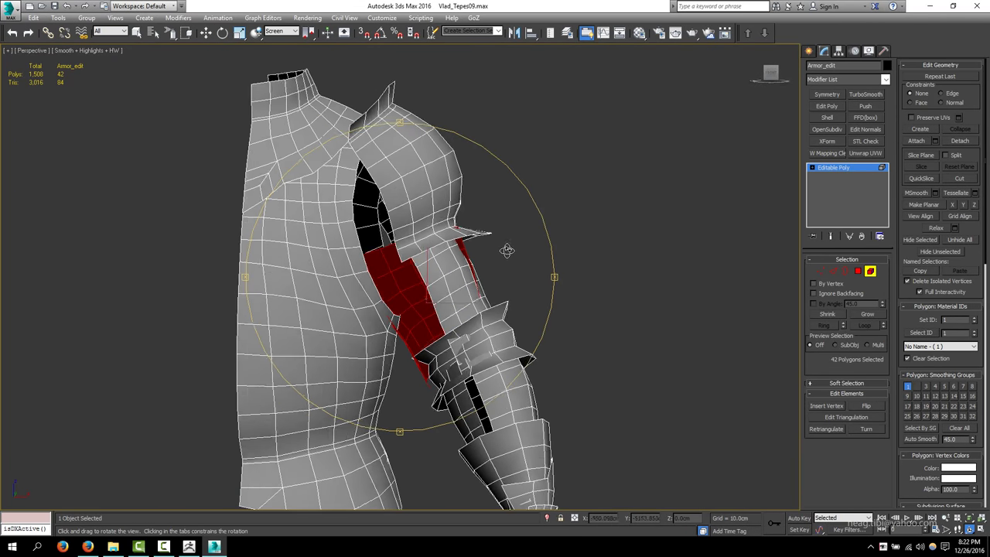
pyautogui.moveTo(503, 248)
pyautogui.mouseDown()
pyautogui.moveTo(627, 397)
pyautogui.moveTo(601, 358)
pyautogui.mouseUp()
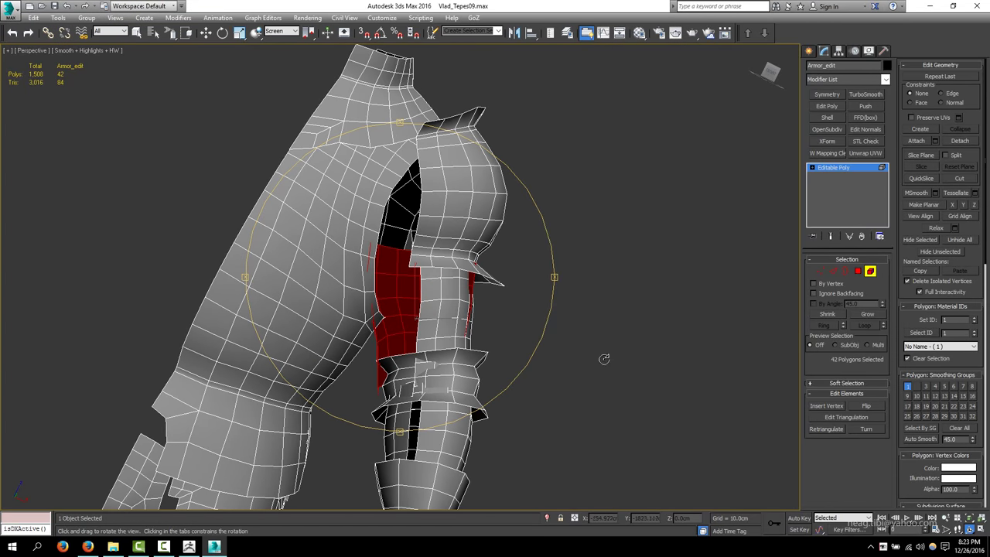
pyautogui.press('Escape')
pyautogui.keyDown('alt'); pyautogui.moveTo(542, 333); pyautogui.dragTo(456, 295, button='middle'); pyautogui.keyUp('alt')
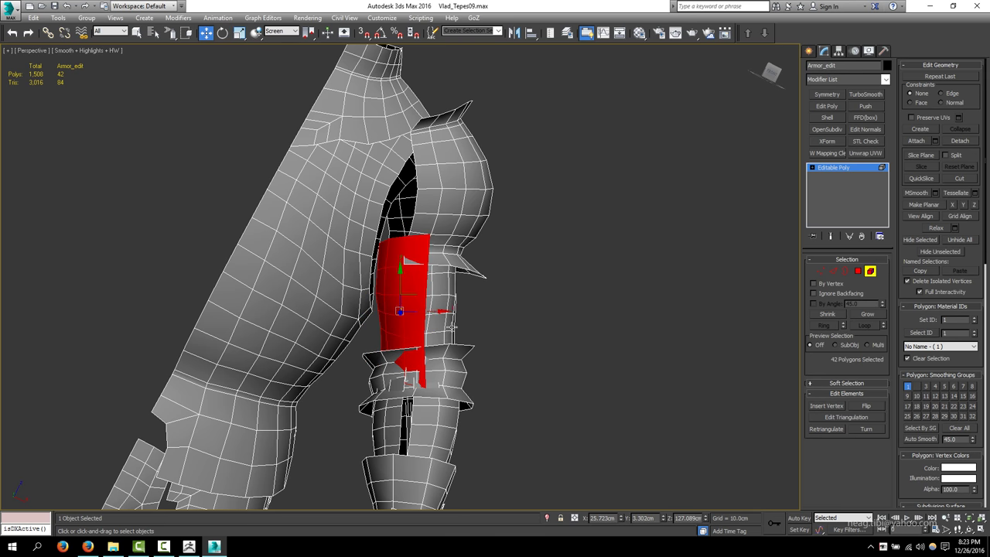
pyautogui.press('4')
pyautogui.moveTo(399, 258); pyautogui.dragTo(382, 255)
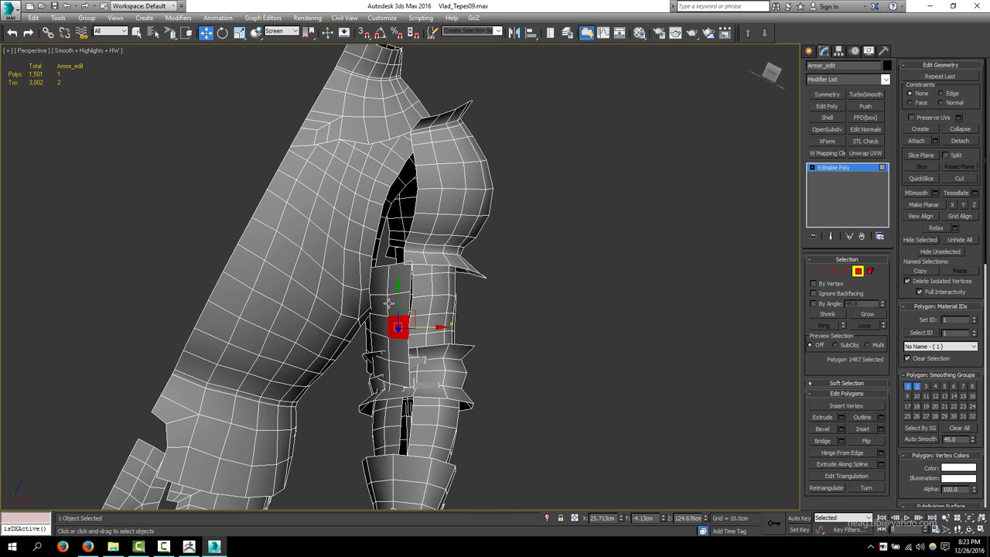
pyautogui.press('5')
pyautogui.moveTo(389, 303)
pyautogui.keyDown('alt'); pyautogui.mouseDown(button='middle')
pyautogui.moveTo(754, 58)
pyautogui.moveTo(642, 132)
pyautogui.moveTo(593, 133)
pyautogui.mouseUp(button='middle'); pyautogui.keyUp('alt')
pyautogui.scroll(-5, 448, 150)
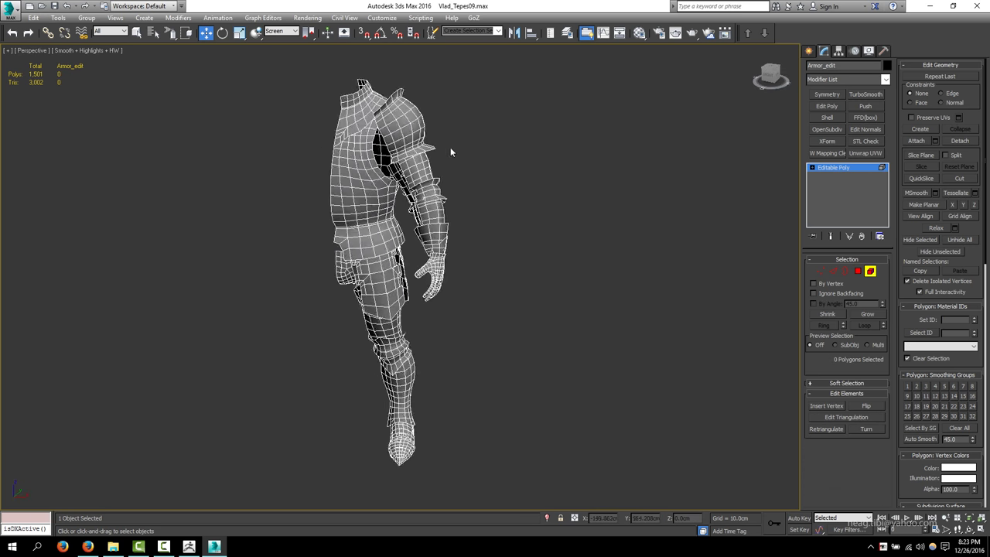
pyautogui.scroll(5, 398, 161)
pyautogui.press('6')
pyautogui.moveTo(398, 161)
pyautogui.keyDown('alt'); pyautogui.mouseDown(button='middle')
pyautogui.moveTo(376, 192)
pyautogui.moveTo(364, 182)
pyautogui.moveTo(379, 168)
pyautogui.mouseUp(button='middle'); pyautogui.keyUp('alt')
# Step: Select the 30-polygon upper-arm armour piece
pyautogui.press('5')
pyautogui.press('e')
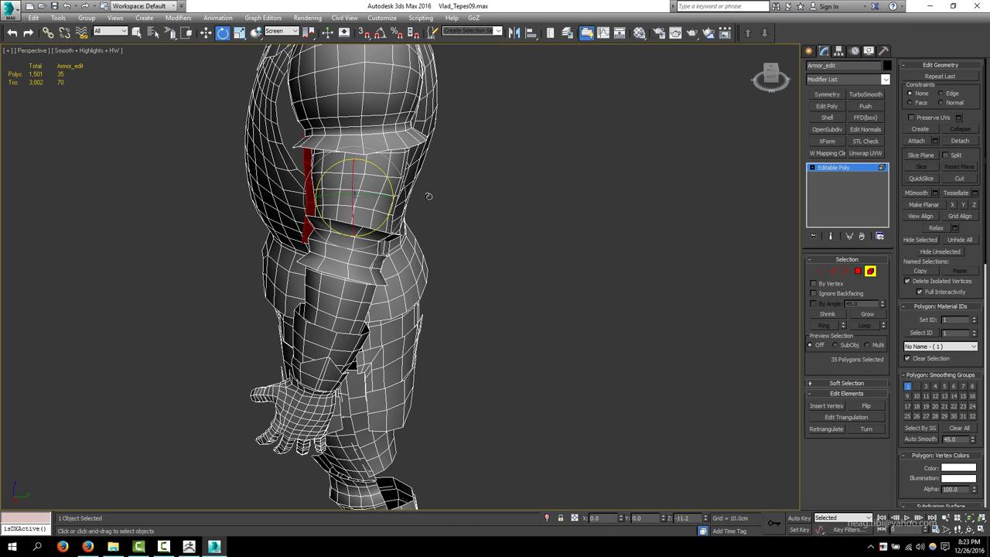
pyautogui.moveTo(396, 199)
pyautogui.keyDown('alt'); pyautogui.mouseDown(button='middle')
pyautogui.moveTo(379, 151)
pyautogui.moveTo(402, 174)
pyautogui.moveTo(579, 193)
pyautogui.moveTo(570, 194)
pyautogui.mouseUp(button='middle'); pyautogui.keyUp('alt')
pyautogui.press('4')
pyautogui.click(379, 147)
pyautogui.press('5')
pyautogui.click(389, 171)
pyautogui.scroll(3, 462, 163)
pyautogui.moveTo(462, 162)
pyautogui.keyDown('alt'); pyautogui.mouseDown(button='middle')
pyautogui.moveTo(546, 168)
pyautogui.moveTo(368, 188)
pyautogui.moveTo(433, 175)
pyautogui.moveTo(345, 152)
pyautogui.moveTo(469, 215)
pyautogui.moveTo(301, 43)
pyautogui.mouseUp(button='middle'); pyautogui.keyUp('alt')
# Step: Connect the selected edge ring on the upper-arm piece with new edges
pyautogui.press('2')
pyautogui.press('e')
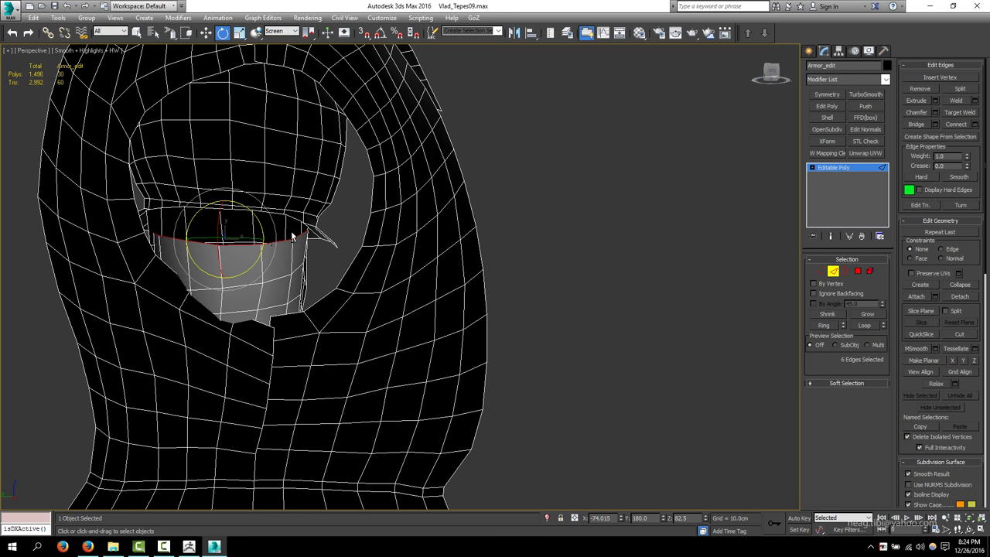
pyautogui.keyDown('alt'); pyautogui.moveTo(293, 236); pyautogui.dragTo(272, 298, button='middle'); pyautogui.keyUp('alt')
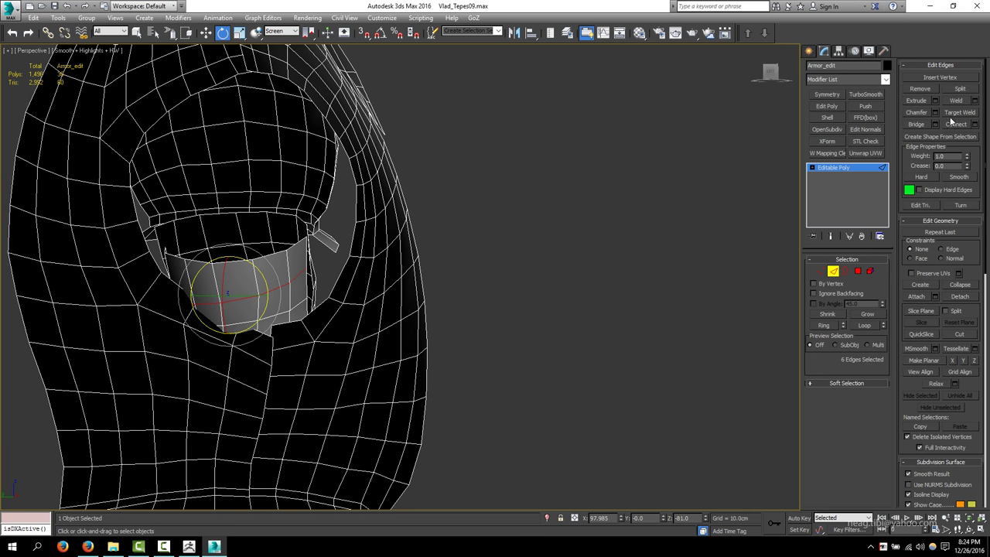
pyautogui.moveTo(285, 196)
pyautogui.keyDown('alt'); pyautogui.mouseDown(button='middle')
pyautogui.moveTo(274, 258)
pyautogui.moveTo(238, 246)
pyautogui.moveTo(105, 244)
pyautogui.moveTo(232, 255)
pyautogui.moveTo(188, 263)
pyautogui.moveTo(124, 250)
pyautogui.mouseUp(button='middle'); pyautogui.keyUp('alt')
pyautogui.scroll(-5, 232, 246)
pyautogui.scroll(3, 365, 284)
pyautogui.keyDown('alt'); pyautogui.moveTo(365, 285); pyautogui.dragTo(501, 294, button='middle'); pyautogui.keyUp('alt')
pyautogui.press('2')
pyautogui.press('2')
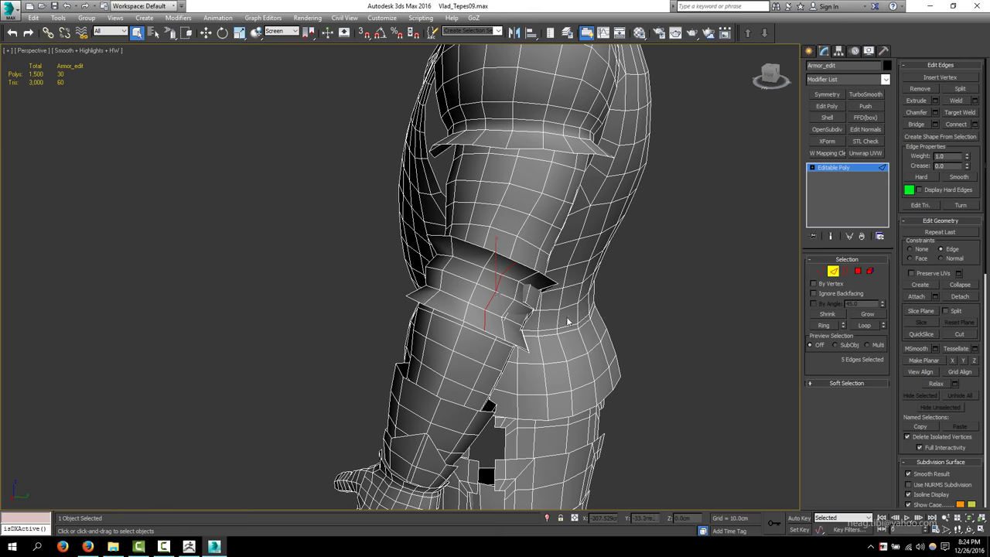
pyautogui.moveTo(525, 299)
pyautogui.keyDown('alt'); pyautogui.mouseDown(button='middle')
pyautogui.moveTo(441, 298)
pyautogui.moveTo(530, 297)
pyautogui.moveTo(506, 275)
pyautogui.moveTo(341, 245)
pyautogui.mouseUp(button='middle'); pyautogui.keyUp('alt')
pyautogui.click(954, 126)
pyautogui.keyDown('alt'); pyautogui.moveTo(464, 263); pyautogui.dragTo(348, 256, button='middle'); pyautogui.keyUp('alt')
pyautogui.keyDown('alt'); pyautogui.moveTo(353, 296); pyautogui.dragTo(390, 267, button='middle'); pyautogui.keyUp('alt')
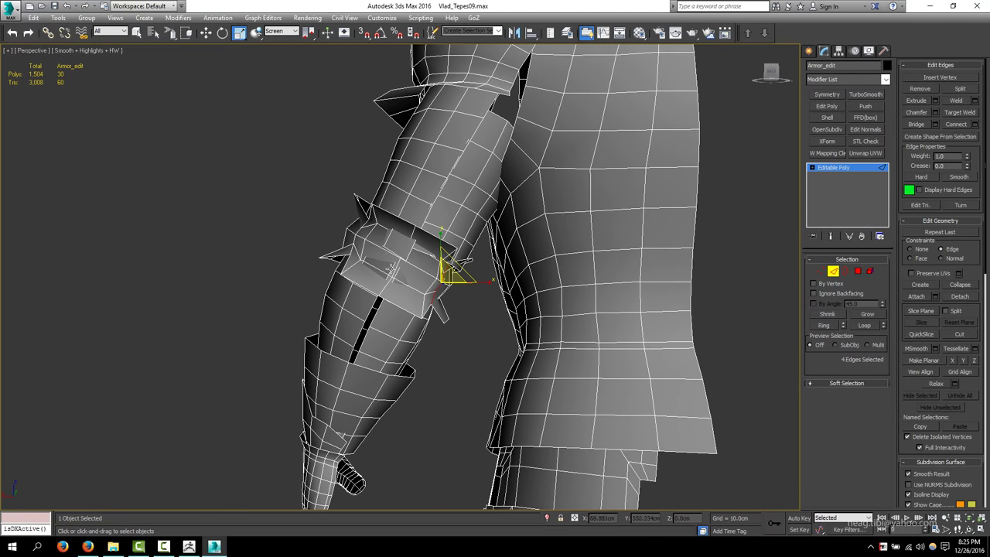
pyautogui.scroll(3, 407, 255)
pyautogui.scroll(3, 407, 255)
# Step: Select a vertex on the armour band with the Local coordinate system
pyautogui.press('1')
pyautogui.click(402, 253)
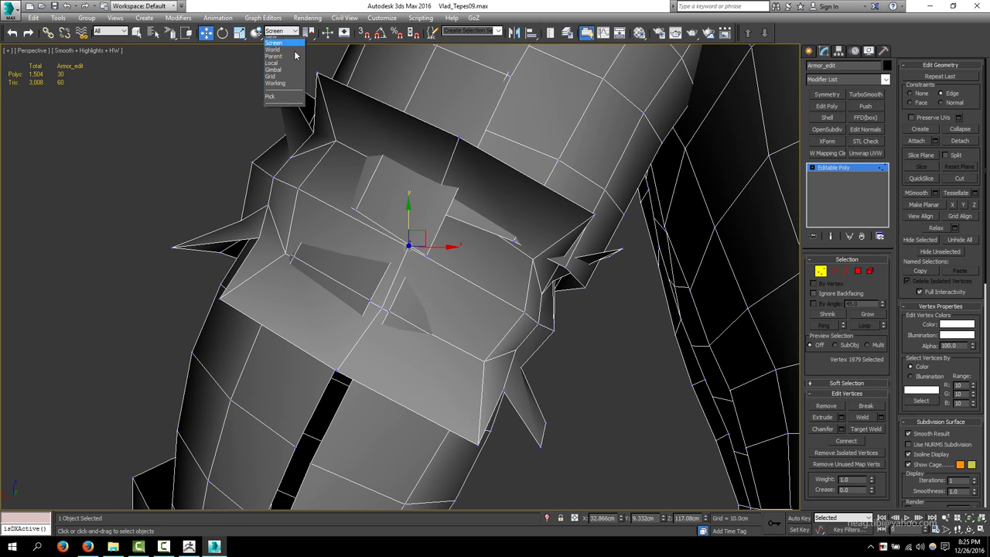
pyautogui.click(272, 66)
pyautogui.scroll(-5, 348, 232)
pyautogui.keyDown('alt'); pyautogui.moveTo(348, 232); pyautogui.dragTo(402, 194, button='middle'); pyautogui.keyUp('alt')
pyautogui.scroll(3, 433, 155)
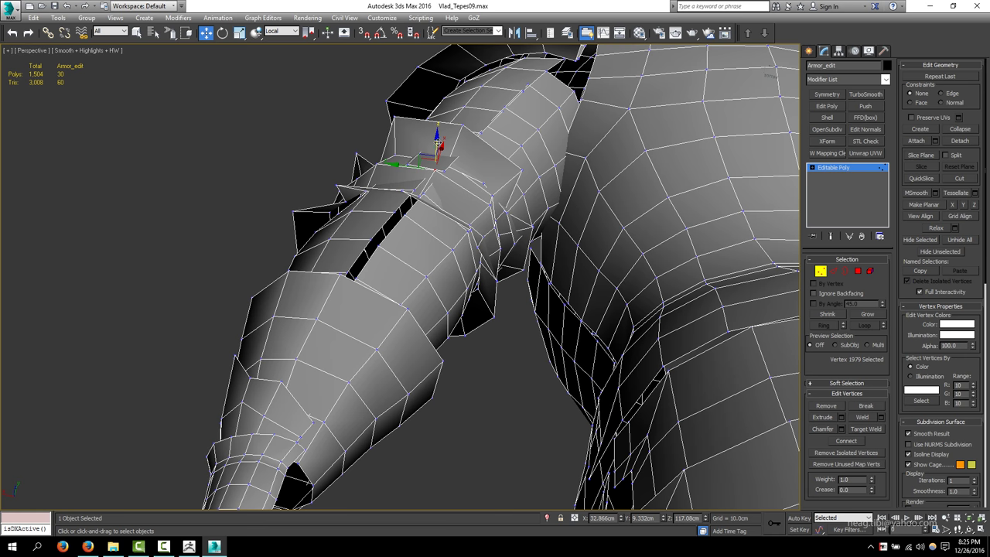
pyautogui.moveTo(437, 133)
pyautogui.keyDown('alt'); pyautogui.mouseDown(button='middle')
pyautogui.moveTo(393, 228)
pyautogui.moveTo(475, 287)
pyautogui.mouseUp(button='middle'); pyautogui.keyUp('alt')
# Step: Select two edges on the elbow armour band
pyautogui.press('2')
pyautogui.click(475, 287)
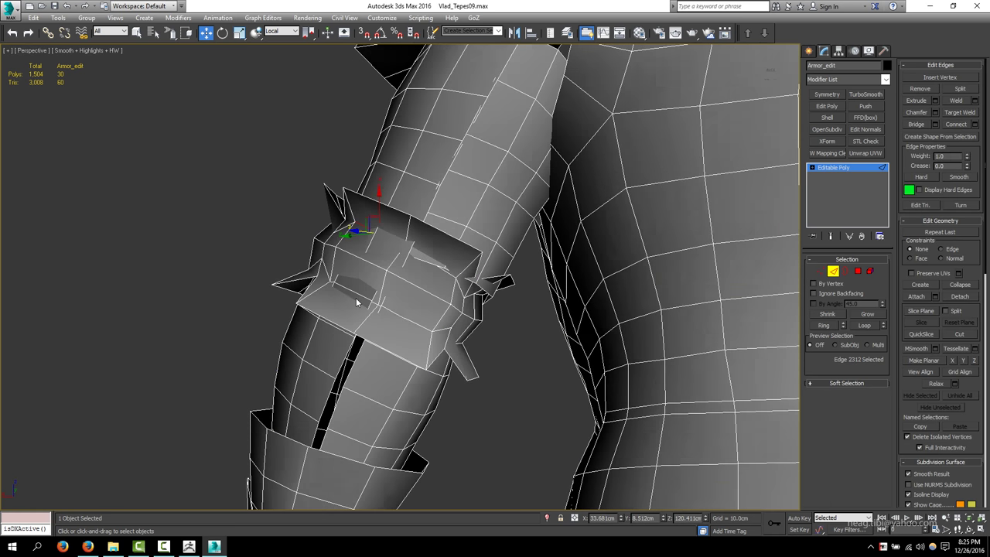
pyautogui.scroll(3, 410, 318)
pyautogui.scroll(2, 410, 319)
pyautogui.keyDown('ctrl'); pyautogui.click(392, 314); pyautogui.keyUp('ctrl')
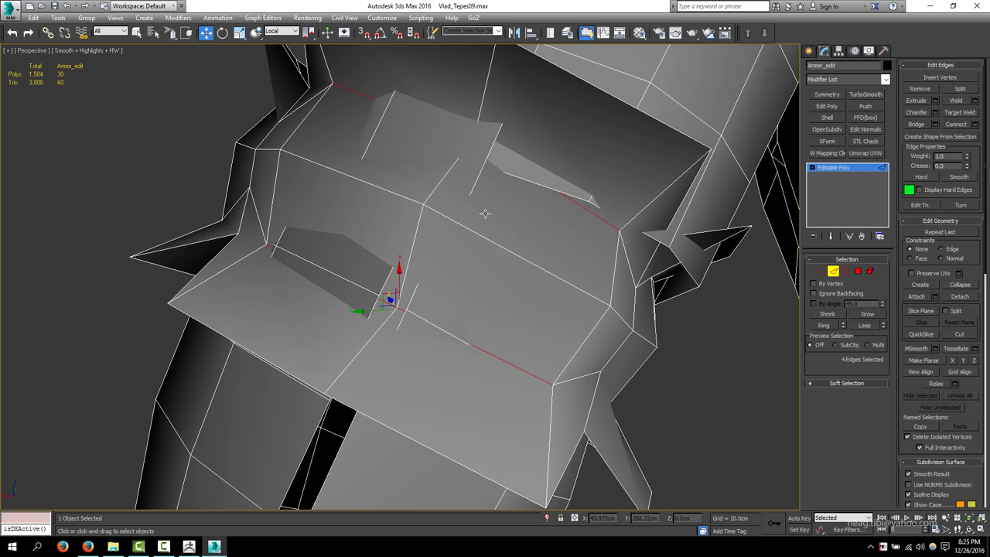
pyautogui.scroll(-4, 485, 213)
pyautogui.moveTo(462, 214)
pyautogui.keyDown('alt'); pyautogui.mouseDown(button='middle')
pyautogui.moveTo(455, 188)
pyautogui.moveTo(409, 336)
pyautogui.moveTo(530, 272)
pyautogui.moveTo(406, 330)
pyautogui.moveTo(246, 20)
pyautogui.mouseUp(button='middle'); pyautogui.keyUp('alt')
pyautogui.scroll(-3, 453, 182)
pyautogui.scroll(-2, 409, 335)
pyautogui.scroll(2, 405, 331)
pyautogui.scroll(-1, 410, 333)
# Step: Nudge elbow band vertices in View coordinates so the band fits around the arm
pyautogui.press('1')
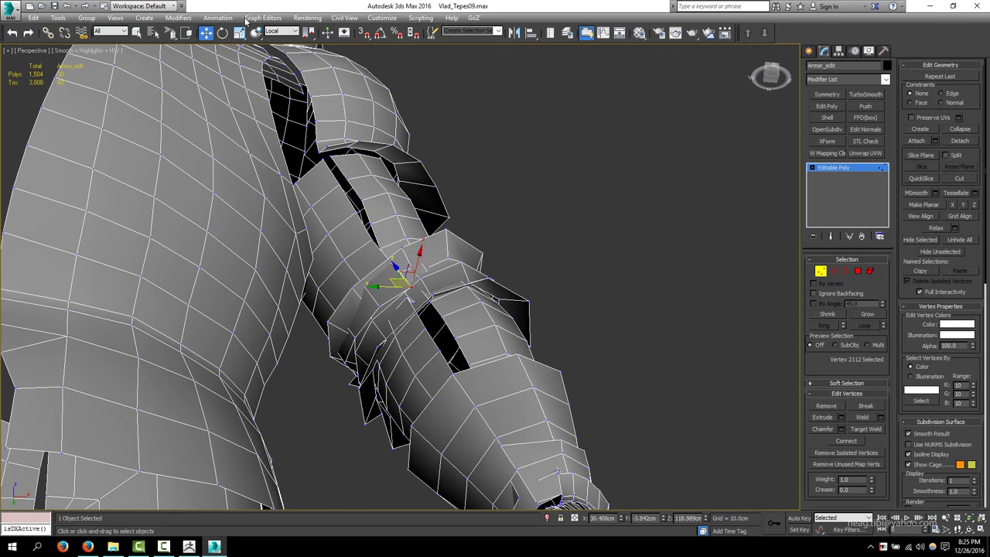
pyautogui.click(273, 40)
pyautogui.keyDown('alt'); pyautogui.moveTo(402, 309); pyautogui.dragTo(411, 331, button='middle'); pyautogui.keyUp('alt')
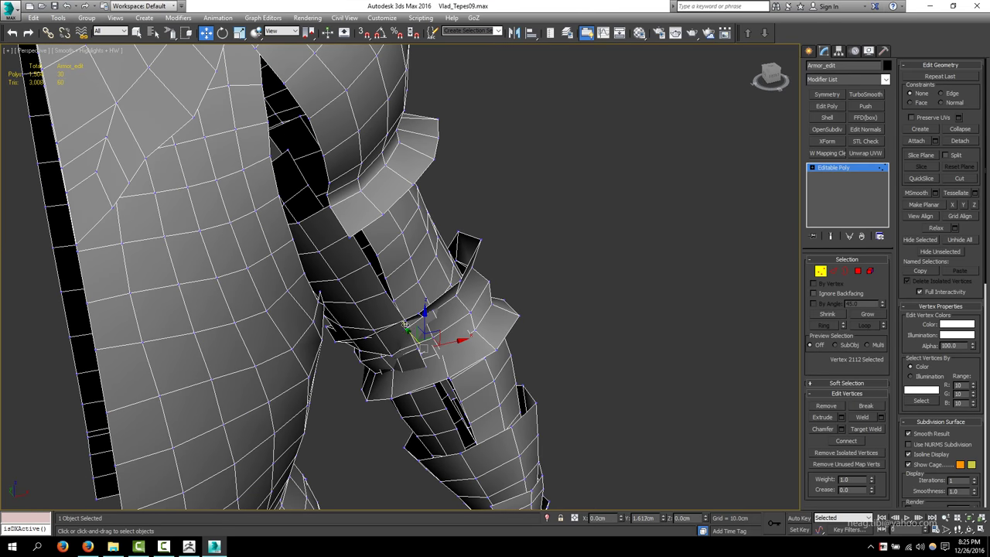
pyautogui.keyDown('alt'); pyautogui.moveTo(333, 345); pyautogui.dragTo(346, 340, button='middle'); pyautogui.keyUp('alt')
pyautogui.click(345, 340)
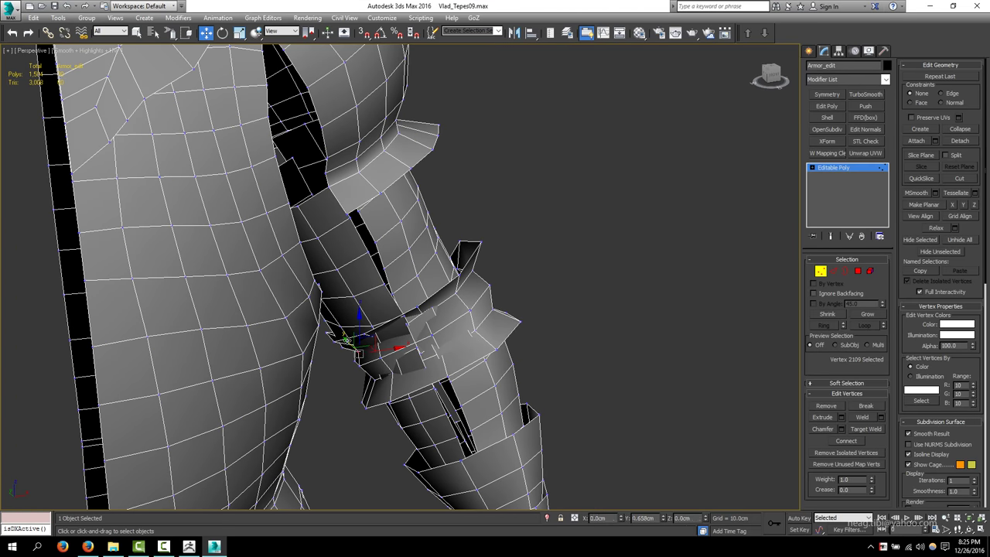
pyautogui.scroll(-8, 388, 304)
pyautogui.moveTo(371, 294)
pyautogui.keyDown('alt'); pyautogui.mouseDown(button='middle')
pyautogui.moveTo(348, 279)
pyautogui.moveTo(359, 234)
pyautogui.moveTo(398, 210)
pyautogui.mouseUp(button='middle'); pyautogui.keyUp('alt')
pyautogui.scroll(4, 348, 278)
pyautogui.scroll(-4, 321, 259)
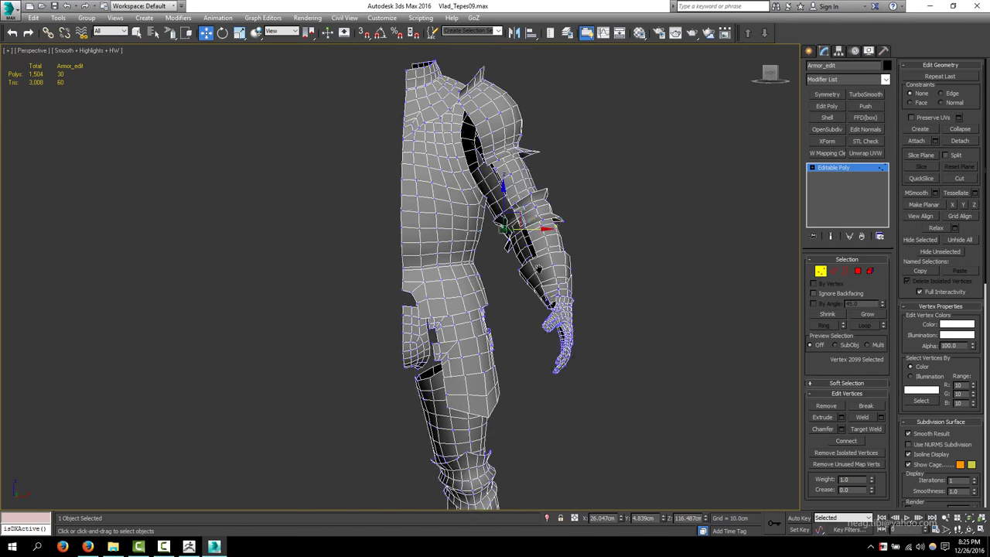
# Step: Select the centre seam edges along the middle of the half armour
pyautogui.press('2')
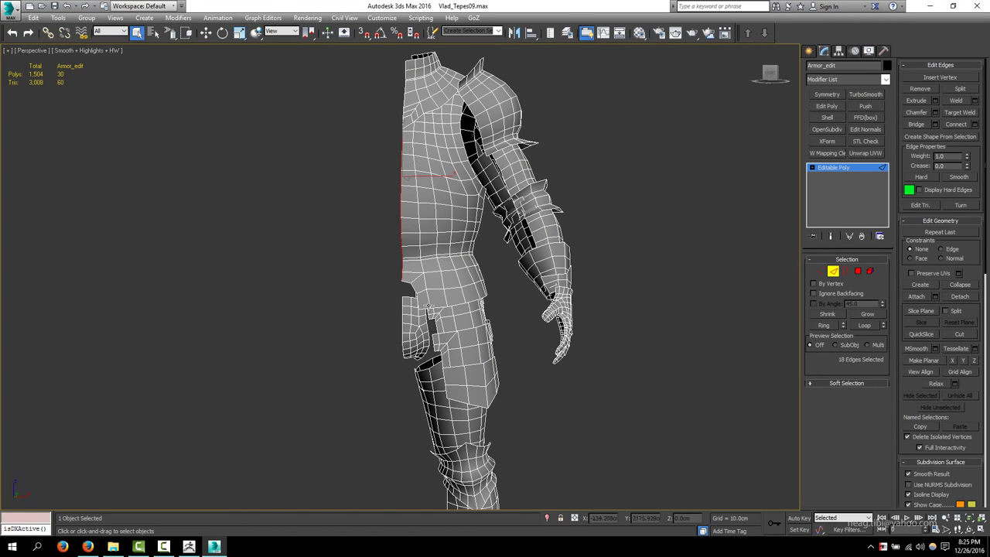
pyautogui.scroll(5, 428, 306)
pyautogui.keyDown('ctrl'); pyautogui.click(415, 312); pyautogui.keyUp('ctrl')
pyautogui.scroll(-5, 415, 312)
pyautogui.keyDown('alt'); pyautogui.moveTo(415, 312); pyautogui.dragTo(436, 265, button='middle'); pyautogui.keyUp('alt')
pyautogui.scroll(4, 436, 264)
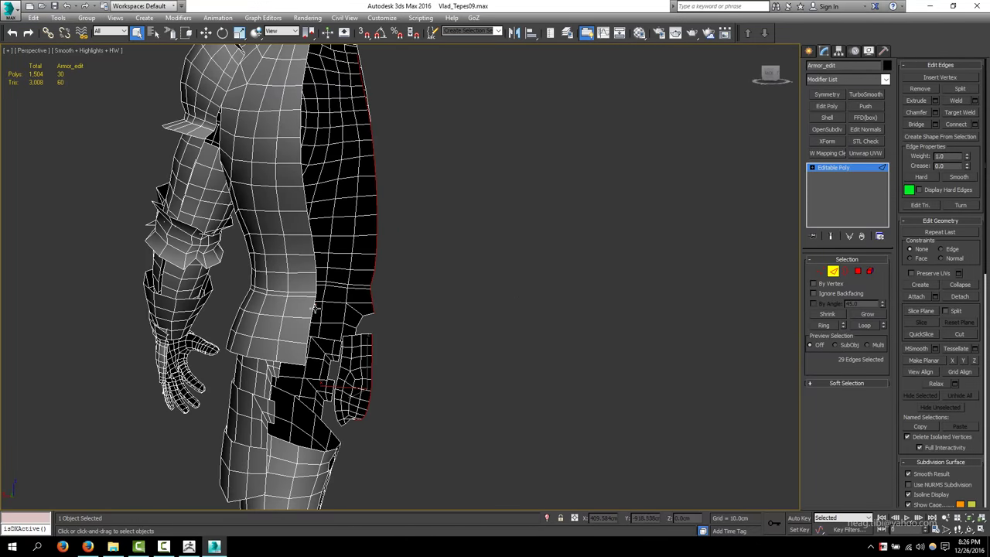
pyautogui.keyDown('ctrl'); pyautogui.click(313, 307); pyautogui.keyUp('ctrl')
pyautogui.scroll(-5, 312, 307)
pyautogui.keyDown('alt'); pyautogui.moveTo(181, 302); pyautogui.dragTo(409, 225, button='middle'); pyautogui.keyUp('alt')
pyautogui.scroll(4, 409, 225)
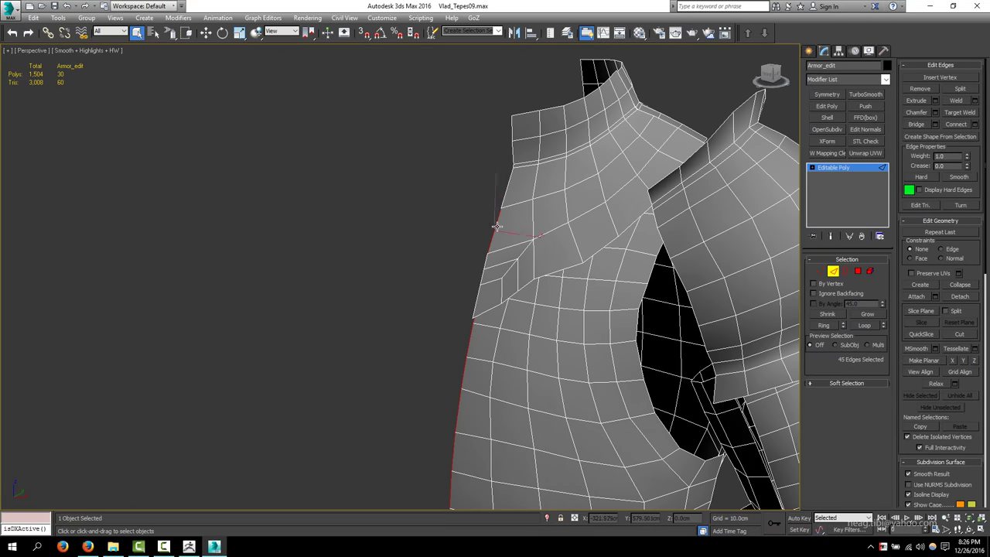
pyautogui.scroll(3, 391, 247)
pyautogui.scroll(-3, 391, 248)
pyautogui.keyDown('alt'); pyautogui.moveTo(260, 207); pyautogui.dragTo(425, 191, button='middle'); pyautogui.keyUp('alt')
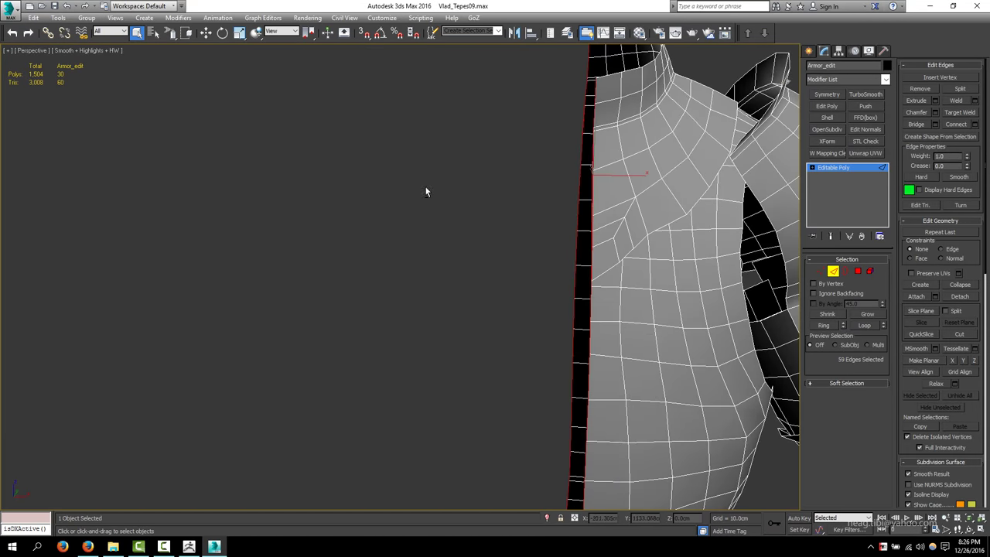
# Step: Mirror the armour with a Symmetry modifier on X and collapse it to Editable Poly
pyautogui.keyDown('ctrl'); pyautogui.click(820, 271); pyautogui.keyUp('ctrl')
pyautogui.press('w')
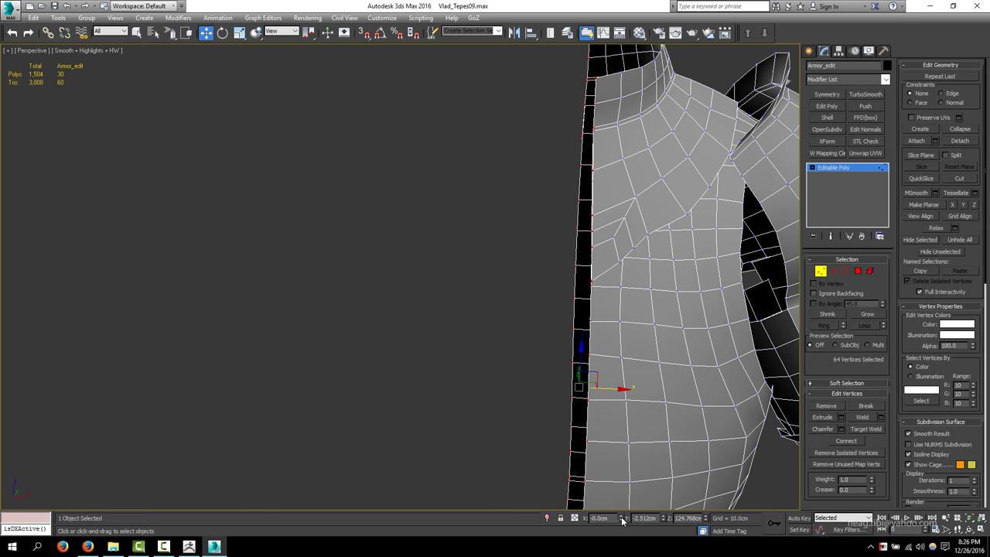
pyautogui.click(827, 93)
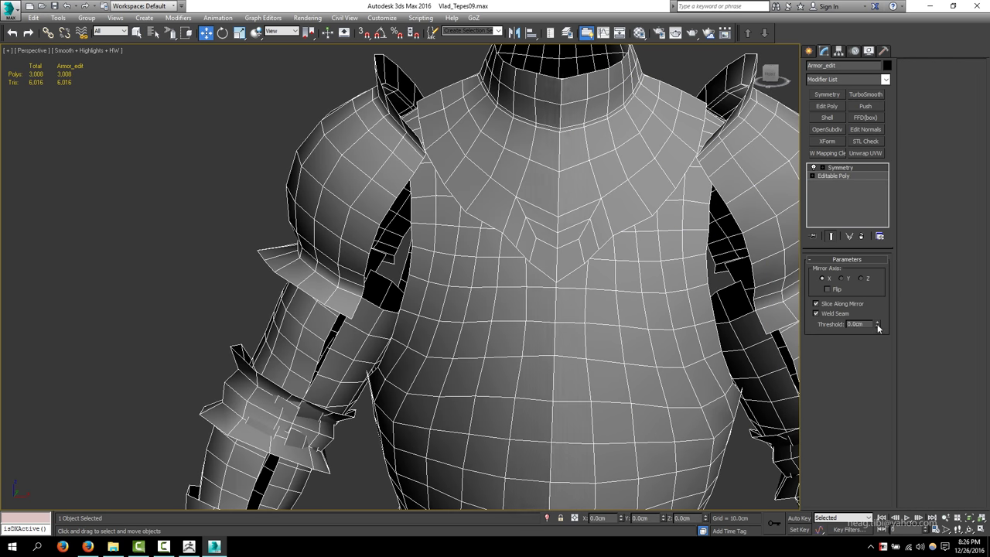
pyautogui.scroll(-5, 590, 252)
pyautogui.keyDown('alt'); pyautogui.moveTo(590, 252); pyautogui.dragTo(492, 199, button='middle'); pyautogui.keyUp('alt')
pyautogui.rightClick(492, 198)
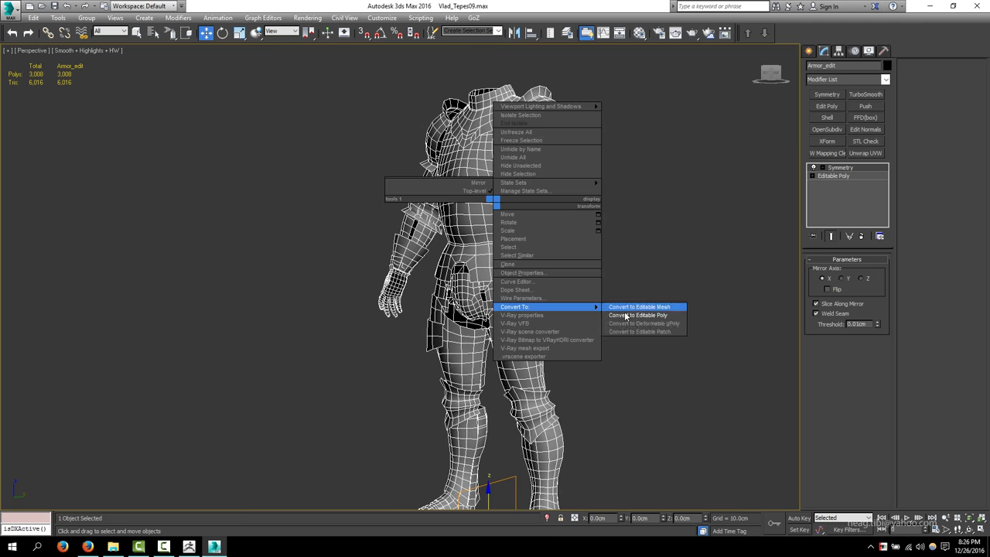
pyautogui.click(626, 316)
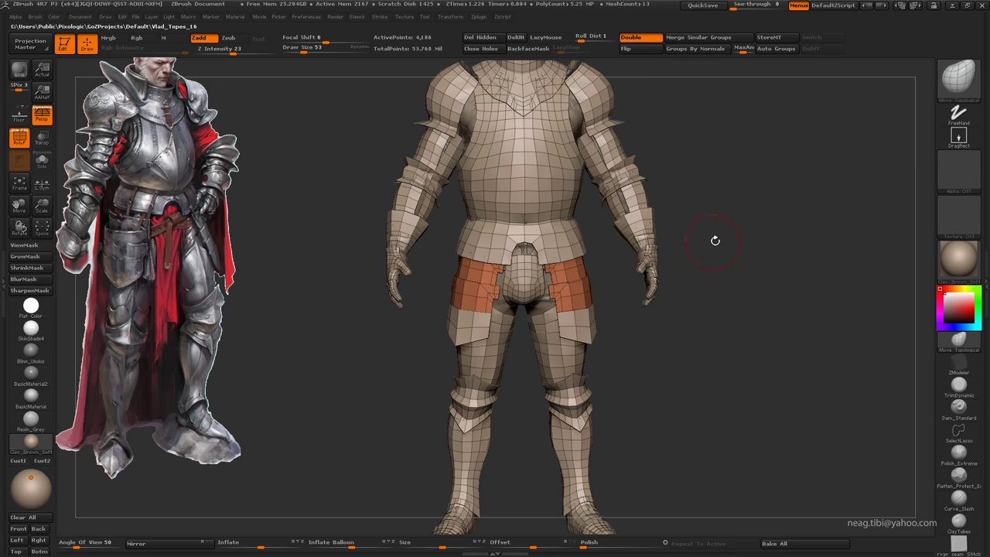
pyautogui.click(776, 48)
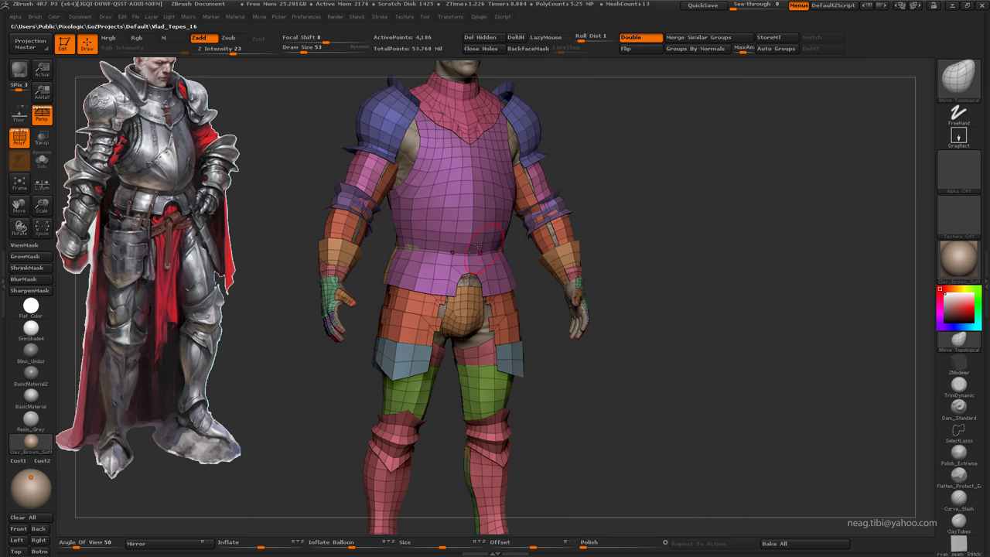
pyautogui.moveTo(554, 274)
pyautogui.mouseDown()
pyautogui.moveTo(596, 209)
pyautogui.moveTo(552, 214)
pyautogui.moveTo(606, 255)
pyautogui.mouseUp()
pyautogui.keyDown('ctrl'); pyautogui.moveTo(639, 374); pyautogui.dragTo(756, 147); pyautogui.keyUp('ctrl')
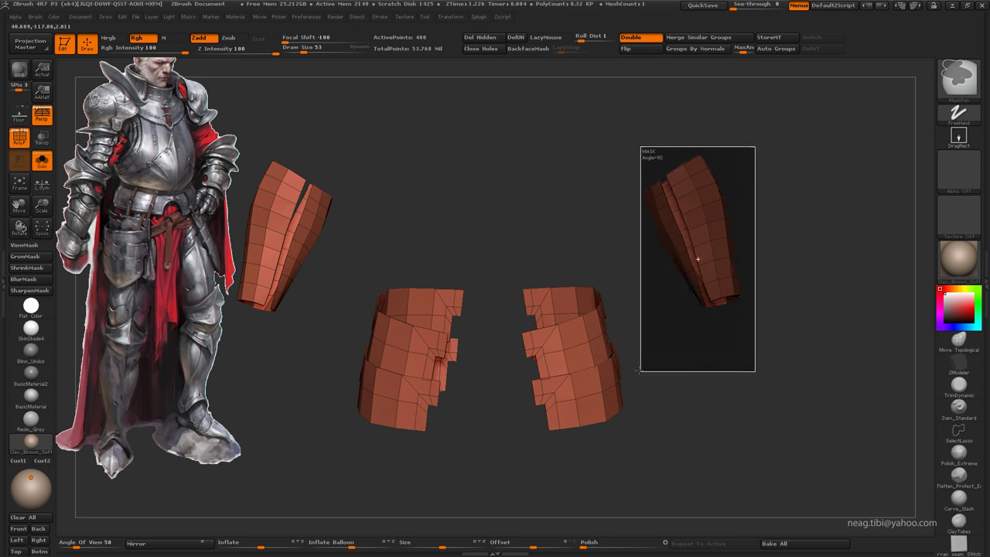
pyautogui.click(959, 78)
pyautogui.hotkey('ctrl', 'w')
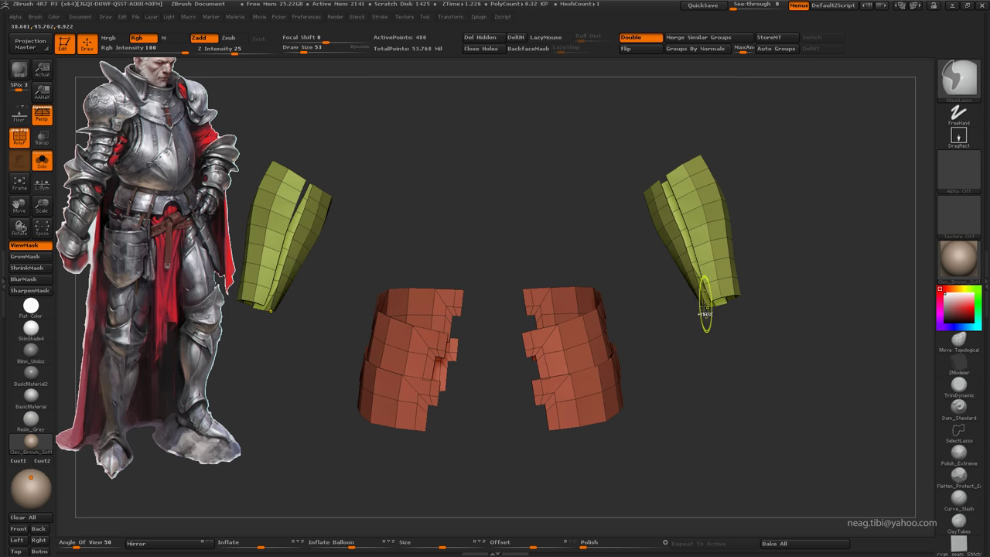
pyautogui.keyDown('ctrl'); pyautogui.keyDown('shift'); pyautogui.click(674, 336); pyautogui.keyUp('shift'); pyautogui.keyUp('ctrl')
pyautogui.moveTo(663, 327); pyautogui.dragTo(693, 186)
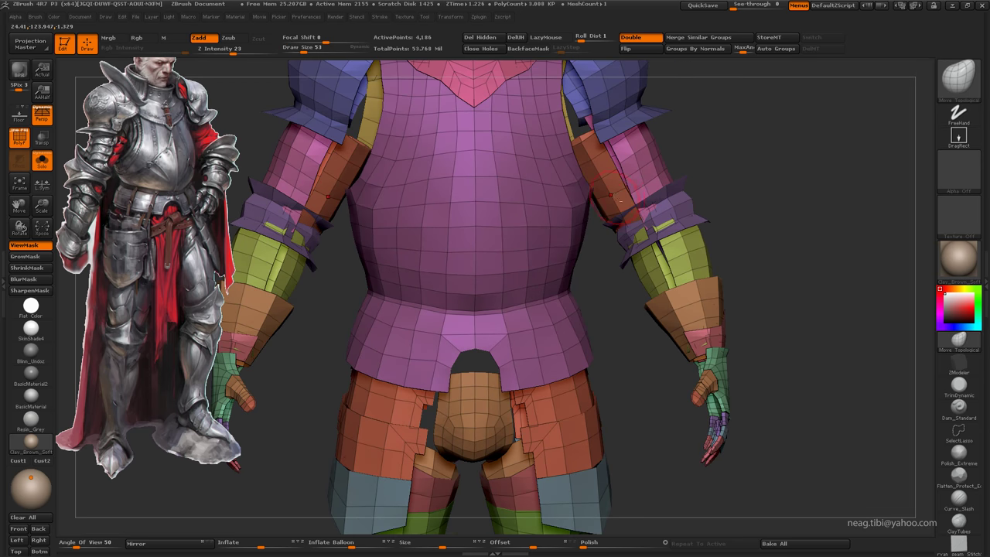
pyautogui.keyDown('alt'); pyautogui.moveTo(610, 195); pyautogui.dragTo(657, 228, button='right'); pyautogui.keyUp('alt')
pyautogui.press('space')
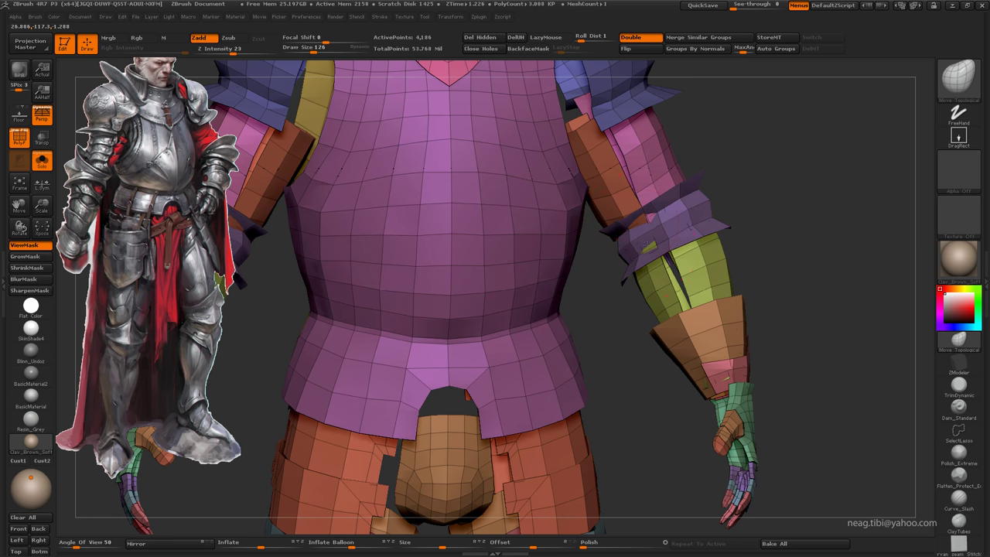
pyautogui.keyDown('ctrl'); pyautogui.keyDown('shift'); pyautogui.click(658, 210); pyautogui.keyUp('shift'); pyautogui.keyUp('ctrl')
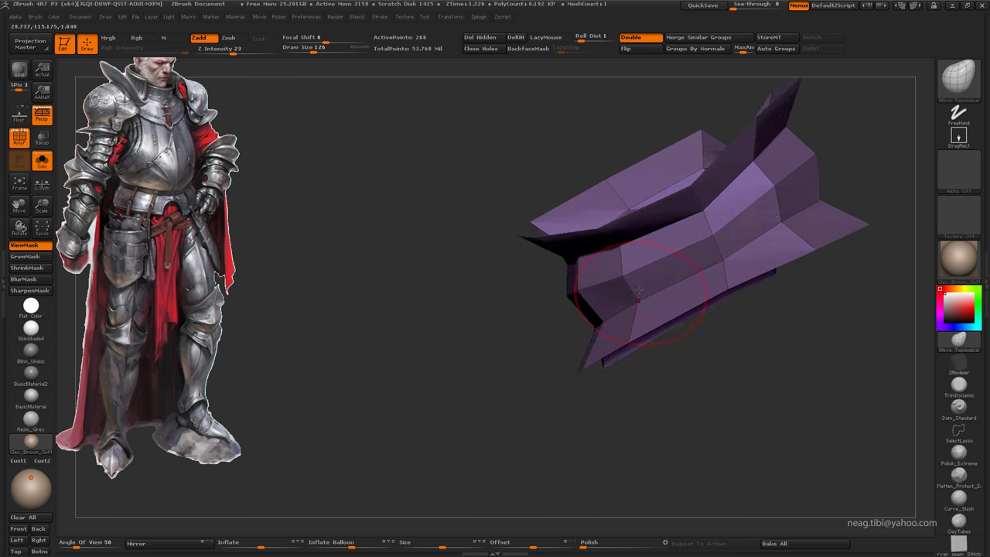
pyautogui.moveTo(612, 227); pyautogui.dragTo(710, 242)
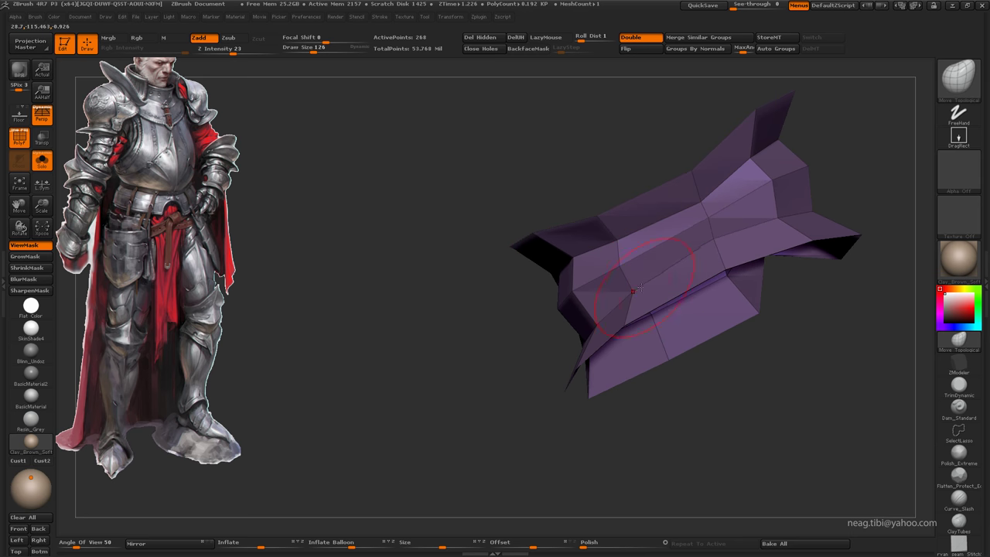
pyautogui.moveTo(585, 212); pyautogui.dragTo(597, 200)
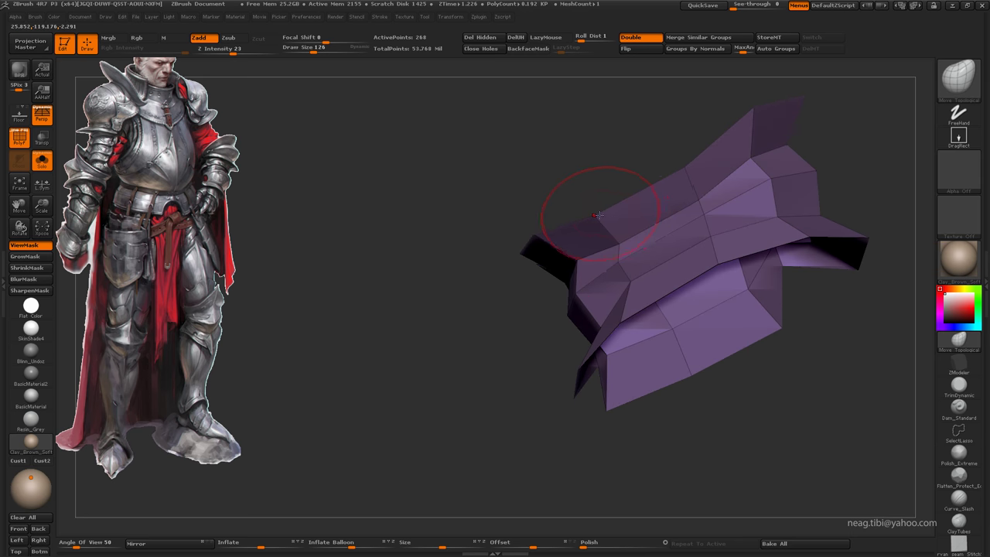
pyautogui.moveTo(682, 166)
pyautogui.mouseDown()
pyautogui.moveTo(649, 228)
pyautogui.moveTo(662, 265)
pyautogui.mouseUp()
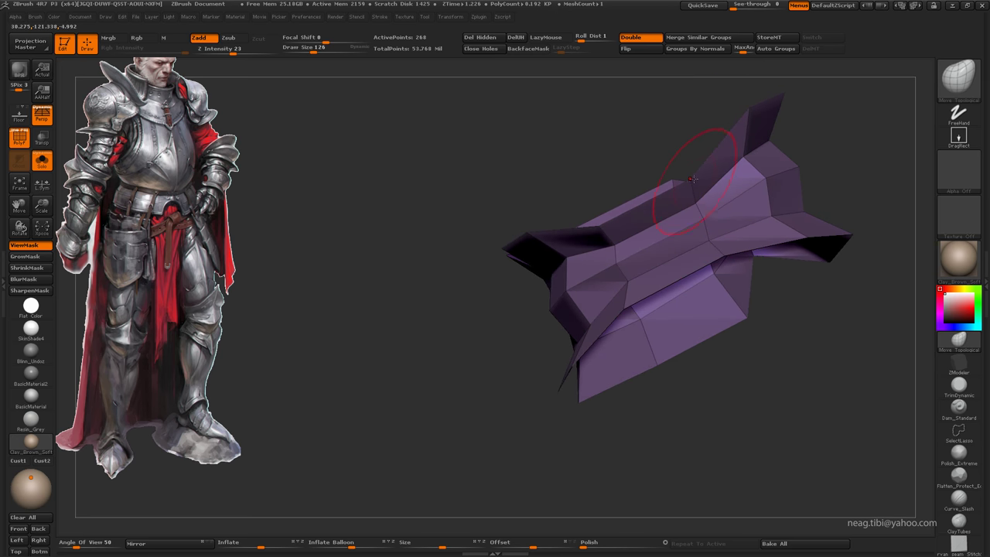
pyautogui.moveTo(613, 241); pyautogui.dragTo(743, 239)
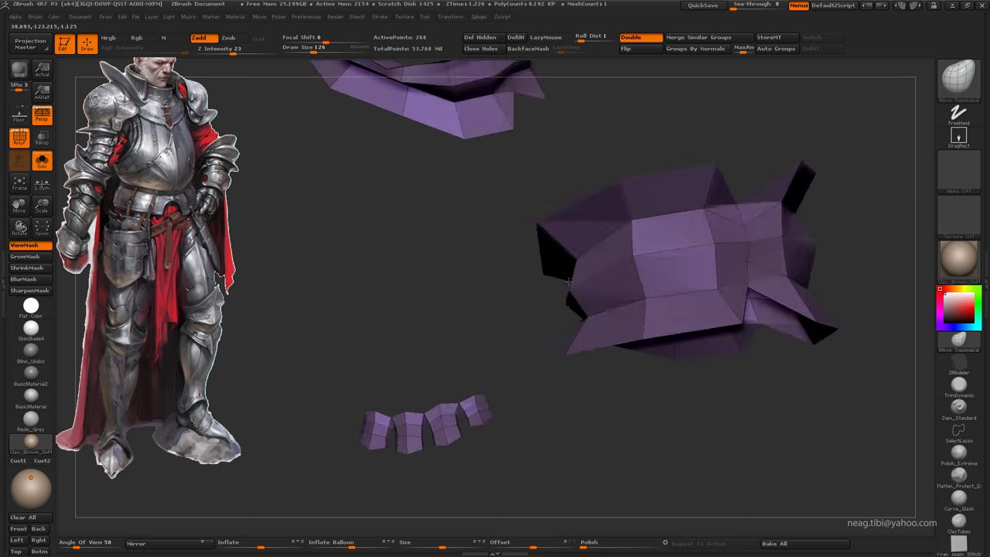
pyautogui.moveTo(744, 239)
pyautogui.mouseDown()
pyautogui.moveTo(730, 269)
pyautogui.moveTo(863, 282)
pyautogui.moveTo(678, 257)
pyautogui.moveTo(752, 239)
pyautogui.moveTo(678, 329)
pyautogui.mouseUp()
pyautogui.press('space')
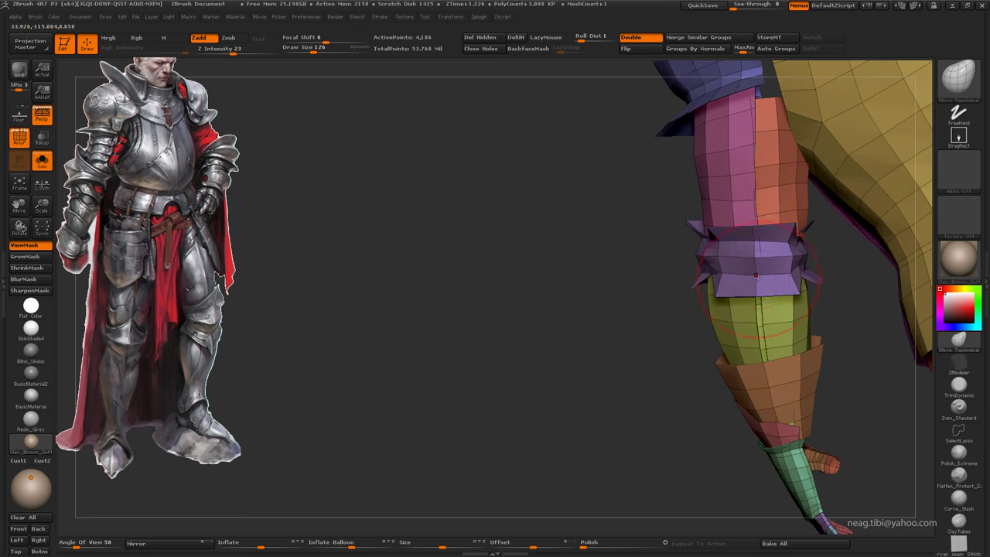
# Step: Pull the elbow band's lower edge downward and smooth the collar point
pyautogui.moveTo(756, 275)
pyautogui.mouseDown()
pyautogui.moveTo(761, 257)
pyautogui.moveTo(666, 402)
pyautogui.moveTo(695, 484)
pyautogui.moveTo(589, 512)
pyautogui.moveTo(495, 264)
pyautogui.mouseUp()
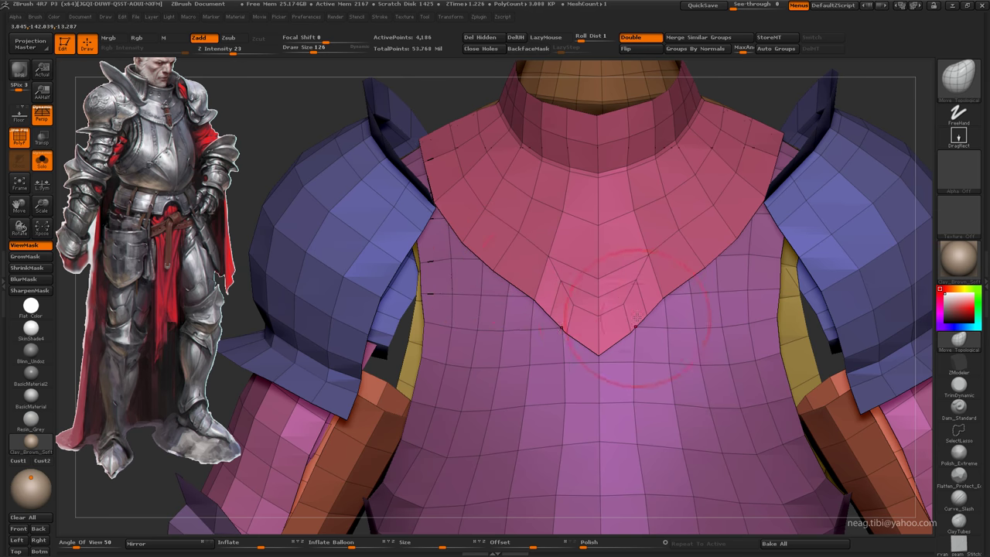
pyautogui.moveTo(634, 314)
pyautogui.mouseDown()
pyautogui.moveTo(617, 303)
pyautogui.moveTo(615, 316)
pyautogui.mouseUp()
pyautogui.press('space')
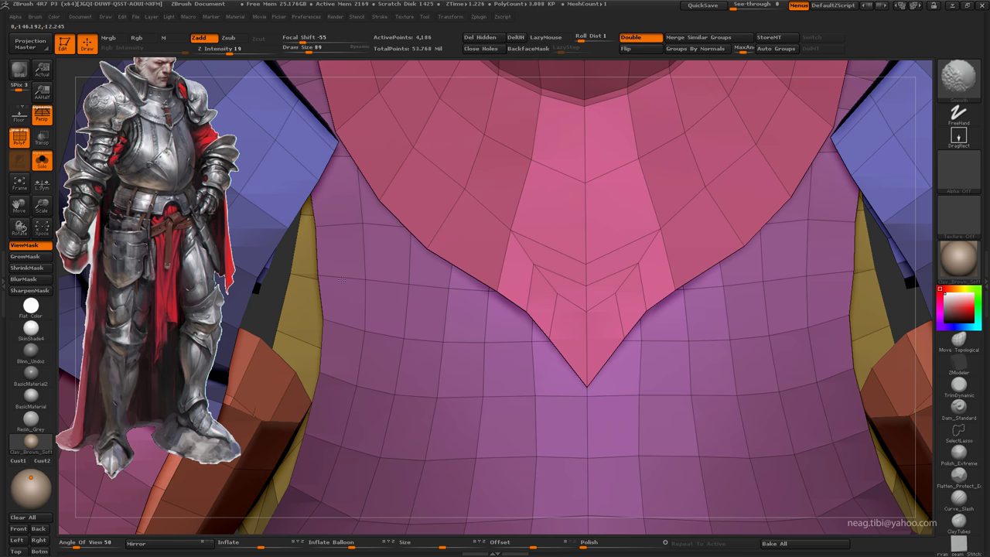
pyautogui.press('shift')
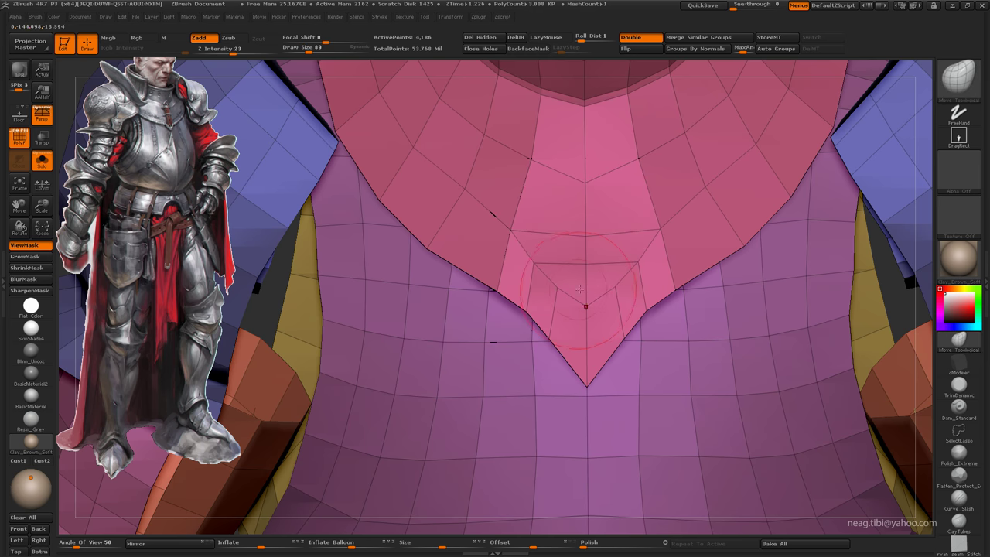
pyautogui.press('space')
# Step: Frame the armour from the front and turn on Solo to hide the head
pyautogui.moveTo(586, 311)
pyautogui.mouseDown()
pyautogui.moveTo(552, 289)
pyautogui.moveTo(575, 191)
pyautogui.moveTo(607, 283)
pyautogui.mouseUp()
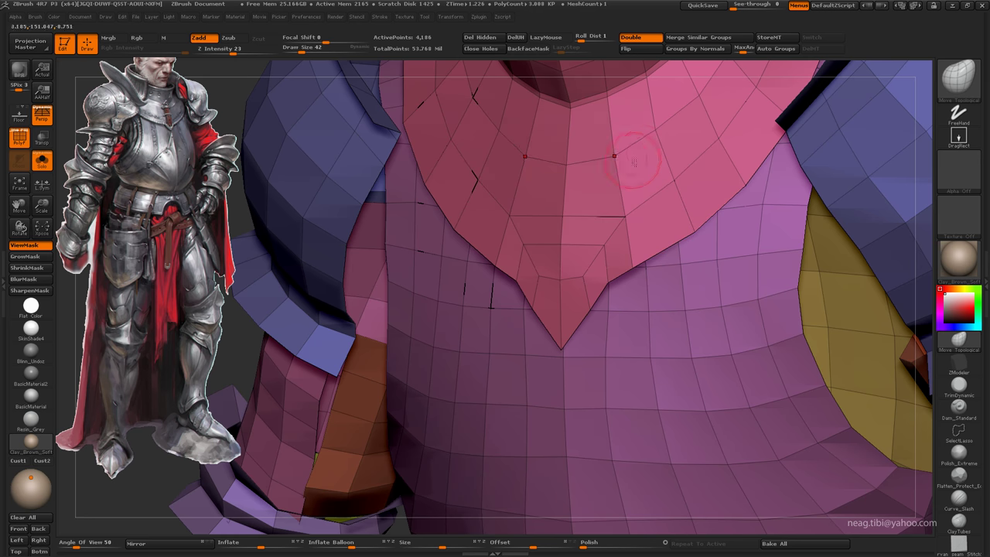
pyautogui.moveTo(632, 160); pyautogui.dragTo(642, 175)
pyautogui.moveTo(723, 156)
pyautogui.mouseDown()
pyautogui.moveTo(610, 172)
pyautogui.moveTo(638, 165)
pyautogui.mouseUp()
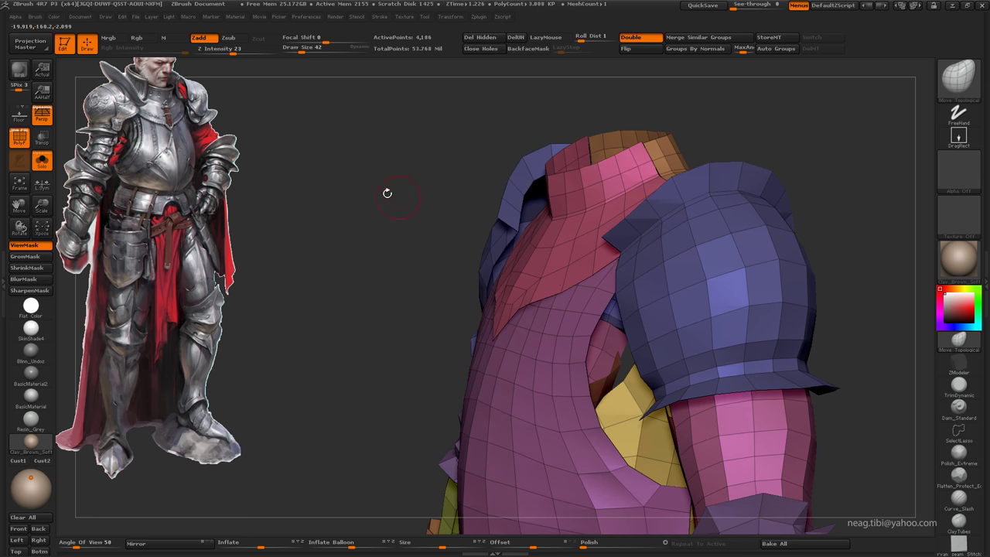
pyautogui.moveTo(403, 224)
pyautogui.keyDown('shift'); pyautogui.mouseDown()
pyautogui.moveTo(408, 181)
pyautogui.moveTo(563, 237)
pyautogui.moveTo(569, 278)
pyautogui.moveTo(497, 302)
pyautogui.moveTo(418, 275)
pyautogui.mouseUp(); pyautogui.keyUp('shift')
pyautogui.hotkey('shift', 's')
pyautogui.press('[')
# Step: Mask every armour part except the chest vest with a Transpose Ctrl+Shift-click
pyautogui.press('f')
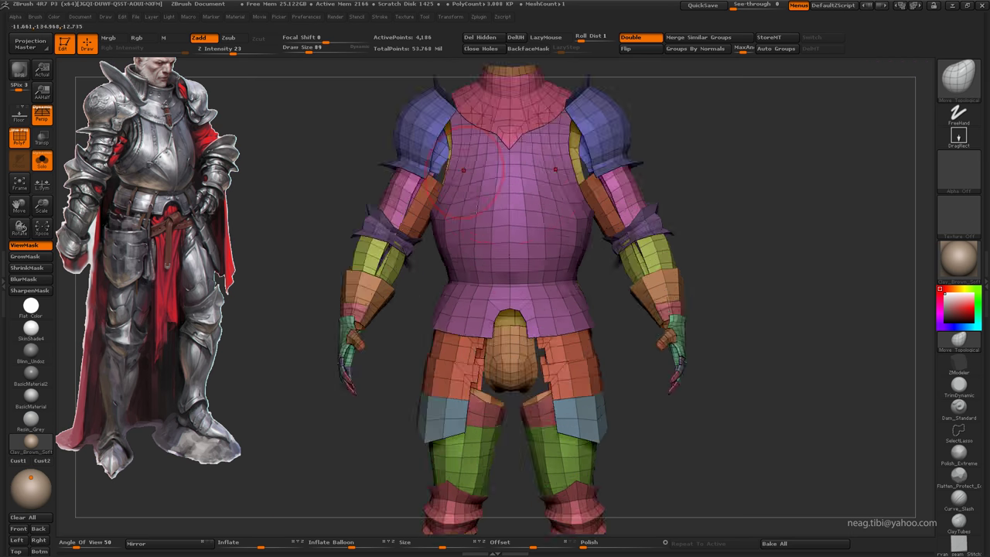
pyautogui.keyDown('alt'); pyautogui.moveTo(663, 162); pyautogui.dragTo(470, 247); pyautogui.keyUp('alt')
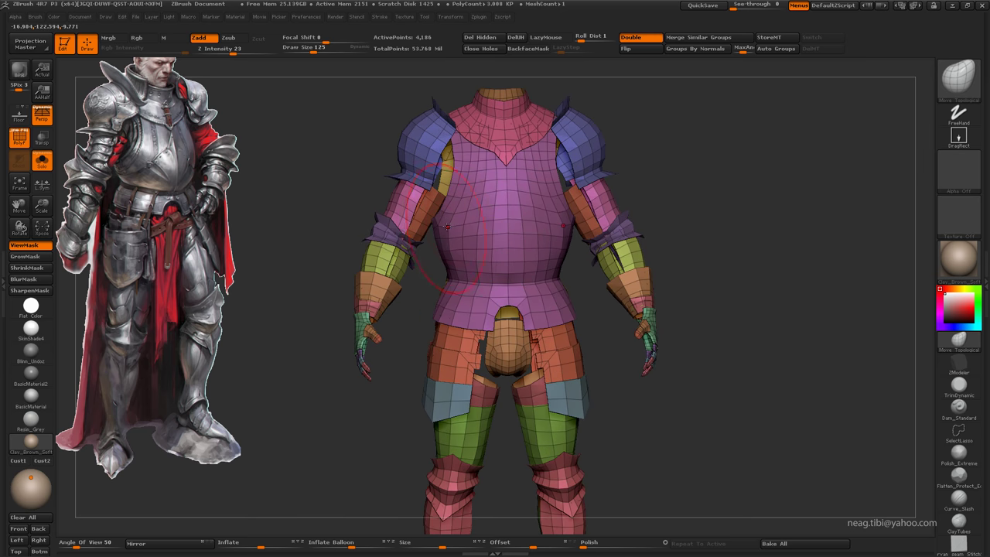
pyautogui.moveTo(406, 217)
pyautogui.mouseDown()
pyautogui.moveTo(325, 230)
pyautogui.moveTo(386, 209)
pyautogui.mouseUp()
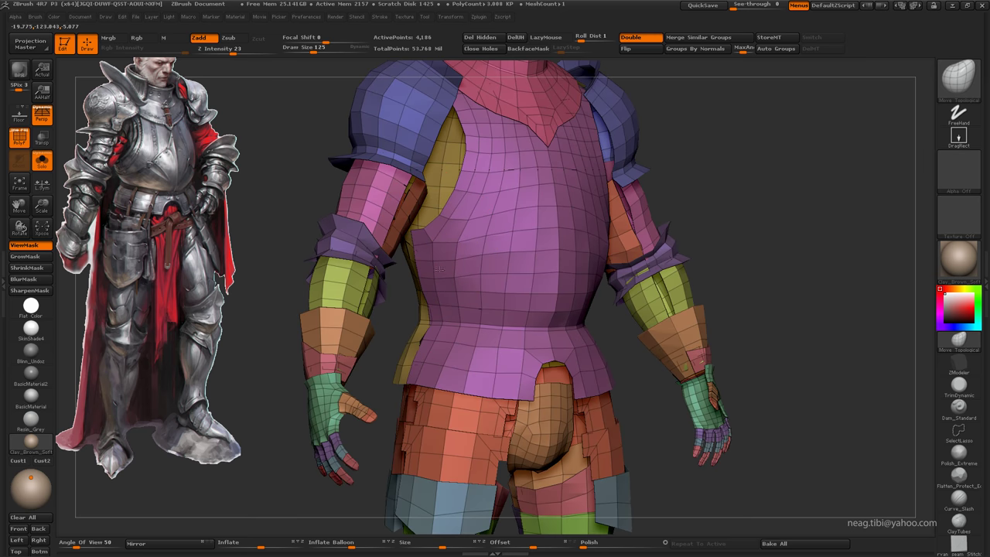
pyautogui.keyDown('alt'); pyautogui.moveTo(457, 247); pyautogui.dragTo(455, 235); pyautogui.keyUp('alt')
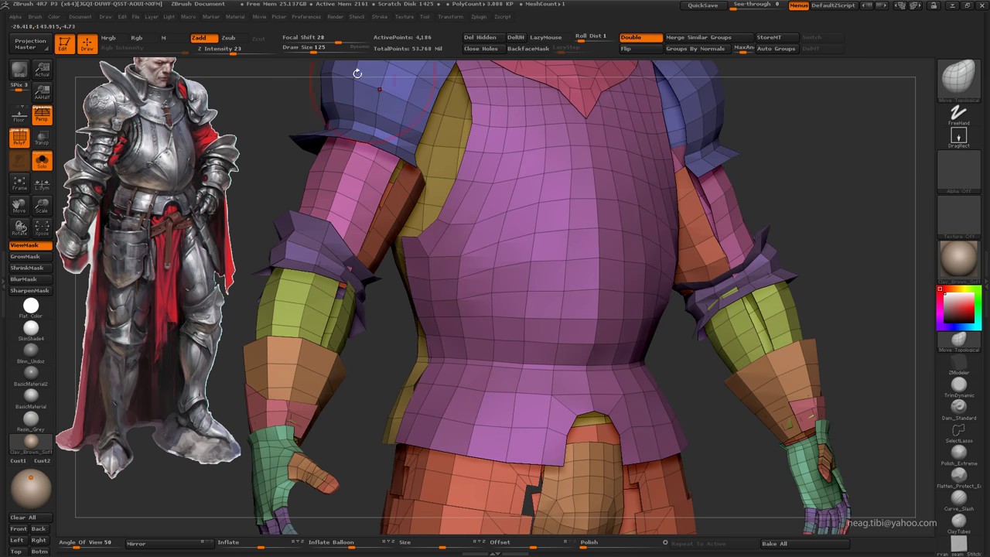
pyautogui.press('w')
pyautogui.keyDown('ctrl'); pyautogui.click(448, 299); pyautogui.keyUp('ctrl')
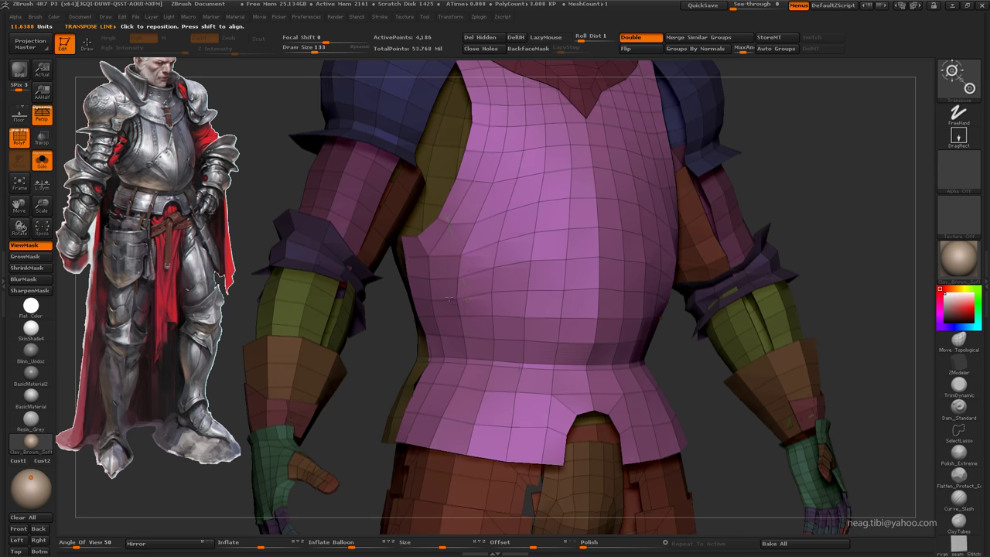
pyautogui.press('q')
# Step: Toggle PolyF to inspect the vest and nudge its flank into a smoother curve
pyautogui.keyDown('alt'); pyautogui.moveTo(449, 298); pyautogui.dragTo(465, 295); pyautogui.keyUp('alt')
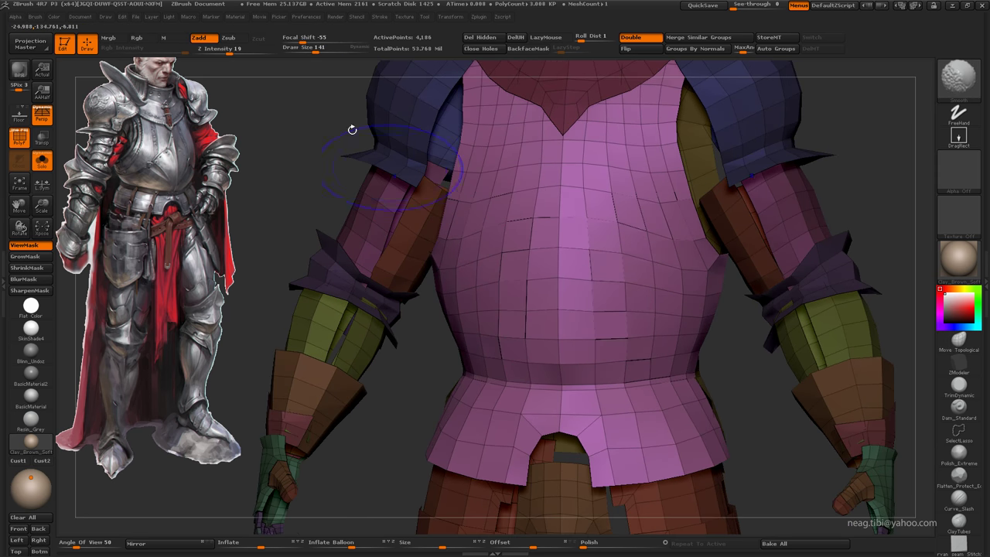
pyautogui.moveTo(352, 130)
pyautogui.keyDown('alt'); pyautogui.mouseDown()
pyautogui.moveTo(573, 193)
pyautogui.moveTo(523, 232)
pyautogui.mouseUp(); pyautogui.keyUp('alt')
pyautogui.hotkey('shift', 'f')
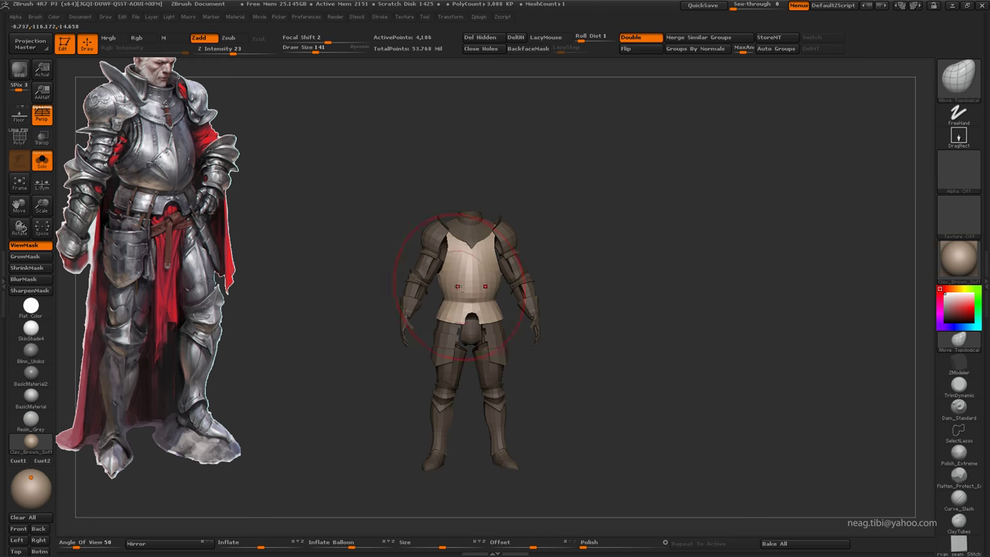
pyautogui.keyDown('alt'); pyautogui.moveTo(457, 286); pyautogui.dragTo(408, 365); pyautogui.keyUp('alt')
pyautogui.moveTo(397, 397)
pyautogui.keyDown('alt'); pyautogui.mouseDown()
pyautogui.moveTo(504, 371)
pyautogui.moveTo(433, 309)
pyautogui.mouseUp(); pyautogui.keyUp('alt')
pyautogui.moveTo(420, 254)
pyautogui.keyDown('alt'); pyautogui.mouseDown()
pyautogui.moveTo(565, 245)
pyautogui.moveTo(508, 222)
pyautogui.mouseUp(); pyautogui.keyUp('alt')
pyautogui.moveTo(519, 332)
pyautogui.keyDown('alt'); pyautogui.mouseDown()
pyautogui.moveTo(519, 232)
pyautogui.moveTo(532, 274)
pyautogui.moveTo(430, 327)
pyautogui.moveTo(464, 260)
pyautogui.moveTo(556, 286)
pyautogui.moveTo(576, 263)
pyautogui.moveTo(579, 275)
pyautogui.mouseUp(); pyautogui.keyUp('alt')
pyautogui.hotkey('shift', 'f')
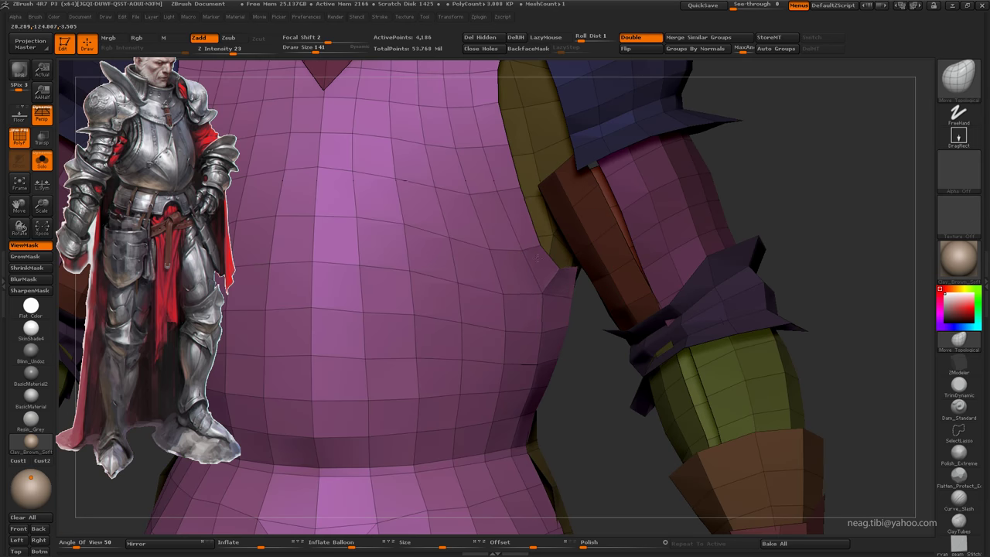
pyautogui.moveTo(523, 198); pyautogui.dragTo(466, 194)
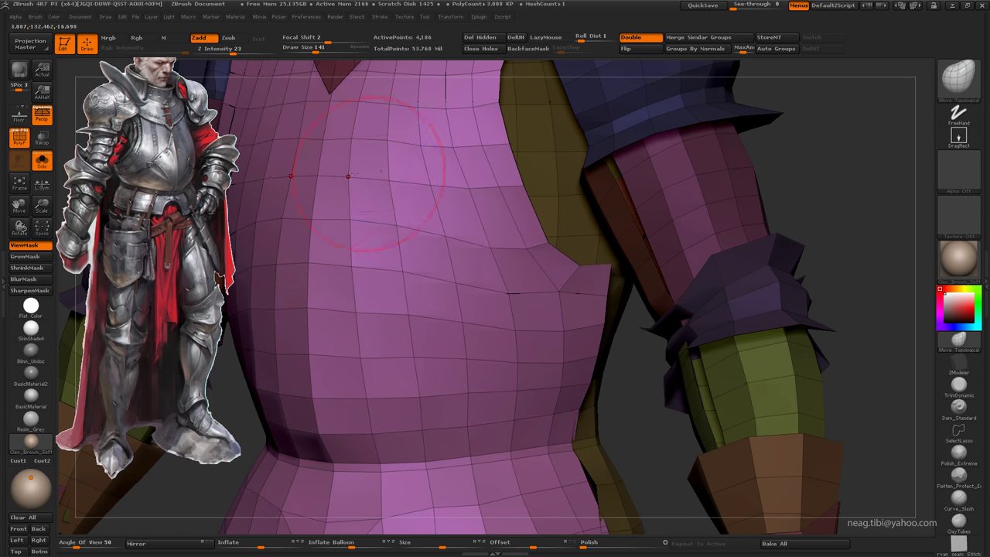
pyautogui.moveTo(379, 171)
pyautogui.mouseDown()
pyautogui.moveTo(338, 145)
pyautogui.moveTo(470, 239)
pyautogui.moveTo(400, 263)
pyautogui.mouseUp()
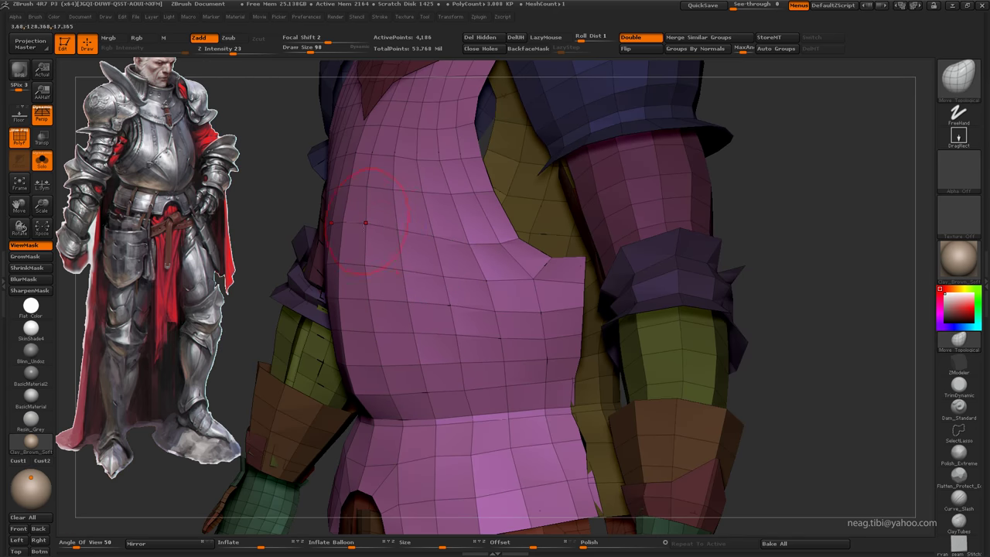
pyautogui.scroll(2, 499, 240)
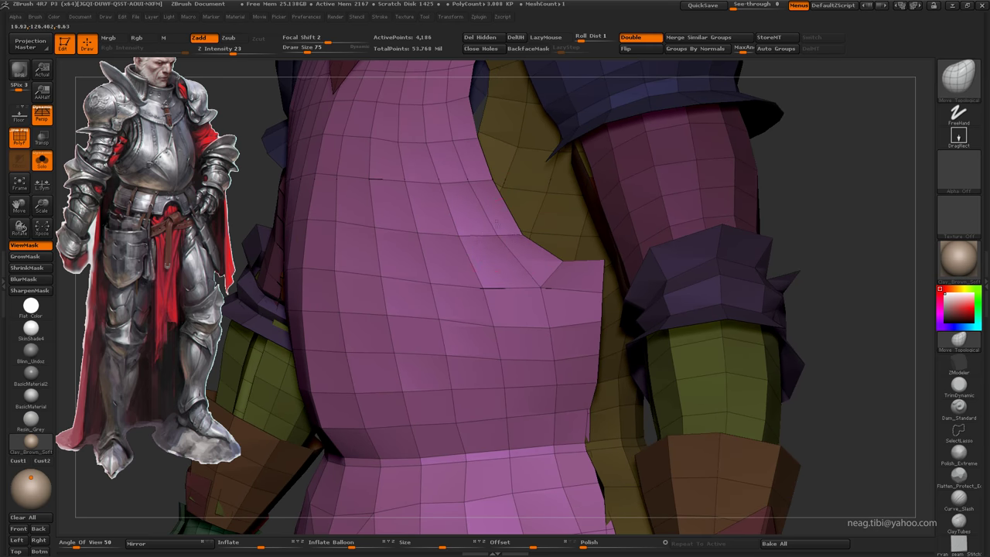
pyautogui.moveTo(591, 283)
pyautogui.mouseDown()
pyautogui.moveTo(573, 336)
pyautogui.moveTo(484, 187)
pyautogui.mouseUp()
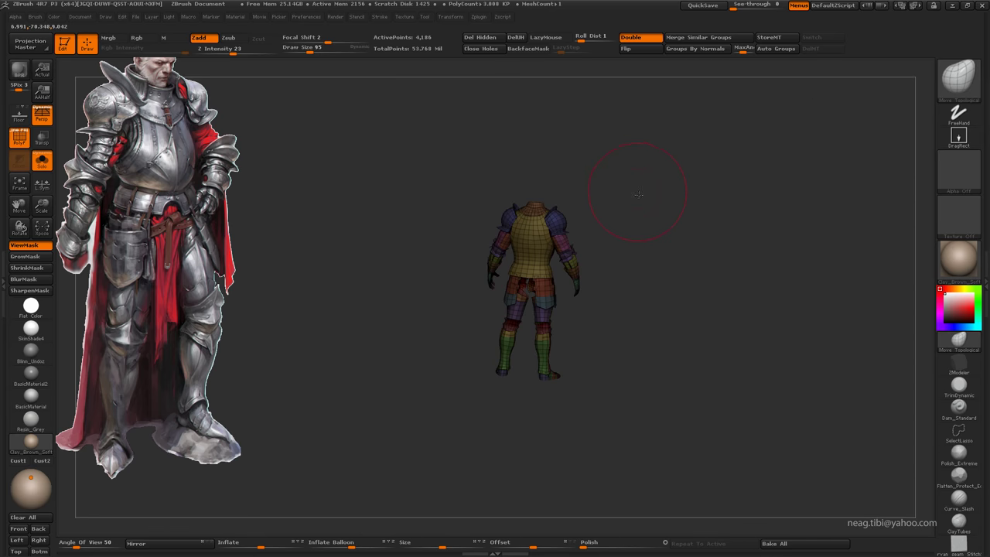
pyautogui.moveTo(641, 198); pyautogui.dragTo(505, 263)
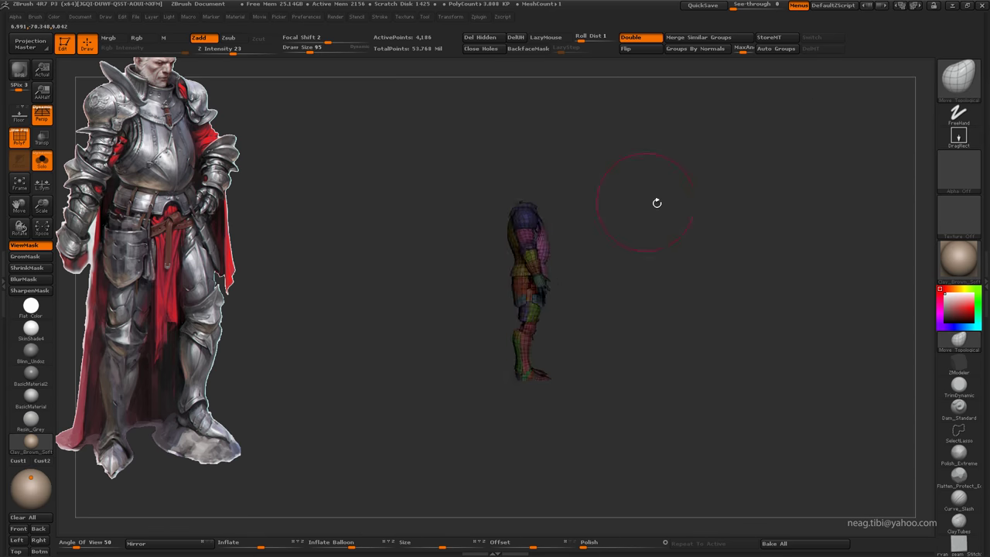
# Step: Show all character parts again and inspect the arm from the side, toggling the polygroup wireframe
pyautogui.scroll(2, 505, 263)
pyautogui.scroll(1, 505, 263)
pyautogui.hotkey('shift', 'f')
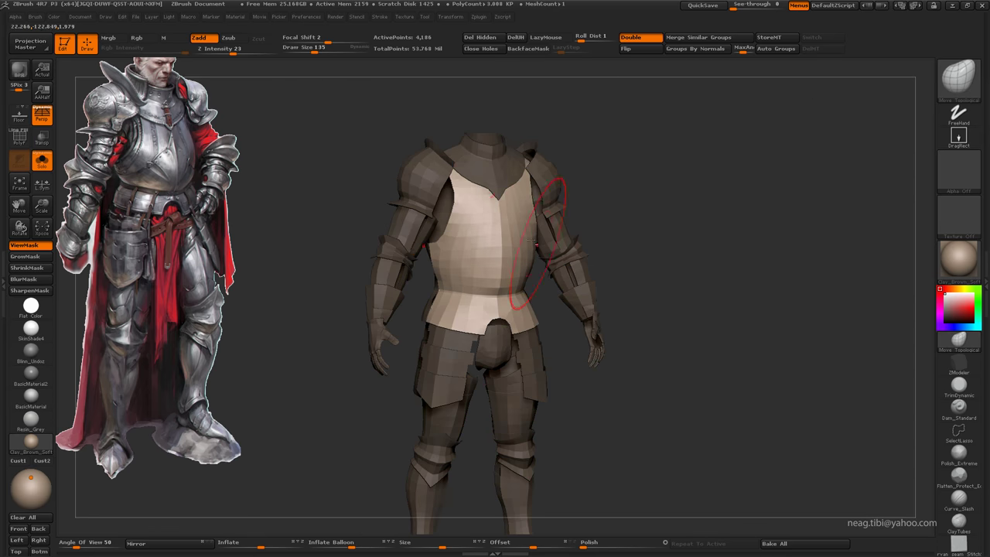
pyautogui.scroll(-3, 604, 229)
pyautogui.hotkey('ctrl', 'shift', 's')
pyautogui.scroll(2, 619, 247)
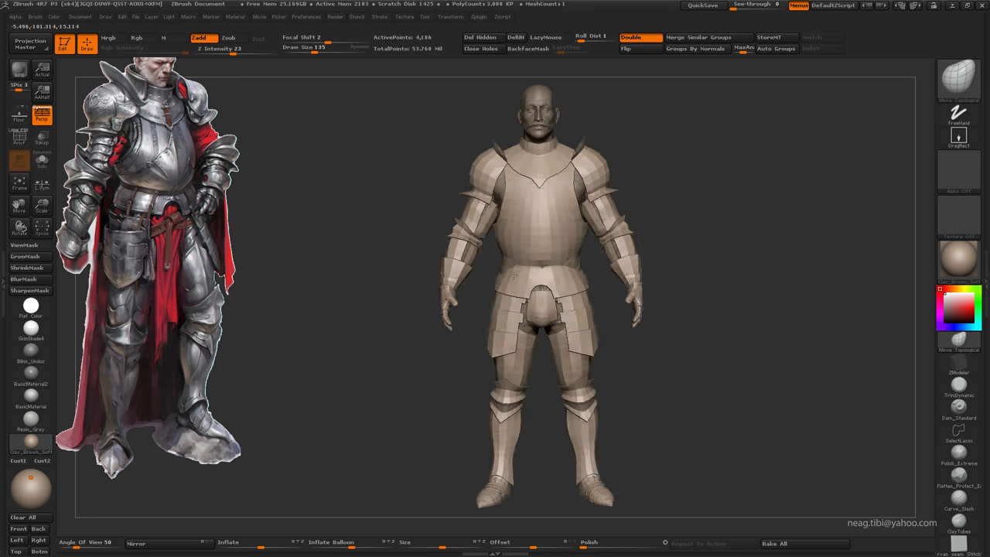
pyautogui.scroll(2, 541, 255)
pyautogui.scroll(2, 479, 261)
pyautogui.scroll(1, 479, 261)
pyautogui.moveTo(480, 261)
pyautogui.mouseDown()
pyautogui.moveTo(529, 280)
pyautogui.moveTo(409, 276)
pyautogui.moveTo(544, 276)
pyautogui.mouseUp()
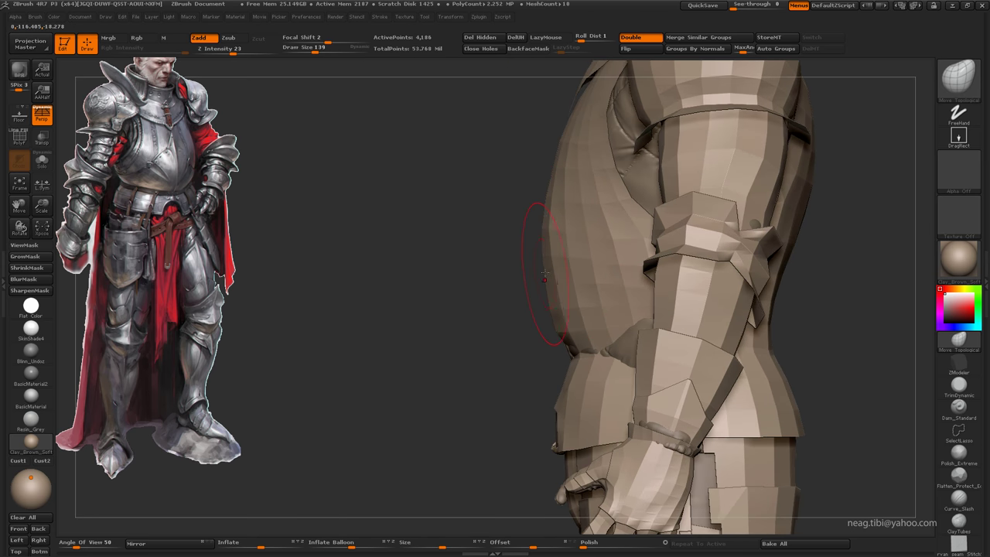
pyautogui.moveTo(553, 322); pyautogui.dragTo(555, 292)
pyautogui.moveTo(543, 254)
pyautogui.mouseDown()
pyautogui.moveTo(549, 215)
pyautogui.moveTo(584, 167)
pyautogui.moveTo(495, 217)
pyautogui.moveTo(512, 262)
pyautogui.mouseUp()
pyautogui.hotkey('shift', 'f')
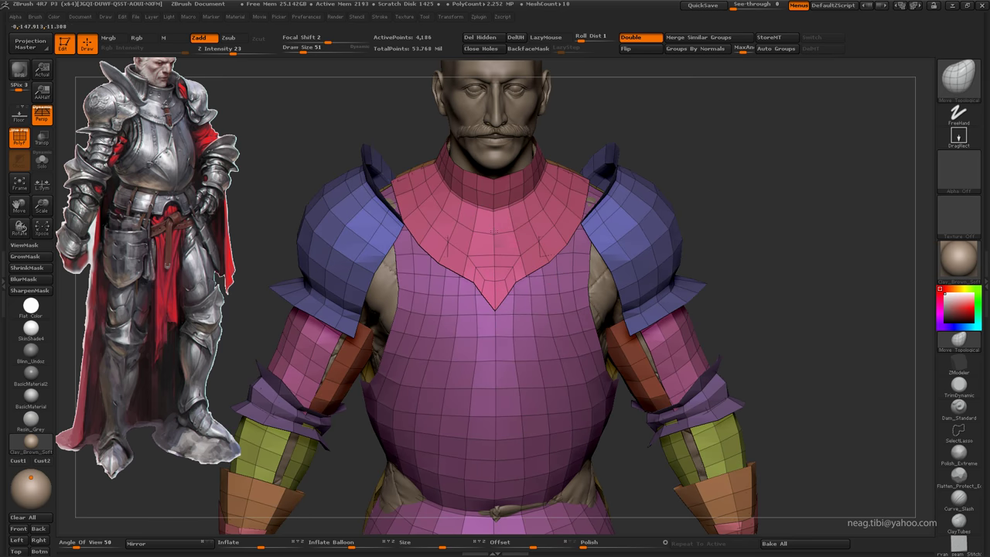
pyautogui.moveTo(493, 231)
pyautogui.keyDown('alt'); pyautogui.mouseDown()
pyautogui.moveTo(576, 160)
pyautogui.moveTo(444, 249)
pyautogui.mouseUp(); pyautogui.keyUp('alt')
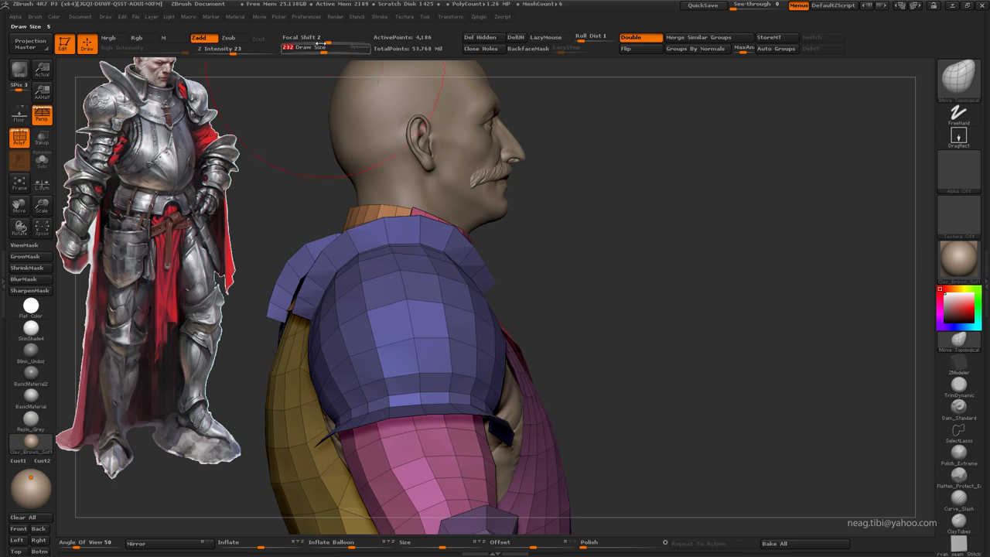
# Step: Shrink the brush, raise its intensity, solo the shoulder pad, and pull its upper-left edge outward
pyautogui.moveTo(319, 44); pyautogui.dragTo(302, 46)
pyautogui.moveTo(232, 52); pyautogui.dragTo(260, 53)
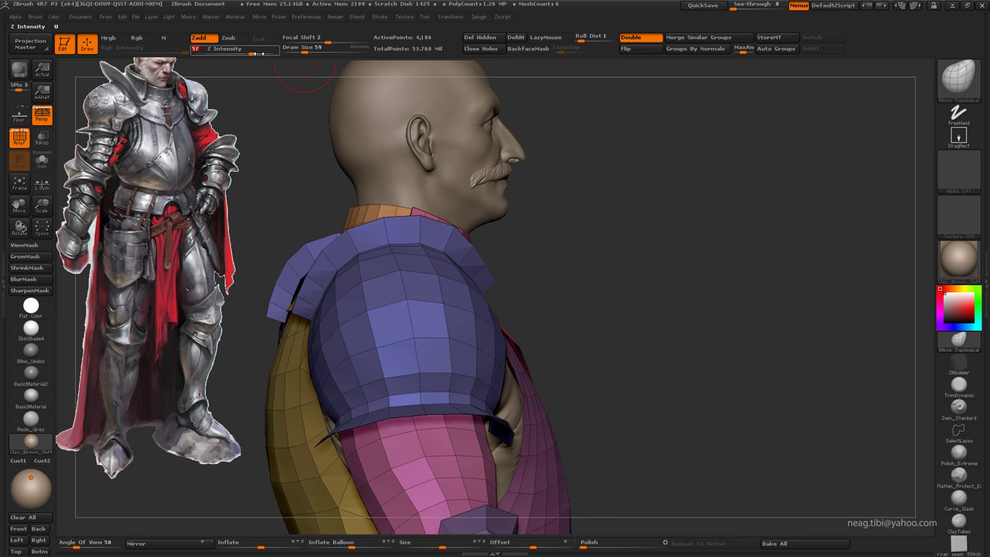
pyautogui.keyDown('alt'); pyautogui.click(402, 255); pyautogui.keyUp('alt')
pyautogui.click(41, 161)
pyautogui.moveTo(398, 186)
pyautogui.mouseDown()
pyautogui.moveTo(464, 177)
pyautogui.moveTo(464, 189)
pyautogui.mouseUp()
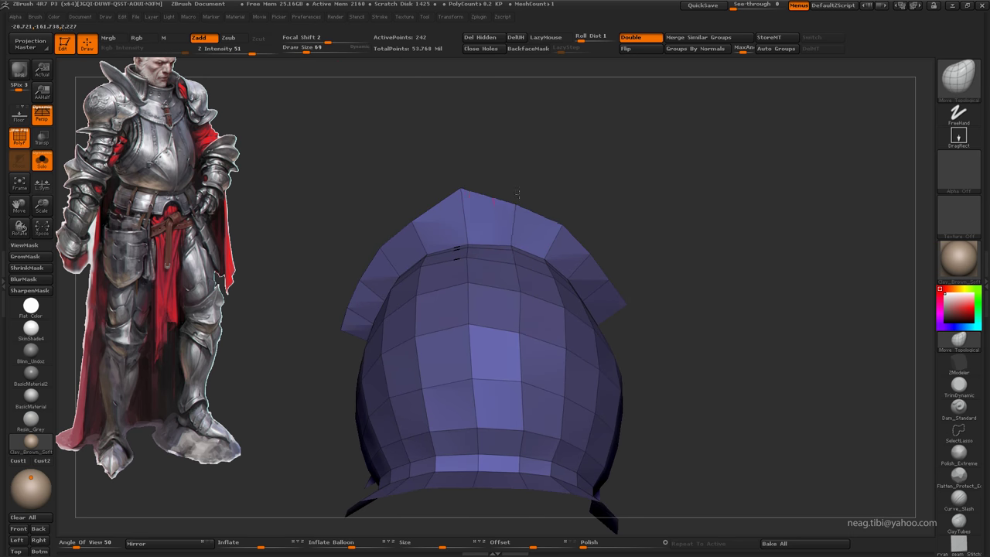
pyautogui.moveTo(411, 221)
pyautogui.mouseDown()
pyautogui.moveTo(320, 287)
pyautogui.moveTo(406, 263)
pyautogui.moveTo(395, 310)
pyautogui.mouseUp()
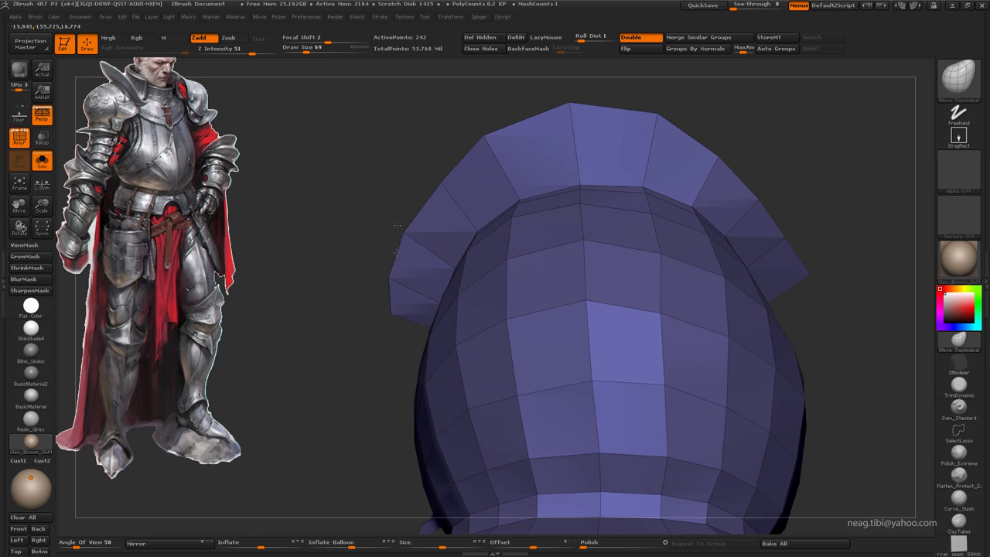
# Step: Frame the shoulder-pad mesh, inspect both mirrored pads top and underside, then turn Solo off
pyautogui.press('f')
pyautogui.moveTo(506, 85)
pyautogui.mouseDown()
pyautogui.moveTo(526, 235)
pyautogui.moveTo(487, 158)
pyautogui.mouseUp()
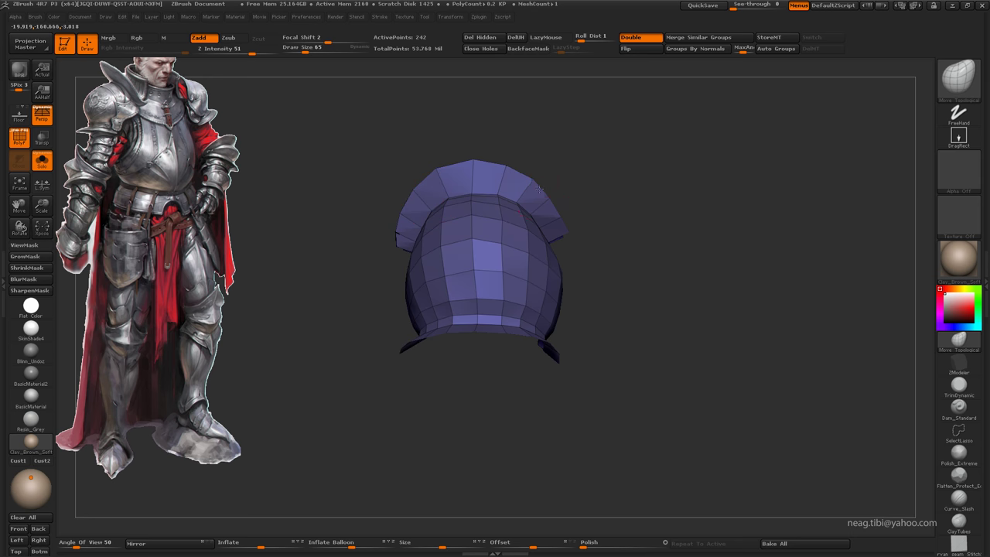
pyautogui.moveTo(605, 133)
pyautogui.mouseDown()
pyautogui.moveTo(496, 267)
pyautogui.moveTo(497, 255)
pyautogui.mouseUp()
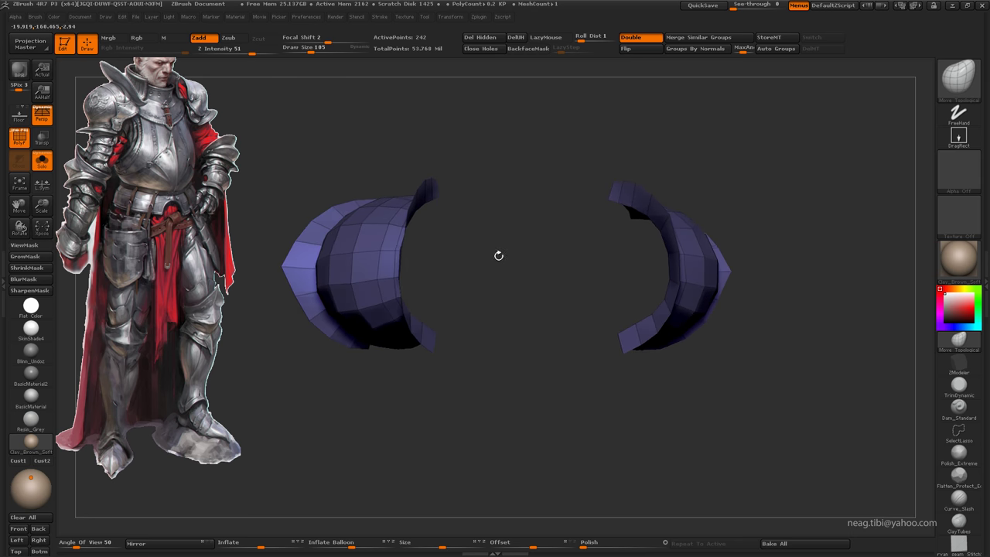
pyautogui.press('space')
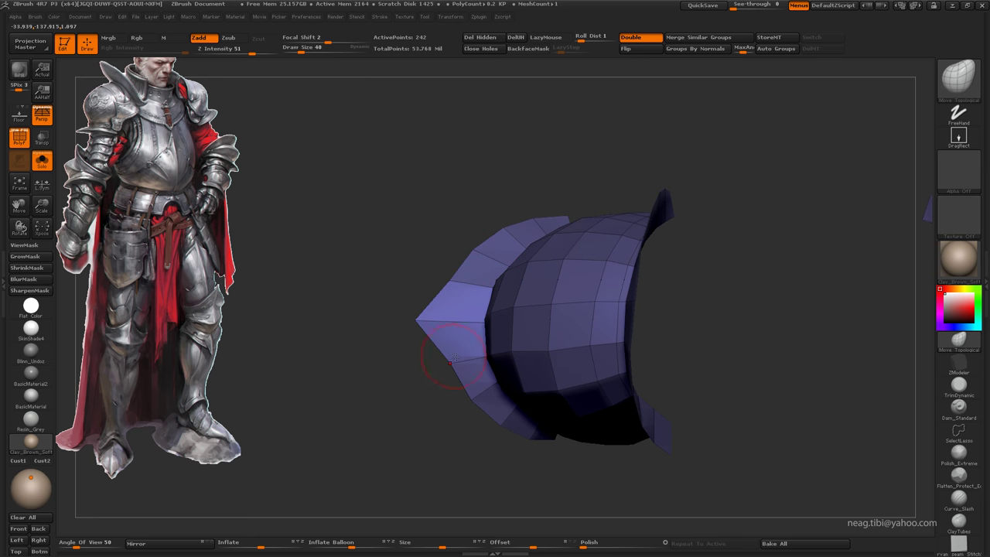
pyautogui.moveTo(403, 320)
pyautogui.mouseDown()
pyautogui.moveTo(506, 224)
pyautogui.moveTo(463, 291)
pyautogui.mouseUp()
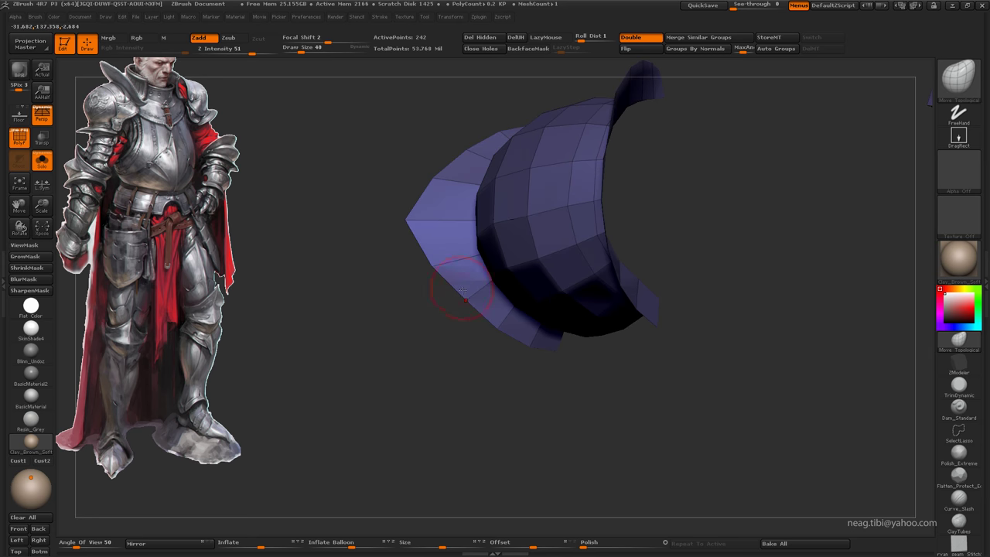
pyautogui.moveTo(549, 376); pyautogui.dragTo(407, 358)
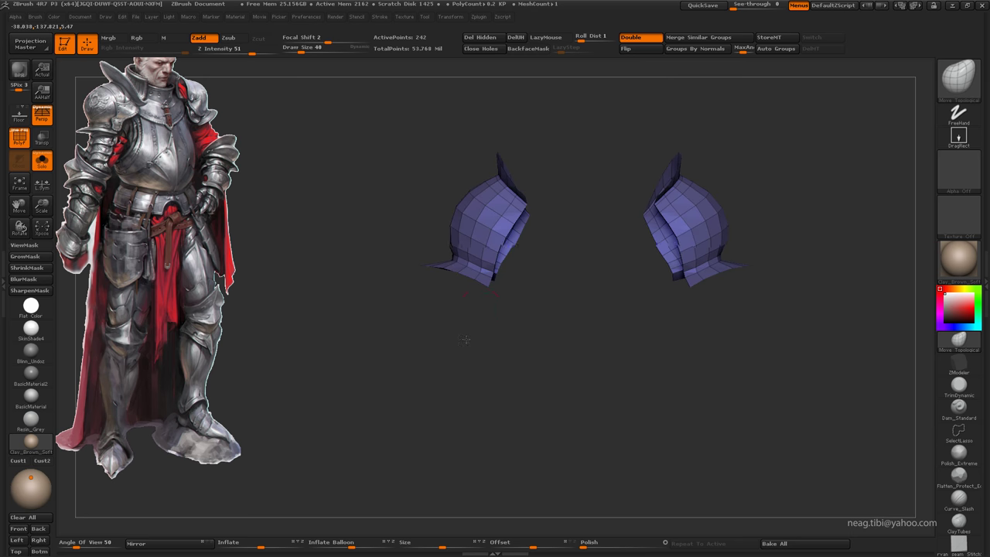
pyautogui.hotkey('shift', 's')
# Step: Zoom to the collar and left pad, then QMesh the pad's polygons there with ZModeler
pyautogui.keyDown('alt'); pyautogui.moveTo(715, 202); pyautogui.dragTo(701, 185); pyautogui.keyUp('alt')
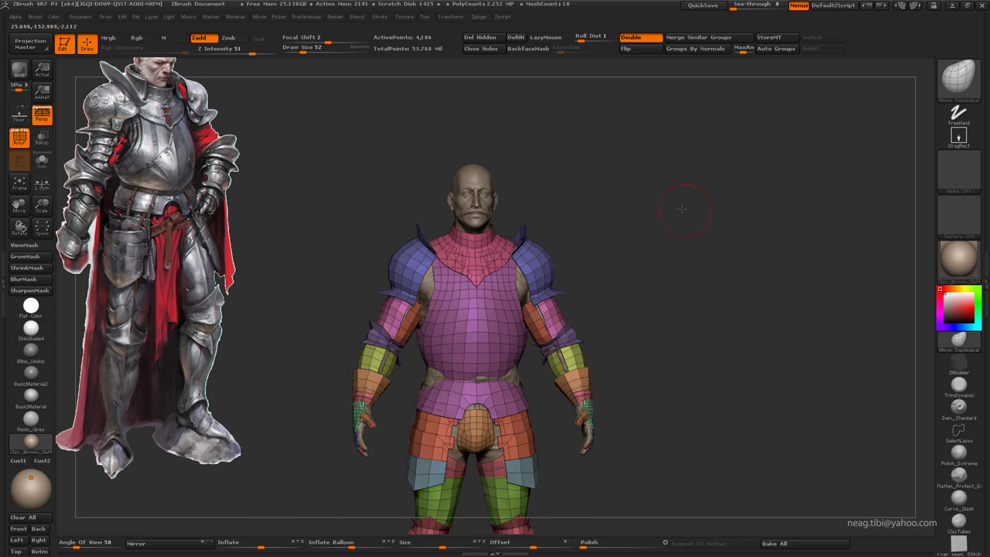
pyautogui.moveTo(573, 236); pyautogui.dragTo(522, 221)
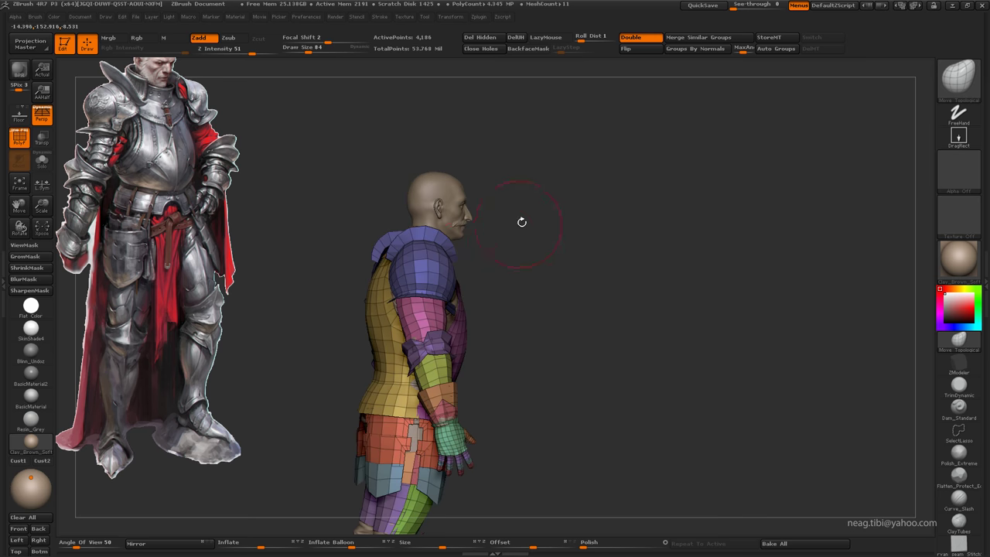
pyautogui.keyDown('alt'); pyautogui.moveTo(345, 169); pyautogui.dragTo(474, 239); pyautogui.keyUp('alt')
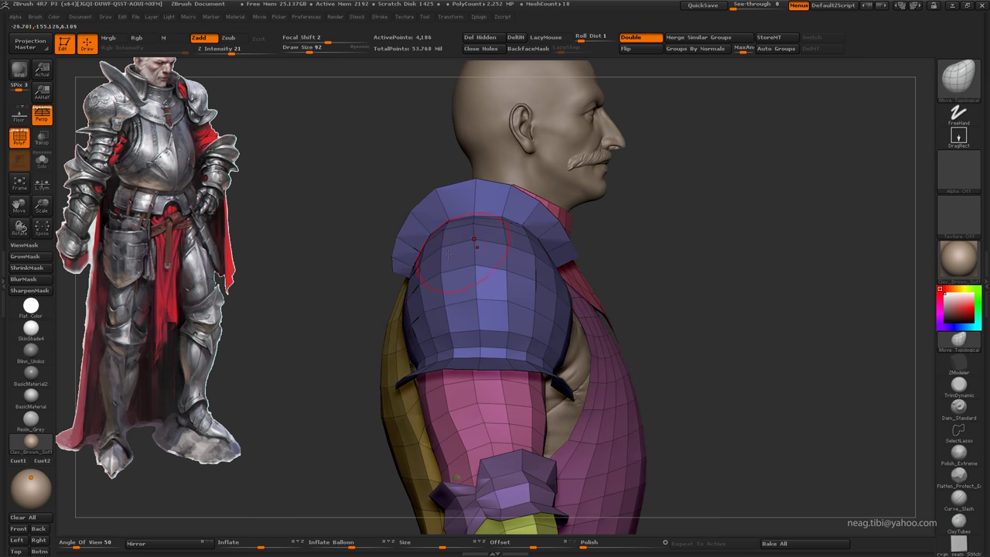
pyautogui.press('space')
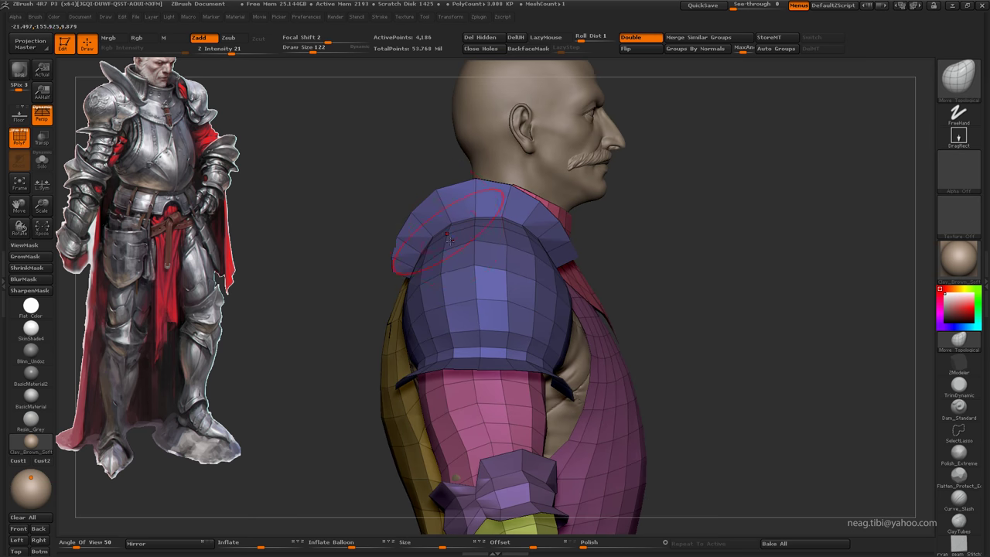
pyautogui.moveTo(450, 240); pyautogui.dragTo(573, 227)
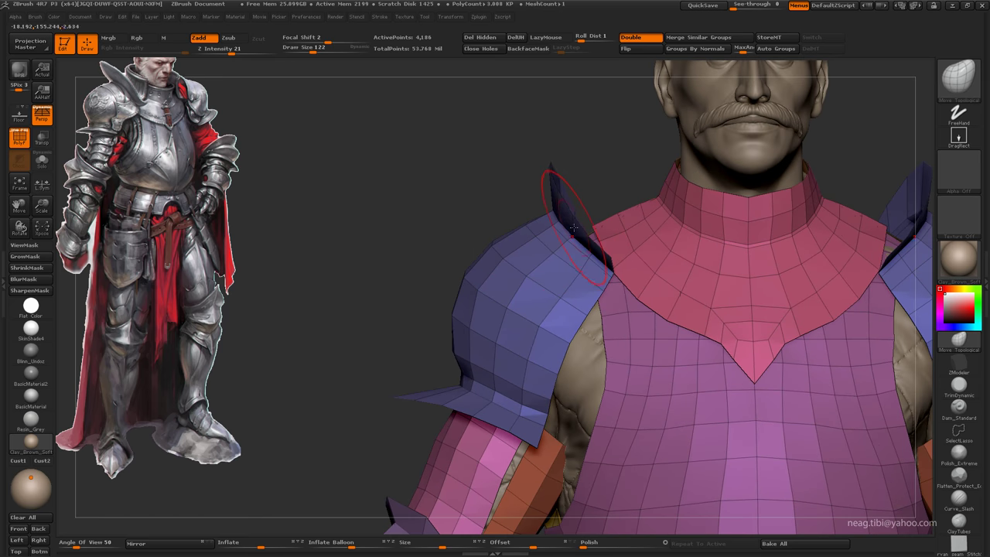
pyautogui.press('b')
pyautogui.press('z')
pyautogui.press('m')
pyautogui.press('space')
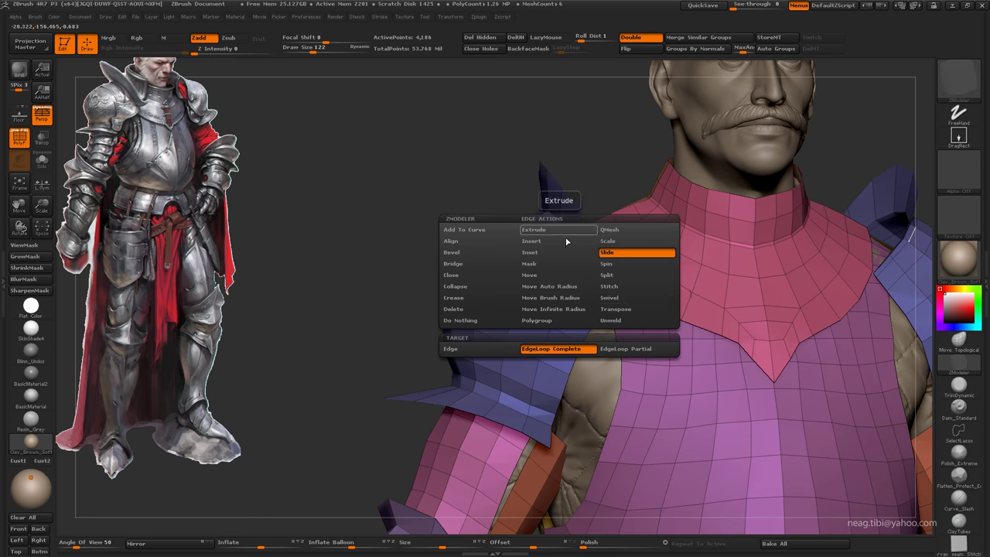
pyautogui.click(635, 298)
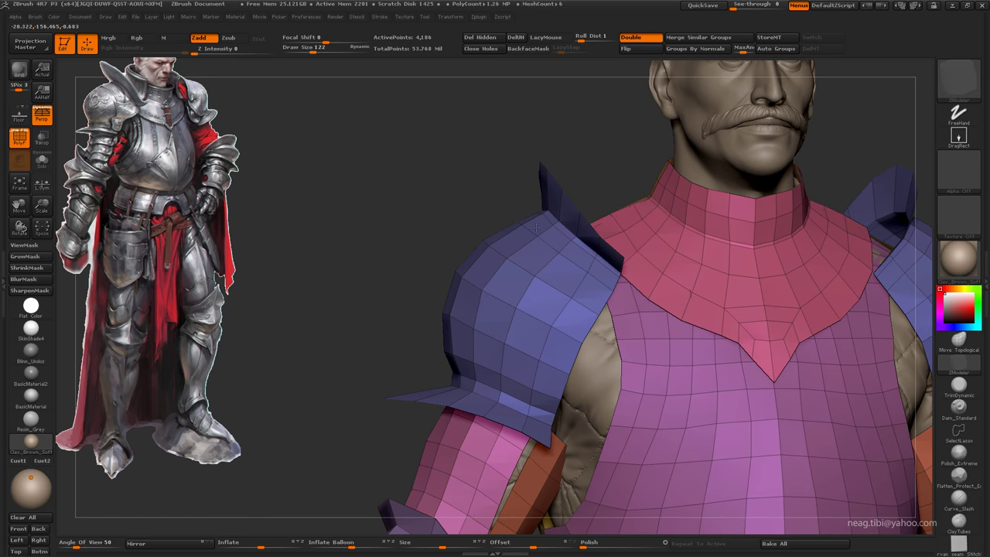
pyautogui.hotkey('ctrl', 'shift', 's')
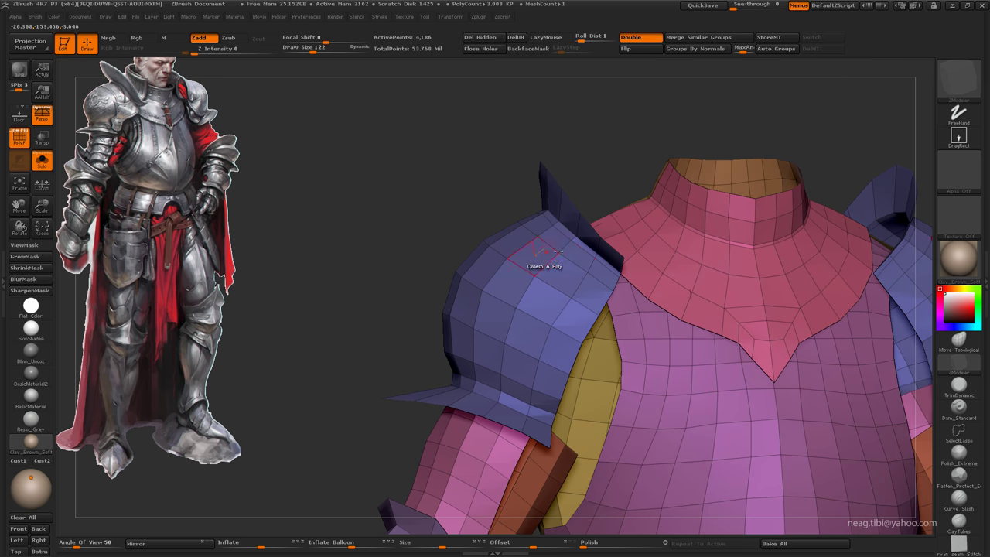
pyautogui.moveTo(549, 251); pyautogui.dragTo(563, 243)
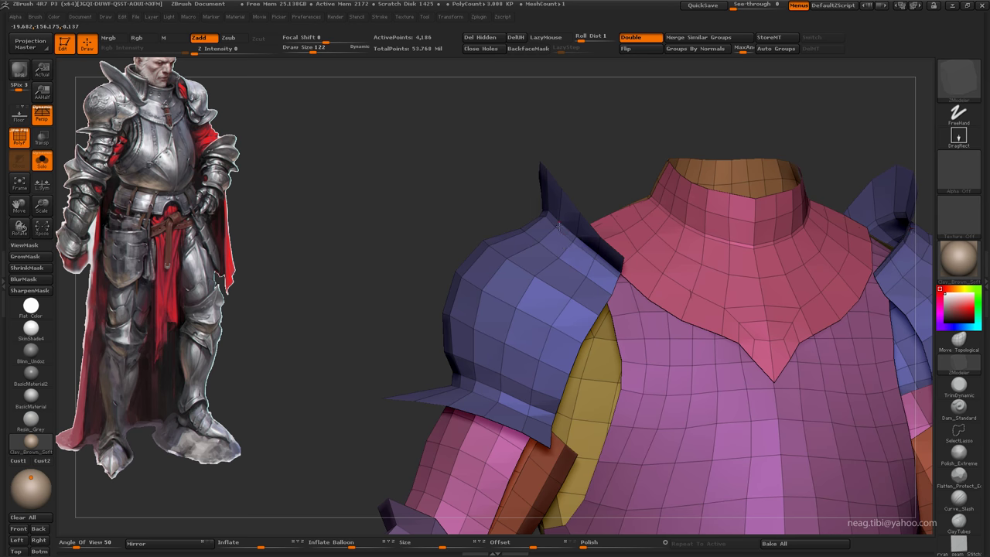
# Step: Transpose the pad's complete top edge loop to reshape it, then return to Move Topological
pyautogui.press('space')
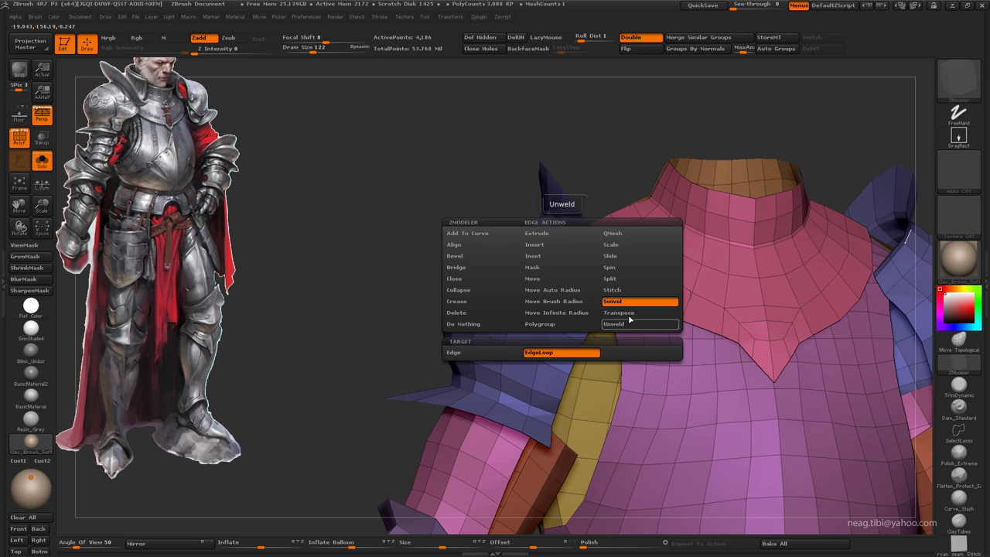
pyautogui.click(630, 311)
pyautogui.click(464, 352)
pyautogui.press('w')
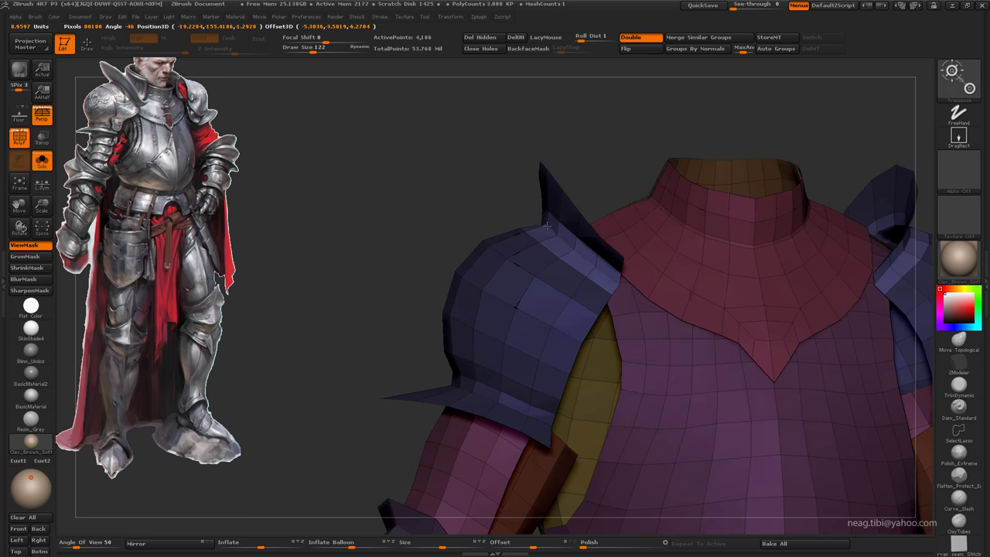
pyautogui.moveTo(542, 147)
pyautogui.mouseDown()
pyautogui.moveTo(653, 150)
pyautogui.moveTo(552, 138)
pyautogui.mouseUp()
pyautogui.press('q')
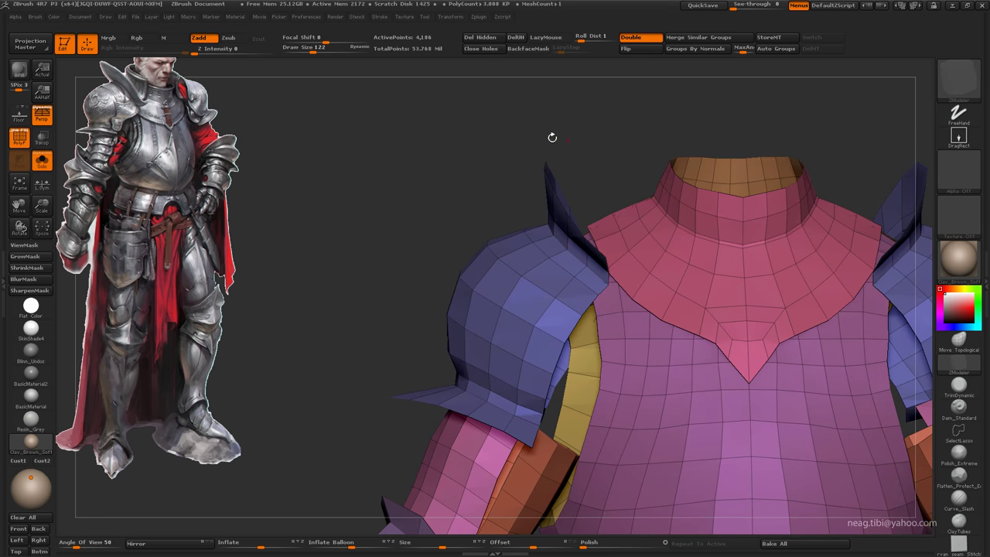
pyautogui.moveTo(459, 178)
pyautogui.keyDown('alt'); pyautogui.mouseDown()
pyautogui.moveTo(391, 194)
pyautogui.moveTo(431, 288)
pyautogui.mouseUp(); pyautogui.keyUp('alt')
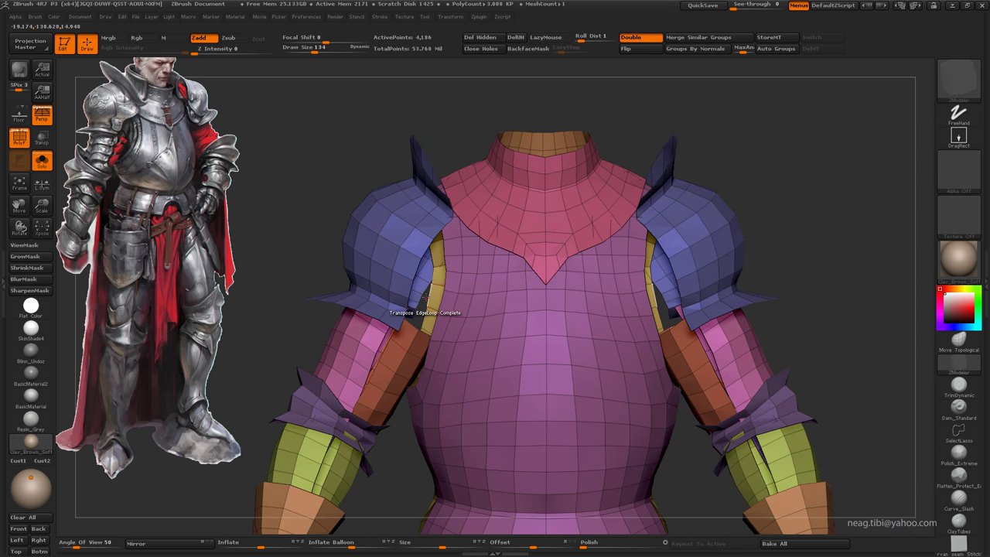
pyautogui.moveTo(468, 275)
pyautogui.keyDown('alt'); pyautogui.mouseDown()
pyautogui.moveTo(402, 118)
pyautogui.moveTo(577, 160)
pyautogui.mouseUp(); pyautogui.keyUp('alt')
pyautogui.press('b')
pyautogui.press('m')
pyautogui.press('t')
pyautogui.press('space')
# Step: Add a PM3D_Circle3D mesh as a new subtool and show it alongside the armour
pyautogui.click(985, 287)
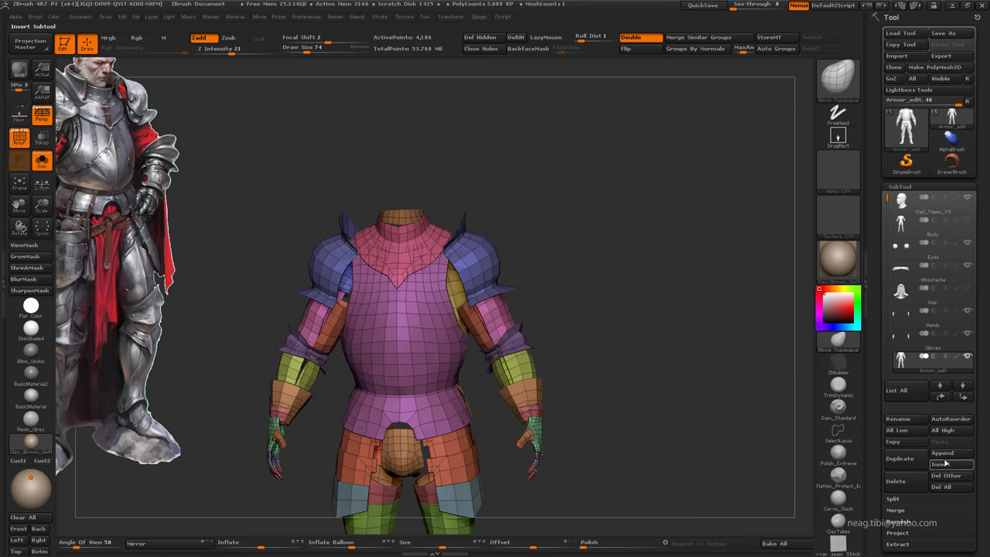
pyautogui.click(906, 128)
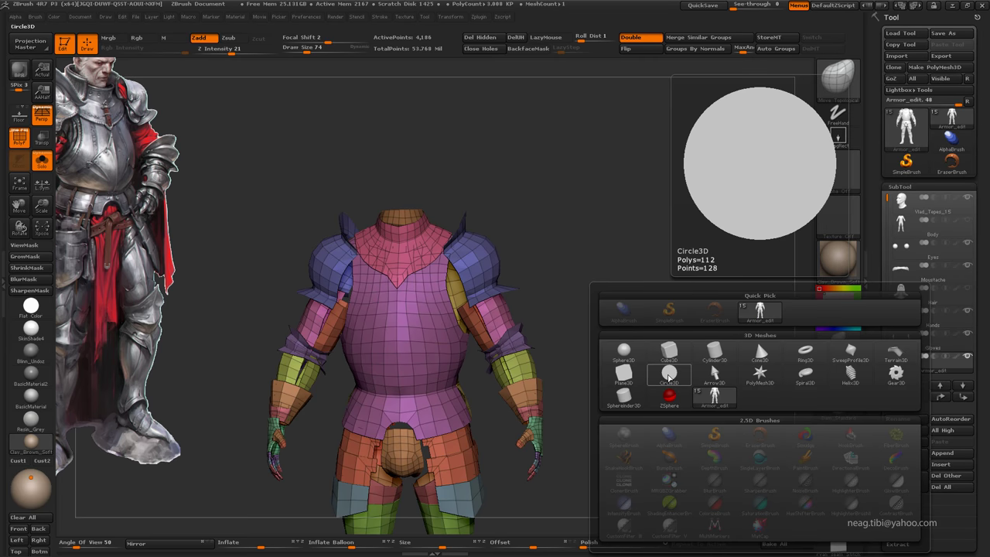
pyautogui.click(668, 378)
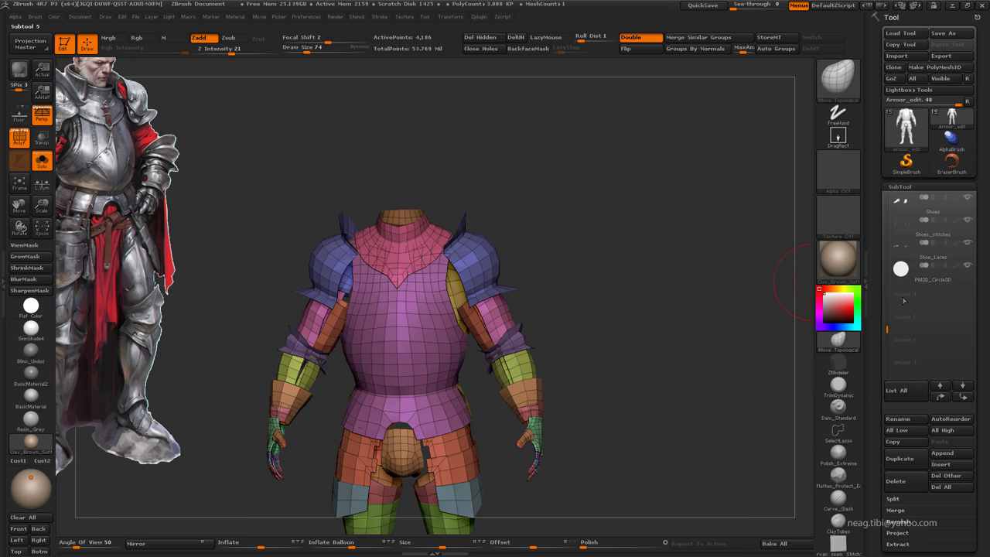
pyautogui.click(901, 268)
pyautogui.keyDown('shift'); pyautogui.click(944, 397); pyautogui.keyUp('shift')
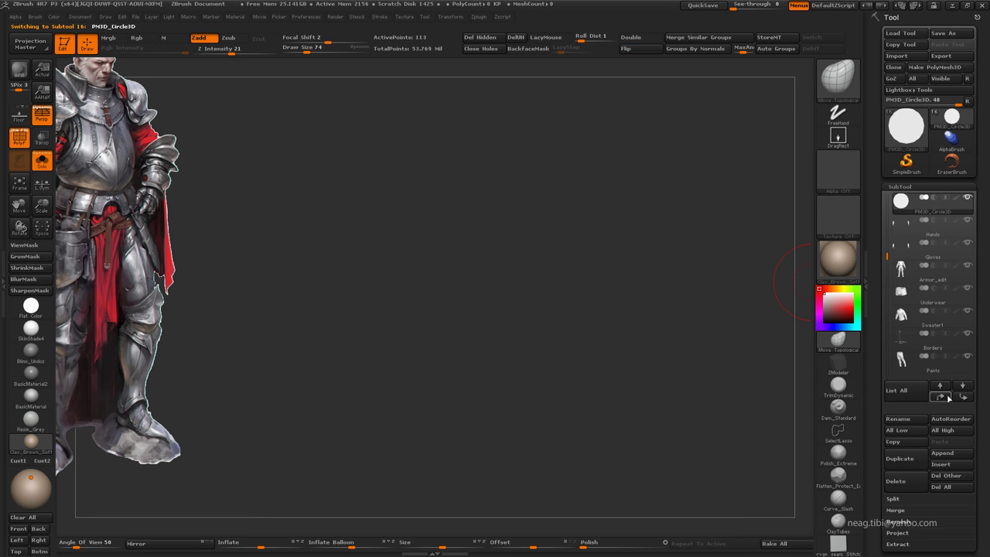
pyautogui.click(962, 396)
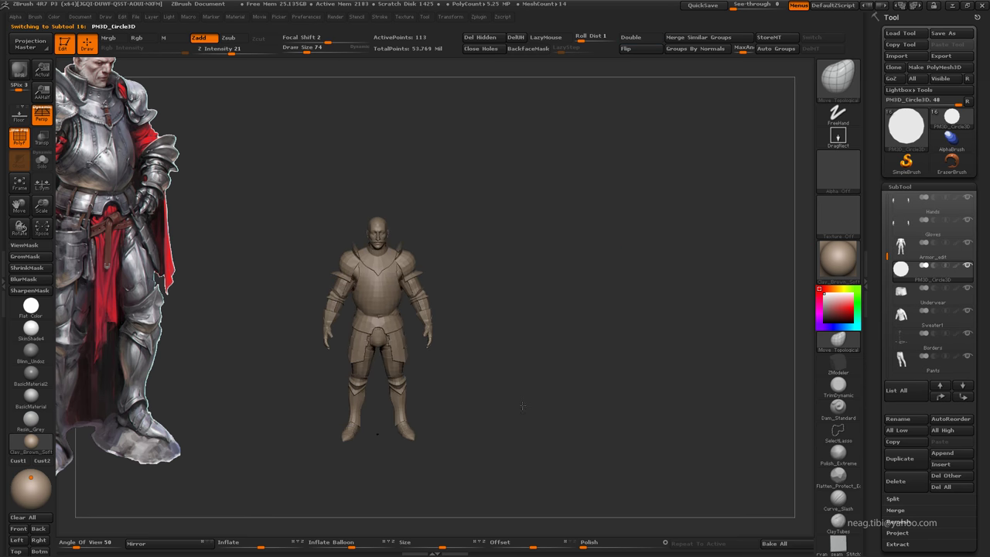
# Step: Reset the circle's size deformation to 0 and try shrinking it, undoing the resize
pyautogui.keyDown('ctrl'); pyautogui.moveTo(619, 282); pyautogui.dragTo(434, 416, button='right'); pyautogui.keyUp('ctrl')
pyautogui.press('w')
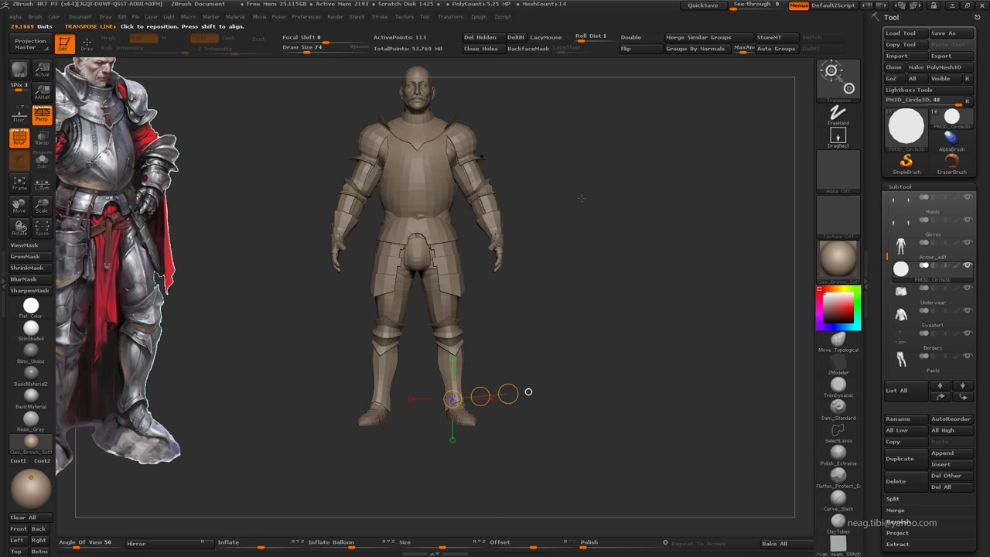
pyautogui.press('q')
pyautogui.hotkey('shift', 'alt', 's')
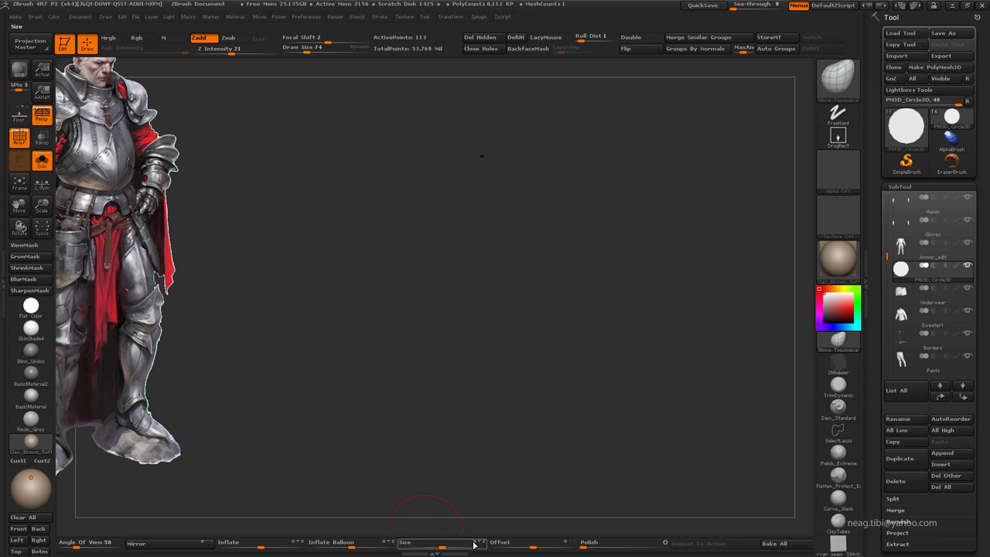
pyautogui.moveTo(490, 539); pyautogui.dragTo(498, 460)
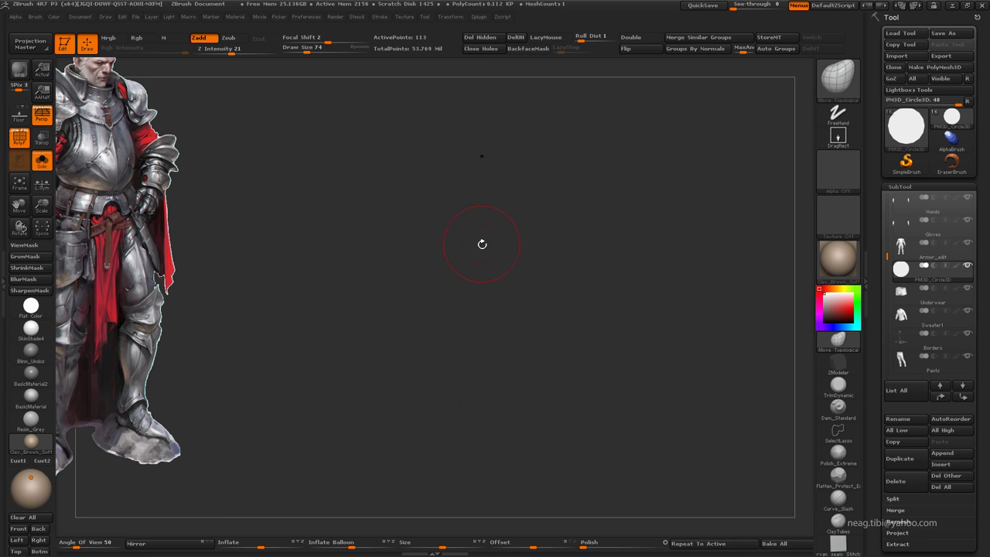
pyautogui.press('w')
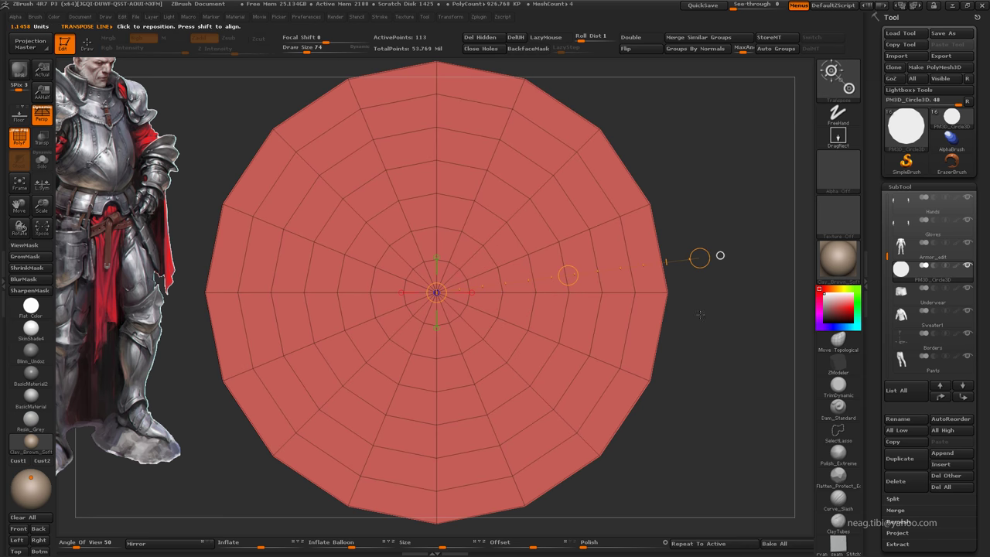
pyautogui.moveTo(699, 258); pyautogui.dragTo(457, 290)
pyautogui.hotkey('shift', 'alt', 's')
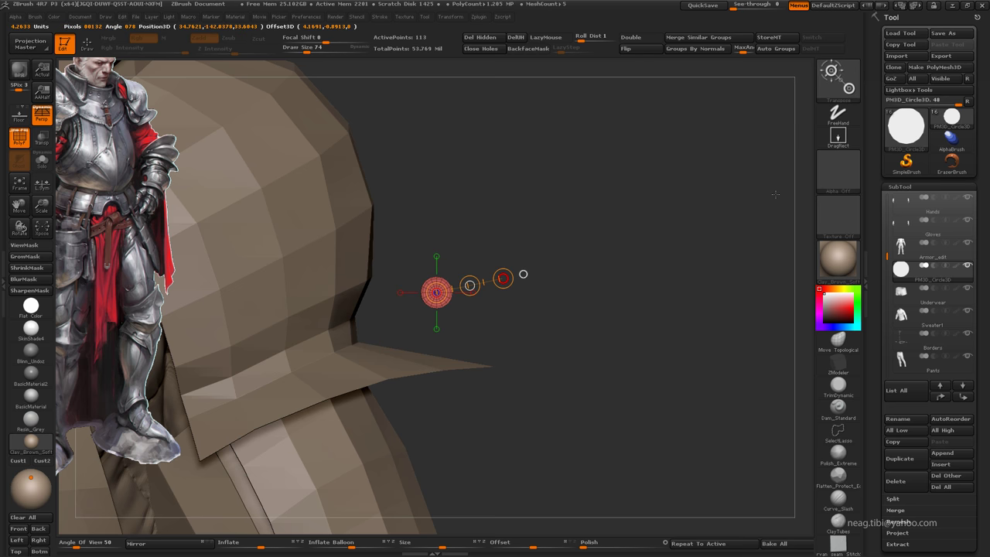
pyautogui.hotkey('ctrl', 'z')
pyautogui.press('q')
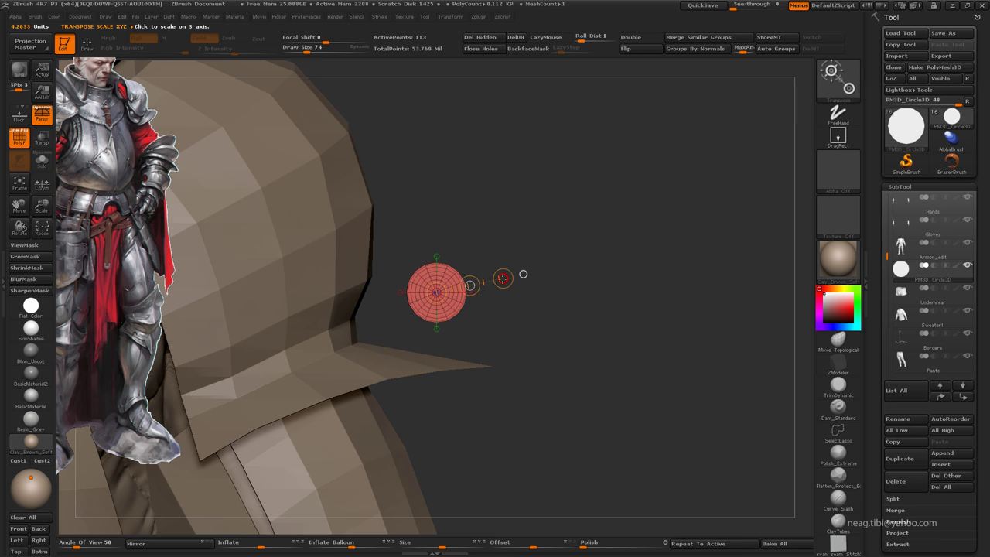
pyautogui.hotkey('ctrl', 'z')
# Step: Make the disc double-sided and move it onto the shoulder armor, then solo it
pyautogui.moveTo(522, 274); pyautogui.dragTo(469, 278)
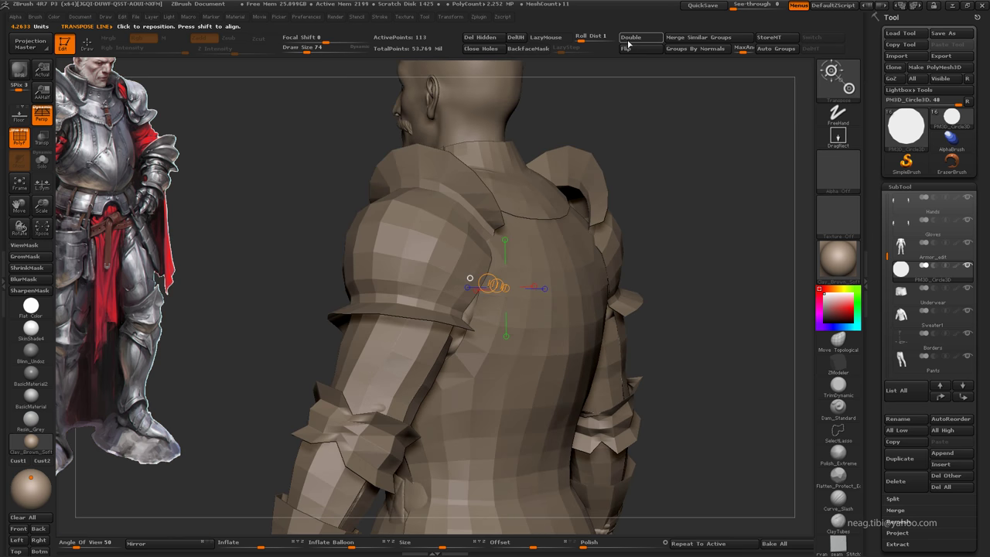
pyautogui.click(628, 40)
pyautogui.moveTo(681, 355); pyautogui.dragTo(588, 355)
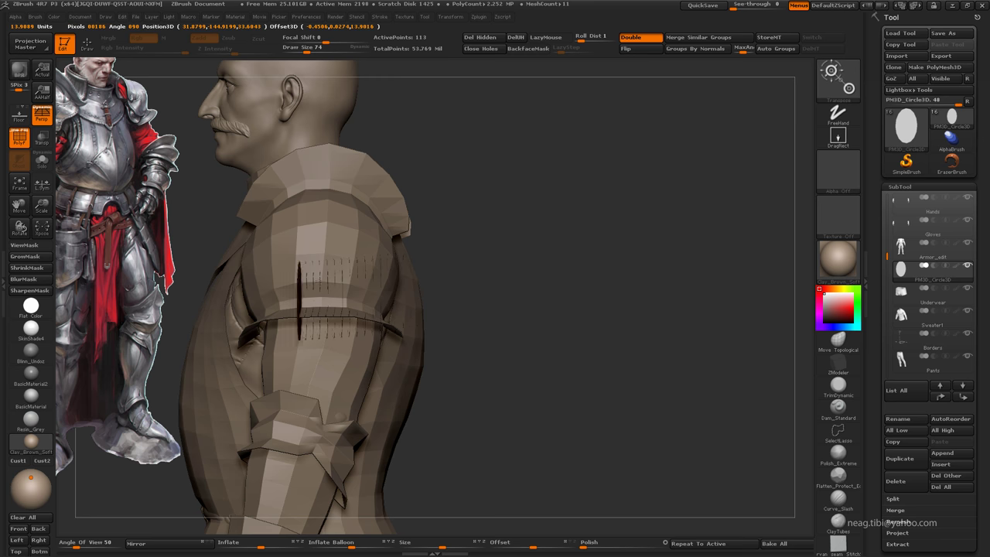
pyautogui.moveTo(464, 357)
pyautogui.mouseDown()
pyautogui.moveTo(548, 357)
pyautogui.moveTo(619, 292)
pyautogui.mouseUp()
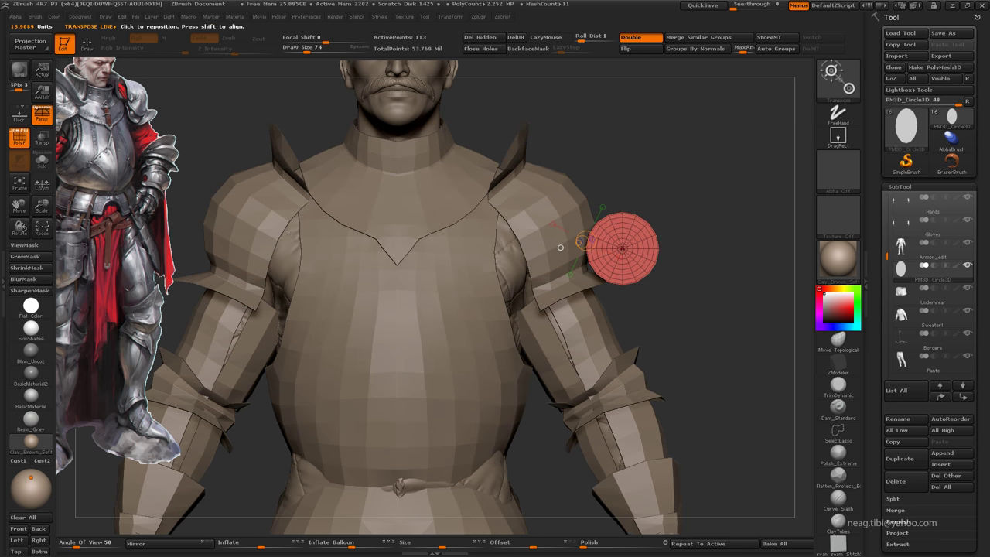
pyautogui.moveTo(625, 240)
pyautogui.mouseDown()
pyautogui.moveTo(731, 241)
pyautogui.moveTo(565, 240)
pyautogui.mouseUp()
pyautogui.moveTo(595, 193); pyautogui.dragTo(699, 183)
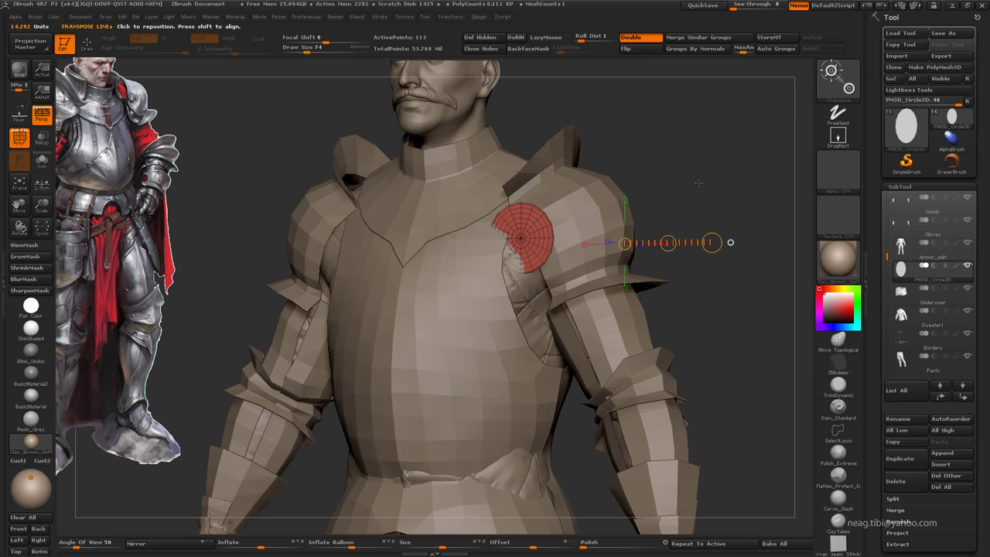
pyautogui.hotkey('ctrl', 'shift', 'f')
# Step: Frame the disc, hide everything except its centre polygroup, then unhide the outer part
pyautogui.press('q')
pyautogui.press('f')
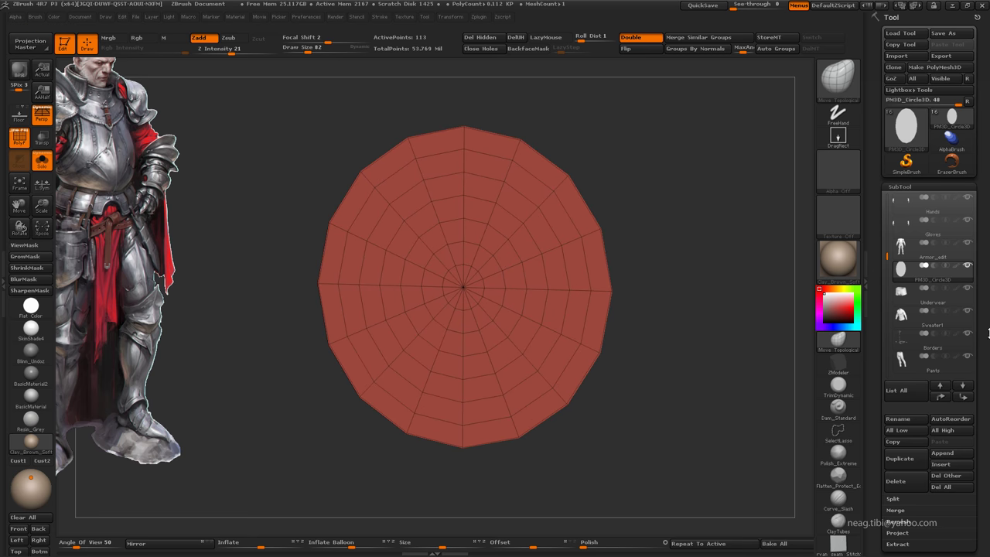
pyautogui.click(897, 450)
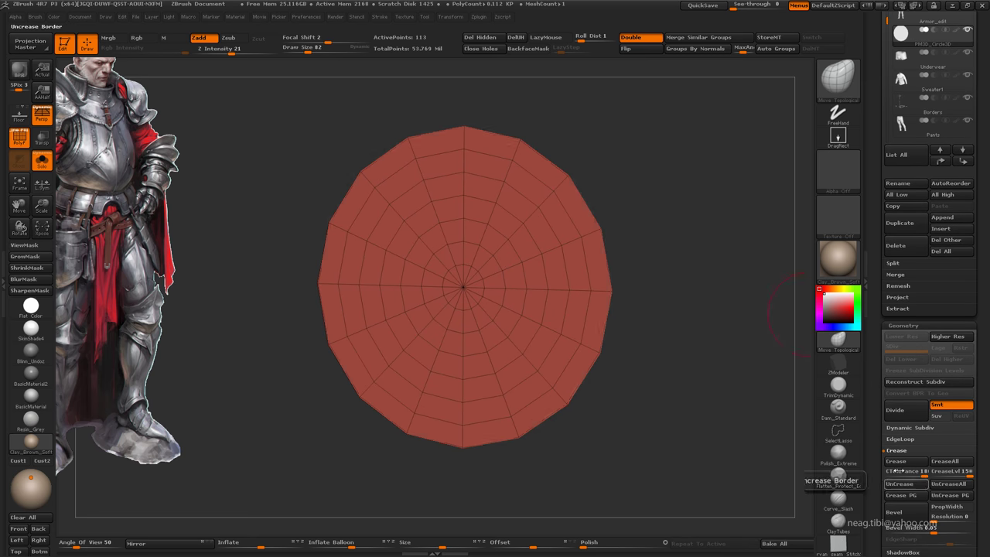
pyautogui.moveTo(696, 348); pyautogui.dragTo(658, 340)
pyautogui.keyDown('alt'); pyautogui.moveTo(696, 232); pyautogui.dragTo(696, 178); pyautogui.keyUp('alt')
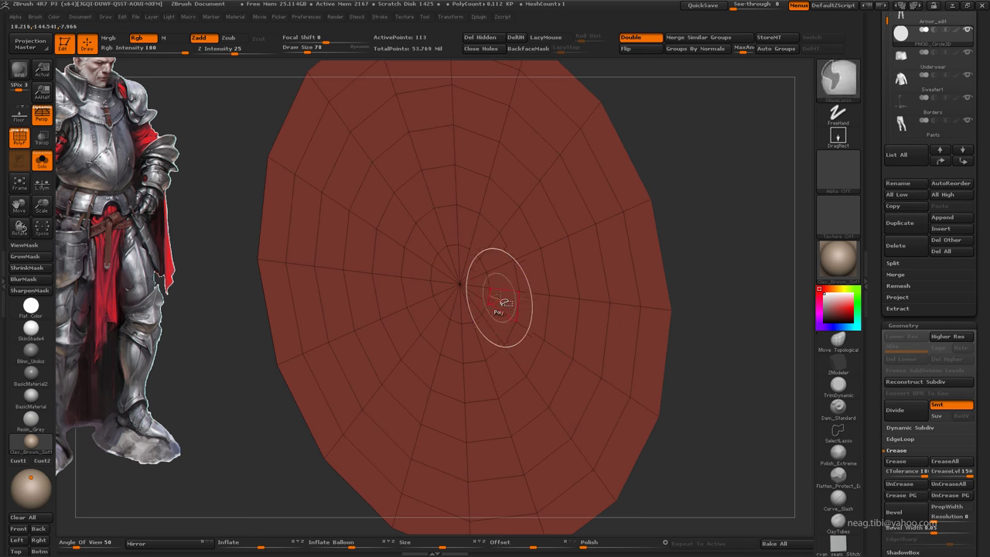
pyautogui.keyDown('ctrl'); pyautogui.keyDown('shift'); pyautogui.click(460, 284); pyautogui.keyUp('shift'); pyautogui.keyUp('ctrl')
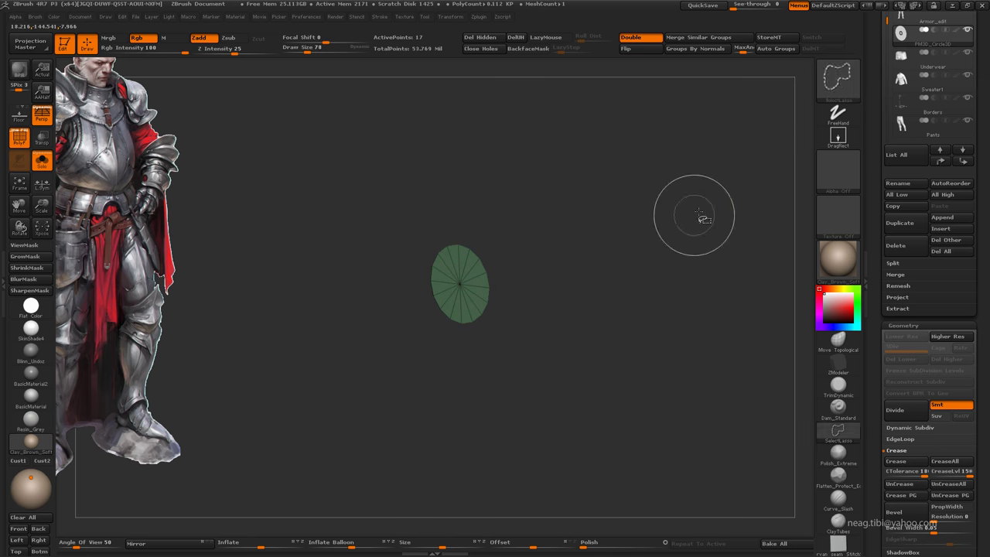
pyautogui.keyDown('ctrl'); pyautogui.keyDown('shift'); pyautogui.click(704, 211); pyautogui.keyUp('shift'); pyautogui.keyUp('ctrl')
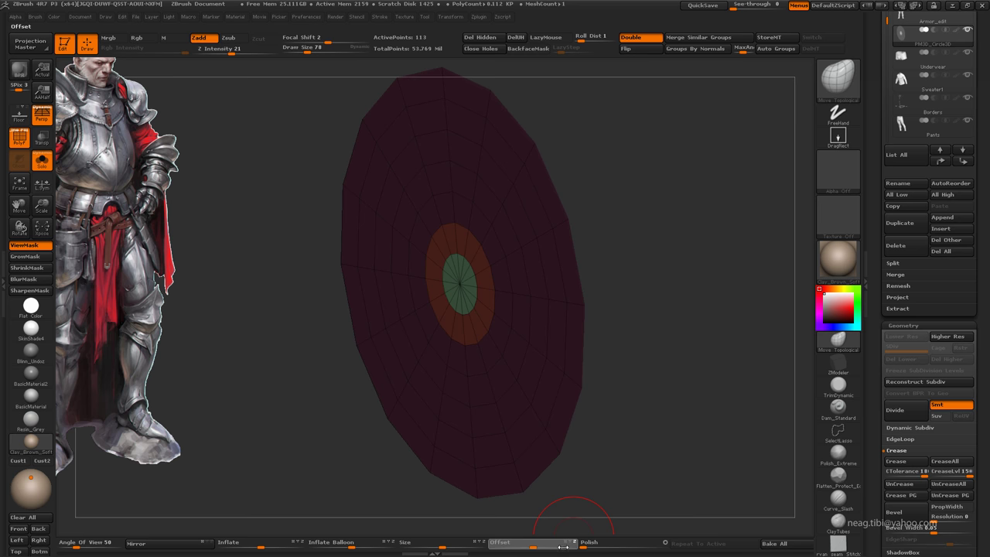
# Step: Recess the disc's inner ring with Offset to -71, checking the shallow cone's profile
pyautogui.moveTo(557, 542); pyautogui.dragTo(533, 542)
pyautogui.moveTo(531, 500)
pyautogui.mouseDown()
pyautogui.moveTo(560, 509)
pyautogui.moveTo(549, 543)
pyautogui.moveTo(675, 363)
pyautogui.mouseUp()
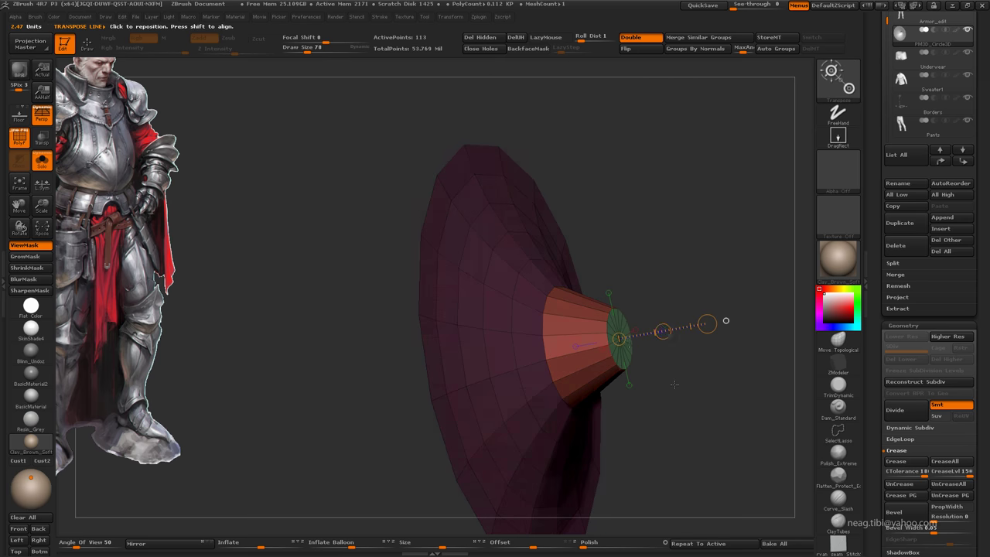
pyautogui.moveTo(675, 363); pyautogui.dragTo(696, 325)
pyautogui.moveTo(514, 542); pyautogui.dragTo(503, 539)
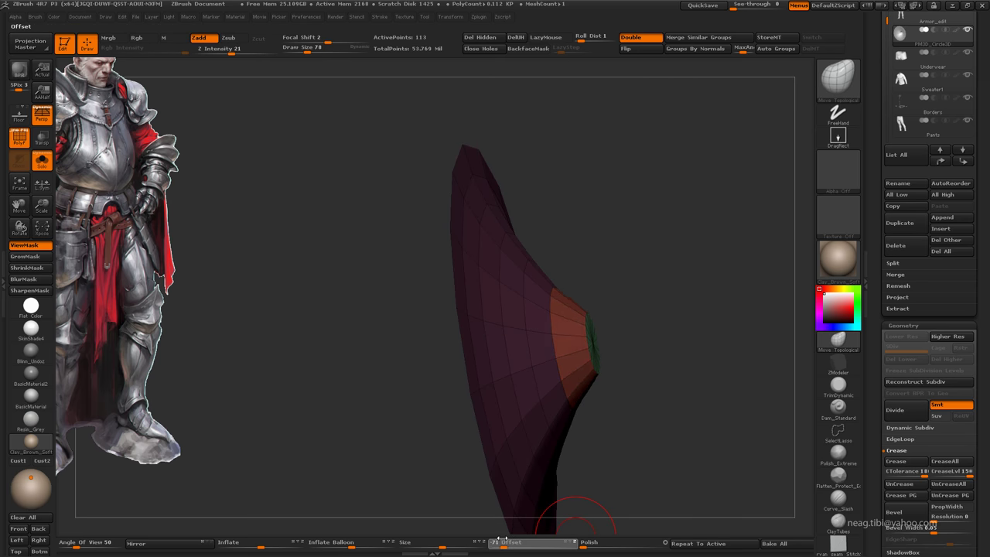
pyautogui.moveTo(681, 371)
pyautogui.mouseDown()
pyautogui.moveTo(728, 284)
pyautogui.moveTo(739, 303)
pyautogui.mouseUp()
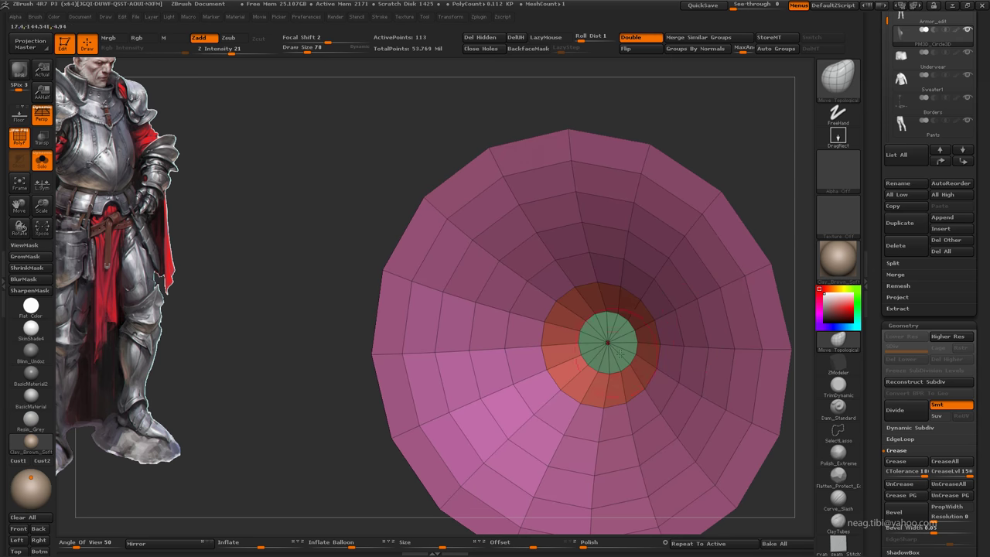
pyautogui.moveTo(632, 335)
pyautogui.mouseDown()
pyautogui.moveTo(630, 199)
pyautogui.moveTo(503, 335)
pyautogui.moveTo(448, 340)
pyautogui.moveTo(570, 294)
pyautogui.moveTo(522, 306)
pyautogui.mouseUp()
# Step: Exit Solo and Transpose-move and scale the cone disc onto the shoulder armor
pyautogui.moveTo(586, 293)
pyautogui.mouseDown()
pyautogui.moveTo(554, 248)
pyautogui.moveTo(565, 270)
pyautogui.moveTo(624, 232)
pyautogui.mouseUp()
pyautogui.hotkey('ctrl', 'shift', 's')
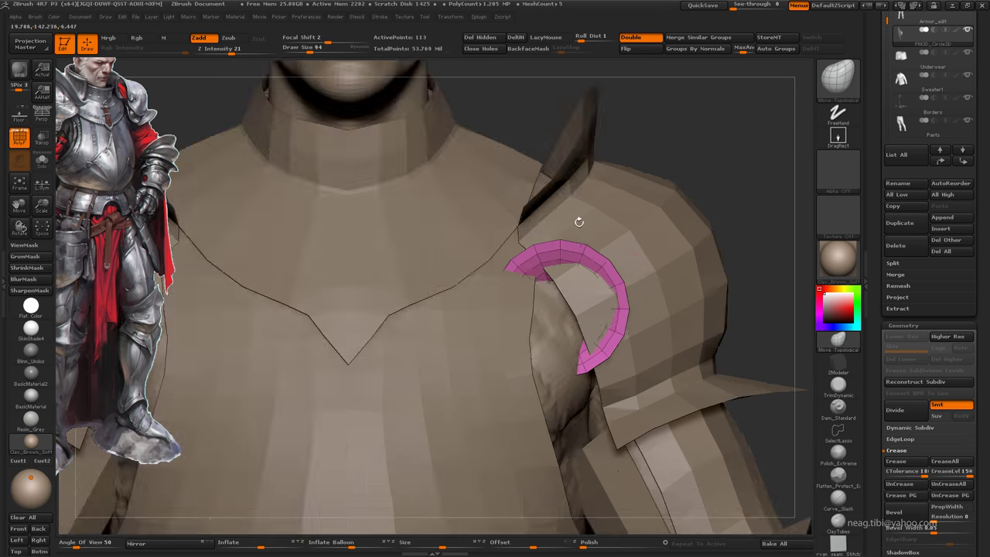
pyautogui.press('w')
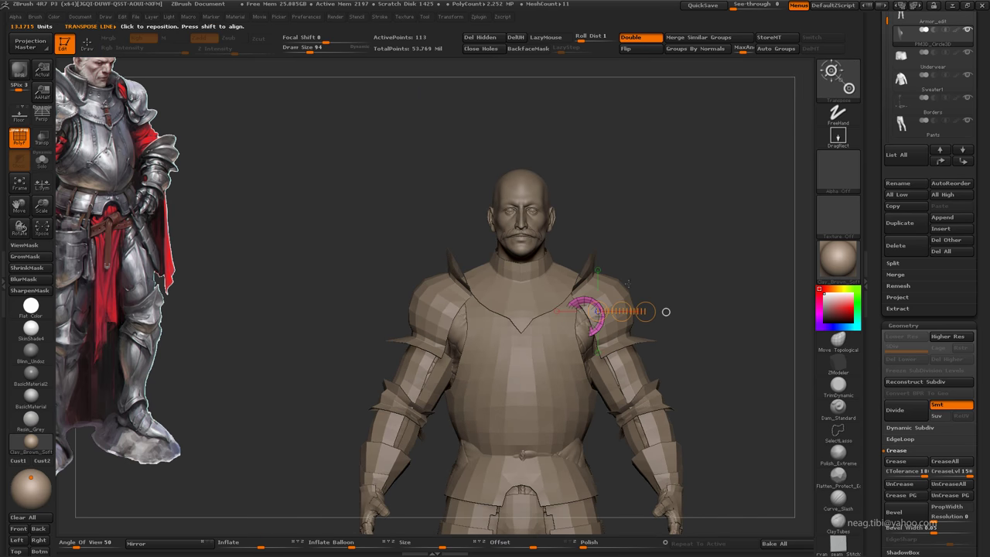
pyautogui.moveTo(626, 284); pyautogui.dragTo(623, 300)
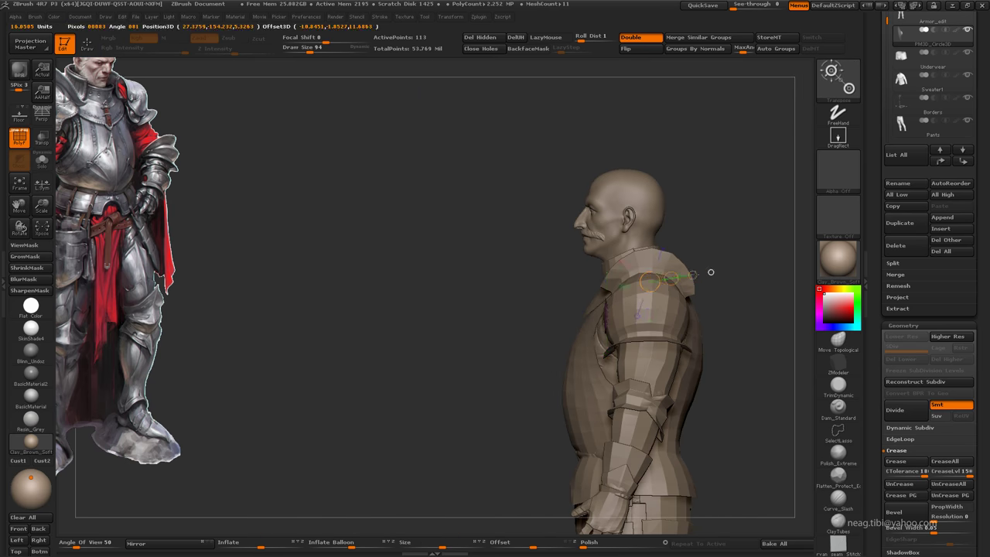
pyautogui.press('q')
pyautogui.keyDown('alt'); pyautogui.moveTo(717, 270); pyautogui.dragTo(523, 246); pyautogui.keyUp('alt')
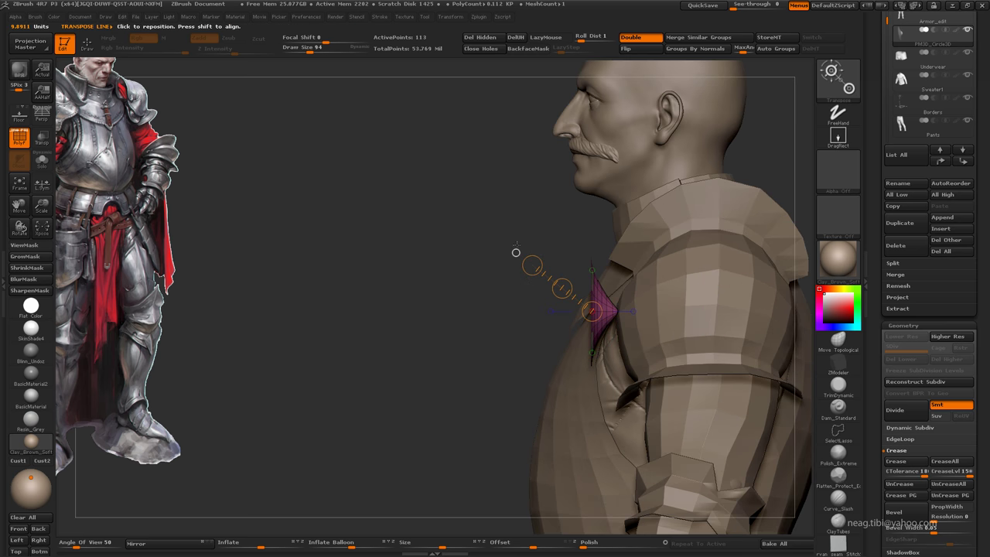
pyautogui.keyDown('shift'); pyautogui.moveTo(381, 61); pyautogui.dragTo(426, 275); pyautogui.keyUp('shift')
pyautogui.press('w')
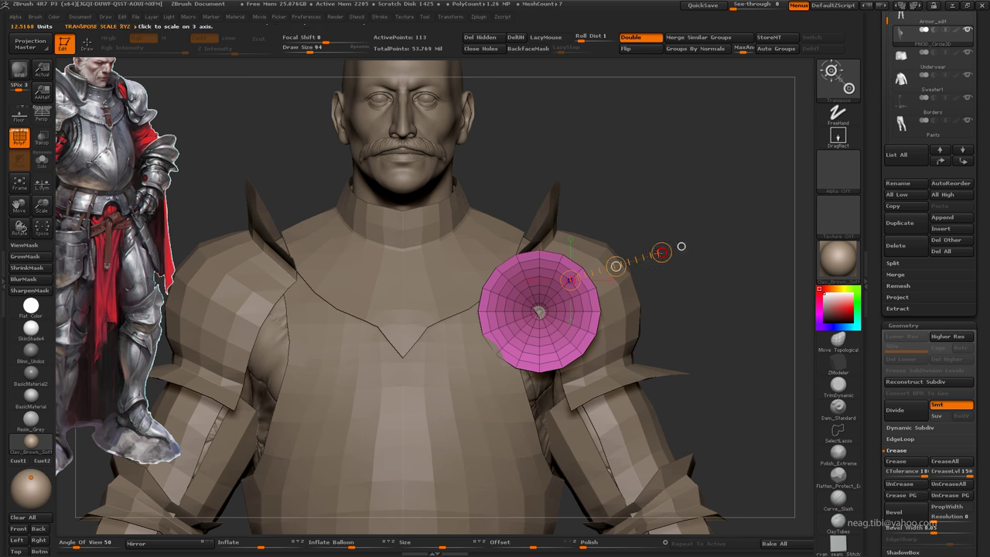
pyautogui.moveTo(661, 252); pyautogui.dragTo(665, 251)
pyautogui.moveTo(712, 273)
pyautogui.mouseDown()
pyautogui.moveTo(675, 249)
pyautogui.moveTo(666, 288)
pyautogui.mouseUp()
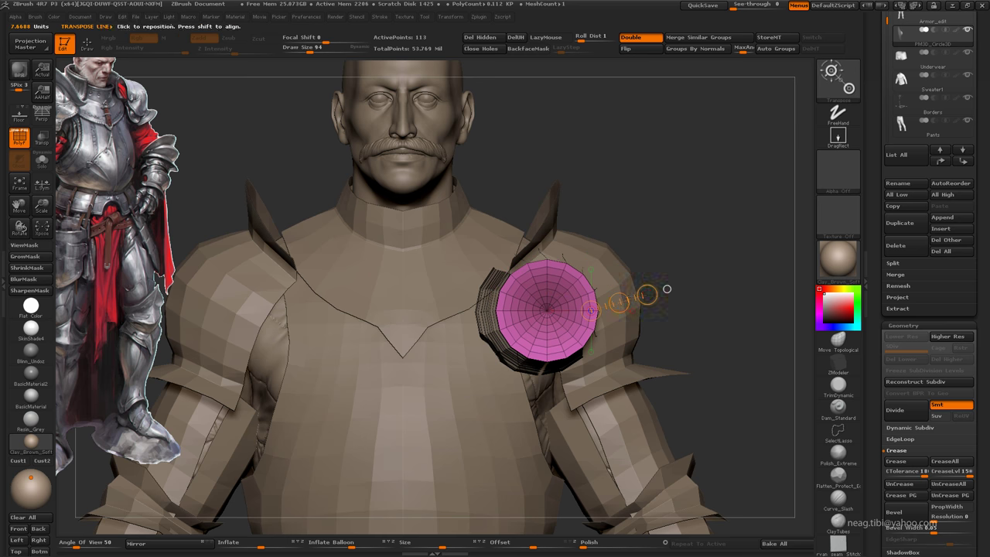
# Step: Tilt the disc flat against the shoulder pad's front and frame the whole figure
pyautogui.scroll(-2, 567, 379)
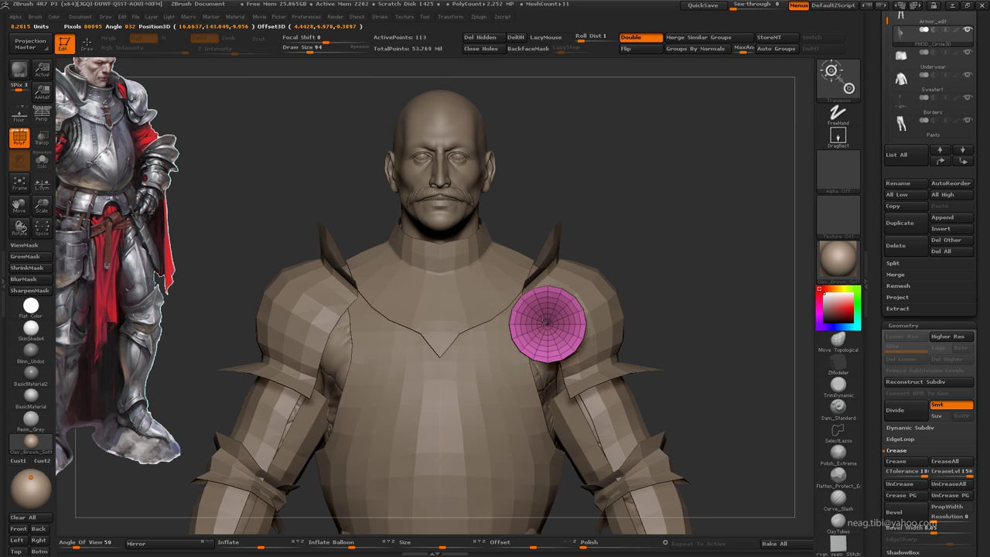
pyautogui.moveTo(574, 278)
pyautogui.mouseDown()
pyautogui.moveTo(685, 212)
pyautogui.moveTo(551, 405)
pyautogui.mouseUp()
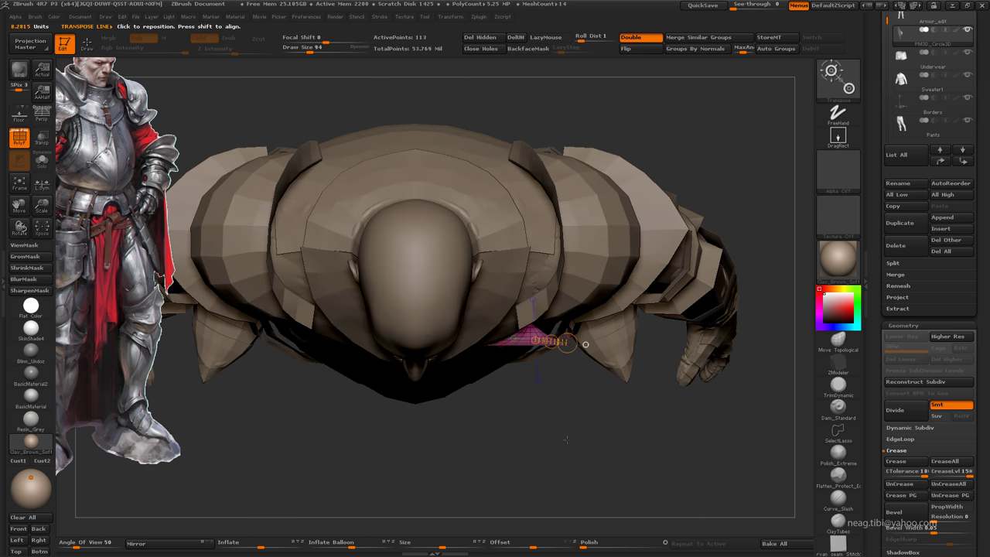
pyautogui.scroll(2, 550, 406)
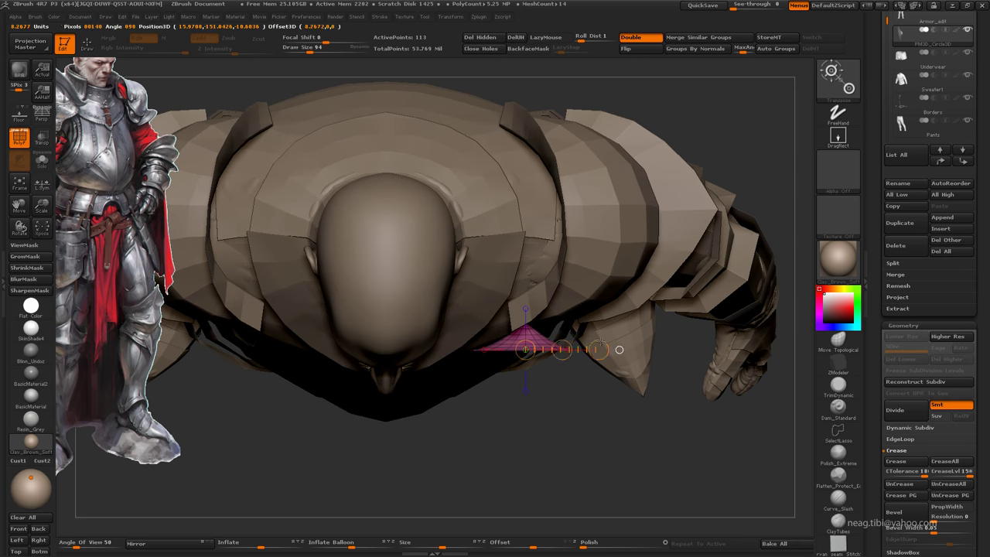
pyautogui.moveTo(600, 341)
pyautogui.mouseDown()
pyautogui.moveTo(600, 287)
pyautogui.moveTo(587, 331)
pyautogui.mouseUp()
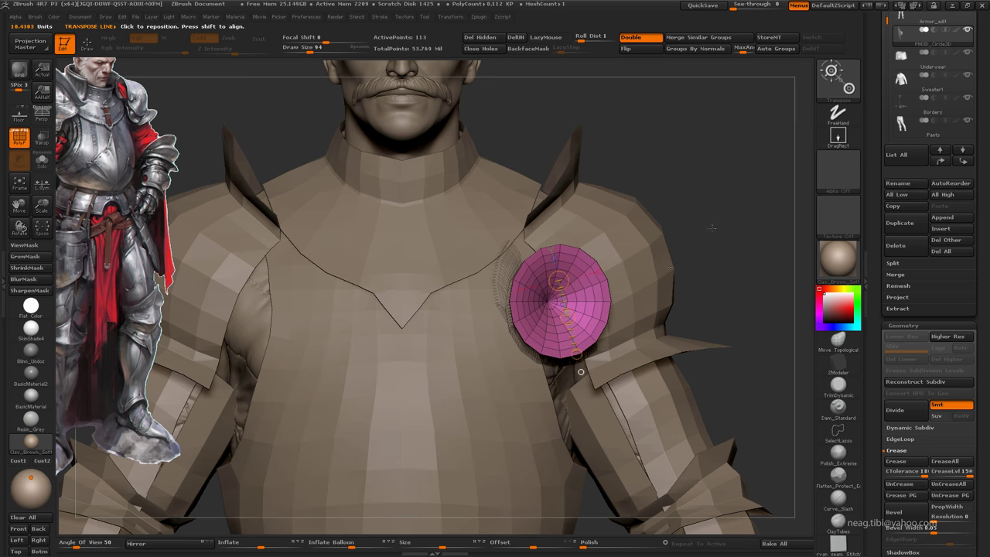
pyautogui.press('f')
pyautogui.press('q')
pyautogui.hotkey('shift', 'f')
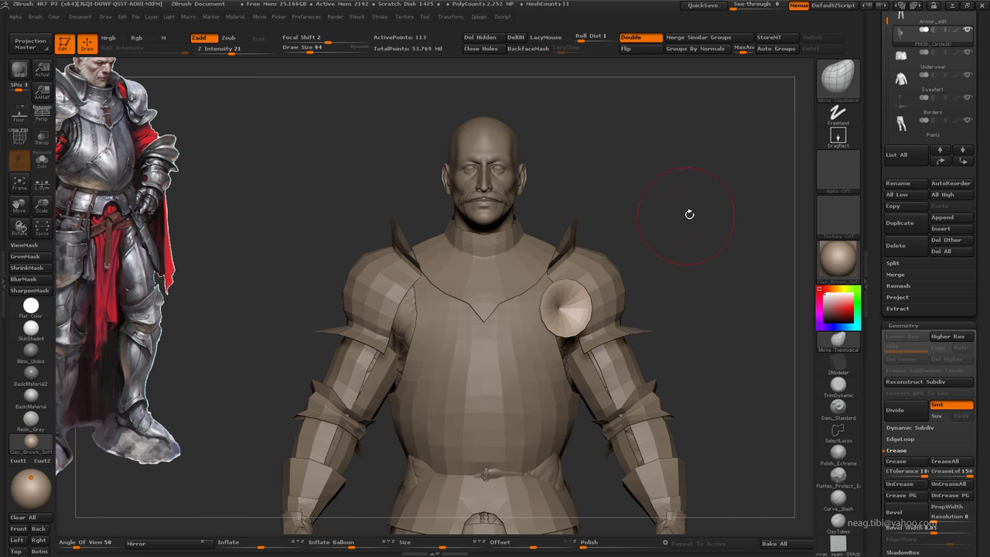
pyautogui.moveTo(689, 214)
pyautogui.mouseDown()
pyautogui.moveTo(541, 217)
pyautogui.moveTo(694, 227)
pyautogui.moveTo(641, 221)
pyautogui.mouseUp()
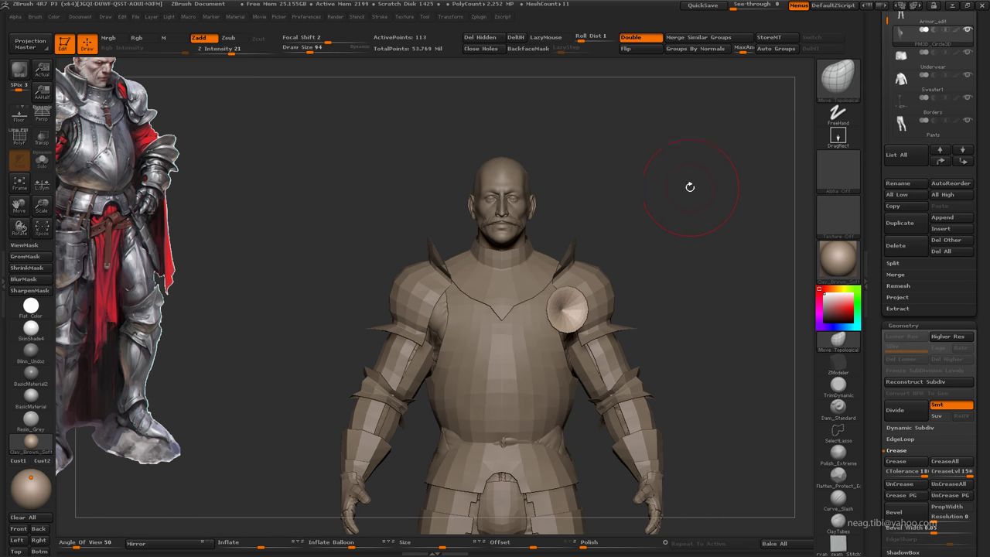
# Step: Enable perspective, duplicate and mirror the disc, and MergeDown both discs into the armor
pyautogui.press('p')
pyautogui.click(900, 223)
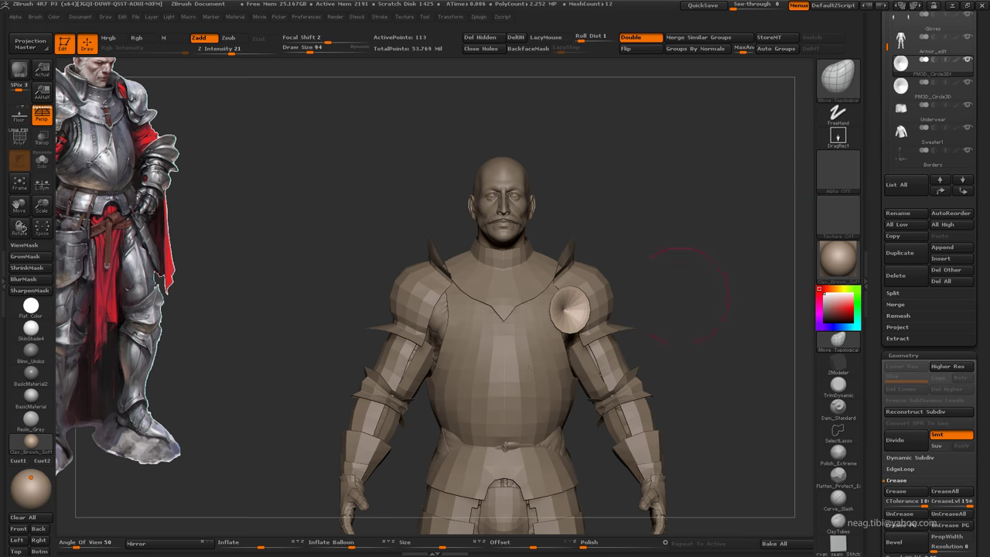
pyautogui.click(170, 543)
pyautogui.click(896, 304)
pyautogui.click(903, 315)
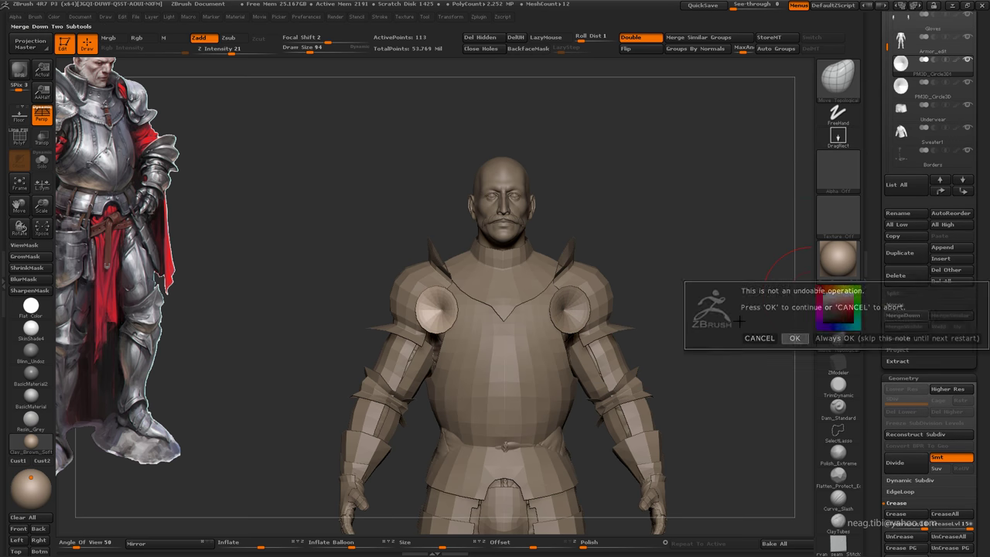
pyautogui.click(789, 338)
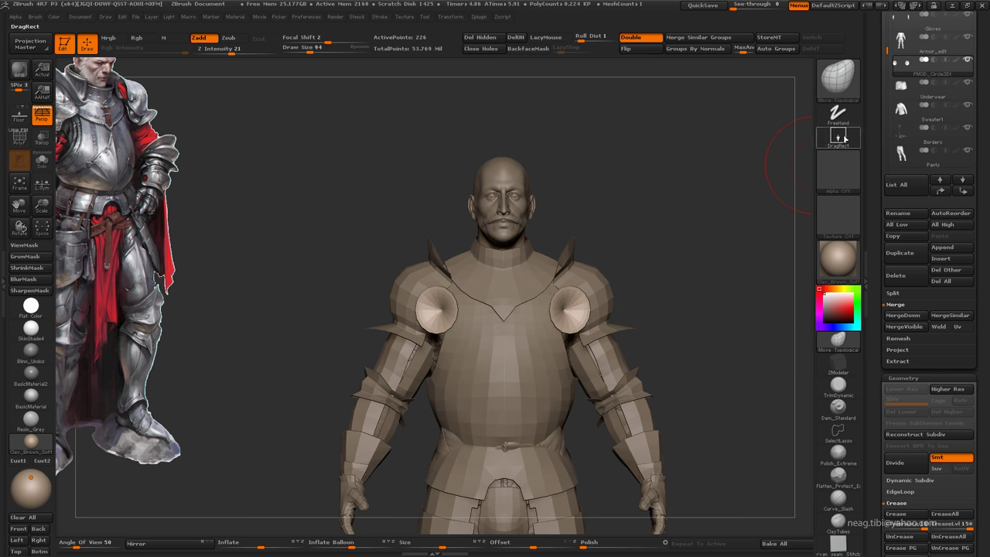
pyautogui.click(901, 45)
pyautogui.click(903, 314)
pyautogui.click(718, 337)
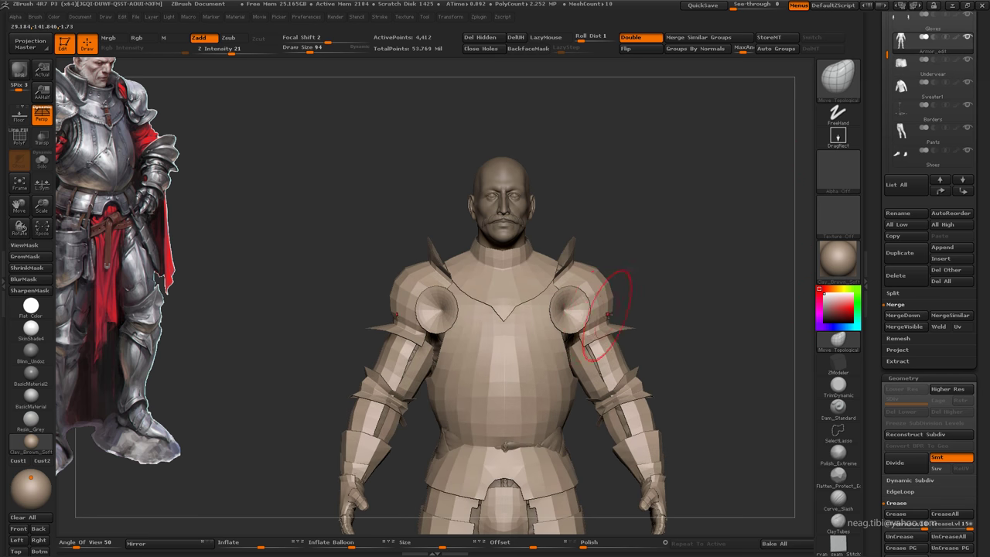
# Step: Select the merged armor, switch to Move Topological, and solo it to inspect all around
pyautogui.hotkey('shift', 'f')
pyautogui.hotkey('shift', 'f')
pyautogui.moveTo(652, 283); pyautogui.dragTo(696, 267)
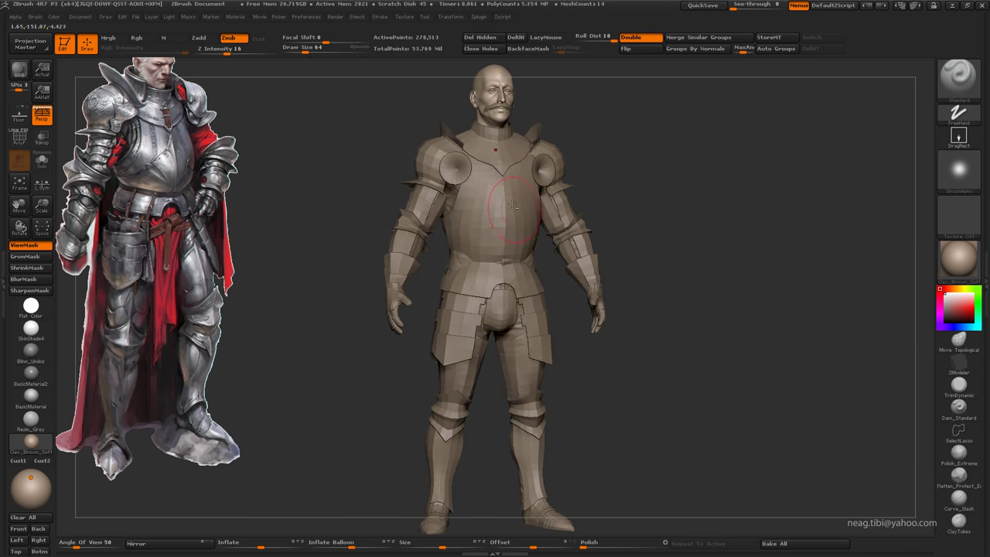
pyautogui.moveTo(512, 205)
pyautogui.mouseDown()
pyautogui.moveTo(524, 221)
pyautogui.moveTo(471, 258)
pyautogui.moveTo(642, 271)
pyautogui.moveTo(532, 203)
pyautogui.moveTo(632, 222)
pyautogui.mouseUp()
pyautogui.keyDown('alt'); pyautogui.click(475, 239); pyautogui.keyUp('alt')
pyautogui.hotkey('shift', 'f')
pyautogui.press('b')
pyautogui.press('m')
pyautogui.press('t')
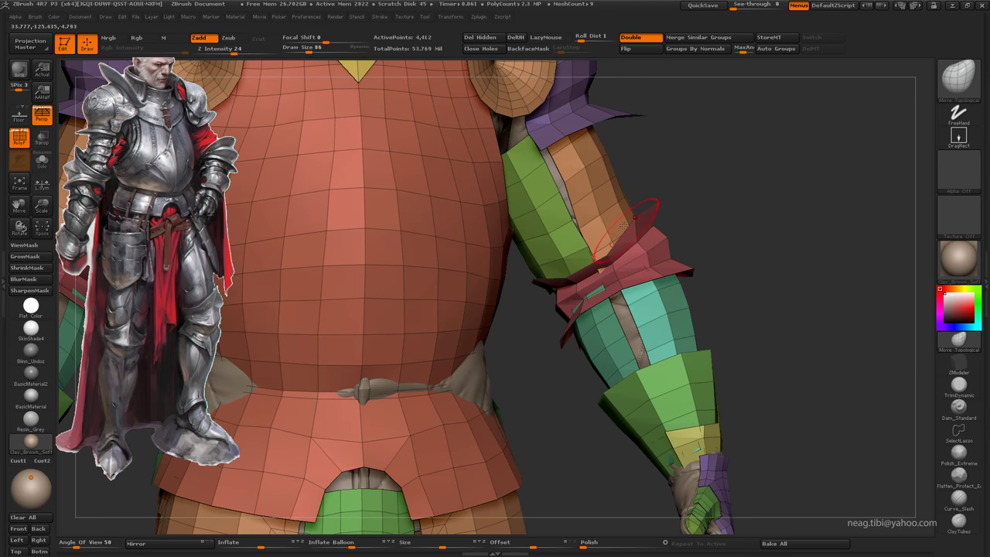
pyautogui.moveTo(612, 243)
pyautogui.mouseDown()
pyautogui.moveTo(534, 228)
pyautogui.moveTo(539, 256)
pyautogui.mouseUp()
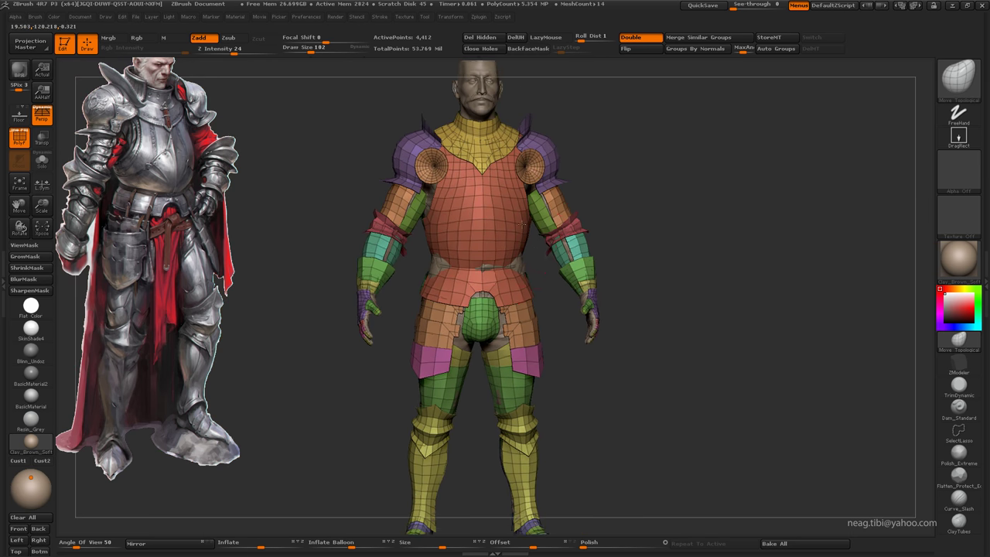
pyautogui.hotkey('alt', 's')
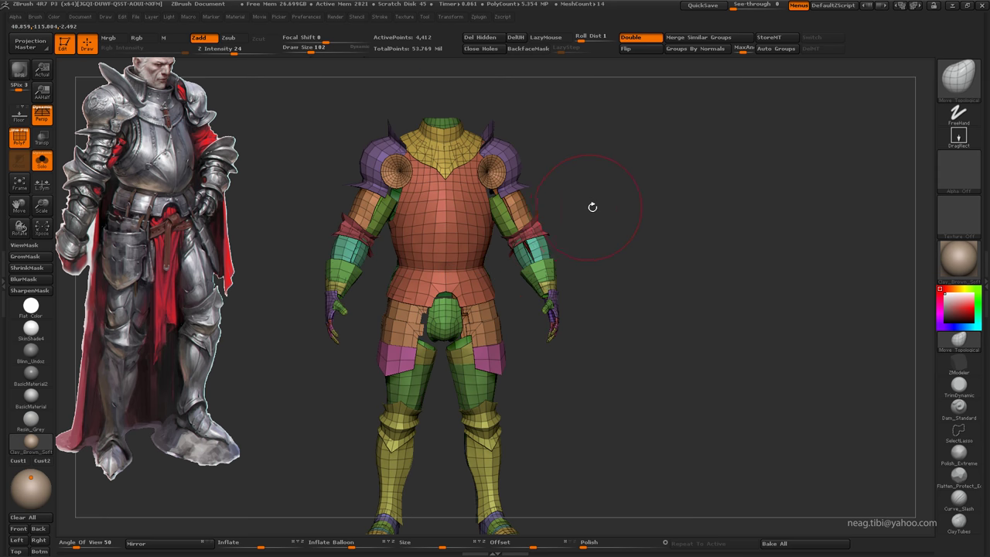
pyautogui.hotkey('shift', 'f')
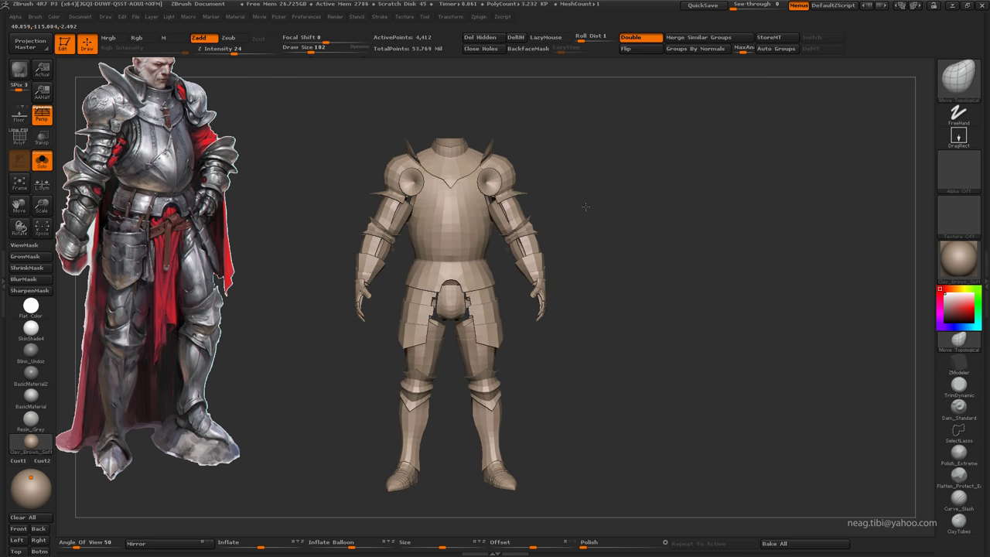
pyautogui.moveTo(586, 211)
pyautogui.mouseDown()
pyautogui.moveTo(548, 221)
pyautogui.moveTo(569, 278)
pyautogui.mouseUp()
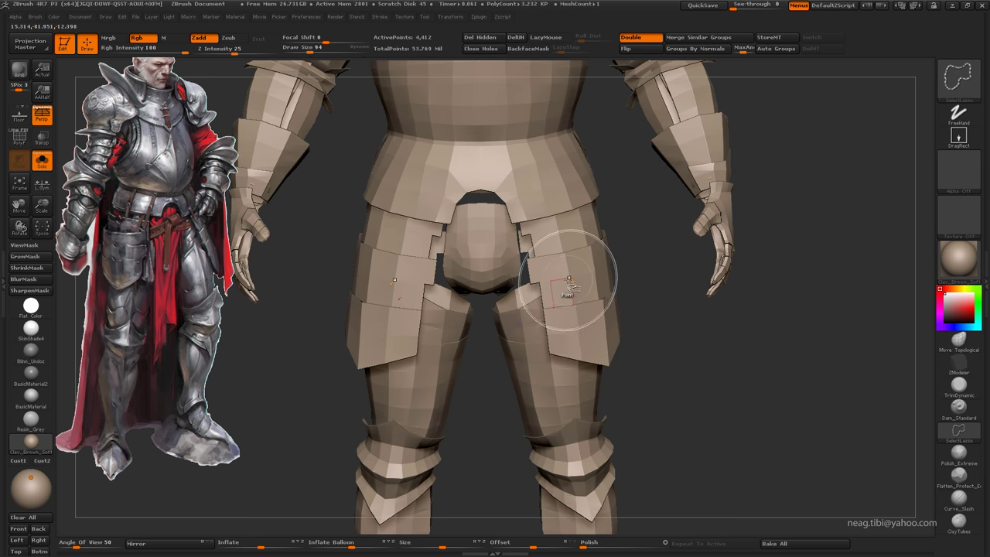
# Step: Unhide all, isolate the thigh plates and finger pieces, and show polygroup colours
pyautogui.keyDown('ctrl'); pyautogui.keyDown('shift'); pyautogui.click(575, 287); pyautogui.keyUp('shift'); pyautogui.keyUp('ctrl')
pyautogui.keyDown('ctrl'); pyautogui.keyDown('shift'); pyautogui.click(662, 223); pyautogui.keyUp('shift'); pyautogui.keyUp('ctrl')
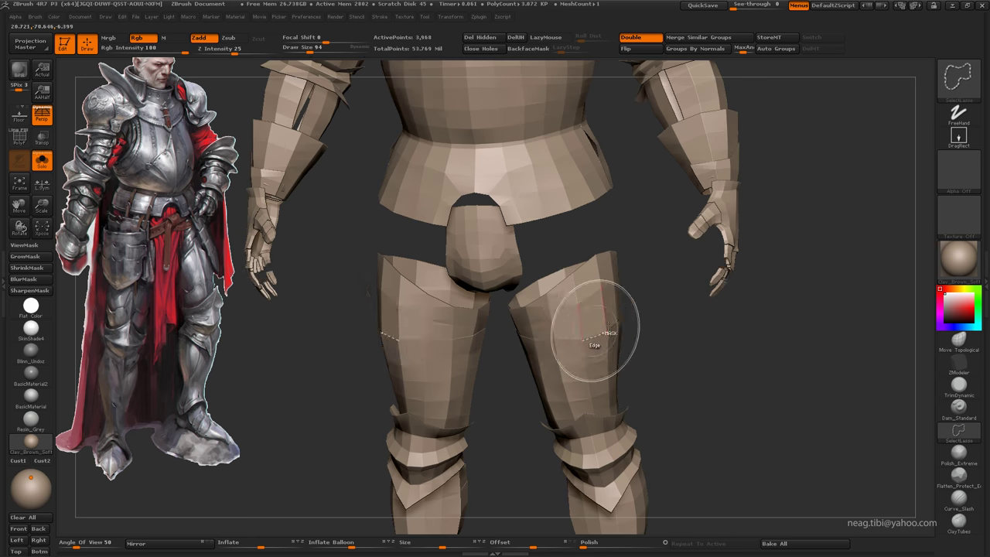
pyautogui.moveTo(596, 310)
pyautogui.mouseDown()
pyautogui.moveTo(541, 348)
pyautogui.moveTo(500, 424)
pyautogui.moveTo(503, 354)
pyautogui.moveTo(371, 258)
pyautogui.mouseUp()
pyautogui.keyDown('ctrl'); pyautogui.moveTo(407, 229); pyautogui.dragTo(873, 126); pyautogui.keyUp('ctrl')
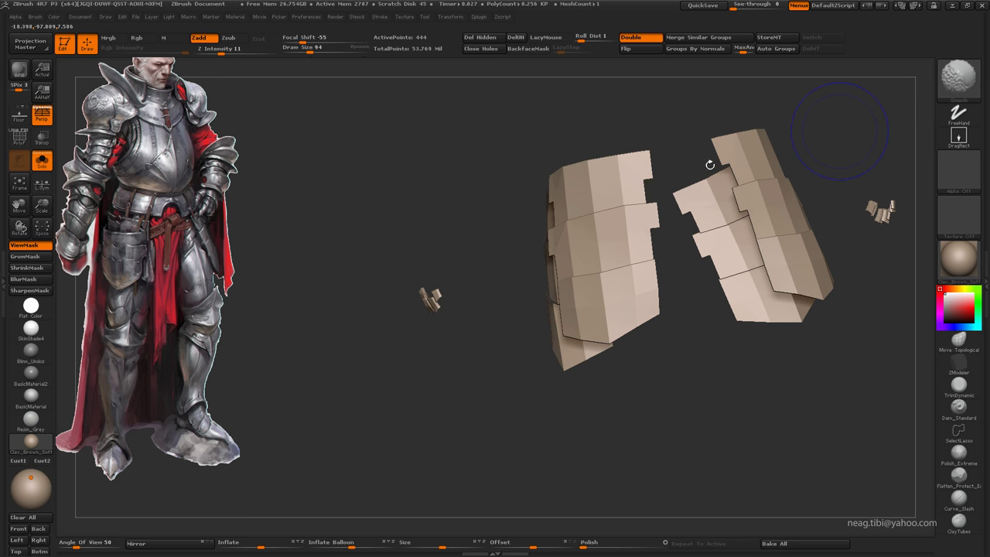
pyautogui.hotkey('shift', 'f')
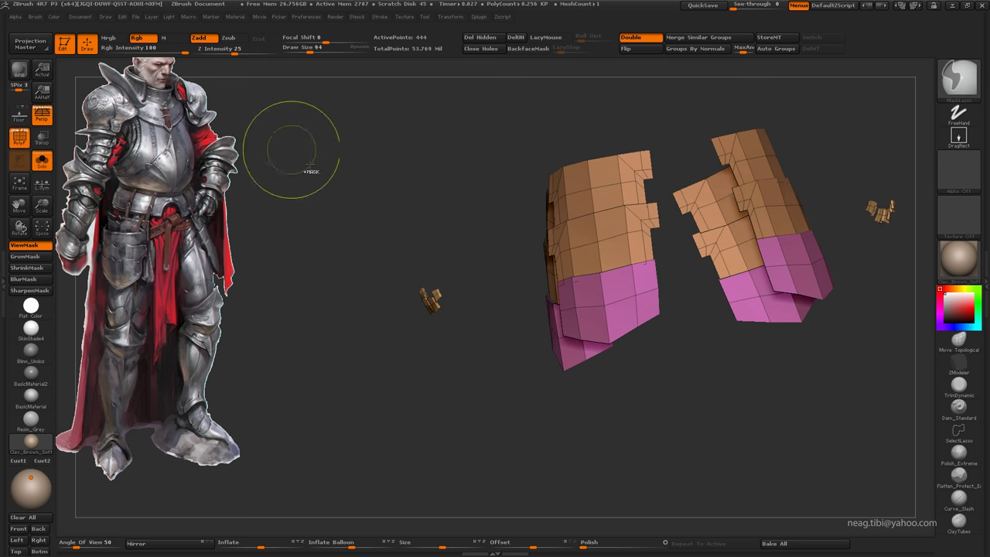
# Step: Mask the finger pieces, orbit to view the armour from above, then show everything
pyautogui.keyDown('ctrl'); pyautogui.moveTo(291, 149); pyautogui.dragTo(353, 228); pyautogui.keyUp('ctrl')
pyautogui.moveTo(457, 338)
pyautogui.mouseDown()
pyautogui.moveTo(486, 299)
pyautogui.moveTo(464, 370)
pyautogui.mouseUp()
pyautogui.moveTo(494, 279); pyautogui.dragTo(518, 266)
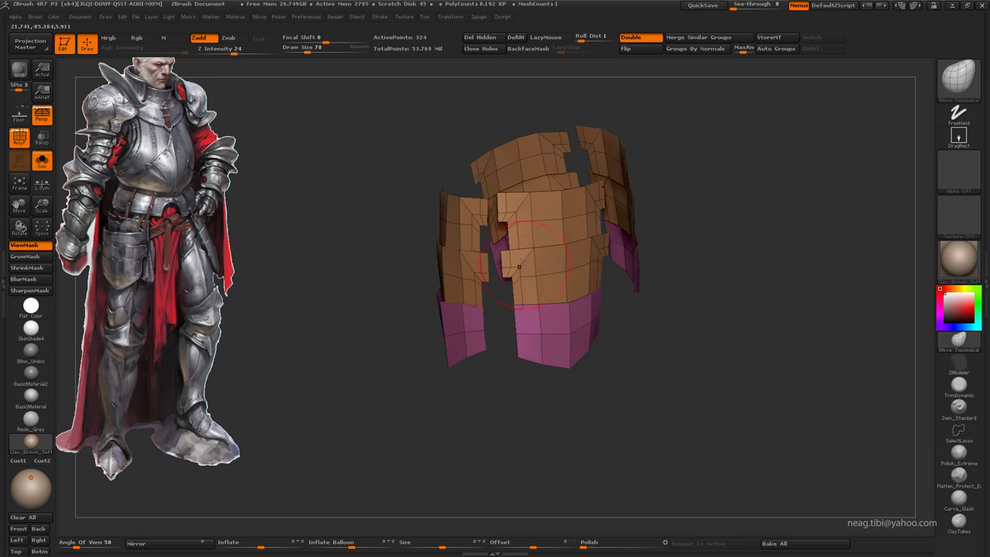
pyautogui.moveTo(624, 279)
pyautogui.mouseDown()
pyautogui.moveTo(761, 64)
pyautogui.moveTo(619, 255)
pyautogui.mouseUp()
pyautogui.keyDown('ctrl'); pyautogui.keyDown('shift'); pyautogui.click(618, 255); pyautogui.keyUp('shift'); pyautogui.keyUp('ctrl')
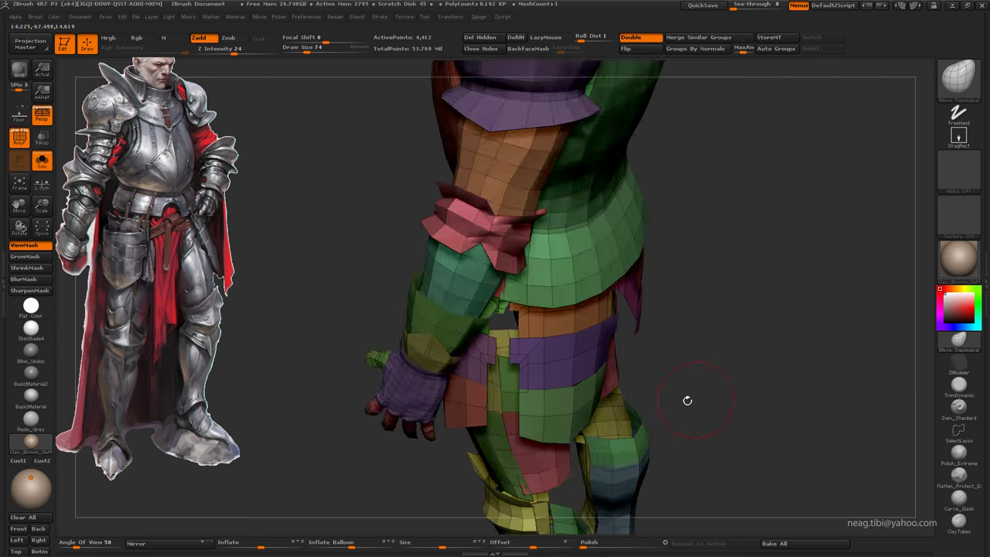
# Step: Inspect the vest from an exact side view, toggling PolyF off and on around the torso
pyautogui.moveTo(685, 400)
pyautogui.mouseDown()
pyautogui.moveTo(596, 463)
pyautogui.moveTo(541, 433)
pyautogui.moveTo(618, 240)
pyautogui.mouseUp()
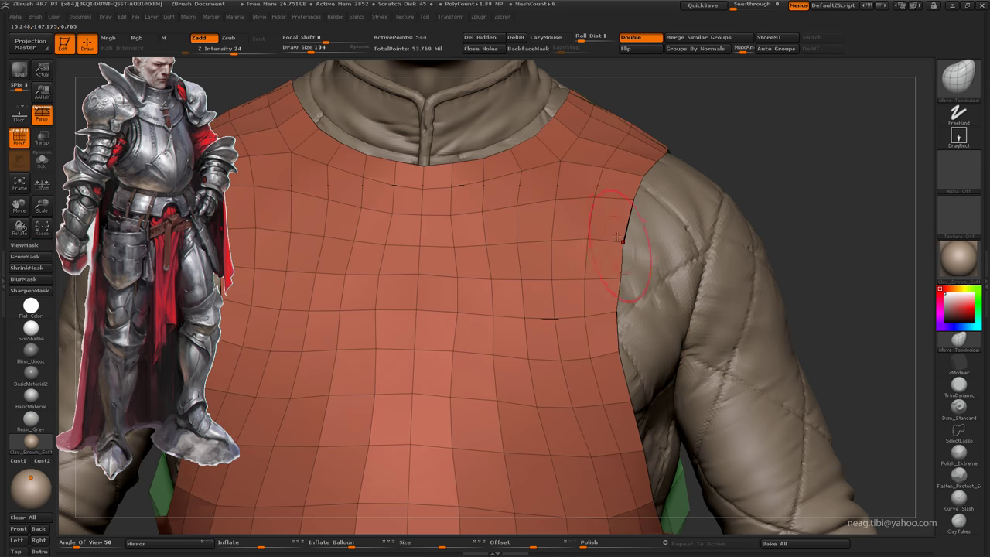
pyautogui.hotkey('alt', 'Tab')
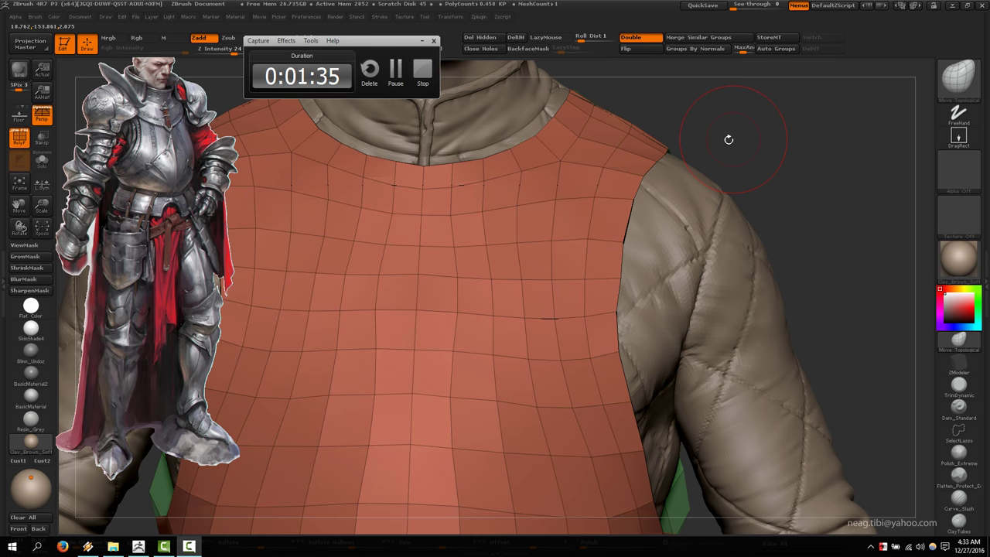
pyautogui.moveTo(730, 137)
pyautogui.mouseDown()
pyautogui.moveTo(745, 126)
pyautogui.moveTo(646, 201)
pyautogui.mouseUp()
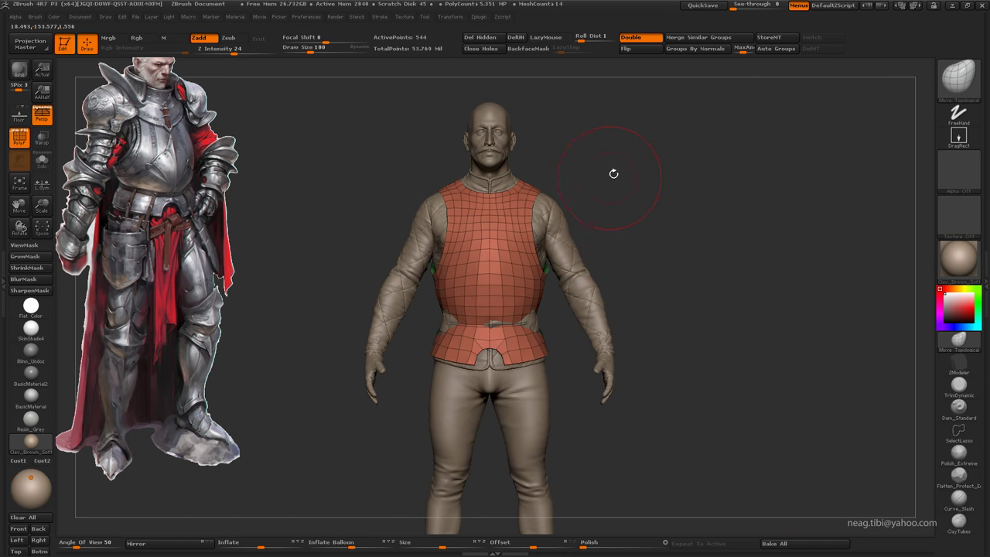
pyautogui.keyDown('shift'); pyautogui.moveTo(613, 173); pyautogui.dragTo(434, 294); pyautogui.keyUp('shift')
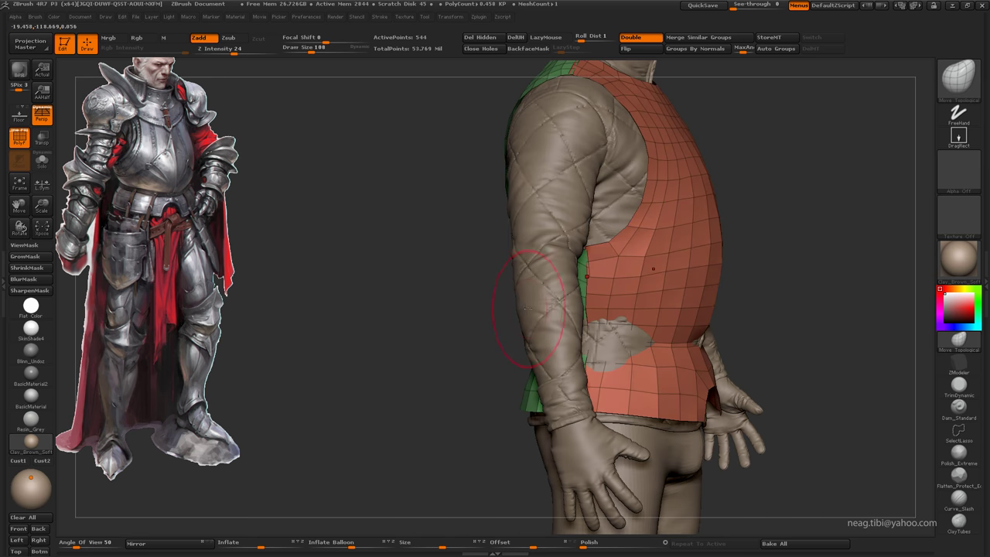
pyautogui.moveTo(464, 276); pyautogui.dragTo(475, 303)
pyautogui.hotkey('shift', 'f')
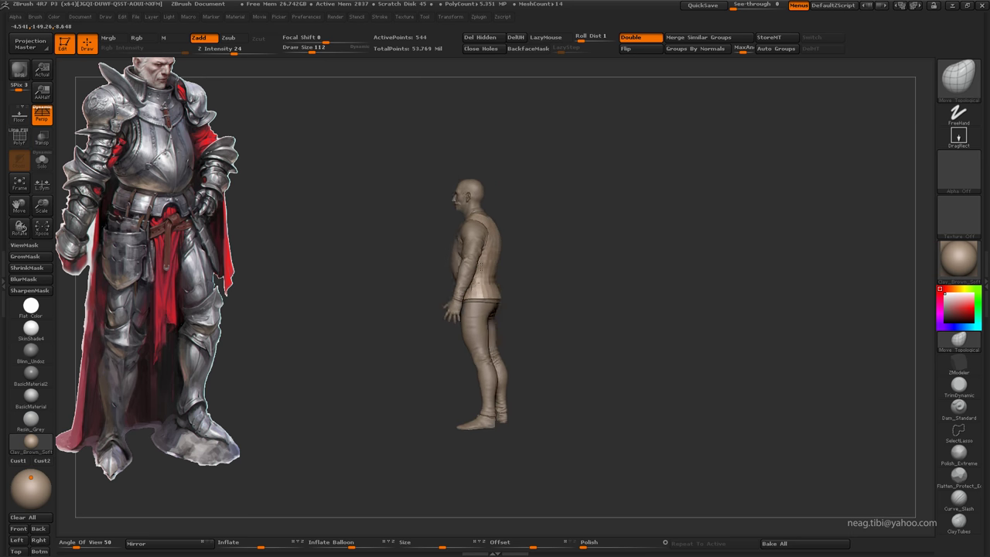
pyautogui.keyDown('alt'); pyautogui.moveTo(443, 268); pyautogui.dragTo(549, 304); pyautogui.keyUp('alt')
pyautogui.hotkey('shift', 'f')
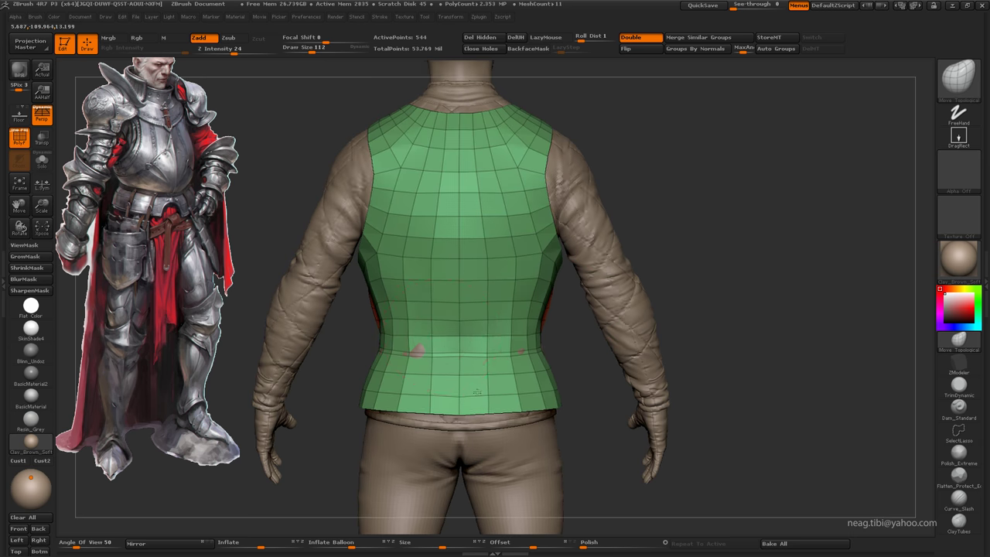
pyautogui.moveTo(415, 347)
pyautogui.keyDown('alt'); pyautogui.mouseDown()
pyautogui.moveTo(498, 377)
pyautogui.moveTo(408, 331)
pyautogui.moveTo(420, 287)
pyautogui.moveTo(493, 300)
pyautogui.moveTo(563, 180)
pyautogui.mouseUp(); pyautogui.keyUp('alt')
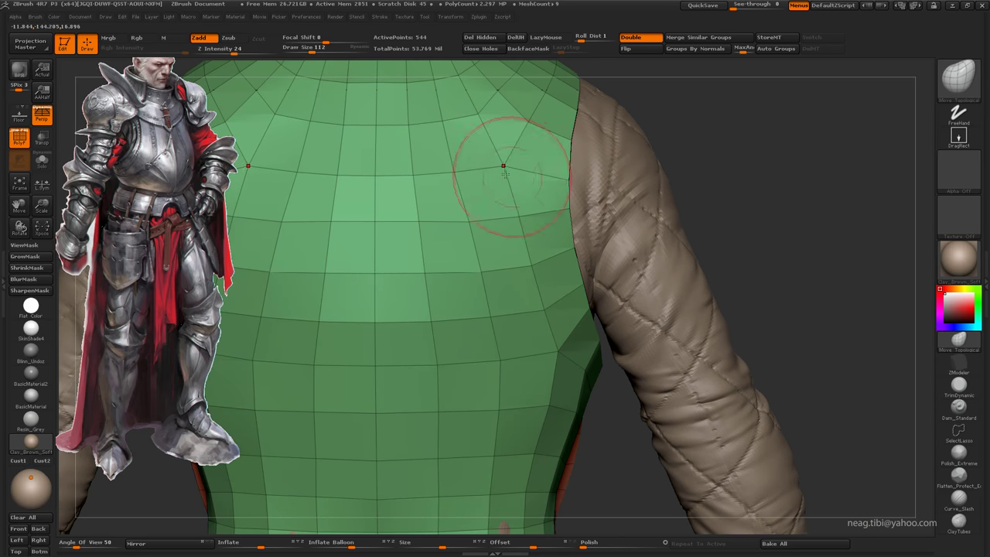
# Step: Check the vest's fit across the back and the shoulder seam from a straight back view
pyautogui.press('f')
pyautogui.moveTo(571, 141)
pyautogui.mouseDown()
pyautogui.moveTo(422, 177)
pyautogui.moveTo(647, 130)
pyautogui.moveTo(629, 146)
pyautogui.moveTo(619, 194)
pyautogui.moveTo(565, 265)
pyautogui.mouseUp()
pyautogui.keyDown('alt'); pyautogui.moveTo(545, 207); pyautogui.dragTo(554, 276); pyautogui.keyUp('alt')
pyautogui.moveTo(552, 320); pyautogui.dragTo(525, 193)
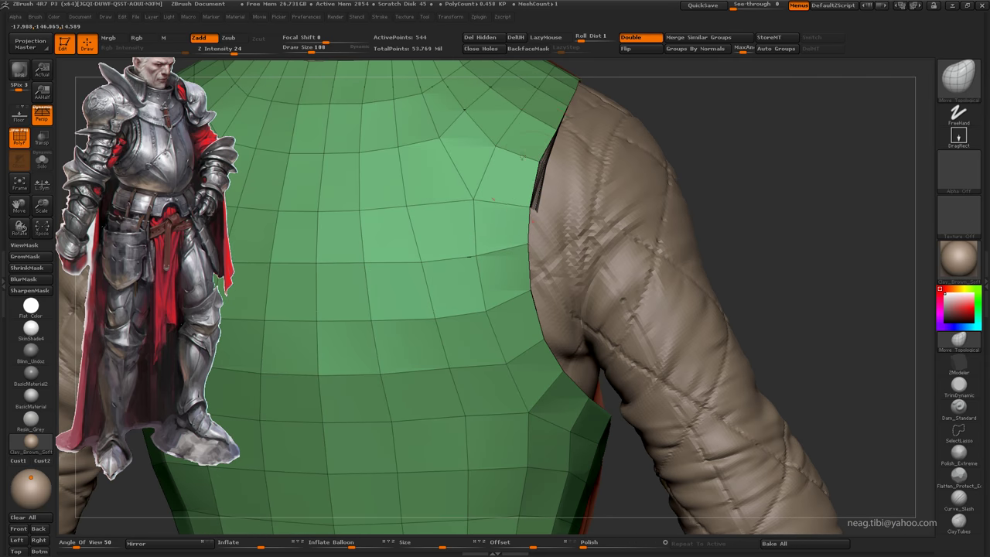
pyautogui.keyDown('alt'); pyautogui.moveTo(566, 105); pyautogui.dragTo(596, 166); pyautogui.keyUp('alt')
pyautogui.keyDown('shift'); pyautogui.moveTo(603, 232); pyautogui.dragTo(696, 425); pyautogui.keyUp('shift')
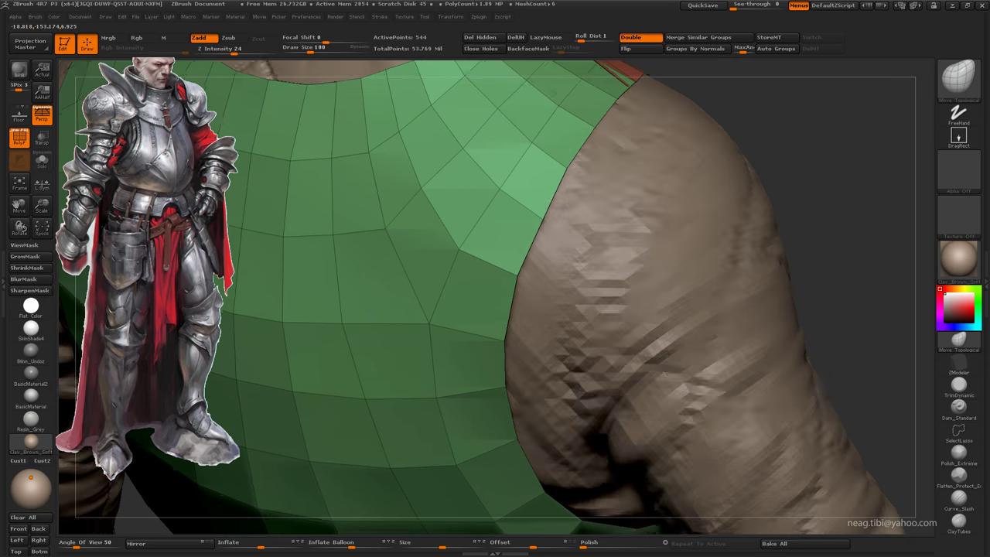
pyautogui.moveTo(773, 232)
pyautogui.keyDown('shift'); pyautogui.mouseDown()
pyautogui.moveTo(661, 171)
pyautogui.moveTo(649, 140)
pyautogui.mouseUp(); pyautogui.keyUp('shift')
pyautogui.moveTo(433, 93)
pyautogui.keyDown('alt'); pyautogui.mouseDown()
pyautogui.moveTo(412, 141)
pyautogui.moveTo(402, 126)
pyautogui.moveTo(398, 139)
pyautogui.moveTo(457, 276)
pyautogui.moveTo(423, 287)
pyautogui.mouseUp(); pyautogui.keyUp('alt')
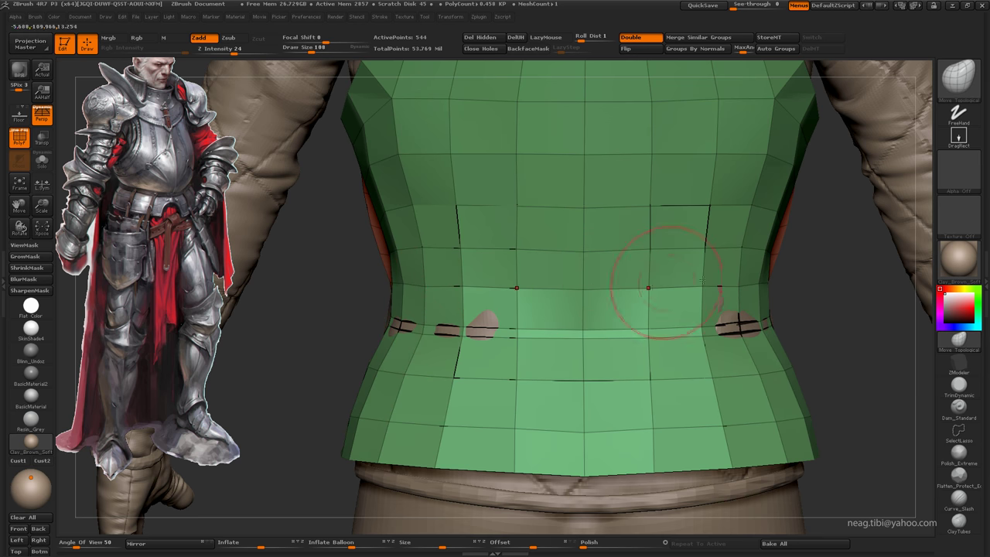
pyautogui.keyDown('alt'); pyautogui.moveTo(719, 290); pyautogui.dragTo(589, 204); pyautogui.keyUp('alt')
pyautogui.keyDown('alt'); pyautogui.moveTo(509, 152); pyautogui.dragTo(478, 128); pyautogui.keyUp('alt')
# Step: Check the vest front and the right shoulder and collar from a three-quarter view
pyautogui.moveTo(441, 195)
pyautogui.mouseDown()
pyautogui.moveTo(458, 209)
pyautogui.moveTo(402, 219)
pyautogui.mouseUp()
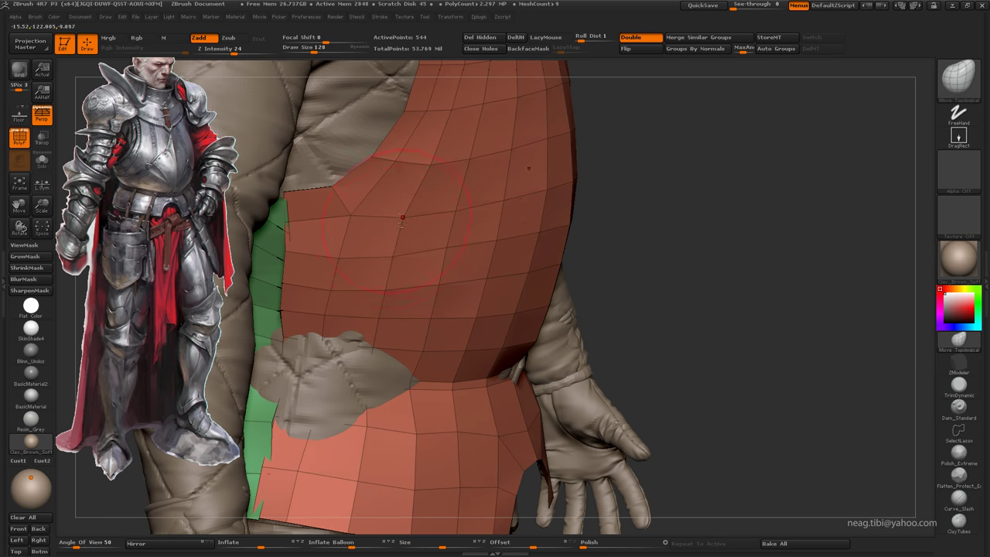
pyautogui.moveTo(420, 276)
pyautogui.mouseDown()
pyautogui.moveTo(530, 255)
pyautogui.moveTo(499, 203)
pyautogui.moveTo(486, 155)
pyautogui.moveTo(498, 164)
pyautogui.mouseUp()
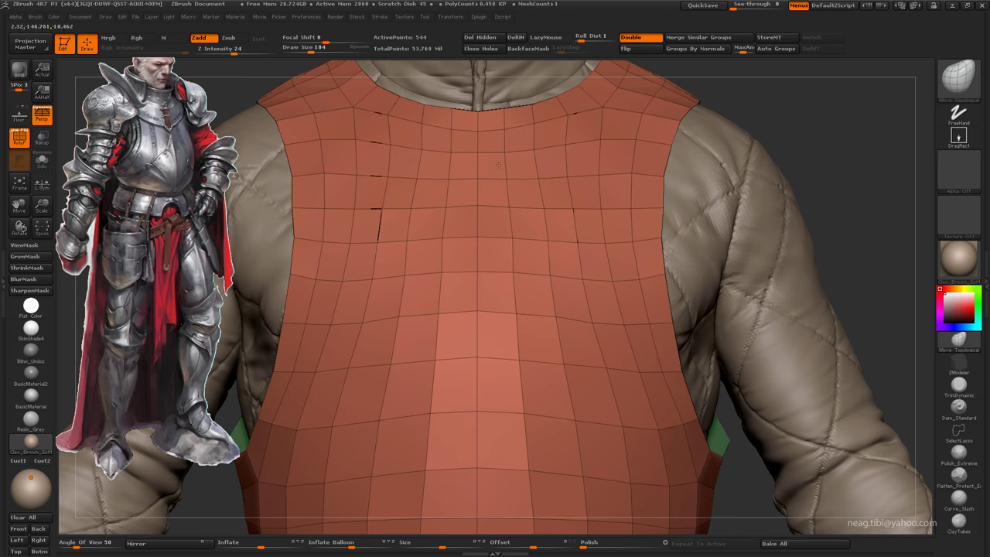
pyautogui.moveTo(345, 128)
pyautogui.mouseDown()
pyautogui.moveTo(554, 194)
pyautogui.moveTo(556, 212)
pyautogui.mouseUp()
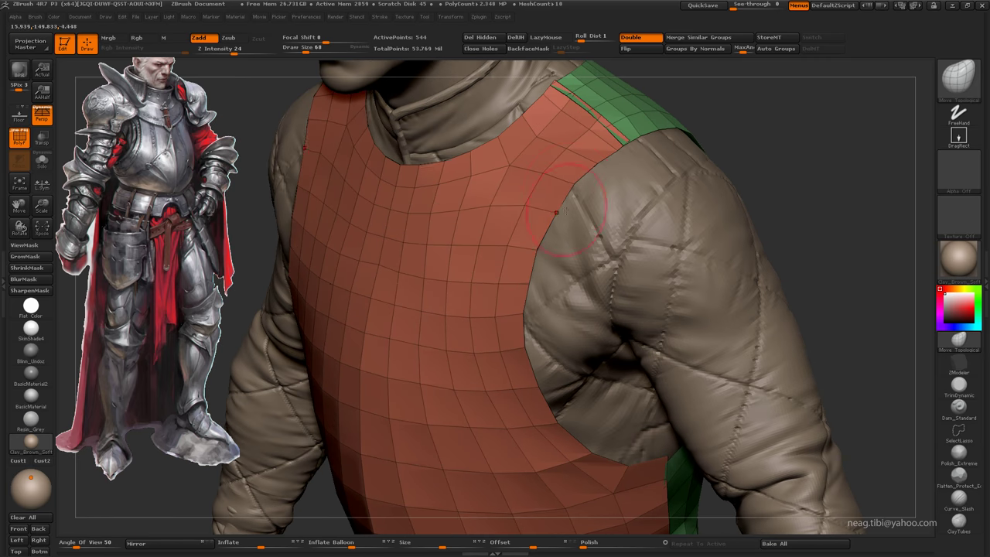
pyautogui.moveTo(573, 176); pyautogui.dragTo(653, 218)
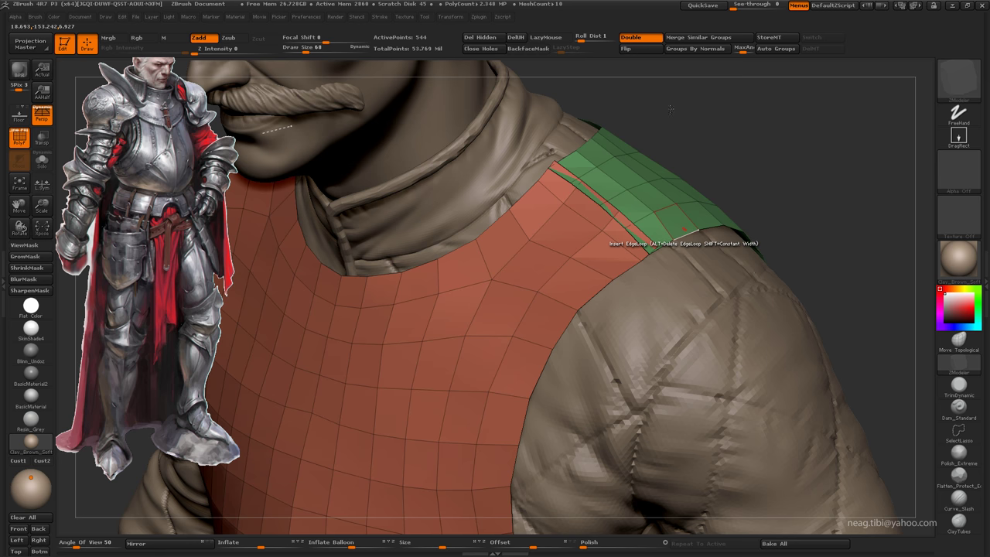
# Step: Straighten the twisted edge loop at the red-green shoulder seam with Swivel EdgeLoop
pyautogui.moveTo(650, 224); pyautogui.dragTo(571, 147)
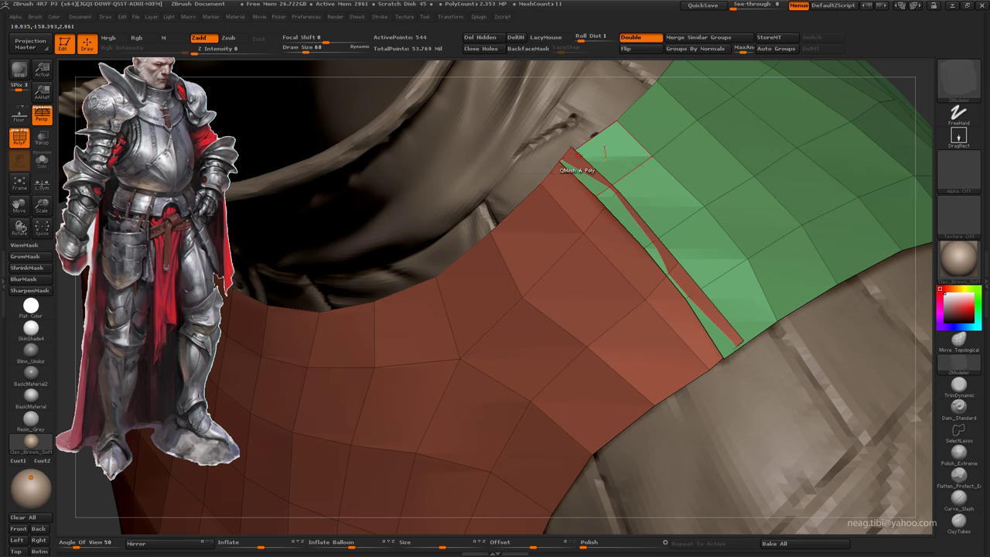
pyautogui.press('space')
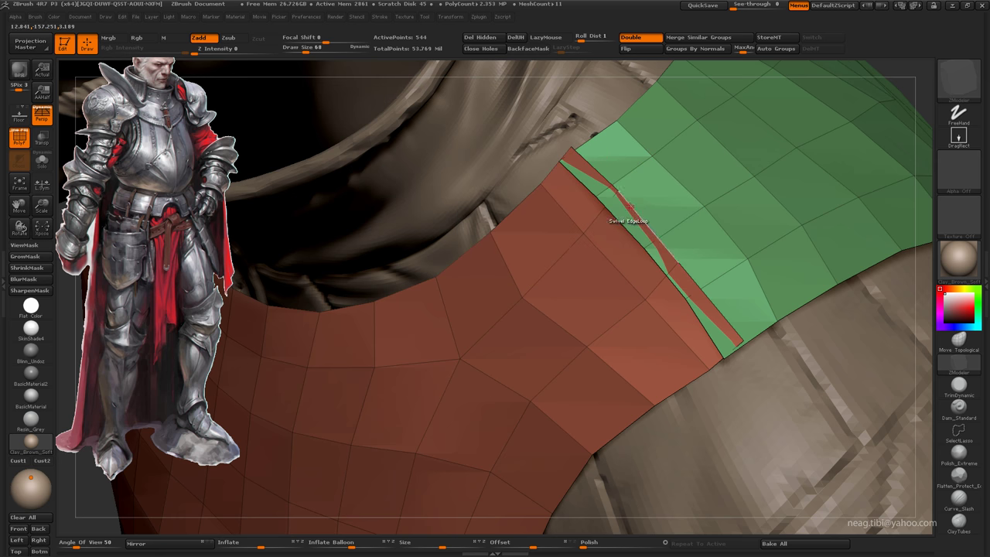
pyautogui.moveTo(618, 211)
pyautogui.mouseDown()
pyautogui.moveTo(639, 202)
pyautogui.moveTo(625, 198)
pyautogui.mouseUp()
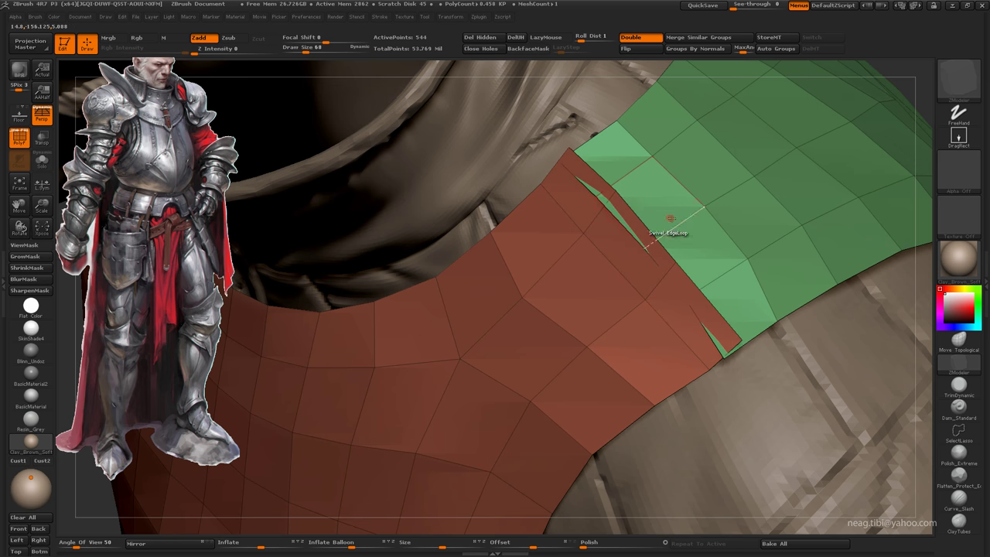
# Step: Insert a new edge loop along the green shoulder strip
pyautogui.press('space')
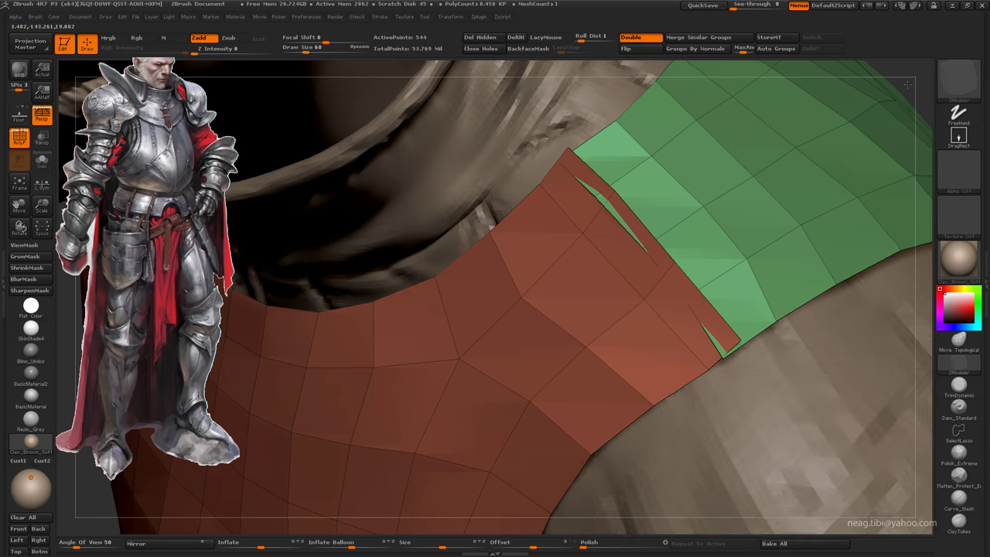
pyautogui.moveTo(889, 101); pyautogui.dragTo(777, 126)
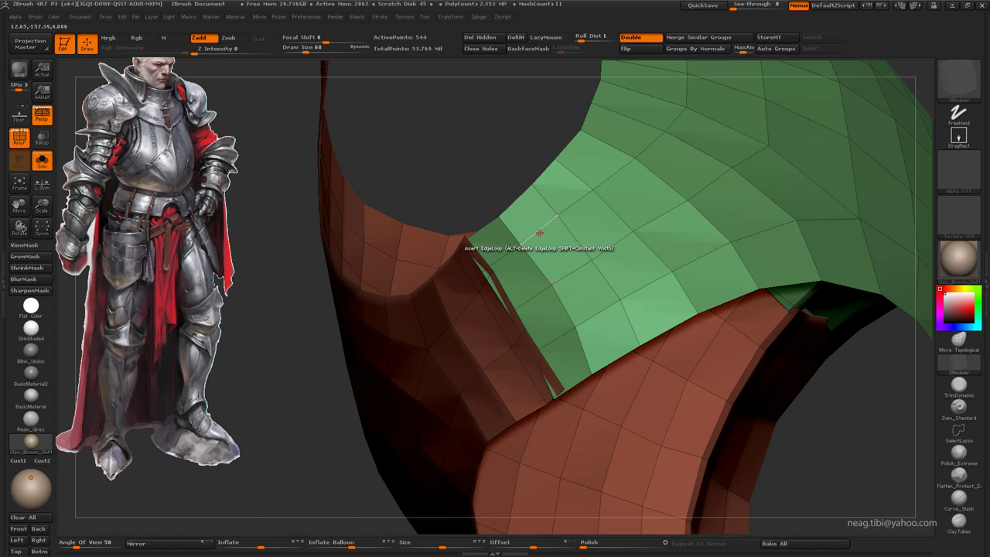
pyautogui.click(504, 261)
# Step: Close the thin sliver along the red shoulder strip
pyautogui.moveTo(418, 232)
pyautogui.mouseDown()
pyautogui.moveTo(464, 204)
pyautogui.moveTo(483, 296)
pyautogui.mouseUp()
pyautogui.press('space')
pyautogui.click(485, 299)
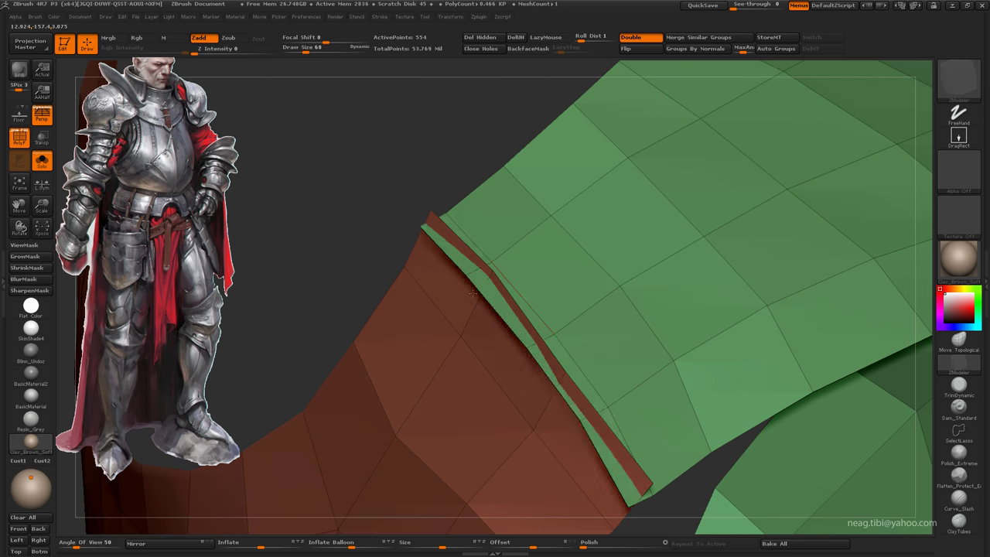
pyautogui.click(504, 324)
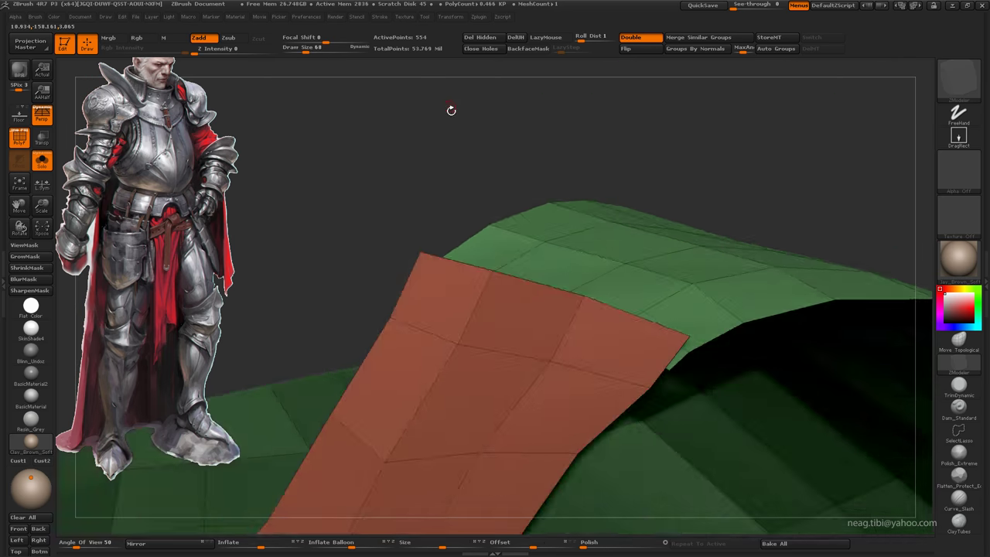
# Step: Switch from ZModeler to a sculpting brush from the Brush palette
pyautogui.moveTo(446, 145)
pyautogui.mouseDown()
pyautogui.moveTo(451, 104)
pyautogui.moveTo(508, 134)
pyautogui.moveTo(594, 147)
pyautogui.moveTo(732, 132)
pyautogui.mouseUp()
pyautogui.press('b')
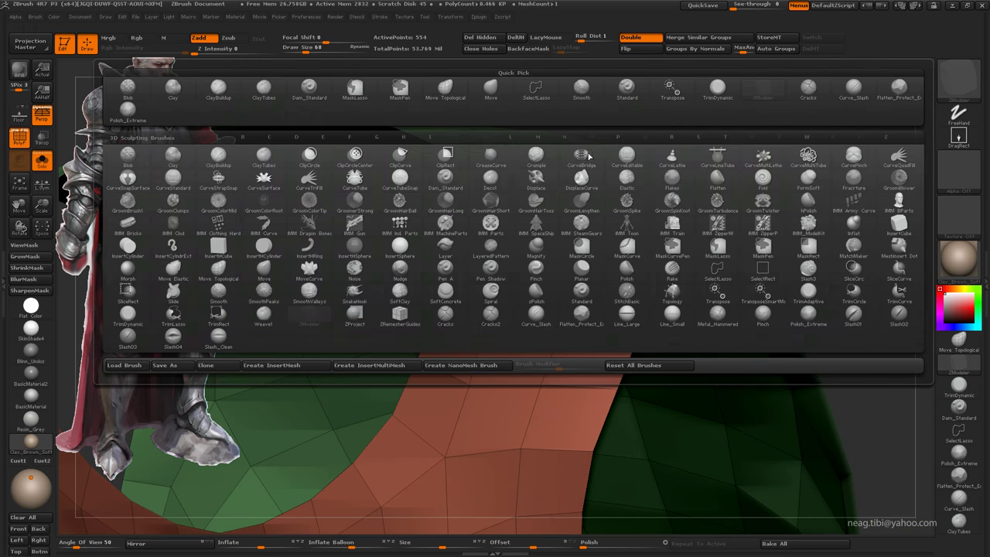
pyautogui.click(414, 92)
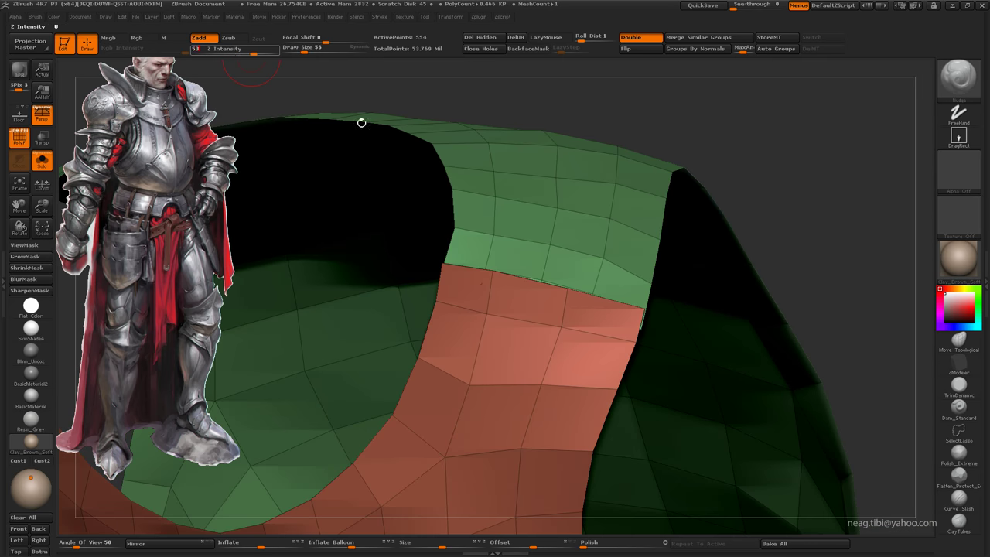
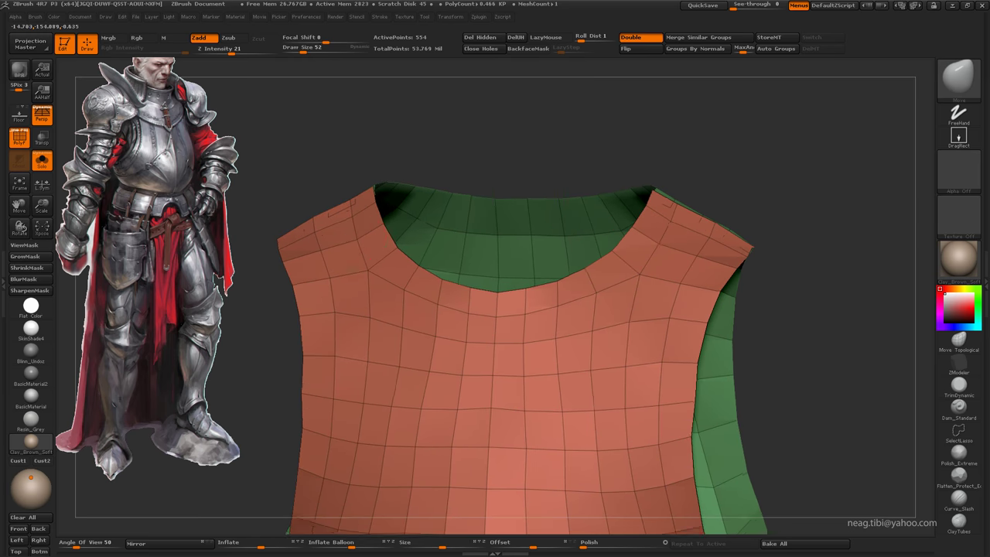
# Step: With Move Topological at a larger draw size and strength, push vertices along the red/green vest seam
pyautogui.moveTo(351, 232)
pyautogui.mouseDown()
pyautogui.moveTo(554, 210)
pyautogui.moveTo(544, 329)
pyautogui.mouseUp()
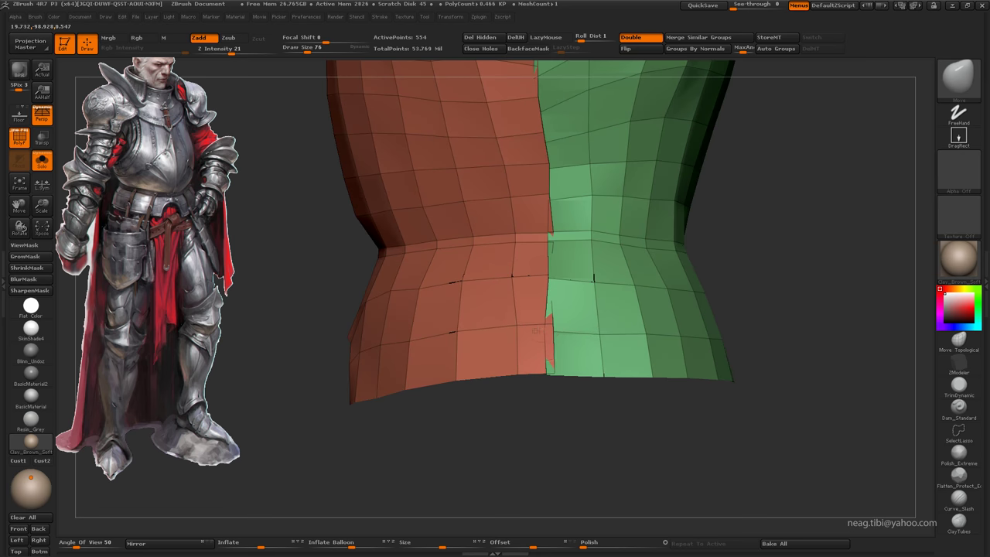
pyautogui.press('b')
pyautogui.press('m')
pyautogui.press('t')
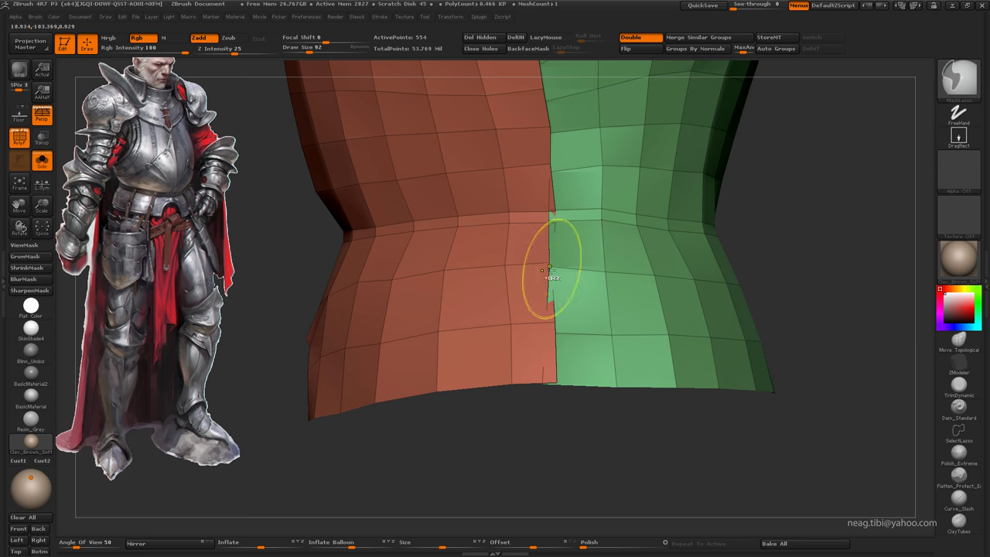
pyautogui.moveTo(552, 265)
pyautogui.mouseDown()
pyautogui.moveTo(552, 291)
pyautogui.moveTo(539, 269)
pyautogui.moveTo(556, 245)
pyautogui.moveTo(524, 152)
pyautogui.mouseUp()
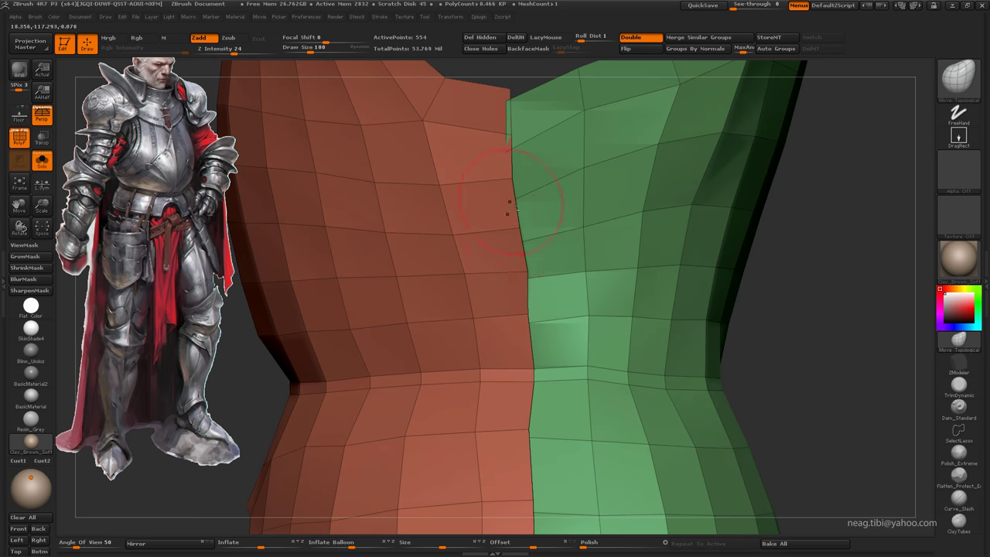
# Step: Zoom out past the neck opening and mid-torso seam to show the whole armor model
pyautogui.moveTo(502, 194); pyautogui.dragTo(536, 280)
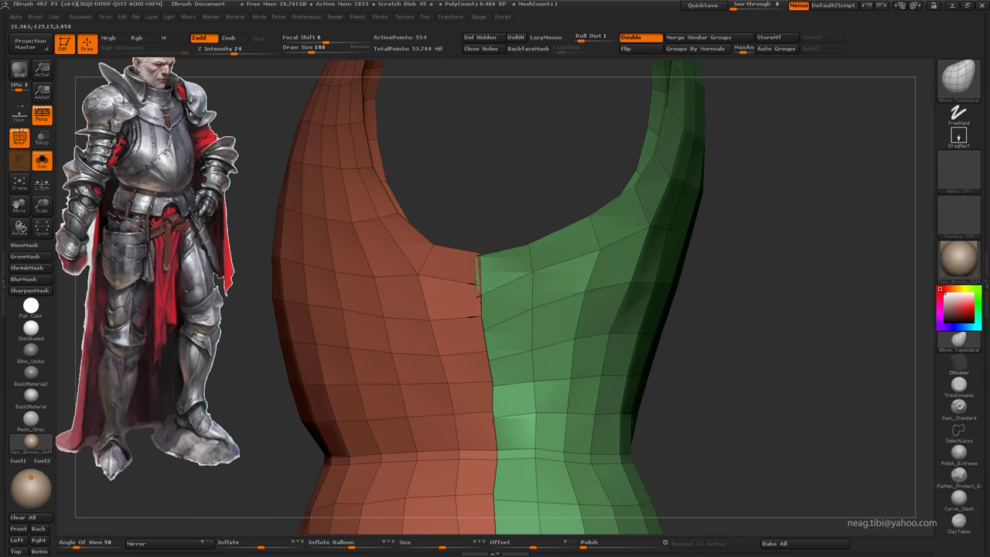
pyautogui.moveTo(575, 206)
pyautogui.mouseDown()
pyautogui.moveTo(508, 327)
pyautogui.moveTo(541, 224)
pyautogui.moveTo(582, 448)
pyautogui.moveTo(528, 346)
pyautogui.moveTo(469, 364)
pyautogui.moveTo(459, 221)
pyautogui.moveTo(456, 335)
pyautogui.moveTo(417, 358)
pyautogui.moveTo(487, 363)
pyautogui.moveTo(522, 340)
pyautogui.mouseUp()
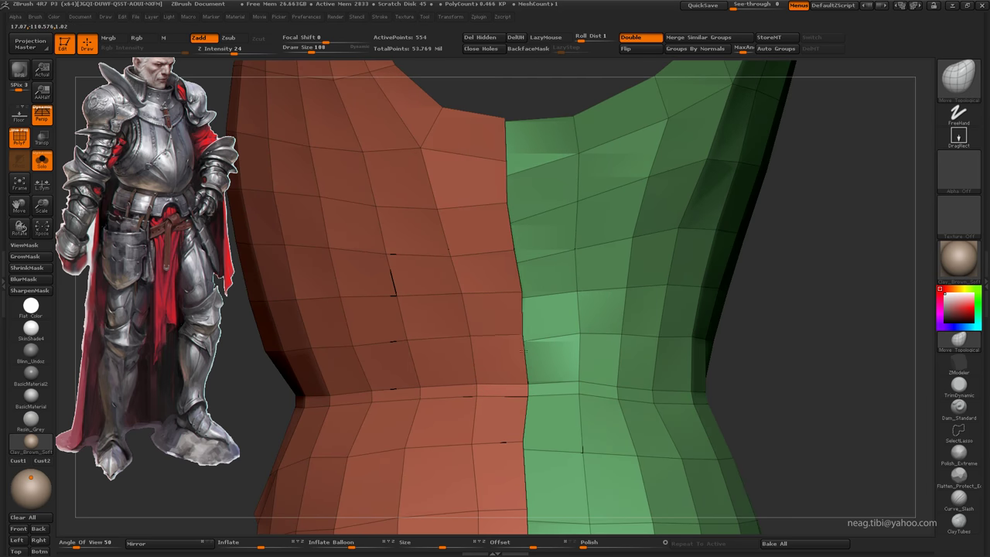
pyautogui.moveTo(506, 202)
pyautogui.mouseDown()
pyautogui.moveTo(516, 291)
pyautogui.moveTo(472, 305)
pyautogui.moveTo(405, 364)
pyautogui.mouseUp()
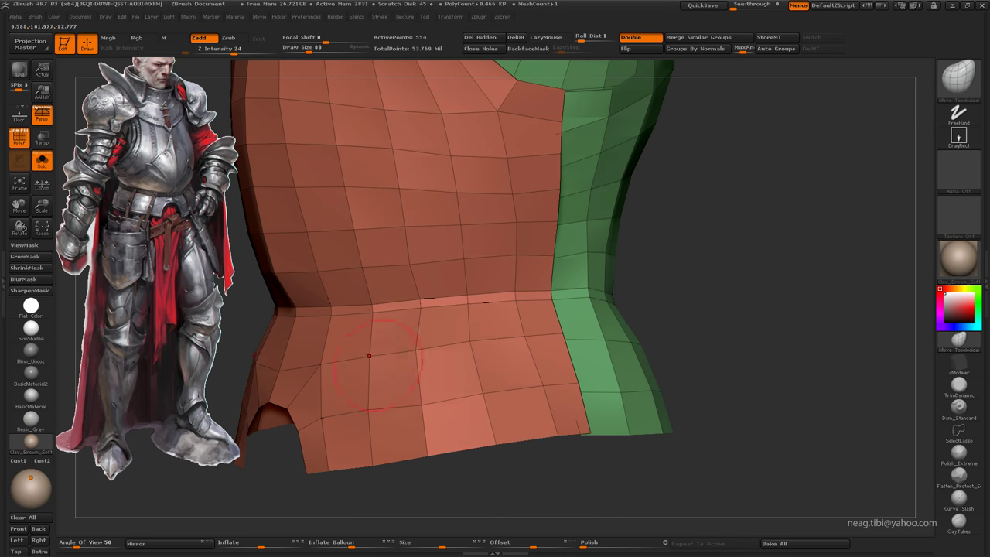
pyautogui.moveTo(525, 338)
pyautogui.mouseDown()
pyautogui.moveTo(704, 215)
pyautogui.moveTo(706, 191)
pyautogui.mouseUp()
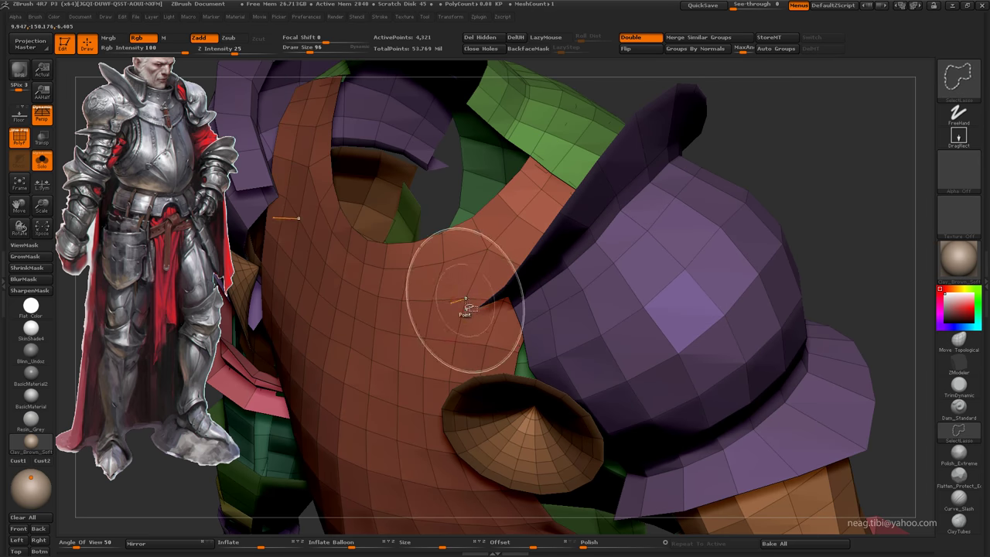
# Step: Mask the lower-right hanging piece, make it a new polygroup with Ctrl+W, then clear the mask
pyautogui.keyDown('alt'); pyautogui.click(570, 154); pyautogui.keyUp('alt')
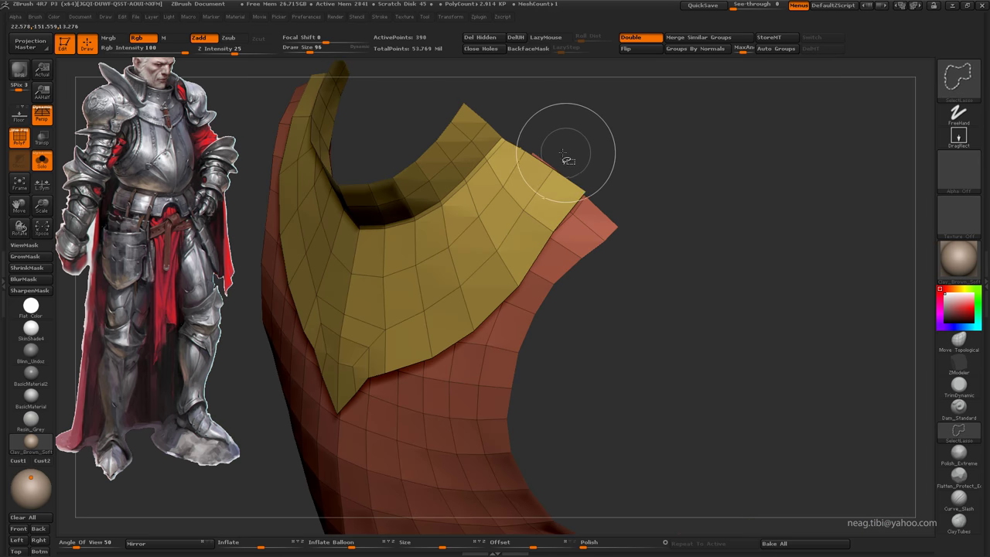
pyautogui.moveTo(549, 139)
pyautogui.mouseDown()
pyautogui.moveTo(725, 141)
pyautogui.moveTo(701, 115)
pyautogui.moveTo(641, 167)
pyautogui.moveTo(689, 230)
pyautogui.moveTo(779, 173)
pyautogui.moveTo(755, 296)
pyautogui.moveTo(729, 342)
pyautogui.moveTo(656, 356)
pyautogui.moveTo(659, 320)
pyautogui.moveTo(562, 422)
pyautogui.moveTo(641, 354)
pyautogui.moveTo(545, 429)
pyautogui.mouseUp()
pyautogui.keyDown('ctrl'); pyautogui.click(562, 422); pyautogui.keyUp('ctrl')
pyautogui.hotkey('ctrl', 'w')
pyautogui.press('f')
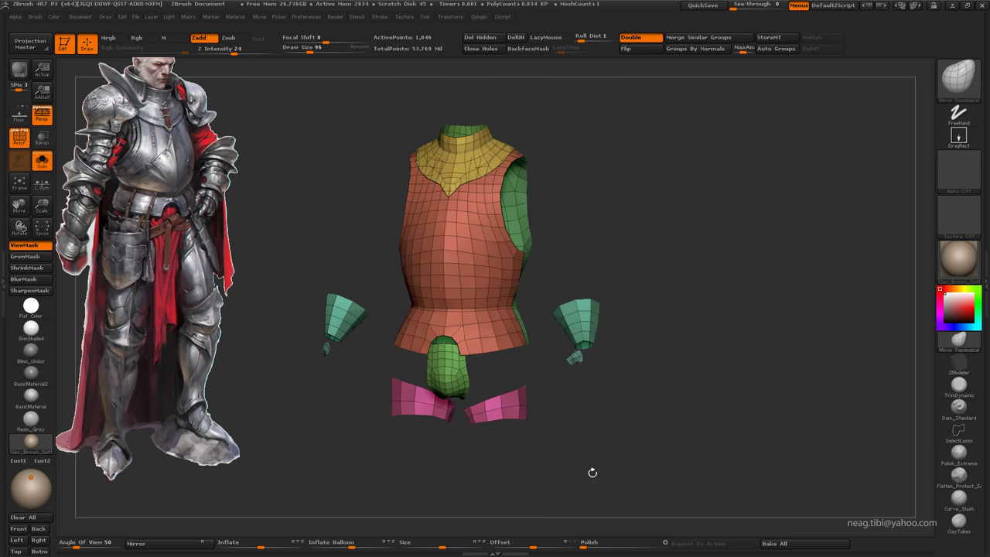
# Step: Toggle polygroup visibility to bring back the full polygrouped figure
pyautogui.moveTo(592, 470)
pyautogui.mouseDown()
pyautogui.moveTo(610, 192)
pyautogui.moveTo(627, 172)
pyautogui.mouseUp()
pyautogui.keyDown('ctrl'); pyautogui.keyDown('shift'); pyautogui.click(627, 173); pyautogui.keyUp('shift'); pyautogui.keyUp('ctrl')
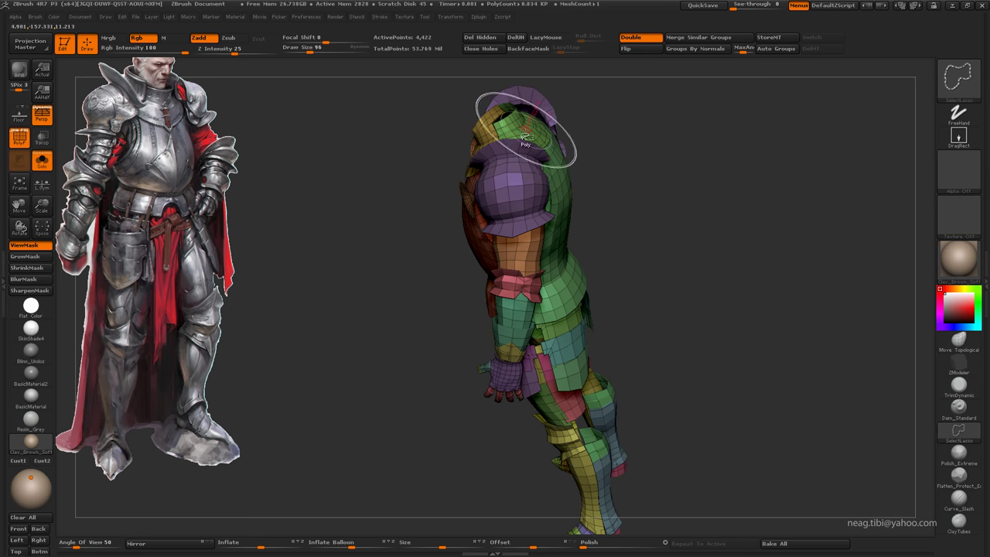
pyautogui.keyDown('ctrl'); pyautogui.keyDown('shift'); pyautogui.click(497, 100); pyautogui.keyUp('shift'); pyautogui.keyUp('ctrl')
pyautogui.keyDown('ctrl'); pyautogui.keyDown('shift'); pyautogui.click(740, 110); pyautogui.keyUp('shift'); pyautogui.keyUp('ctrl')
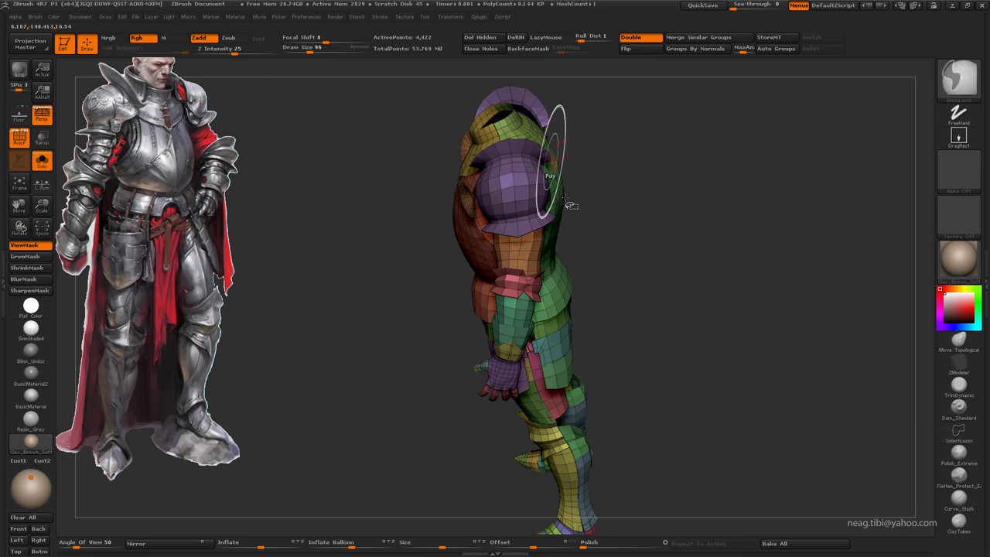
pyautogui.moveTo(641, 136); pyautogui.dragTo(746, 117)
# Step: Hide polygroups one by one until only the vest pieces and yellow collar remain visible
pyautogui.keyDown('ctrl'); pyautogui.keyDown('alt'); pyautogui.keyDown('shift'); pyautogui.click(586, 193); pyautogui.keyUp('shift'); pyautogui.keyUp('alt'); pyautogui.keyUp('ctrl')
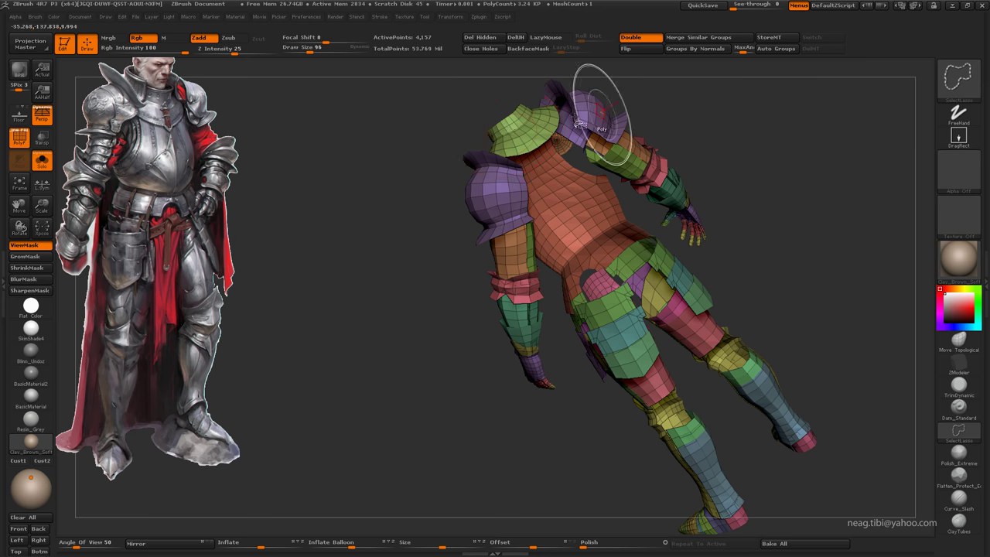
pyautogui.keyDown('alt'); pyautogui.moveTo(596, 100); pyautogui.dragTo(525, 155); pyautogui.keyUp('alt')
pyautogui.keyDown('ctrl'); pyautogui.keyDown('alt'); pyautogui.keyDown('shift'); pyautogui.click(524, 160); pyautogui.keyUp('shift'); pyautogui.keyUp('alt'); pyautogui.keyUp('ctrl')
pyautogui.press('f')
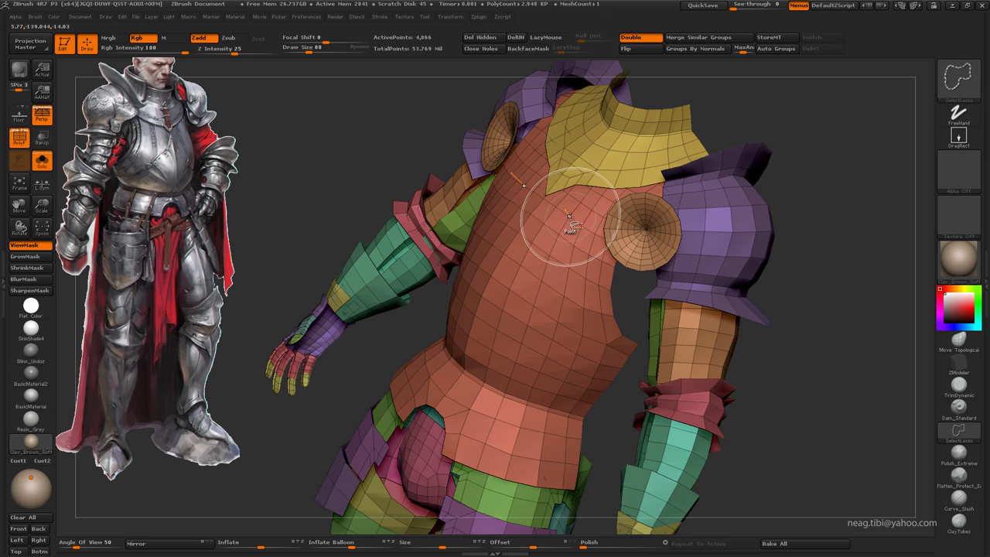
pyautogui.keyDown('ctrl'); pyautogui.keyDown('alt'); pyautogui.keyDown('shift'); pyautogui.click(570, 221); pyautogui.keyUp('shift'); pyautogui.keyUp('alt'); pyautogui.keyUp('ctrl')
pyautogui.keyDown('ctrl'); pyautogui.keyDown('alt'); pyautogui.keyDown('shift'); pyautogui.click(592, 177); pyautogui.keyUp('shift'); pyautogui.keyUp('alt'); pyautogui.keyUp('ctrl')
pyautogui.keyDown('ctrl'); pyautogui.keyDown('shift'); pyautogui.click(779, 175); pyautogui.keyUp('shift'); pyautogui.keyUp('ctrl')
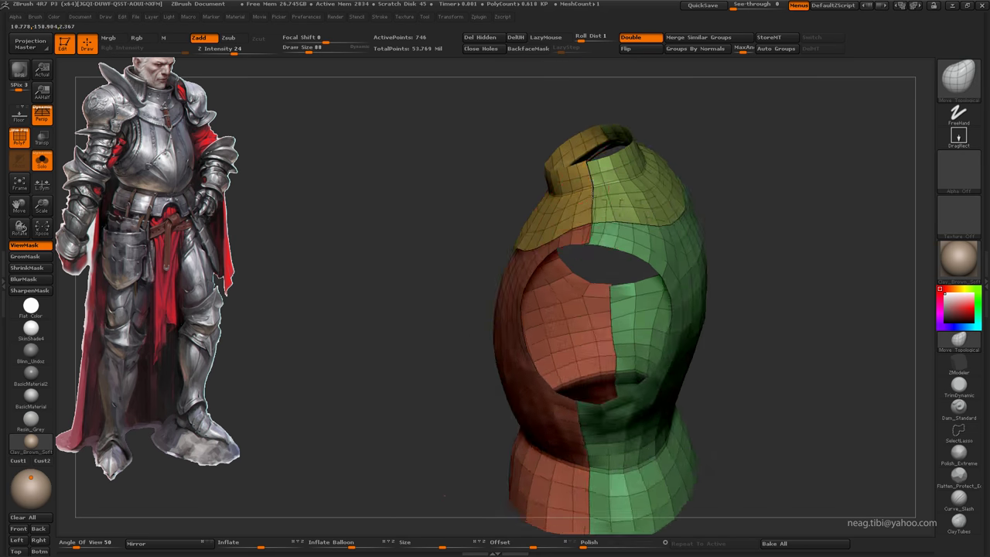
# Step: Draw two dark stroke lines across the yellow collar, then view it sitting over the shoulder
pyautogui.moveTo(780, 175)
pyautogui.mouseDown()
pyautogui.moveTo(607, 202)
pyautogui.moveTo(579, 256)
pyautogui.moveTo(598, 266)
pyautogui.moveTo(519, 276)
pyautogui.moveTo(493, 264)
pyautogui.mouseUp()
pyautogui.moveTo(456, 299)
pyautogui.mouseDown()
pyautogui.moveTo(445, 309)
pyautogui.moveTo(541, 324)
pyautogui.mouseUp()
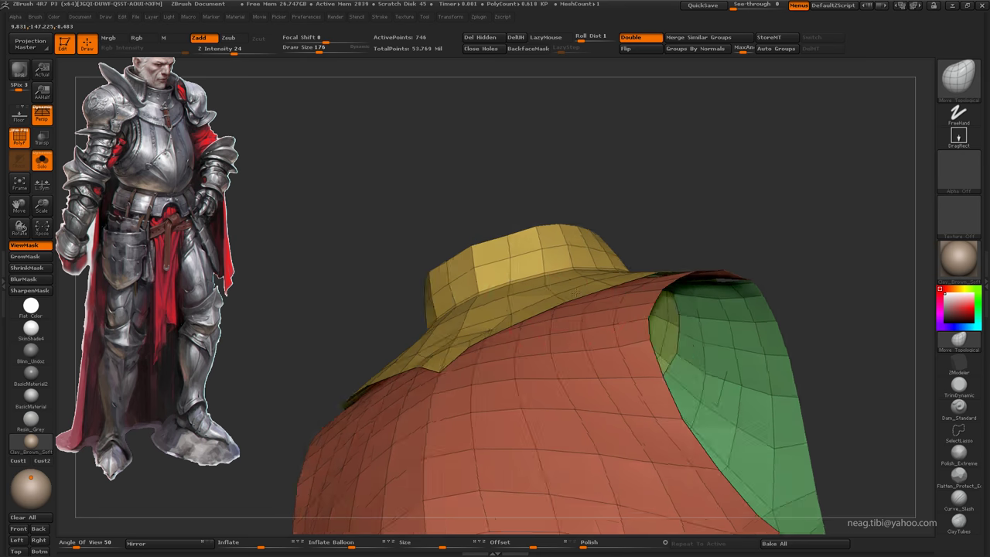
pyautogui.moveTo(574, 294); pyautogui.dragTo(567, 318)
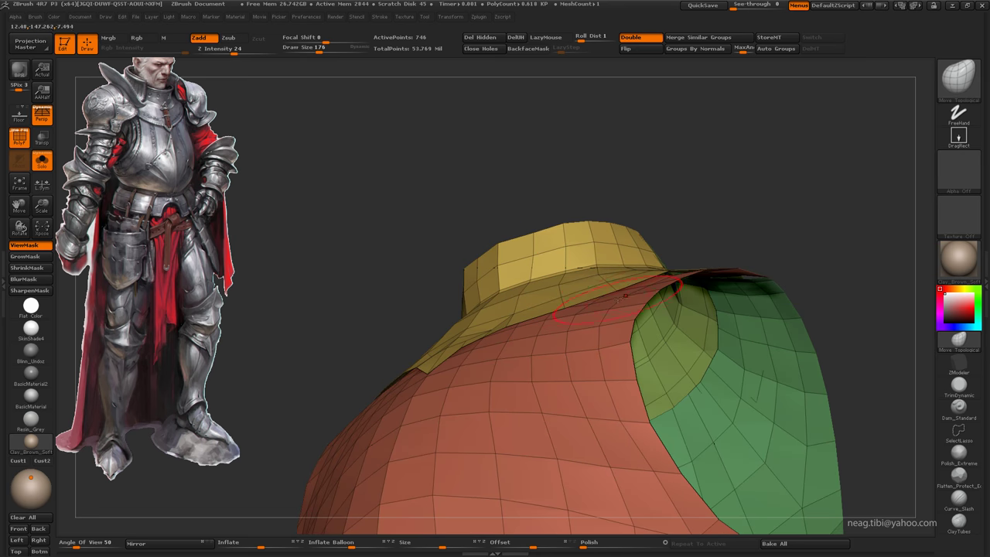
pyautogui.moveTo(625, 294)
pyautogui.mouseDown()
pyautogui.moveTo(577, 311)
pyautogui.moveTo(468, 234)
pyautogui.mouseUp()
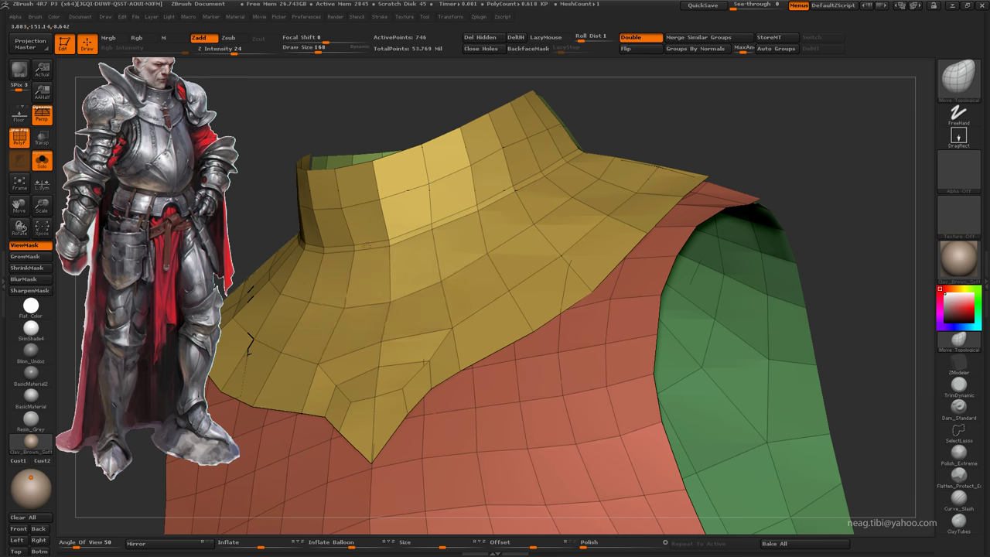
pyautogui.moveTo(437, 271); pyautogui.dragTo(356, 232)
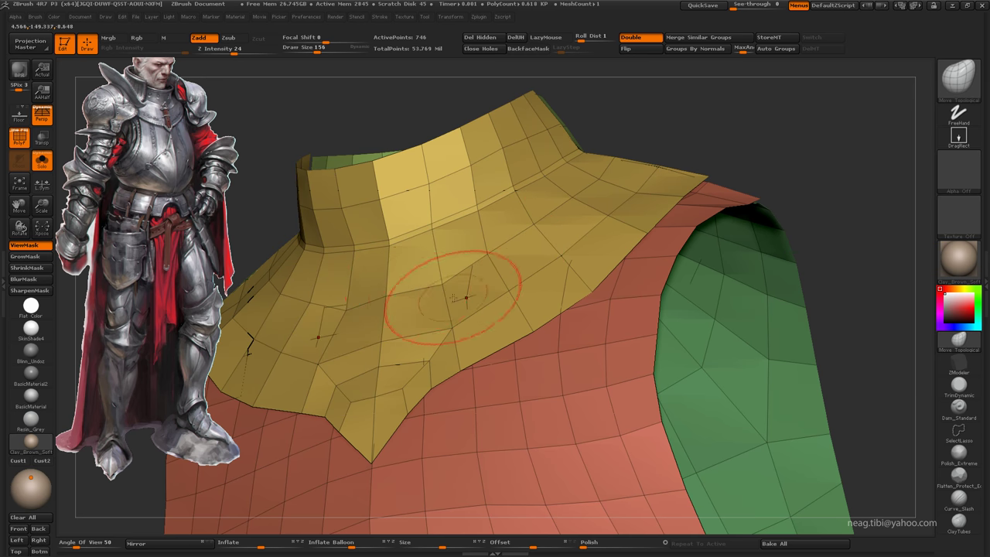
pyautogui.moveTo(866, 155); pyautogui.dragTo(859, 232)
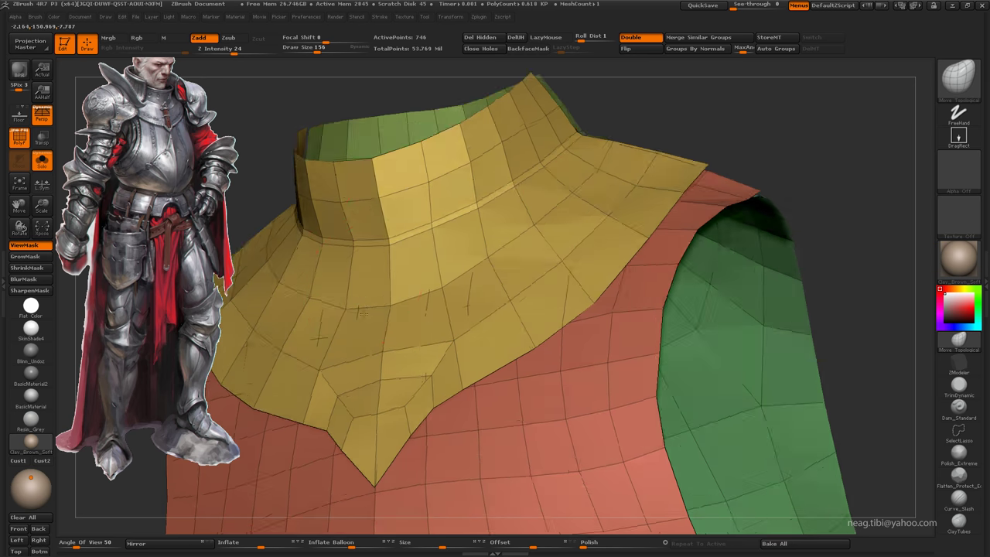
pyautogui.moveTo(444, 364); pyautogui.dragTo(316, 376)
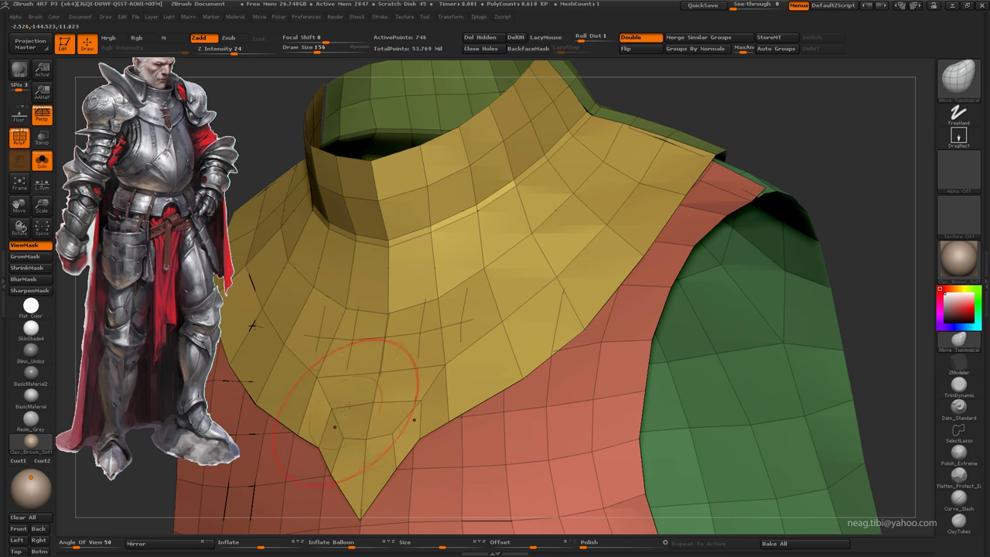
pyautogui.moveTo(882, 155); pyautogui.dragTo(874, 248)
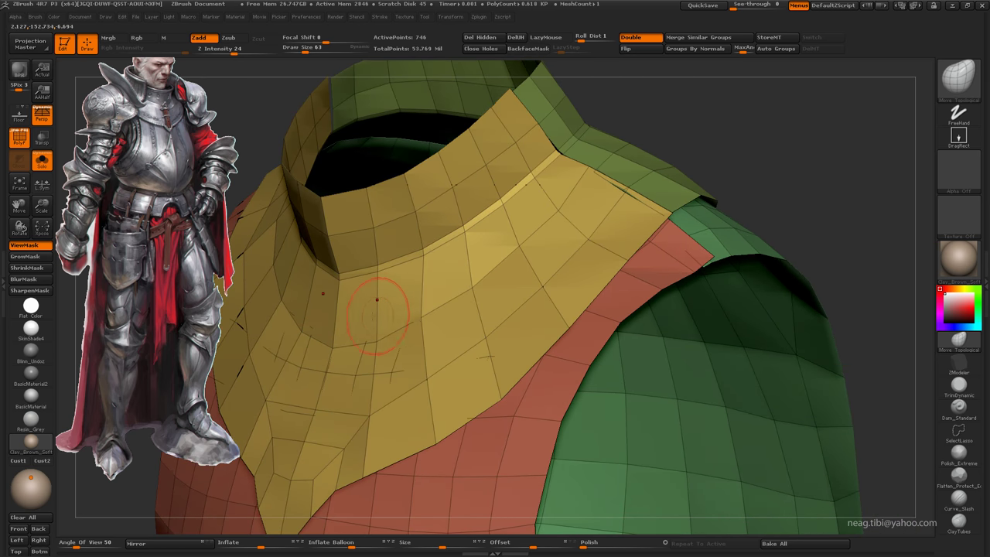
pyautogui.moveTo(376, 299); pyautogui.dragTo(462, 248)
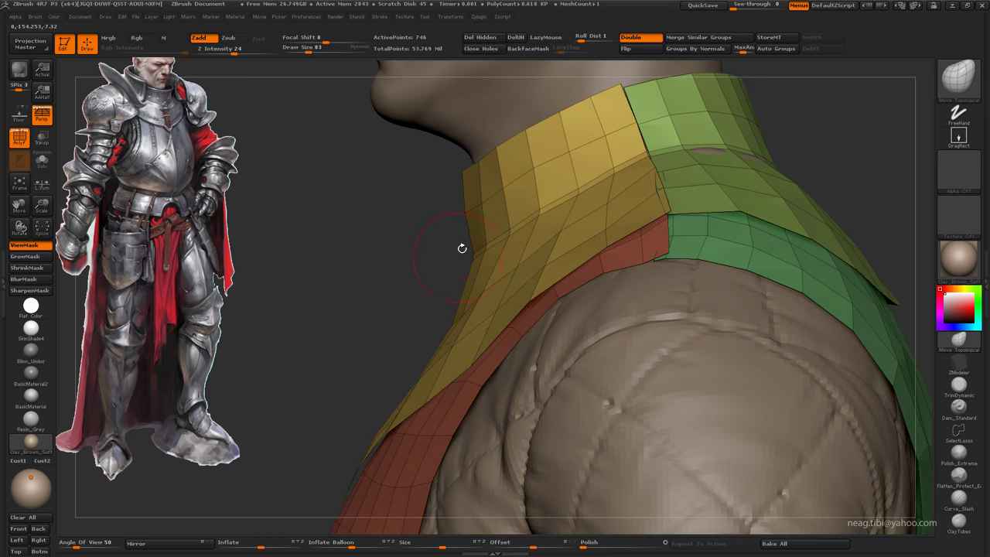
# Step: Nudge the light-green shoulder plate's edge near the neck so it lies smoothly over the darker shoulder piece
pyautogui.moveTo(483, 251)
pyautogui.mouseDown()
pyautogui.moveTo(480, 259)
pyautogui.moveTo(464, 232)
pyautogui.moveTo(533, 213)
pyautogui.moveTo(467, 199)
pyautogui.moveTo(593, 212)
pyautogui.moveTo(617, 174)
pyautogui.mouseUp()
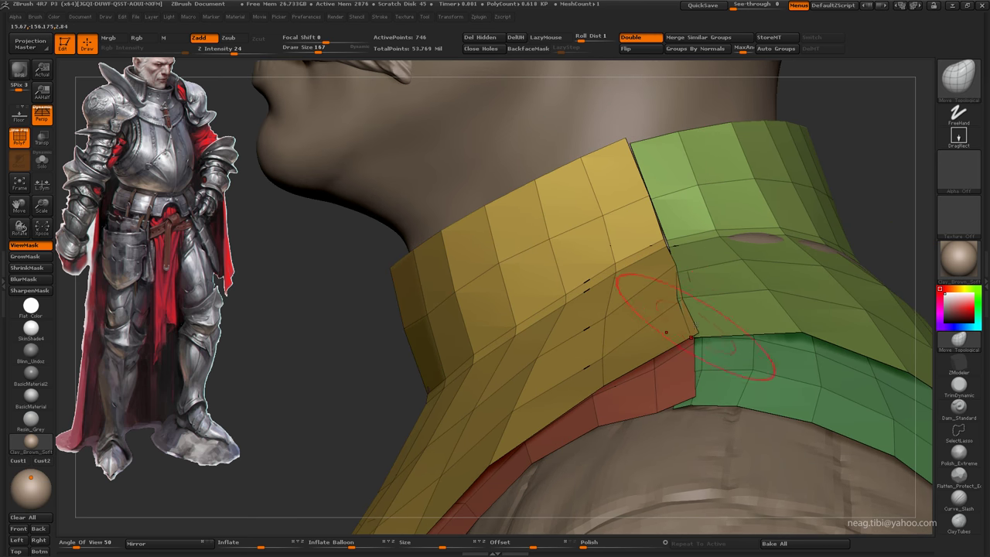
pyautogui.moveTo(666, 332)
pyautogui.mouseDown()
pyautogui.moveTo(693, 331)
pyautogui.moveTo(632, 178)
pyautogui.moveTo(569, 206)
pyautogui.mouseUp()
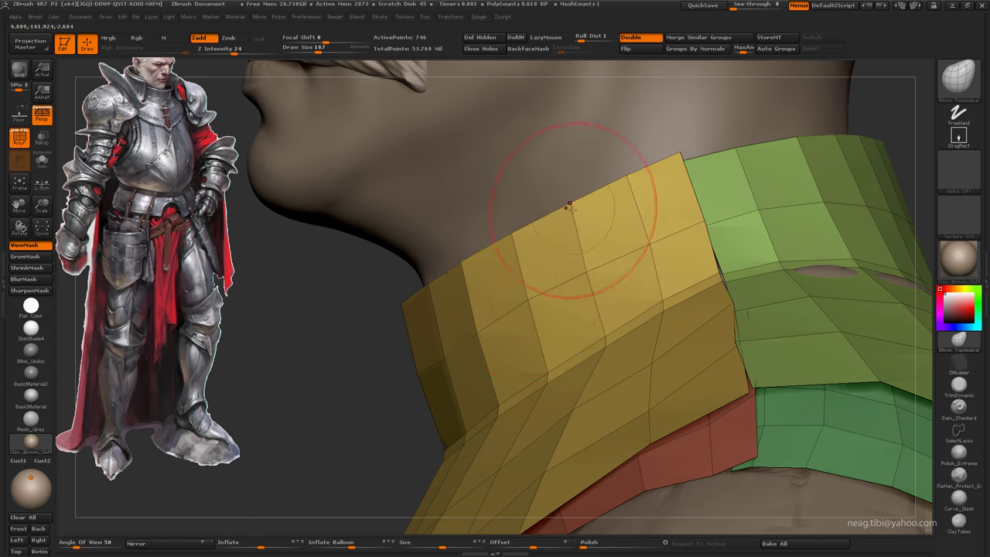
pyautogui.moveTo(641, 244); pyautogui.dragTo(601, 222)
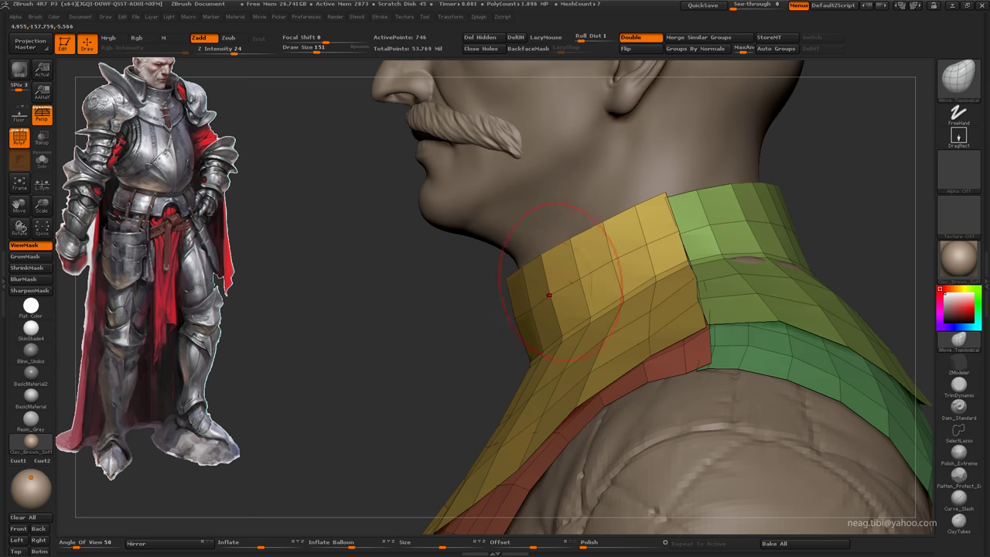
pyautogui.moveTo(548, 294)
pyautogui.mouseDown()
pyautogui.moveTo(611, 286)
pyautogui.moveTo(436, 229)
pyautogui.moveTo(578, 212)
pyautogui.mouseUp()
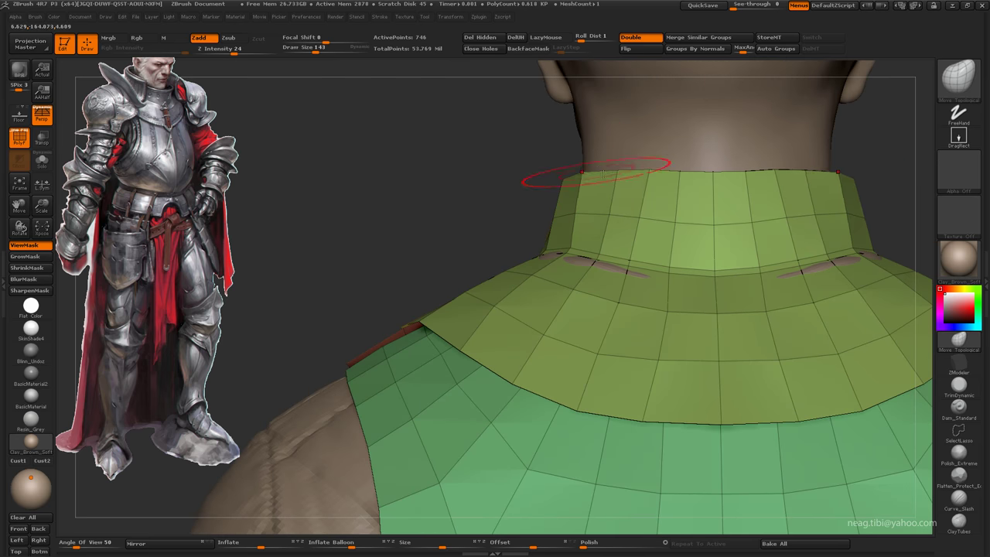
pyautogui.moveTo(696, 93); pyautogui.dragTo(720, 206)
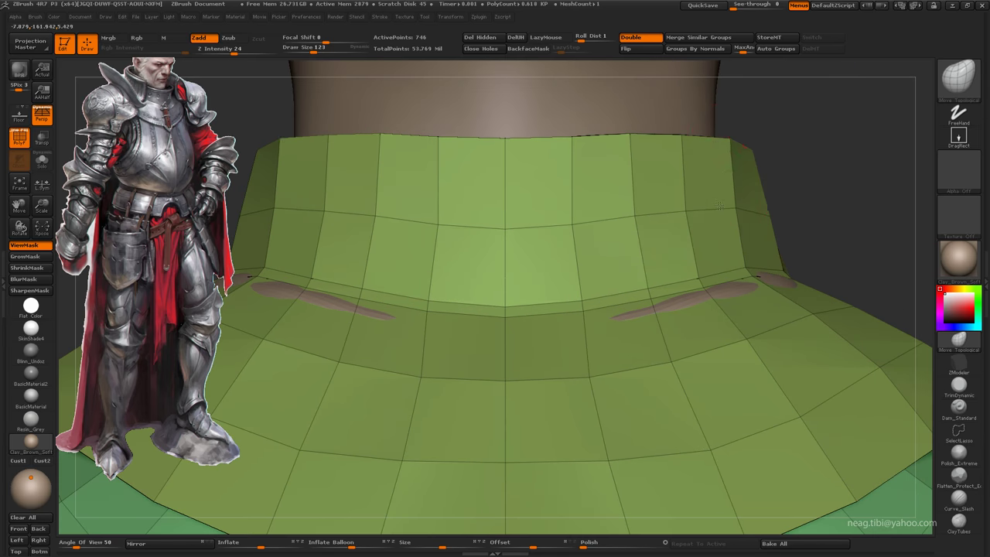
pyautogui.moveTo(592, 229)
pyautogui.mouseDown()
pyautogui.moveTo(541, 237)
pyautogui.moveTo(492, 225)
pyautogui.mouseUp()
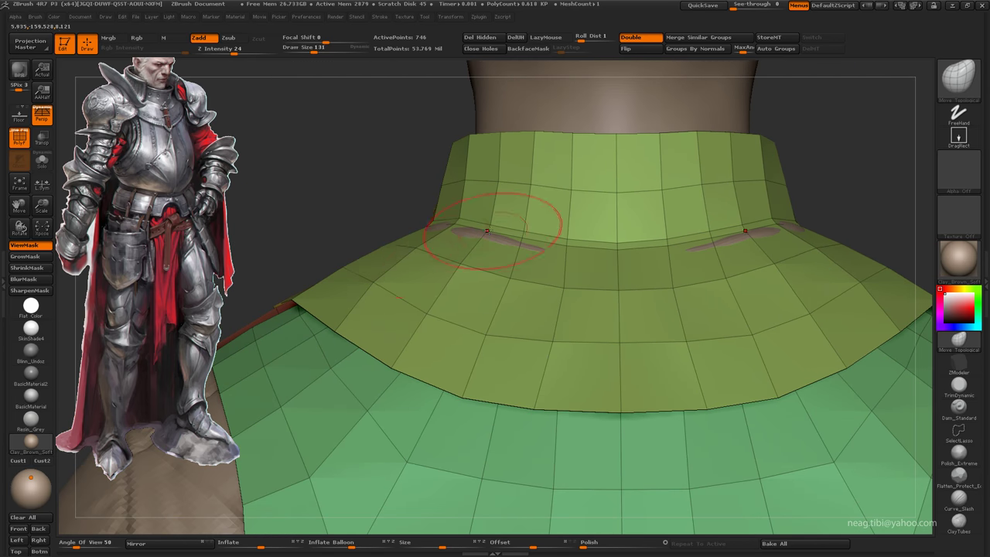
pyautogui.moveTo(373, 281)
pyautogui.mouseDown()
pyautogui.moveTo(363, 271)
pyautogui.moveTo(387, 263)
pyautogui.moveTo(445, 282)
pyautogui.mouseUp()
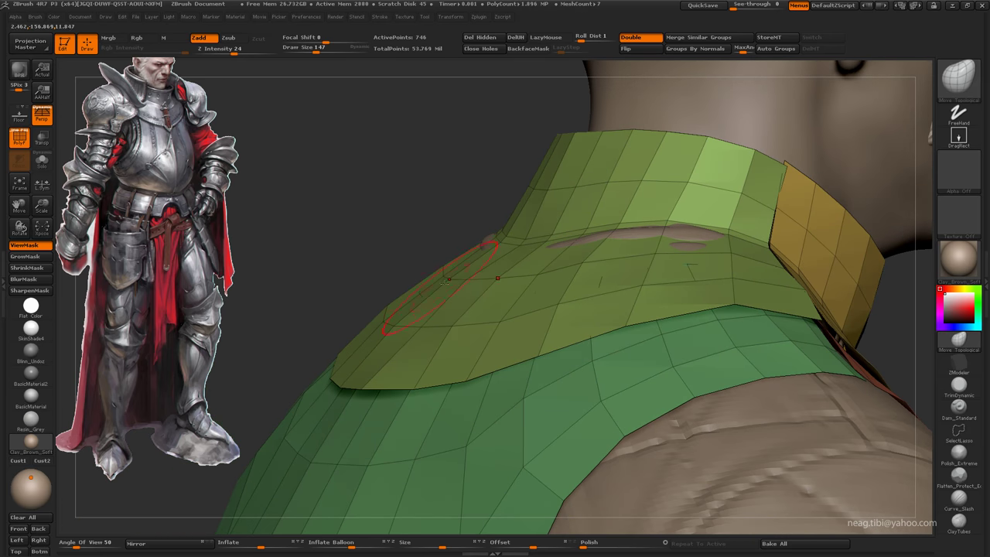
pyautogui.moveTo(429, 352)
pyautogui.mouseDown()
pyautogui.moveTo(418, 325)
pyautogui.moveTo(426, 328)
pyautogui.mouseUp()
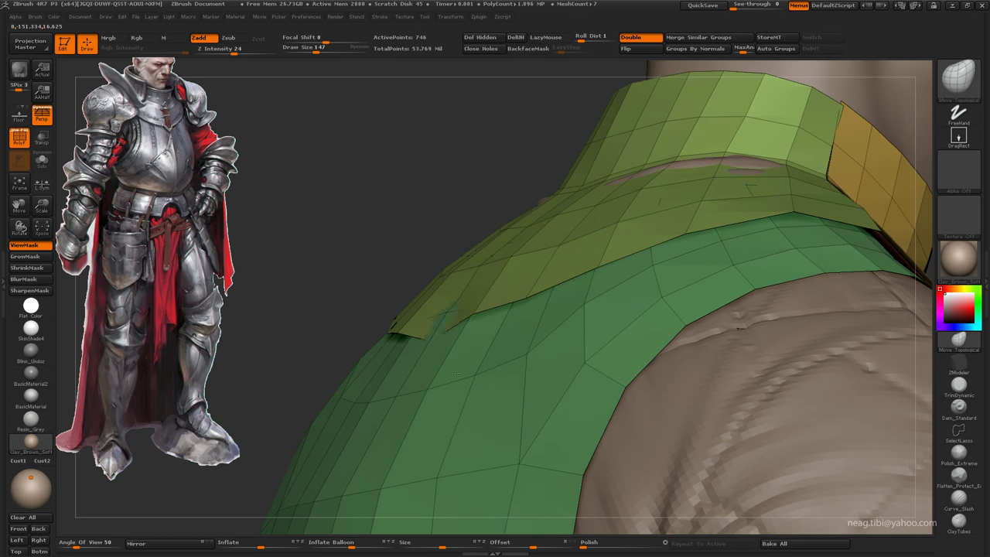
pyautogui.moveTo(454, 374)
pyautogui.mouseDown()
pyautogui.moveTo(453, 309)
pyautogui.moveTo(473, 345)
pyautogui.mouseUp()
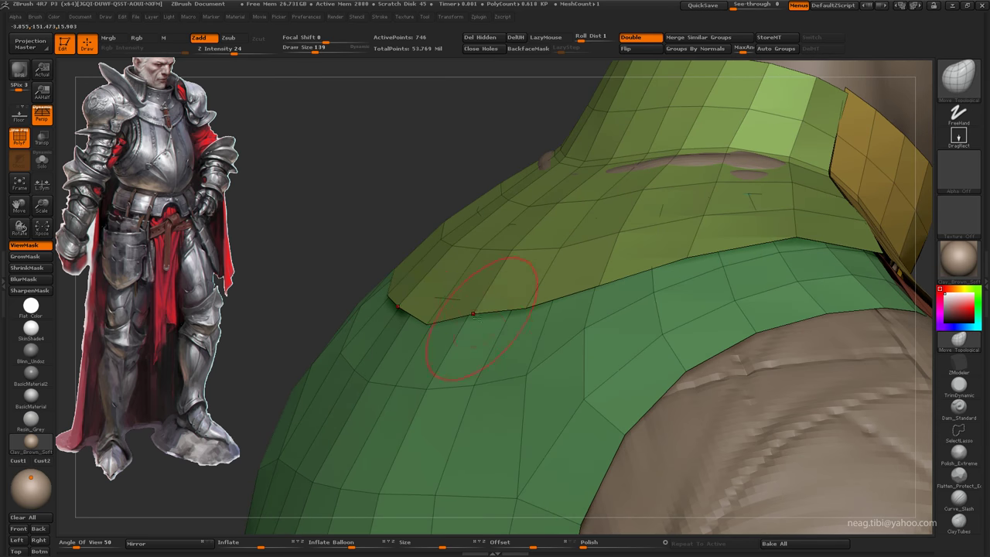
pyautogui.moveTo(474, 384)
pyautogui.mouseDown()
pyautogui.moveTo(456, 232)
pyautogui.moveTo(441, 217)
pyautogui.mouseUp()
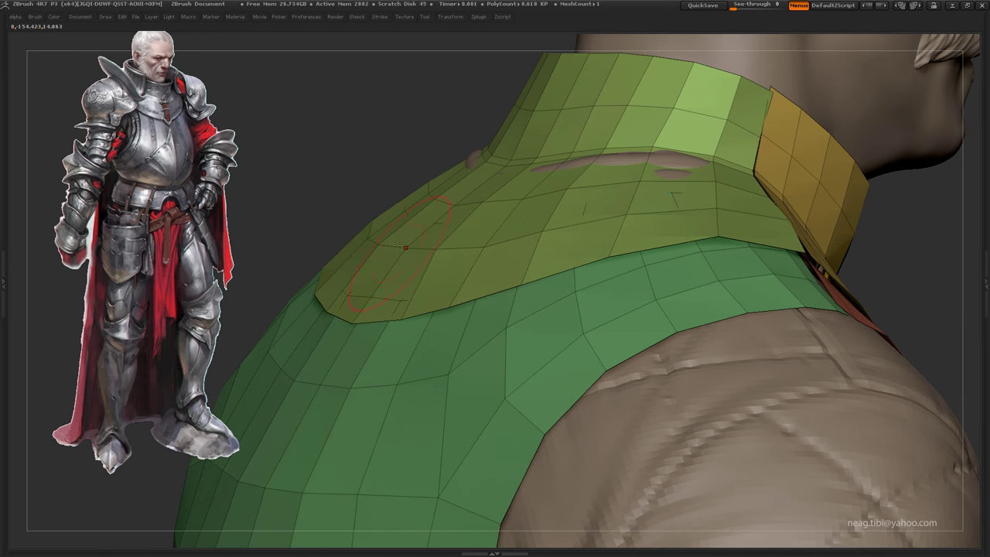
# Step: Reposition and enlarge the knight reference image in Spotlight
pyautogui.press('z')
pyautogui.moveTo(287, 147)
pyautogui.mouseDown()
pyautogui.moveTo(259, 150)
pyautogui.moveTo(289, 132)
pyautogui.moveTo(446, 294)
pyautogui.mouseUp()
pyautogui.press('z')
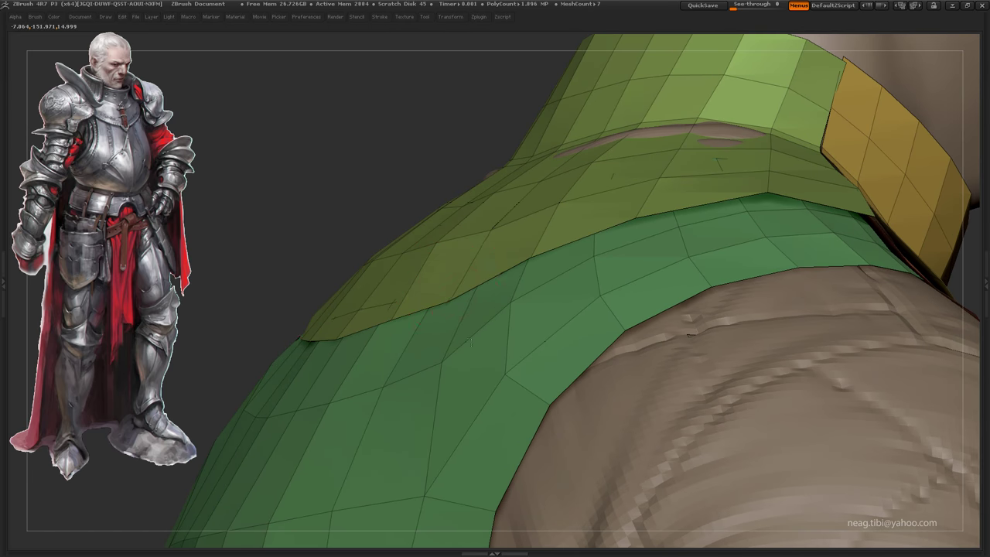
# Step: Orbit around the collar, neck and front to check how the collar sits
pyautogui.moveTo(410, 249); pyautogui.dragTo(439, 209)
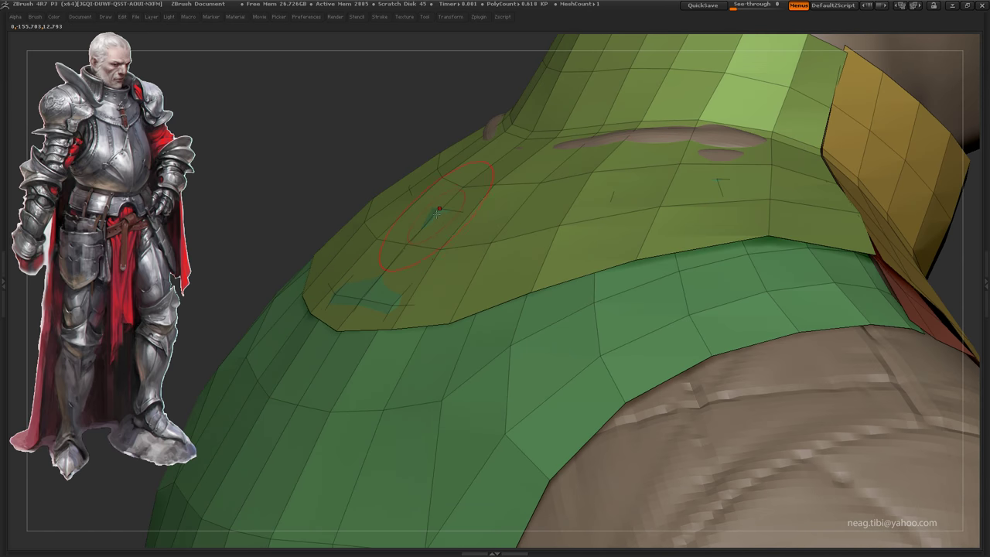
pyautogui.moveTo(501, 193)
pyautogui.mouseDown()
pyautogui.moveTo(346, 311)
pyautogui.moveTo(490, 226)
pyautogui.mouseUp()
pyautogui.moveTo(547, 191)
pyautogui.mouseDown()
pyautogui.moveTo(520, 209)
pyautogui.moveTo(630, 177)
pyautogui.moveTo(541, 140)
pyautogui.moveTo(531, 82)
pyautogui.moveTo(559, 145)
pyautogui.mouseUp()
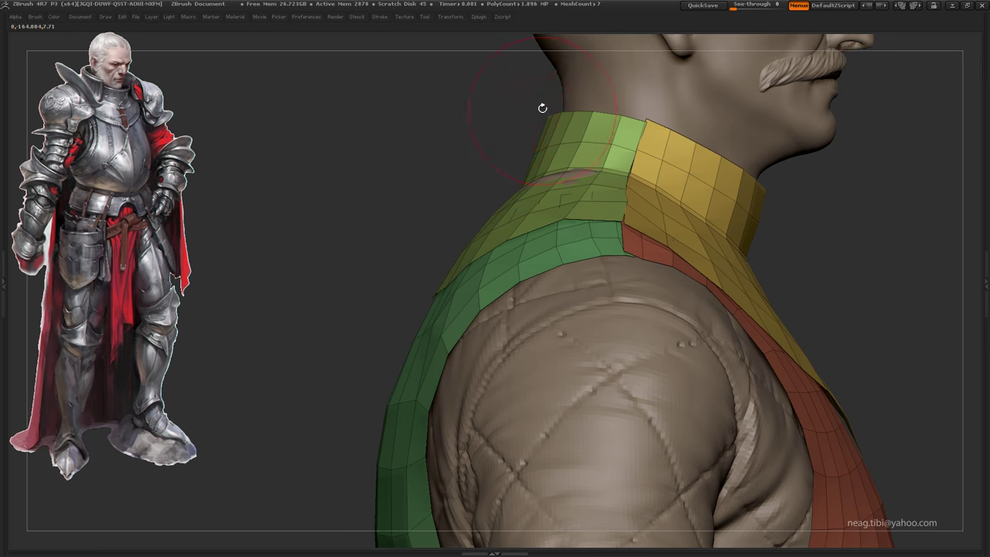
pyautogui.moveTo(542, 108); pyautogui.dragTo(513, 140)
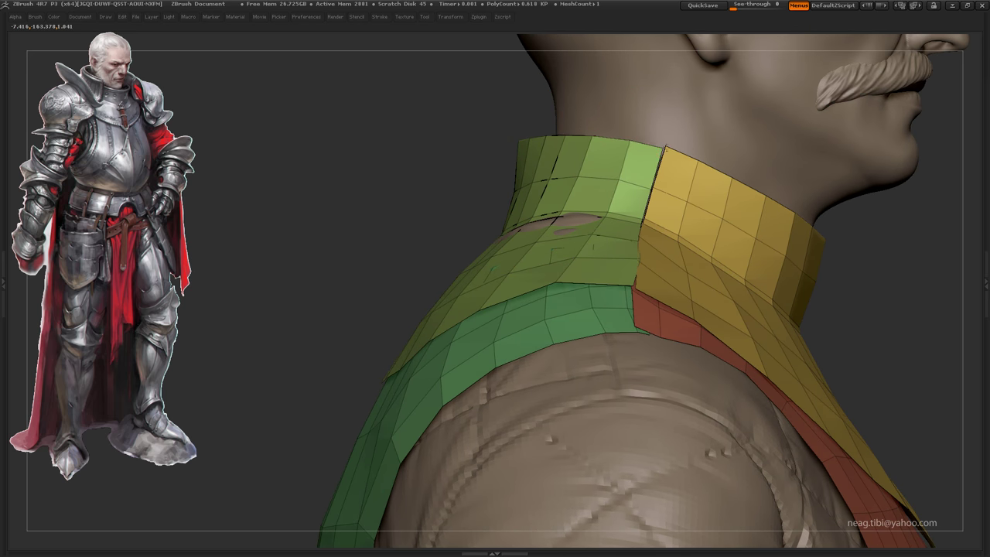
pyautogui.moveTo(678, 169); pyautogui.dragTo(667, 140)
pyautogui.moveTo(537, 145); pyautogui.dragTo(649, 151)
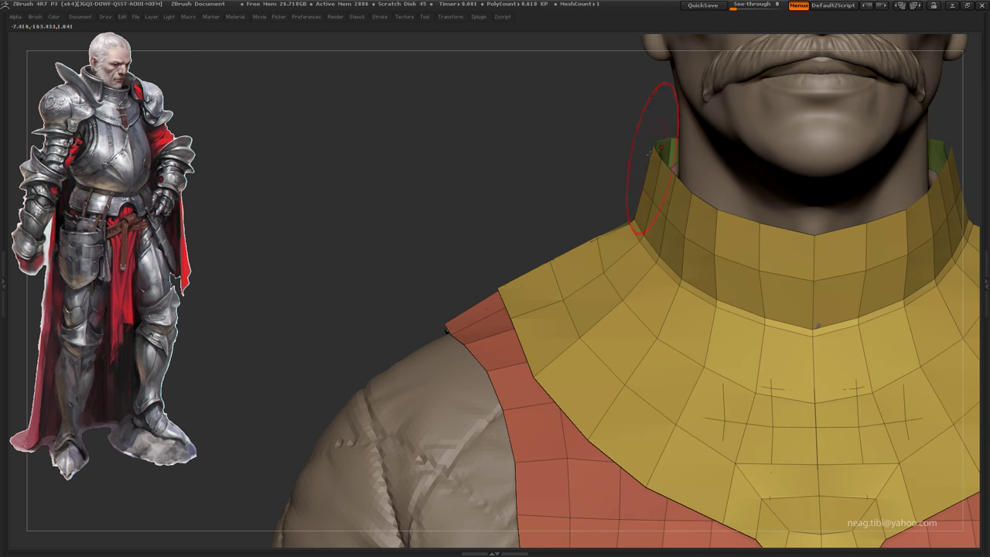
pyautogui.moveTo(635, 199)
pyautogui.mouseDown()
pyautogui.moveTo(514, 187)
pyautogui.moveTo(574, 302)
pyautogui.moveTo(600, 391)
pyautogui.mouseUp()
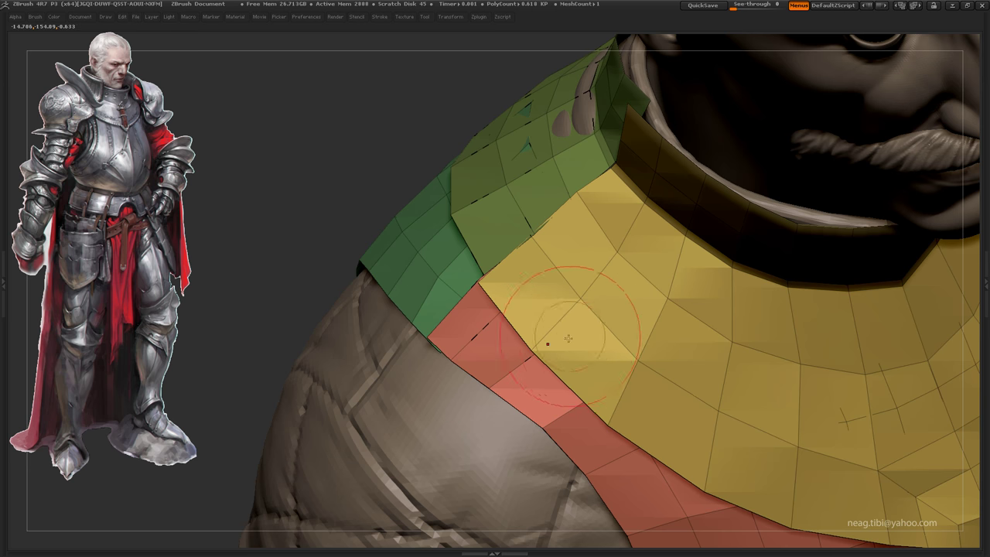
pyautogui.moveTo(576, 304); pyautogui.dragTo(572, 191)
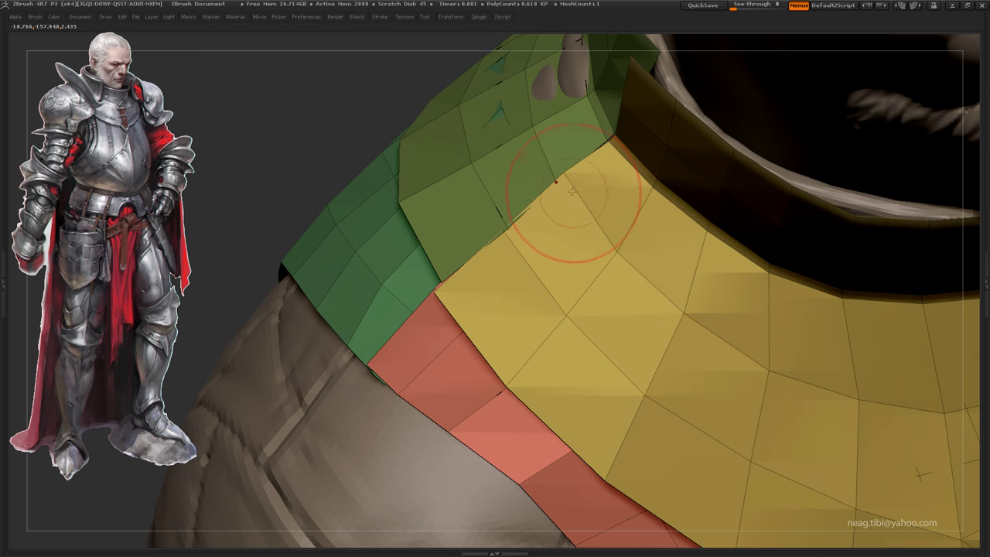
# Step: Inspect the shoulder and collar join from side, top and three-quarter views, then restore the interface
pyautogui.moveTo(539, 226)
pyautogui.mouseDown()
pyautogui.moveTo(469, 273)
pyautogui.moveTo(450, 275)
pyautogui.mouseUp()
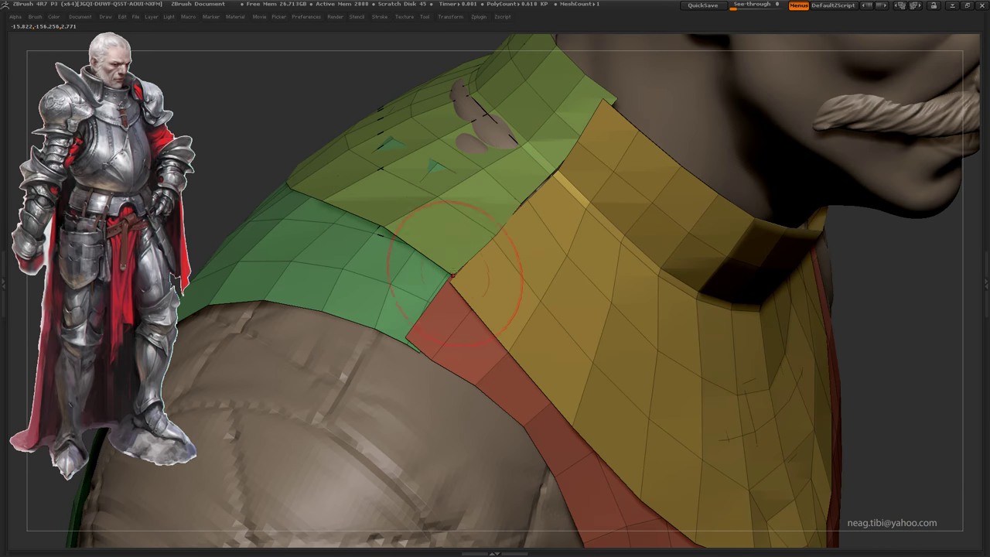
pyautogui.moveTo(514, 375); pyautogui.dragTo(488, 276)
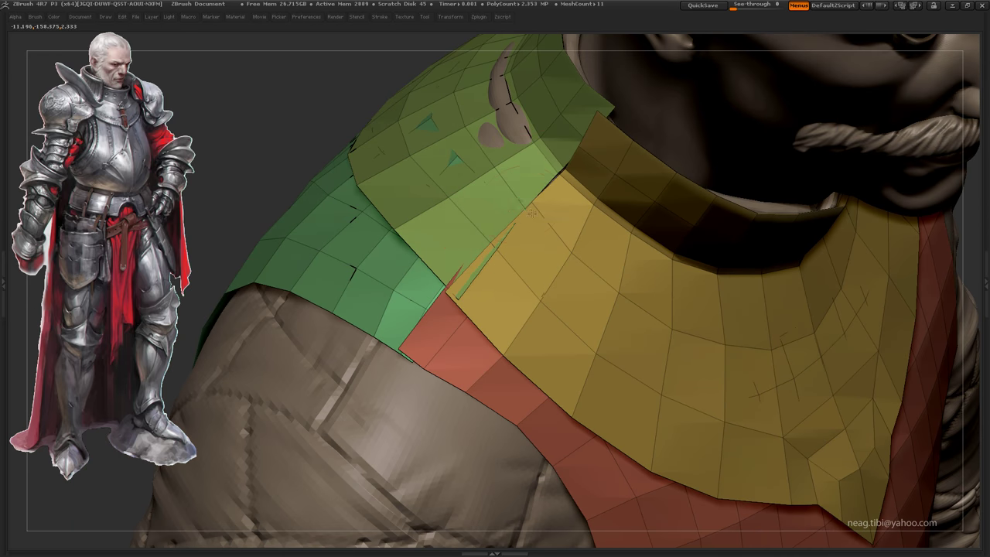
pyautogui.moveTo(480, 202); pyautogui.dragTo(572, 194)
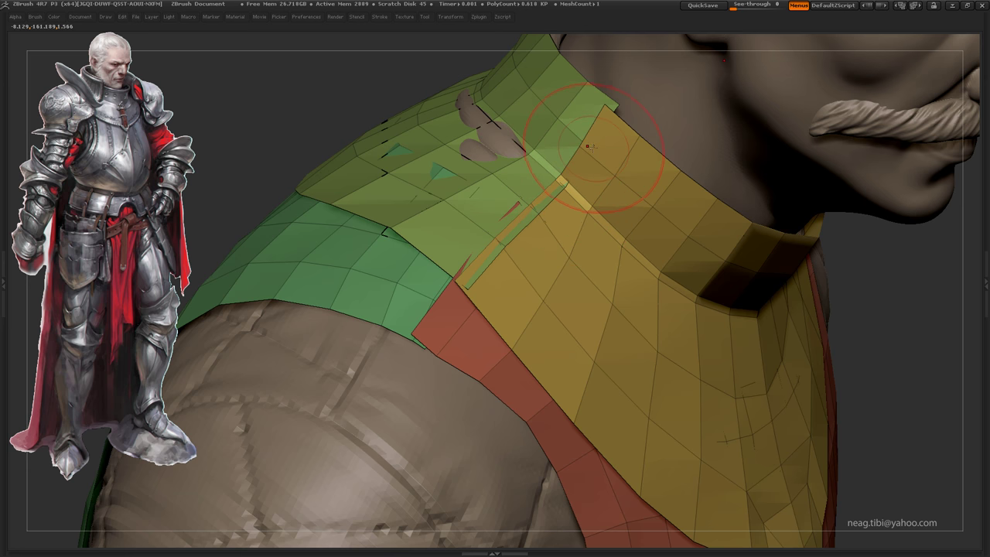
pyautogui.moveTo(618, 114)
pyautogui.mouseDown()
pyautogui.moveTo(758, 256)
pyautogui.moveTo(613, 97)
pyautogui.moveTo(540, 201)
pyautogui.moveTo(531, 192)
pyautogui.moveTo(540, 174)
pyautogui.moveTo(504, 230)
pyautogui.moveTo(469, 146)
pyautogui.moveTo(560, 194)
pyautogui.moveTo(568, 135)
pyautogui.moveTo(581, 114)
pyautogui.mouseUp()
pyautogui.press('f')
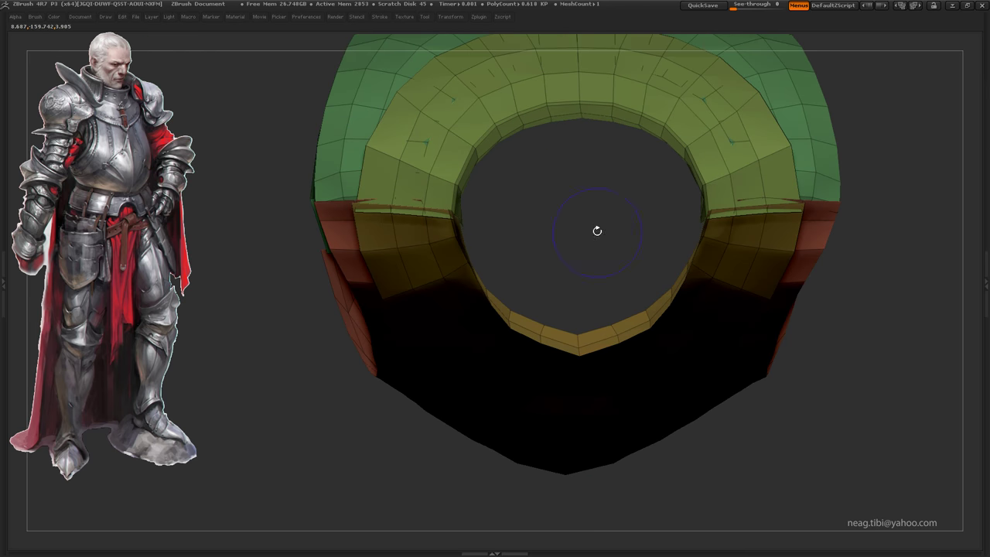
pyautogui.moveTo(597, 227)
pyautogui.mouseDown()
pyautogui.moveTo(593, 193)
pyautogui.moveTo(549, 250)
pyautogui.moveTo(537, 237)
pyautogui.moveTo(579, 221)
pyautogui.moveTo(685, 136)
pyautogui.moveTo(595, 254)
pyautogui.mouseUp()
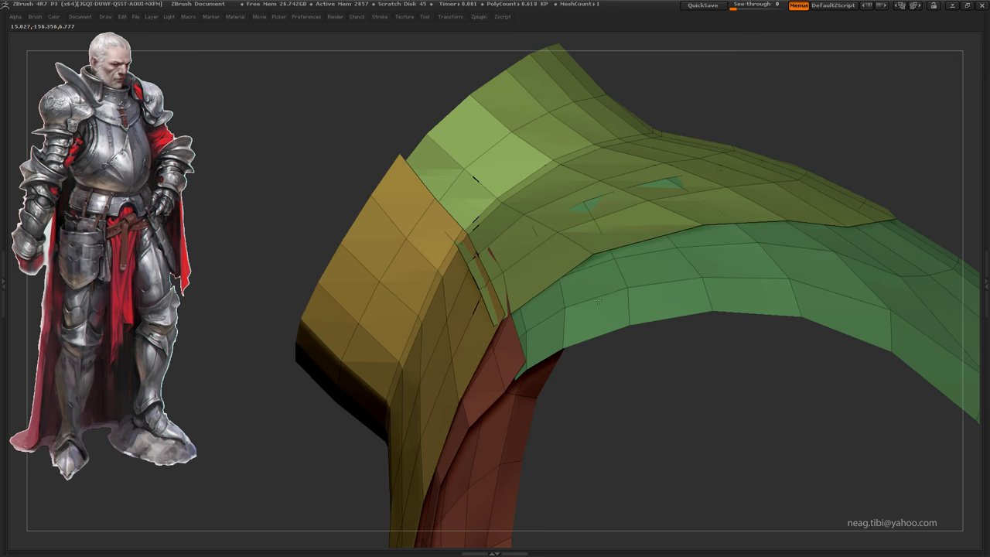
pyautogui.moveTo(599, 300)
pyautogui.mouseDown()
pyautogui.moveTo(597, 288)
pyautogui.moveTo(696, 325)
pyautogui.moveTo(812, 348)
pyautogui.mouseUp()
pyautogui.press('Tab')
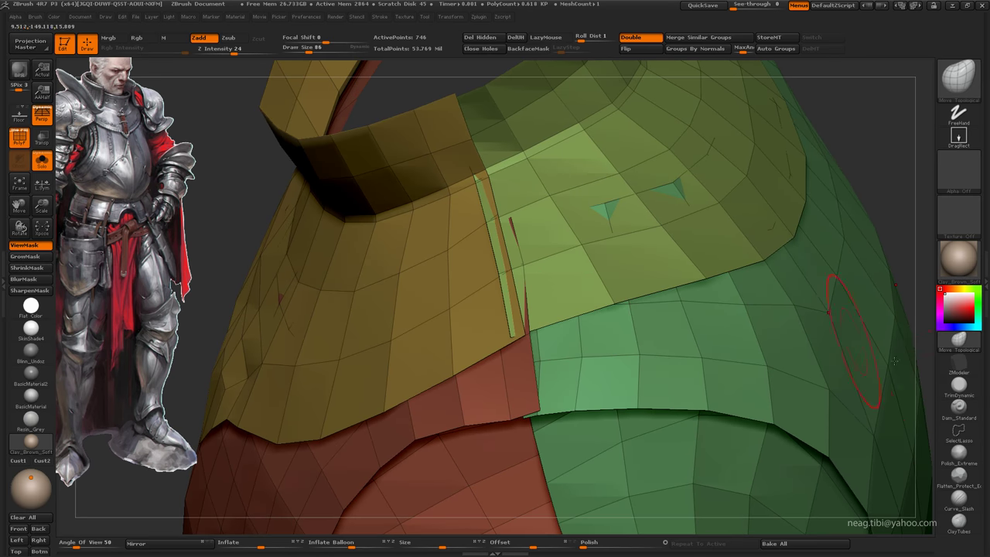
# Step: Swivel the thin strip by the collar upward using ZModeler's Swivel EdgeLoop edge action
pyautogui.press('b')
pyautogui.press('z')
pyautogui.press('m')
pyautogui.press('space')
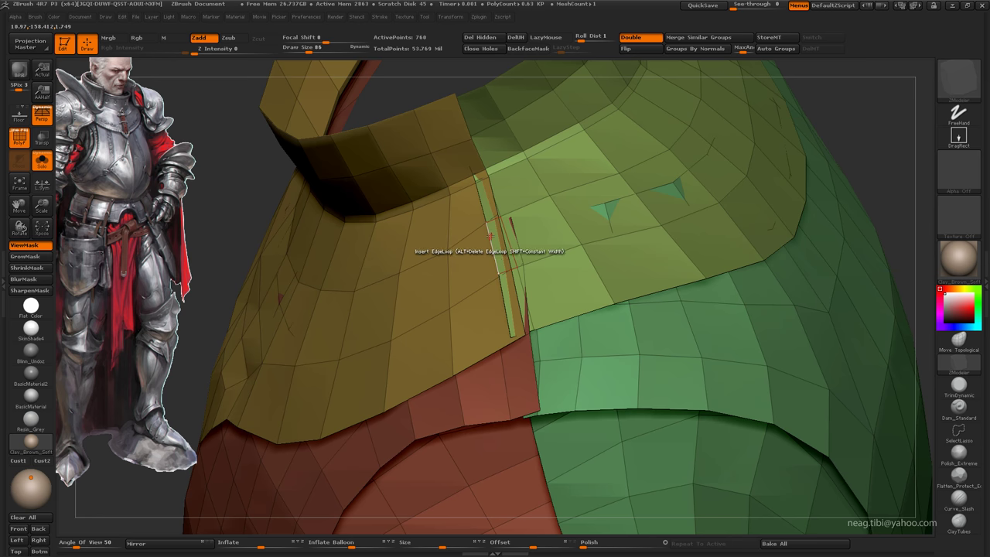
pyautogui.press('space')
pyautogui.click(492, 249)
pyautogui.moveTo(493, 246); pyautogui.dragTo(472, 240)
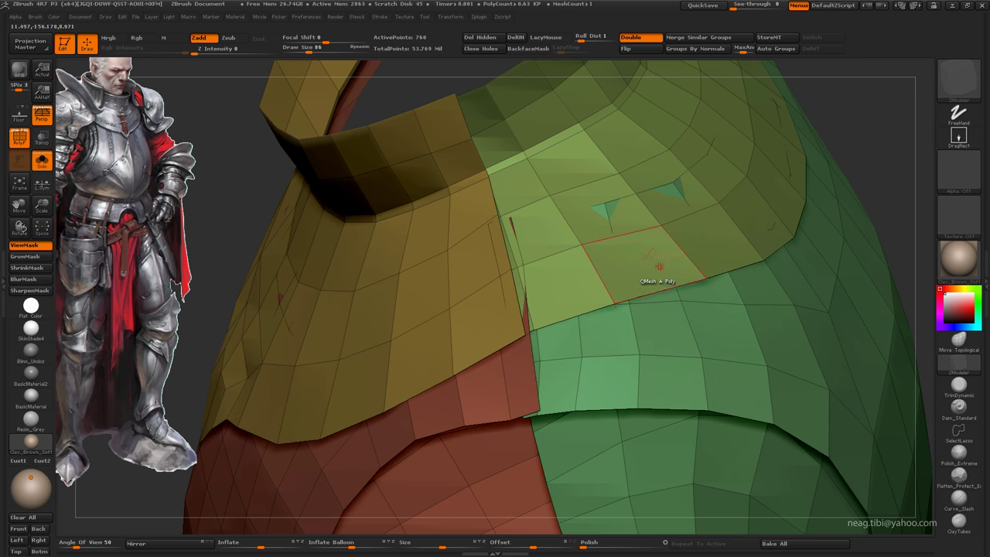
# Step: Return to Move Topological and bring the vest's red and green side panels into view
pyautogui.press('m')
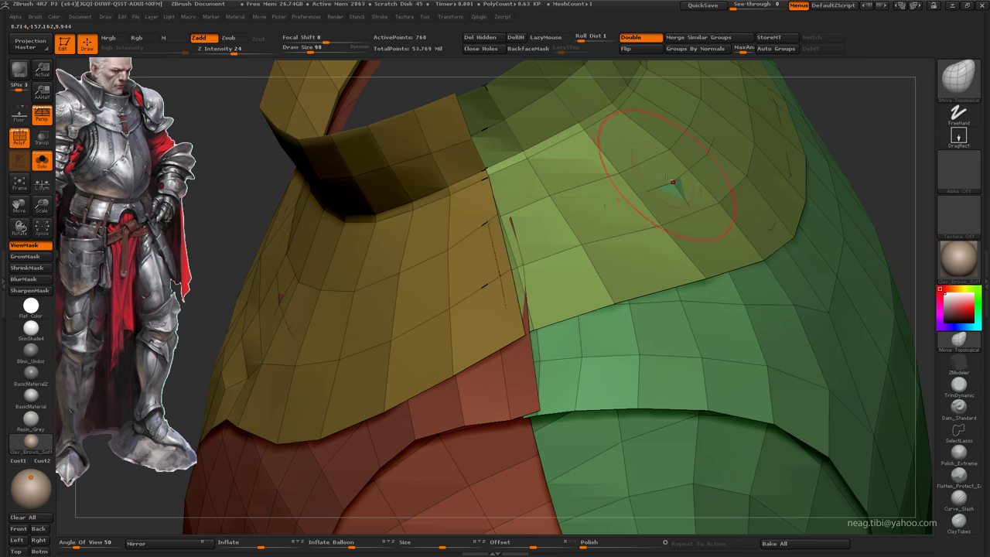
pyautogui.moveTo(654, 133)
pyautogui.mouseDown()
pyautogui.moveTo(648, 345)
pyautogui.moveTo(658, 179)
pyautogui.mouseUp()
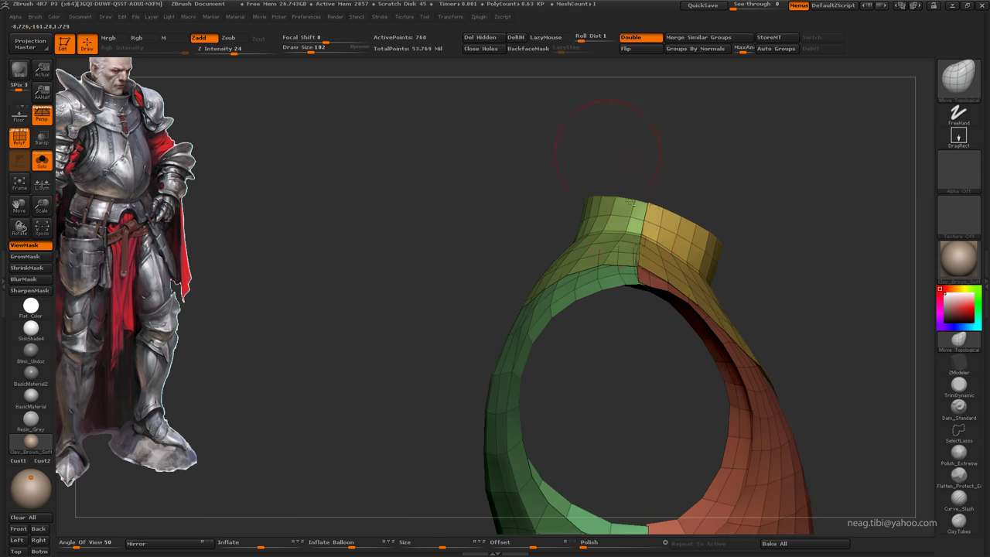
pyautogui.moveTo(530, 132)
pyautogui.mouseDown()
pyautogui.moveTo(580, 262)
pyautogui.moveTo(587, 255)
pyautogui.mouseUp()
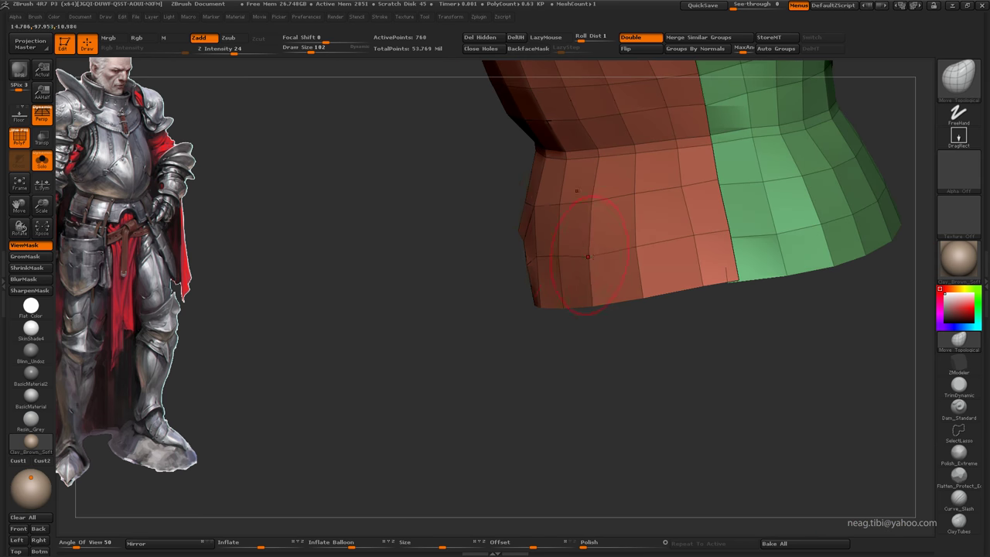
pyautogui.moveTo(701, 288); pyautogui.dragTo(726, 283)
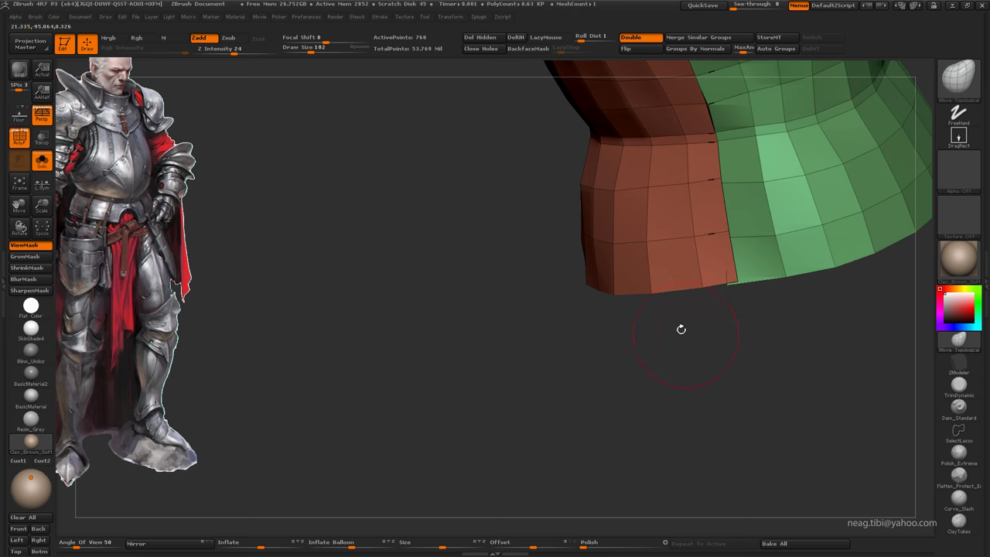
pyautogui.moveTo(681, 329)
pyautogui.mouseDown()
pyautogui.moveTo(636, 230)
pyautogui.moveTo(580, 218)
pyautogui.mouseUp()
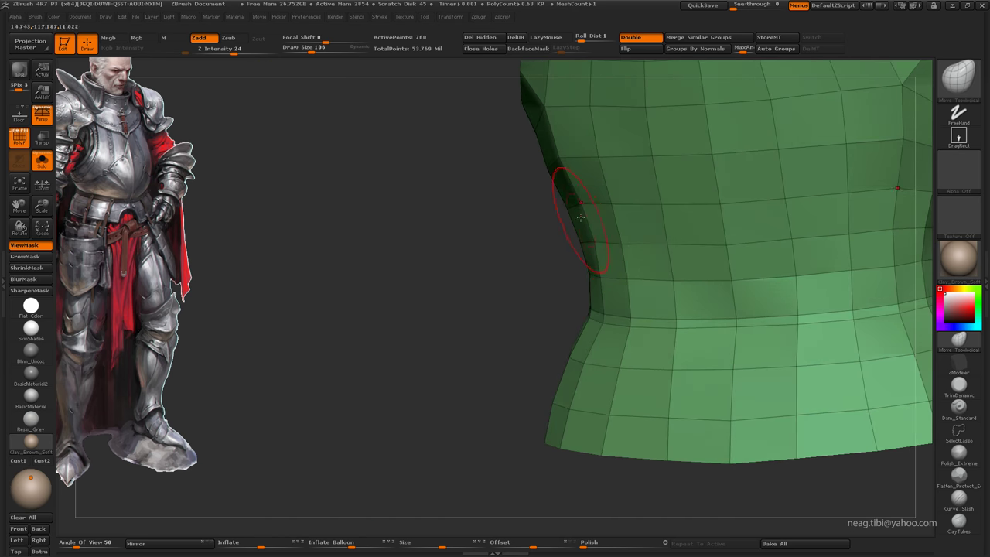
# Step: Even out the vest's green–red side seam with Move Topological, then unhide all armor pieces
pyautogui.press('b')
pyautogui.press('c')
pyautogui.press('l')
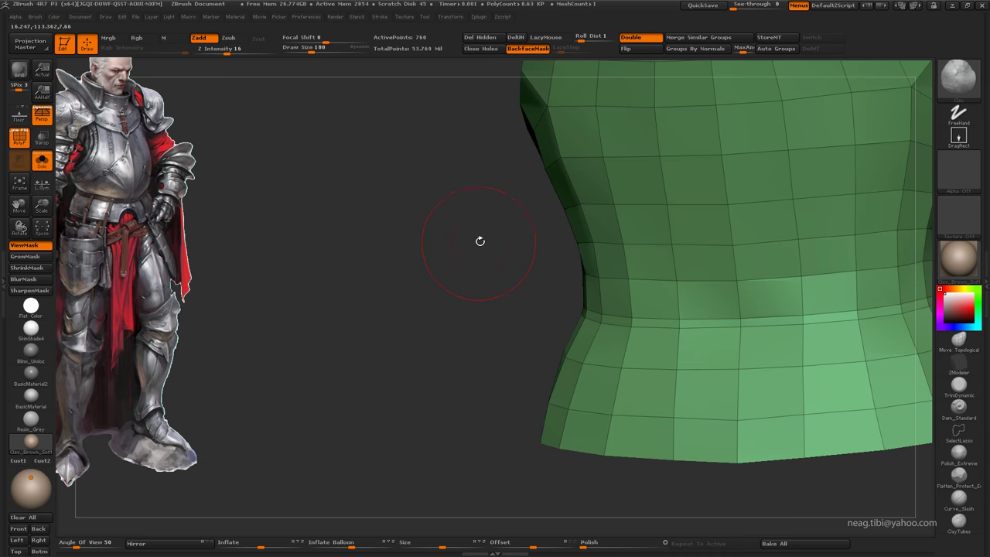
pyautogui.moveTo(479, 239)
pyautogui.mouseDown()
pyautogui.moveTo(605, 282)
pyautogui.moveTo(562, 160)
pyautogui.mouseUp()
pyautogui.press('b')
pyautogui.press('m')
pyautogui.press('t')
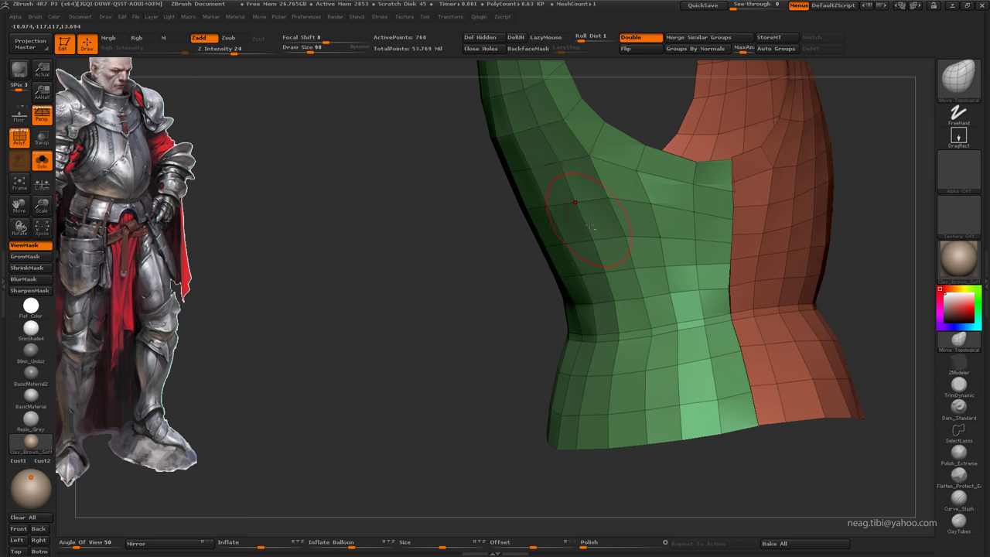
pyautogui.moveTo(589, 225)
pyautogui.mouseDown()
pyautogui.moveTo(686, 332)
pyautogui.moveTo(668, 224)
pyautogui.mouseUp()
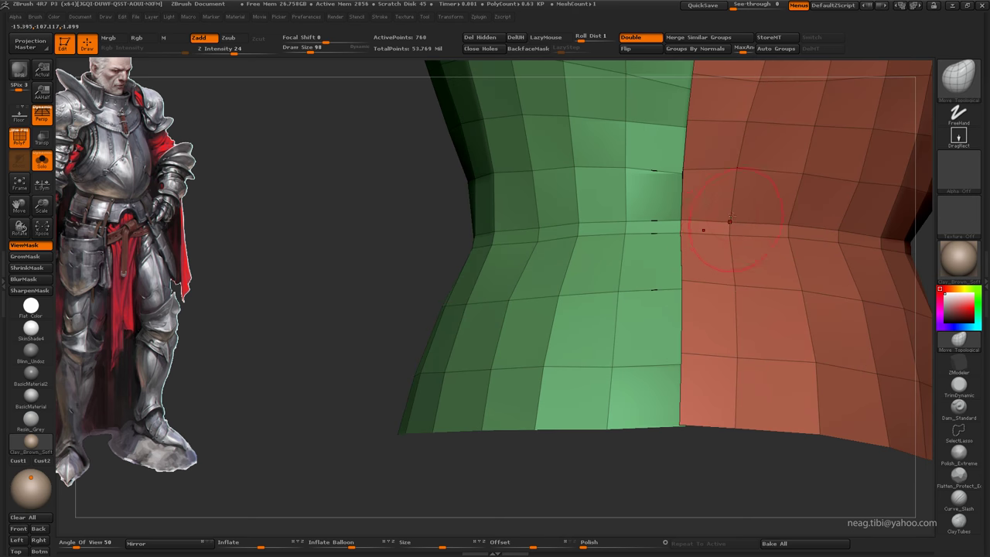
pyautogui.moveTo(595, 237); pyautogui.dragTo(581, 258)
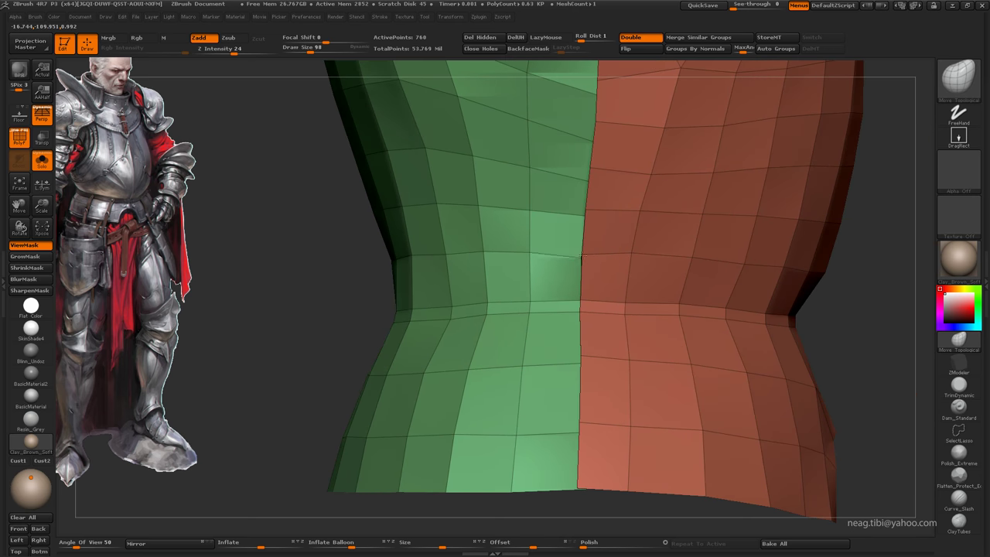
pyautogui.moveTo(579, 205)
pyautogui.keyDown('alt'); pyautogui.mouseDown()
pyautogui.moveTo(579, 132)
pyautogui.moveTo(552, 100)
pyautogui.moveTo(742, 199)
pyautogui.mouseUp(); pyautogui.keyUp('alt')
pyautogui.keyDown('ctrl'); pyautogui.keyDown('shift'); pyautogui.click(743, 199); pyautogui.keyUp('shift'); pyautogui.keyUp('ctrl')
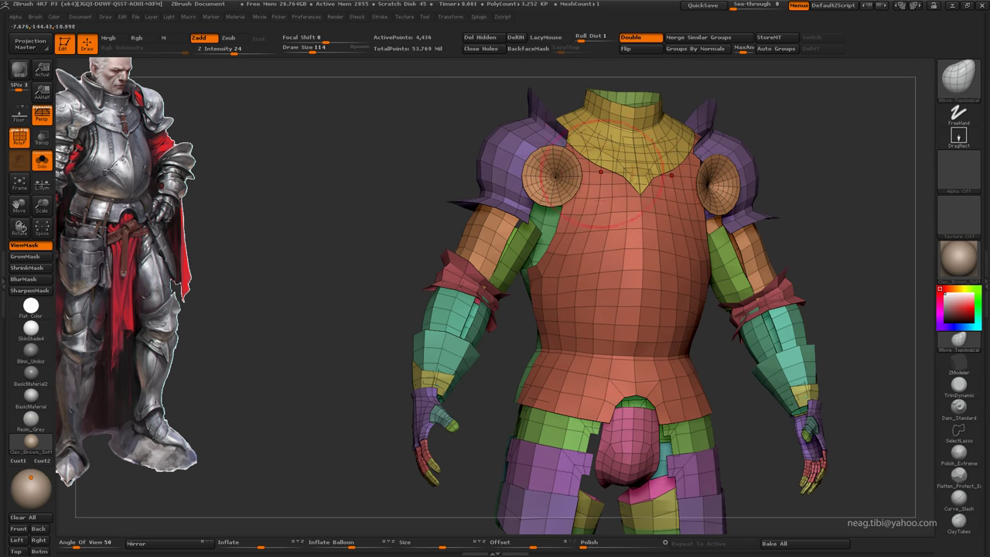
pyautogui.moveTo(601, 172); pyautogui.dragTo(526, 200)
pyautogui.keyDown('ctrl'); pyautogui.keyDown('shift'); pyautogui.click(527, 199); pyautogui.keyUp('shift'); pyautogui.keyUp('ctrl')
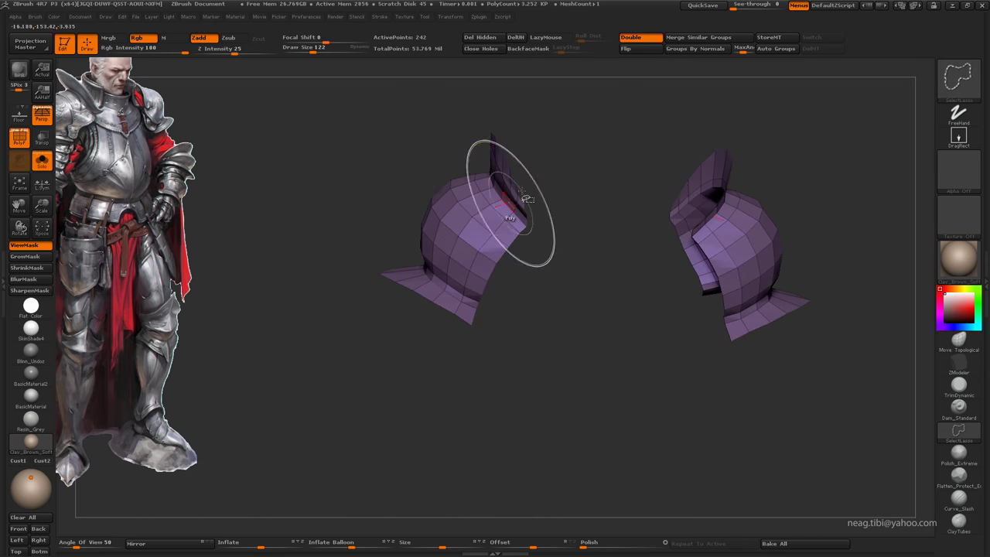
pyautogui.keyDown('ctrl'); pyautogui.keyDown('shift'); pyautogui.click(527, 200); pyautogui.keyUp('shift'); pyautogui.keyUp('ctrl')
pyautogui.keyDown('ctrl'); pyautogui.keyDown('alt'); pyautogui.keyDown('shift'); pyautogui.click(677, 225); pyautogui.keyUp('shift'); pyautogui.keyUp('alt'); pyautogui.keyUp('ctrl')
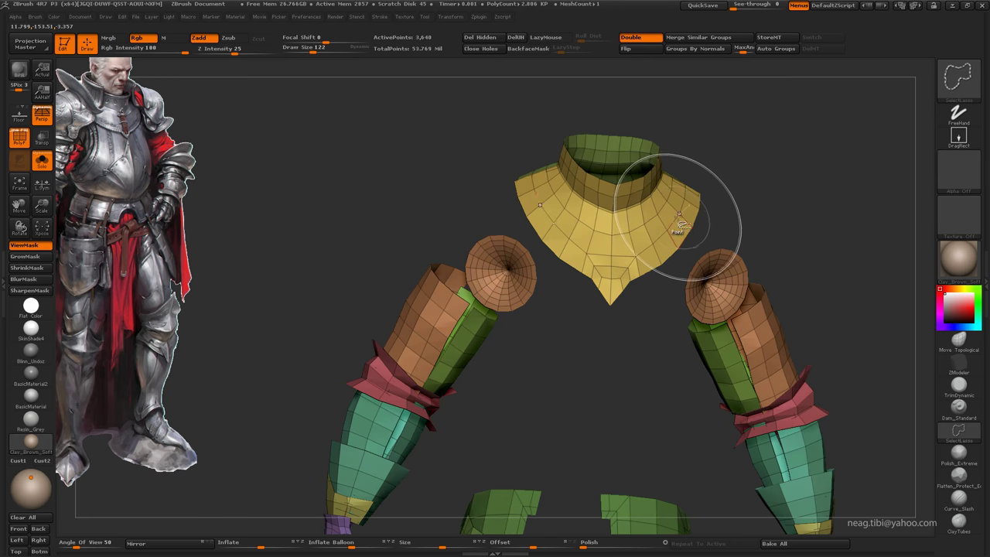
pyautogui.keyDown('ctrl'); pyautogui.keyDown('alt'); pyautogui.keyDown('shift'); pyautogui.click(678, 226); pyautogui.keyUp('shift'); pyautogui.keyUp('alt'); pyautogui.keyUp('ctrl')
pyautogui.keyDown('ctrl'); pyautogui.keyDown('shift'); pyautogui.click(730, 166); pyautogui.keyUp('shift'); pyautogui.keyUp('ctrl')
pyautogui.moveTo(729, 166)
pyautogui.keyDown('alt'); pyautogui.mouseDown()
pyautogui.moveTo(619, 202)
pyautogui.moveTo(632, 283)
pyautogui.mouseUp(); pyautogui.keyUp('alt')
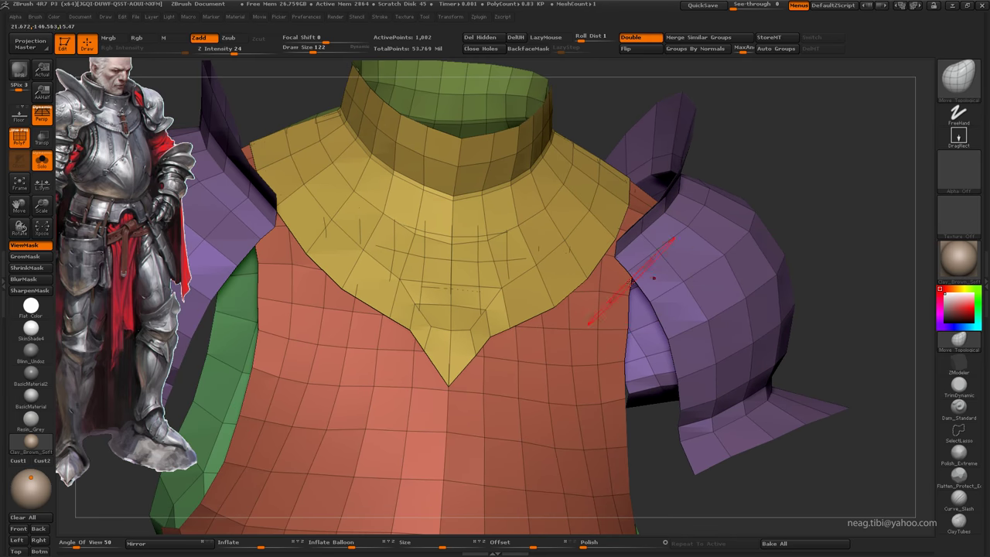
pyautogui.moveTo(562, 263)
pyautogui.mouseDown()
pyautogui.moveTo(479, 304)
pyautogui.moveTo(489, 297)
pyautogui.mouseUp()
pyautogui.press('Tab')
pyautogui.moveTo(762, 187)
pyautogui.mouseDown()
pyautogui.moveTo(747, 160)
pyautogui.moveTo(751, 170)
pyautogui.moveTo(812, 187)
pyautogui.moveTo(821, 180)
pyautogui.mouseUp()
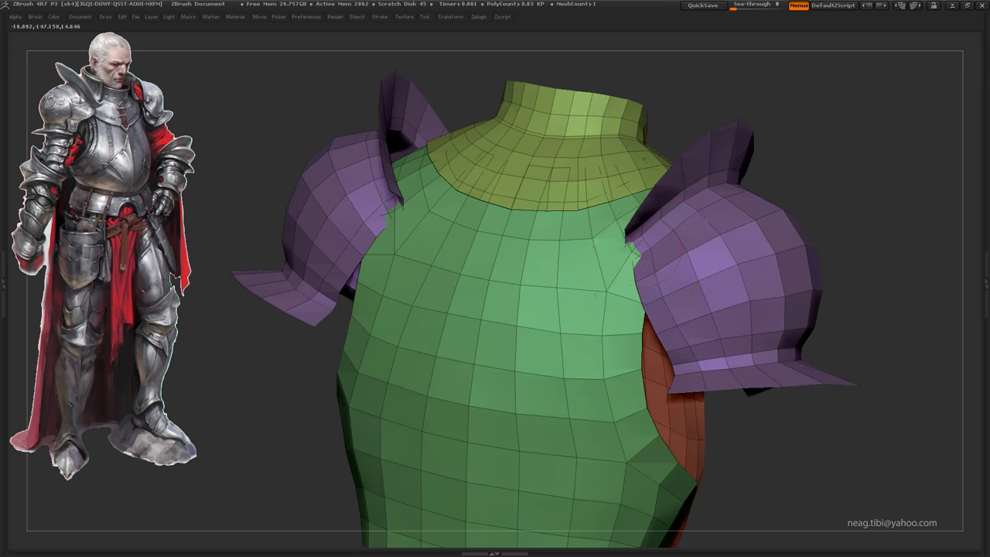
# Step: Orbit around the armor torso and neck opening to inspect the shoulder and collar
pyautogui.moveTo(740, 188)
pyautogui.keyDown('alt'); pyautogui.mouseDown()
pyautogui.moveTo(673, 232)
pyautogui.moveTo(622, 209)
pyautogui.moveTo(535, 246)
pyautogui.mouseUp(); pyautogui.keyUp('alt')
pyautogui.press('space')
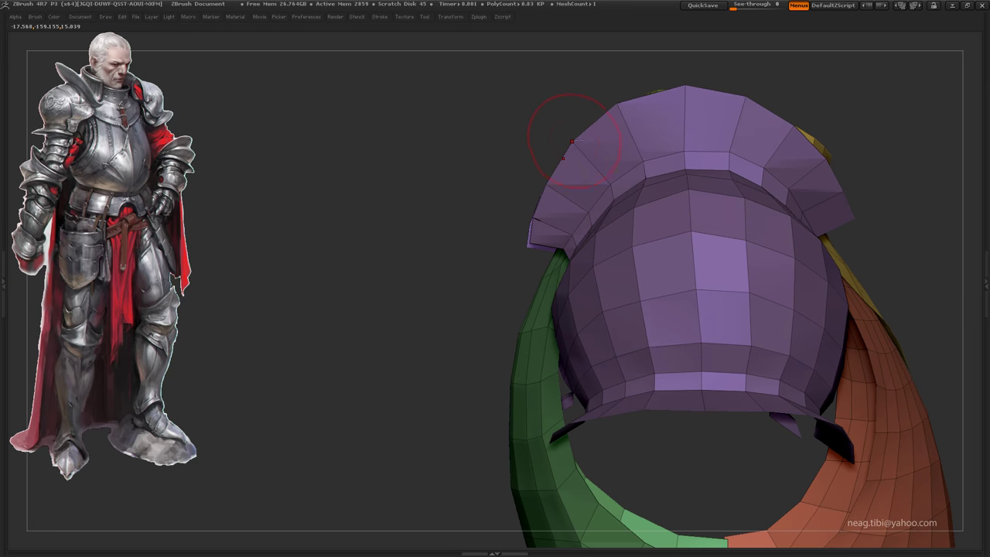
pyautogui.moveTo(571, 141)
pyautogui.mouseDown()
pyautogui.moveTo(409, 203)
pyautogui.moveTo(460, 209)
pyautogui.moveTo(468, 166)
pyautogui.moveTo(508, 132)
pyautogui.moveTo(453, 147)
pyautogui.moveTo(463, 155)
pyautogui.moveTo(449, 151)
pyautogui.mouseUp()
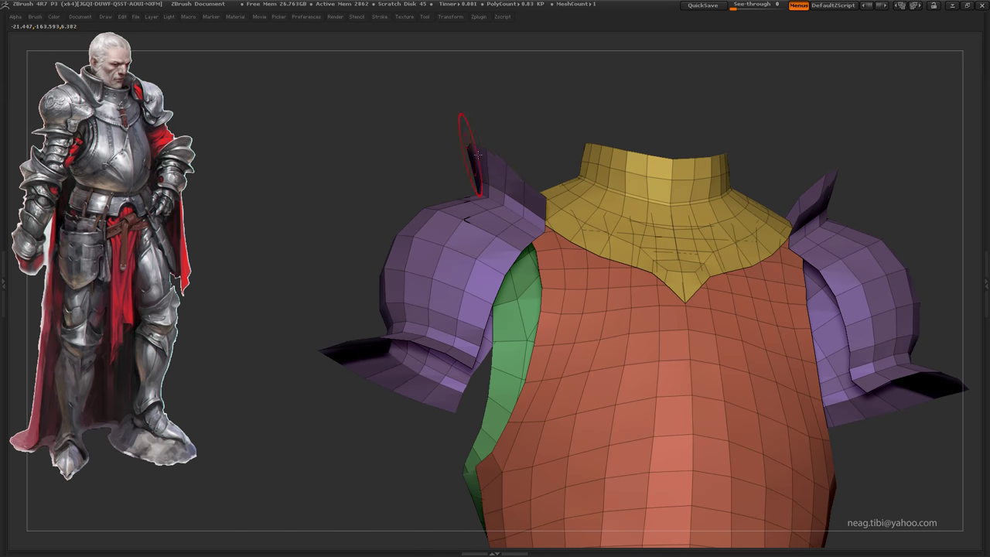
pyautogui.moveTo(507, 114)
pyautogui.mouseDown()
pyautogui.moveTo(420, 221)
pyautogui.moveTo(435, 284)
pyautogui.mouseUp()
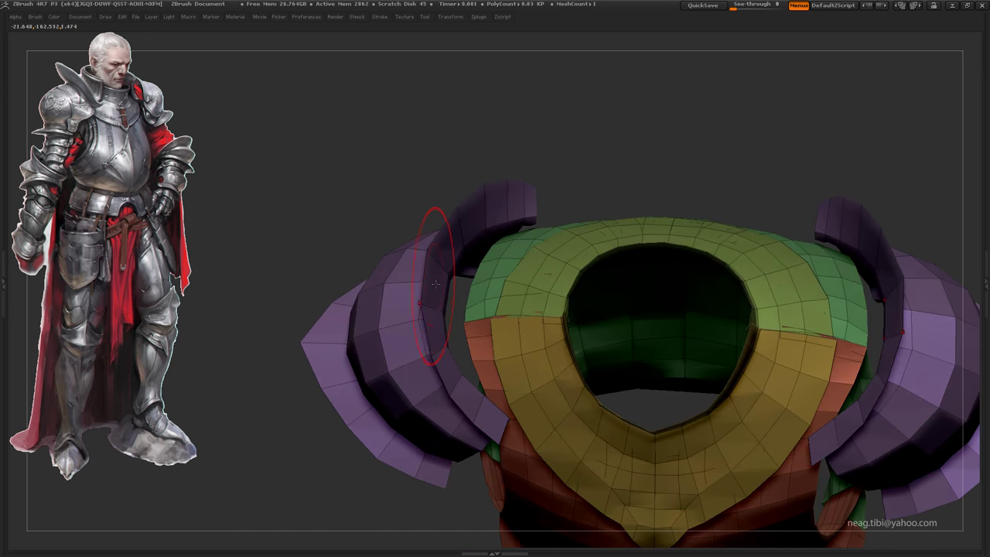
pyautogui.moveTo(422, 304); pyautogui.dragTo(437, 253, button='right')
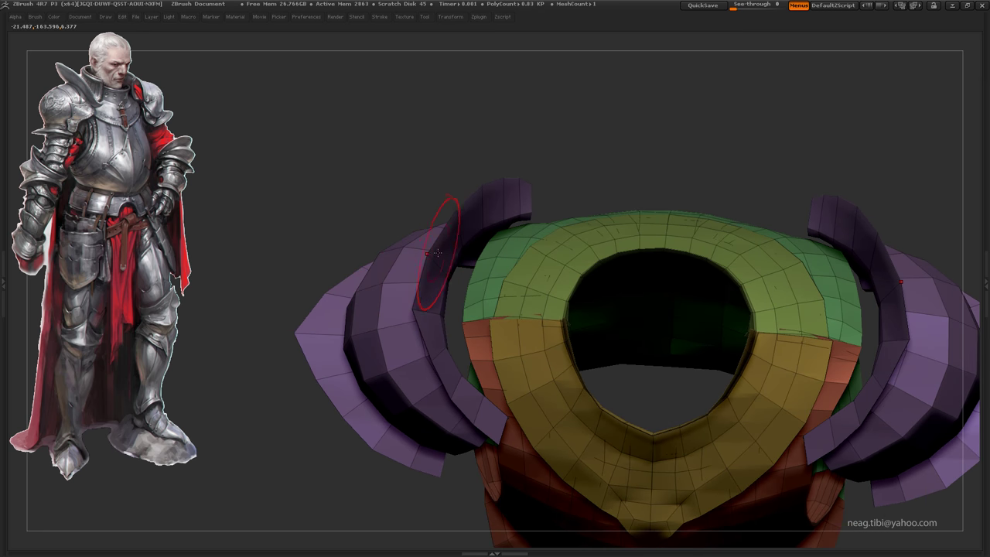
pyautogui.moveTo(418, 257); pyautogui.dragTo(455, 231)
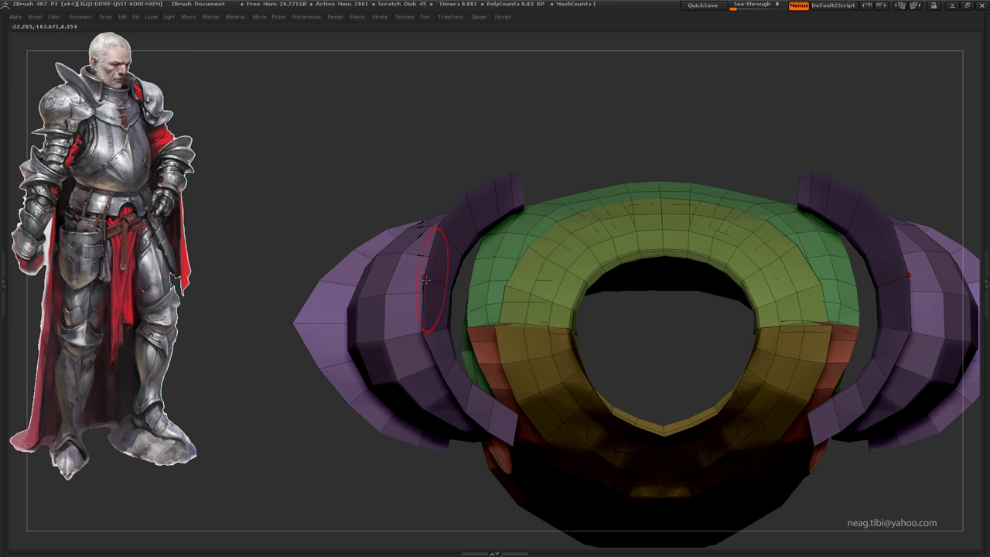
pyautogui.moveTo(400, 345)
pyautogui.keyDown('ctrl'); pyautogui.mouseDown(button='right')
pyautogui.moveTo(456, 205)
pyautogui.moveTo(510, 139)
pyautogui.mouseUp(button='right'); pyautogui.keyUp('ctrl')
pyautogui.press('f')
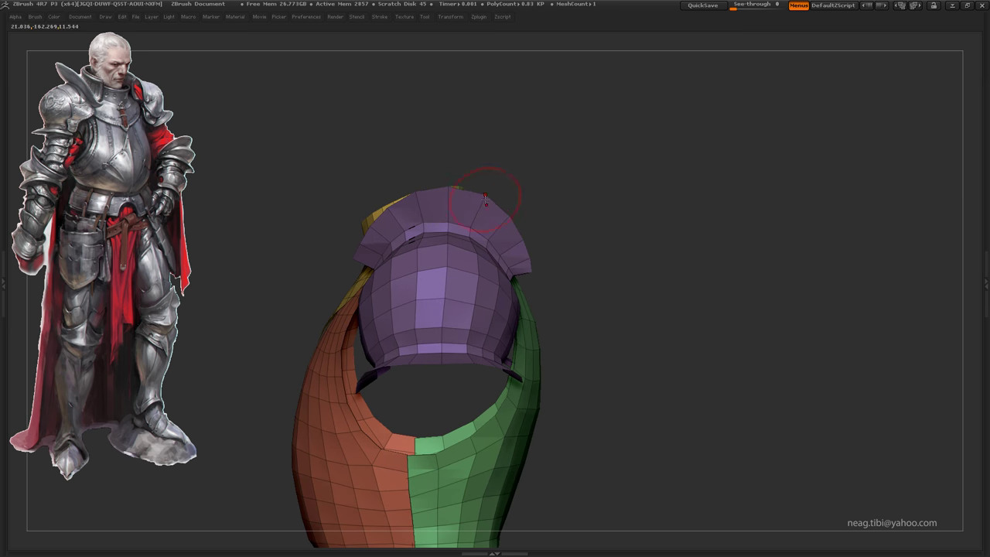
# Step: Inspect the right purple shoulder plate up close from front and three-quarter views
pyautogui.moveTo(505, 220)
pyautogui.mouseDown(button='right')
pyautogui.moveTo(690, 148)
pyautogui.moveTo(866, 147)
pyautogui.mouseUp(button='right')
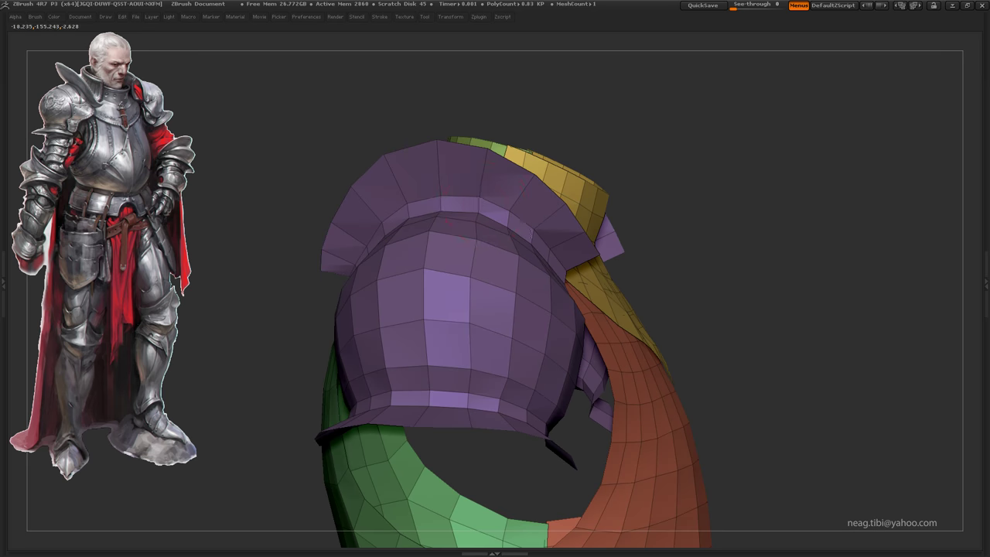
pyautogui.moveTo(485, 208)
pyautogui.mouseDown(button='right')
pyautogui.moveTo(444, 228)
pyautogui.moveTo(451, 285)
pyautogui.moveTo(632, 193)
pyautogui.moveTo(503, 236)
pyautogui.mouseUp(button='right')
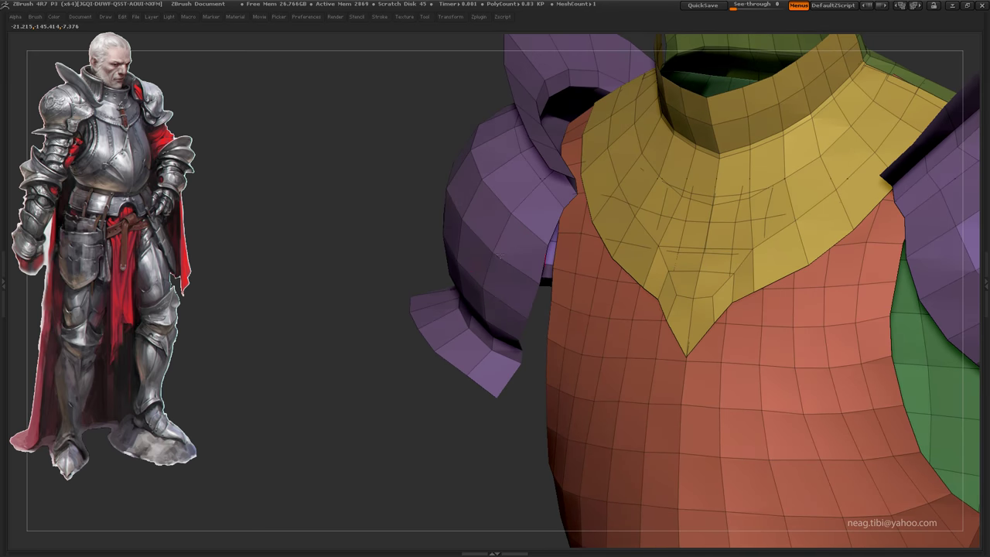
pyautogui.moveTo(503, 253); pyautogui.dragTo(378, 382, button='right')
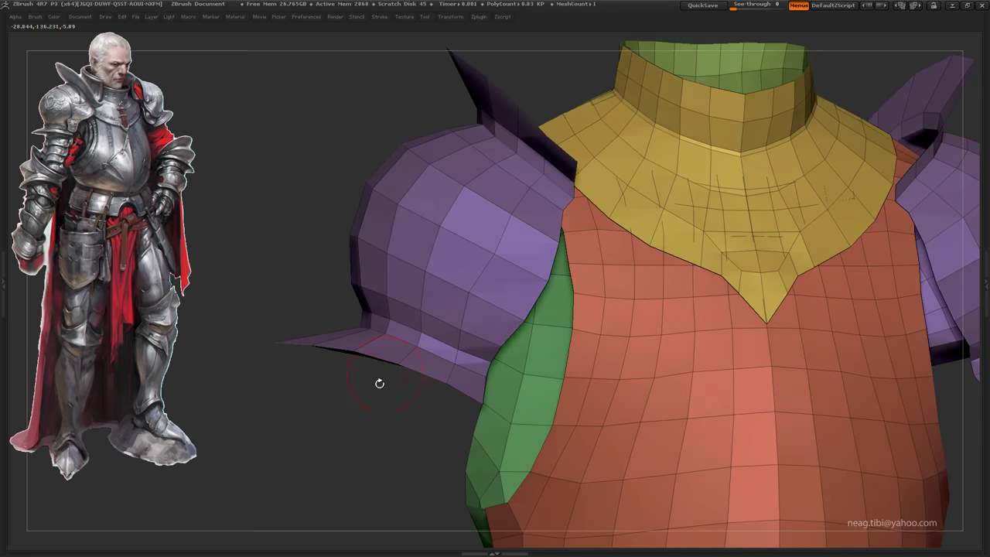
pyautogui.press('f')
pyautogui.moveTo(625, 143)
pyautogui.keyDown('alt'); pyautogui.mouseDown(button='right')
pyautogui.moveTo(583, 319)
pyautogui.moveTo(503, 236)
pyautogui.moveTo(476, 246)
pyautogui.moveTo(507, 193)
pyautogui.moveTo(589, 260)
pyautogui.mouseUp(button='right'); pyautogui.keyUp('alt')
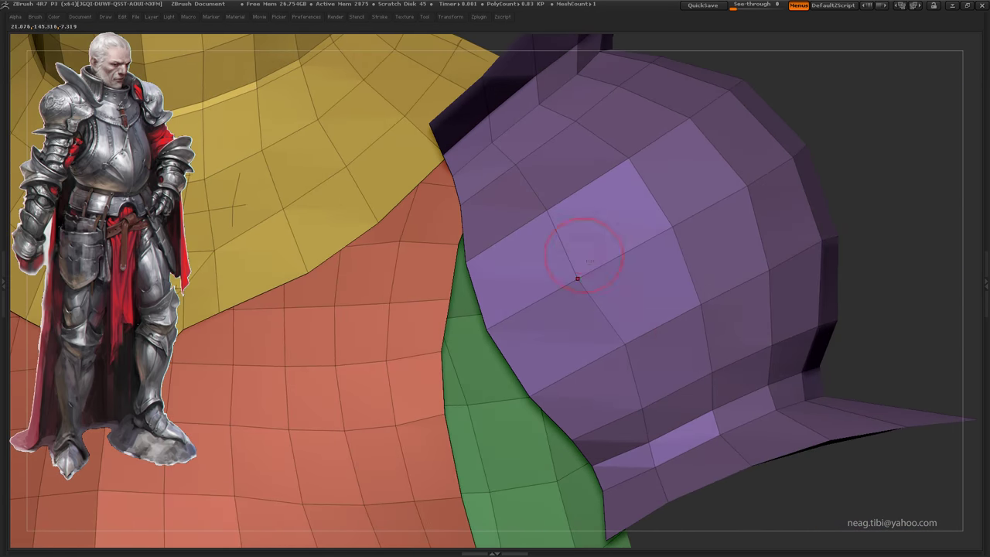
pyautogui.press('f')
pyautogui.moveTo(729, 155); pyautogui.dragTo(641, 217, button='right')
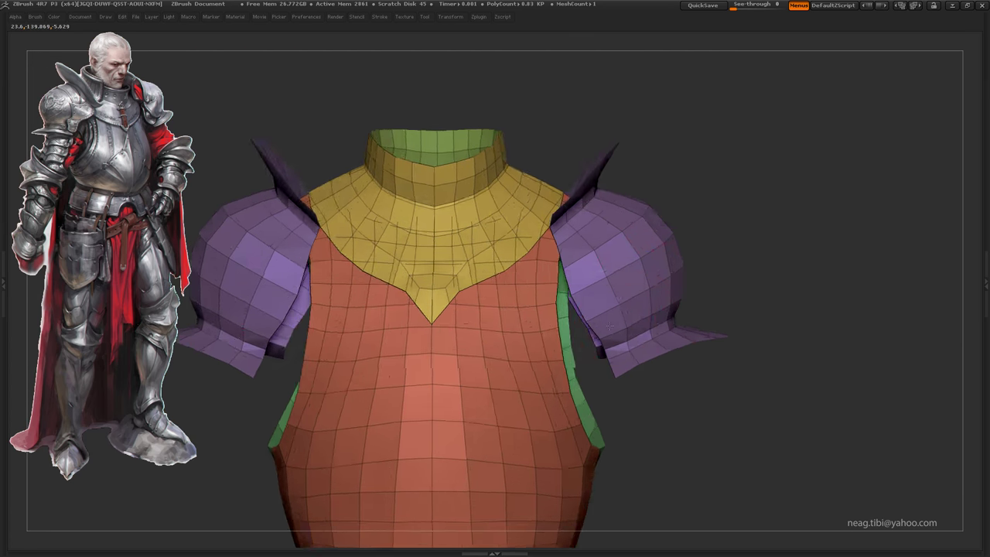
pyautogui.moveTo(625, 285)
pyautogui.mouseDown(button='right')
pyautogui.moveTo(428, 301)
pyautogui.moveTo(530, 343)
pyautogui.moveTo(543, 315)
pyautogui.moveTo(469, 179)
pyautogui.moveTo(488, 263)
pyautogui.mouseUp(button='right')
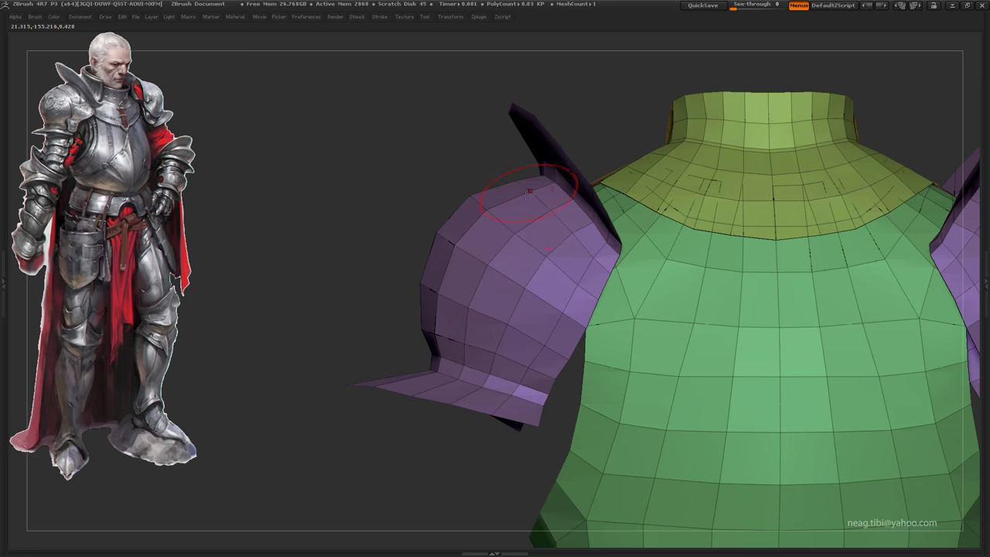
pyautogui.press('f')
# Step: Orbit to a side view of the purple shoulder plate, ready for a Transpose line across it
pyautogui.moveTo(446, 162)
pyautogui.keyDown('alt'); pyautogui.mouseDown(button='right')
pyautogui.moveTo(453, 261)
pyautogui.moveTo(564, 232)
pyautogui.moveTo(676, 145)
pyautogui.moveTo(630, 287)
pyautogui.moveTo(572, 261)
pyautogui.mouseUp(button='right'); pyautogui.keyUp('alt')
pyautogui.moveTo(511, 256); pyautogui.dragTo(512, 144, button='right')
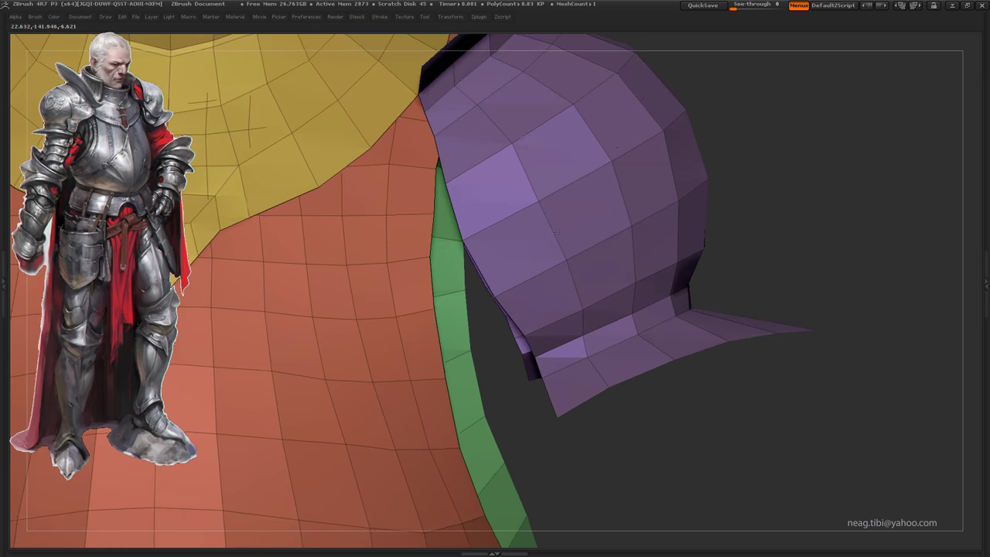
pyautogui.press('f')
pyautogui.moveTo(563, 101)
pyautogui.mouseDown(button='right')
pyautogui.moveTo(515, 259)
pyautogui.moveTo(464, 260)
pyautogui.moveTo(521, 220)
pyautogui.moveTo(545, 232)
pyautogui.moveTo(576, 283)
pyautogui.mouseUp(button='right')
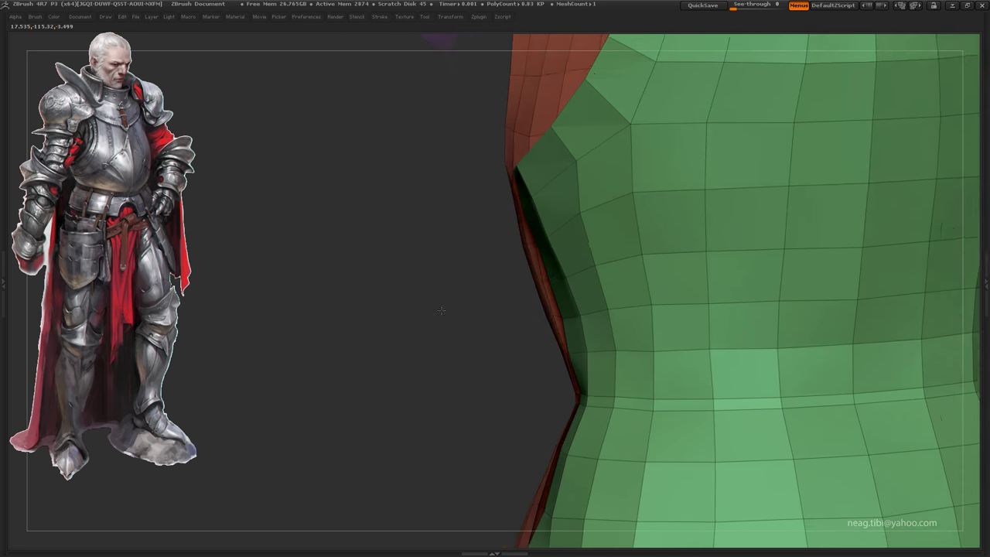
pyautogui.moveTo(590, 321)
pyautogui.mouseDown(button='right')
pyautogui.moveTo(548, 209)
pyautogui.moveTo(495, 217)
pyautogui.moveTo(485, 194)
pyautogui.moveTo(433, 310)
pyautogui.moveTo(457, 129)
pyautogui.mouseUp(button='right')
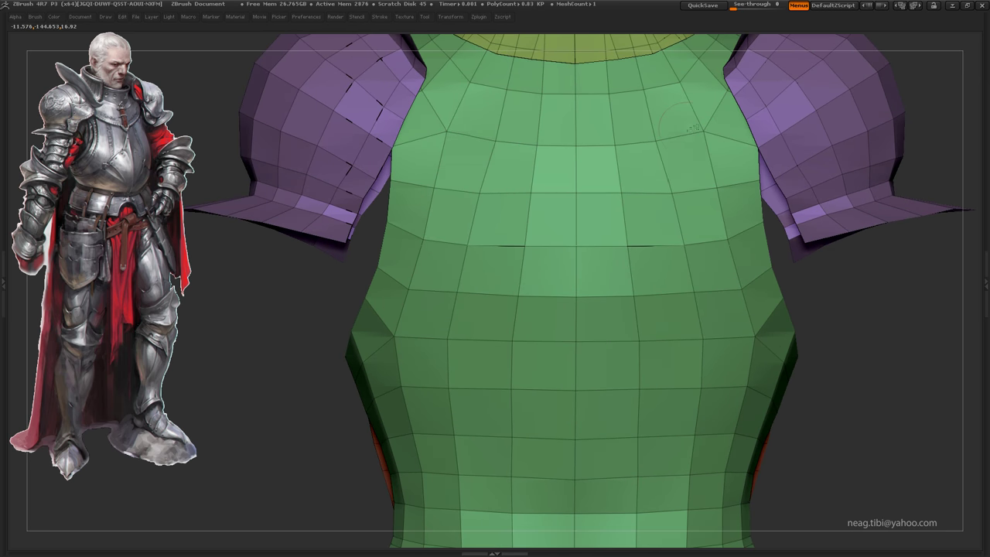
pyautogui.moveTo(656, 143)
pyautogui.mouseDown(button='right')
pyautogui.moveTo(572, 185)
pyautogui.moveTo(549, 304)
pyautogui.moveTo(506, 376)
pyautogui.moveTo(310, 188)
pyautogui.moveTo(342, 146)
pyautogui.moveTo(592, 212)
pyautogui.moveTo(714, 190)
pyautogui.moveTo(662, 344)
pyautogui.moveTo(613, 383)
pyautogui.mouseUp(button='right')
pyautogui.press('space')
pyautogui.moveTo(640, 338)
pyautogui.mouseDown(button='right')
pyautogui.moveTo(773, 294)
pyautogui.moveTo(832, 260)
pyautogui.moveTo(531, 276)
pyautogui.mouseUp(button='right')
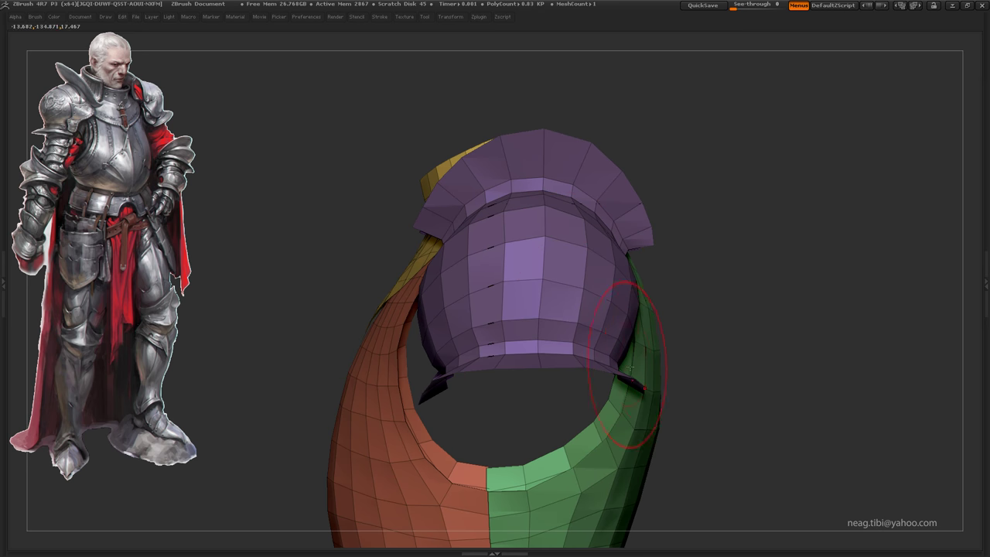
# Step: Stretch the shoulder plate along a Transpose line, then turn off Polyframe to check shading
pyautogui.press('e')
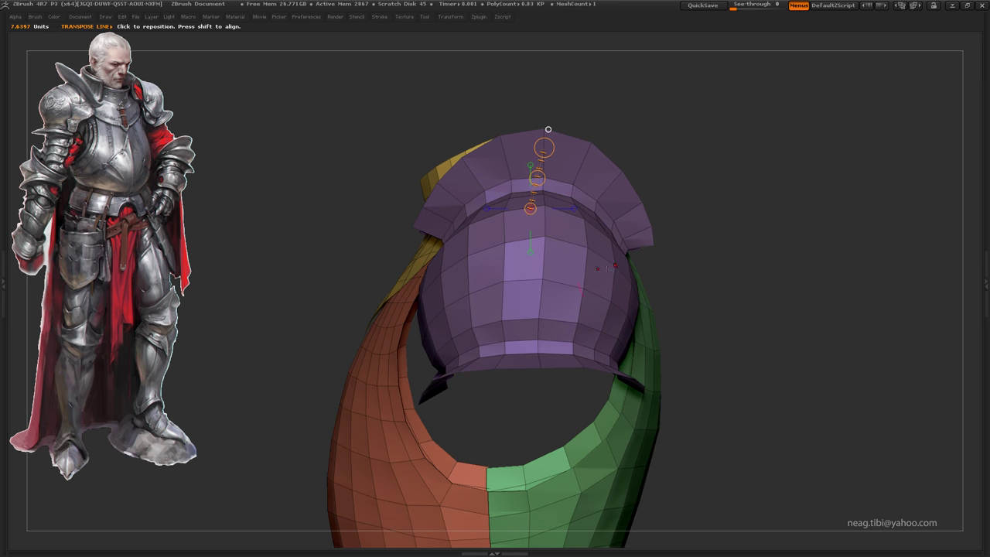
pyautogui.moveTo(589, 250); pyautogui.dragTo(662, 236)
pyautogui.hotkey('shift', 'f')
pyautogui.press('q')
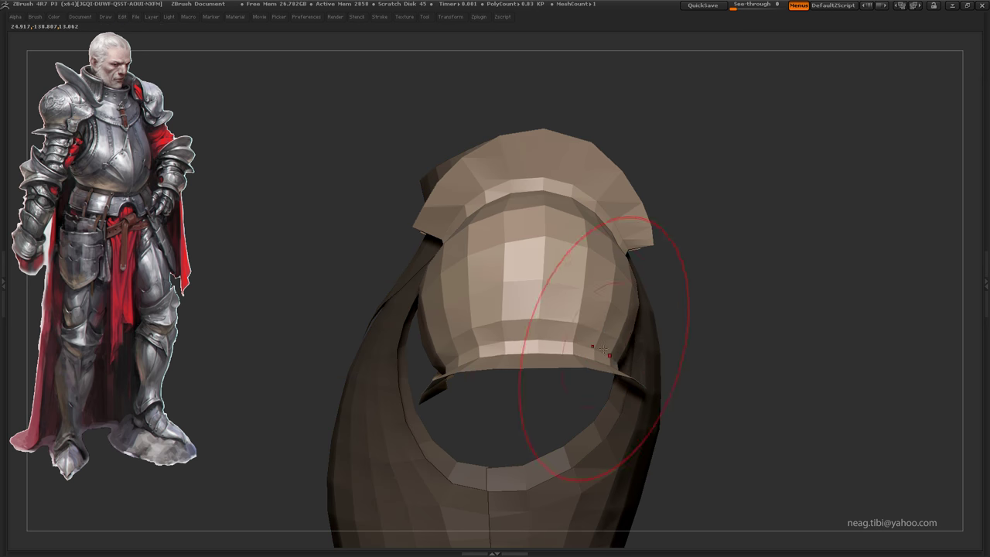
pyautogui.keyDown('alt'); pyautogui.moveTo(576, 343); pyautogui.dragTo(525, 376, button='right'); pyautogui.keyUp('alt')
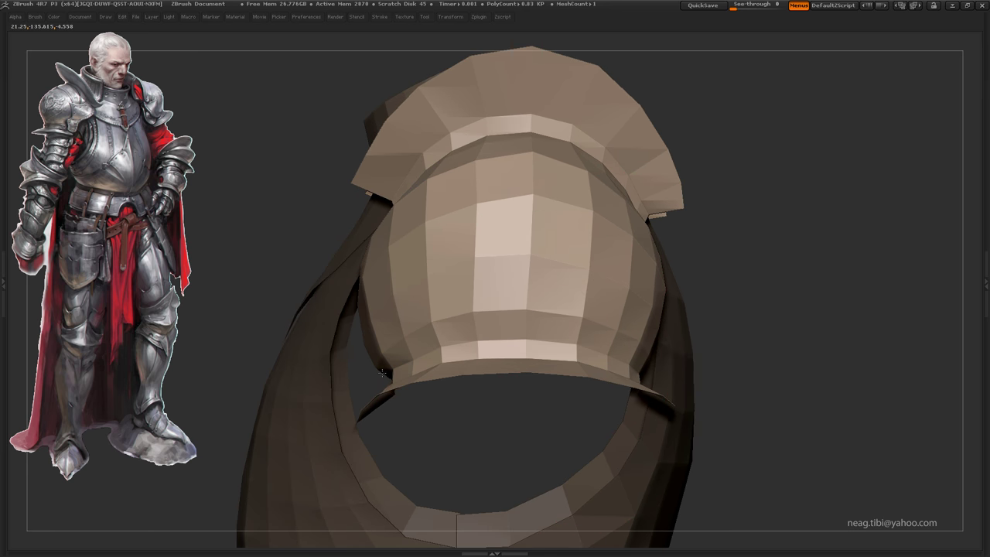
pyautogui.keyDown('alt'); pyautogui.moveTo(382, 373); pyautogui.dragTo(405, 310, button='right'); pyautogui.keyUp('alt')
# Step: Frame the whole armor from the front and turn Polyframe back on to show polygroups
pyautogui.moveTo(424, 164)
pyautogui.mouseDown()
pyautogui.moveTo(464, 185)
pyautogui.moveTo(526, 193)
pyautogui.moveTo(696, 183)
pyautogui.moveTo(564, 267)
pyautogui.mouseUp()
pyautogui.press('f')
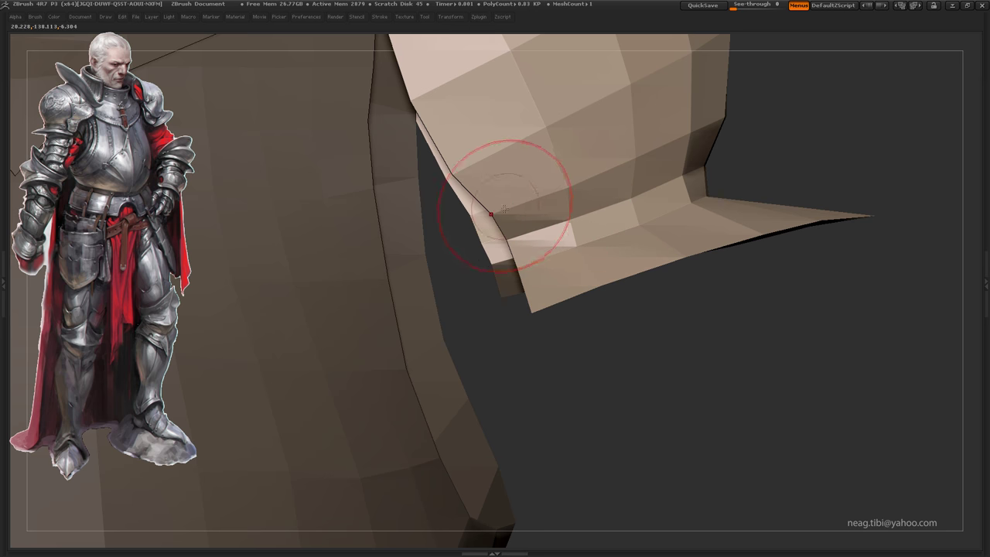
pyautogui.press('f')
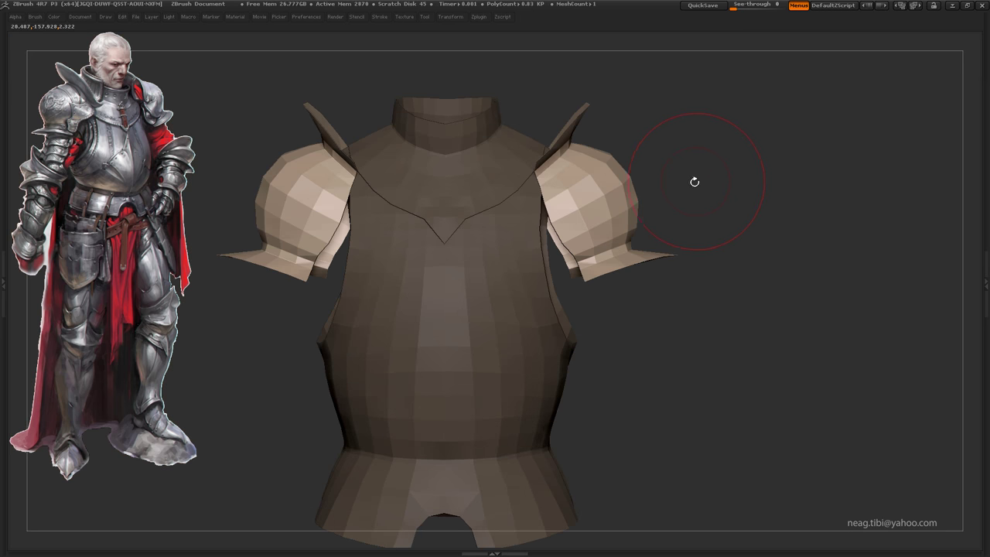
pyautogui.moveTo(588, 98); pyautogui.dragTo(648, 178)
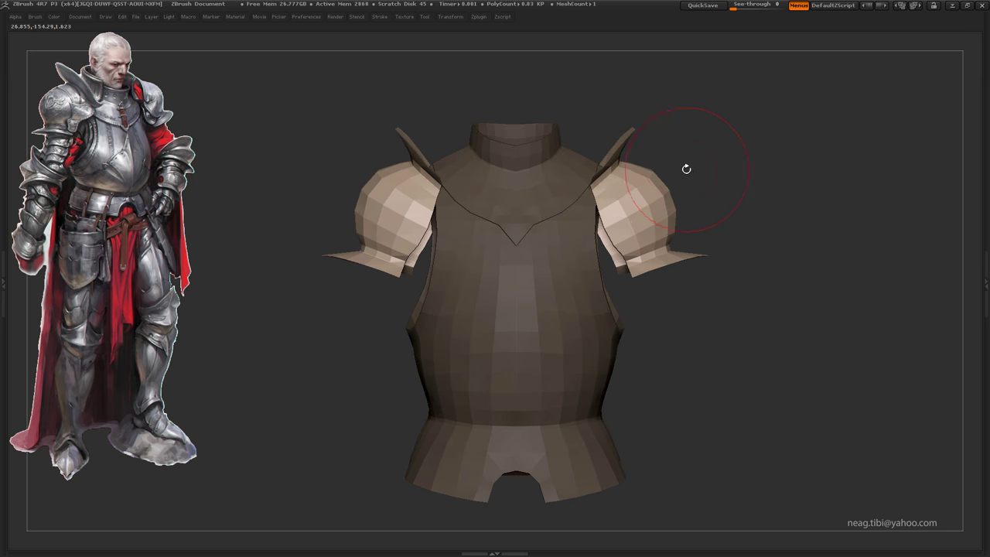
pyautogui.hotkey('shift', 'f')
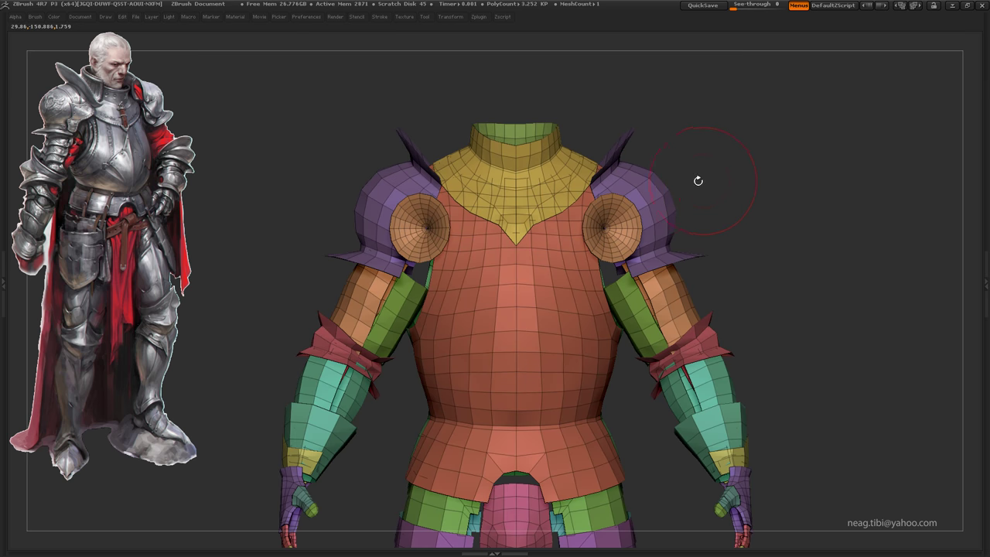
# Step: Hide the round shoulder discs, then bring the cone discs back on both shoulders
pyautogui.moveTo(560, 244); pyautogui.dragTo(666, 222)
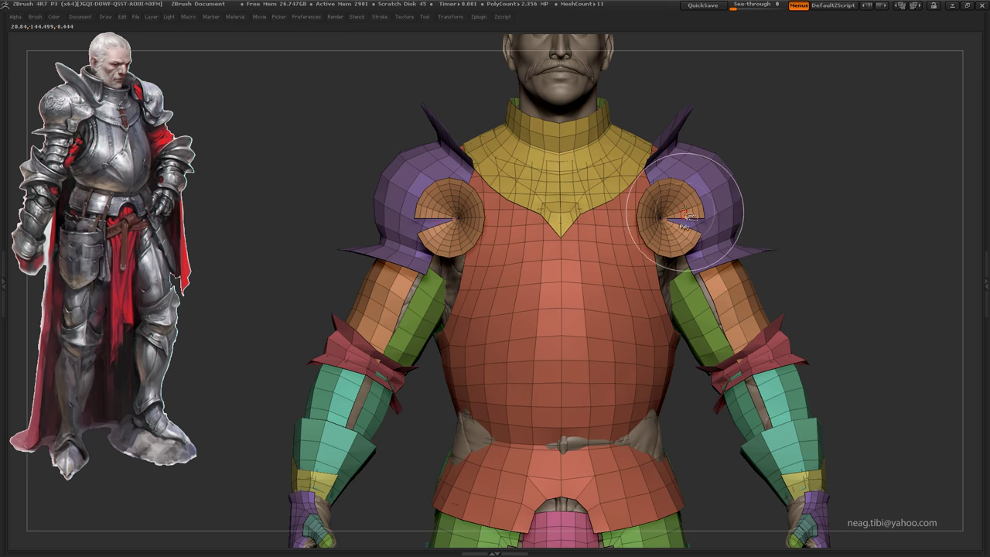
pyautogui.keyDown('ctrl'); pyautogui.keyDown('shift'); pyautogui.click(718, 210); pyautogui.keyUp('shift'); pyautogui.keyUp('ctrl')
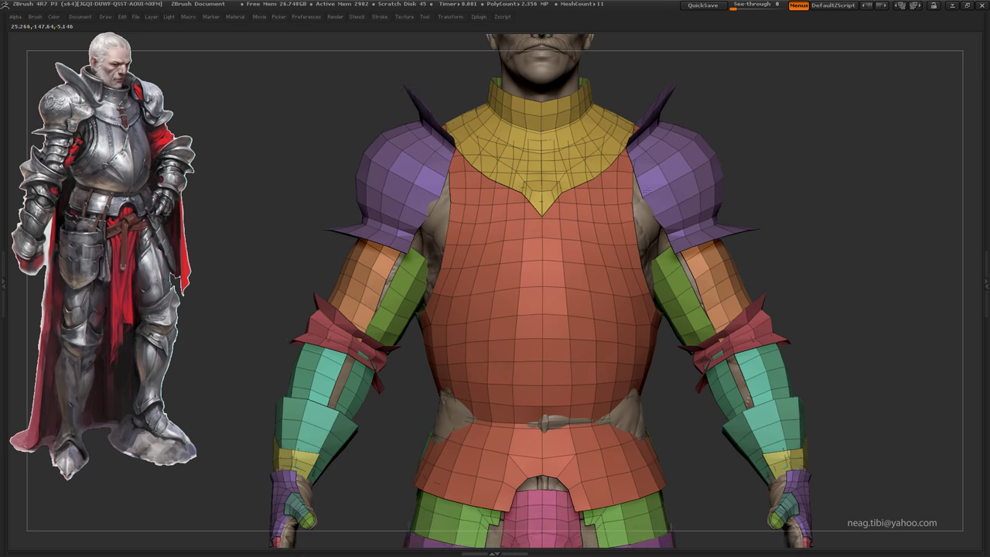
pyautogui.moveTo(704, 174)
pyautogui.keyDown('alt'); pyautogui.mouseDown()
pyautogui.moveTo(650, 200)
pyautogui.moveTo(788, 126)
pyautogui.mouseUp(); pyautogui.keyUp('alt')
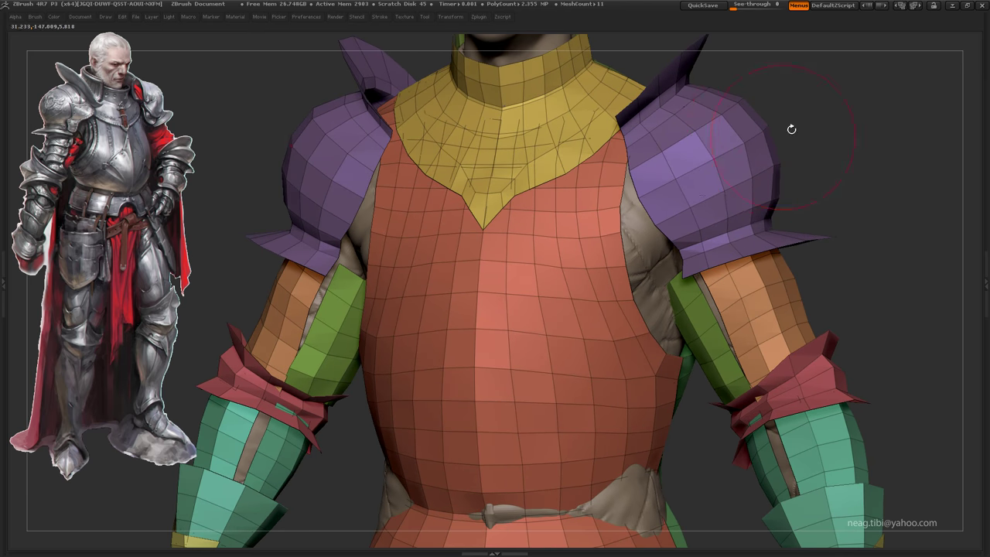
pyautogui.moveTo(702, 183)
pyautogui.keyDown('alt'); pyautogui.mouseDown()
pyautogui.moveTo(654, 226)
pyautogui.moveTo(639, 200)
pyautogui.moveTo(697, 164)
pyautogui.moveTo(685, 182)
pyautogui.mouseUp(); pyautogui.keyUp('alt')
pyautogui.press('f')
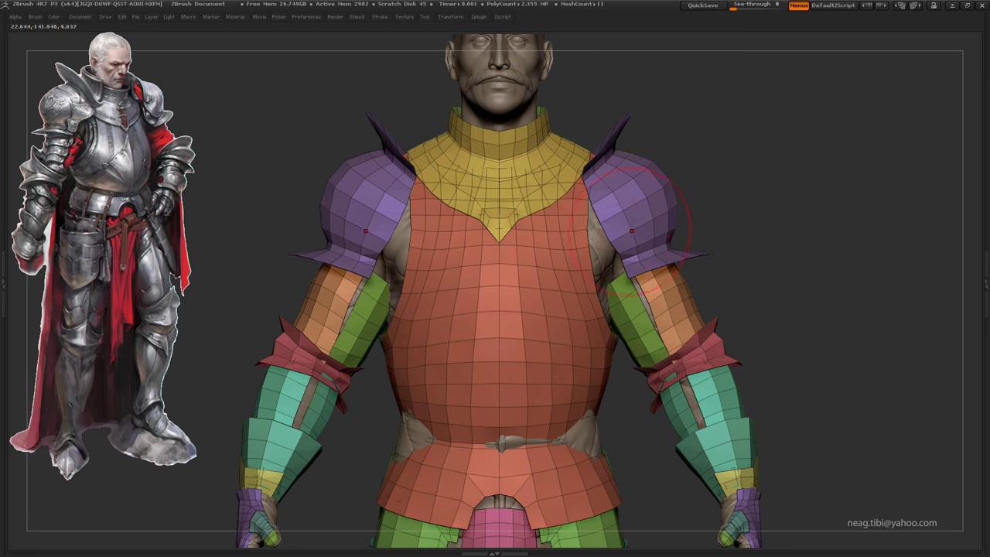
pyautogui.moveTo(606, 228); pyautogui.dragTo(642, 229)
pyautogui.keyDown('alt'); pyautogui.moveTo(742, 150); pyautogui.dragTo(661, 233); pyautogui.keyUp('alt')
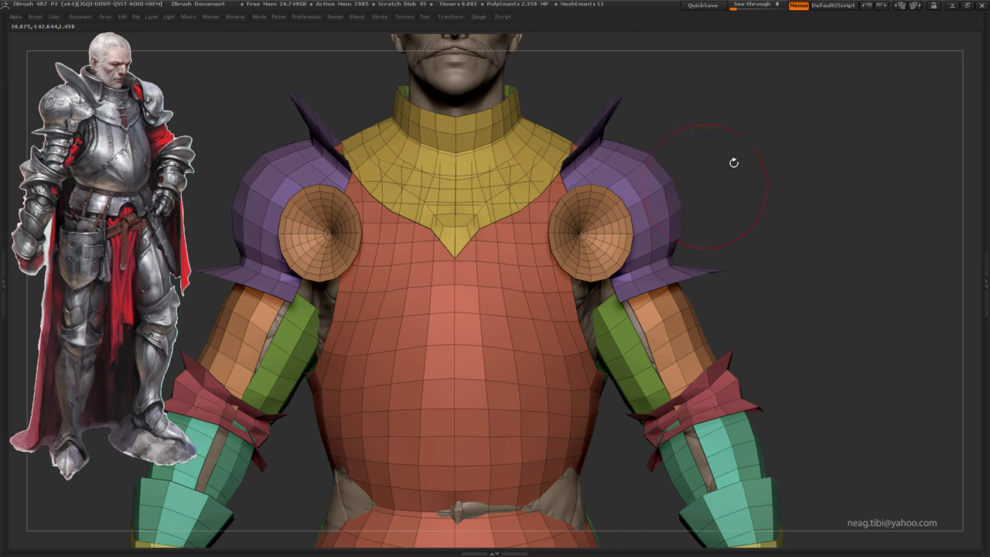
# Step: Duplicate the armor subtool and turn on Solo mode to hide the head
pyautogui.press('Tab')
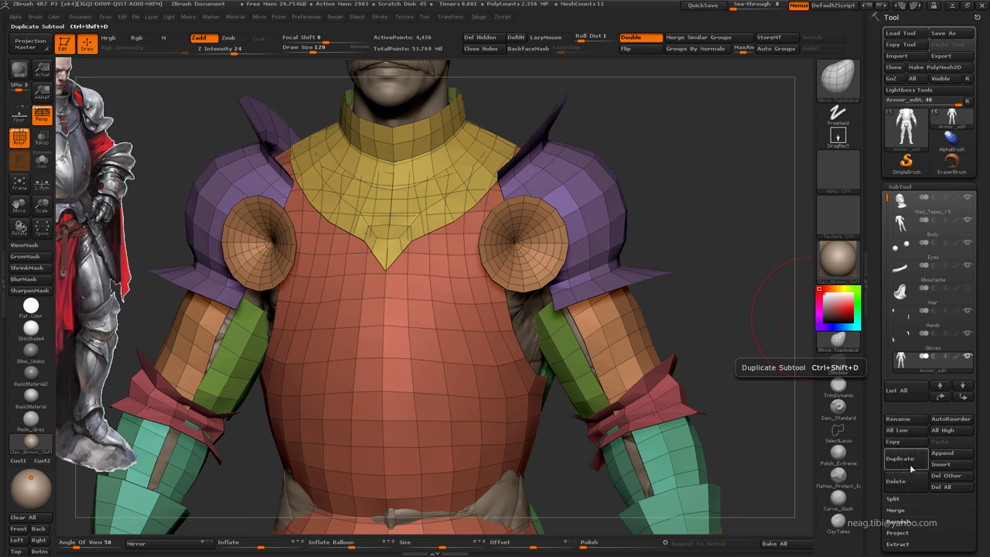
pyautogui.click(910, 462)
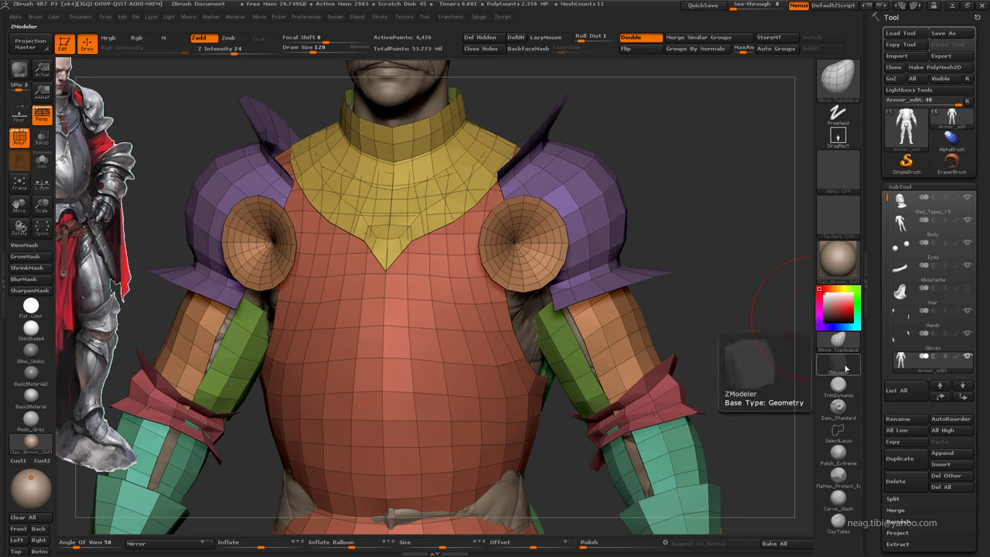
pyautogui.hotkey('ctrl', 'shift', 's')
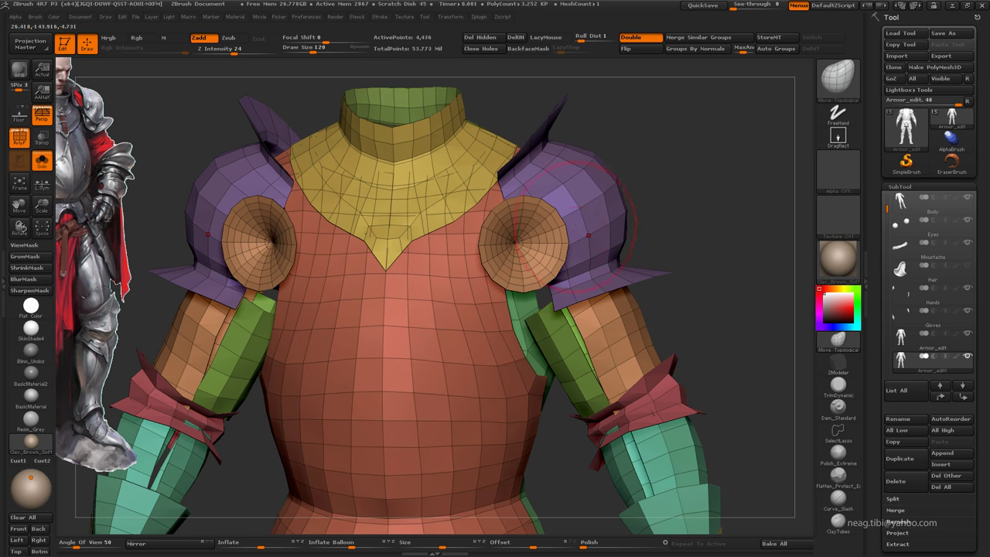
# Step: Auto Group the pads and isolate the purple inner shoulder pieces, then show all again
pyautogui.keyDown('ctrl'); pyautogui.keyDown('shift'); pyautogui.click(574, 212); pyautogui.keyUp('shift'); pyautogui.keyUp('ctrl')
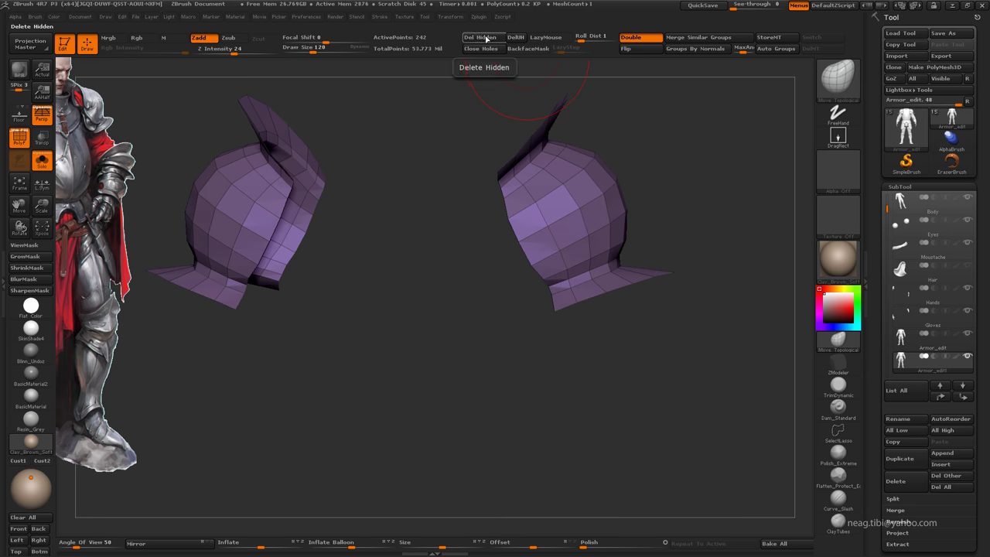
pyautogui.moveTo(636, 150)
pyautogui.mouseDown()
pyautogui.moveTo(596, 215)
pyautogui.moveTo(542, 187)
pyautogui.mouseUp()
pyautogui.click(773, 48)
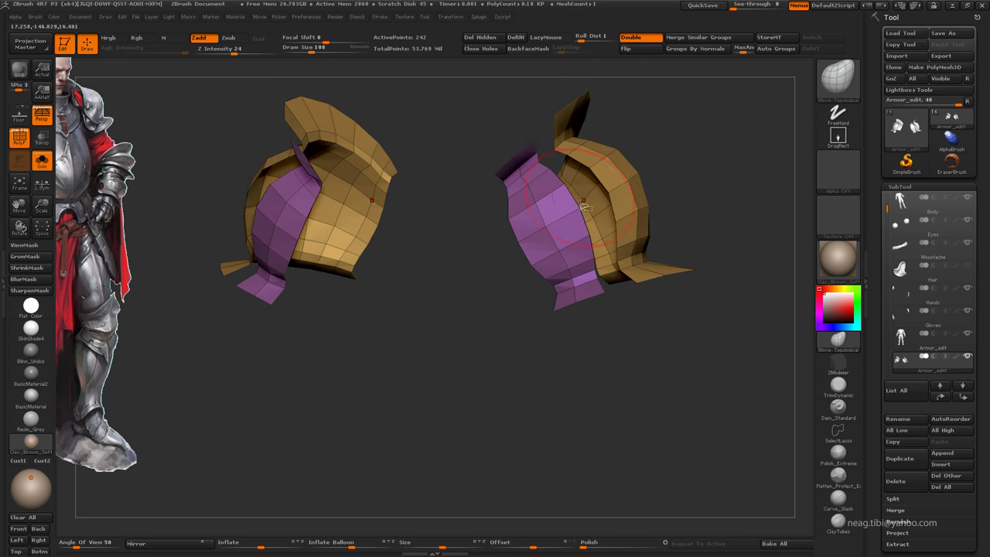
pyautogui.keyDown('ctrl'); pyautogui.keyDown('shift'); pyautogui.click(550, 200); pyautogui.keyUp('shift'); pyautogui.keyUp('ctrl')
pyautogui.moveTo(595, 144); pyautogui.dragTo(644, 159)
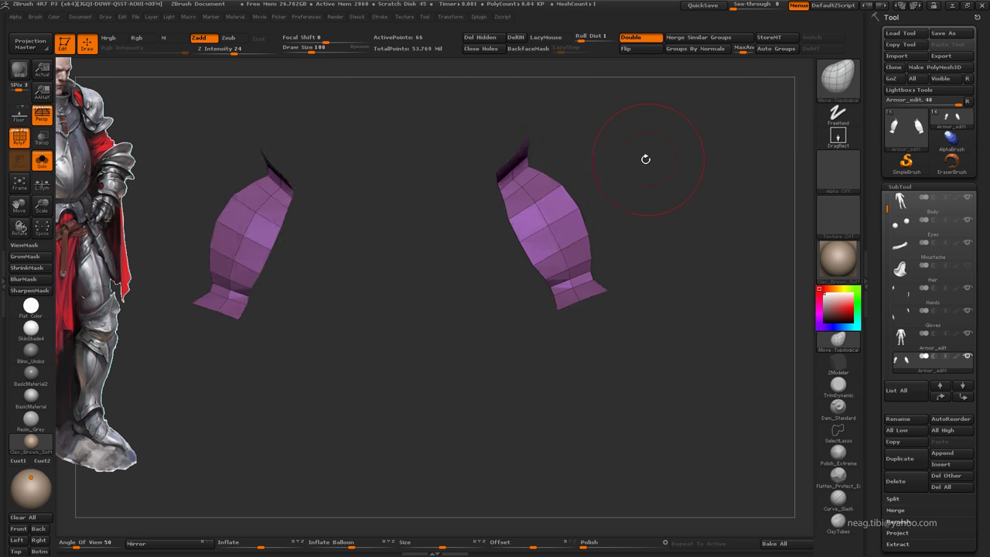
pyautogui.keyDown('ctrl'); pyautogui.keyDown('shift'); pyautogui.click(645, 159); pyautogui.keyUp('shift'); pyautogui.keyUp('ctrl')
# Step: Hide the round cone pieces on Armor_edit and switch to the Armor_edit1 shoulder pieces
pyautogui.keyDown('alt'); pyautogui.click(668, 298); pyautogui.keyUp('alt')
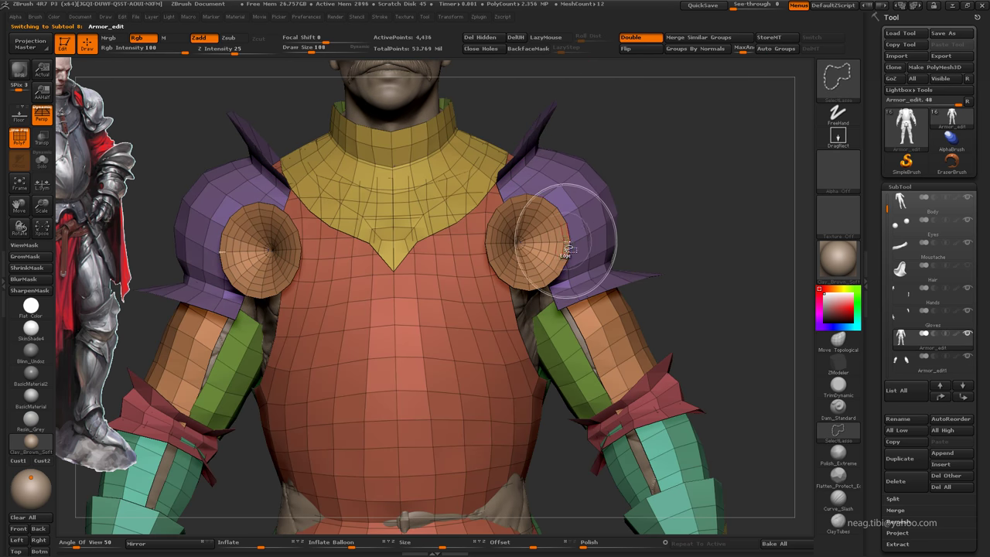
pyautogui.keyDown('ctrl'); pyautogui.keyDown('shift'); pyautogui.click(534, 232); pyautogui.keyUp('shift'); pyautogui.keyUp('ctrl')
pyautogui.keyDown('ctrl'); pyautogui.keyDown('shift'); pyautogui.click(665, 189); pyautogui.keyUp('shift'); pyautogui.keyUp('ctrl')
pyautogui.click(901, 357)
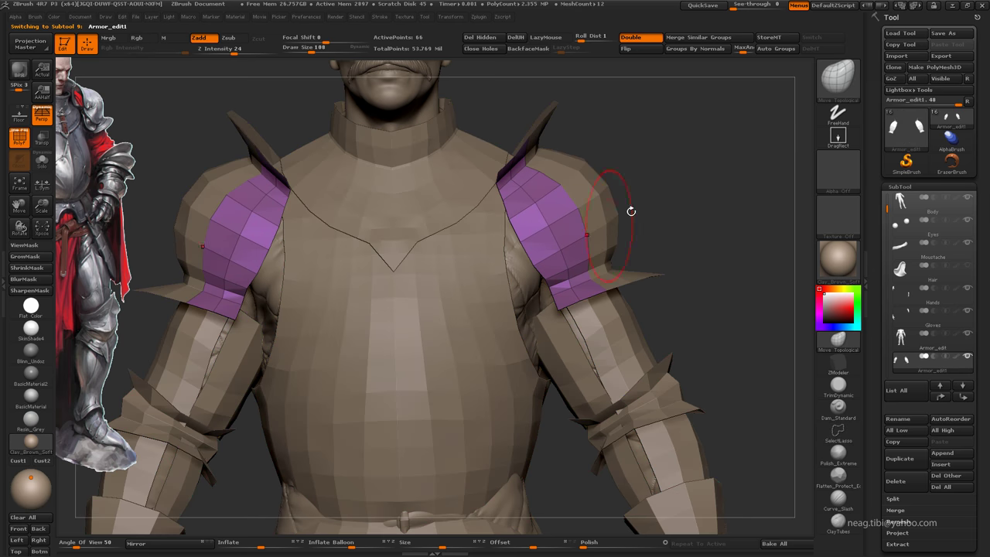
pyautogui.moveTo(676, 152); pyautogui.dragTo(546, 189)
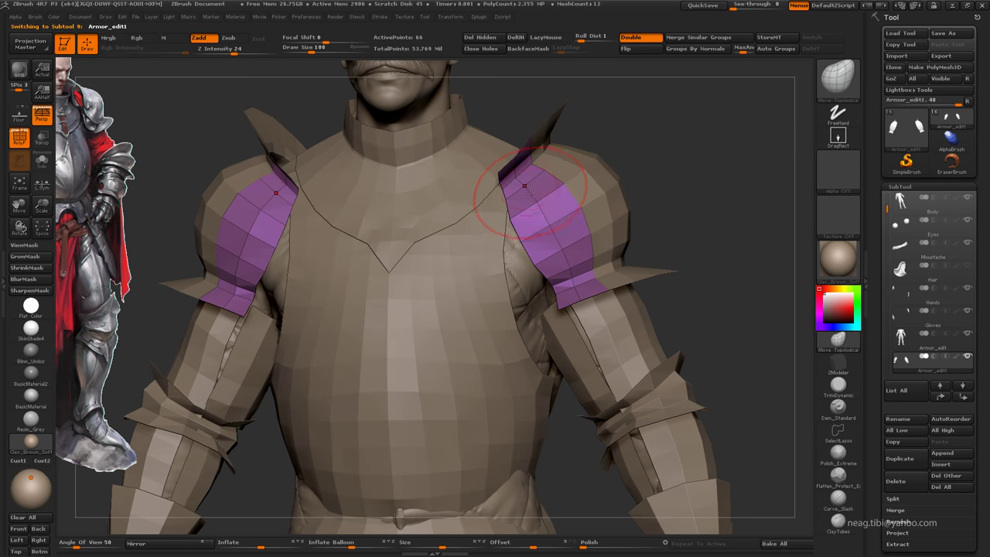
# Step: Apply Groups By Normals and Merge Similar Groups, then lasso-hide and delete the top faces
pyautogui.click(695, 48)
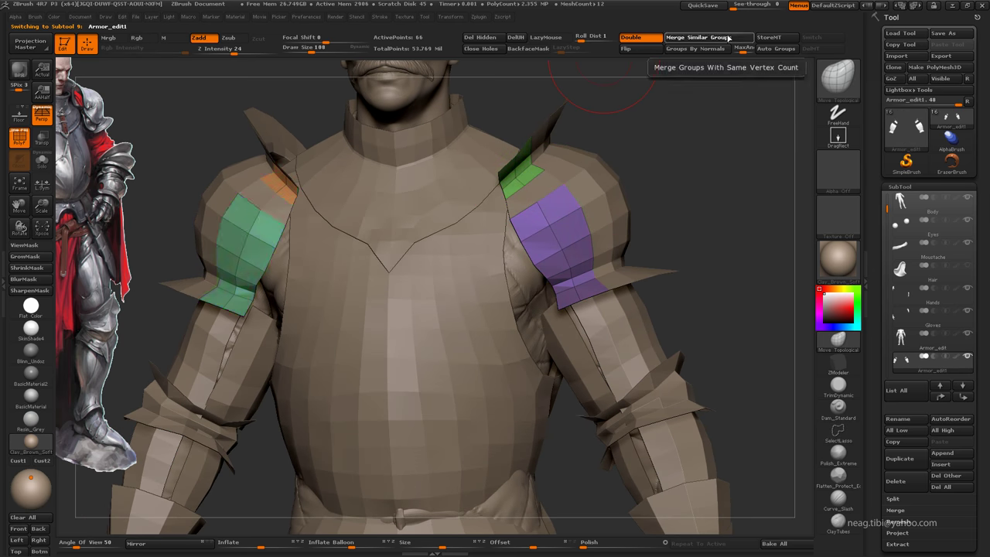
pyautogui.click(698, 37)
pyautogui.keyDown('ctrl'); pyautogui.keyDown('alt'); pyautogui.keyDown('shift'); pyautogui.moveTo(454, 176); pyautogui.dragTo(592, 109); pyautogui.keyUp('shift'); pyautogui.keyUp('alt'); pyautogui.keyUp('ctrl')
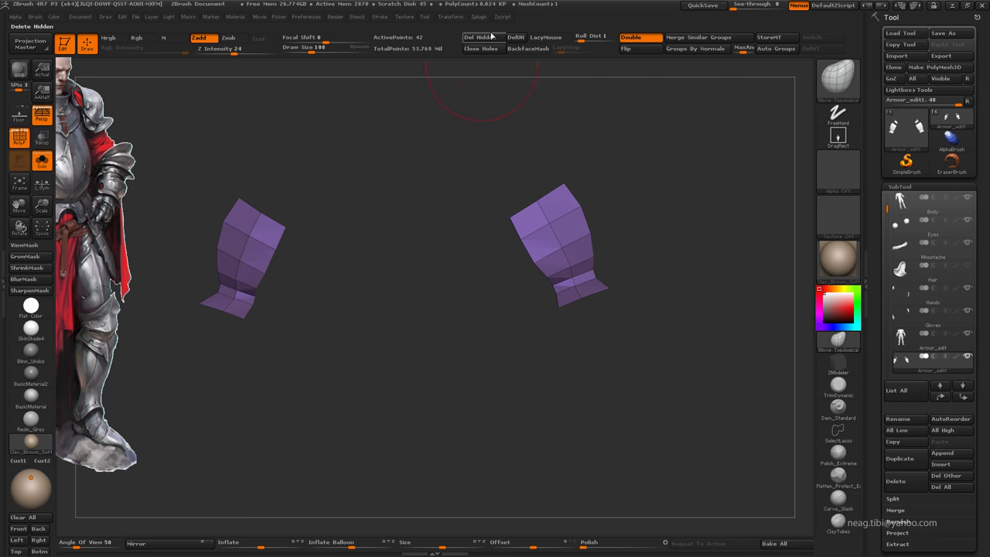
pyautogui.click(480, 37)
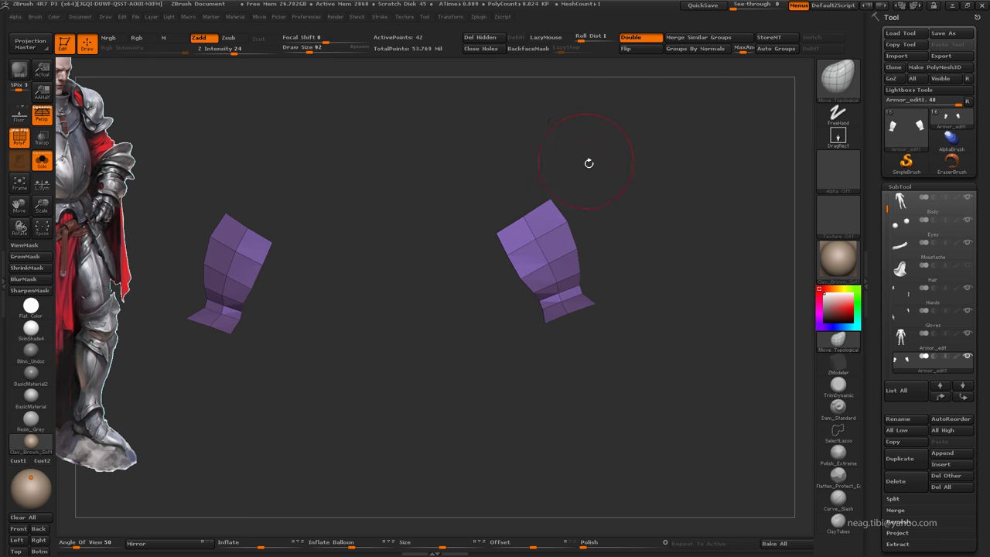
pyautogui.hotkey('shift', 'ctrl', 's')
pyautogui.hotkey('shift', 'ctrl', 's')
pyautogui.moveTo(637, 220)
pyautogui.mouseDown()
pyautogui.moveTo(658, 305)
pyautogui.moveTo(604, 213)
pyautogui.mouseUp()
pyautogui.hotkey('shift', 'ctrl', 's')
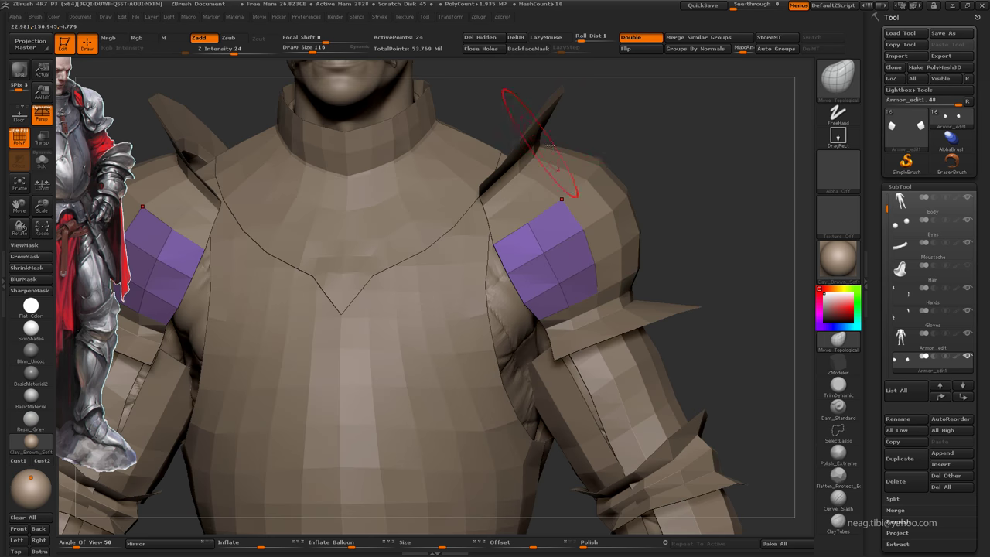
# Step: Reposition the purple shoulder patches with the Move transpose line and show only them
pyautogui.press('w')
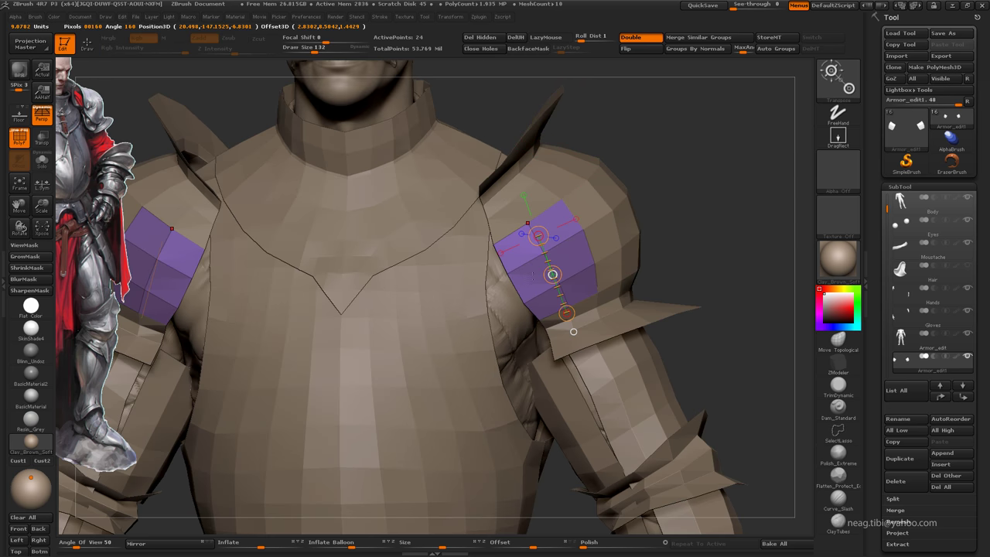
pyautogui.click(543, 253)
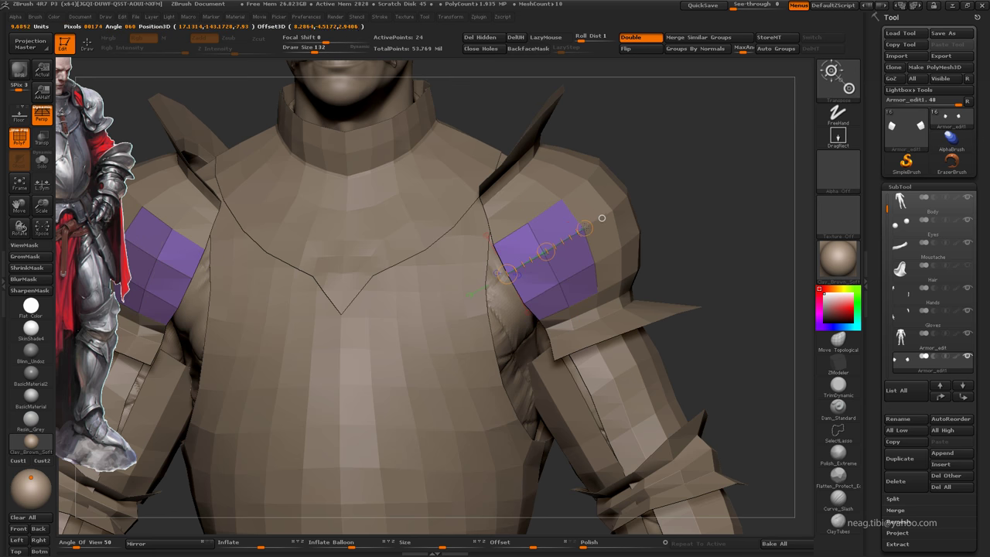
pyautogui.moveTo(514, 280)
pyautogui.mouseDown()
pyautogui.moveTo(499, 275)
pyautogui.moveTo(541, 250)
pyautogui.moveTo(526, 255)
pyautogui.mouseUp()
pyautogui.press('q')
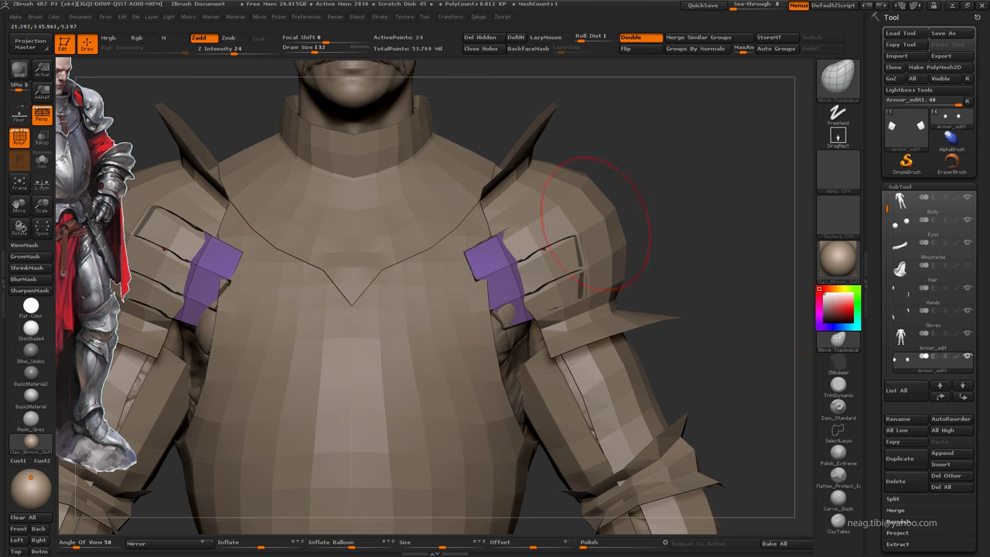
pyautogui.keyDown('shift'); pyautogui.click(966, 356); pyautogui.keyUp('shift')
pyautogui.scroll(-3, 943, 309)
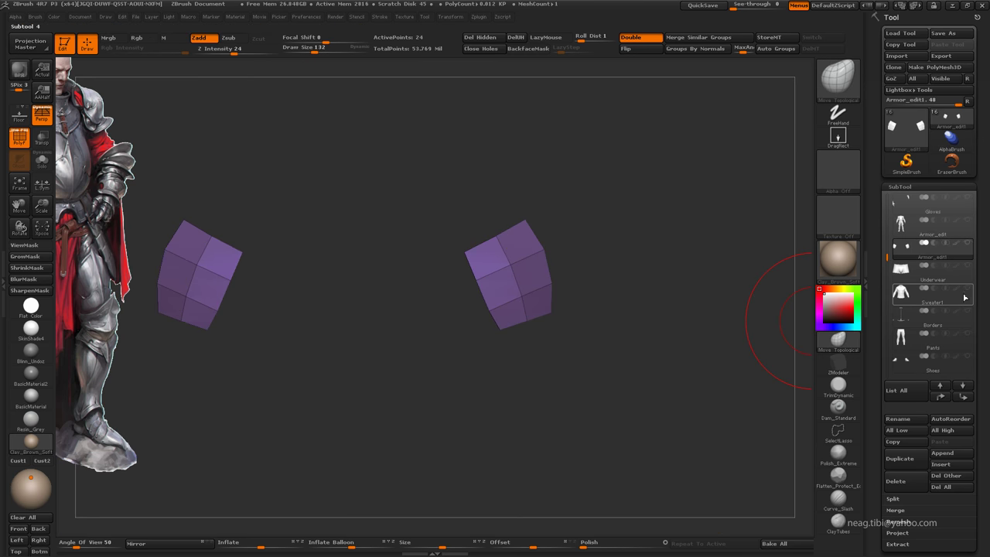
# Step: Show Sweater1 and ProjectAll the purple patches onto the sweater surface
pyautogui.click(967, 288)
pyautogui.click(966, 243)
pyautogui.press(']')
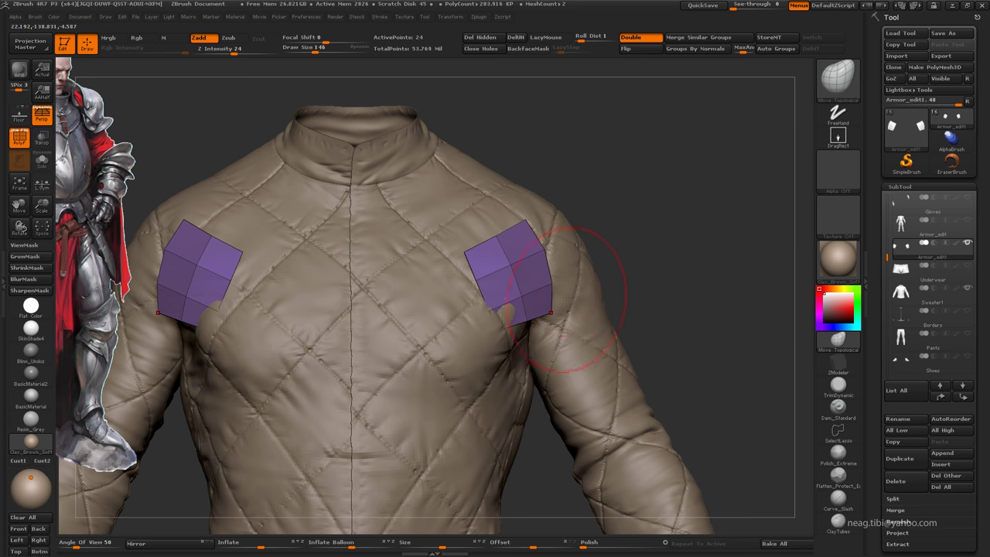
pyautogui.moveTo(488, 310); pyautogui.dragTo(535, 244)
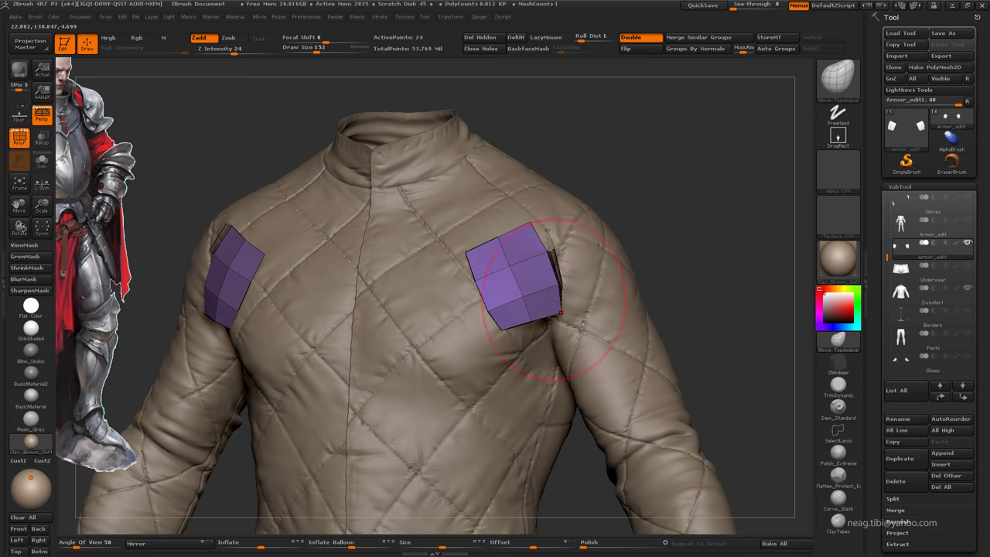
pyautogui.scroll(-3, 987, 356)
pyautogui.click(897, 364)
pyautogui.click(901, 394)
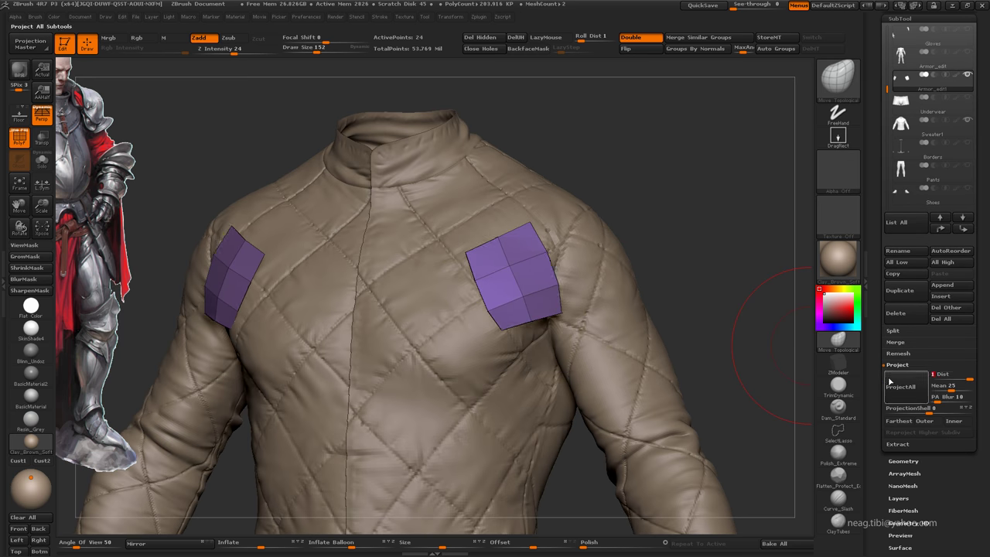
pyautogui.scroll(3, 928, 232)
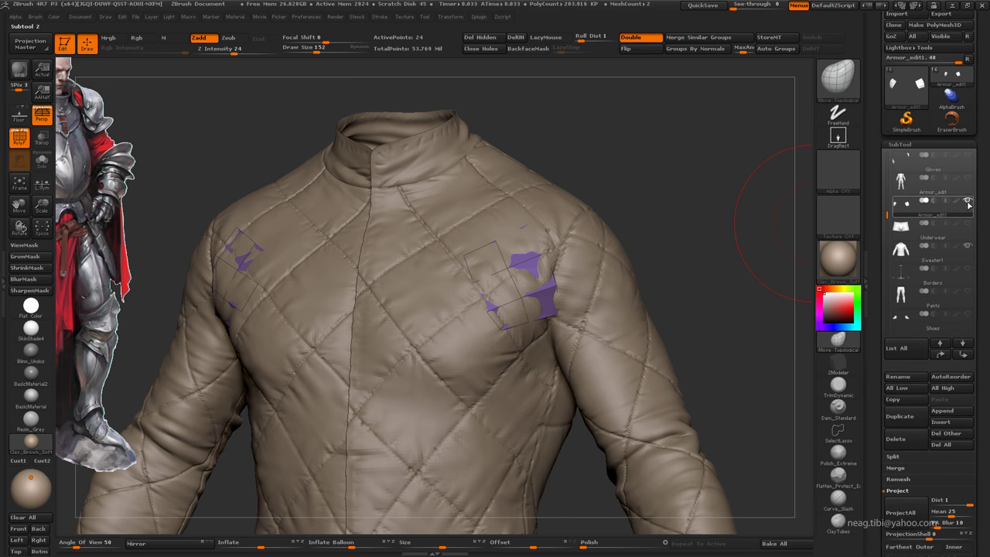
pyautogui.click(901, 205)
# Step: Lower Inflate to deflate the patches and reshape them near both armpits
pyautogui.moveTo(887, 214); pyautogui.dragTo(886, 153)
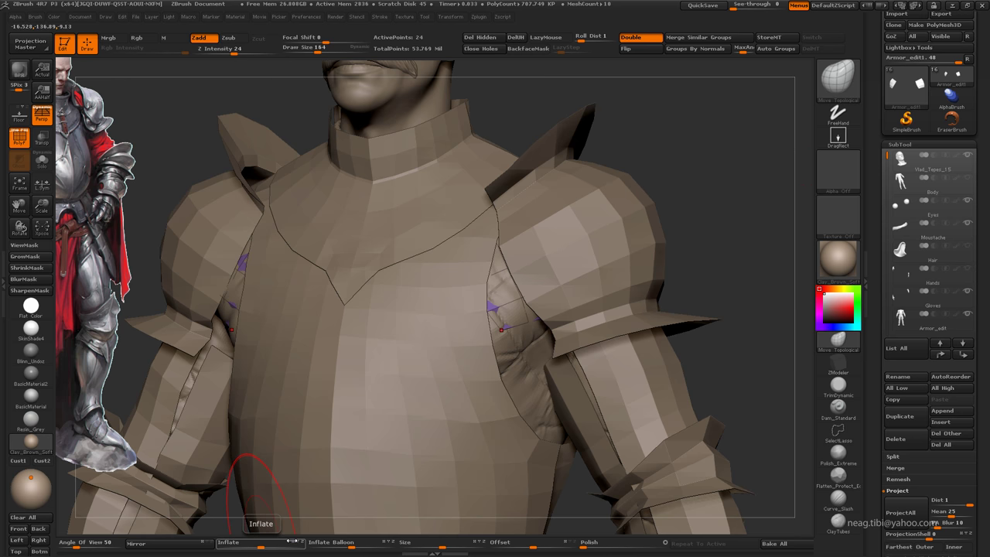
pyautogui.moveTo(260, 542)
pyautogui.mouseDown()
pyautogui.moveTo(235, 542)
pyautogui.moveTo(294, 541)
pyautogui.mouseUp()
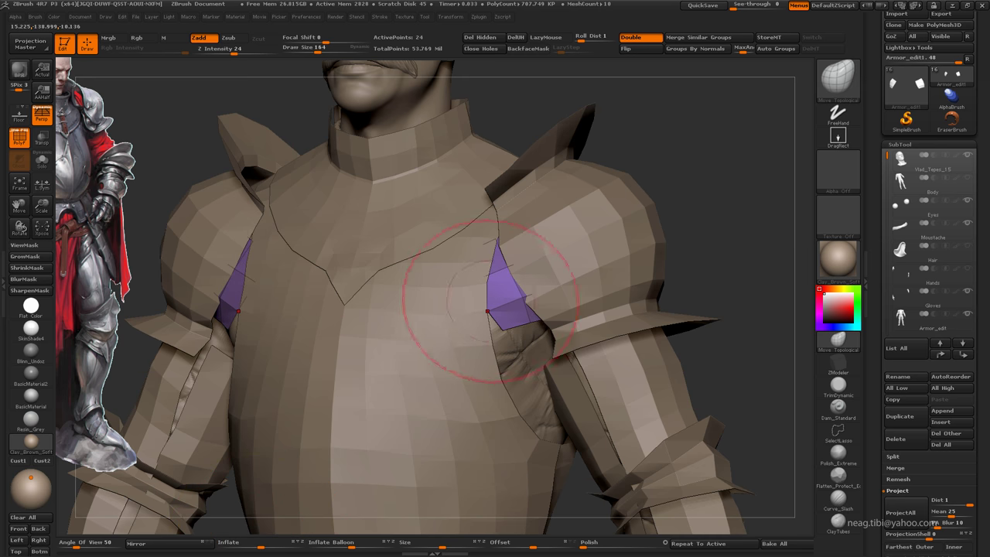
pyautogui.moveTo(453, 331); pyautogui.dragTo(555, 285)
pyautogui.moveTo(475, 276); pyautogui.dragTo(541, 280)
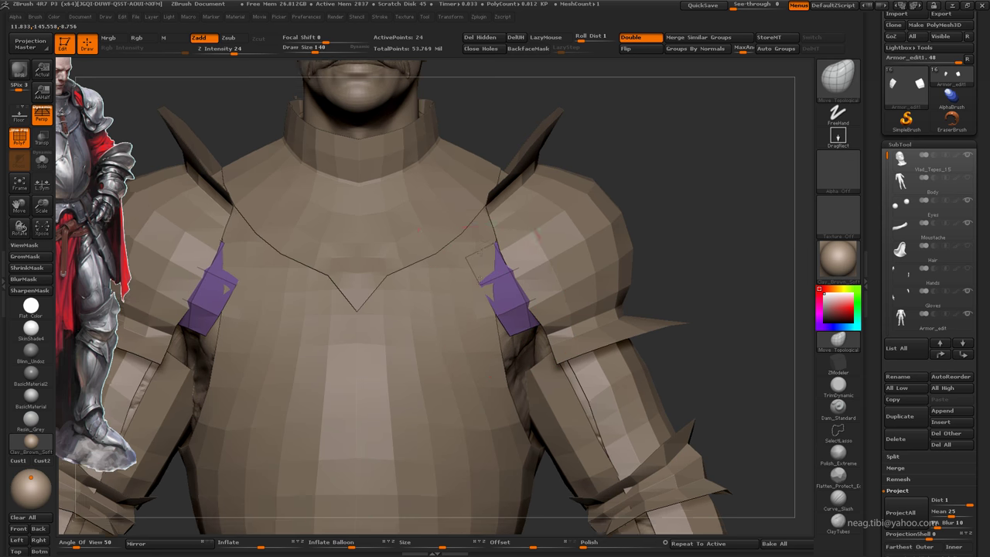
# Step: Move and enlarge the knight reference image with Spotlight
pyautogui.click(863, 219)
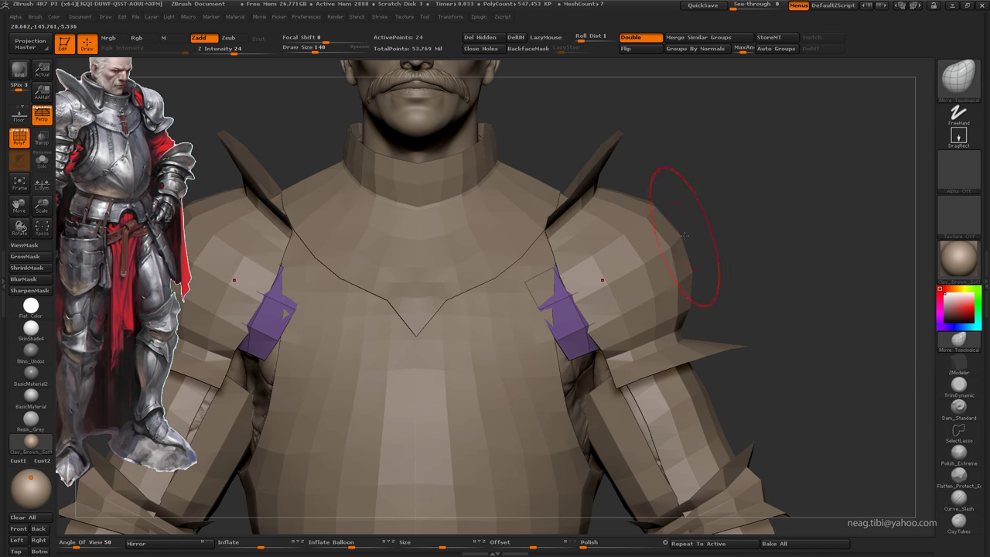
pyautogui.press('z')
pyautogui.moveTo(248, 155)
pyautogui.mouseDown()
pyautogui.moveTo(272, 125)
pyautogui.moveTo(594, 234)
pyautogui.moveTo(602, 283)
pyautogui.mouseUp()
pyautogui.press('z')
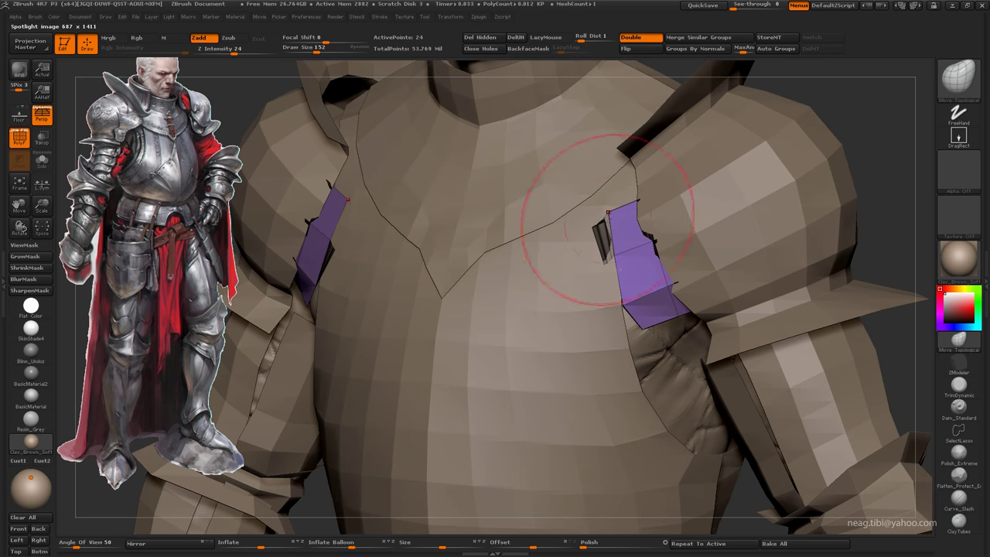
# Step: Stretch the purple strips up under the shoulder pads and isolate them
pyautogui.moveTo(597, 236); pyautogui.dragTo(572, 204)
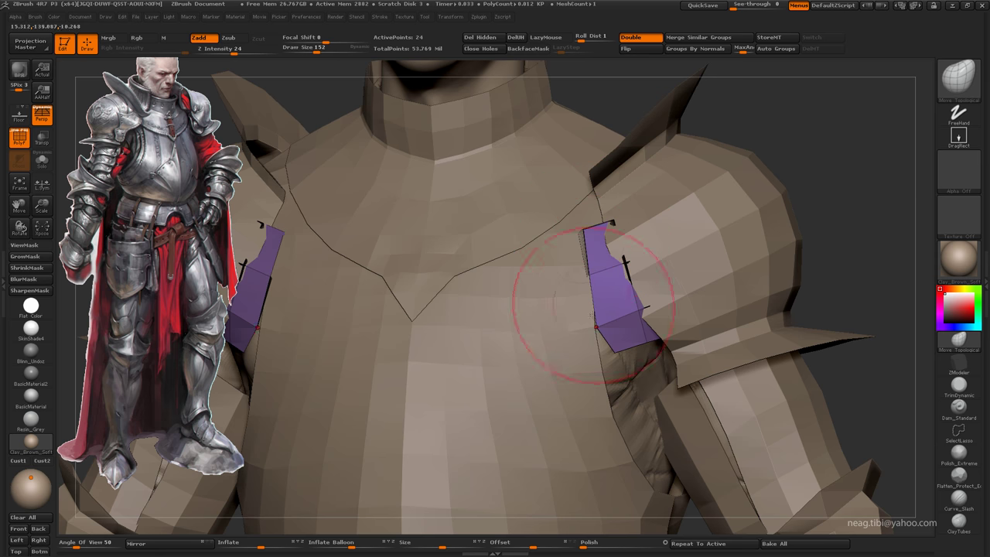
pyautogui.moveTo(564, 304)
pyautogui.mouseDown()
pyautogui.moveTo(603, 295)
pyautogui.moveTo(463, 310)
pyautogui.moveTo(585, 287)
pyautogui.moveTo(555, 265)
pyautogui.moveTo(559, 256)
pyautogui.mouseUp()
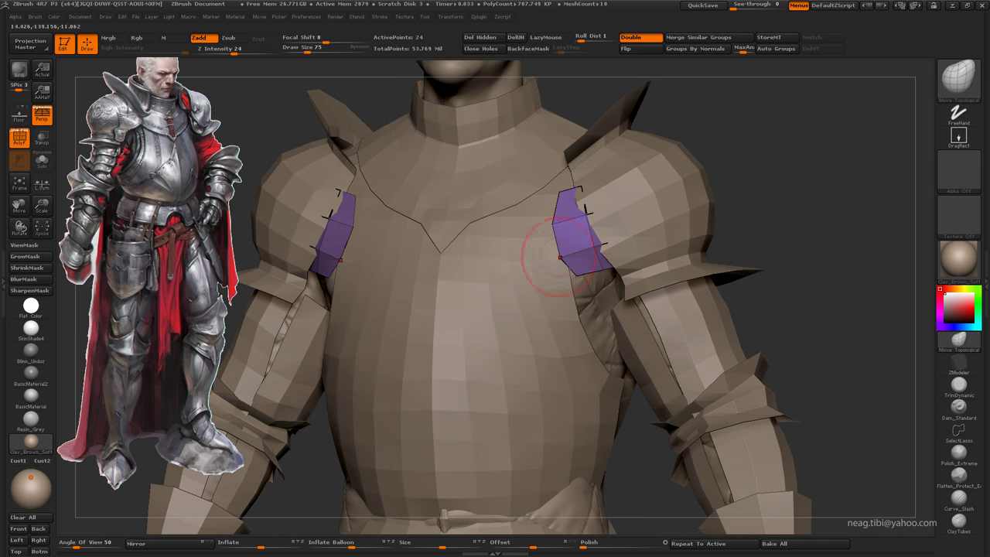
pyautogui.moveTo(597, 310)
pyautogui.mouseDown()
pyautogui.moveTo(592, 286)
pyautogui.moveTo(688, 221)
pyautogui.mouseUp()
pyautogui.hotkey('shift', 'ctrl', 's')
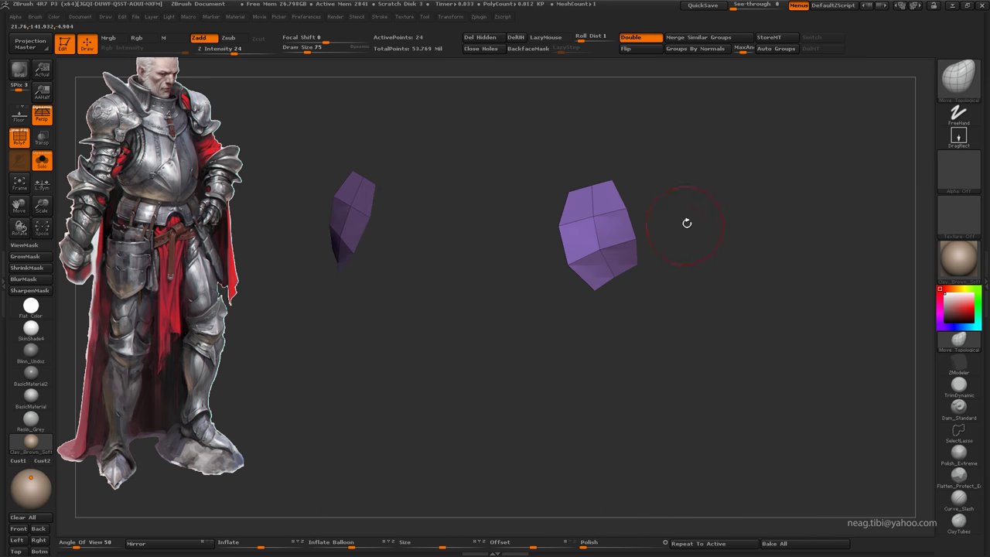
# Step: Inset all polygons of the purple block with ZModeler
pyautogui.click(958, 381)
pyautogui.press('space')
pyautogui.click(578, 207)
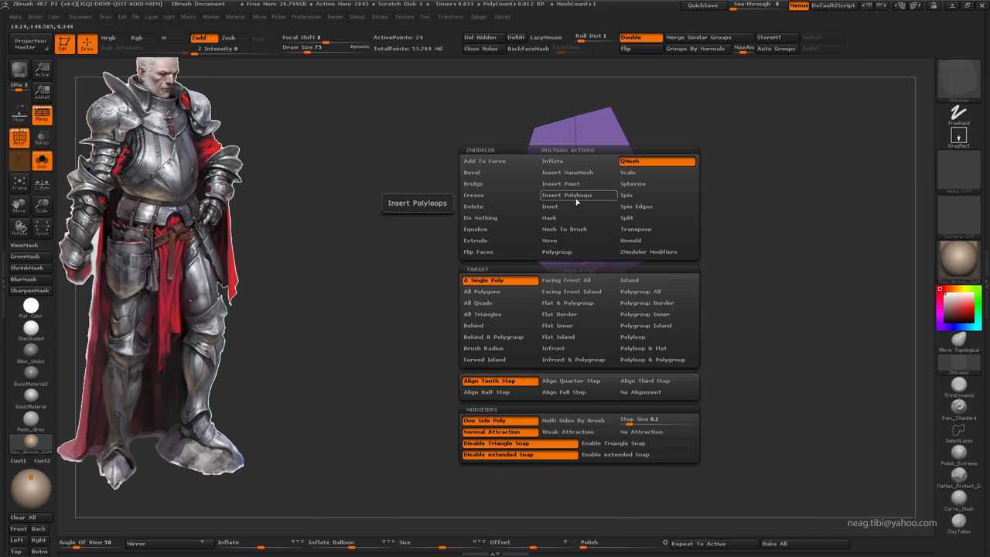
pyautogui.click(481, 291)
pyautogui.click(592, 399)
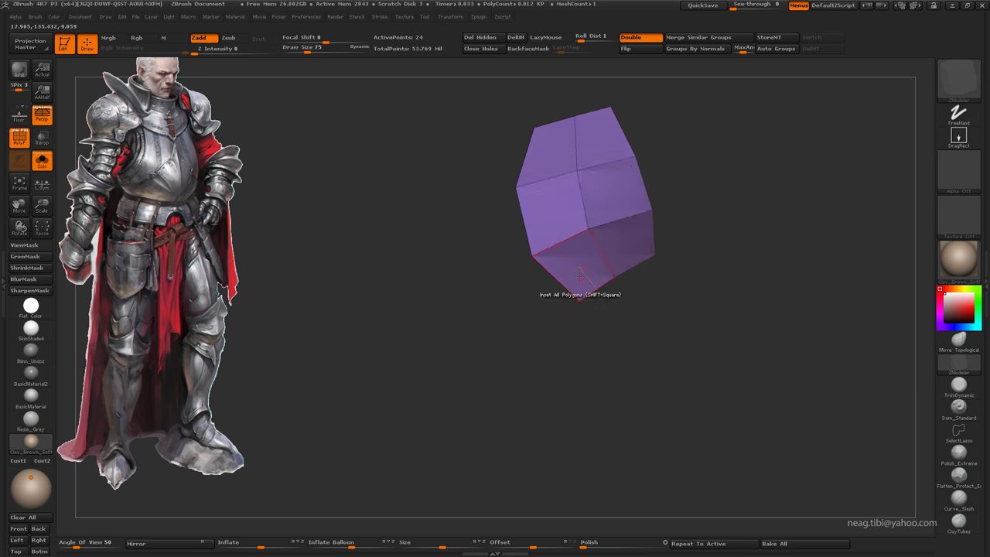
pyautogui.moveTo(576, 264); pyautogui.dragTo(576, 248)
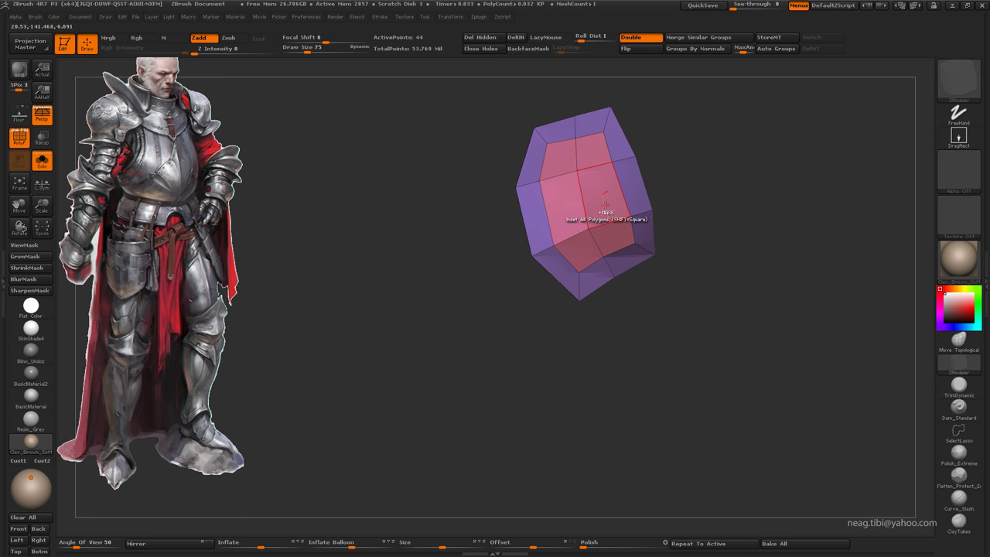
# Step: Insert an edge loop around the purple block
pyautogui.press('space')
pyautogui.click(530, 216)
pyautogui.click(584, 203)
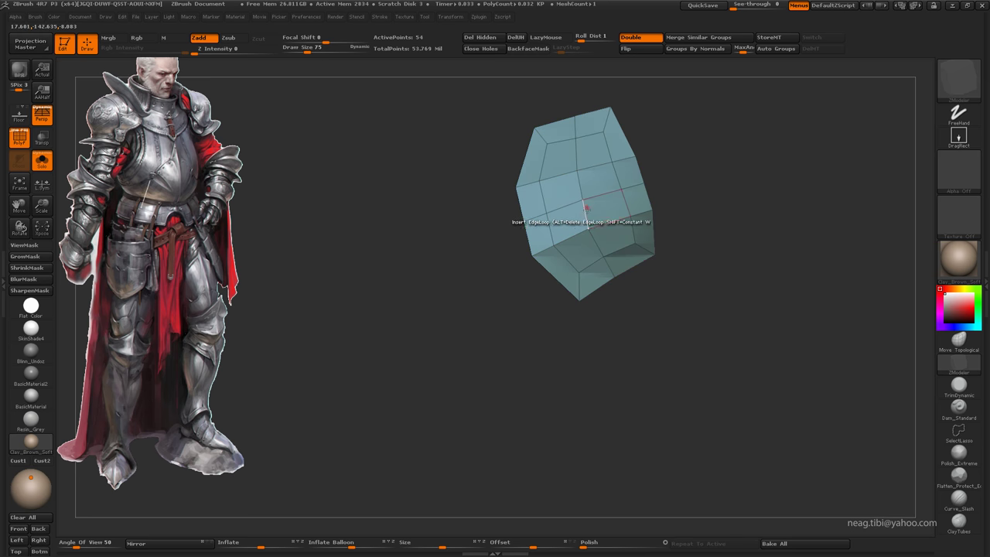
pyautogui.moveTo(704, 201); pyautogui.dragTo(688, 207)
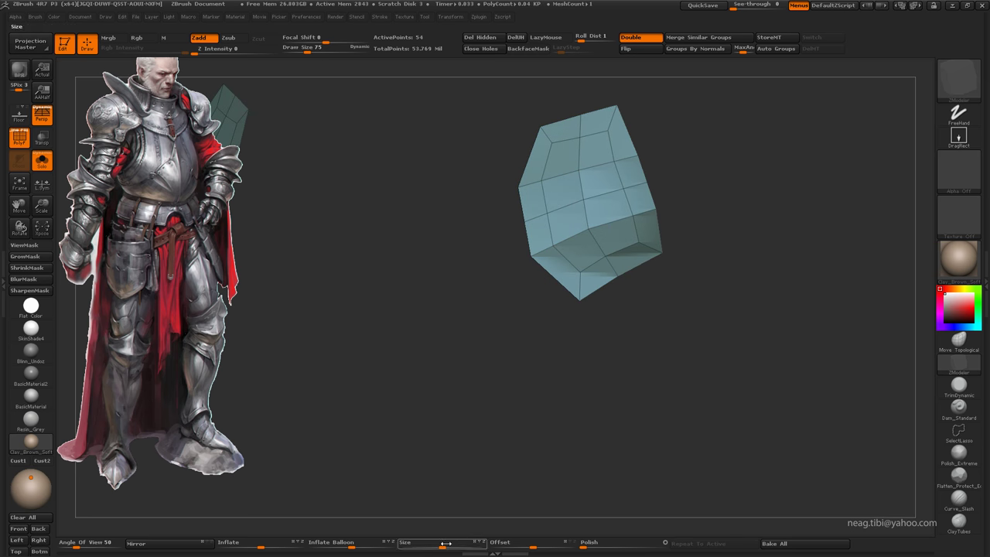
# Step: Switch to the Move Topological brush, orbit the soloed plate, then show the whole armour
pyautogui.press('b')
pyautogui.press('m')
pyautogui.press('t')
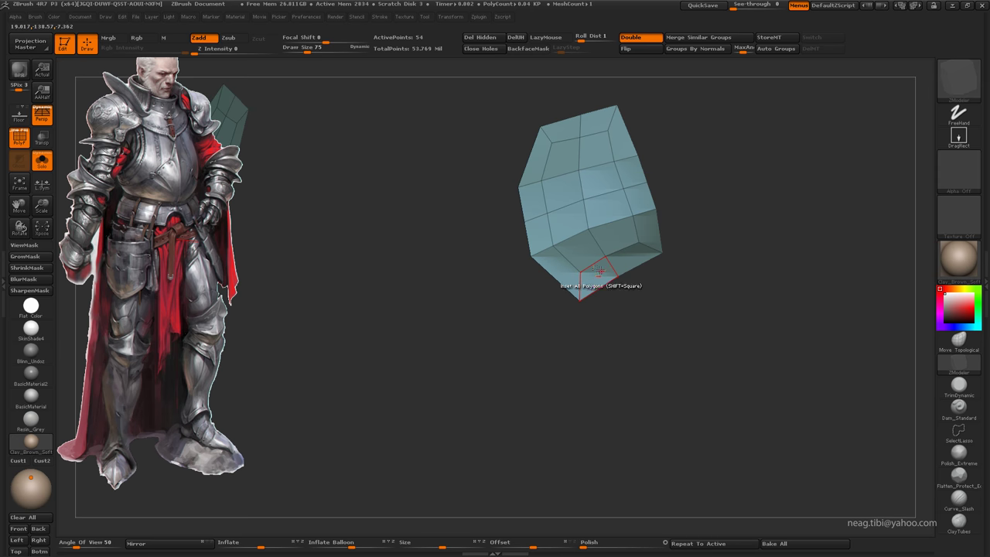
pyautogui.moveTo(524, 222)
pyautogui.mouseDown()
pyautogui.moveTo(506, 217)
pyautogui.moveTo(536, 167)
pyautogui.mouseUp()
pyautogui.moveTo(562, 126)
pyautogui.mouseDown()
pyautogui.moveTo(483, 369)
pyautogui.moveTo(458, 345)
pyautogui.moveTo(531, 261)
pyautogui.moveTo(475, 276)
pyautogui.moveTo(475, 287)
pyautogui.moveTo(453, 250)
pyautogui.moveTo(475, 261)
pyautogui.moveTo(457, 260)
pyautogui.moveTo(505, 224)
pyautogui.moveTo(541, 286)
pyautogui.moveTo(503, 266)
pyautogui.mouseUp()
pyautogui.hotkey('shift', 'ctrl', 'f')
# Step: Zoom in on the teal shoulder plate and isolate it on its own
pyautogui.moveTo(503, 300); pyautogui.dragTo(503, 316)
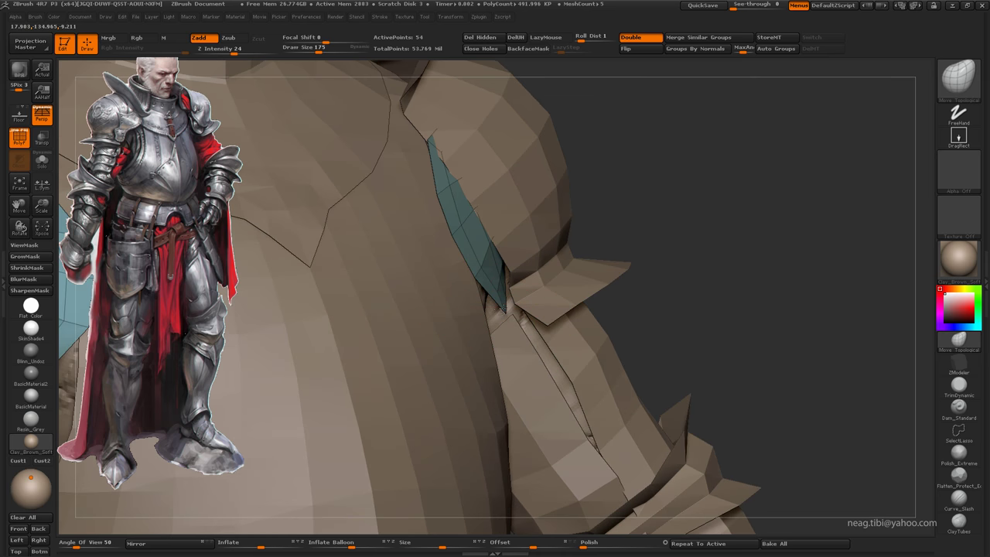
pyautogui.moveTo(400, 331)
pyautogui.mouseDown()
pyautogui.moveTo(518, 265)
pyautogui.moveTo(482, 337)
pyautogui.moveTo(588, 286)
pyautogui.moveTo(544, 275)
pyautogui.moveTo(575, 332)
pyautogui.moveTo(806, 150)
pyautogui.mouseUp()
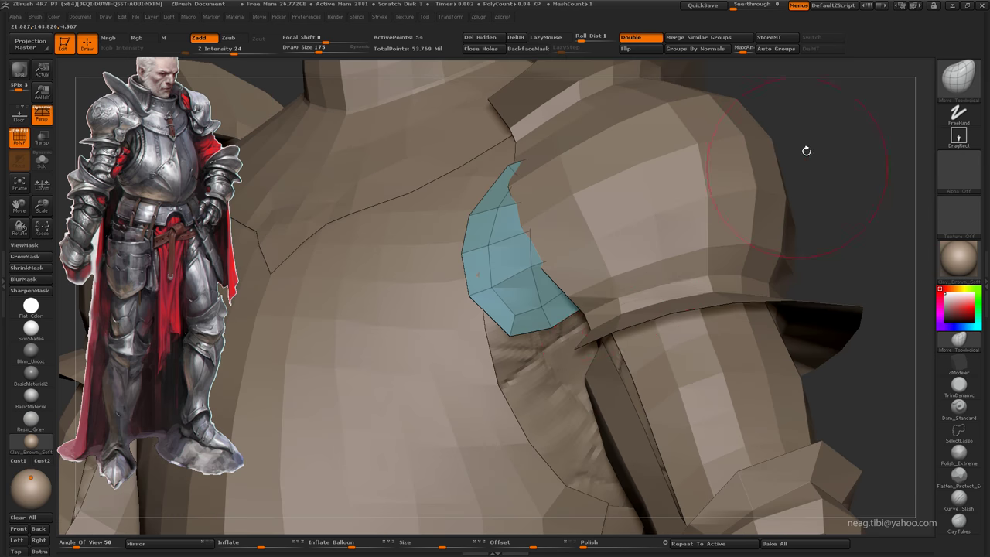
pyautogui.moveTo(568, 151); pyautogui.dragTo(551, 199)
pyautogui.moveTo(541, 236)
pyautogui.mouseDown()
pyautogui.moveTo(474, 243)
pyautogui.moveTo(560, 258)
pyautogui.mouseUp()
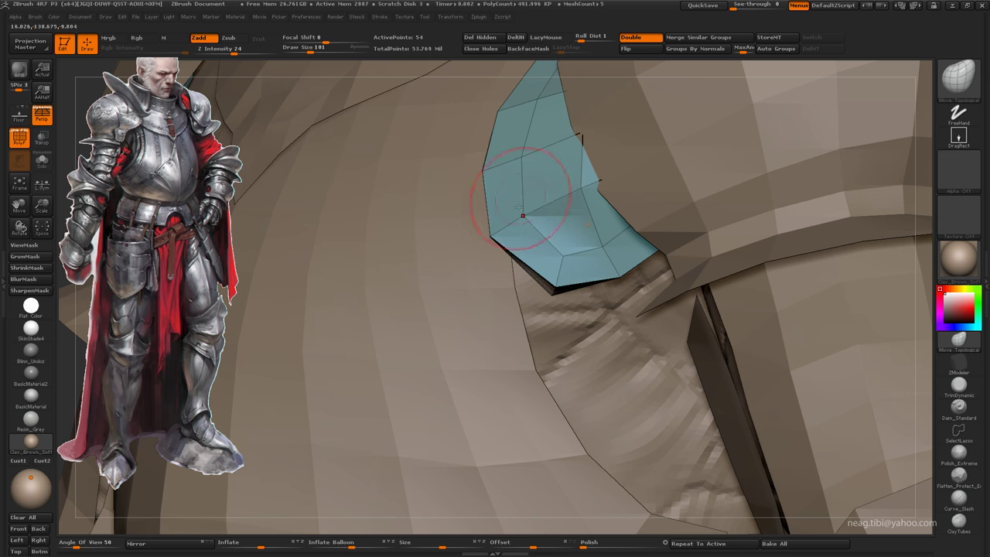
pyautogui.moveTo(527, 161); pyautogui.dragTo(525, 201)
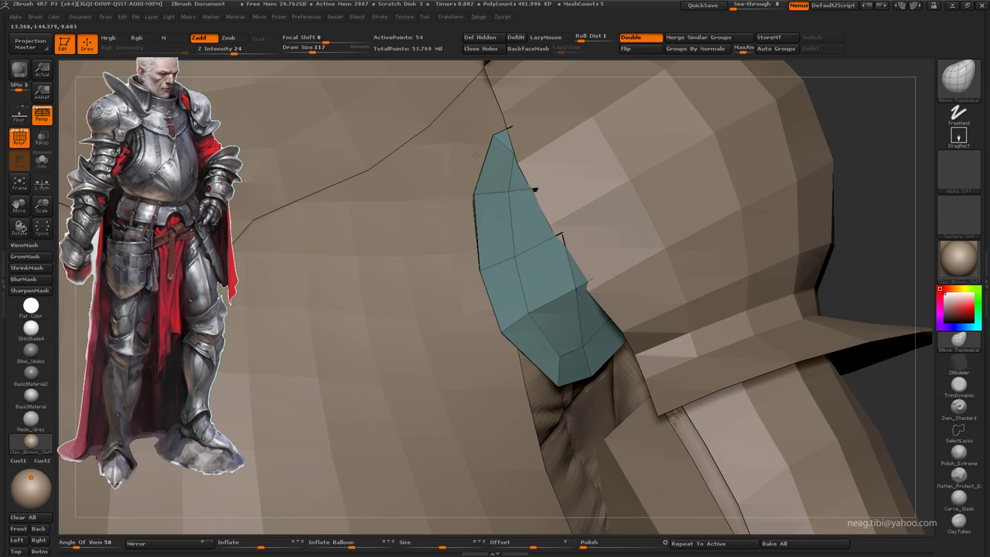
pyautogui.moveTo(477, 154); pyautogui.dragTo(495, 187)
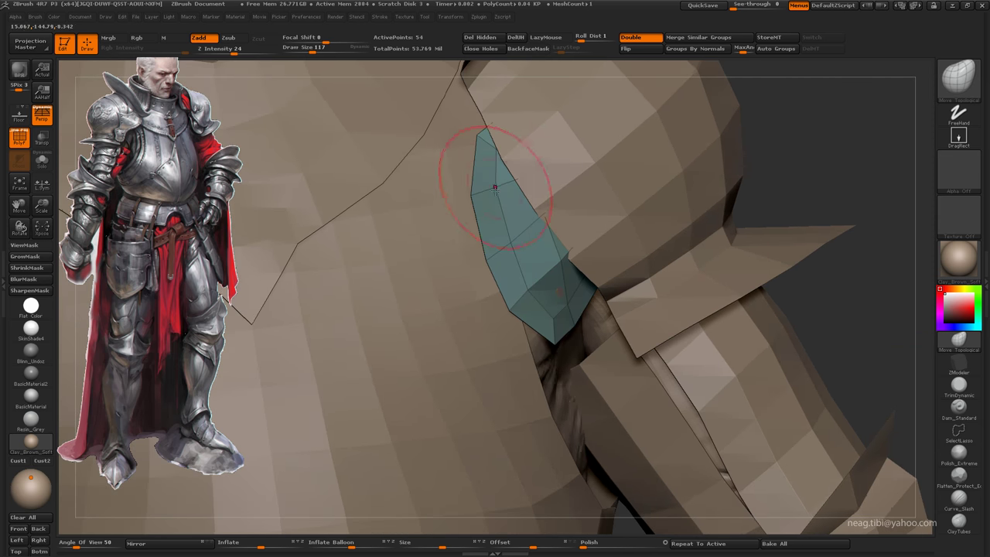
pyautogui.press('f')
pyautogui.hotkey('shift', 'alt', 's')
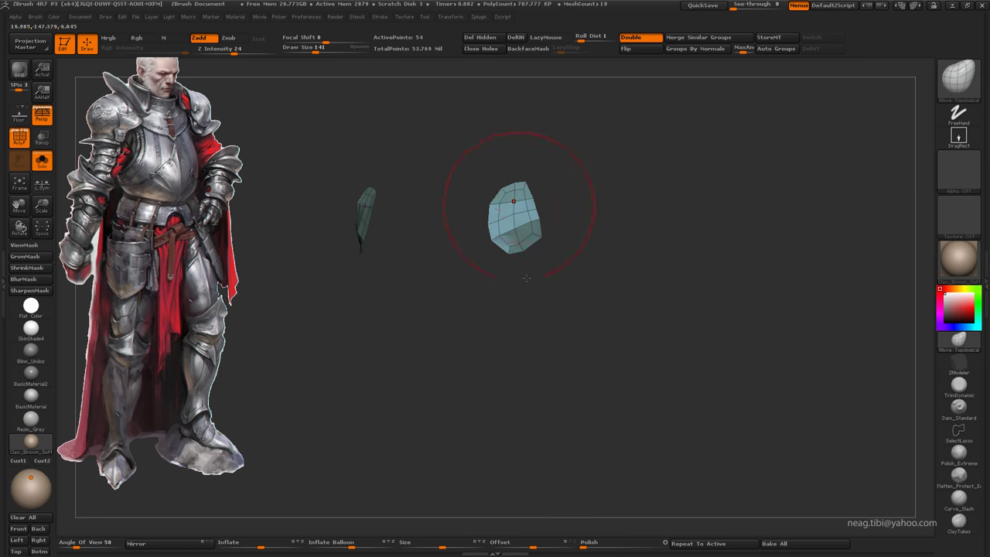
pyautogui.press('f')
pyautogui.moveTo(479, 155); pyautogui.dragTo(495, 310)
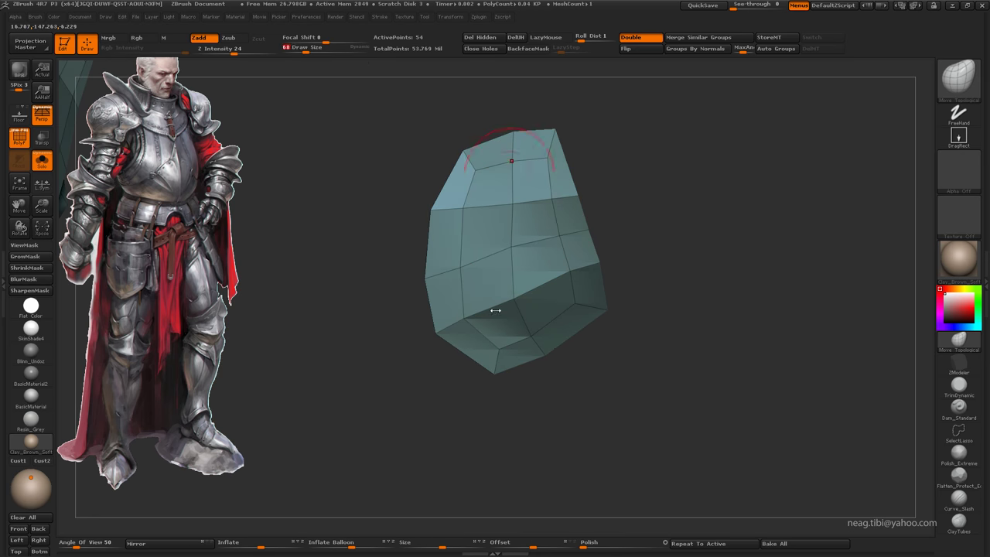
# Step: Smooth the crease across the plate's lower part and check its shape from several angles
pyautogui.press('shift')
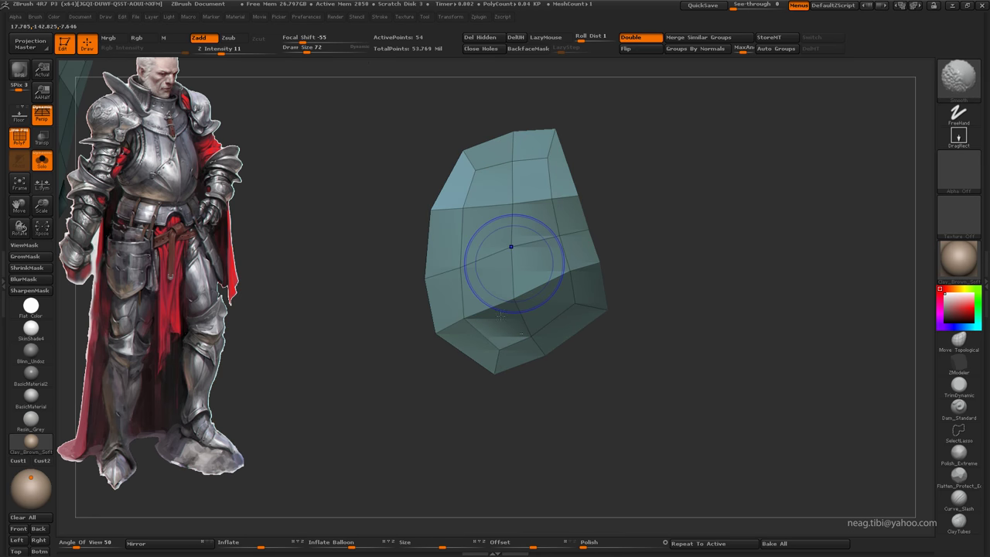
pyautogui.keyDown('shift'); pyautogui.moveTo(510, 246); pyautogui.dragTo(479, 325); pyautogui.keyUp('shift')
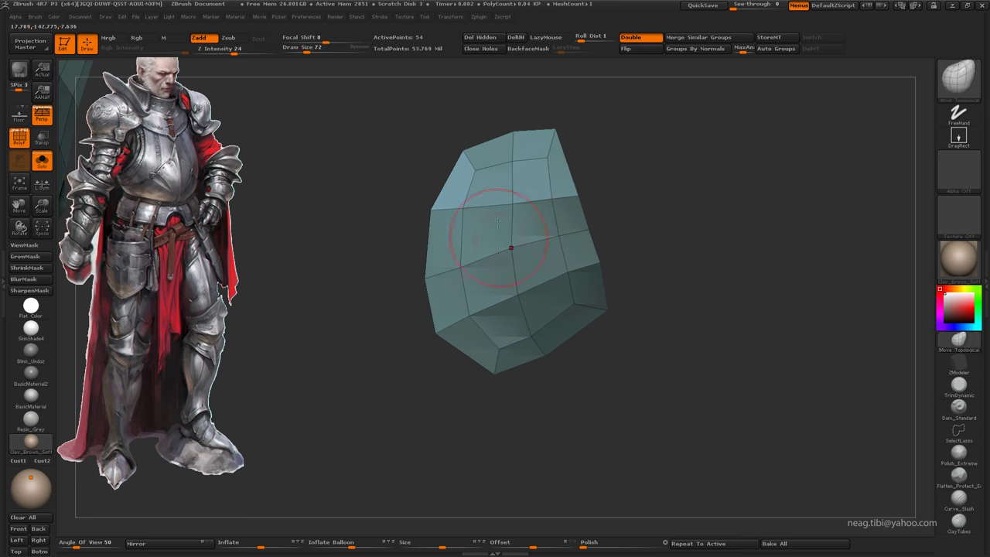
pyautogui.moveTo(541, 190); pyautogui.dragTo(543, 157)
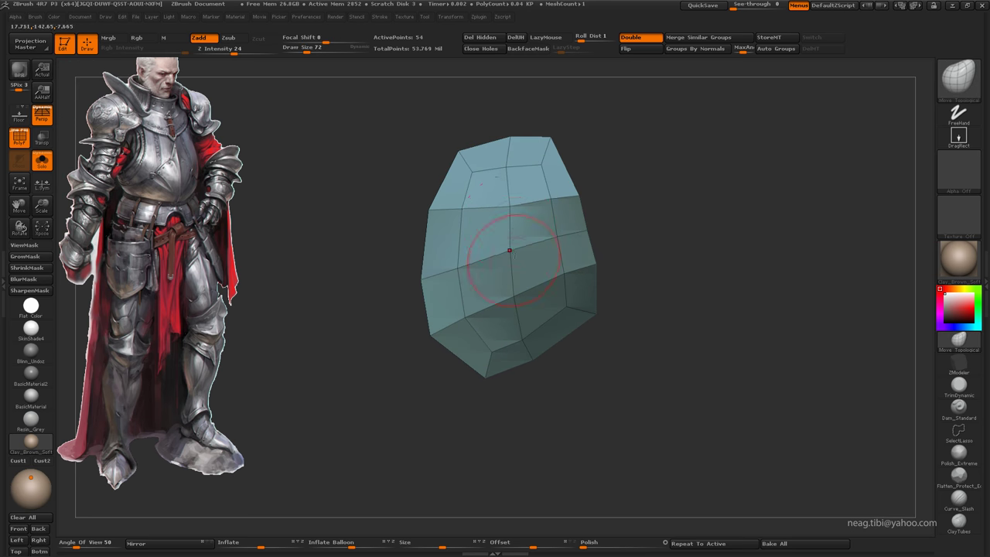
pyautogui.moveTo(597, 226)
pyautogui.mouseDown()
pyautogui.moveTo(574, 155)
pyautogui.moveTo(548, 189)
pyautogui.moveTo(463, 195)
pyautogui.moveTo(513, 223)
pyautogui.moveTo(587, 244)
pyautogui.mouseUp()
pyautogui.moveTo(597, 279); pyautogui.dragTo(513, 376)
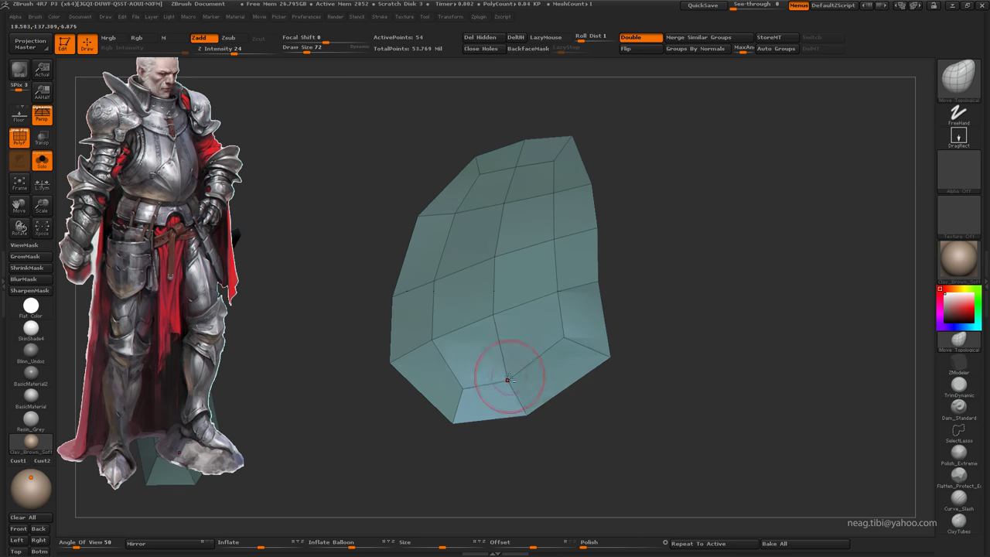
pyautogui.moveTo(553, 401); pyautogui.dragTo(595, 365)
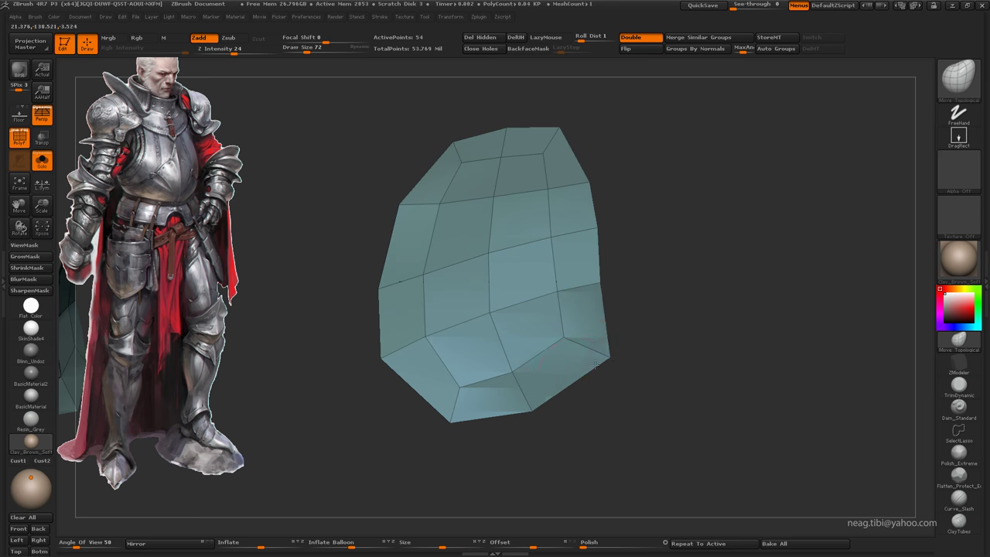
pyautogui.moveTo(604, 284); pyautogui.dragTo(560, 149)
pyautogui.moveTo(386, 216); pyautogui.dragTo(375, 226)
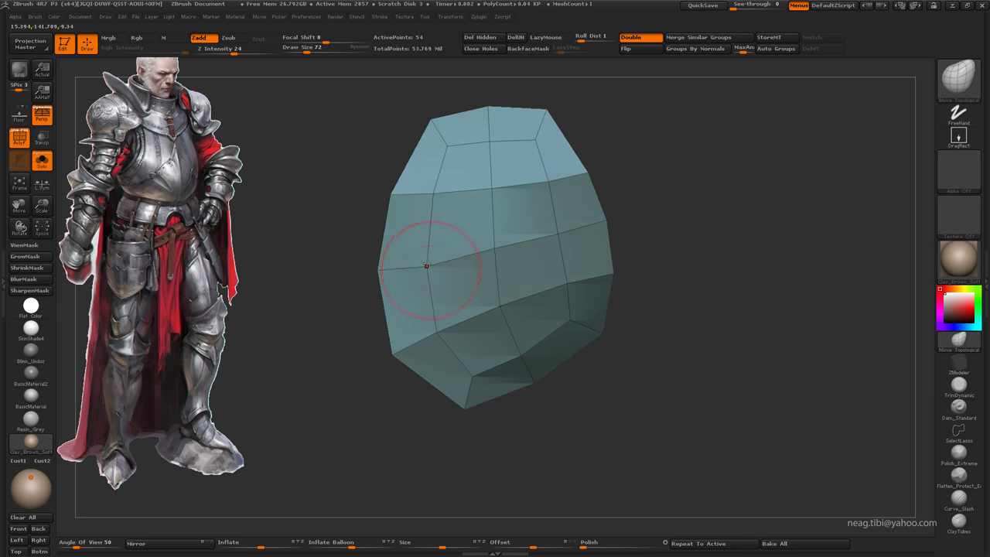
# Step: Bring back the full character around the plate and make Armor_edit active
pyautogui.moveTo(426, 266)
pyautogui.mouseDown()
pyautogui.moveTo(453, 210)
pyautogui.moveTo(581, 185)
pyautogui.moveTo(495, 232)
pyautogui.mouseUp()
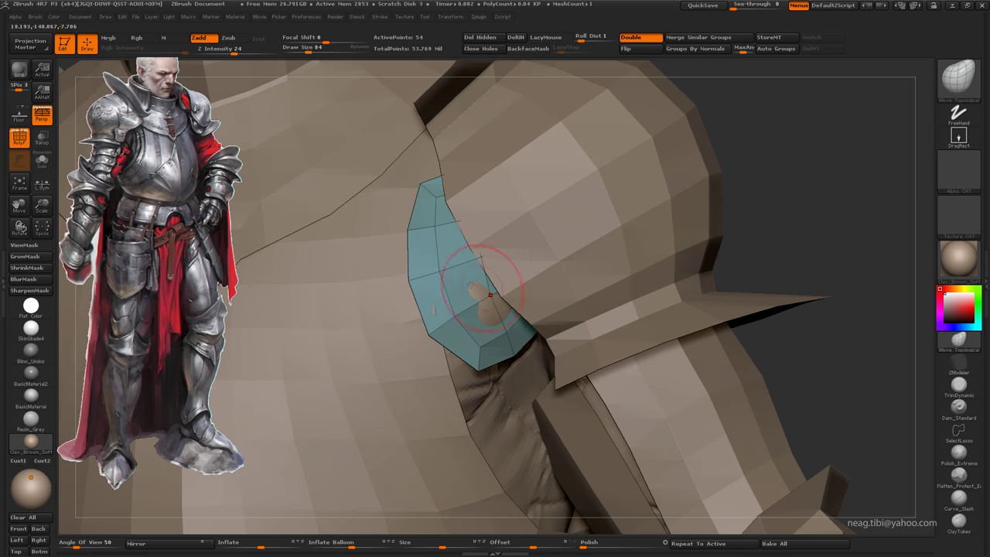
pyautogui.press(']')
pyautogui.moveTo(425, 202)
pyautogui.mouseDown()
pyautogui.moveTo(408, 186)
pyautogui.moveTo(641, 155)
pyautogui.moveTo(522, 243)
pyautogui.moveTo(530, 199)
pyautogui.moveTo(602, 272)
pyautogui.mouseUp()
pyautogui.press(']')
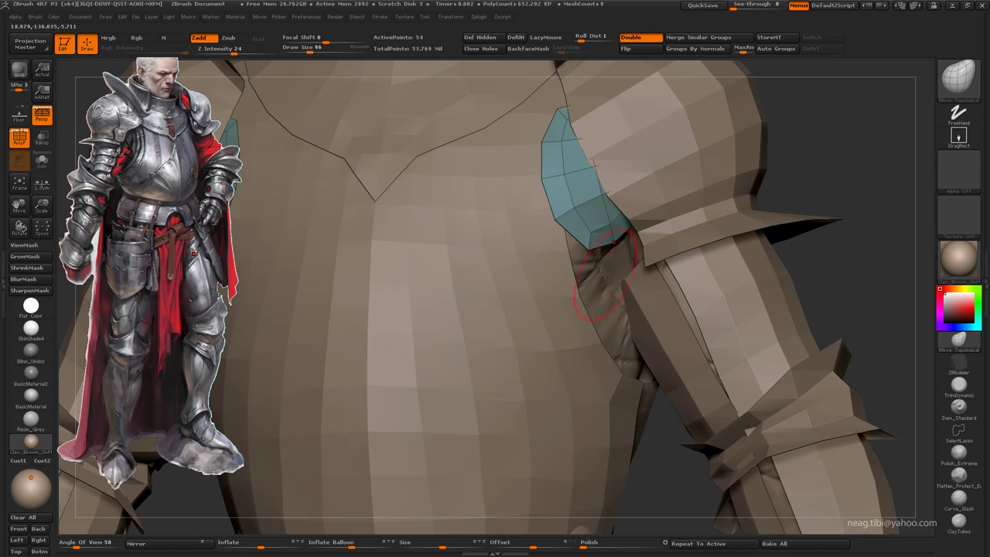
pyautogui.keyDown('alt'); pyautogui.click(588, 160); pyautogui.keyUp('alt')
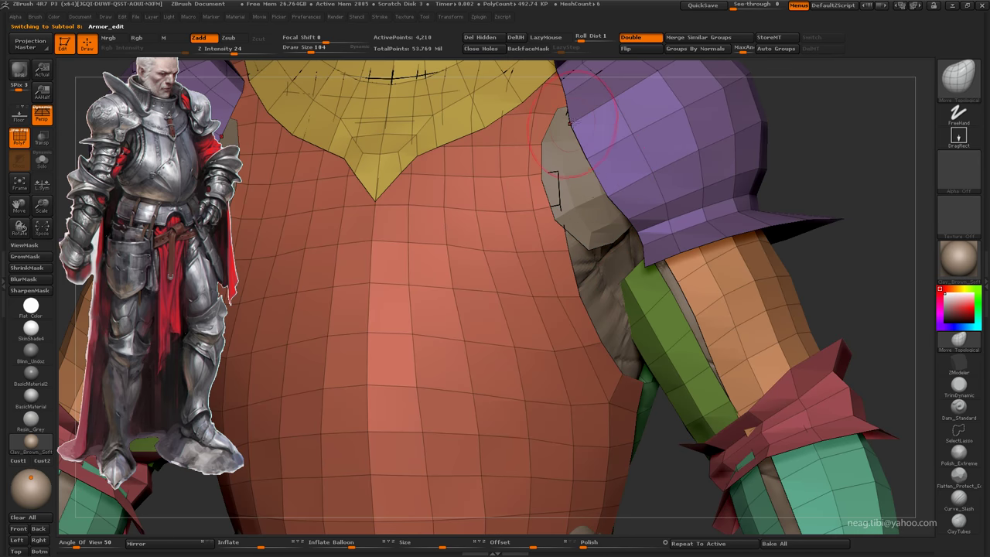
# Step: Select Armor_edit1 and remesh it, confirming with OK
pyautogui.moveTo(572, 124)
pyautogui.mouseDown()
pyautogui.moveTo(580, 246)
pyautogui.moveTo(597, 233)
pyautogui.moveTo(544, 145)
pyautogui.mouseUp()
pyautogui.keyDown('alt'); pyautogui.click(579, 246); pyautogui.keyUp('alt')
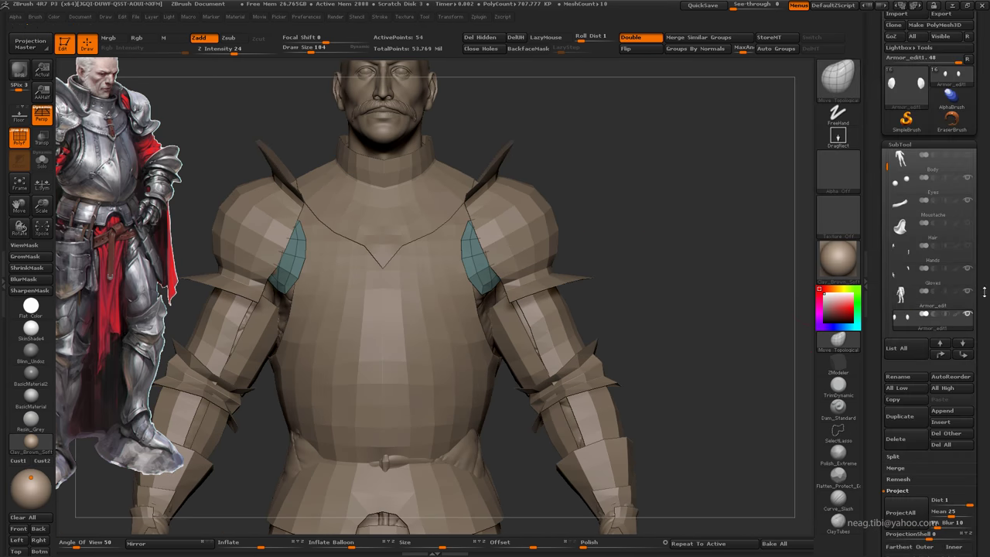
pyautogui.click(897, 479)
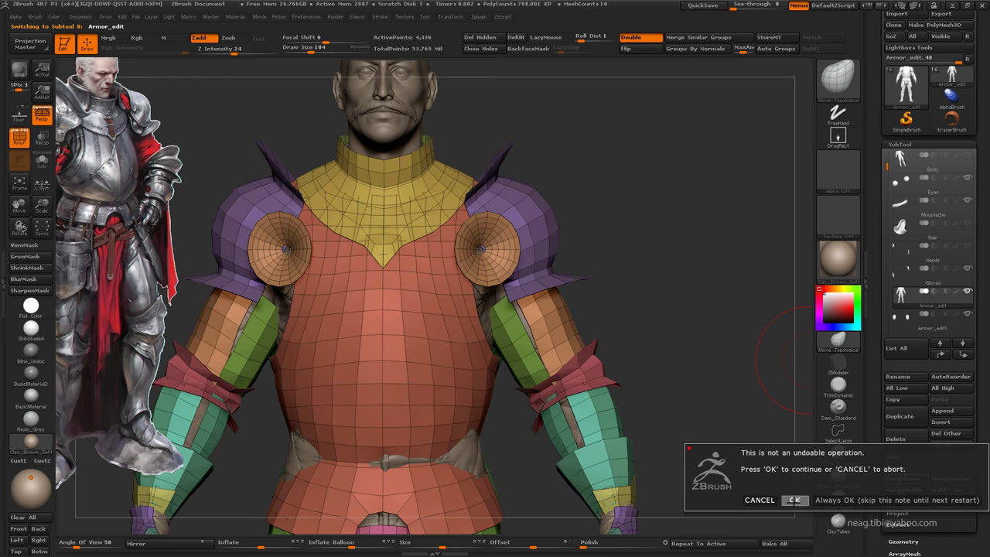
pyautogui.click(794, 500)
# Step: Zoom in on the shoulders and turn off the polygroup colours and wireframe
pyautogui.moveTo(650, 274)
pyautogui.mouseDown()
pyautogui.moveTo(481, 275)
pyautogui.moveTo(453, 229)
pyautogui.moveTo(632, 234)
pyautogui.mouseUp()
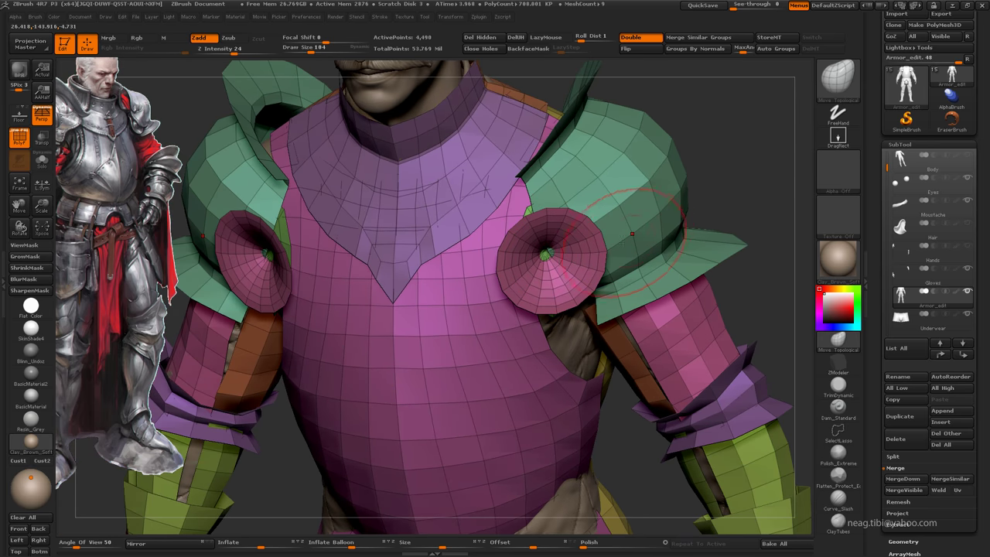
pyautogui.press('w')
pyautogui.press('q')
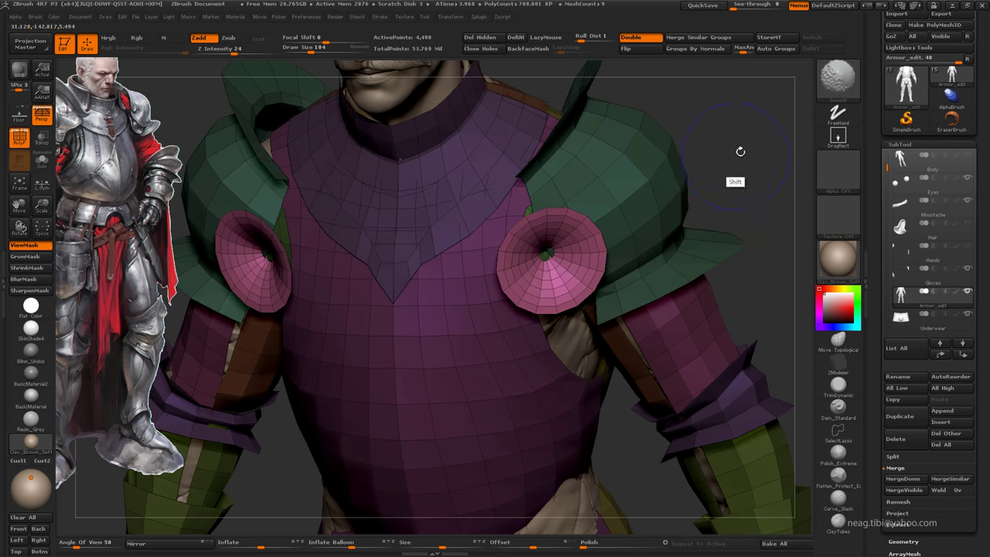
pyautogui.hotkey('shift', 'f')
# Step: Move both shoulder discs slightly inward with the transpose line
pyautogui.click(864, 212)
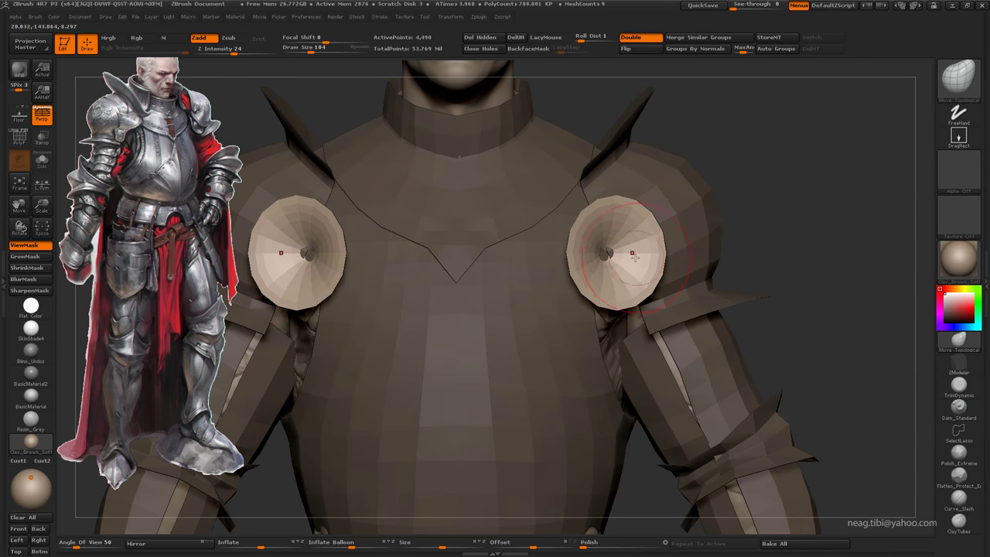
pyautogui.press('w')
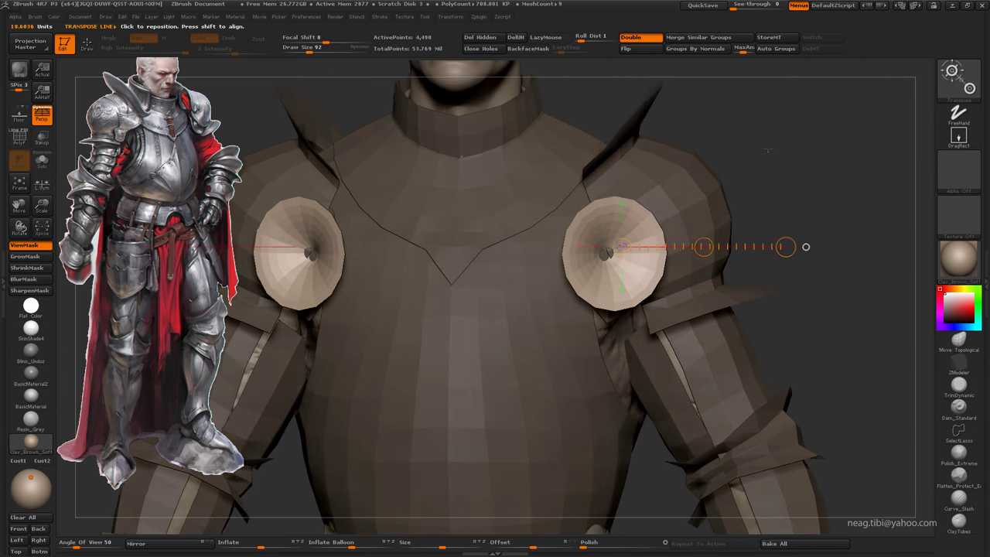
pyautogui.keyDown('alt'); pyautogui.moveTo(699, 275); pyautogui.dragTo(685, 156); pyautogui.keyUp('alt')
pyautogui.moveTo(711, 221); pyautogui.dragTo(703, 219)
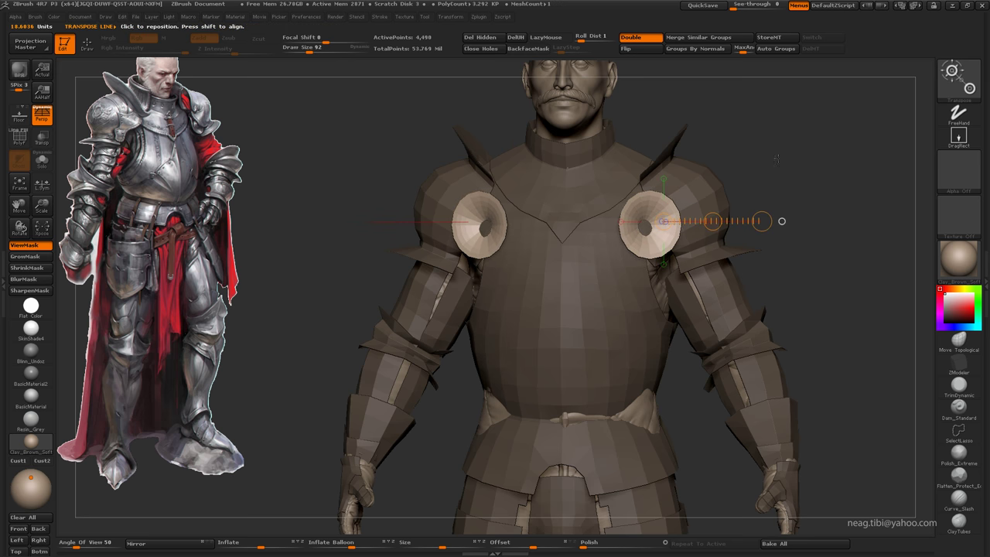
# Step: From a side view, shift the shoulder disc with an Offset deformation
pyautogui.moveTo(820, 224); pyautogui.dragTo(634, 179)
pyautogui.press('q')
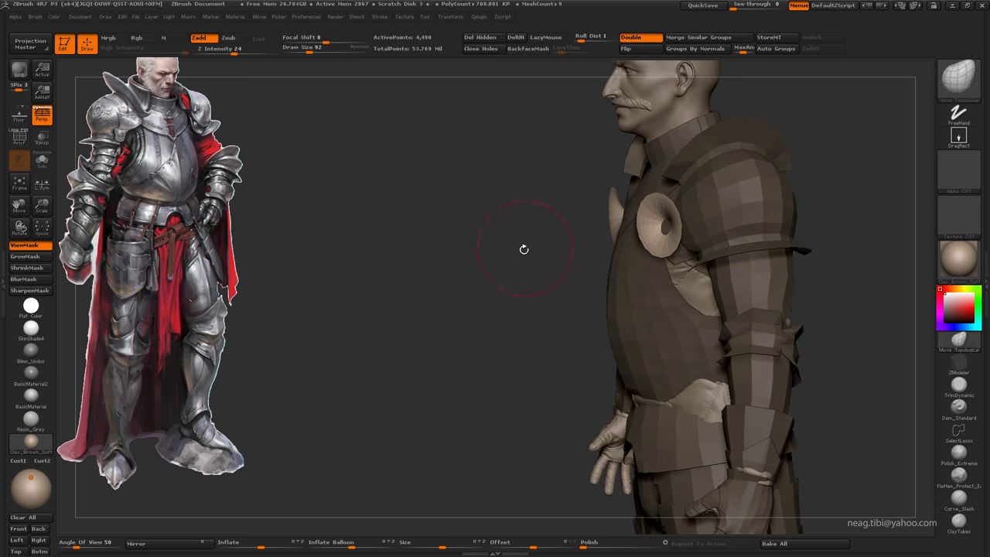
pyautogui.moveTo(521, 247); pyautogui.dragTo(483, 276)
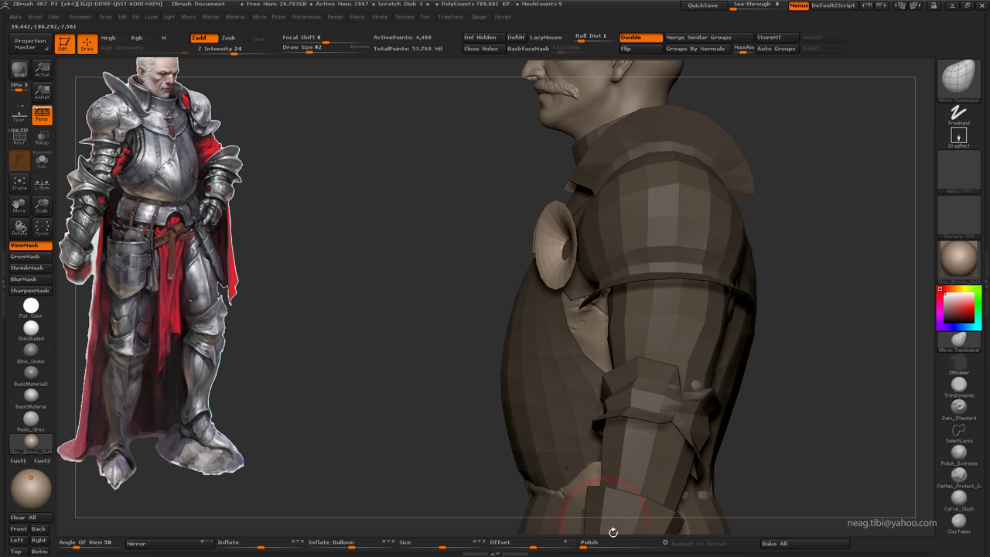
pyautogui.moveTo(541, 547); pyautogui.dragTo(510, 545)
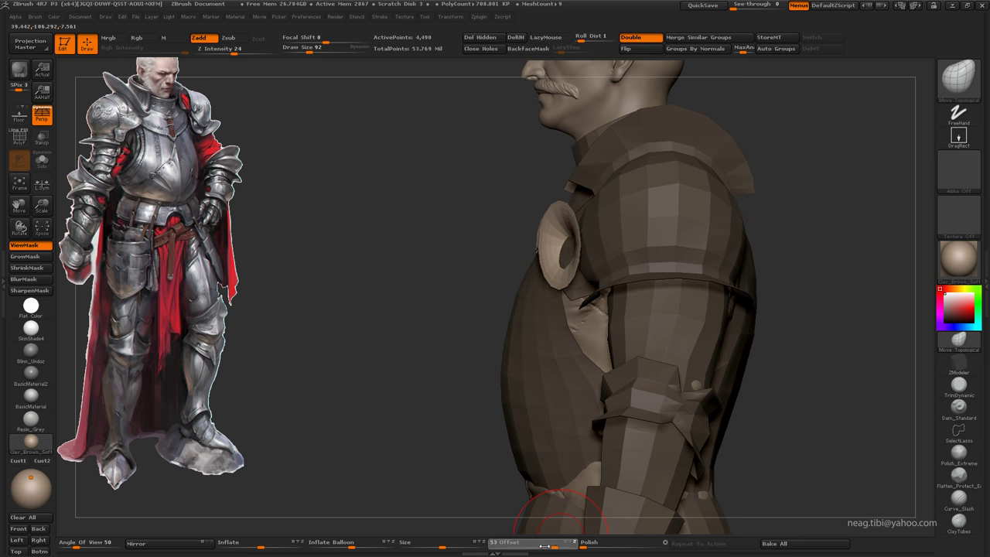
# Step: Transpose-rotate the disc to face forward, then check it from the front with polygroups
pyautogui.press('r')
pyautogui.moveTo(553, 240); pyautogui.dragTo(553, 276)
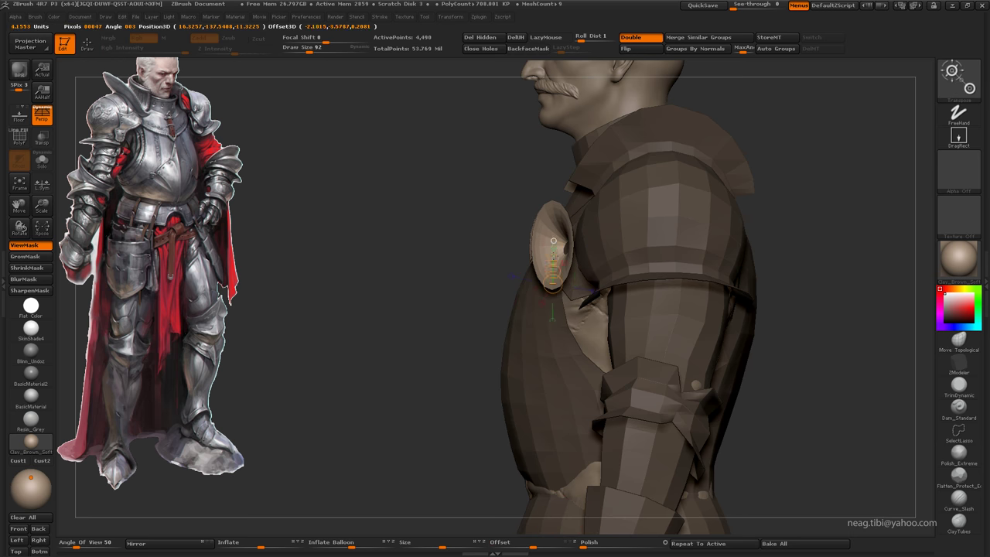
pyautogui.moveTo(553, 188)
pyautogui.mouseDown()
pyautogui.moveTo(565, 203)
pyautogui.moveTo(546, 283)
pyautogui.mouseUp()
pyautogui.click(42, 160)
pyautogui.moveTo(348, 309)
pyautogui.mouseDown()
pyautogui.moveTo(433, 310)
pyautogui.moveTo(464, 294)
pyautogui.mouseUp()
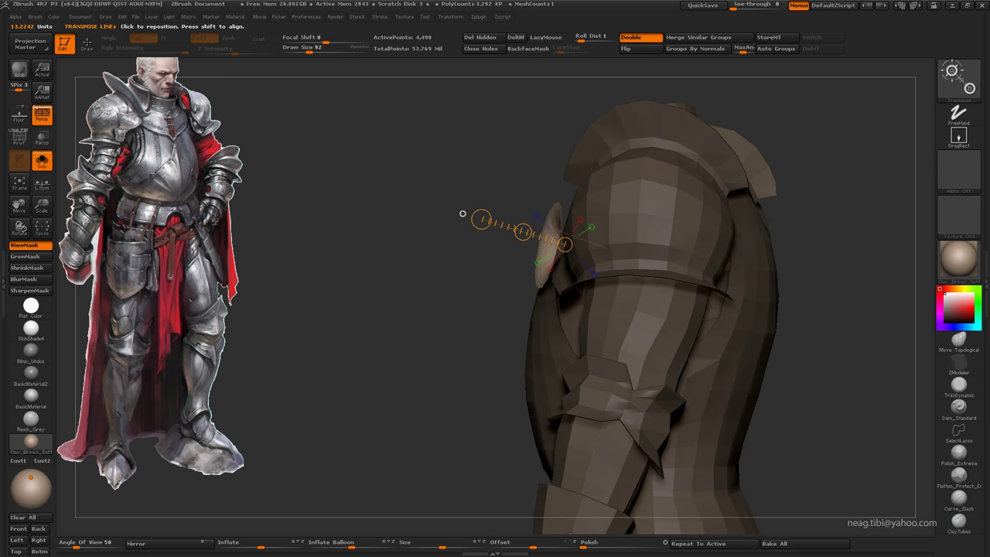
pyautogui.moveTo(516, 231); pyautogui.dragTo(626, 206)
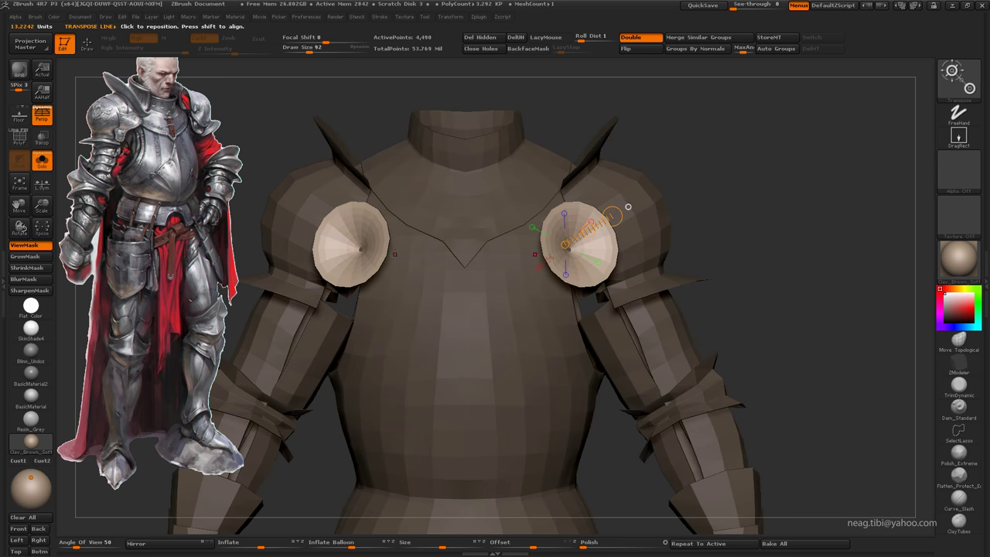
pyautogui.press('q')
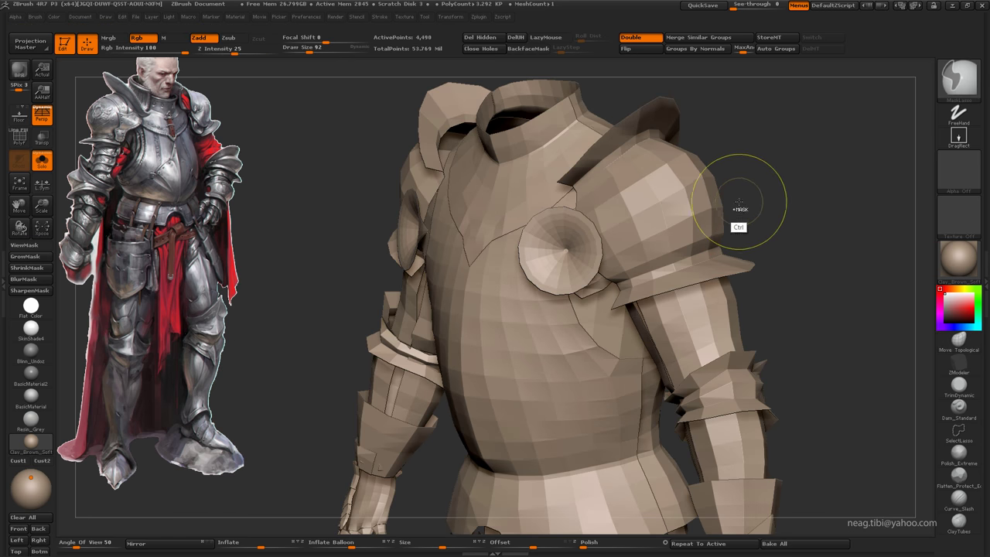
pyautogui.hotkey('shift', 'f')
pyautogui.press('f')
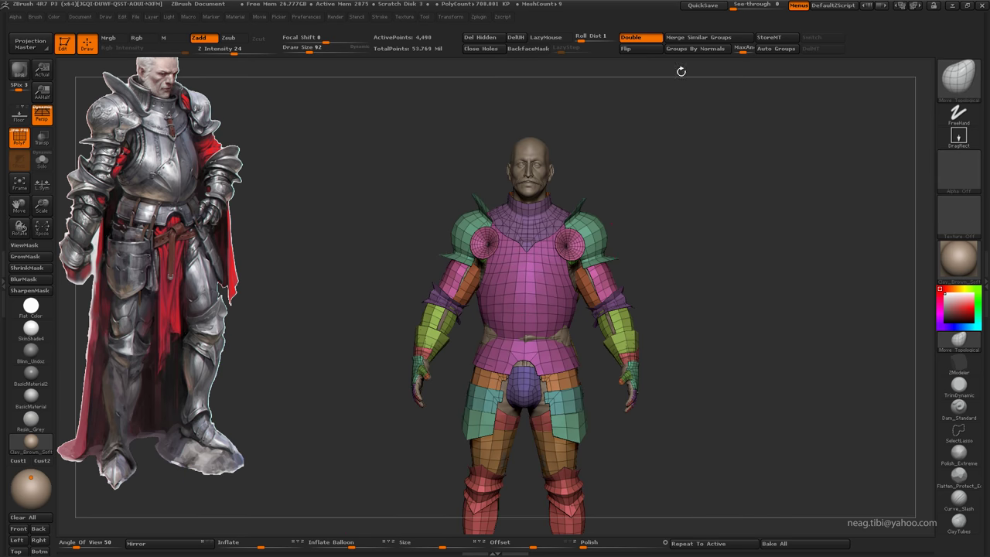
pyautogui.moveTo(630, 220)
pyautogui.mouseDown()
pyautogui.moveTo(629, 197)
pyautogui.moveTo(608, 248)
pyautogui.moveTo(586, 227)
pyautogui.moveTo(542, 265)
pyautogui.moveTo(605, 176)
pyautogui.moveTo(538, 185)
pyautogui.mouseUp()
pyautogui.keyDown('ctrl'); pyautogui.keyDown('shift'); pyautogui.click(586, 227); pyautogui.keyUp('shift'); pyautogui.keyUp('ctrl')
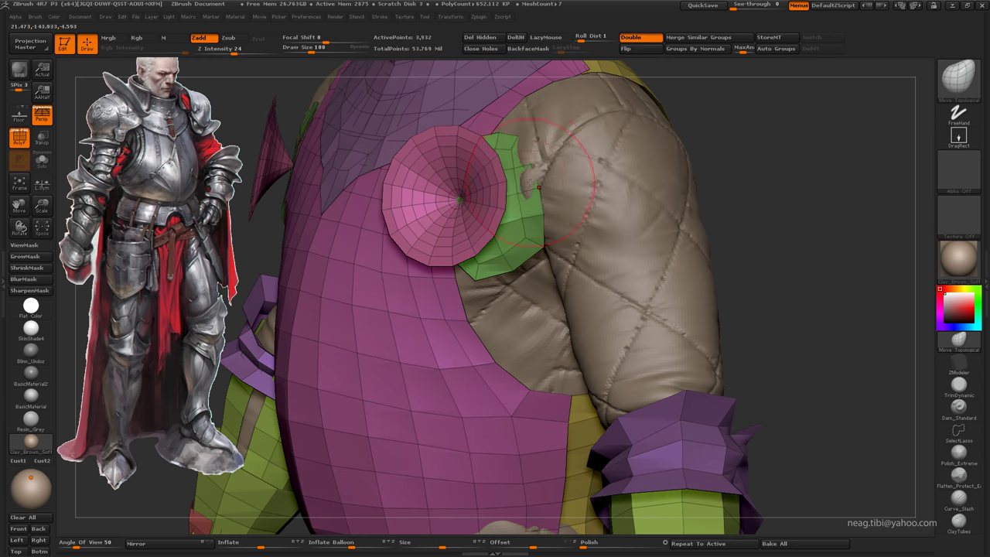
pyautogui.keyDown('alt'); pyautogui.moveTo(509, 148); pyautogui.dragTo(528, 163); pyautogui.keyUp('alt')
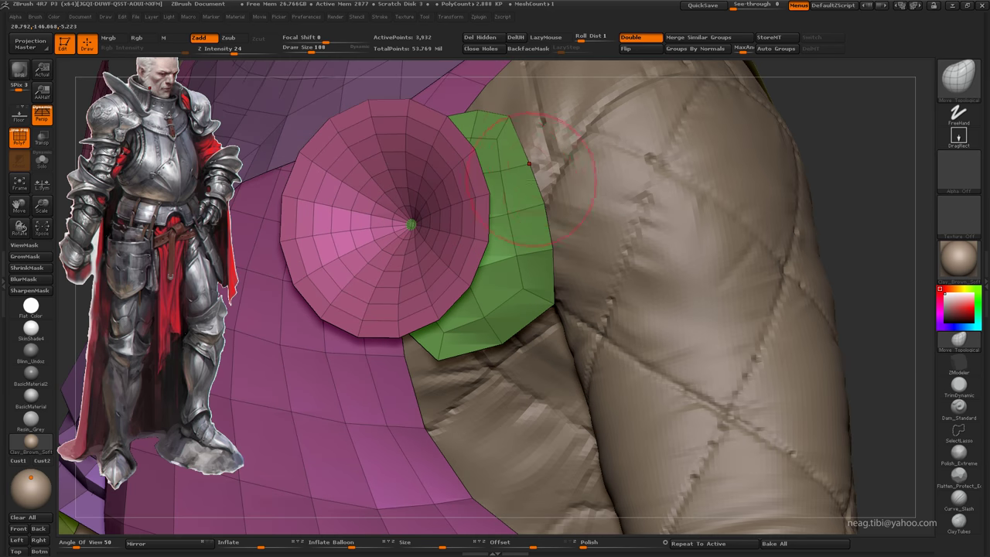
pyautogui.keyDown('ctrl'); pyautogui.keyDown('shift'); pyautogui.click(453, 206); pyautogui.keyUp('shift'); pyautogui.keyUp('ctrl')
pyautogui.moveTo(463, 194)
pyautogui.mouseDown()
pyautogui.moveTo(503, 150)
pyautogui.moveTo(493, 144)
pyautogui.mouseUp()
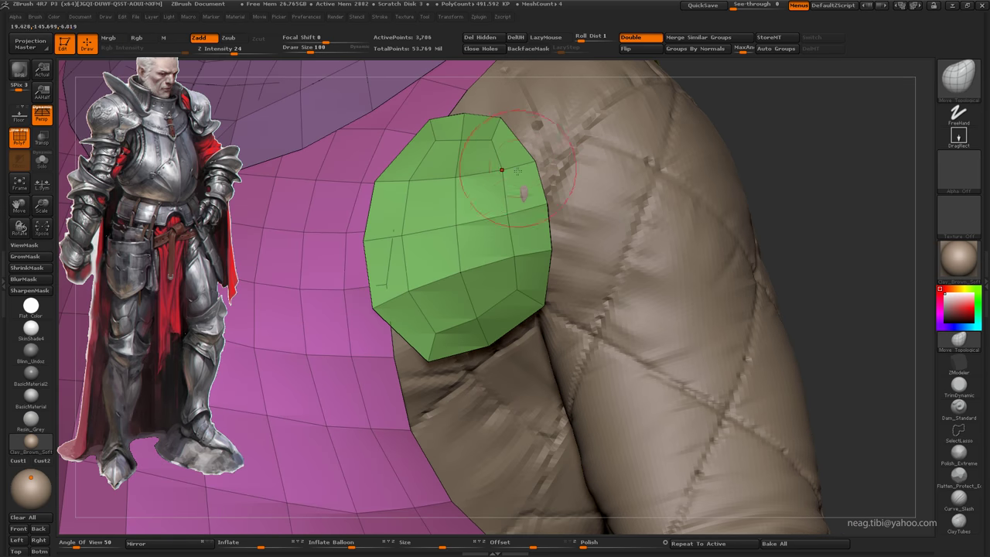
pyautogui.moveTo(514, 256)
pyautogui.mouseDown()
pyautogui.moveTo(612, 166)
pyautogui.moveTo(623, 300)
pyautogui.mouseUp()
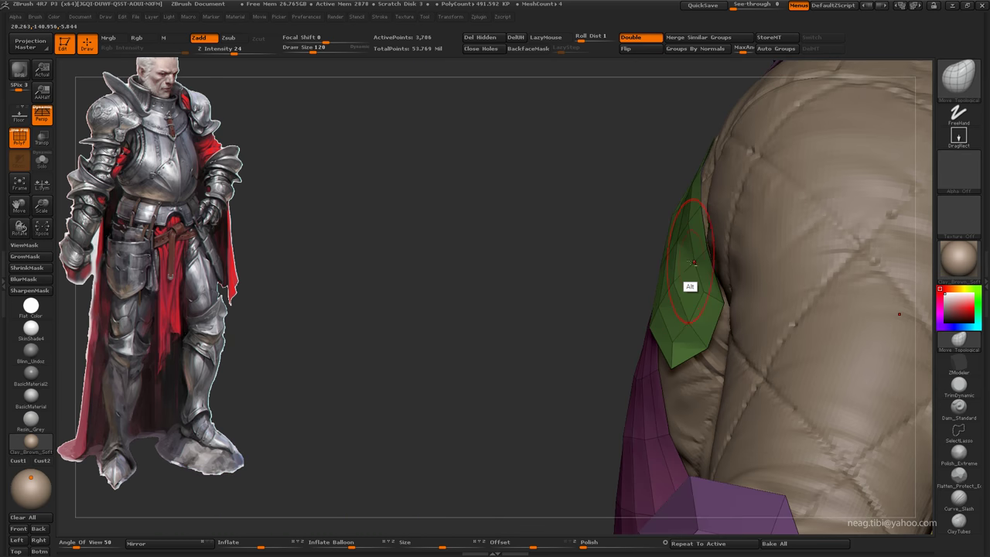
pyautogui.moveTo(670, 342); pyautogui.dragTo(675, 353)
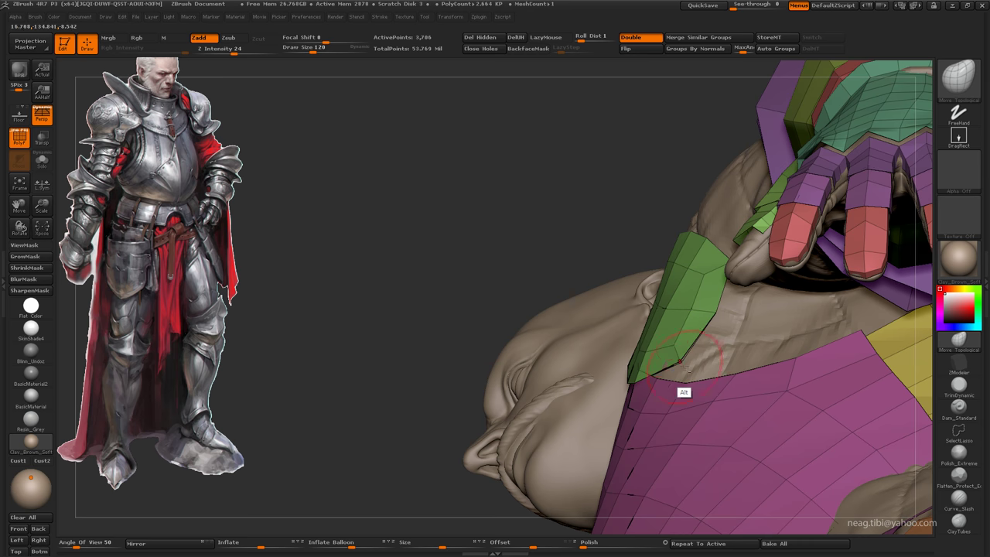
pyautogui.moveTo(679, 377)
pyautogui.mouseDown()
pyautogui.moveTo(618, 204)
pyautogui.moveTo(807, 206)
pyautogui.moveTo(585, 215)
pyautogui.moveTo(784, 155)
pyautogui.mouseUp()
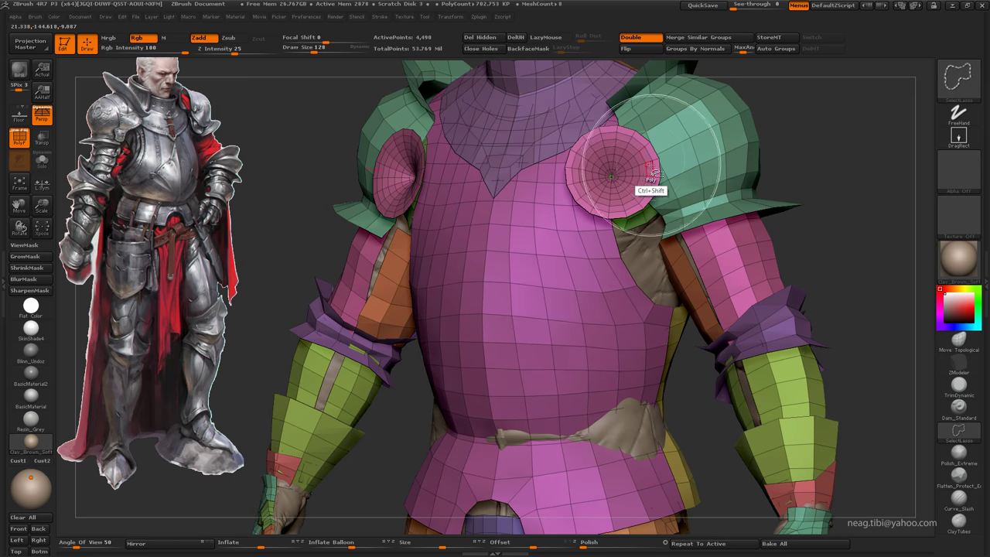
# Step: Hide the three green forearm armor pieces on the right arm
pyautogui.keyDown('ctrl'); pyautogui.keyDown('shift'); pyautogui.click(658, 172); pyautogui.keyUp('shift'); pyautogui.keyUp('ctrl')
pyautogui.keyDown('ctrl'); pyautogui.keyDown('shift'); pyautogui.click(760, 188); pyautogui.keyUp('shift'); pyautogui.keyUp('ctrl')
pyautogui.moveTo(760, 188); pyautogui.dragTo(681, 248)
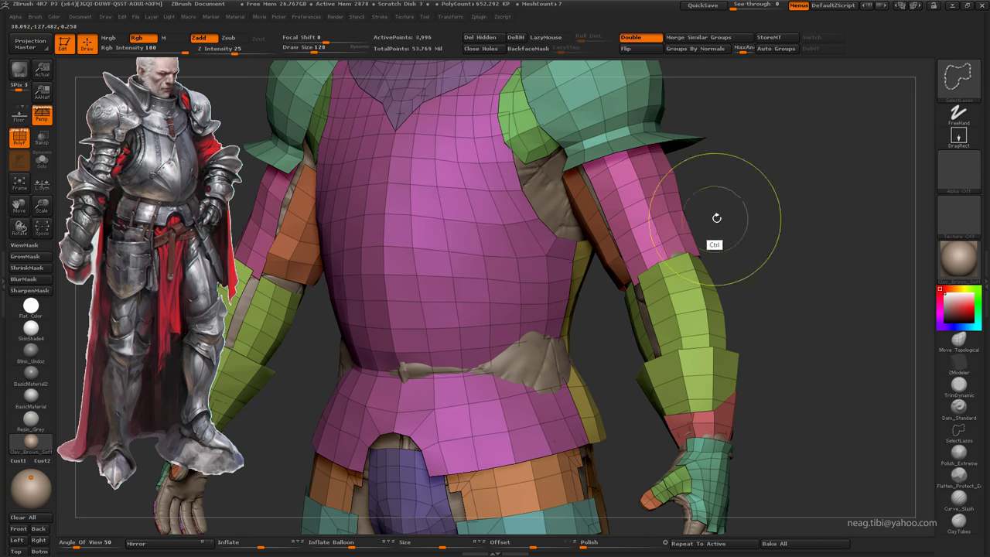
pyautogui.keyDown('ctrl'); pyautogui.keyDown('shift'); pyautogui.click(672, 295); pyautogui.keyUp('shift'); pyautogui.keyUp('ctrl')
pyautogui.keyDown('ctrl'); pyautogui.keyDown('shift'); pyautogui.click(674, 331); pyautogui.keyUp('shift'); pyautogui.keyUp('ctrl')
pyautogui.keyDown('ctrl'); pyautogui.keyDown('shift'); pyautogui.click(688, 378); pyautogui.keyUp('shift'); pyautogui.keyUp('ctrl')
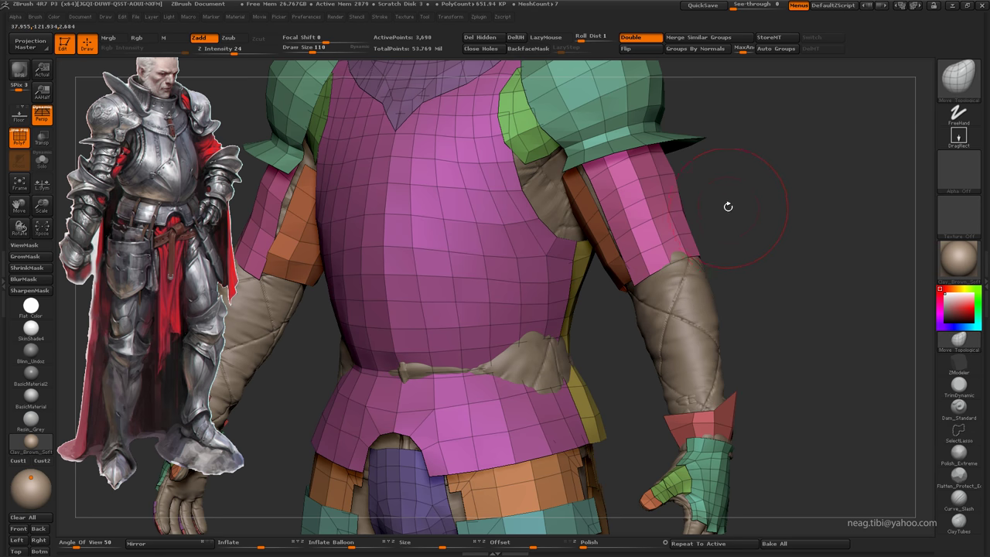
pyautogui.moveTo(725, 218); pyautogui.dragTo(617, 260)
# Step: Hide the pink torso plate and yellow side strips, frame the model, and solo the armor
pyautogui.keyDown('ctrl'); pyautogui.keyDown('shift'); pyautogui.click(559, 266); pyautogui.keyUp('shift'); pyautogui.keyUp('ctrl')
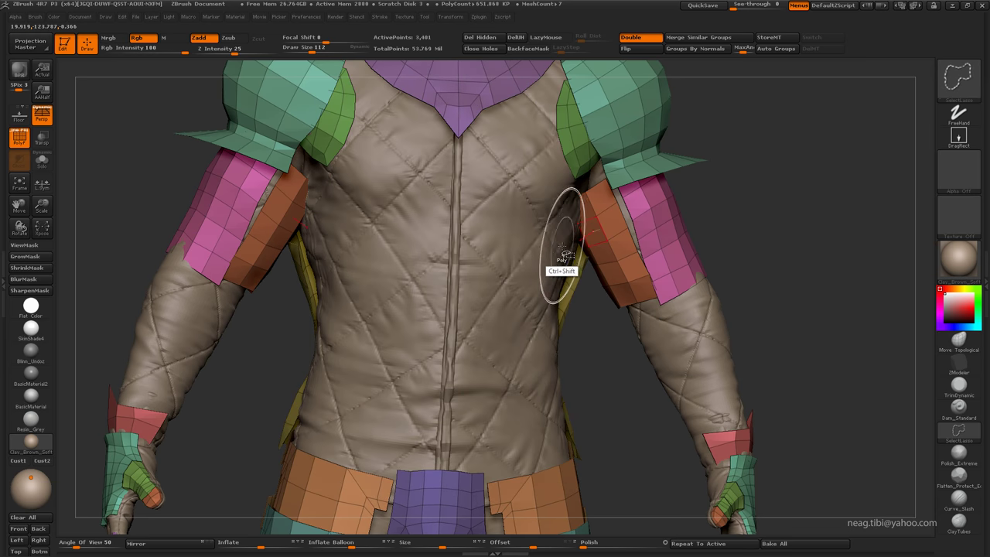
pyautogui.keyDown('ctrl'); pyautogui.keyDown('shift'); pyautogui.click(572, 297); pyautogui.keyUp('shift'); pyautogui.keyUp('ctrl')
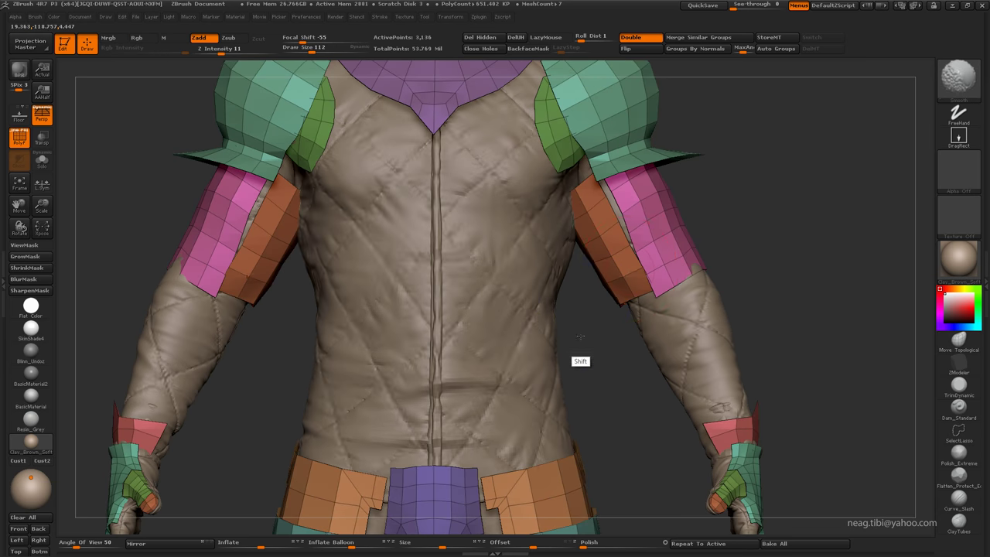
pyautogui.keyDown('alt'); pyautogui.moveTo(599, 305); pyautogui.dragTo(591, 363); pyautogui.keyUp('alt')
pyautogui.press('f')
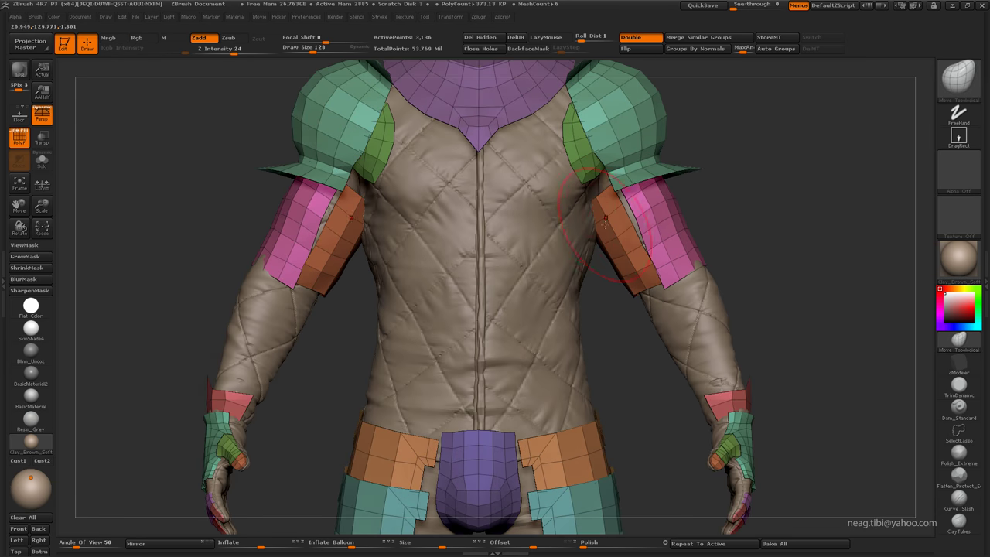
pyautogui.keyDown('ctrl'); pyautogui.keyDown('shift'); pyautogui.moveTo(600, 246); pyautogui.dragTo(599, 229); pyautogui.keyUp('shift'); pyautogui.keyUp('ctrl')
pyautogui.press('space')
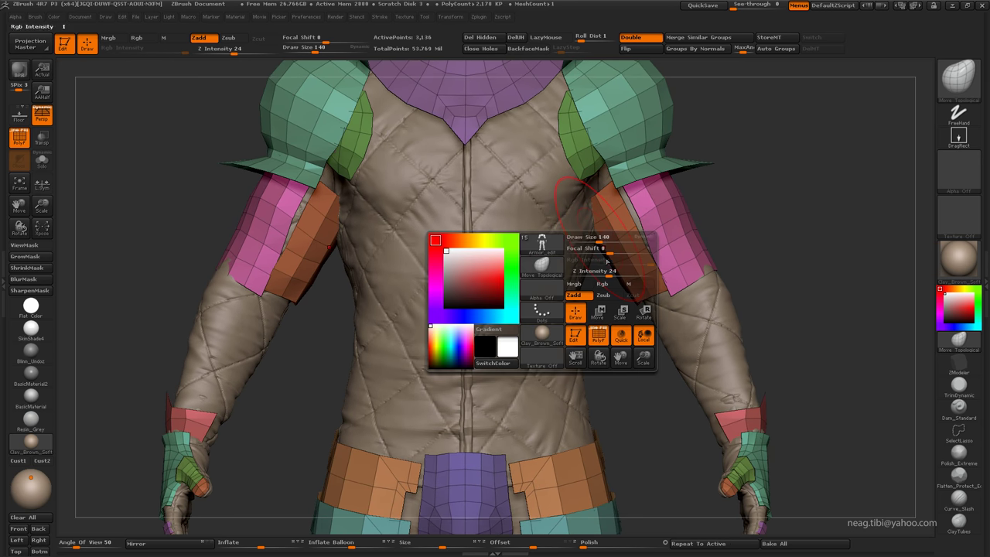
pyautogui.hotkey('ctrl', 'shift', 's')
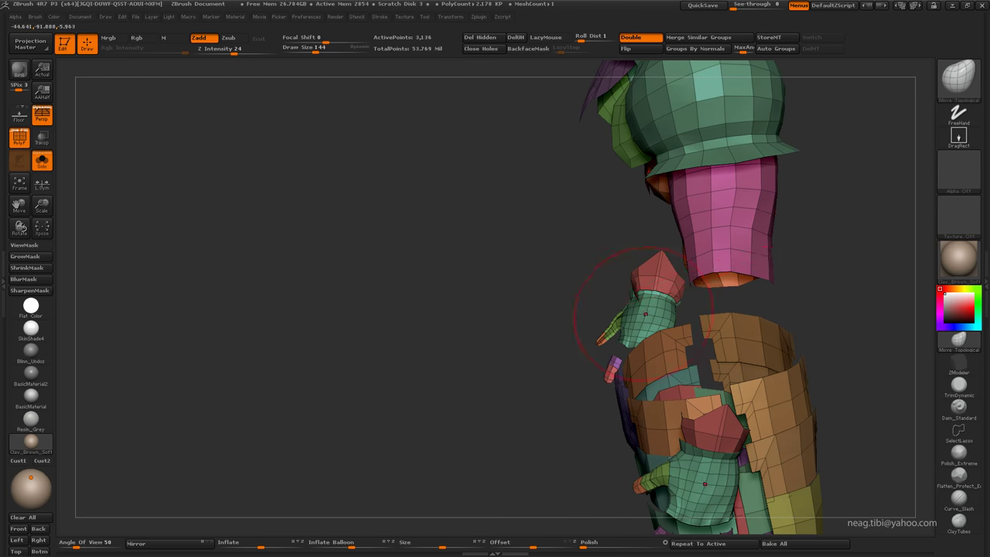
# Step: Shrink the brush and smooth the upper-arm plate, checking both its orange and pink sides
pyautogui.press('space')
pyautogui.press('space')
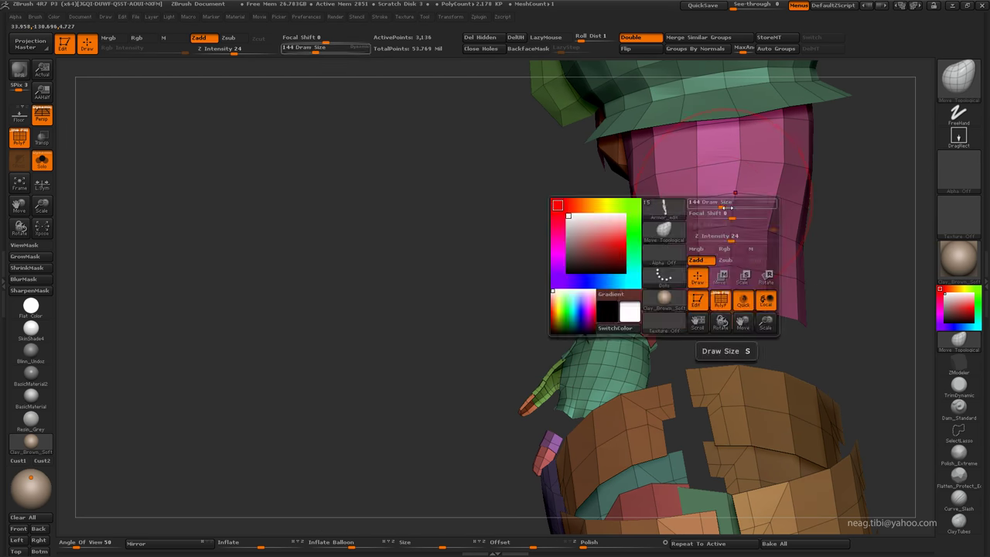
pyautogui.moveTo(734, 349); pyautogui.dragTo(697, 221)
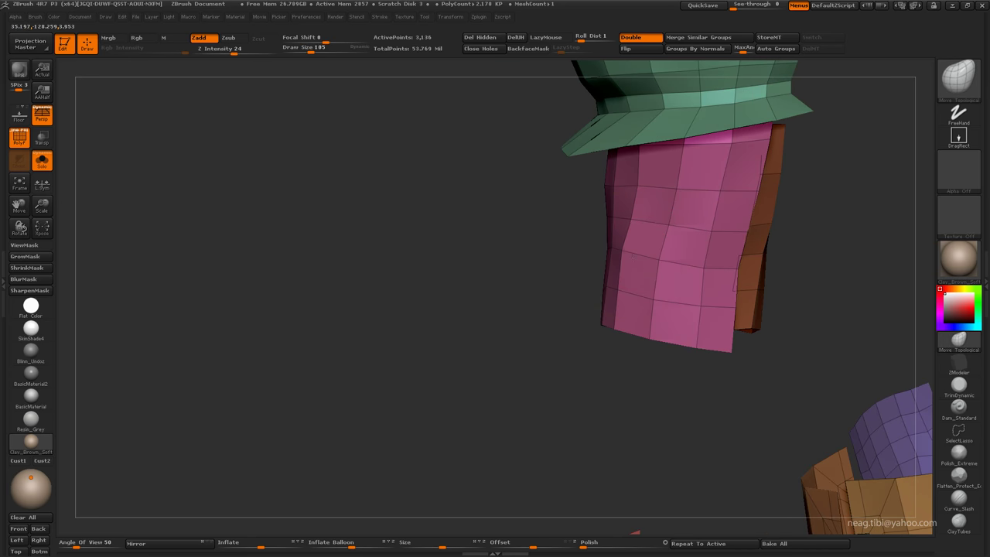
pyautogui.moveTo(632, 257)
pyautogui.mouseDown()
pyautogui.moveTo(557, 259)
pyautogui.moveTo(553, 283)
pyautogui.mouseUp()
pyautogui.moveTo(546, 381)
pyautogui.mouseDown()
pyautogui.moveTo(499, 309)
pyautogui.moveTo(568, 300)
pyautogui.moveTo(637, 319)
pyautogui.mouseUp()
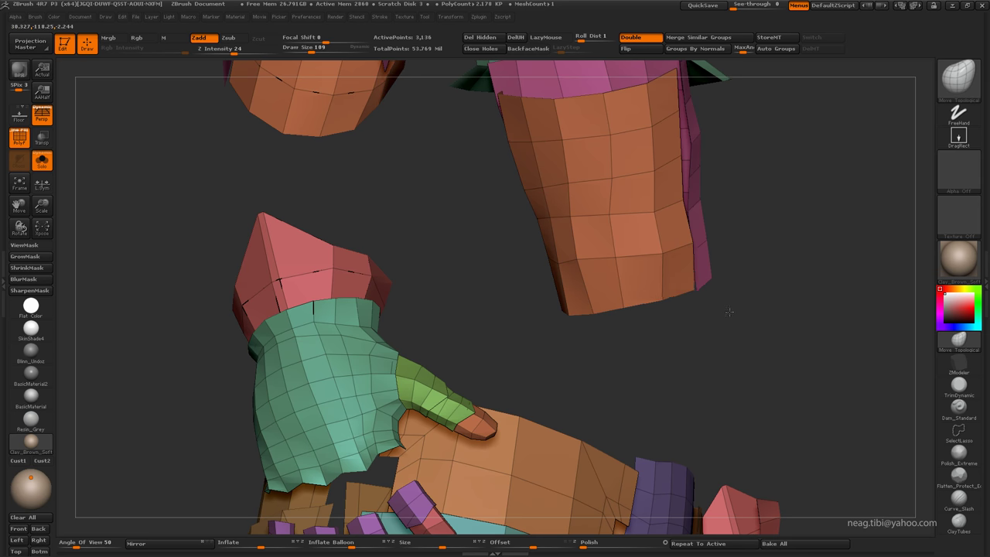
pyautogui.press('shift')
pyautogui.moveTo(572, 218); pyautogui.dragTo(670, 207)
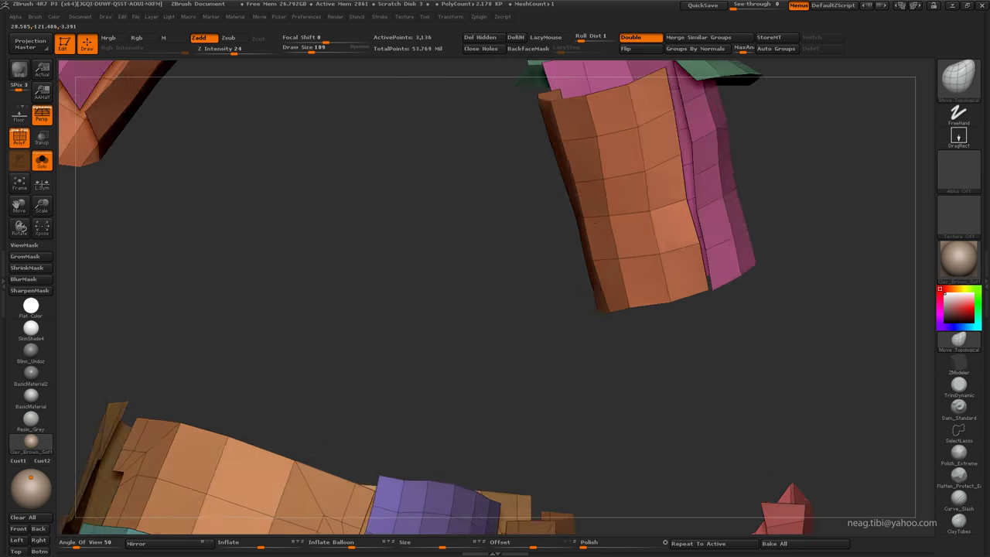
pyautogui.moveTo(698, 303)
pyautogui.mouseDown()
pyautogui.moveTo(830, 250)
pyautogui.moveTo(746, 262)
pyautogui.moveTo(744, 287)
pyautogui.mouseUp()
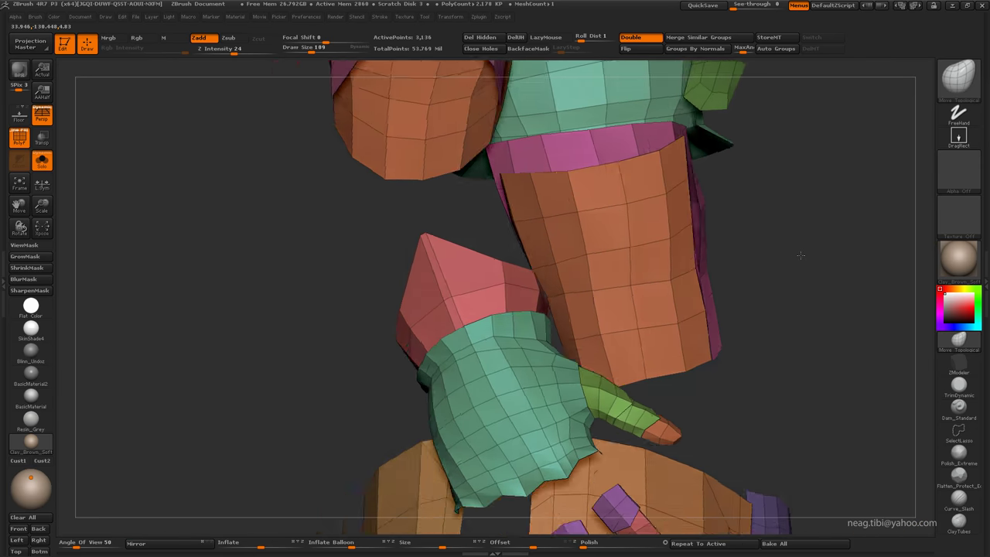
pyautogui.press('q')
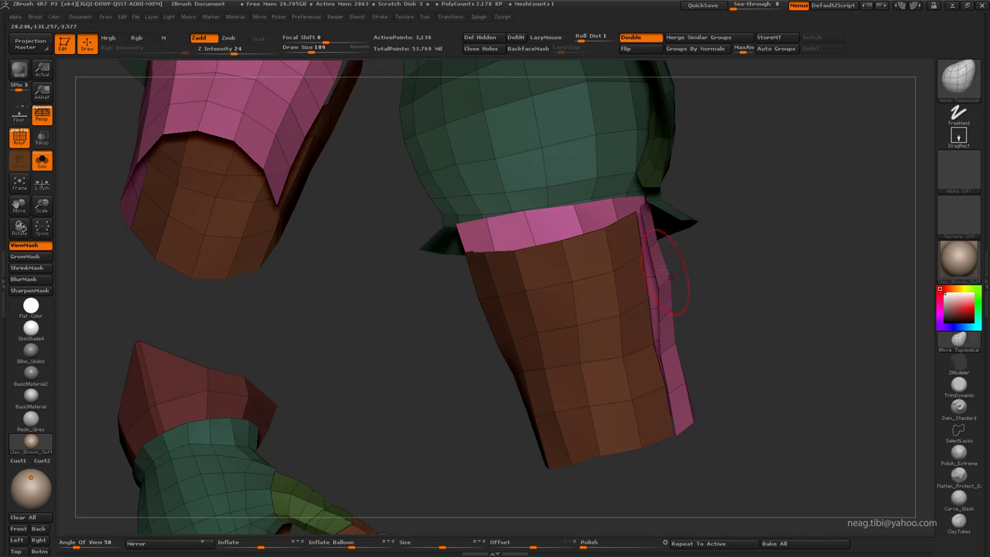
pyautogui.press('space')
# Step: Zoom in on the pink band and smooth the pink upper-arm plate, ending in a front view
pyautogui.moveTo(523, 286); pyautogui.dragTo(537, 327)
pyautogui.moveTo(504, 219)
pyautogui.mouseDown()
pyautogui.moveTo(751, 187)
pyautogui.moveTo(678, 162)
pyautogui.moveTo(401, 241)
pyautogui.mouseUp()
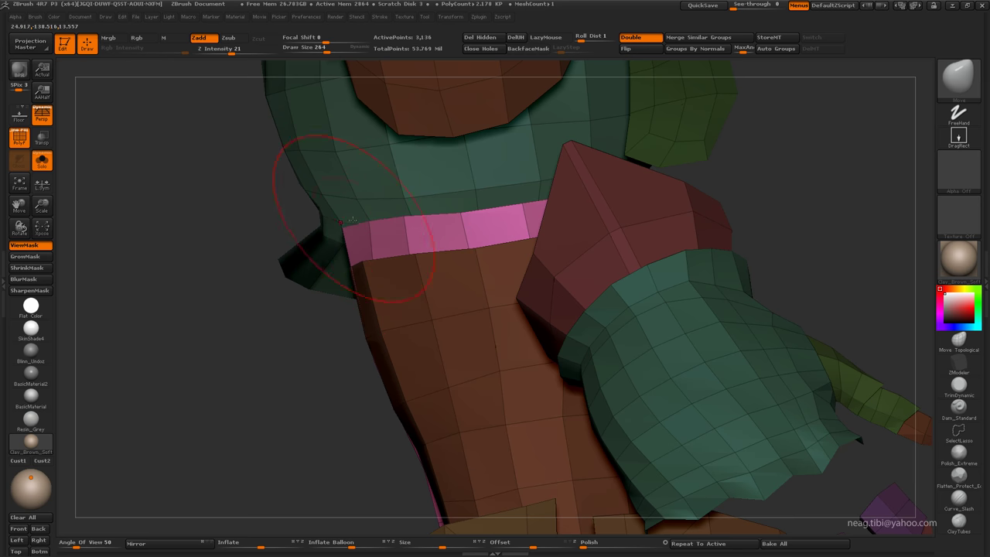
pyautogui.moveTo(337, 182)
pyautogui.mouseDown()
pyautogui.moveTo(531, 124)
pyautogui.moveTo(664, 181)
pyautogui.mouseUp()
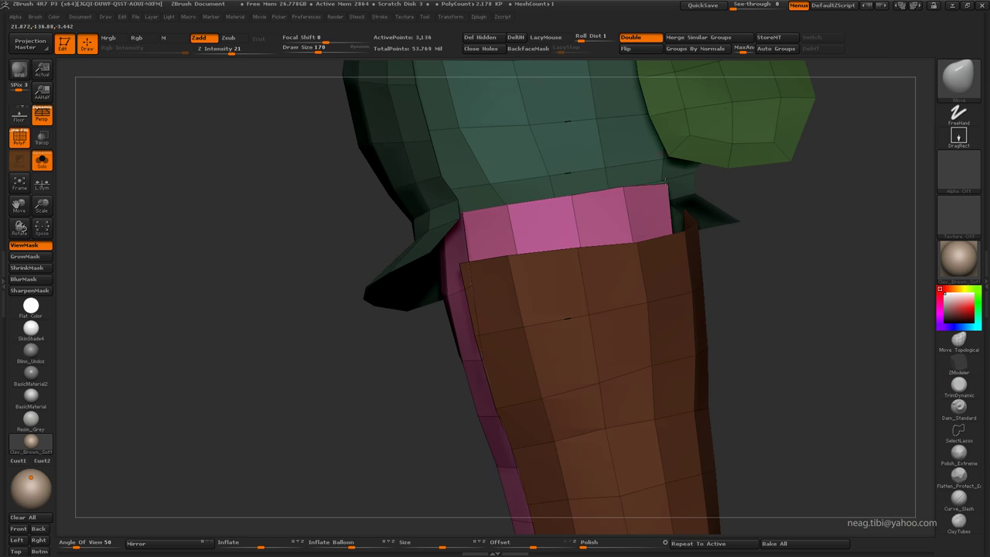
pyautogui.moveTo(558, 220); pyautogui.dragTo(501, 201)
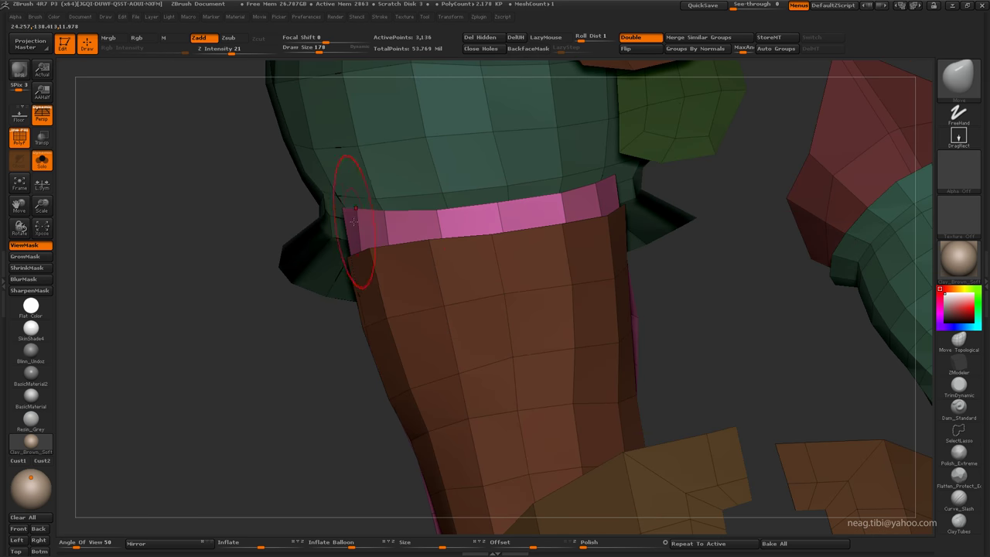
pyautogui.moveTo(351, 222)
pyautogui.mouseDown()
pyautogui.moveTo(513, 208)
pyautogui.moveTo(592, 188)
pyautogui.mouseUp()
pyautogui.press('space')
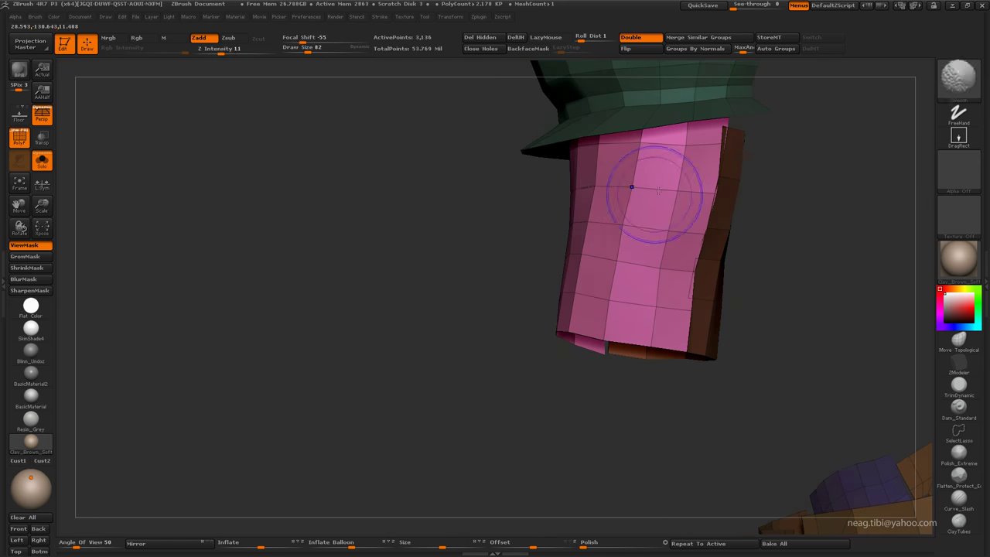
pyautogui.moveTo(656, 191)
pyautogui.mouseDown()
pyautogui.moveTo(620, 246)
pyautogui.moveTo(620, 297)
pyautogui.moveTo(685, 172)
pyautogui.moveTo(581, 259)
pyautogui.mouseUp()
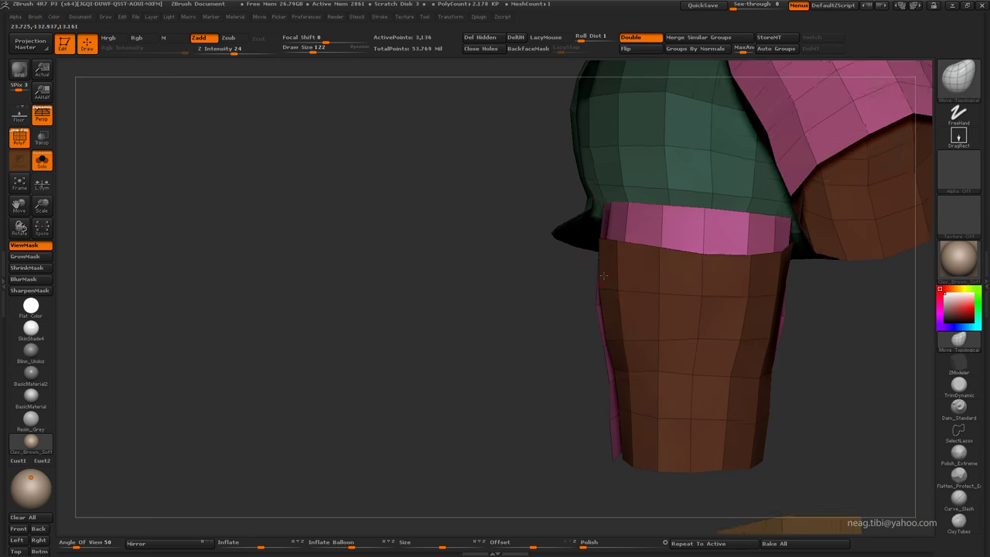
pyautogui.moveTo(586, 206)
pyautogui.mouseDown()
pyautogui.moveTo(555, 188)
pyautogui.moveTo(530, 276)
pyautogui.moveTo(610, 262)
pyautogui.moveTo(655, 270)
pyautogui.moveTo(638, 297)
pyautogui.moveTo(656, 293)
pyautogui.mouseUp()
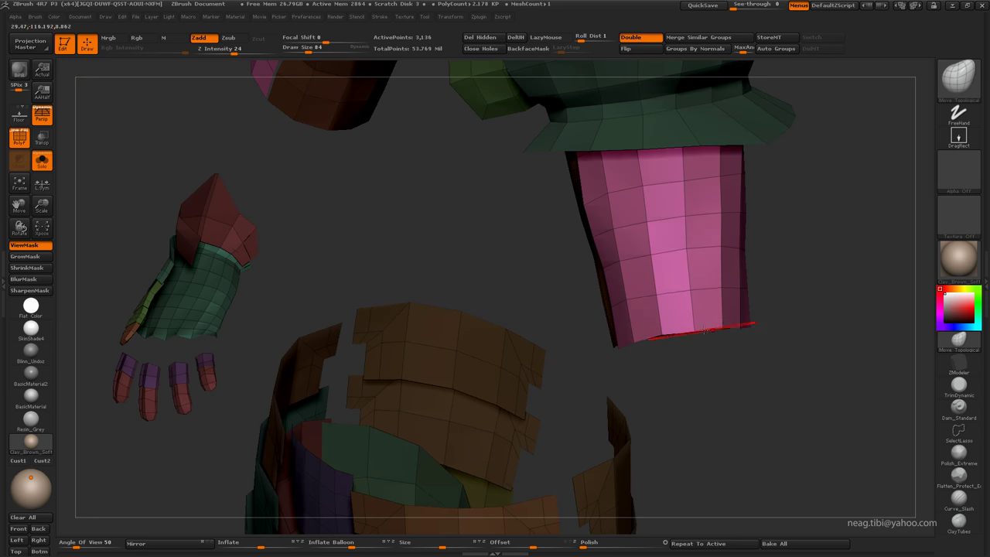
pyautogui.moveTo(704, 331); pyautogui.dragTo(737, 305)
pyautogui.moveTo(724, 245)
pyautogui.mouseDown()
pyautogui.moveTo(758, 232)
pyautogui.moveTo(633, 263)
pyautogui.moveTo(726, 203)
pyautogui.moveTo(634, 224)
pyautogui.moveTo(681, 232)
pyautogui.mouseUp()
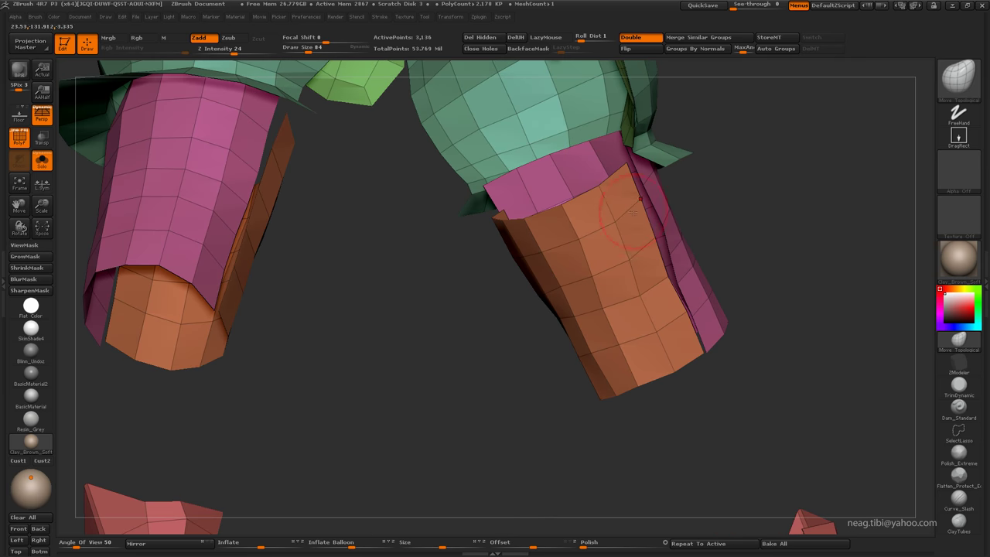
# Step: Inset all polygons of the arm plate at polygon level, then return to Move Topological
pyautogui.click(951, 372)
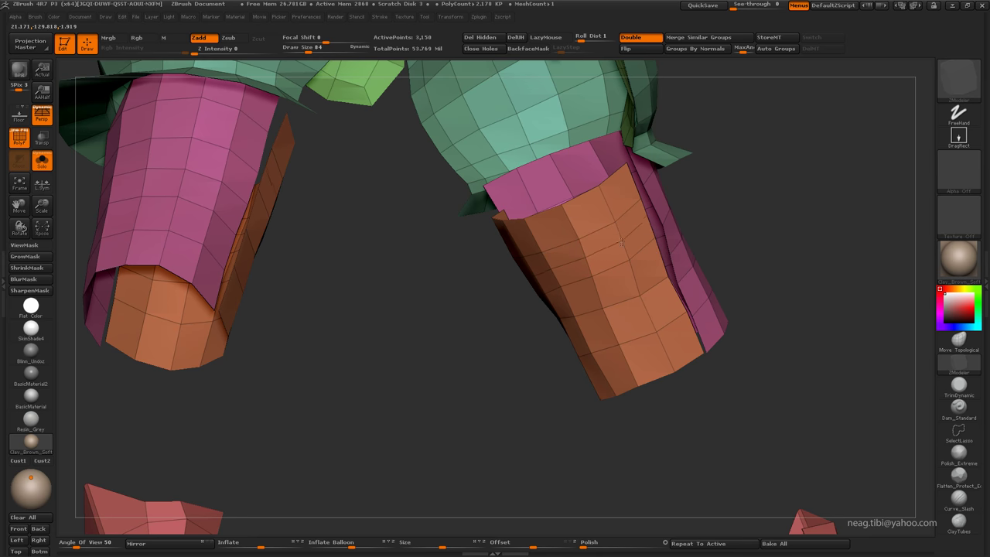
pyautogui.moveTo(729, 205); pyautogui.dragTo(672, 234)
pyautogui.press('space')
pyautogui.click(679, 274)
pyautogui.click(754, 290)
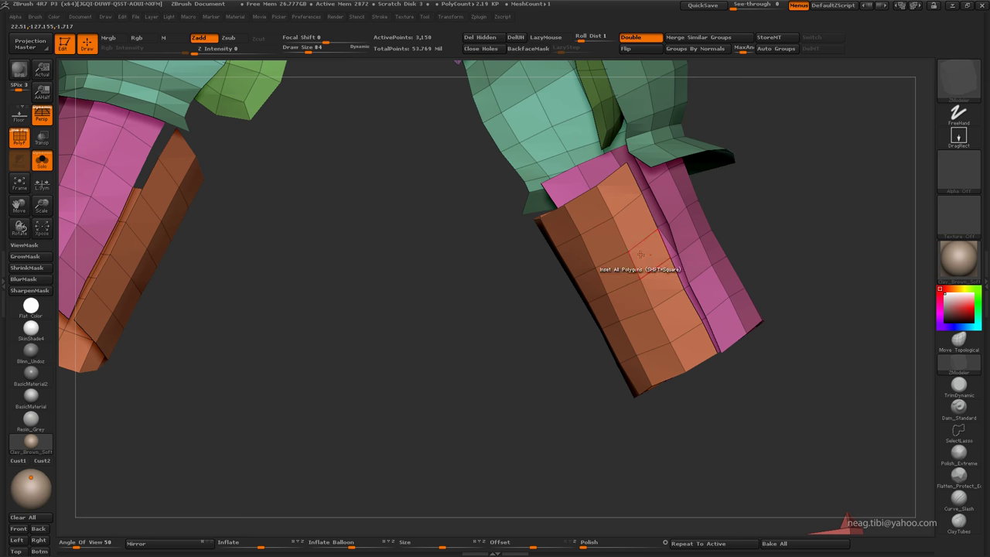
pyautogui.press('b')
pyautogui.press('m')
pyautogui.press('t')
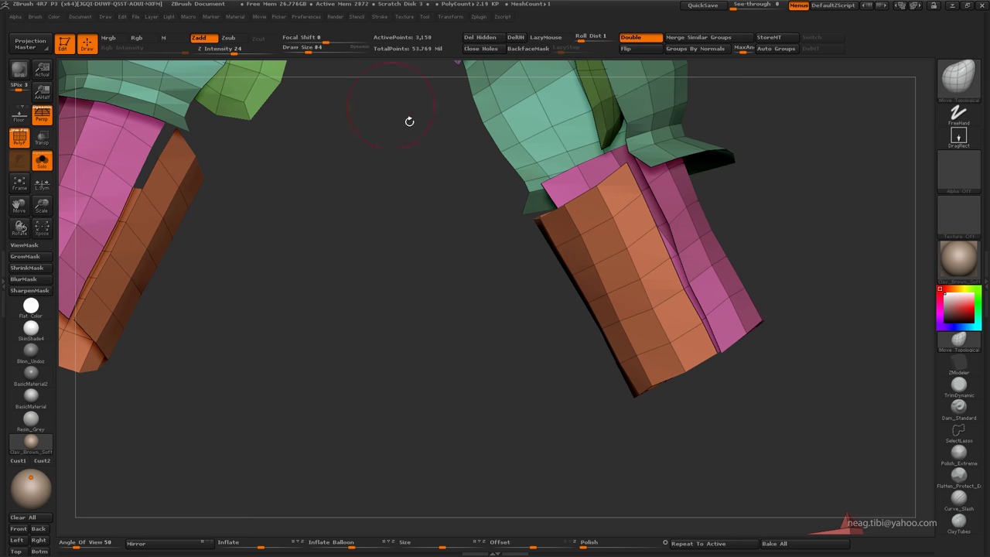
# Step: Lasso-hide the torso and boots so only the arm pieces remain, framing the sleeve plate
pyautogui.moveTo(801, 155); pyautogui.dragTo(587, 201)
pyautogui.keyDown('alt'); pyautogui.moveTo(542, 232); pyautogui.dragTo(451, 170); pyautogui.keyUp('alt')
pyautogui.moveTo(719, 224)
pyautogui.keyDown('alt'); pyautogui.mouseDown()
pyautogui.moveTo(730, 144)
pyautogui.moveTo(602, 181)
pyautogui.moveTo(433, 325)
pyautogui.mouseUp(); pyautogui.keyUp('alt')
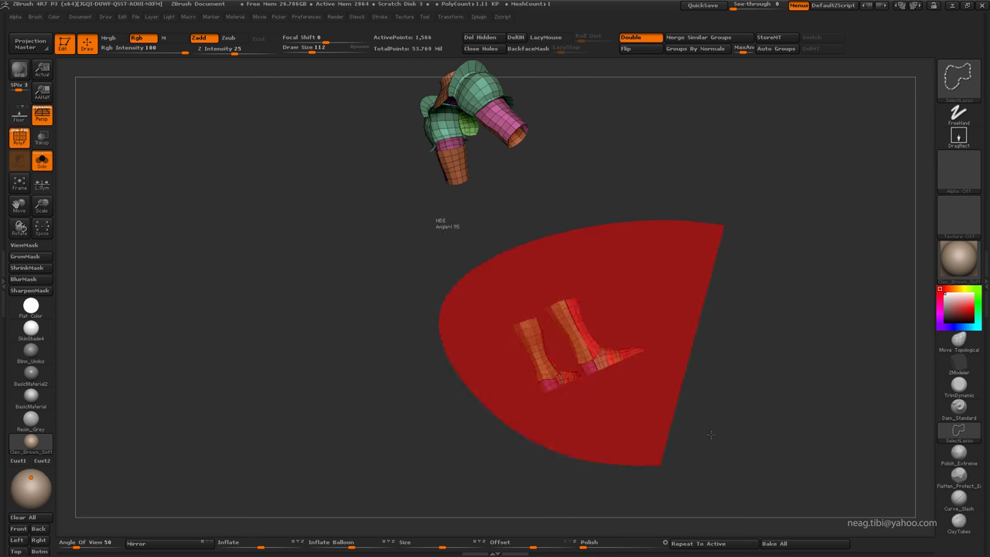
pyautogui.keyDown('ctrl'); pyautogui.keyDown('alt'); pyautogui.keyDown('shift'); pyautogui.moveTo(729, 224); pyautogui.dragTo(457, 232); pyautogui.keyUp('shift'); pyautogui.keyUp('alt'); pyautogui.keyUp('ctrl')
pyautogui.moveTo(504, 201)
pyautogui.mouseDown()
pyautogui.moveTo(533, 260)
pyautogui.moveTo(495, 217)
pyautogui.mouseUp()
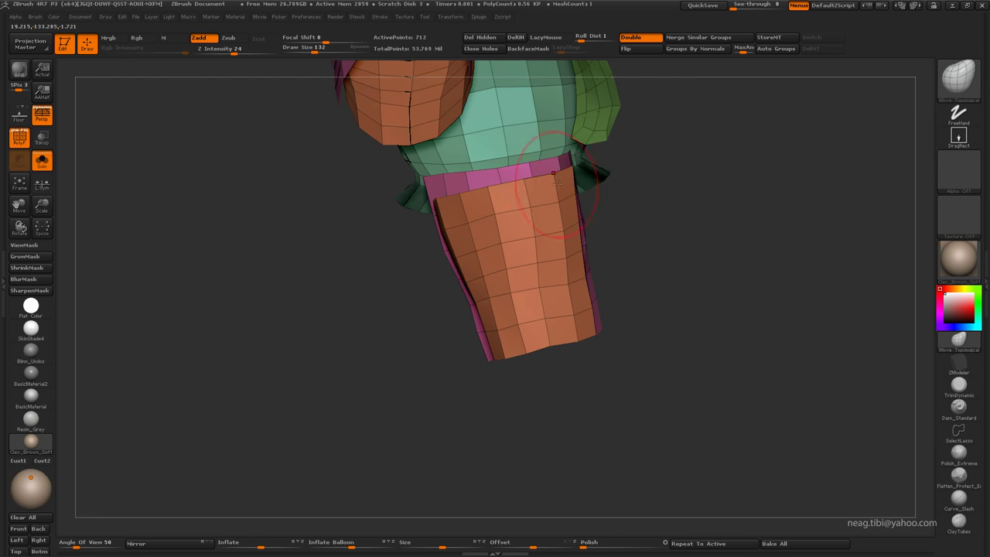
pyautogui.moveTo(510, 232)
pyautogui.mouseDown()
pyautogui.moveTo(459, 345)
pyautogui.moveTo(531, 263)
pyautogui.mouseUp()
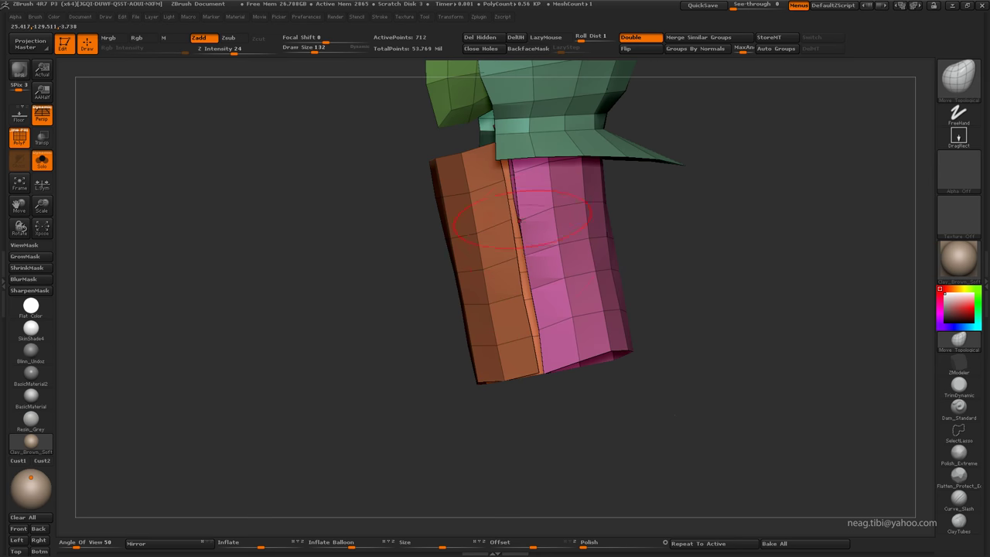
pyautogui.moveTo(536, 309)
pyautogui.mouseDown()
pyautogui.moveTo(555, 362)
pyautogui.moveTo(523, 277)
pyautogui.mouseUp()
# Step: Toggle Solo to check the sleeve plate's fit against the jacket sleeve from several angles
pyautogui.hotkey('shift', 'ctrl', 's')
pyautogui.moveTo(440, 331); pyautogui.dragTo(457, 287)
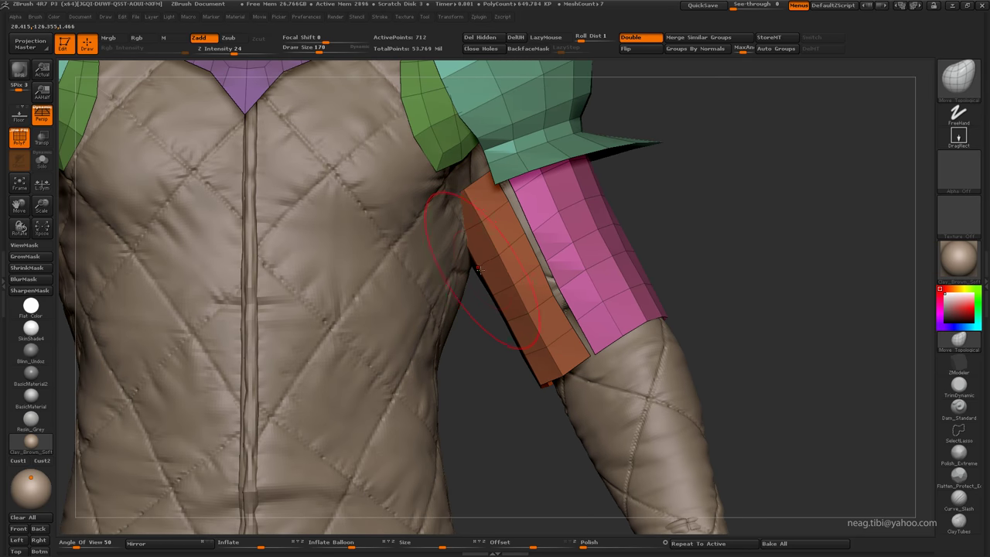
pyautogui.hotkey('shift', 'ctrl', 's')
pyautogui.moveTo(449, 249); pyautogui.dragTo(414, 232)
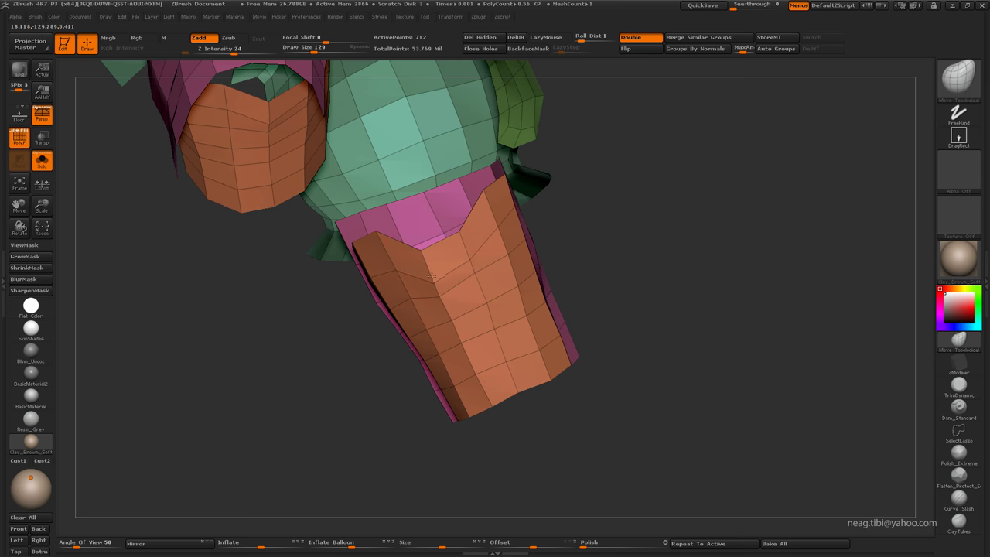
pyautogui.moveTo(486, 253)
pyautogui.mouseDown()
pyautogui.moveTo(491, 207)
pyautogui.moveTo(390, 257)
pyautogui.mouseUp()
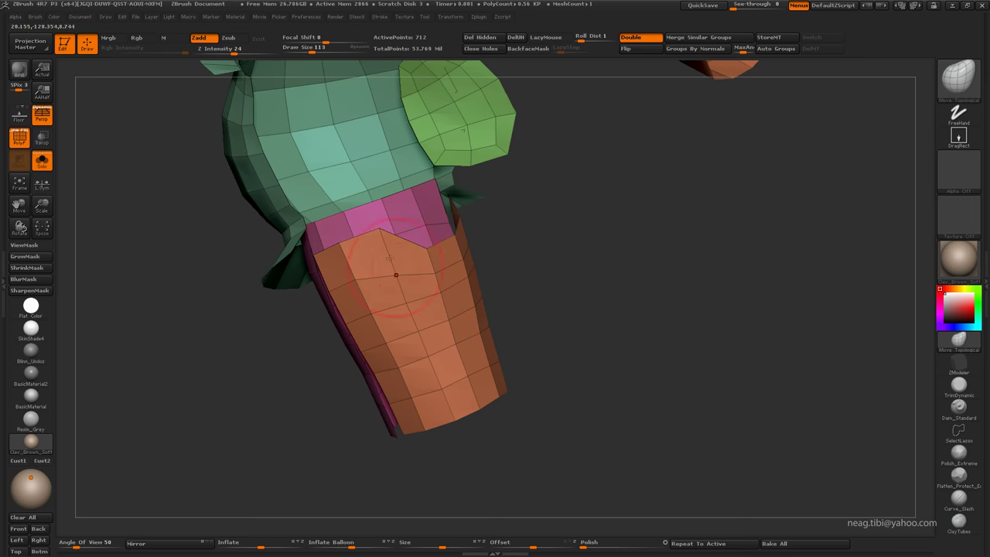
pyautogui.moveTo(349, 251); pyautogui.dragTo(366, 285)
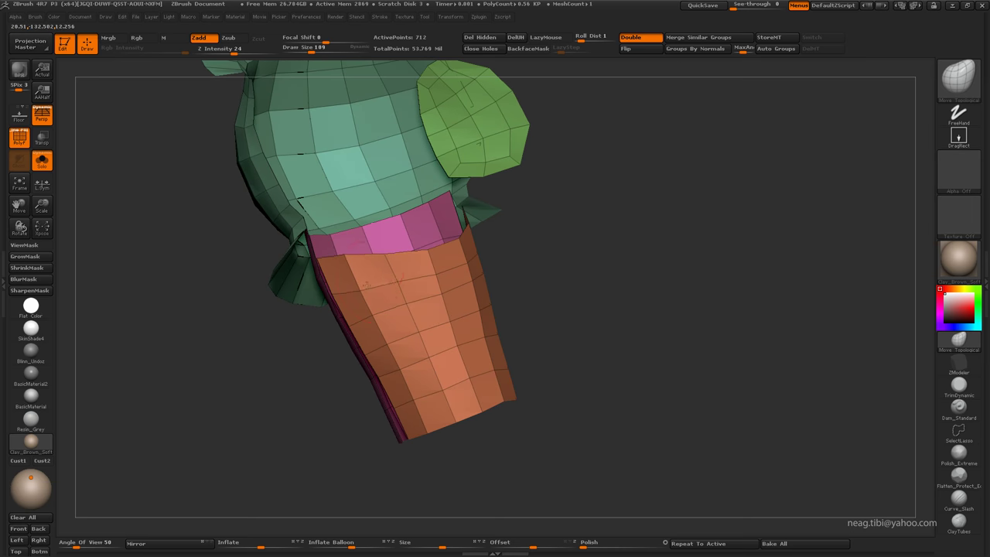
pyautogui.moveTo(418, 318)
pyautogui.mouseDown()
pyautogui.moveTo(477, 328)
pyautogui.moveTo(508, 263)
pyautogui.mouseUp()
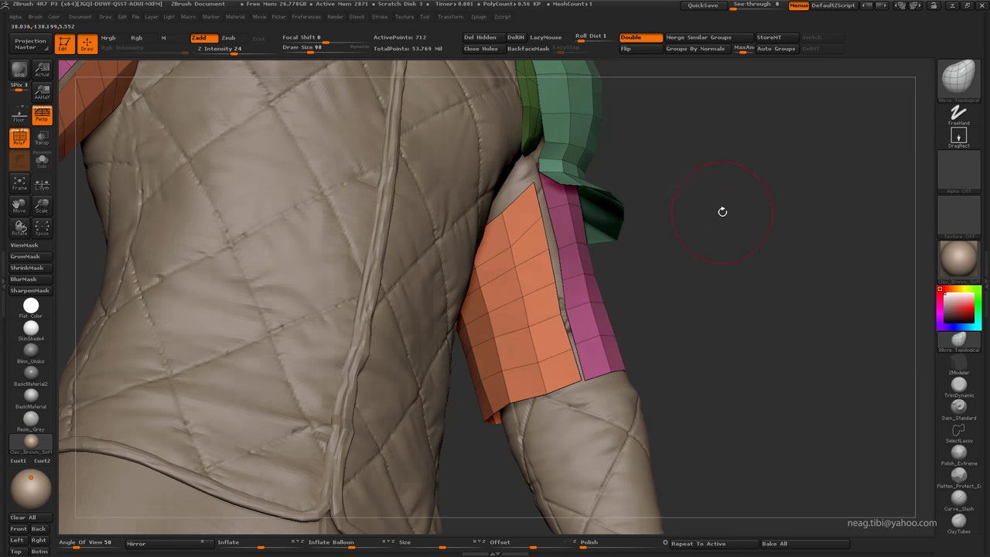
pyautogui.moveTo(723, 209); pyautogui.dragTo(696, 232)
# Step: Select Sweater1, drop it to its lowest subdivision and trim the visible area back to the sleeves
pyautogui.keyDown('alt'); pyautogui.click(634, 232); pyautogui.keyUp('alt')
pyautogui.hotkey('shift', 'd')
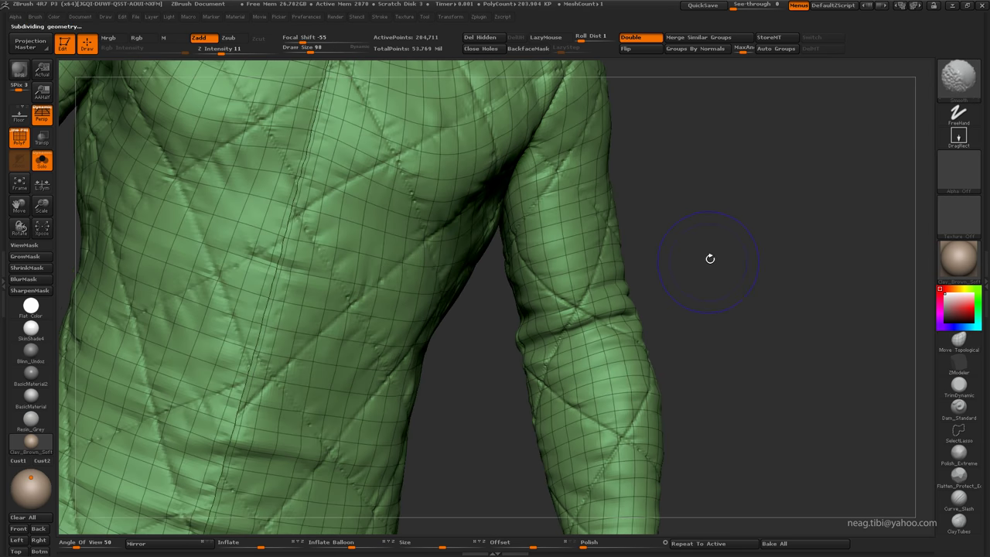
pyautogui.hotkey('shift', 'd')
pyautogui.hotkey('shift', 'd')
pyautogui.press('f')
pyautogui.keyDown('alt'); pyautogui.moveTo(710, 259); pyautogui.dragTo(700, 124); pyautogui.keyUp('alt')
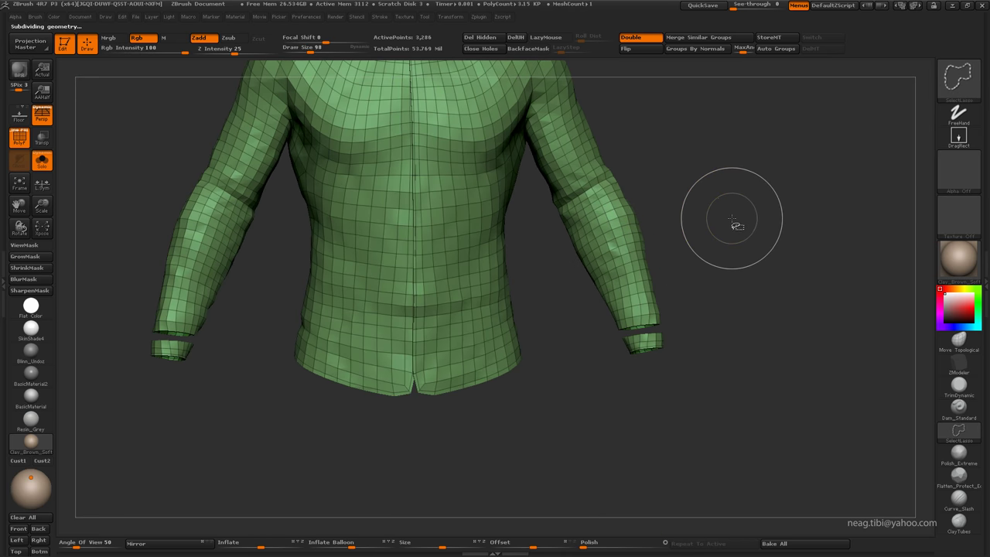
pyautogui.hotkey('ctrl', 'z')
pyautogui.hotkey('ctrl', 'z')
pyautogui.hotkey('ctrl', 'z')
pyautogui.hotkey('ctrl', 'z')
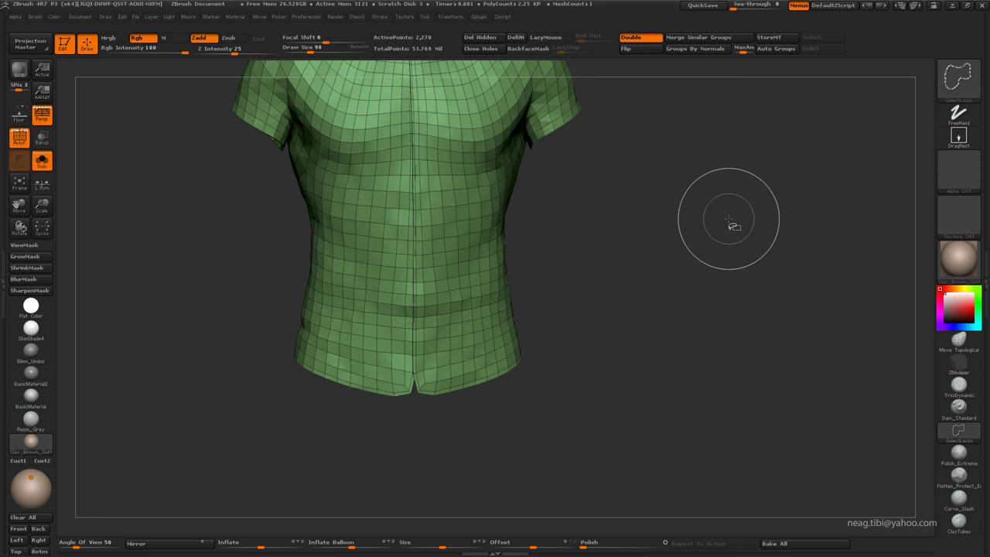
# Step: Turn off PolyF, step the sleeves back up to full detail and turn Solo off
pyautogui.moveTo(730, 225); pyautogui.dragTo(637, 202)
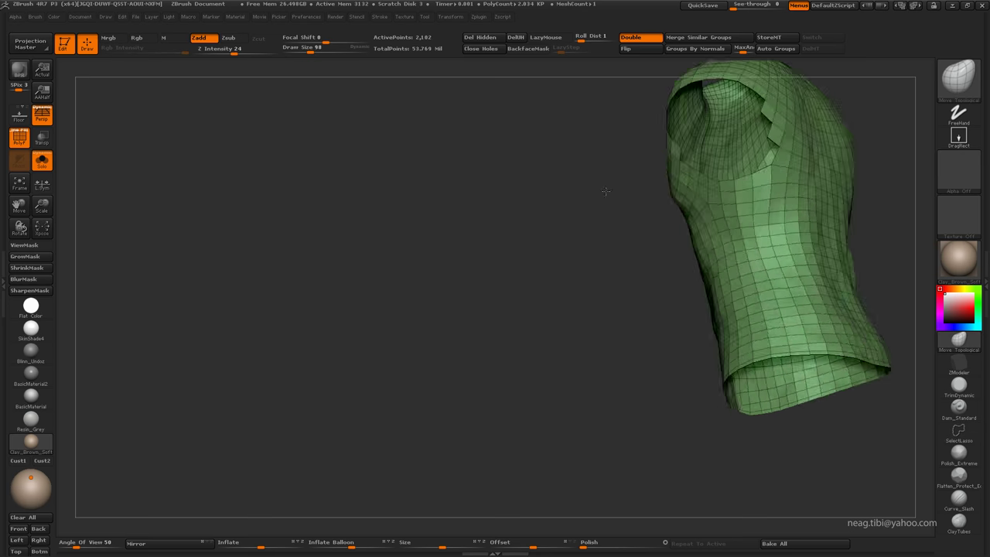
pyautogui.moveTo(606, 190)
pyautogui.mouseDown()
pyautogui.moveTo(585, 250)
pyautogui.moveTo(487, 270)
pyautogui.moveTo(498, 286)
pyautogui.mouseUp()
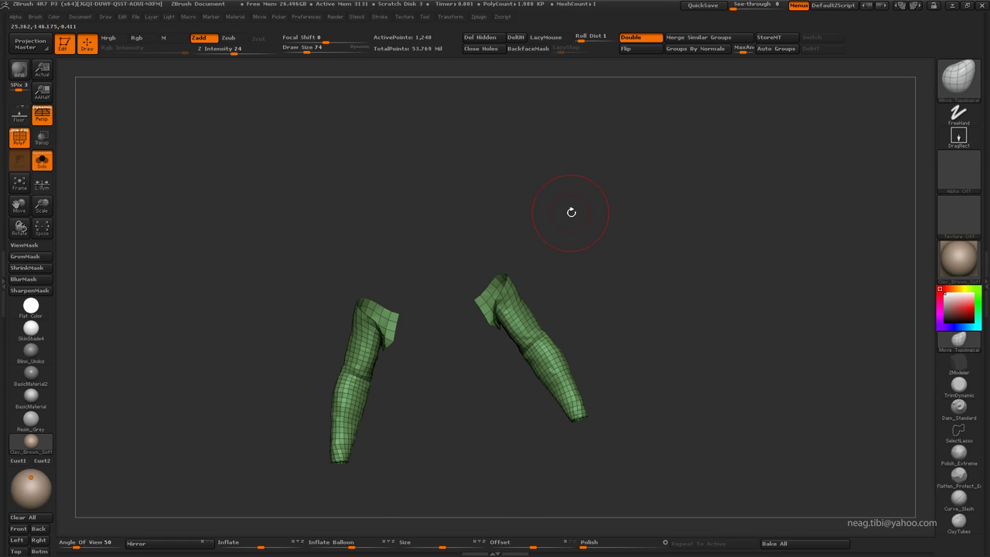
pyautogui.hotkey('shift', 'f')
pyautogui.press('d')
pyautogui.press('f')
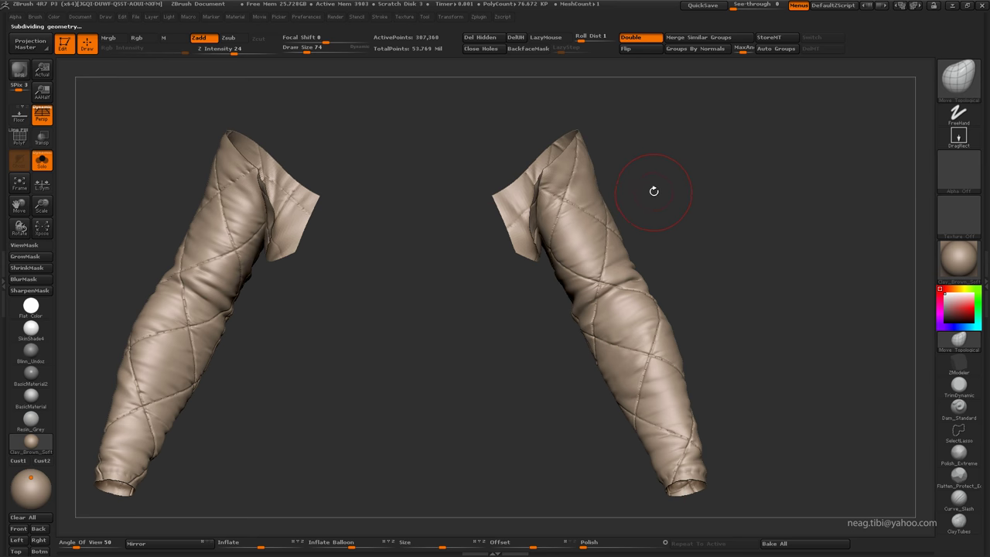
pyautogui.hotkey('shift', 'alt', 's')
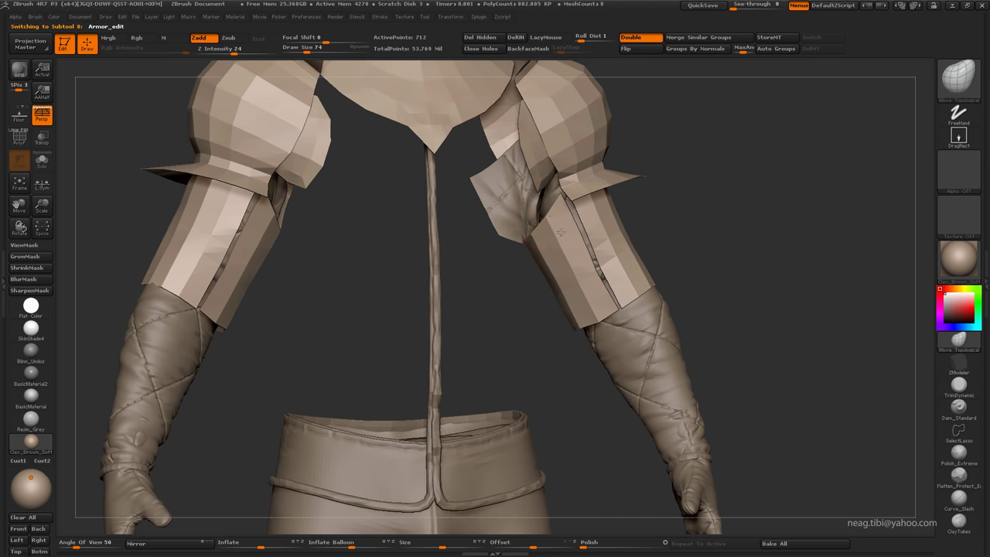
# Step: Select Armor_edit, solo it, and hide the spiky pieces, both shoulder pads and the collar
pyautogui.keyDown('alt'); pyautogui.click(585, 157); pyautogui.keyUp('alt')
pyautogui.hotkey('shift', 'alt', 's')
pyautogui.moveTo(585, 157); pyautogui.dragTo(569, 224)
pyautogui.keyDown('ctrl'); pyautogui.keyDown('alt'); pyautogui.keyDown('shift'); pyautogui.click(569, 223); pyautogui.keyUp('shift'); pyautogui.keyUp('alt'); pyautogui.keyUp('ctrl')
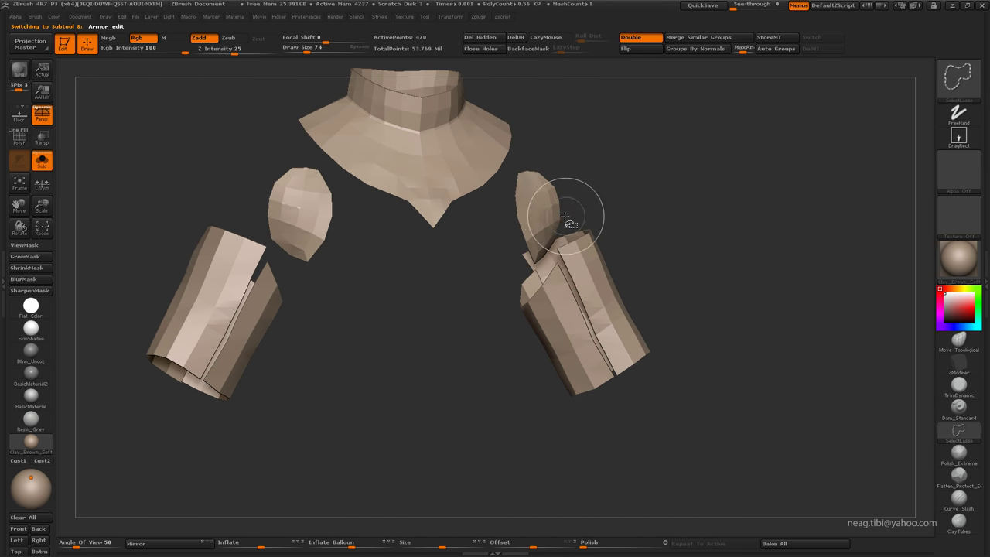
pyautogui.keyDown('ctrl'); pyautogui.keyDown('alt'); pyautogui.keyDown('shift'); pyautogui.click(548, 206); pyautogui.keyUp('shift'); pyautogui.keyUp('alt'); pyautogui.keyUp('ctrl')
pyautogui.keyDown('ctrl'); pyautogui.keyDown('alt'); pyautogui.keyDown('shift'); pyautogui.click(479, 159); pyautogui.keyUp('shift'); pyautogui.keyUp('alt'); pyautogui.keyUp('ctrl')
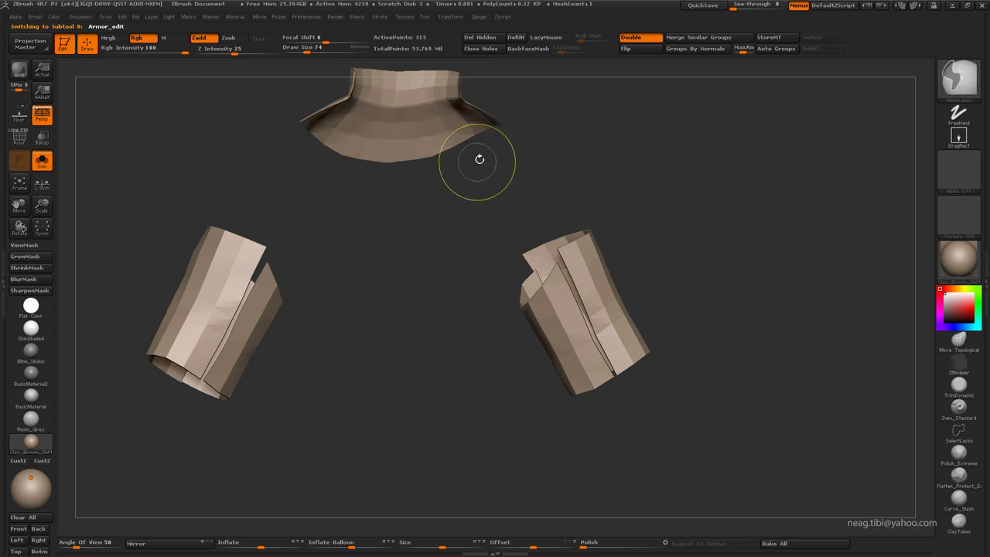
pyautogui.moveTo(564, 165)
pyautogui.keyDown('ctrl'); pyautogui.keyDown('alt'); pyautogui.keyDown('shift'); pyautogui.mouseDown()
pyautogui.moveTo(246, 131)
pyautogui.moveTo(255, 126)
pyautogui.mouseUp(); pyautogui.keyUp('shift'); pyautogui.keyUp('alt'); pyautogui.keyUp('ctrl')
pyautogui.hotkey('shift', 'alt', 's')
# Step: Switch to Move Topological, reactivate the armor subtool and turn on PolyF polygroup colours
pyautogui.press('b')
pyautogui.press('m')
pyautogui.press('t')
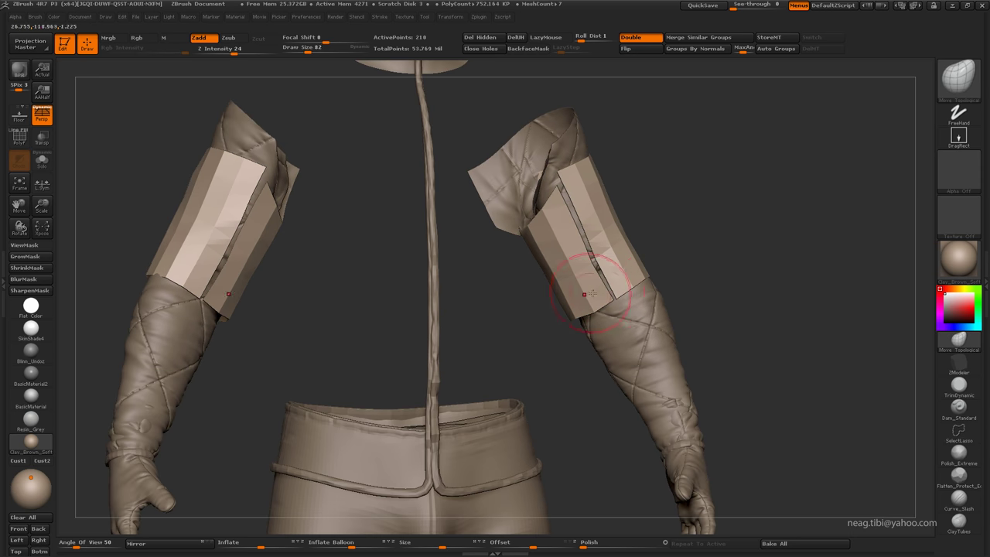
pyautogui.keyDown('alt'); pyautogui.click(437, 335); pyautogui.keyUp('alt')
pyautogui.click(986, 324)
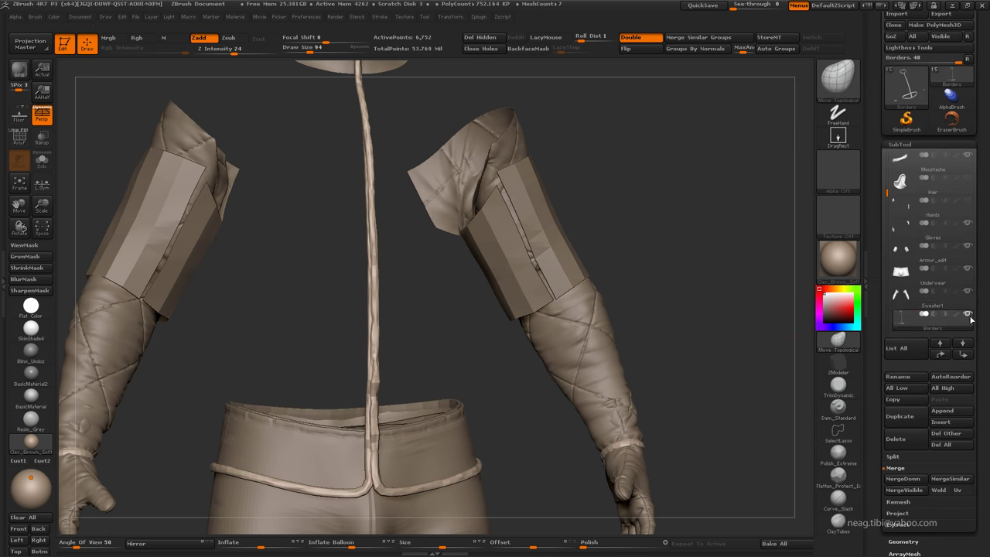
pyautogui.keyDown('alt'); pyautogui.click(530, 222); pyautogui.keyUp('alt')
pyautogui.moveTo(564, 243)
pyautogui.keyDown('alt'); pyautogui.mouseDown()
pyautogui.moveTo(642, 288)
pyautogui.moveTo(526, 237)
pyautogui.moveTo(572, 189)
pyautogui.mouseUp(); pyautogui.keyUp('alt')
pyautogui.hotkey('shift', 'f')
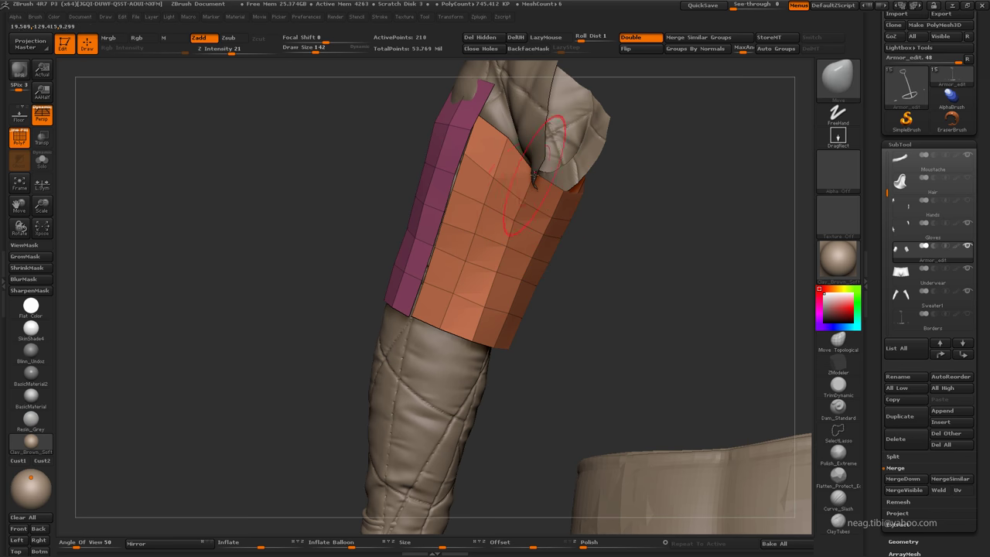
pyautogui.moveTo(563, 154)
pyautogui.mouseDown()
pyautogui.moveTo(534, 191)
pyautogui.moveTo(542, 186)
pyautogui.moveTo(531, 177)
pyautogui.moveTo(578, 209)
pyautogui.mouseUp()
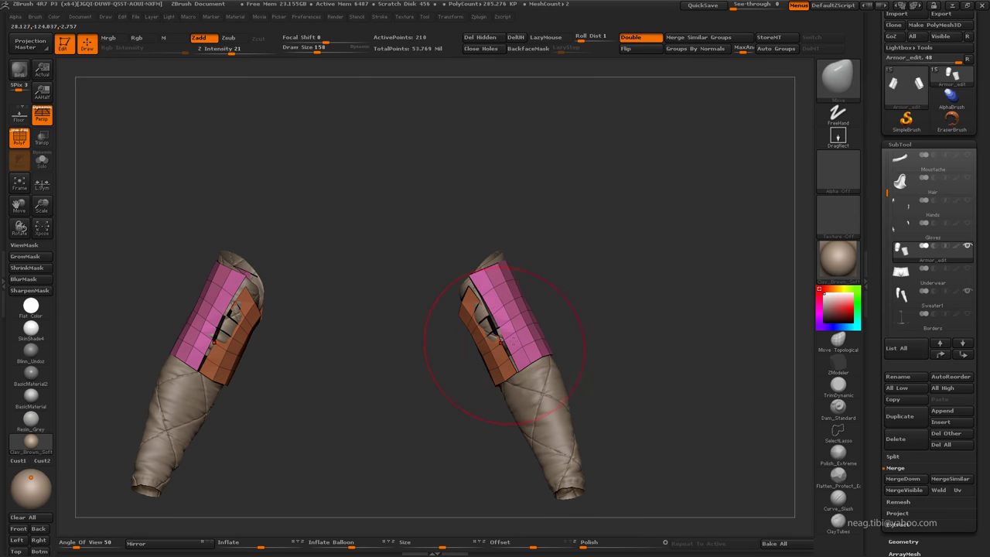
# Step: Open SubTool > Project and push the orange plate into shape, checking it against the sleeve
pyautogui.click(900, 513)
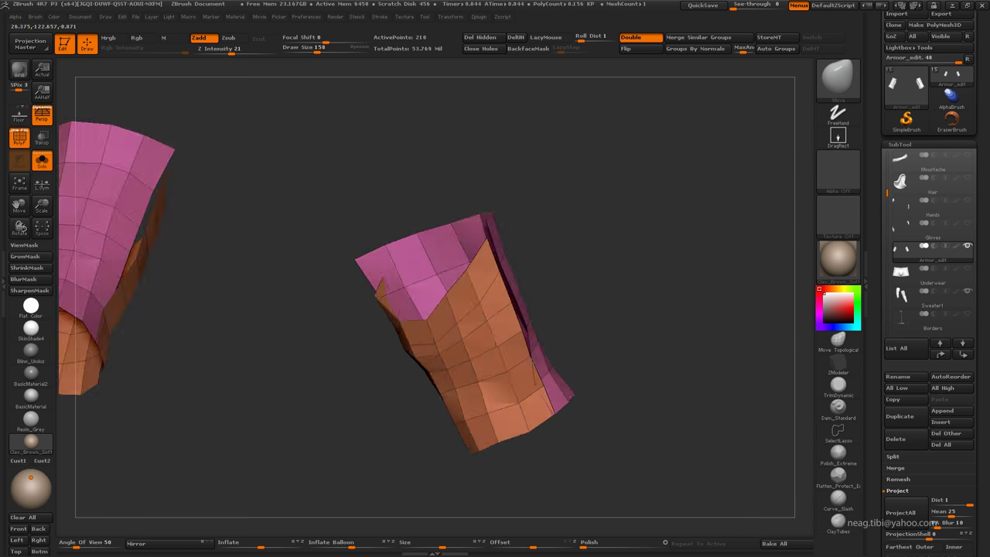
pyautogui.moveTo(604, 325)
pyautogui.mouseDown()
pyautogui.moveTo(395, 299)
pyautogui.moveTo(398, 276)
pyautogui.mouseUp()
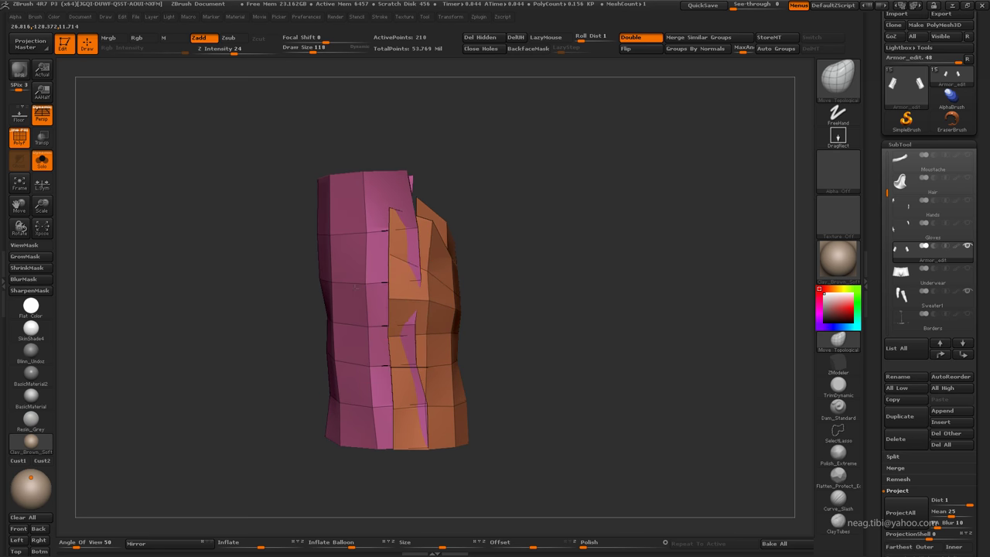
pyautogui.moveTo(495, 325)
pyautogui.mouseDown()
pyautogui.moveTo(405, 247)
pyautogui.moveTo(386, 279)
pyautogui.mouseUp()
pyautogui.hotkey('shift', 'ctrl', 's')
pyautogui.moveTo(333, 301); pyautogui.dragTo(421, 272)
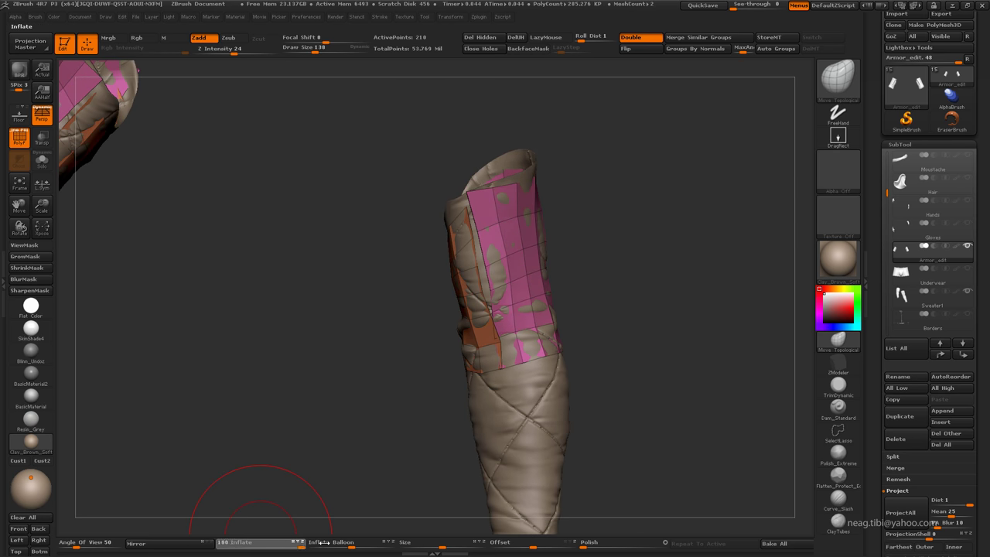
pyautogui.moveTo(255, 526); pyautogui.dragTo(298, 519)
pyautogui.moveTo(466, 338)
pyautogui.mouseDown()
pyautogui.moveTo(438, 390)
pyautogui.moveTo(459, 358)
pyautogui.moveTo(608, 348)
pyautogui.moveTo(658, 325)
pyautogui.moveTo(658, 280)
pyautogui.moveTo(511, 255)
pyautogui.moveTo(594, 298)
pyautogui.moveTo(508, 221)
pyautogui.moveTo(501, 203)
pyautogui.mouseUp()
pyautogui.moveTo(512, 272)
pyautogui.mouseDown()
pyautogui.moveTo(534, 292)
pyautogui.moveTo(464, 332)
pyautogui.moveTo(511, 70)
pyautogui.moveTo(391, 276)
pyautogui.moveTo(463, 224)
pyautogui.moveTo(483, 232)
pyautogui.mouseUp()
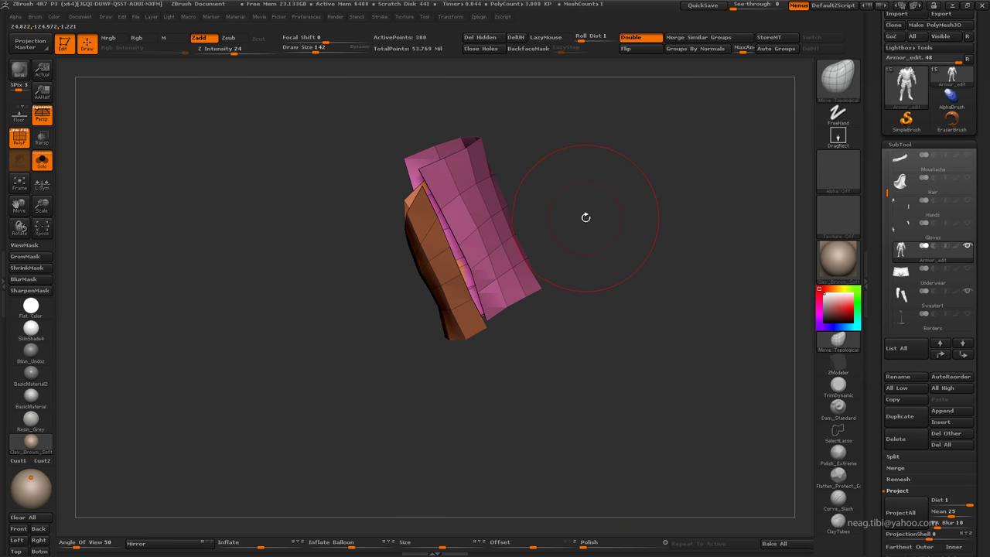
pyautogui.moveTo(489, 294); pyautogui.dragTo(528, 308)
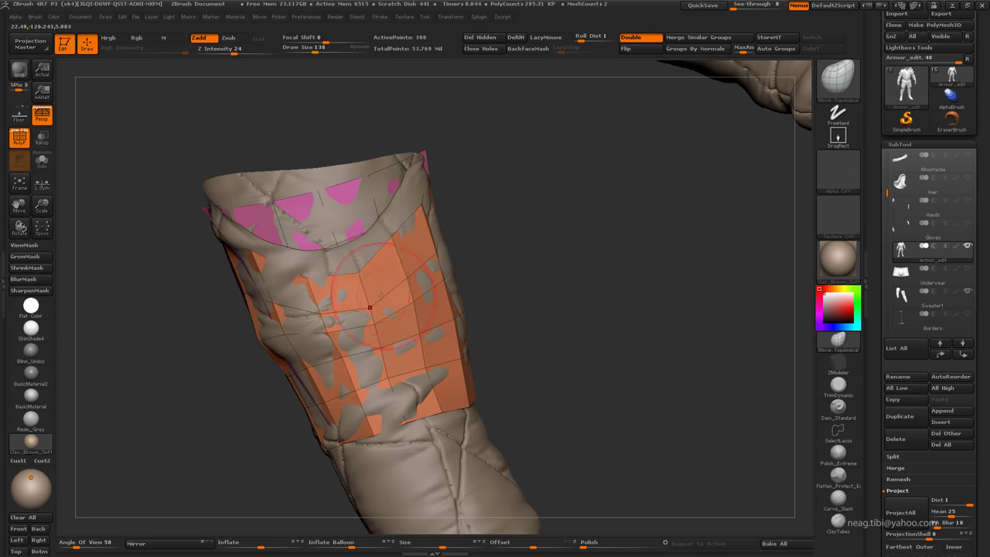
pyautogui.moveTo(307, 275); pyautogui.dragTo(216, 196)
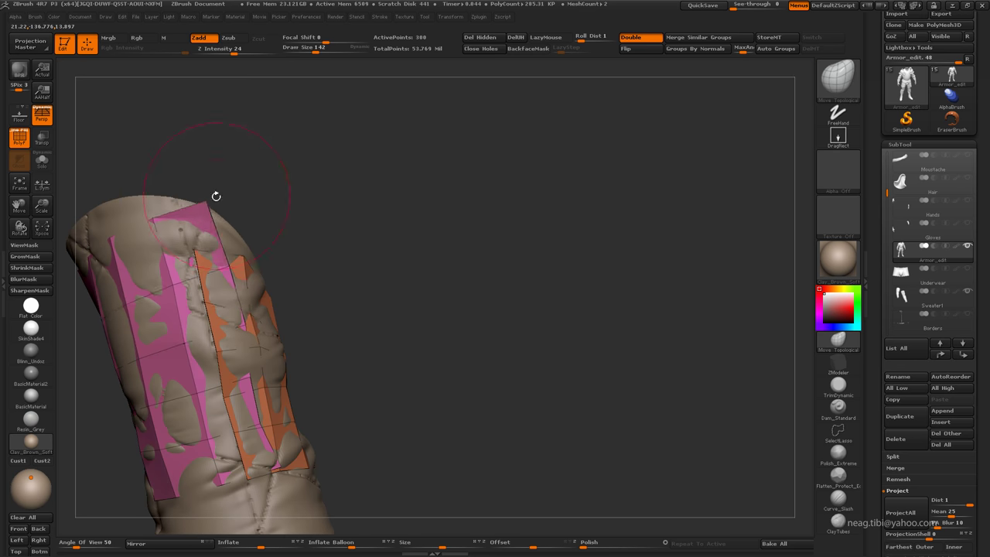
pyautogui.moveTo(193, 249)
pyautogui.mouseDown()
pyautogui.moveTo(248, 155)
pyautogui.moveTo(230, 132)
pyautogui.moveTo(391, 286)
pyautogui.moveTo(440, 247)
pyautogui.moveTo(397, 221)
pyautogui.moveTo(391, 283)
pyautogui.moveTo(439, 266)
pyautogui.moveTo(487, 427)
pyautogui.mouseUp()
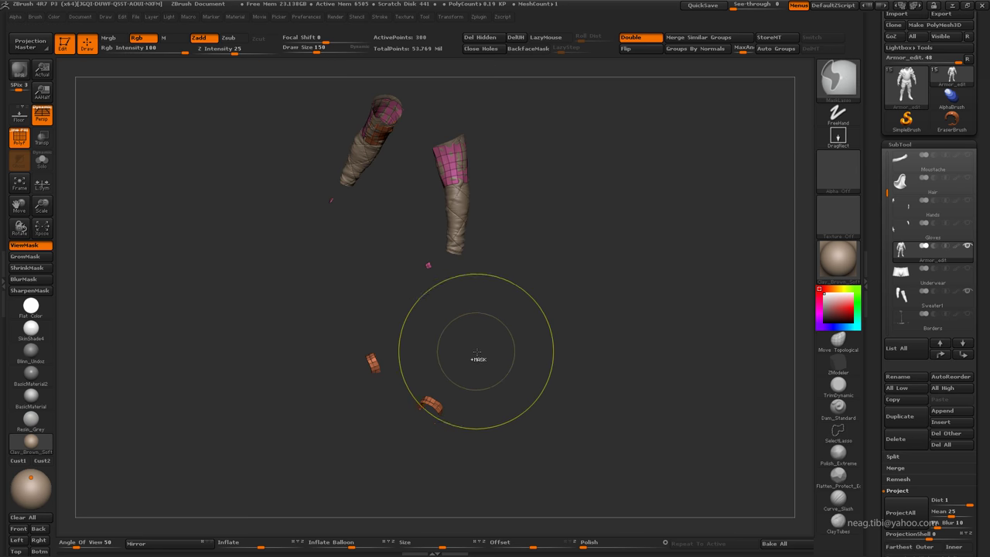
# Step: Lasso-hide the stray fragments below the sleeves, then unhide all the armor parts
pyautogui.moveTo(474, 352)
pyautogui.keyDown('ctrl'); pyautogui.keyDown('shift'); pyautogui.mouseDown()
pyautogui.moveTo(409, 348)
pyautogui.moveTo(474, 460)
pyautogui.mouseUp(); pyautogui.keyUp('shift'); pyautogui.keyUp('ctrl')
pyautogui.moveTo(453, 343)
pyautogui.keyDown('ctrl'); pyautogui.keyDown('shift'); pyautogui.mouseDown()
pyautogui.moveTo(458, 324)
pyautogui.moveTo(393, 247)
pyautogui.moveTo(452, 336)
pyautogui.mouseUp(); pyautogui.keyUp('shift'); pyautogui.keyUp('ctrl')
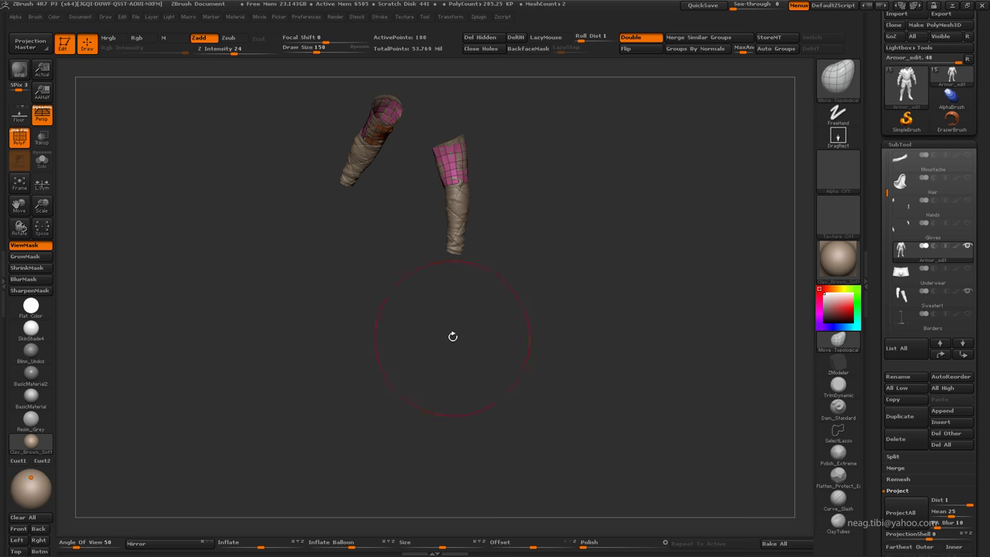
pyautogui.press('f')
pyautogui.keyDown('ctrl'); pyautogui.keyDown('shift'); pyautogui.click(570, 203); pyautogui.keyUp('shift'); pyautogui.keyUp('ctrl')
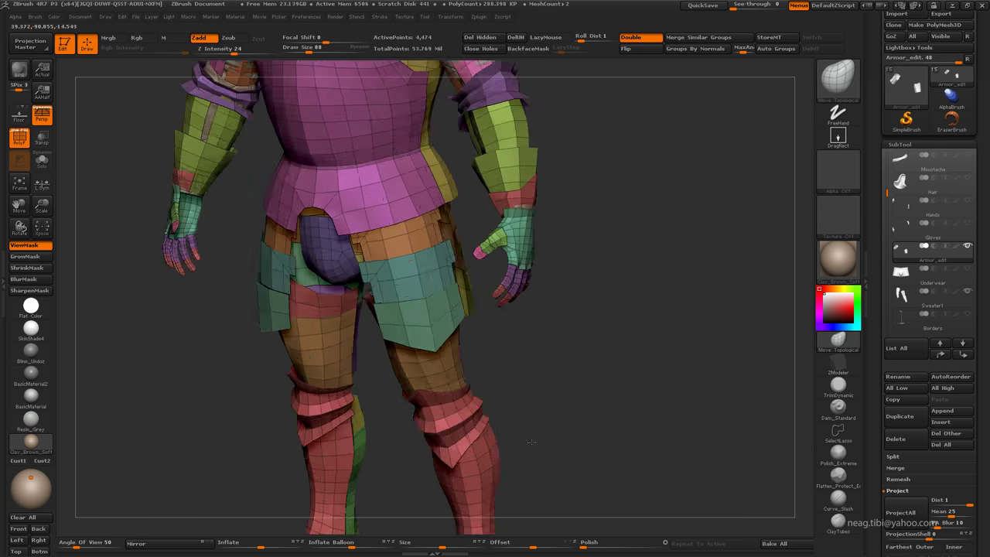
# Step: Isolate the sleeve plate and push the orange plate closer to the sleeve
pyautogui.moveTo(570, 204)
pyautogui.keyDown('alt'); pyautogui.mouseDown()
pyautogui.moveTo(455, 302)
pyautogui.moveTo(443, 251)
pyautogui.moveTo(495, 256)
pyautogui.moveTo(490, 237)
pyautogui.mouseUp(); pyautogui.keyUp('alt')
pyautogui.press('f')
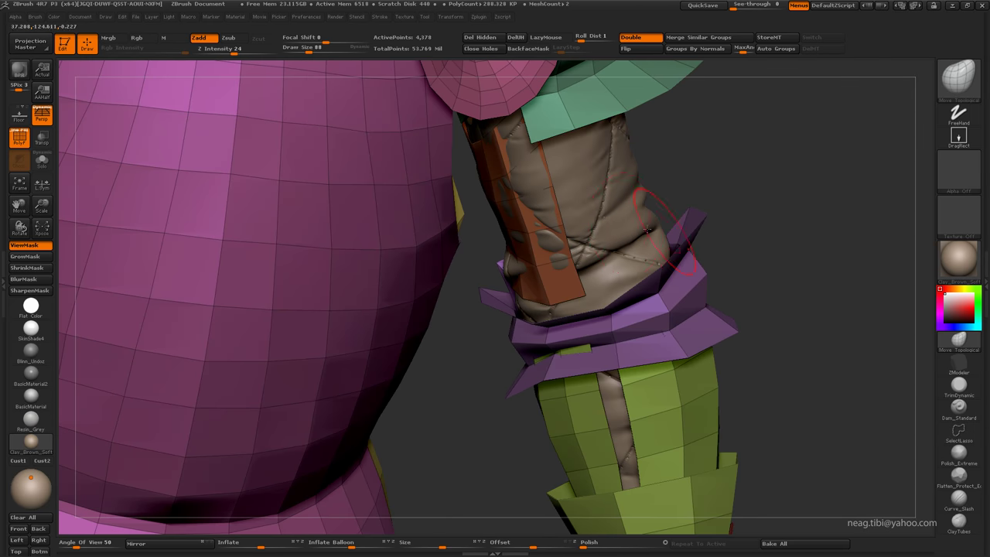
pyautogui.keyDown('ctrl'); pyautogui.keyDown('shift'); pyautogui.click(508, 221); pyautogui.keyUp('shift'); pyautogui.keyUp('ctrl')
pyautogui.moveTo(692, 179); pyautogui.dragTo(549, 301)
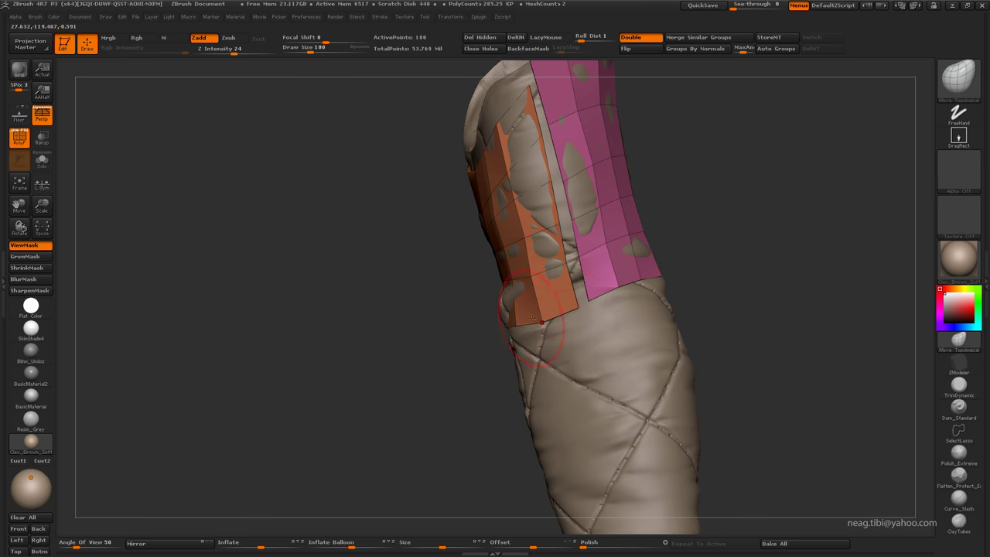
pyautogui.scroll(2, 549, 301)
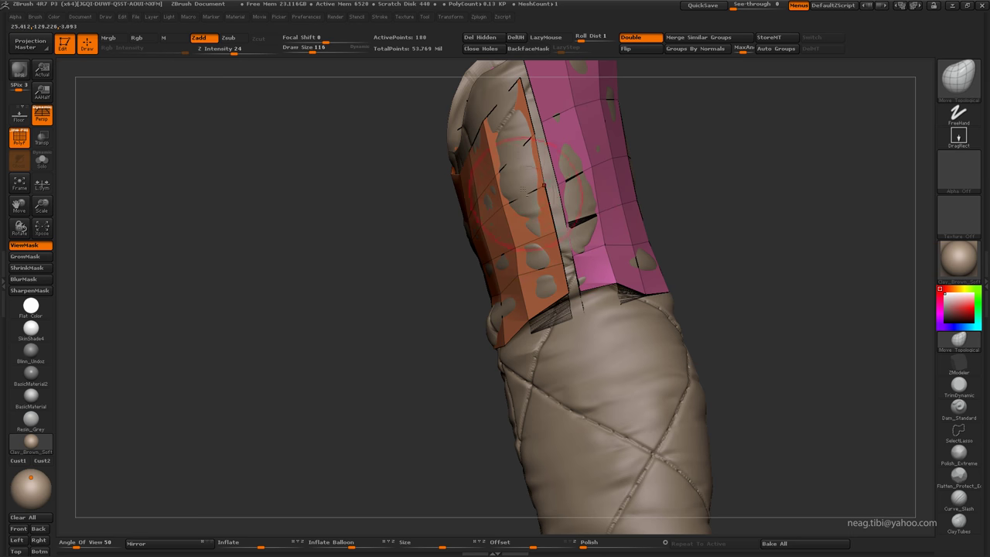
pyautogui.moveTo(541, 185)
pyautogui.mouseDown()
pyautogui.moveTo(548, 240)
pyautogui.moveTo(565, 169)
pyautogui.moveTo(557, 169)
pyautogui.moveTo(644, 256)
pyautogui.moveTo(532, 263)
pyautogui.moveTo(546, 311)
pyautogui.moveTo(662, 337)
pyautogui.moveTo(658, 309)
pyautogui.moveTo(634, 325)
pyautogui.mouseUp()
pyautogui.press('space')
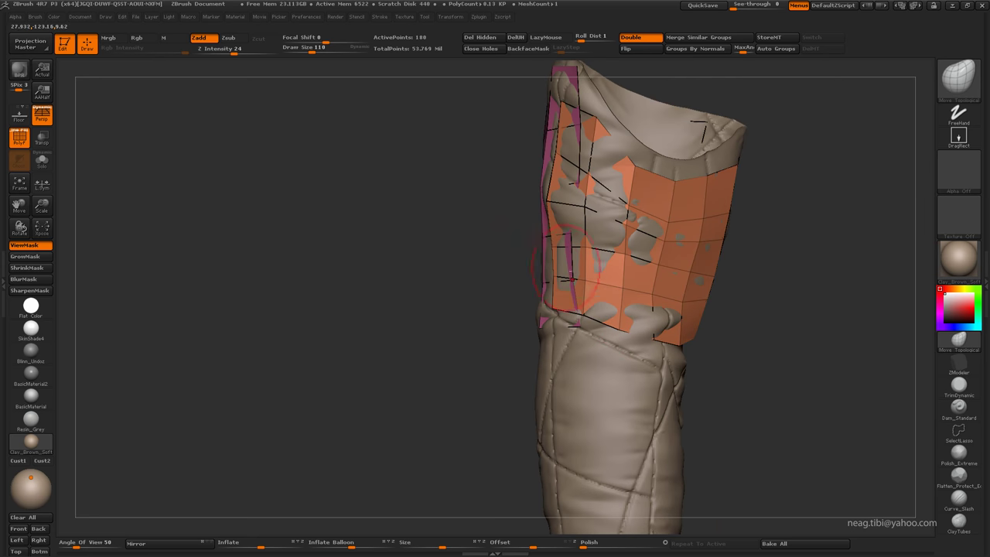
pyautogui.moveTo(658, 264); pyautogui.dragTo(582, 207)
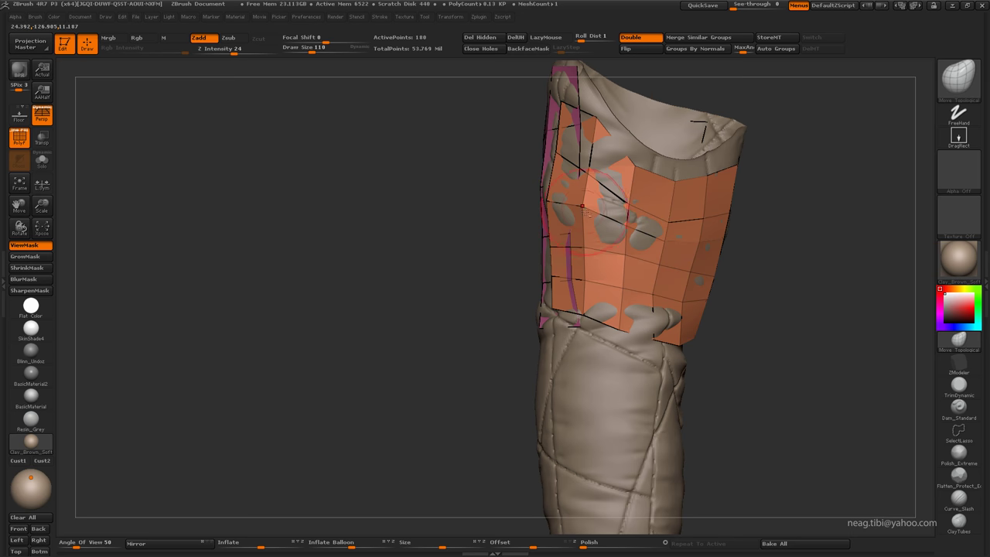
pyautogui.moveTo(663, 241); pyautogui.dragTo(576, 236)
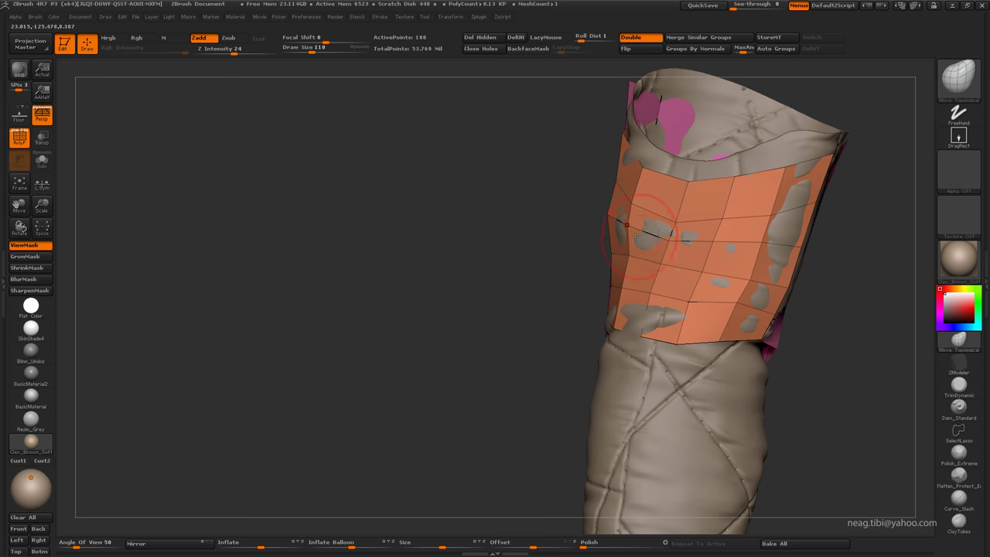
# Step: Reduce the brush size to 83 and show the sleeve mesh together with the plates
pyautogui.press('space')
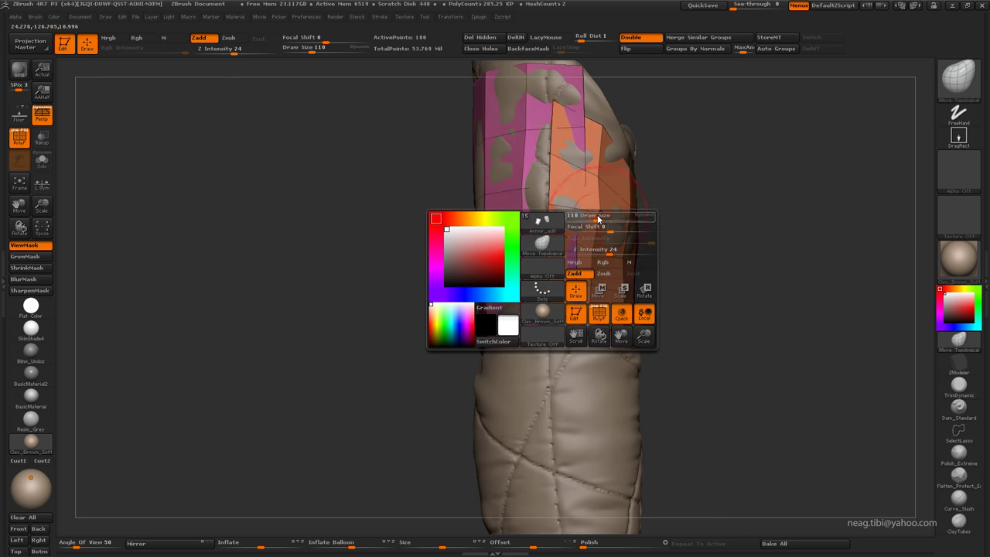
pyautogui.keyDown('alt'); pyautogui.moveTo(576, 236); pyautogui.dragTo(567, 317); pyautogui.keyUp('alt')
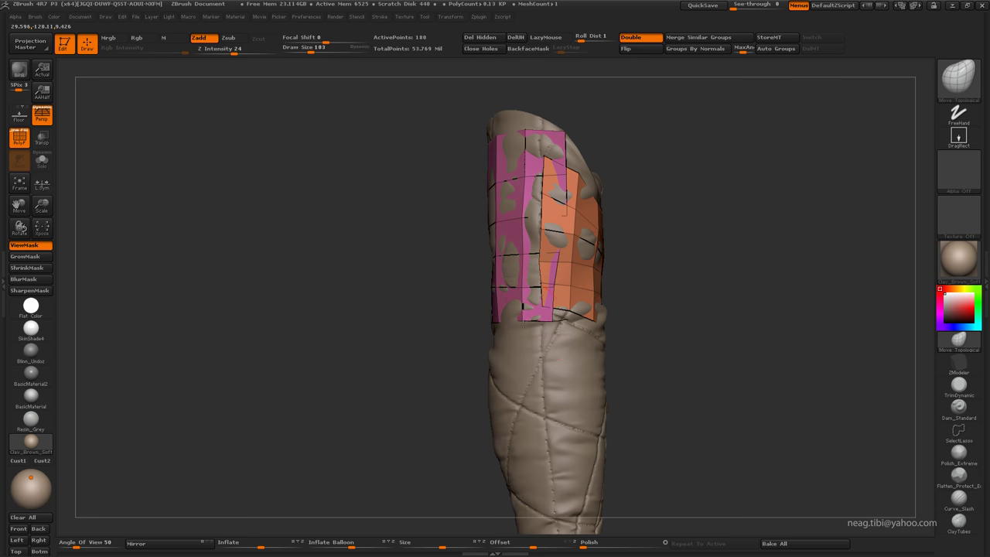
pyautogui.moveTo(621, 243); pyautogui.dragTo(574, 315)
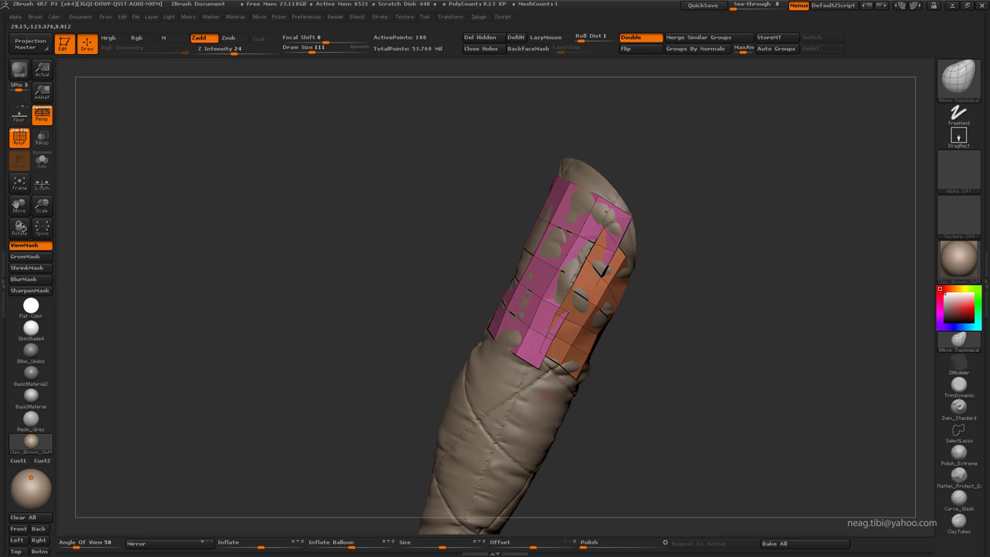
pyautogui.press('space')
pyautogui.click(570, 274)
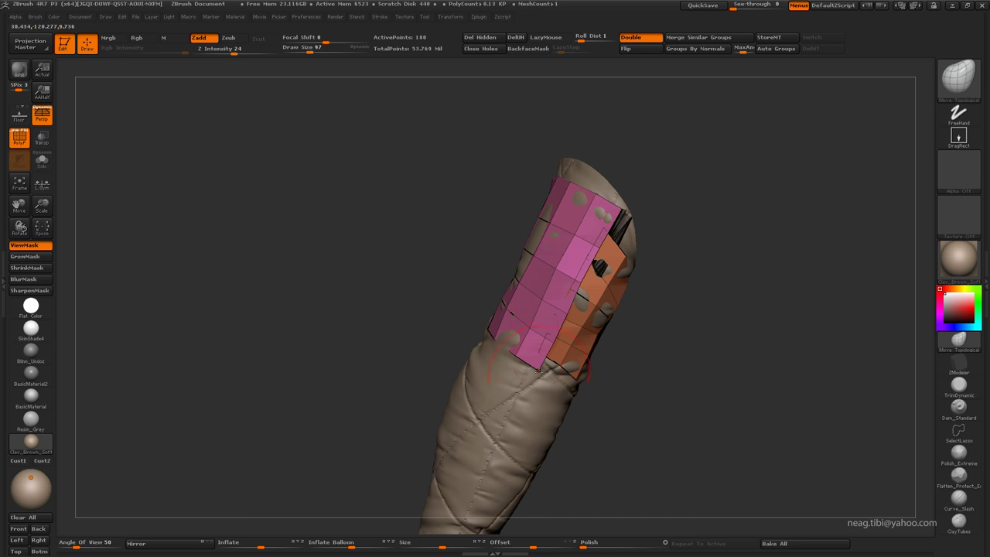
# Step: Orbit around the arm to check the pink and orange plates' fit over the sleeve
pyautogui.moveTo(549, 222); pyautogui.dragTo(595, 226)
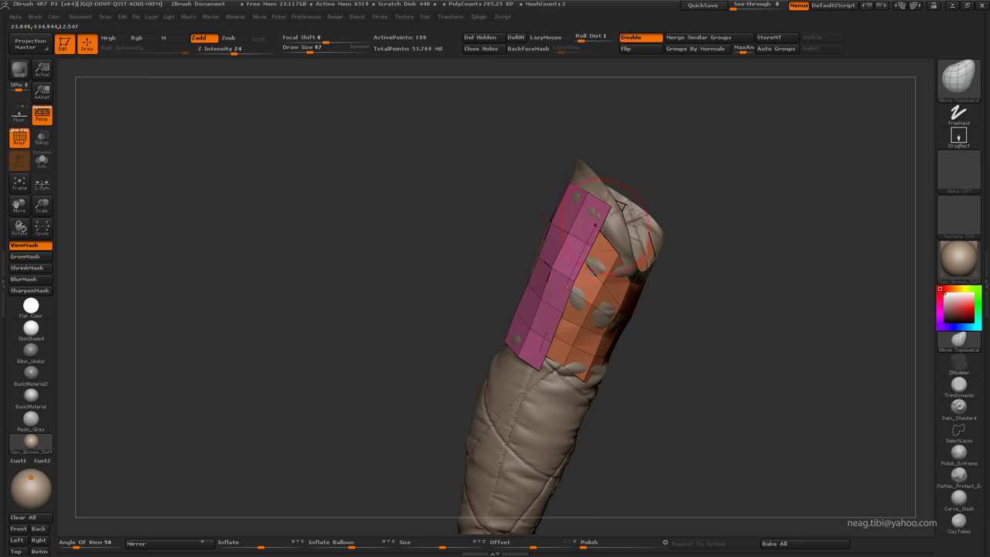
pyautogui.moveTo(687, 260); pyautogui.dragTo(518, 246)
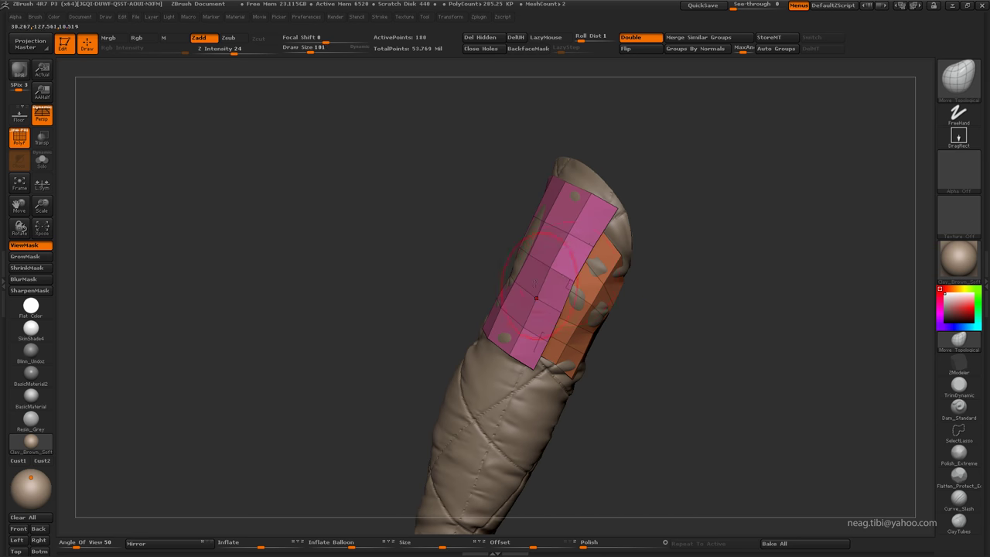
pyautogui.moveTo(464, 323)
pyautogui.mouseDown()
pyautogui.moveTo(490, 307)
pyautogui.moveTo(427, 274)
pyautogui.moveTo(443, 316)
pyautogui.mouseUp()
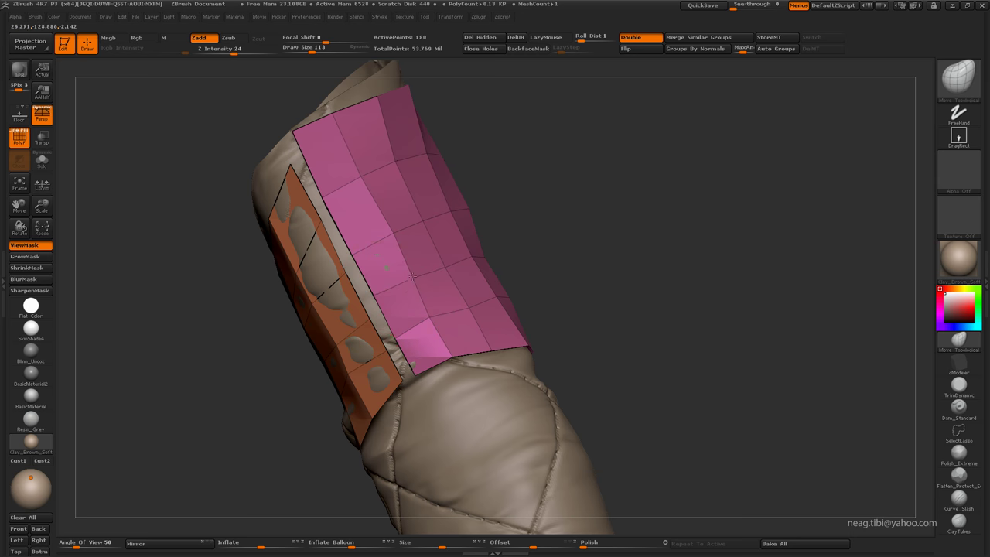
pyautogui.moveTo(413, 277); pyautogui.dragTo(390, 380)
pyautogui.moveTo(451, 287)
pyautogui.mouseDown()
pyautogui.moveTo(385, 289)
pyautogui.moveTo(410, 300)
pyautogui.mouseUp()
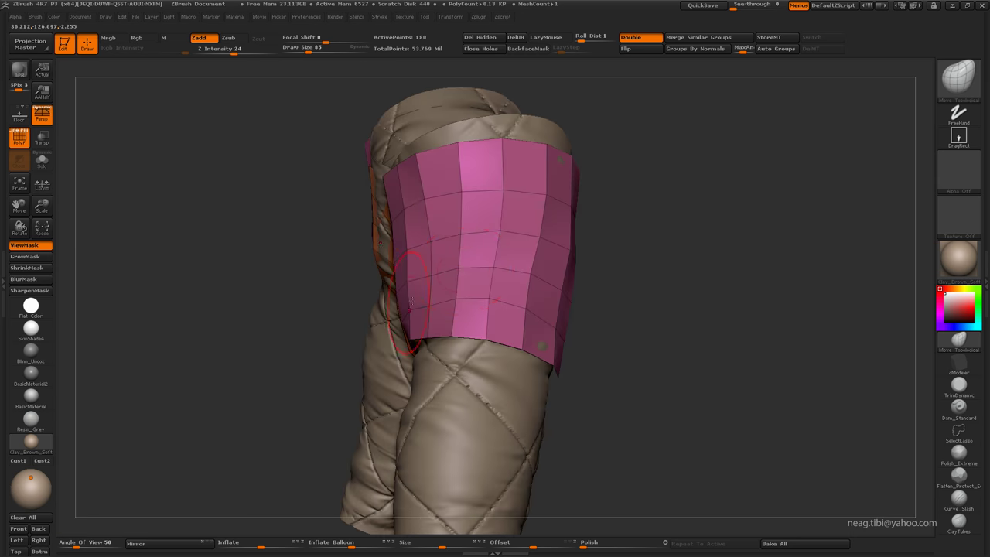
pyautogui.moveTo(495, 268)
pyautogui.mouseDown()
pyautogui.moveTo(468, 263)
pyautogui.moveTo(442, 238)
pyautogui.moveTo(444, 275)
pyautogui.mouseUp()
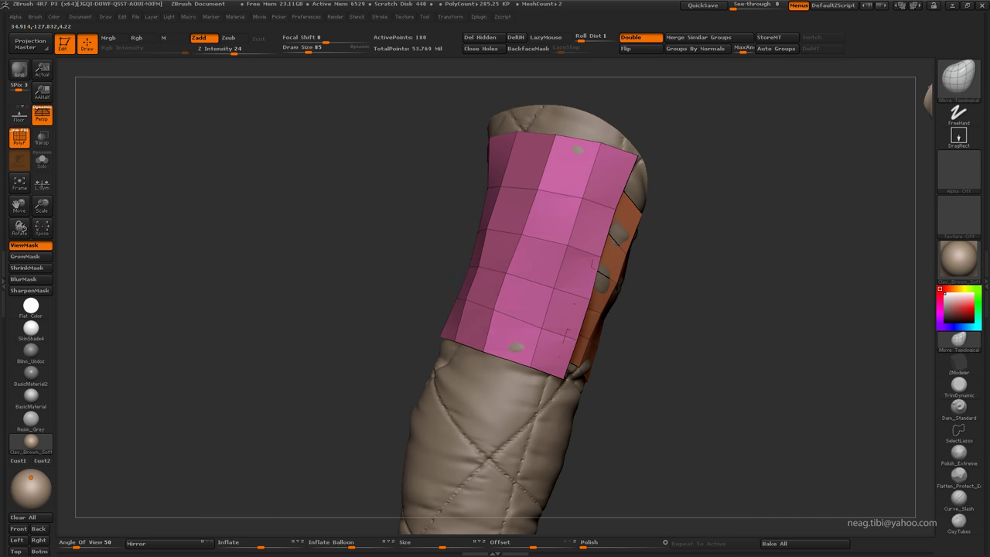
pyautogui.moveTo(526, 236)
pyautogui.mouseDown()
pyautogui.moveTo(515, 343)
pyautogui.moveTo(464, 255)
pyautogui.moveTo(435, 303)
pyautogui.mouseUp()
pyautogui.moveTo(394, 237)
pyautogui.mouseDown()
pyautogui.moveTo(508, 214)
pyautogui.moveTo(378, 179)
pyautogui.mouseUp()
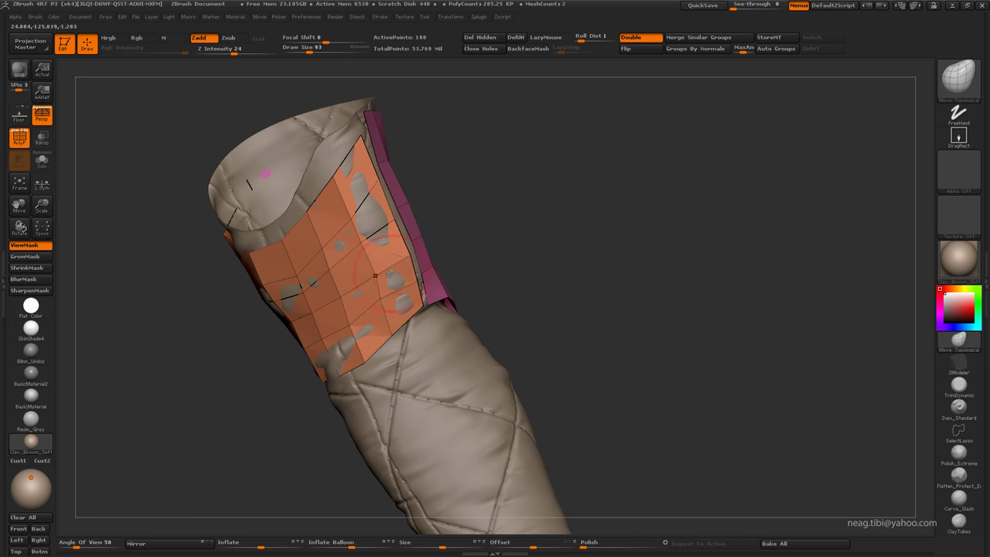
pyautogui.moveTo(392, 310)
pyautogui.mouseDown()
pyautogui.moveTo(356, 298)
pyautogui.moveTo(413, 214)
pyautogui.moveTo(372, 261)
pyautogui.mouseUp()
# Step: Isolate the plates, change brush and set the polygon action to Inset, viewing both faces
pyautogui.hotkey('ctrl', 'shift', 's')
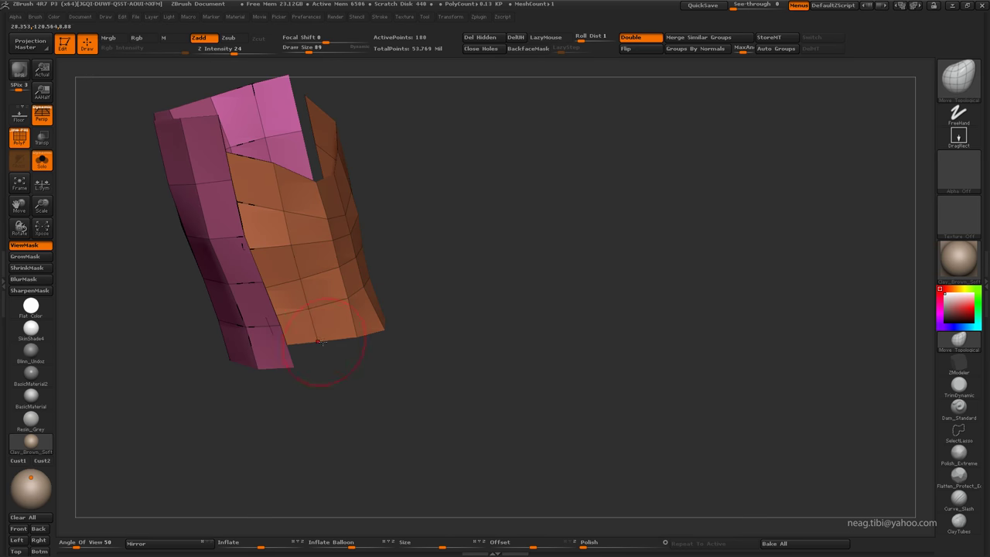
pyautogui.moveTo(321, 341); pyautogui.dragTo(441, 221)
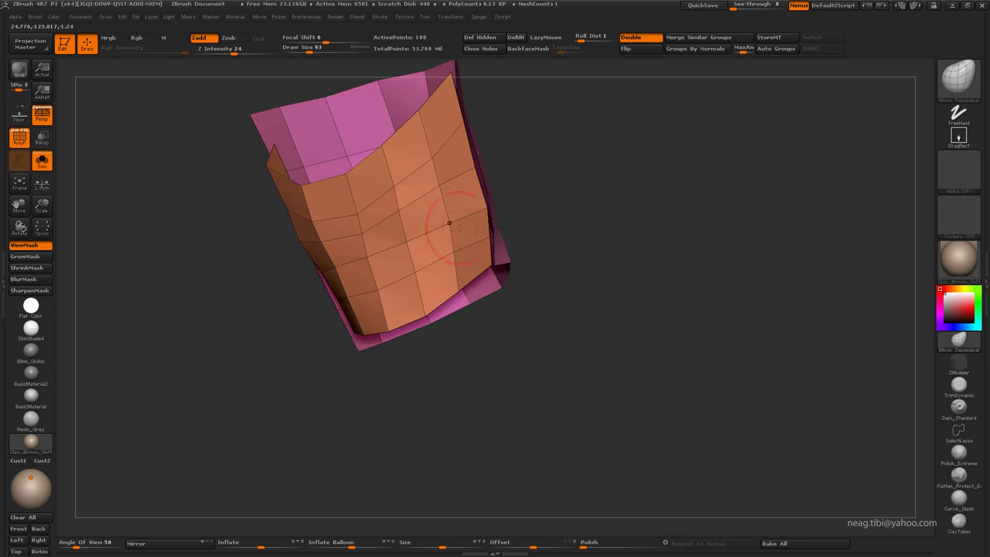
pyautogui.press('b')
pyautogui.press('n')
pyautogui.press('o')
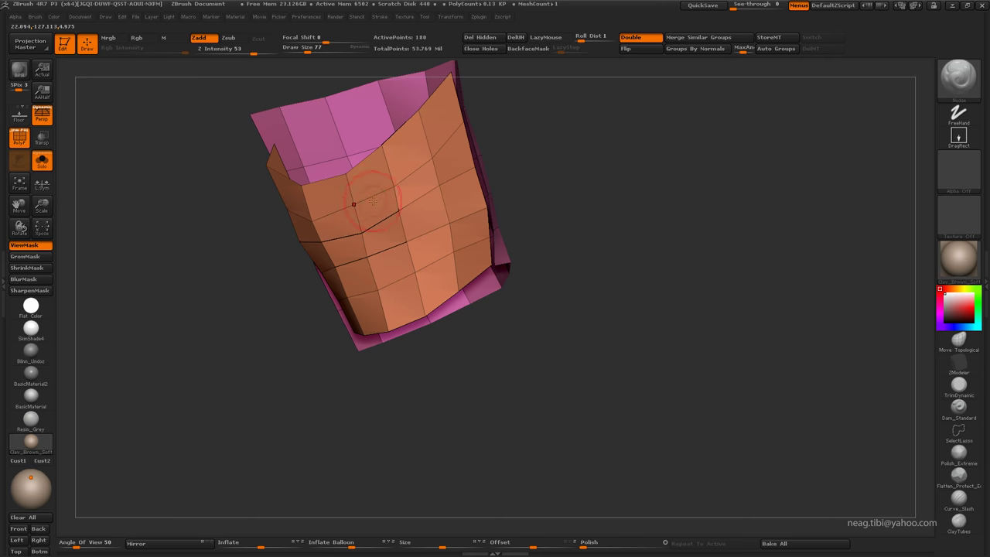
pyautogui.moveTo(372, 202)
pyautogui.mouseDown()
pyautogui.moveTo(259, 220)
pyautogui.moveTo(265, 247)
pyautogui.moveTo(489, 227)
pyautogui.moveTo(444, 295)
pyautogui.mouseUp()
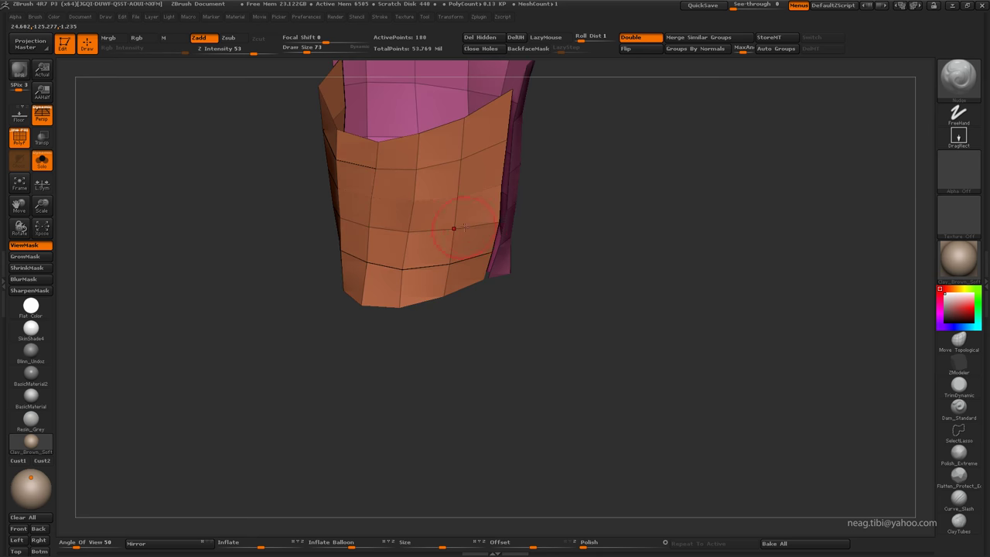
pyautogui.moveTo(454, 228)
pyautogui.mouseDown()
pyautogui.moveTo(533, 230)
pyautogui.moveTo(512, 248)
pyautogui.moveTo(545, 236)
pyautogui.moveTo(986, 370)
pyautogui.mouseUp()
pyautogui.press('space')
pyautogui.click(599, 206)
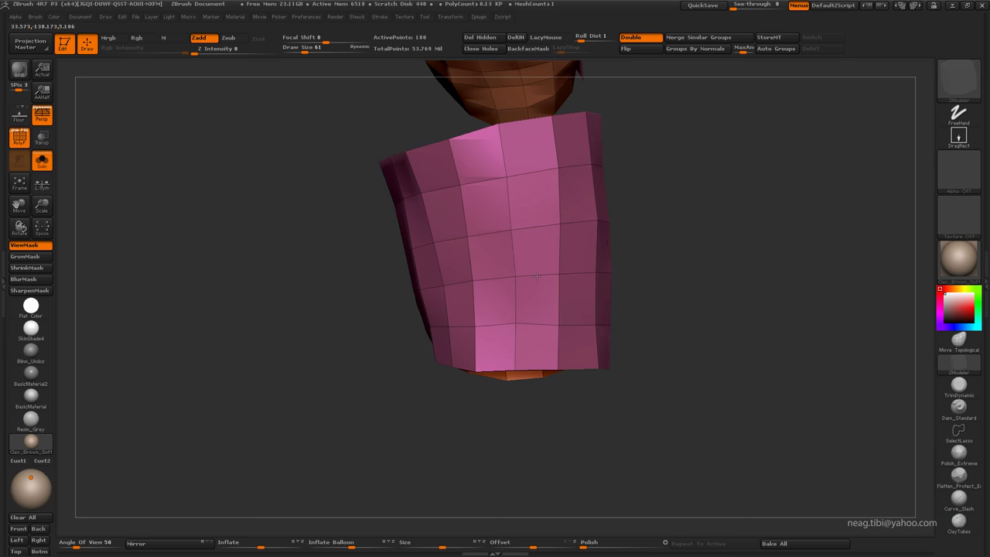
pyautogui.moveTo(604, 270); pyautogui.dragTo(426, 301)
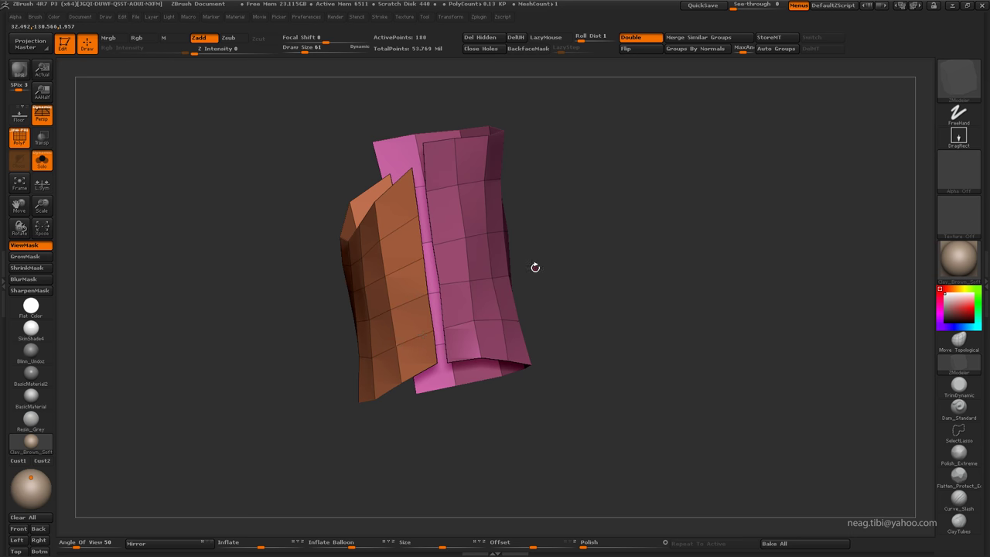
pyautogui.moveTo(534, 267)
pyautogui.mouseDown()
pyautogui.moveTo(641, 234)
pyautogui.moveTo(607, 267)
pyautogui.moveTo(372, 270)
pyautogui.moveTo(474, 243)
pyautogui.moveTo(362, 363)
pyautogui.mouseUp()
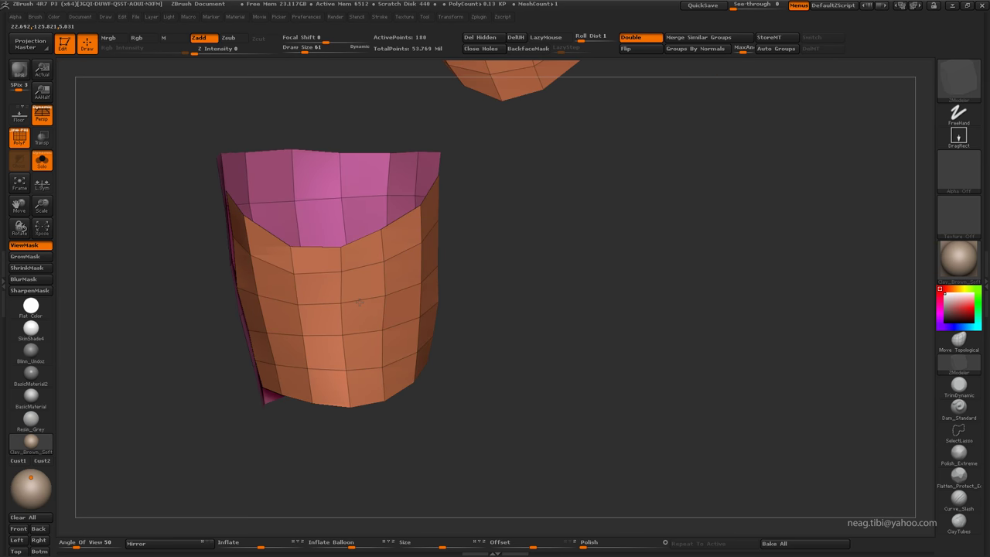
pyautogui.moveTo(360, 302)
pyautogui.mouseDown()
pyautogui.moveTo(453, 288)
pyautogui.moveTo(484, 159)
pyautogui.mouseUp()
# Step: Switch back to Move Topological and show the sleeve under the plates, zooming in on them
pyautogui.press('b')
pyautogui.press('m')
pyautogui.press('t')
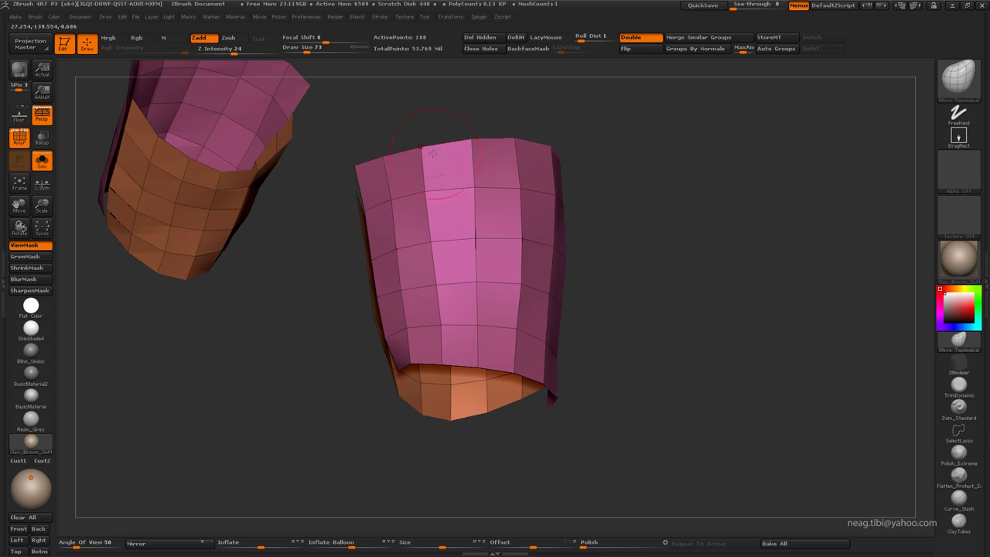
pyautogui.moveTo(485, 160)
pyautogui.mouseDown()
pyautogui.moveTo(363, 280)
pyautogui.moveTo(283, 249)
pyautogui.moveTo(418, 253)
pyautogui.moveTo(416, 230)
pyautogui.mouseUp()
pyautogui.moveTo(527, 253); pyautogui.dragTo(453, 287)
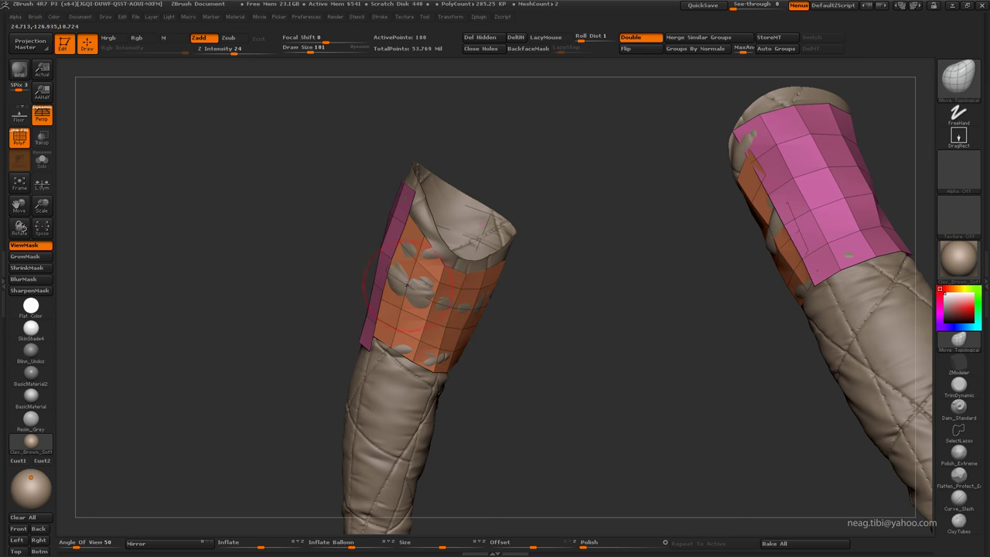
pyautogui.moveTo(396, 348)
pyautogui.mouseDown()
pyautogui.moveTo(440, 292)
pyautogui.moveTo(453, 202)
pyautogui.moveTo(465, 245)
pyautogui.mouseUp()
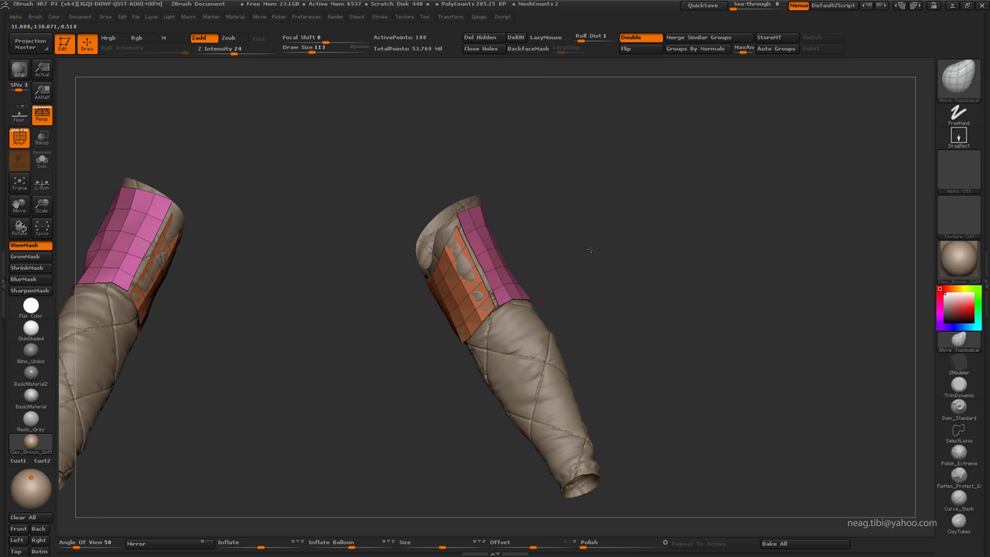
pyautogui.moveTo(589, 250)
pyautogui.mouseDown()
pyautogui.moveTo(630, 212)
pyautogui.moveTo(881, 347)
pyautogui.mouseUp()
pyautogui.click(958, 362)
pyautogui.press('space')
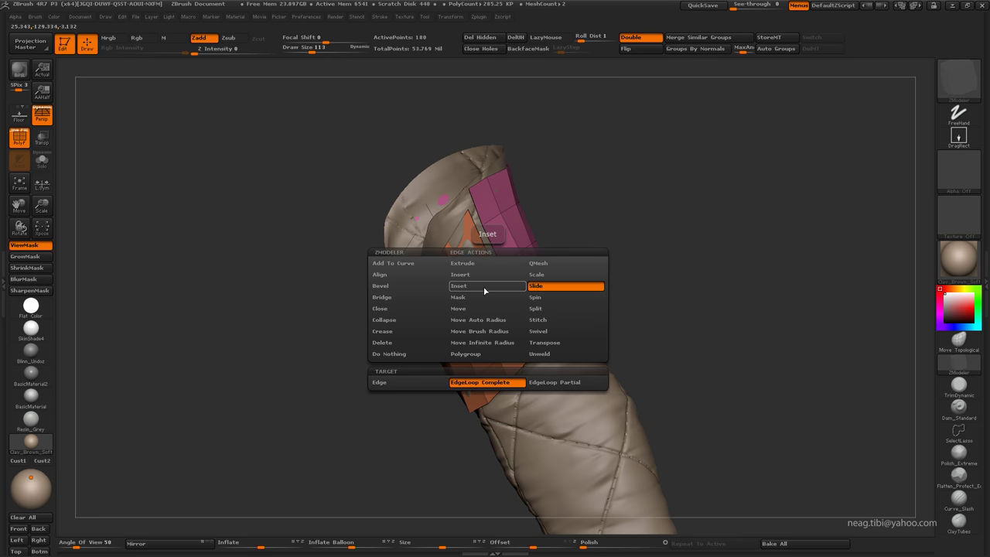
pyautogui.click(462, 275)
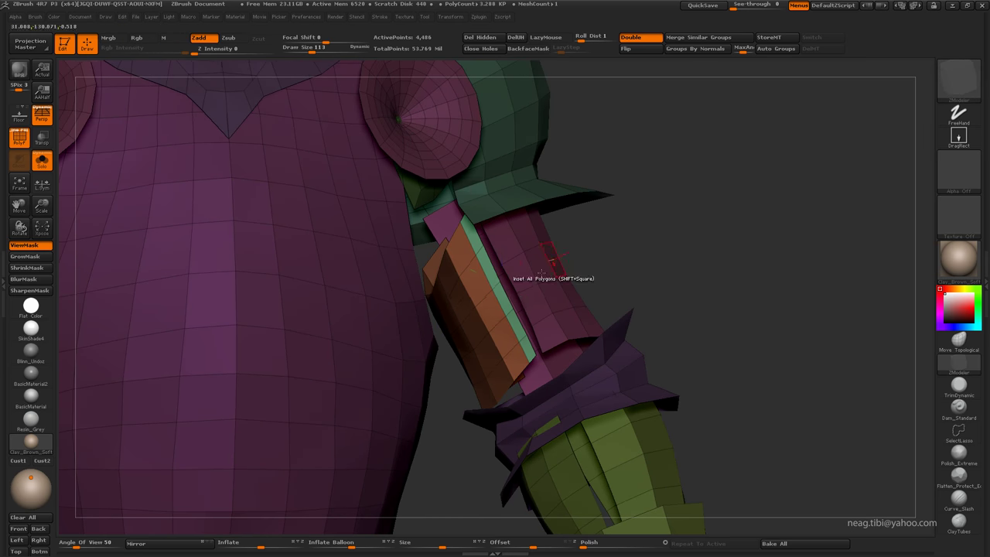
pyautogui.moveTo(533, 375); pyautogui.dragTo(466, 240)
pyautogui.moveTo(497, 299); pyautogui.dragTo(508, 291)
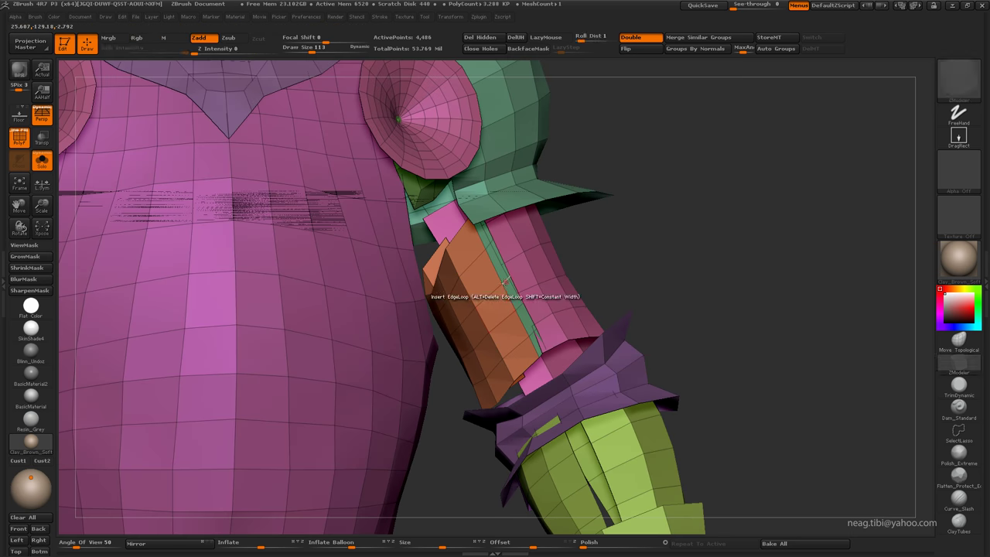
pyautogui.keyDown('ctrl'); pyautogui.keyDown('shift'); pyautogui.click(503, 287); pyautogui.keyUp('shift'); pyautogui.keyUp('ctrl')
pyautogui.keyDown('ctrl'); pyautogui.keyDown('shift'); pyautogui.click(604, 244); pyautogui.keyUp('shift'); pyautogui.keyUp('ctrl')
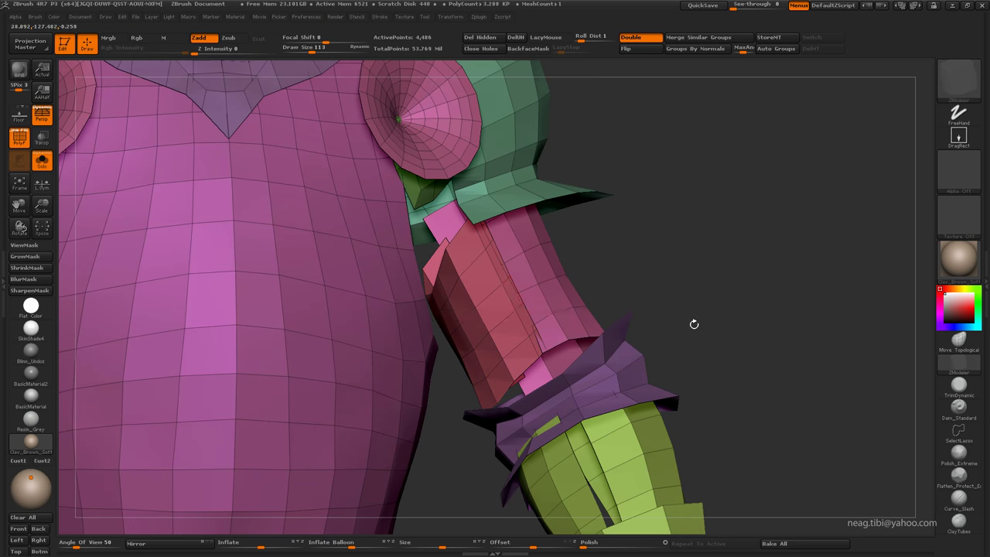
pyautogui.press('space')
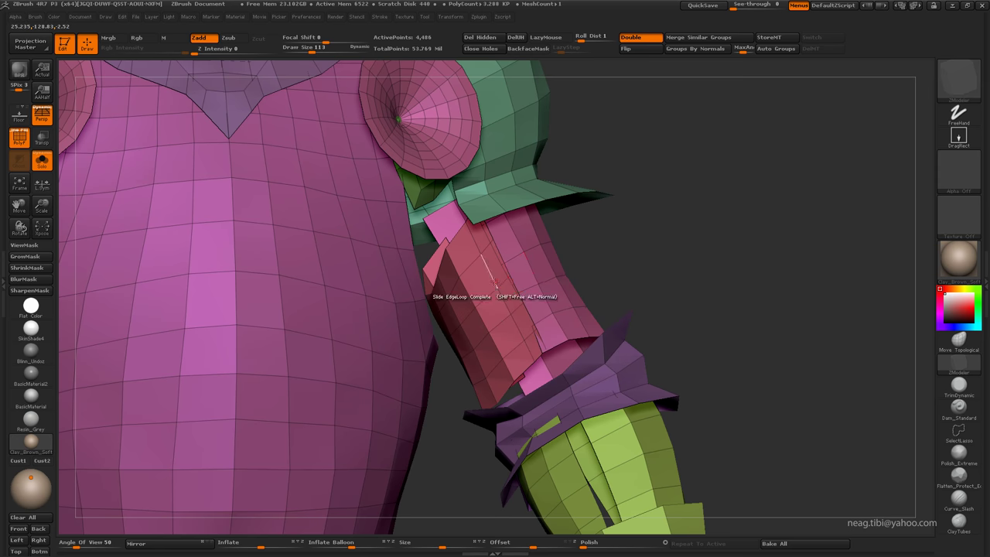
pyautogui.press('space')
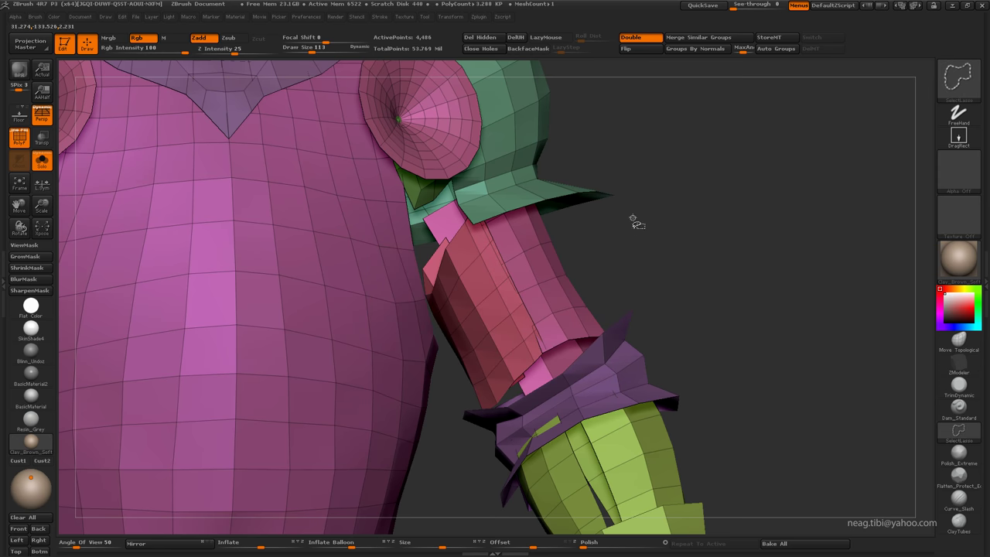
pyautogui.keyDown('ctrl'); pyautogui.keyDown('alt'); pyautogui.keyDown('shift'); pyautogui.click(530, 283); pyautogui.keyUp('shift'); pyautogui.keyUp('alt'); pyautogui.keyUp('ctrl')
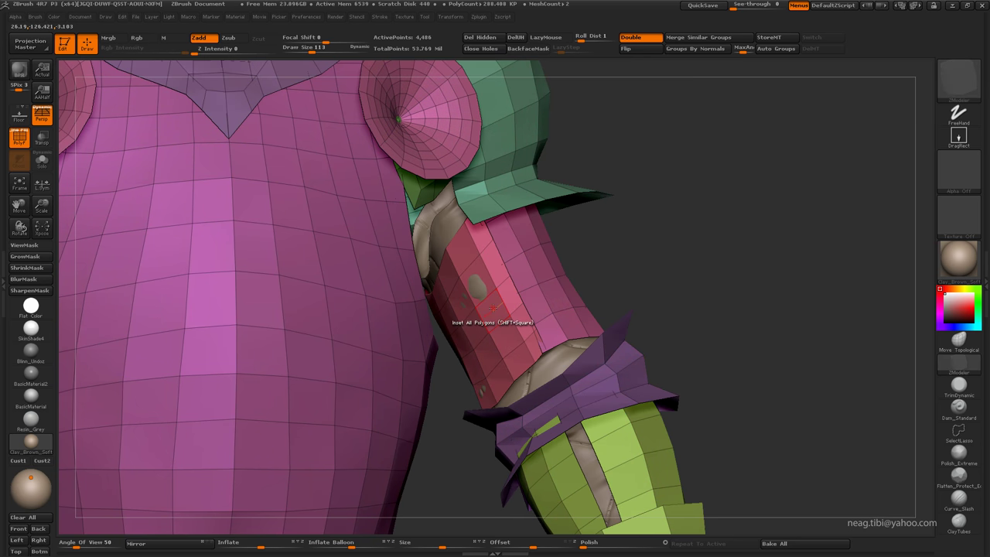
pyautogui.press('space')
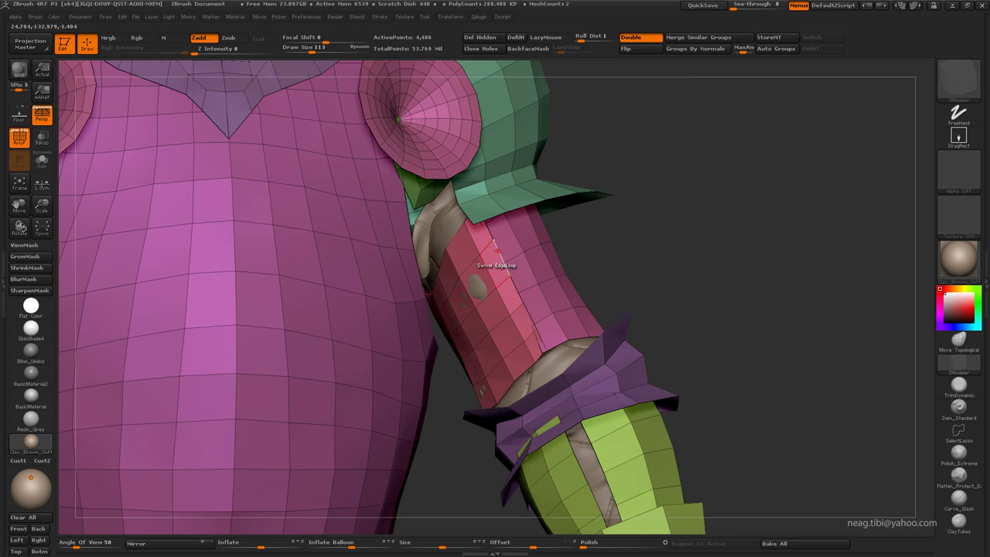
pyautogui.moveTo(514, 272); pyautogui.dragTo(498, 259, button='right')
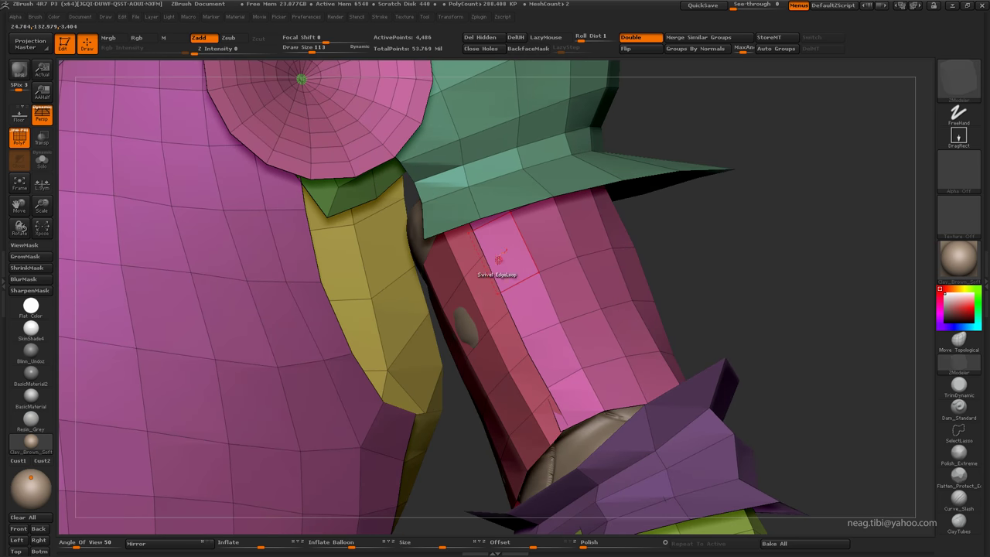
pyautogui.moveTo(499, 259); pyautogui.dragTo(541, 332)
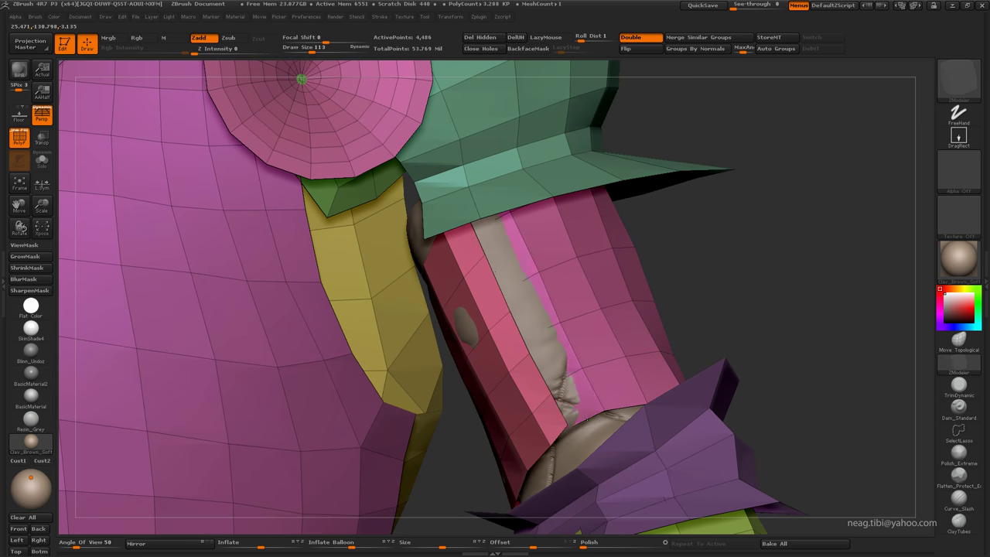
pyautogui.hotkey('ctrl', 'z')
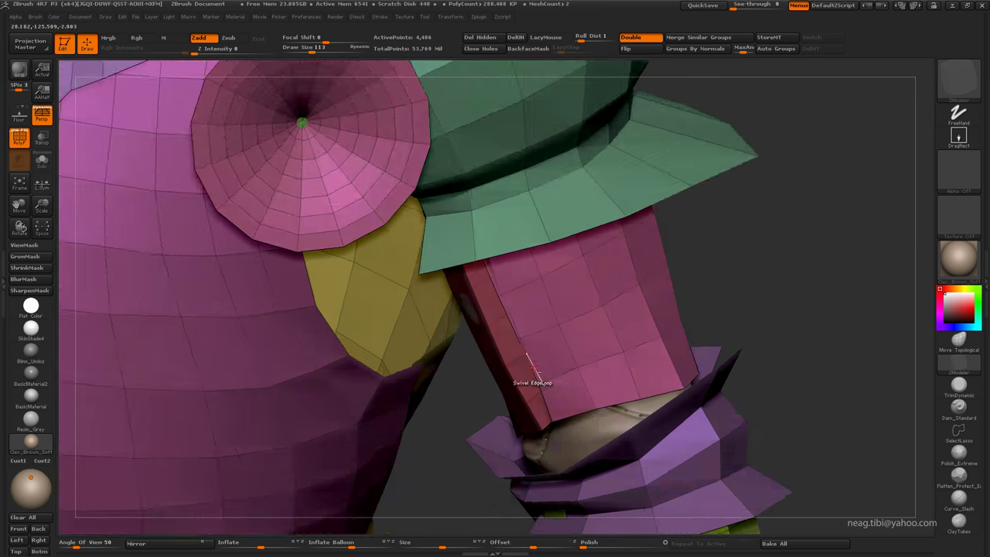
pyautogui.moveTo(541, 415)
pyautogui.keyDown('ctrl'); pyautogui.mouseDown(button='right')
pyautogui.moveTo(550, 278)
pyautogui.moveTo(653, 186)
pyautogui.moveTo(533, 286)
pyautogui.moveTo(513, 288)
pyautogui.mouseUp(button='right'); pyautogui.keyUp('ctrl')
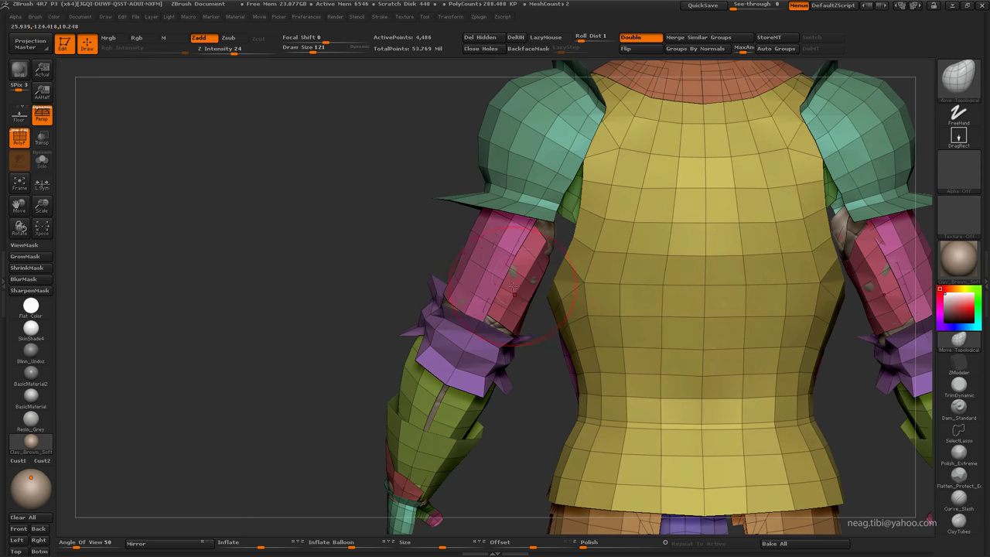
# Step: Isolate the two quilted sleeves and frame the right sleeve's pink plate
pyautogui.keyDown('ctrl'); pyautogui.keyDown('shift'); pyautogui.click(513, 288); pyautogui.keyUp('shift'); pyautogui.keyUp('ctrl')
pyautogui.keyDown('ctrl'); pyautogui.keyDown('shift'); pyautogui.click(437, 247); pyautogui.keyUp('shift'); pyautogui.keyUp('ctrl')
pyautogui.keyDown('ctrl'); pyautogui.keyDown('shift'); pyautogui.click(486, 276); pyautogui.keyUp('shift'); pyautogui.keyUp('ctrl')
pyautogui.moveTo(394, 232)
pyautogui.mouseDown()
pyautogui.moveTo(464, 203)
pyautogui.moveTo(508, 265)
pyautogui.moveTo(578, 248)
pyautogui.moveTo(580, 263)
pyautogui.mouseUp()
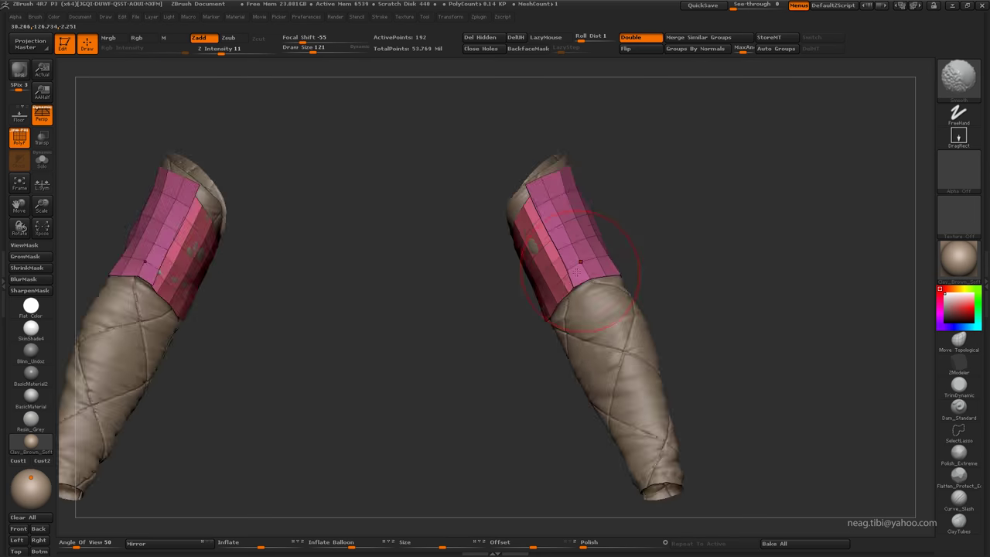
pyautogui.moveTo(580, 263)
pyautogui.keyDown('ctrl'); pyautogui.mouseDown(button='right')
pyautogui.moveTo(511, 236)
pyautogui.moveTo(539, 178)
pyautogui.mouseUp(button='right'); pyautogui.keyUp('ctrl')
pyautogui.press('f')
# Step: Pull the pink plate's side panel up and outward with Move Topological to wrap the sleeve
pyautogui.keyDown('ctrl'); pyautogui.moveTo(505, 146); pyautogui.dragTo(449, 237, button='right'); pyautogui.keyUp('ctrl')
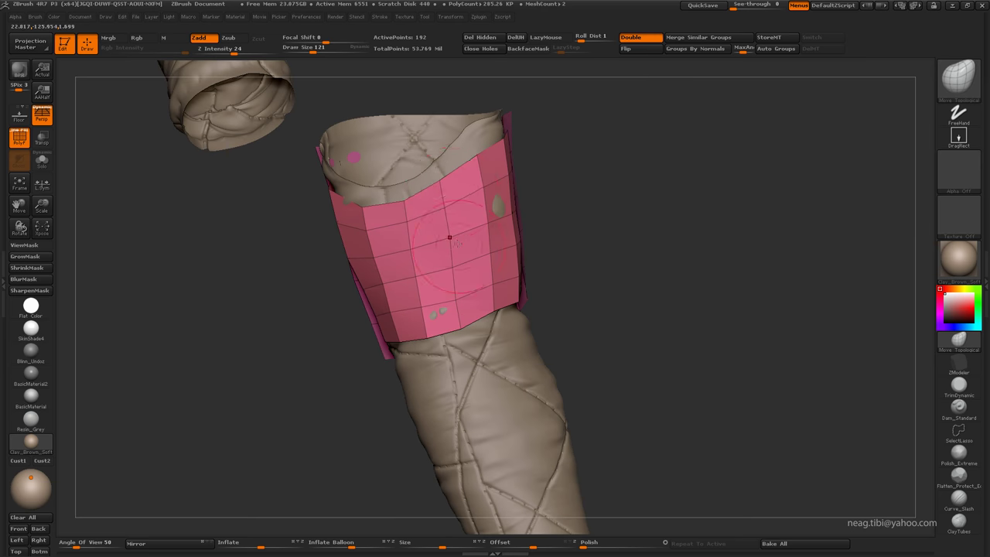
pyautogui.moveTo(442, 185); pyautogui.dragTo(447, 191, button='right')
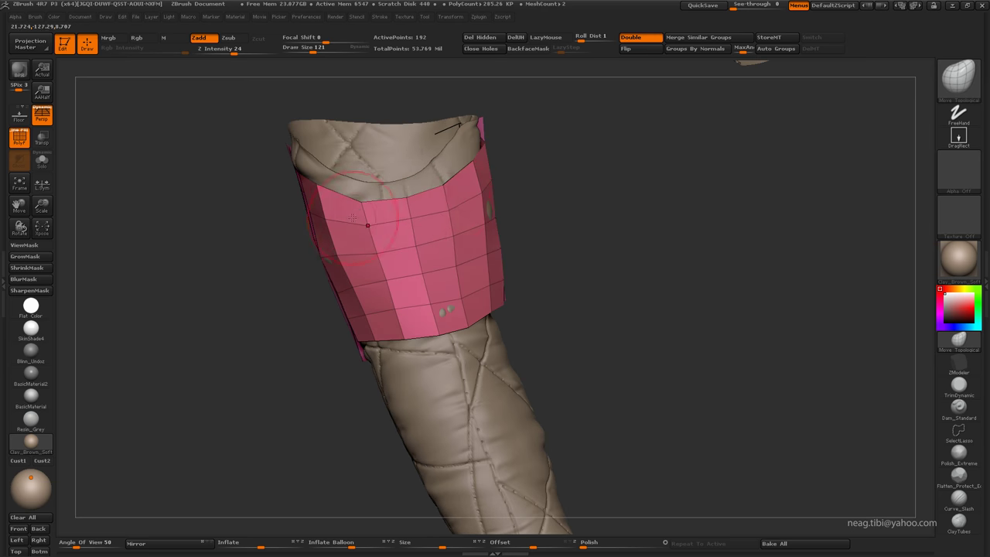
pyautogui.moveTo(367, 225); pyautogui.dragTo(344, 184, button='right')
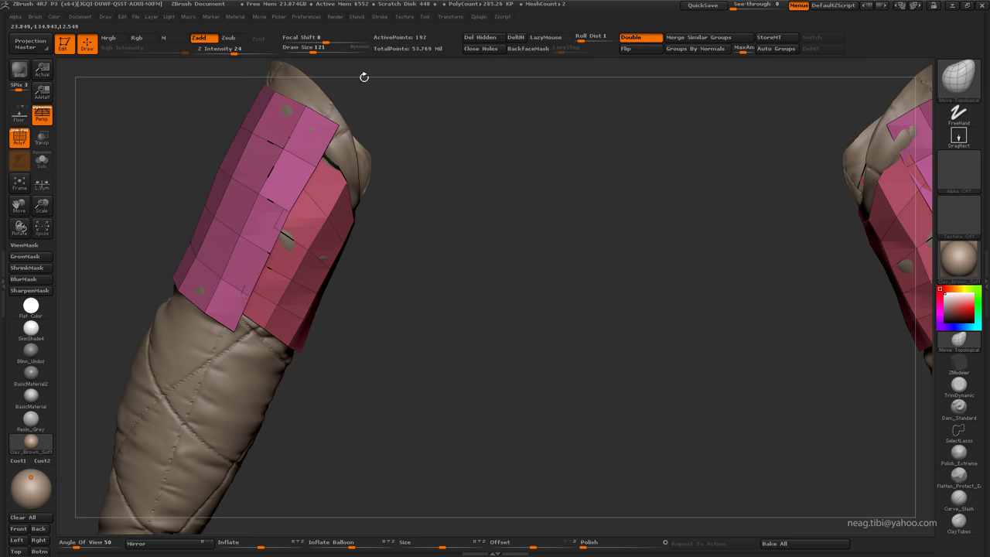
pyautogui.moveTo(332, 159); pyautogui.dragTo(350, 116)
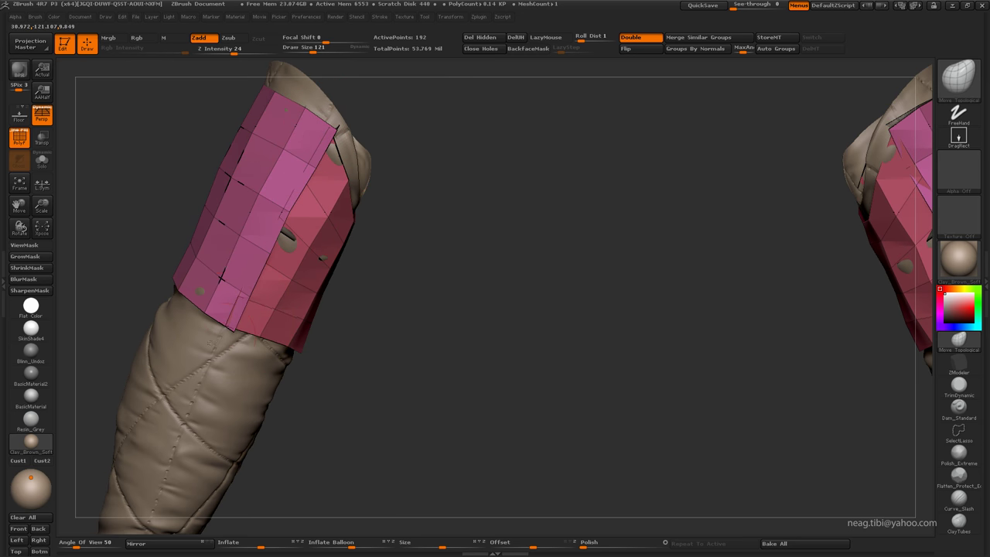
pyautogui.moveTo(210, 342)
pyautogui.mouseDown(button='right')
pyautogui.moveTo(387, 247)
pyautogui.moveTo(438, 170)
pyautogui.mouseUp(button='right')
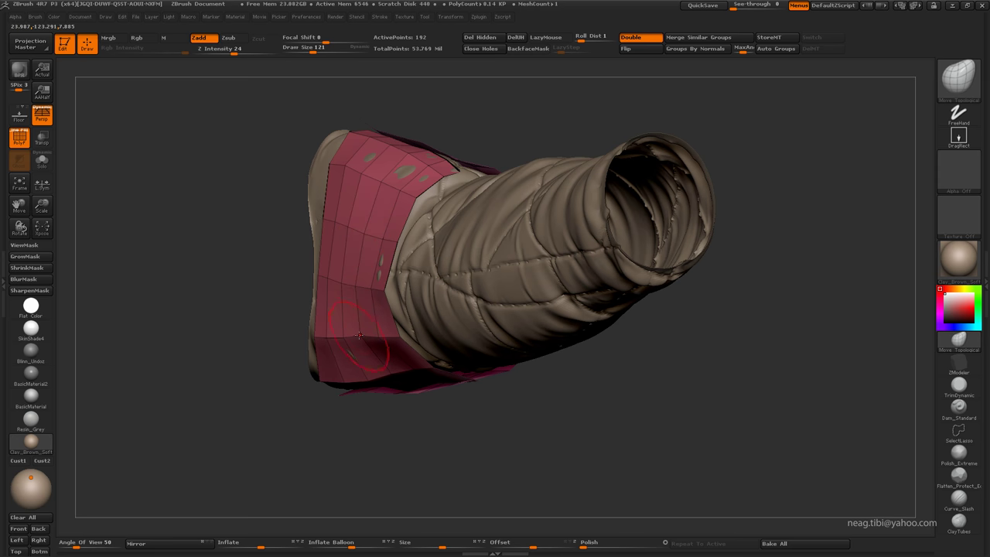
pyautogui.moveTo(359, 334); pyautogui.dragTo(433, 252, button='right')
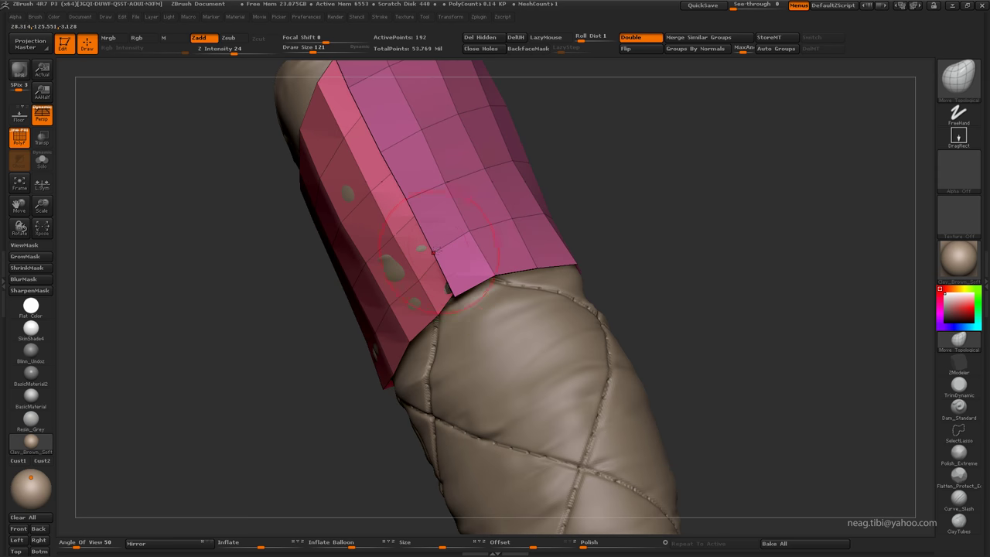
pyautogui.moveTo(406, 201)
pyautogui.mouseDown(button='right')
pyautogui.moveTo(364, 166)
pyautogui.moveTo(491, 262)
pyautogui.mouseUp(button='right')
# Step: Shrink the brush to 50, check both sleeve plates, then unhide the full armored body
pyautogui.press('s')
pyautogui.moveTo(490, 262); pyautogui.dragTo(525, 268)
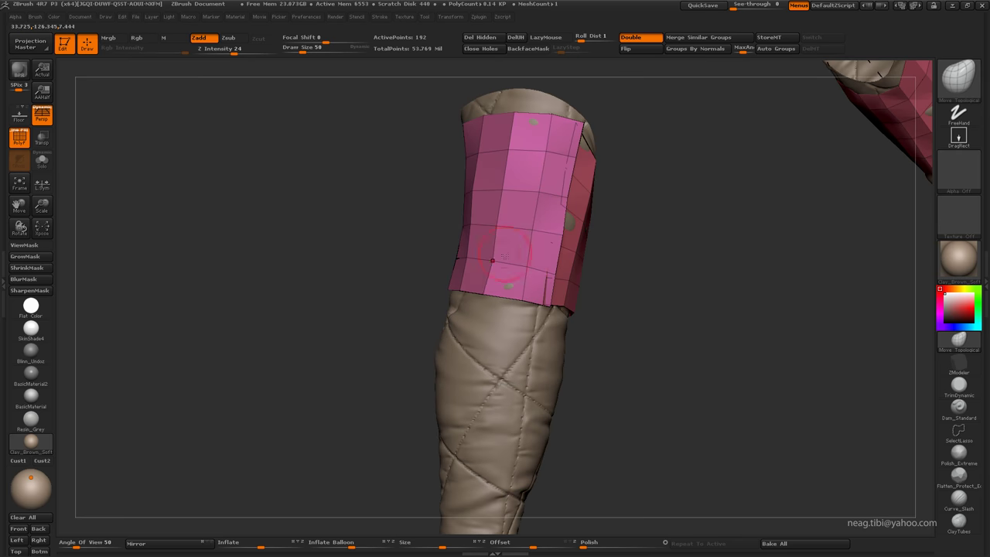
pyautogui.moveTo(492, 260); pyautogui.dragTo(522, 264, button='right')
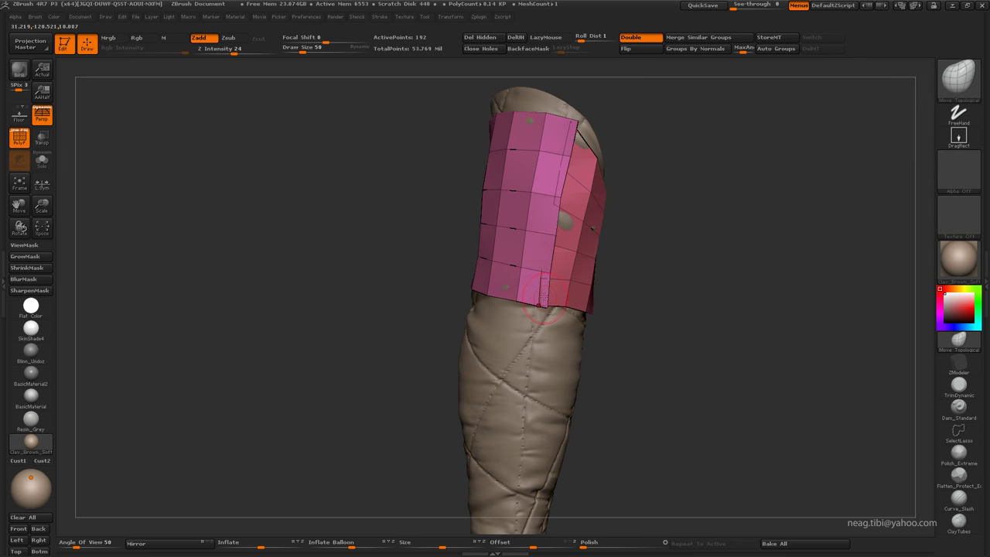
pyautogui.keyDown('alt'); pyautogui.moveTo(544, 303); pyautogui.dragTo(549, 317, button='right'); pyautogui.keyUp('alt')
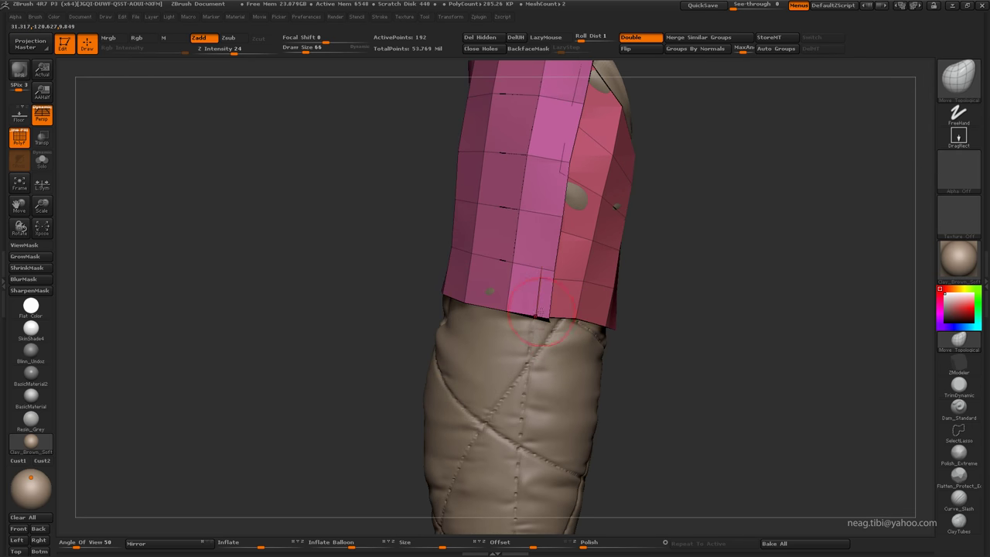
pyautogui.moveTo(519, 277); pyautogui.dragTo(555, 216, button='right')
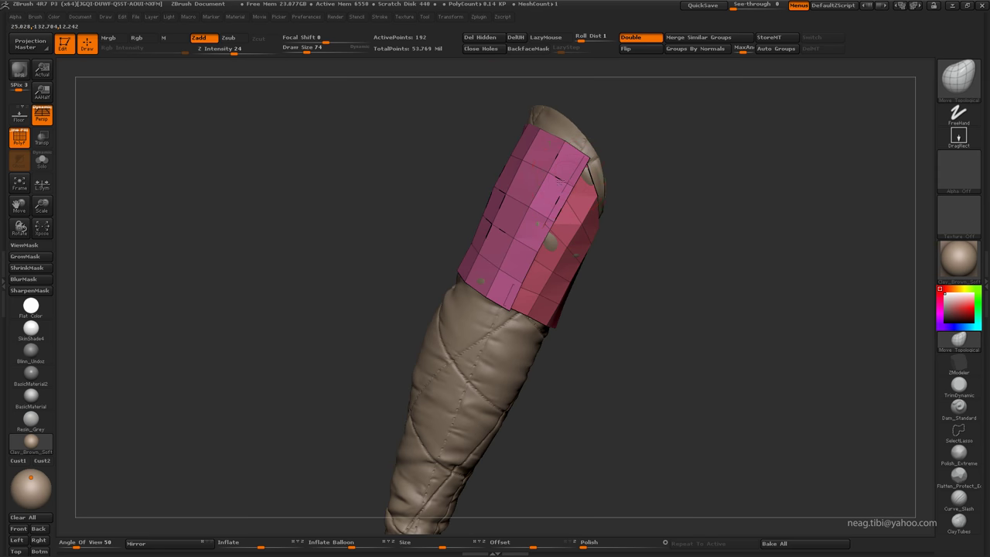
pyautogui.keyDown('alt'); pyautogui.moveTo(557, 285); pyautogui.dragTo(558, 192, button='right'); pyautogui.keyUp('alt')
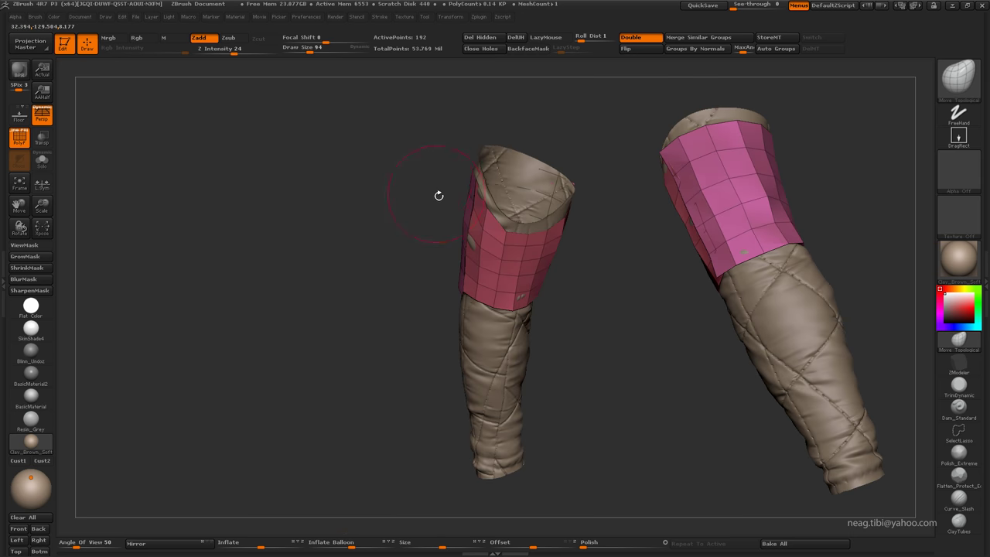
pyautogui.moveTo(484, 255)
pyautogui.keyDown('alt'); pyautogui.mouseDown(button='right')
pyautogui.moveTo(564, 259)
pyautogui.moveTo(590, 280)
pyautogui.mouseUp(button='right'); pyautogui.keyUp('alt')
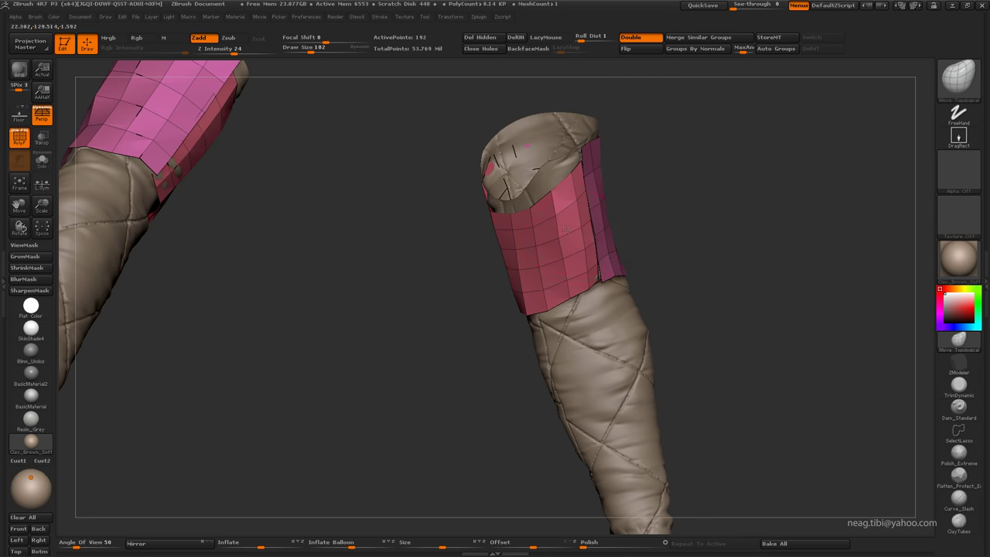
pyautogui.moveTo(567, 241)
pyautogui.keyDown('alt'); pyautogui.mouseDown(button='right')
pyautogui.moveTo(545, 244)
pyautogui.moveTo(516, 277)
pyautogui.moveTo(594, 263)
pyautogui.mouseUp(button='right'); pyautogui.keyUp('alt')
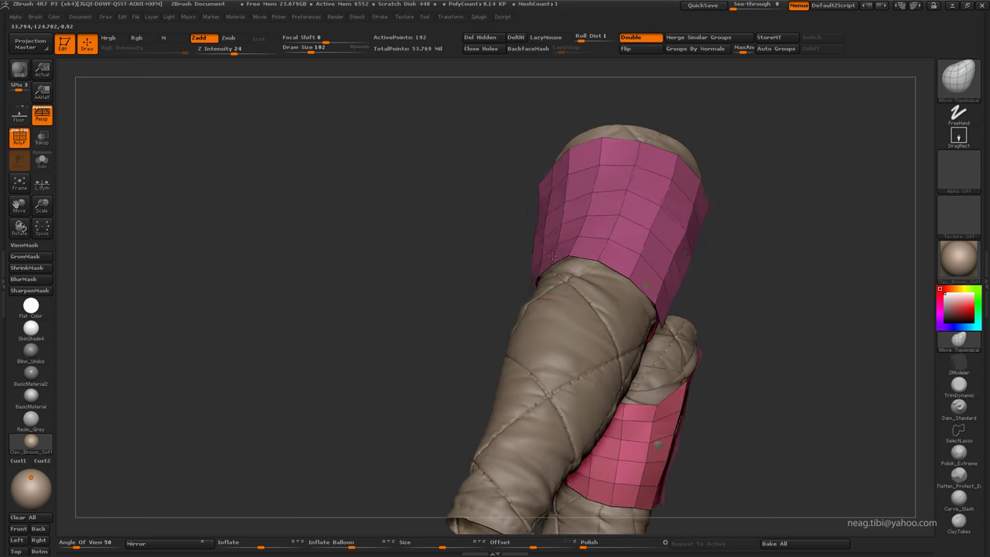
pyautogui.moveTo(648, 290)
pyautogui.mouseDown(button='right')
pyautogui.moveTo(751, 276)
pyautogui.moveTo(566, 147)
pyautogui.moveTo(639, 224)
pyautogui.mouseUp(button='right')
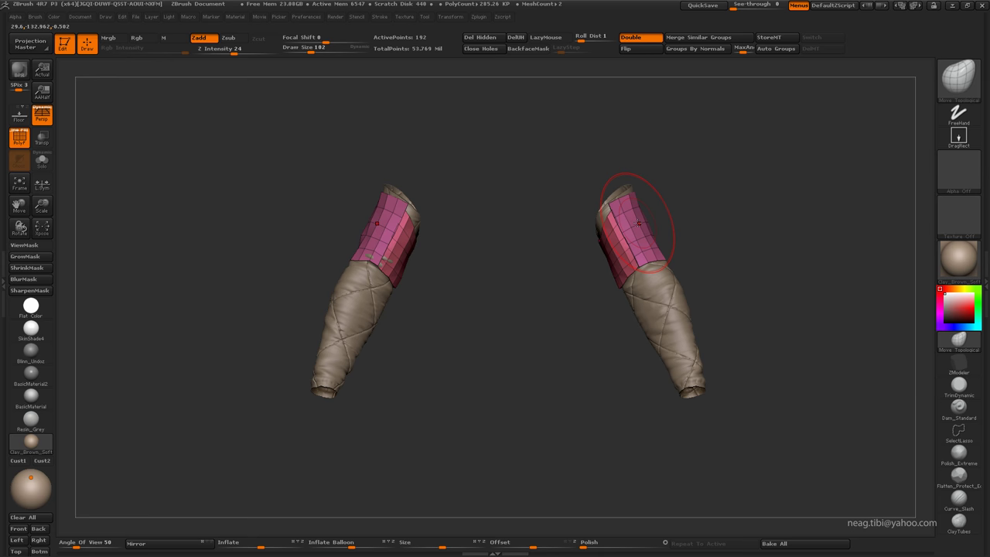
pyautogui.keyDown('ctrl'); pyautogui.keyDown('shift'); pyautogui.click(719, 199); pyautogui.keyUp('shift'); pyautogui.keyUp('ctrl')
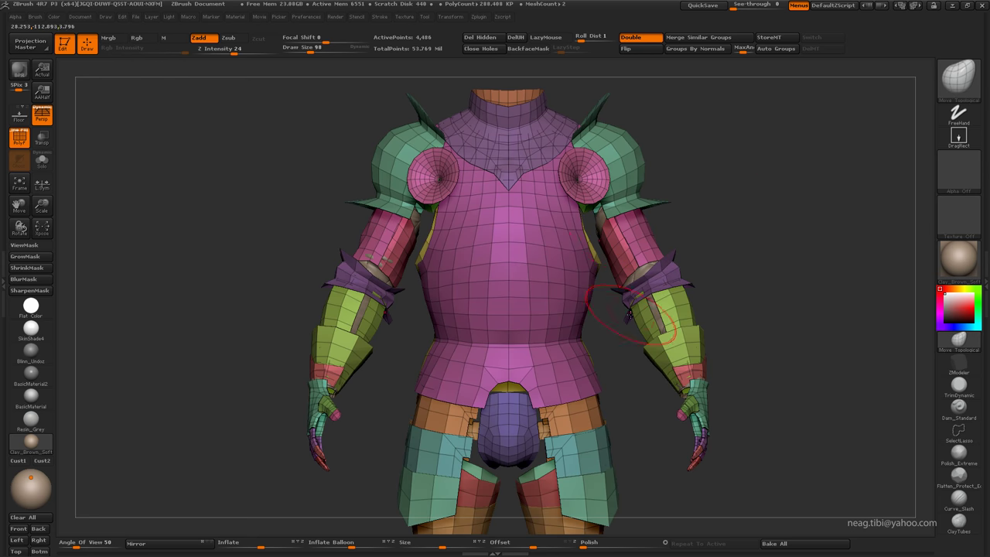
# Step: Pick the Sweater1 subtool, return to Armor_edit, and bring up the SubTool list
pyautogui.keyDown('alt'); pyautogui.moveTo(628, 313); pyautogui.dragTo(642, 193, button='right'); pyautogui.keyUp('alt')
pyautogui.keyDown('alt'); pyautogui.click(599, 232); pyautogui.keyUp('alt')
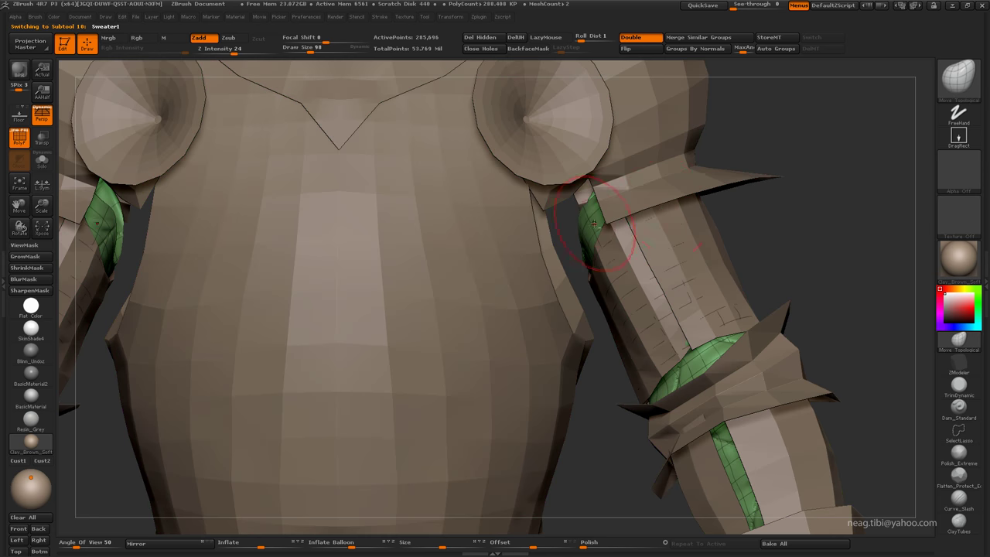
pyautogui.keyDown('alt'); pyautogui.click(672, 224); pyautogui.keyUp('alt')
pyautogui.moveTo(671, 224)
pyautogui.keyDown('alt'); pyautogui.mouseDown(button='right')
pyautogui.moveTo(649, 248)
pyautogui.moveTo(621, 254)
pyautogui.moveTo(615, 177)
pyautogui.moveTo(639, 154)
pyautogui.mouseUp(button='right'); pyautogui.keyUp('alt')
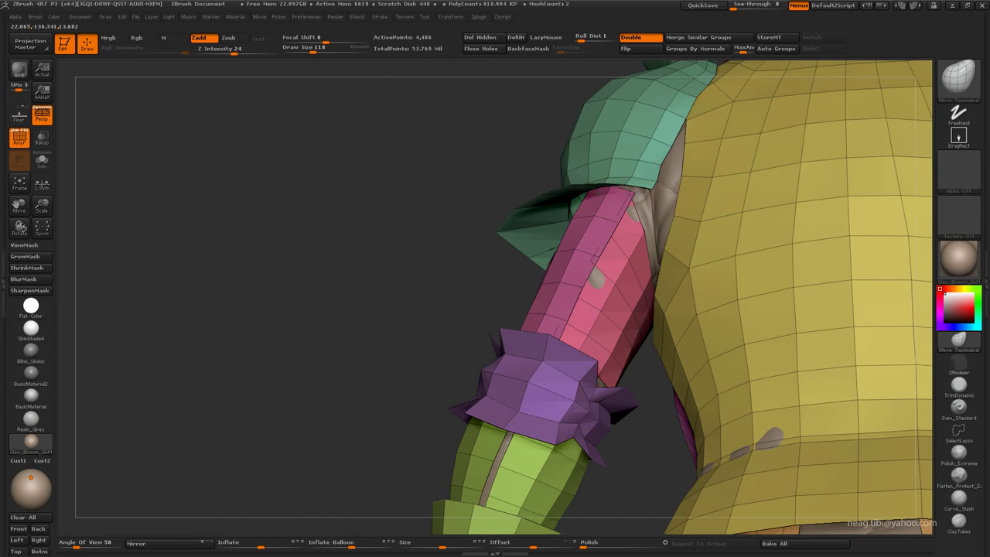
pyautogui.moveTo(630, 194)
pyautogui.mouseDown(button='right')
pyautogui.moveTo(662, 219)
pyautogui.moveTo(690, 199)
pyautogui.moveTo(631, 257)
pyautogui.mouseUp(button='right')
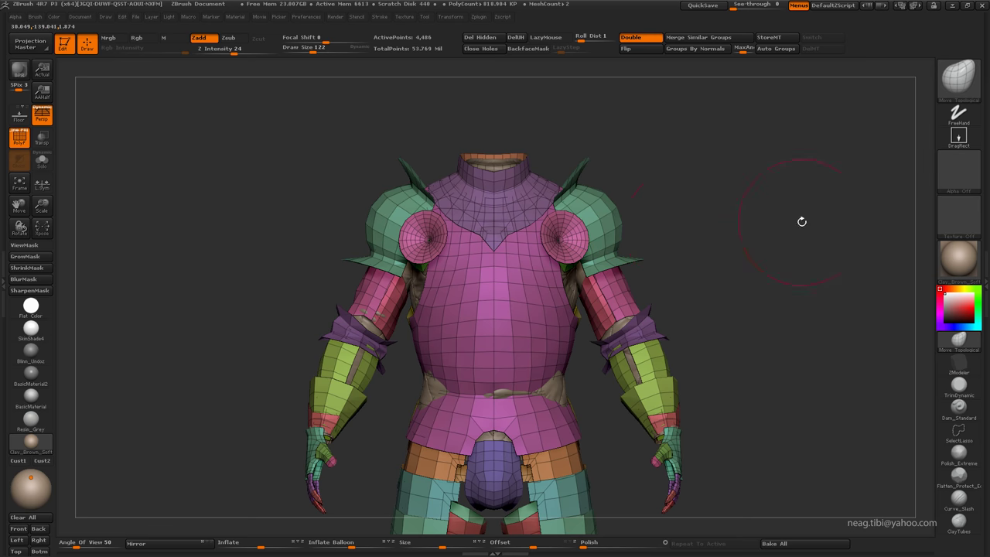
pyautogui.moveTo(670, 306); pyautogui.dragTo(778, 245, button='right')
pyautogui.click(987, 255)
pyautogui.moveTo(920, 273)
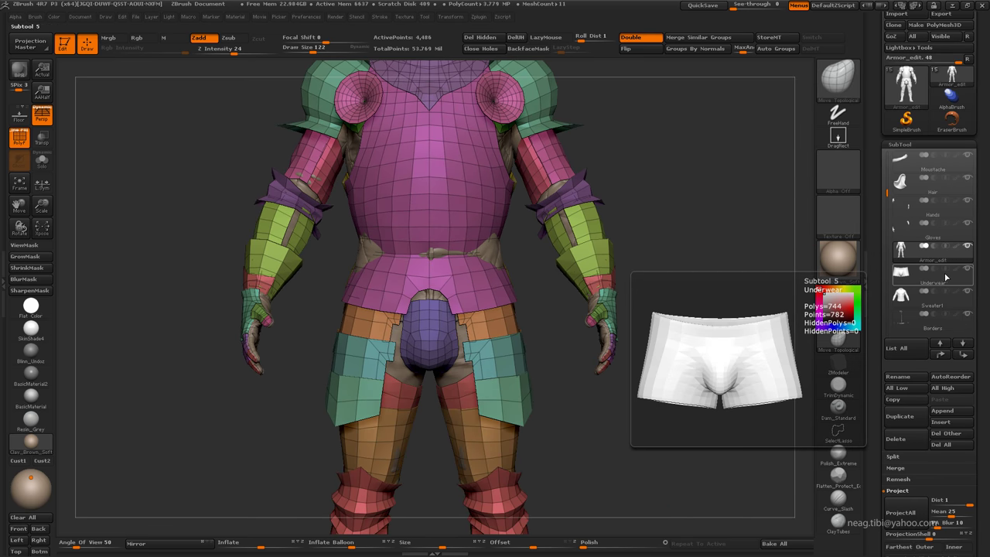
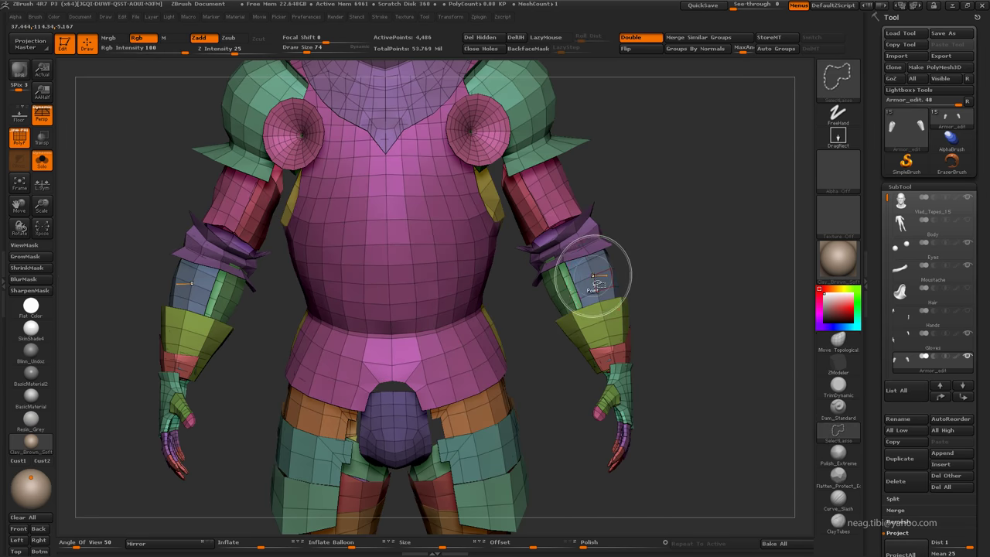
# Step: Hide every armor piece except the two forearm bracers
pyautogui.keyDown('ctrl'); pyautogui.keyDown('shift'); pyautogui.click(564, 287); pyautogui.keyUp('shift'); pyautogui.keyUp('ctrl')
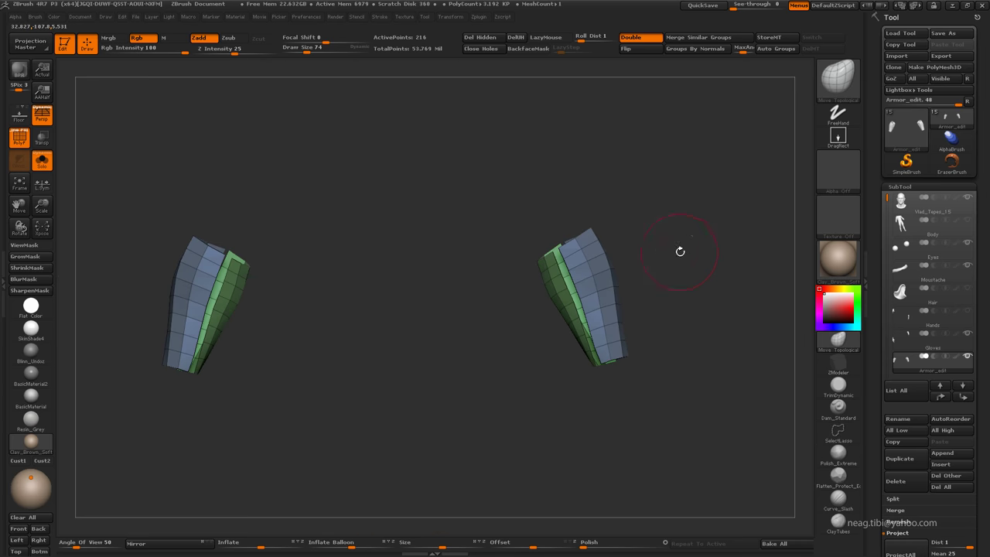
pyautogui.scroll(-2, 936, 322)
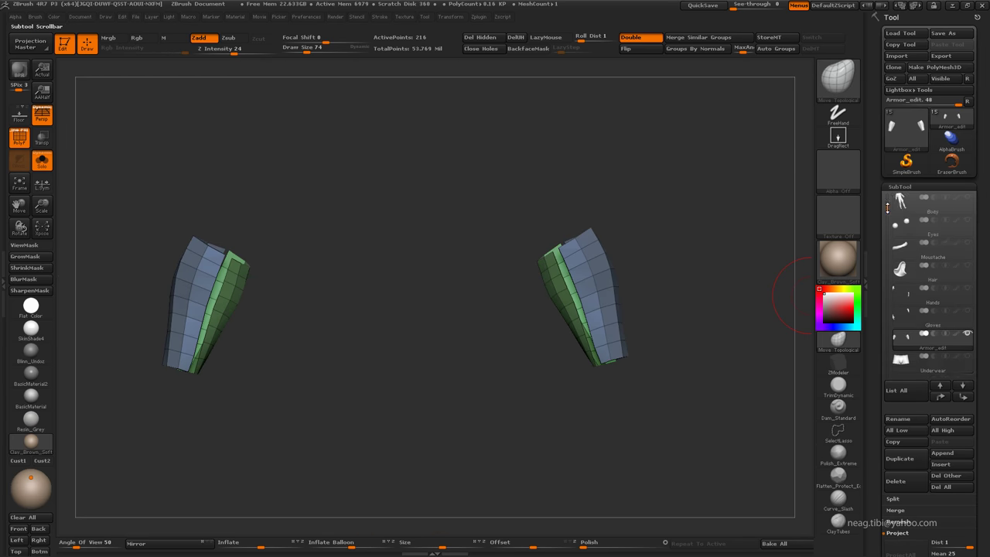
pyautogui.scroll(-1, 959, 332)
# Step: Toggle Solo to compare the bracers with the sweater, then isolate and frame one bracer
pyautogui.hotkey('shift', 's')
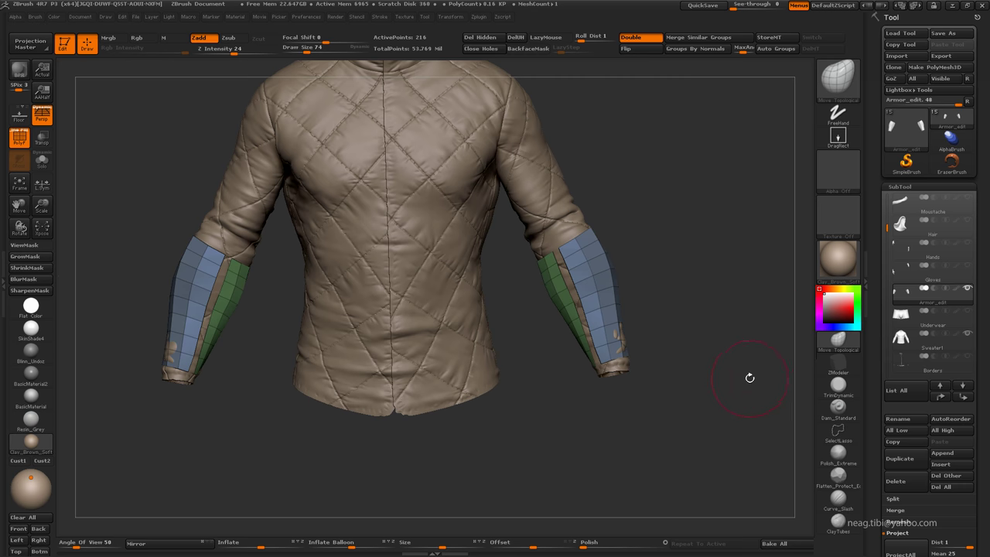
pyautogui.moveTo(644, 322)
pyautogui.mouseDown()
pyautogui.moveTo(702, 318)
pyautogui.moveTo(685, 323)
pyautogui.mouseUp()
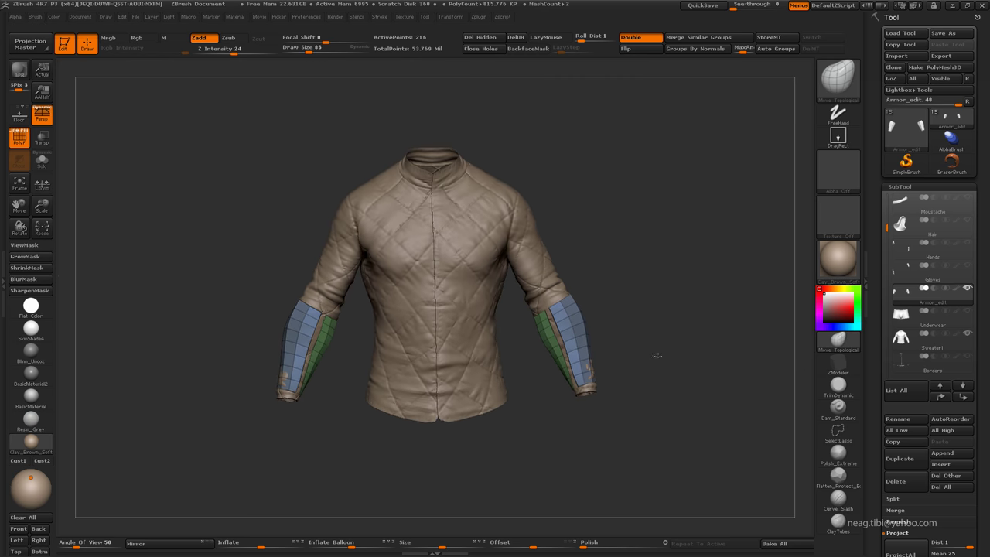
pyautogui.scroll(-3, 977, 445)
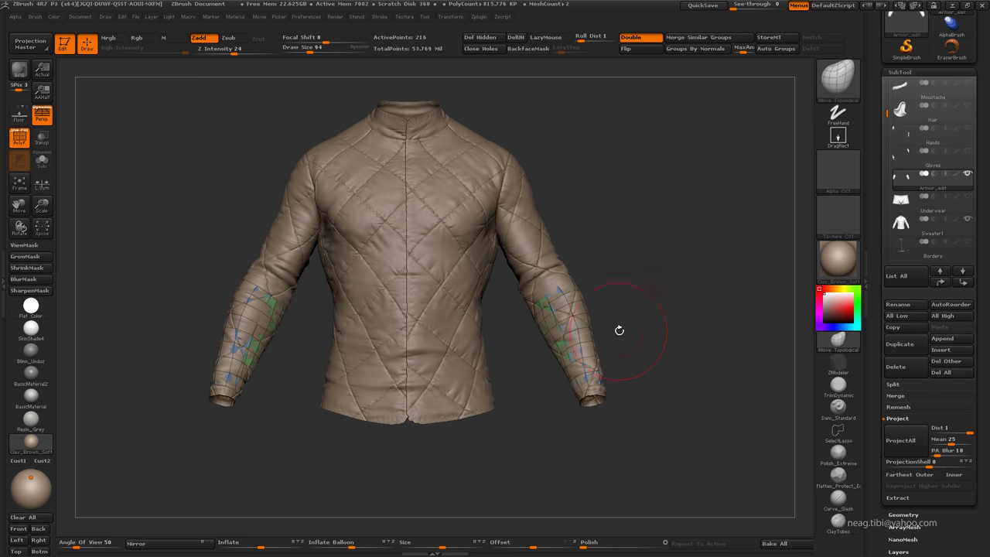
pyautogui.hotkey('shift', 's')
pyautogui.moveTo(612, 338)
pyautogui.keyDown('alt'); pyautogui.mouseDown()
pyautogui.moveTo(558, 379)
pyautogui.moveTo(547, 365)
pyautogui.moveTo(564, 404)
pyautogui.moveTo(540, 325)
pyautogui.mouseUp(); pyautogui.keyUp('alt')
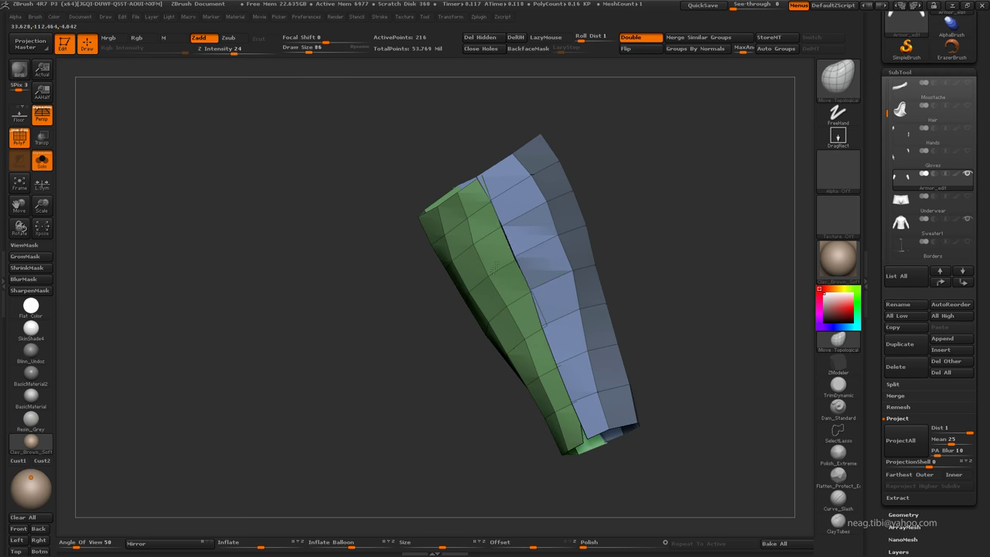
# Step: Inflate the bracer to 100 so it sits outside the quilted sleeve
pyautogui.moveTo(510, 299); pyautogui.dragTo(569, 270)
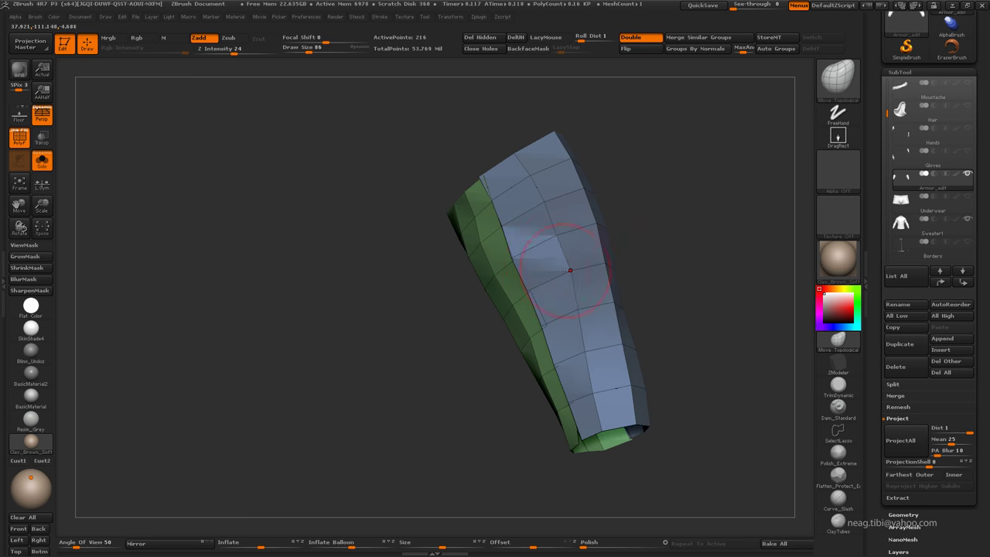
pyautogui.moveTo(543, 202); pyautogui.dragTo(479, 177)
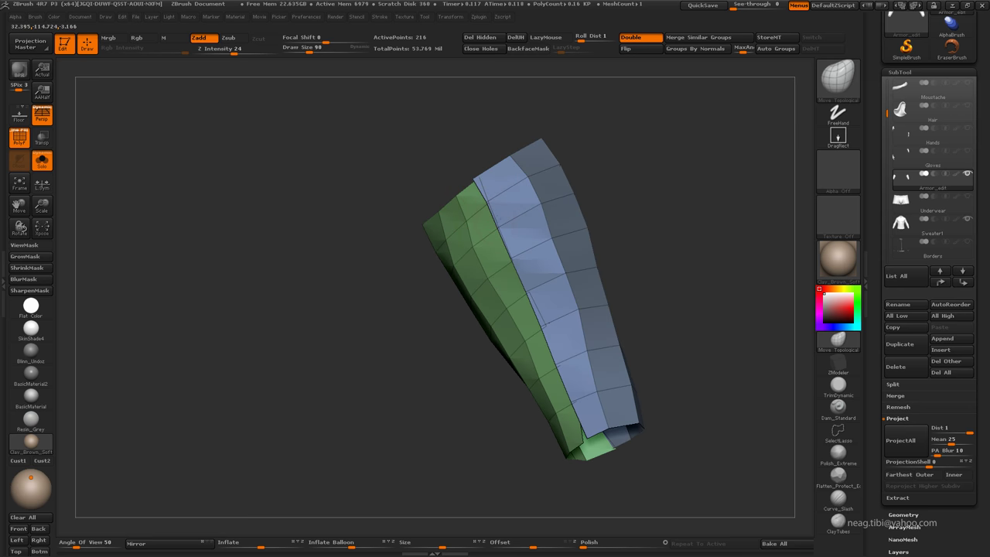
pyautogui.moveTo(464, 287)
pyautogui.mouseDown()
pyautogui.moveTo(533, 274)
pyautogui.moveTo(376, 302)
pyautogui.mouseUp()
pyautogui.moveTo(218, 542); pyautogui.dragTo(314, 551)
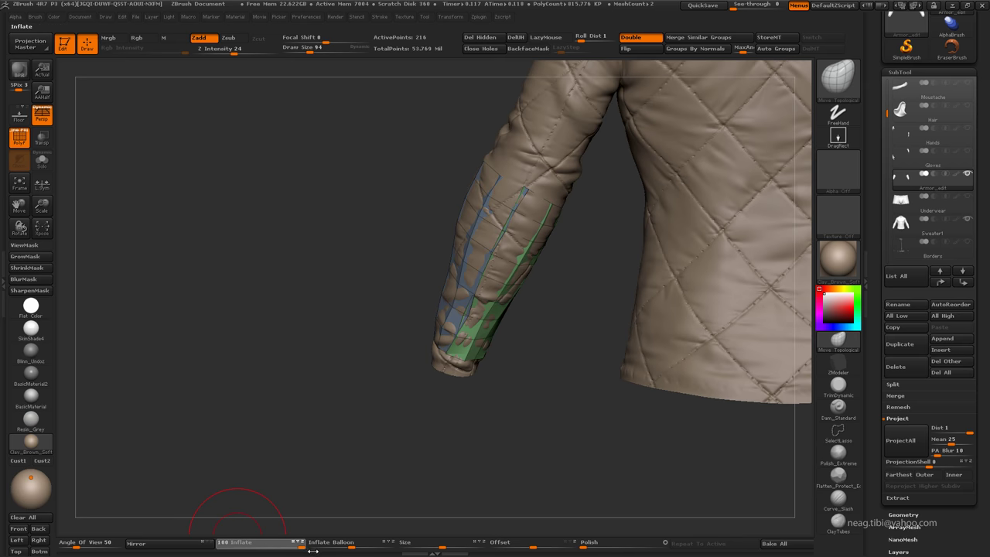
# Step: Orbit and zoom around the inflated bracer to check its fit over the sleeve
pyautogui.moveTo(371, 433); pyautogui.dragTo(502, 242)
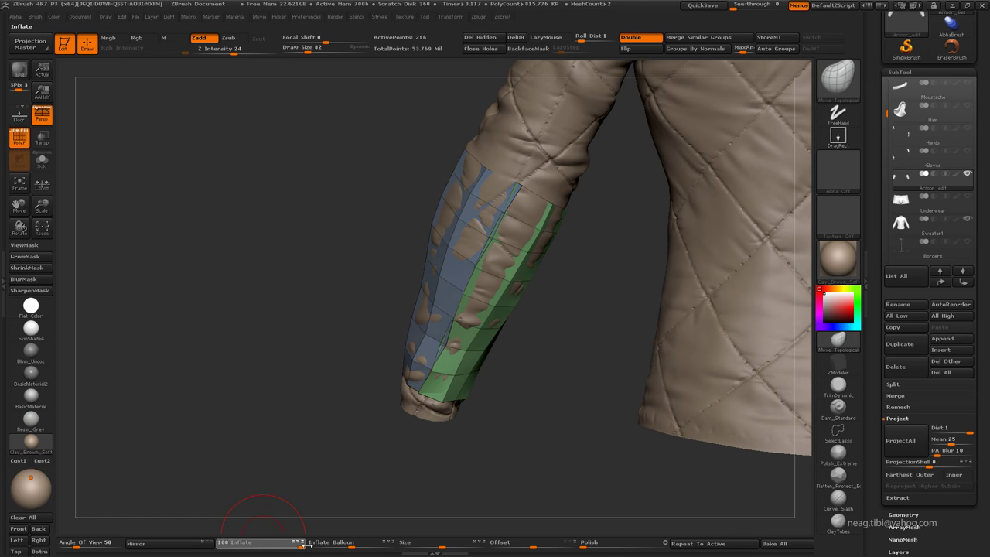
pyautogui.moveTo(386, 348); pyautogui.dragTo(489, 236)
pyautogui.moveTo(492, 165); pyautogui.dragTo(500, 200)
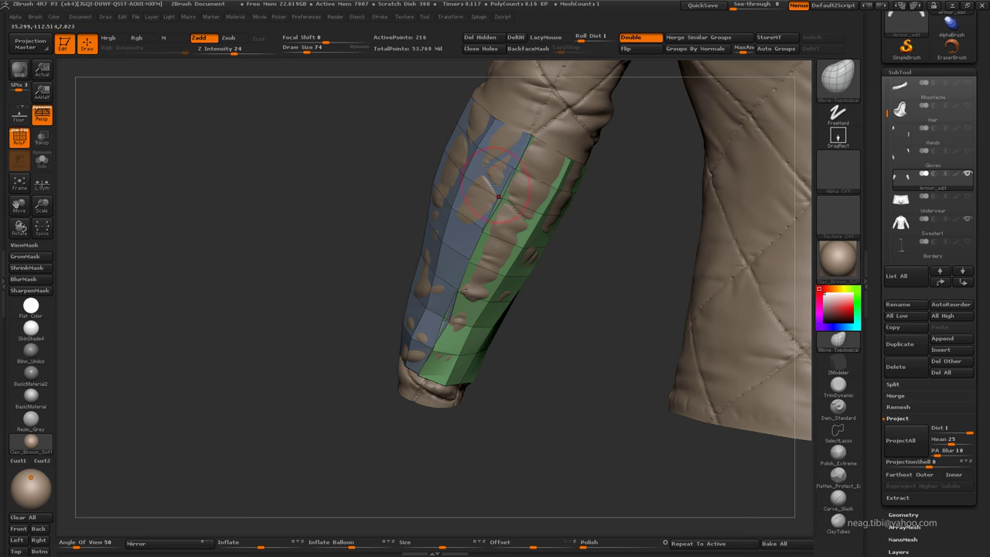
pyautogui.moveTo(501, 200); pyautogui.dragTo(540, 164, button='right')
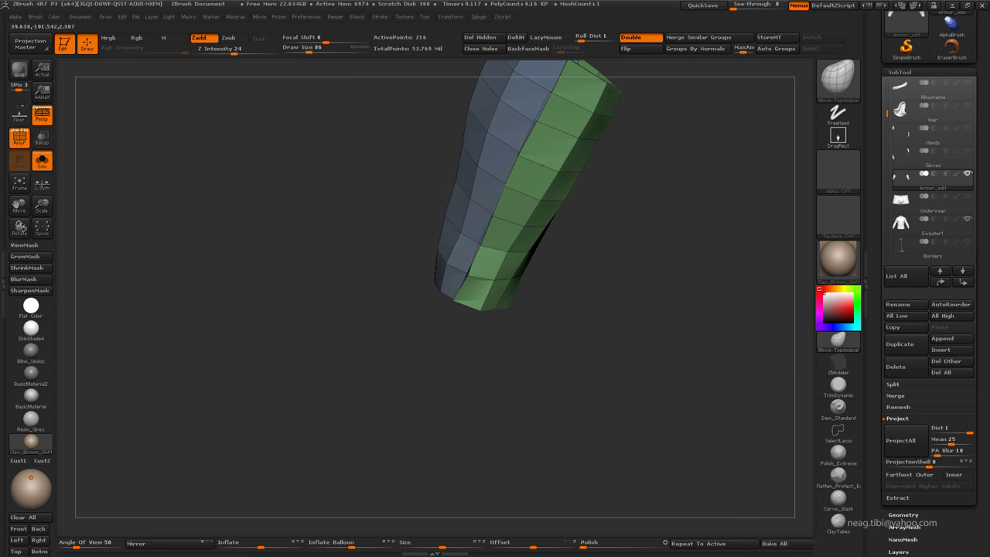
pyautogui.moveTo(459, 174); pyautogui.dragTo(467, 221, button='right')
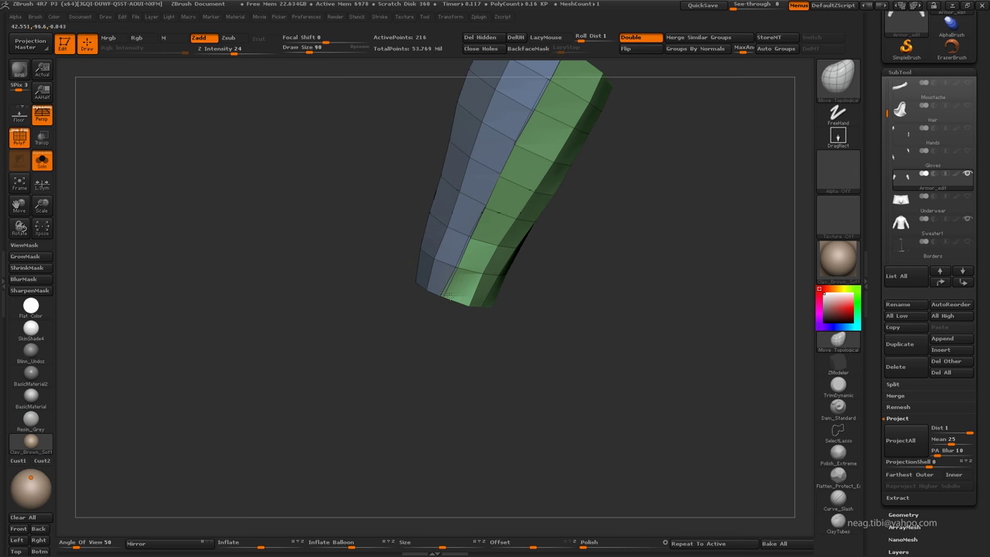
pyautogui.moveTo(469, 306)
pyautogui.mouseDown(button='right')
pyautogui.moveTo(541, 281)
pyautogui.moveTo(555, 319)
pyautogui.mouseUp(button='right')
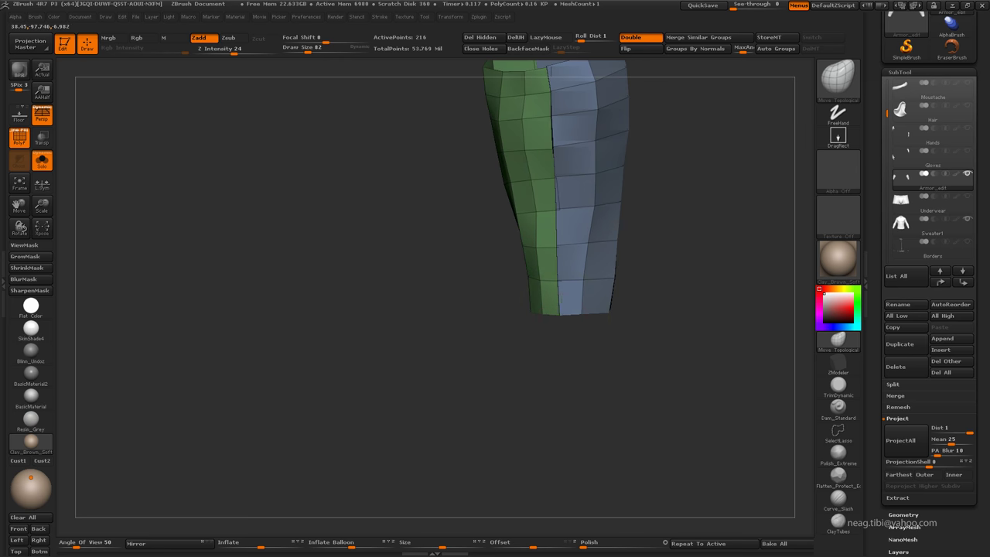
pyautogui.moveTo(542, 257); pyautogui.dragTo(516, 208, button='right')
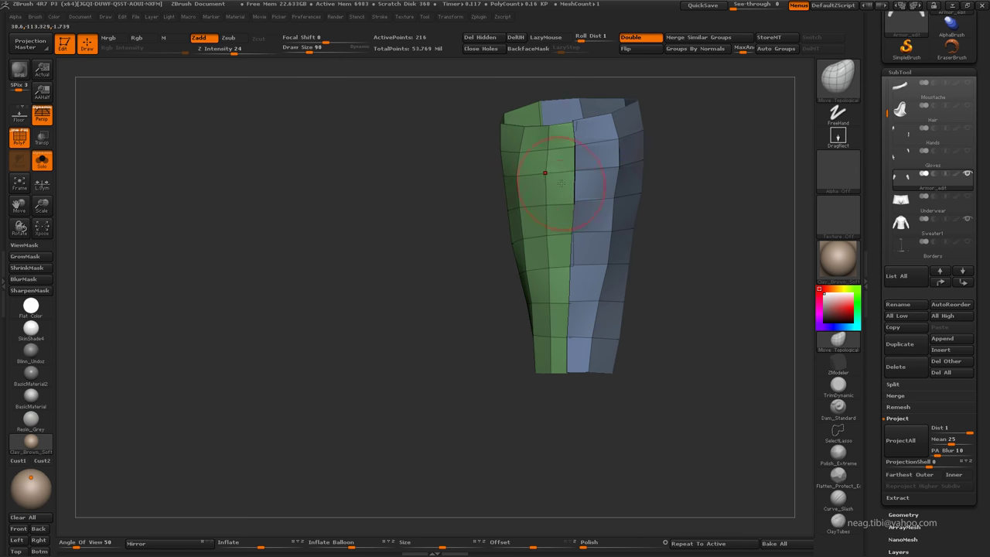
pyautogui.moveTo(545, 172); pyautogui.dragTo(507, 124, button='right')
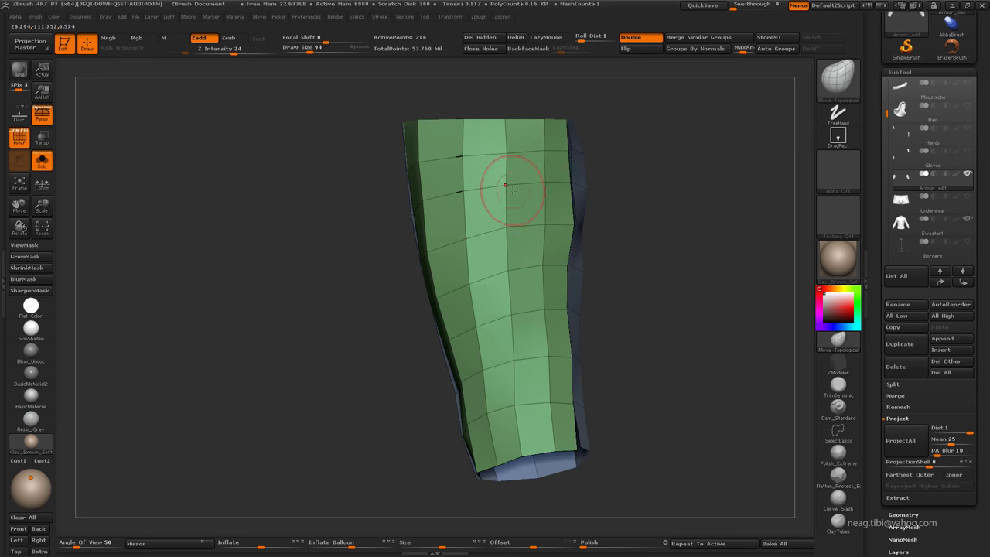
pyautogui.moveTo(504, 185)
pyautogui.mouseDown(button='right')
pyautogui.moveTo(420, 255)
pyautogui.moveTo(447, 398)
pyautogui.mouseUp(button='right')
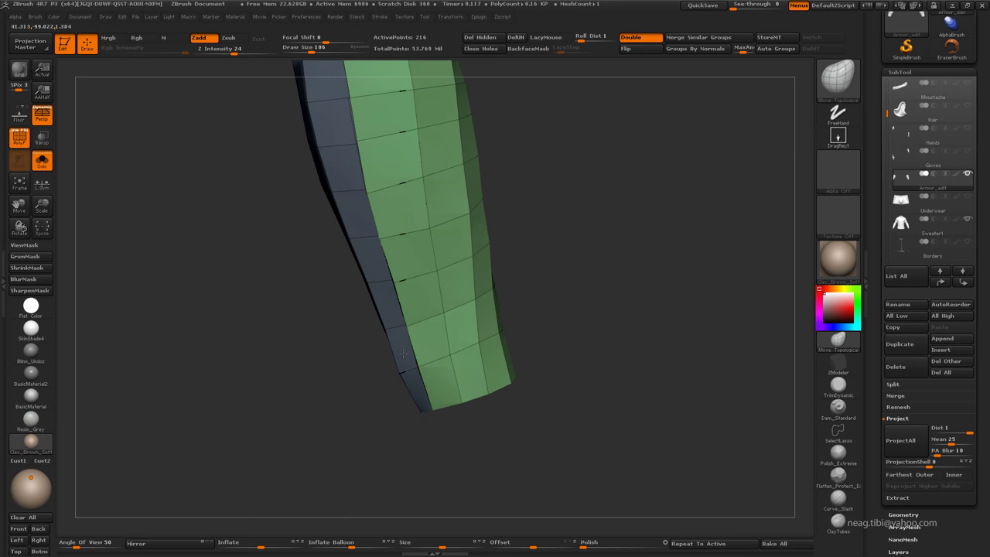
pyautogui.moveTo(402, 353)
pyautogui.mouseDown(button='right')
pyautogui.moveTo(426, 363)
pyautogui.moveTo(487, 287)
pyautogui.moveTo(475, 255)
pyautogui.moveTo(530, 276)
pyautogui.moveTo(620, 273)
pyautogui.moveTo(495, 278)
pyautogui.mouseUp(button='right')
# Step: Select the Nudge brush with B, N, U and inspect the bracer from several sides
pyautogui.press('b')
pyautogui.press('n')
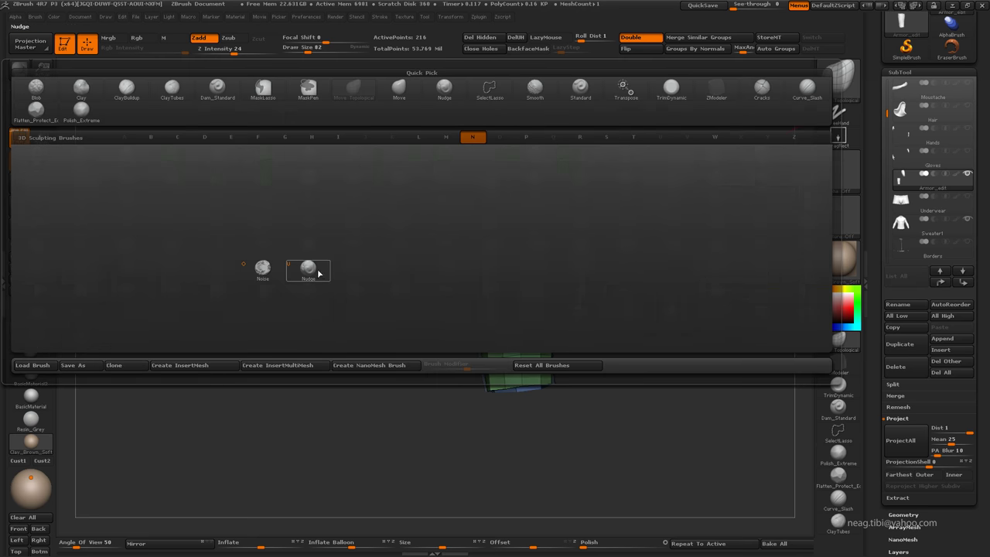
pyautogui.press('u')
pyautogui.moveTo(503, 276); pyautogui.dragTo(522, 329)
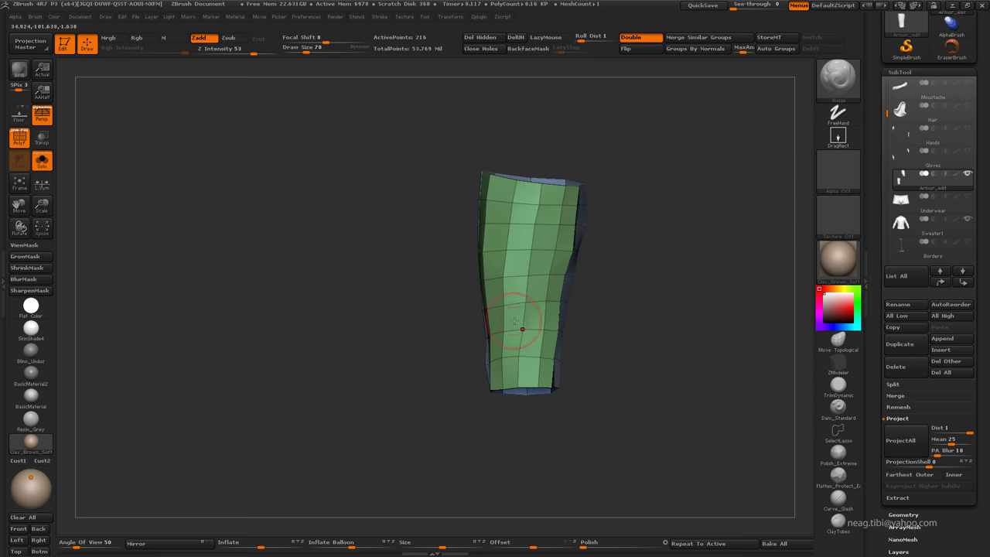
pyautogui.moveTo(512, 210); pyautogui.dragTo(480, 198)
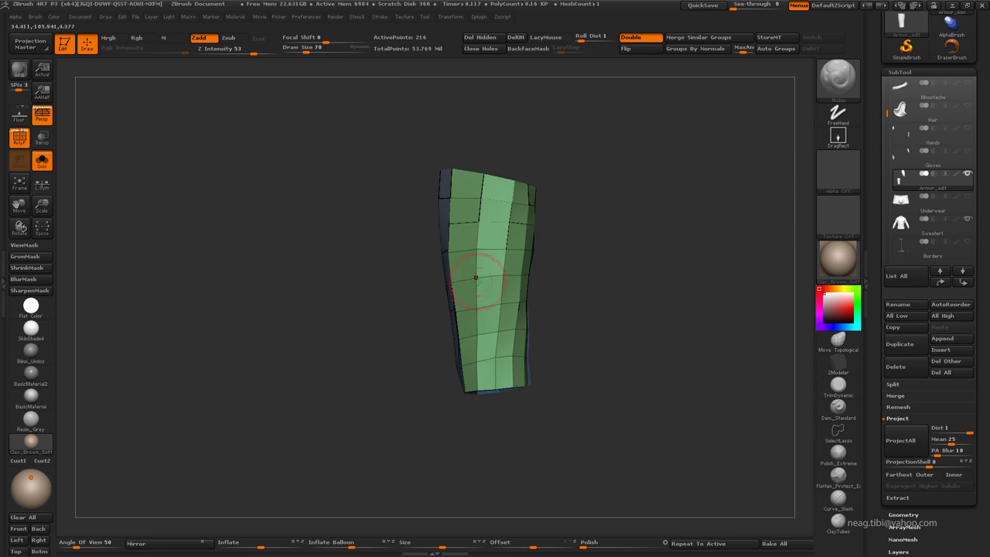
pyautogui.moveTo(475, 278)
pyautogui.mouseDown()
pyautogui.moveTo(623, 305)
pyautogui.moveTo(614, 274)
pyautogui.mouseUp()
pyautogui.moveTo(613, 168); pyautogui.dragTo(614, 168)
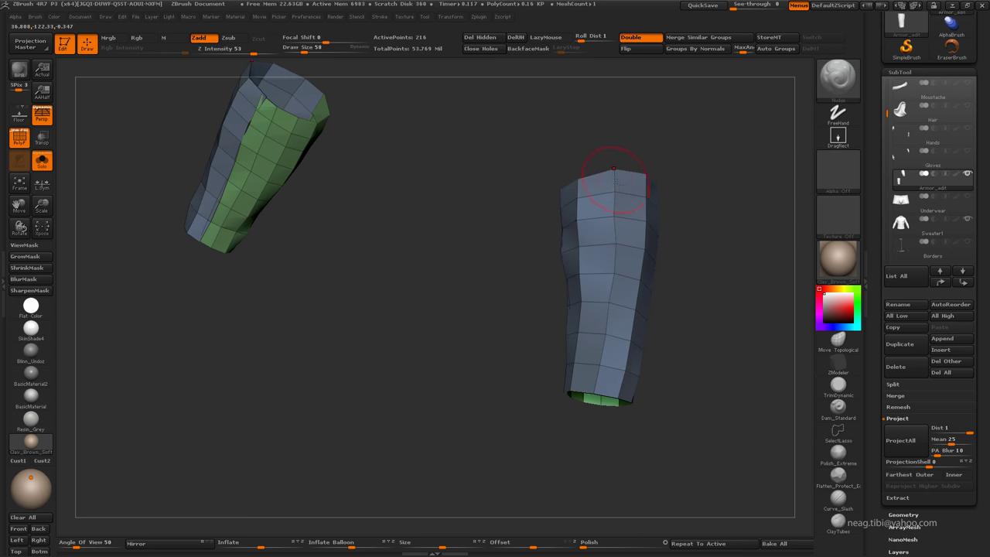
pyautogui.moveTo(607, 276); pyautogui.dragTo(659, 283)
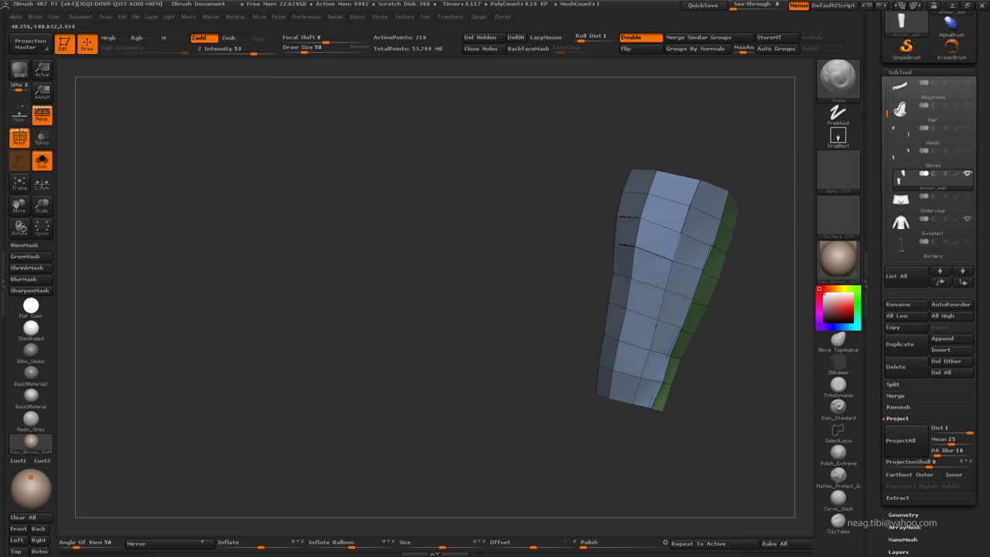
pyautogui.moveTo(699, 172)
pyautogui.mouseDown()
pyautogui.moveTo(590, 231)
pyautogui.moveTo(680, 285)
pyautogui.mouseUp()
# Step: Insert a new edge loop on the bracer with ZModeler
pyautogui.press('b')
pyautogui.press('z')
pyautogui.press('m')
pyautogui.press('space')
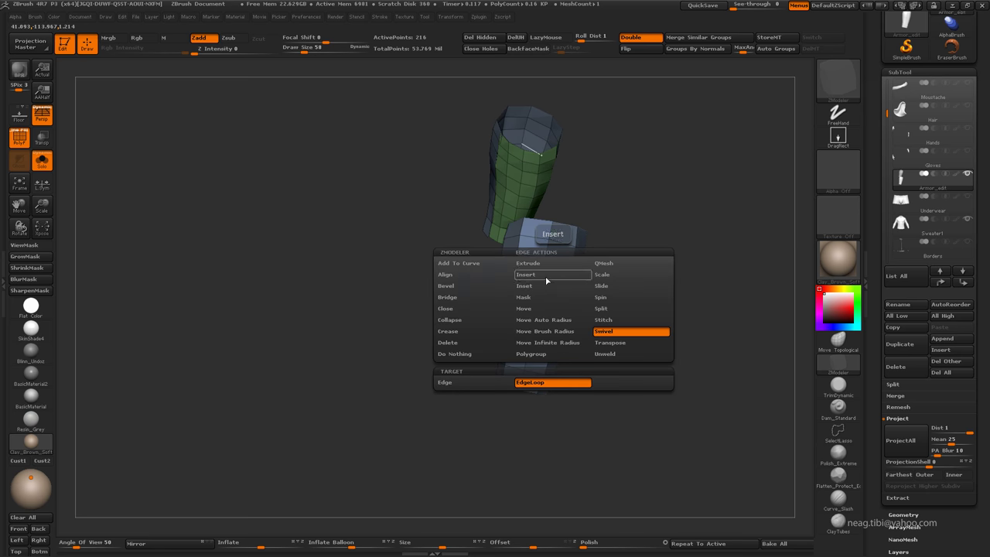
pyautogui.click(464, 285)
pyautogui.click(539, 284)
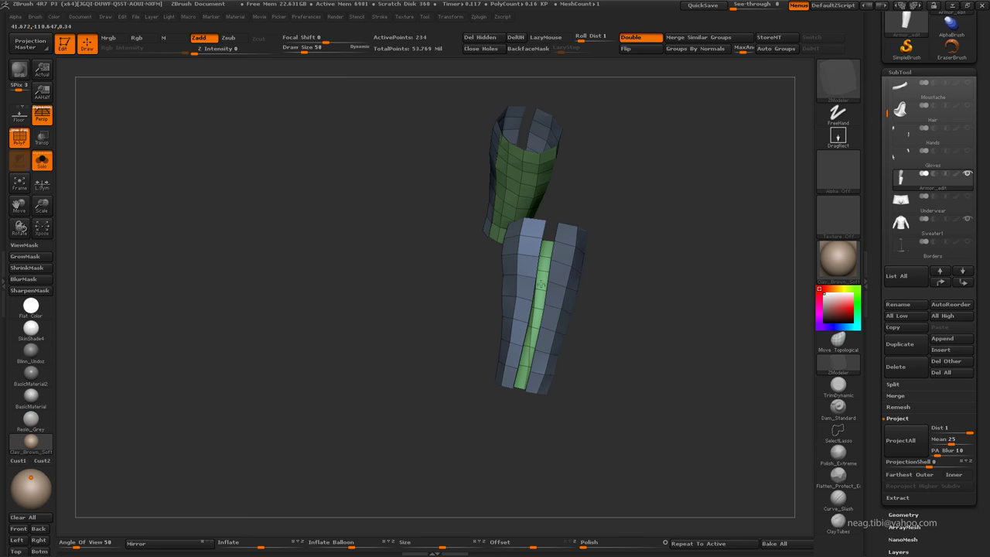
# Step: Unhide everything, re-isolate the bracer and group it into one polygroup
pyautogui.keyDown('ctrl'); pyautogui.keyDown('shift'); pyautogui.click(616, 310); pyautogui.keyUp('shift'); pyautogui.keyUp('ctrl')
pyautogui.keyDown('ctrl'); pyautogui.keyDown('shift'); pyautogui.click(648, 283); pyautogui.keyUp('shift'); pyautogui.keyUp('ctrl')
pyautogui.hotkey('ctrl', 'w')
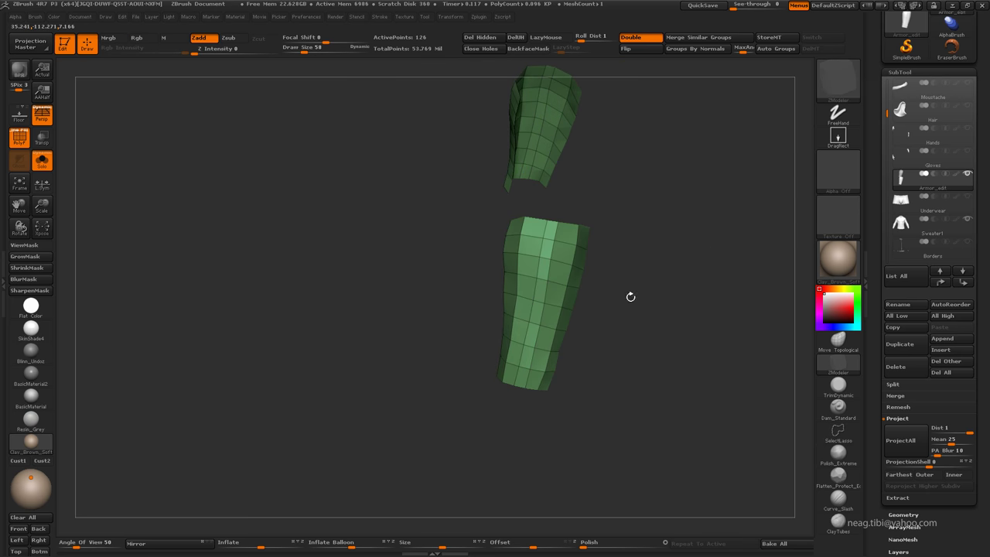
# Step: Switch to the Move Topological brush and view the upper bracer piece
pyautogui.press('b')
pyautogui.press('m')
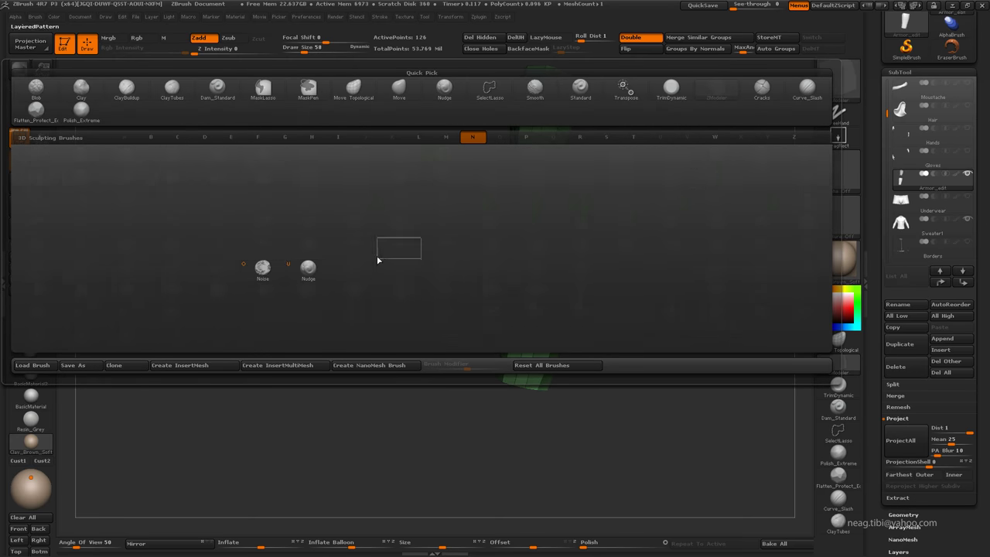
pyautogui.press('t')
pyautogui.moveTo(564, 247)
pyautogui.mouseDown()
pyautogui.moveTo(560, 202)
pyautogui.moveTo(530, 211)
pyautogui.moveTo(551, 216)
pyautogui.mouseUp()
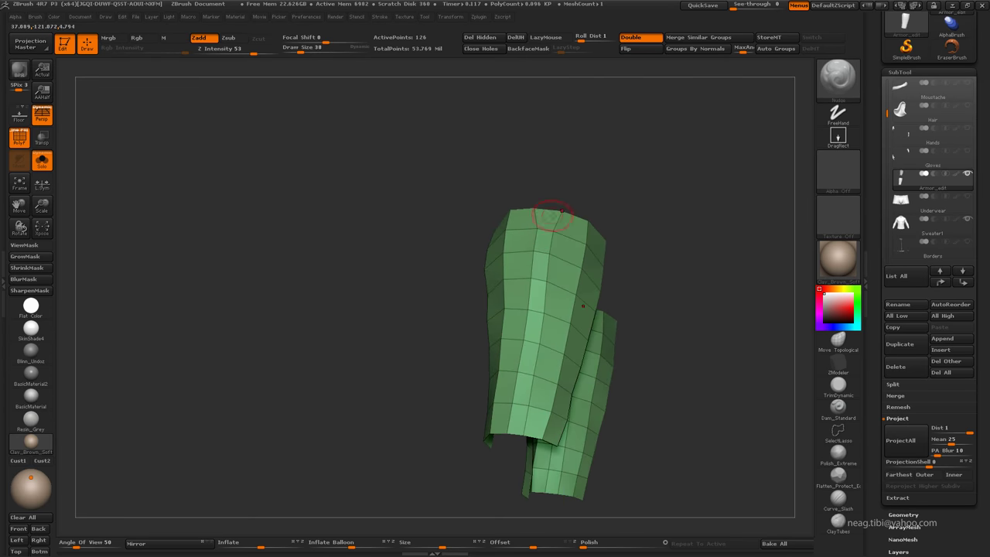
pyautogui.moveTo(549, 252)
pyautogui.mouseDown()
pyautogui.moveTo(557, 232)
pyautogui.moveTo(545, 309)
pyautogui.moveTo(539, 276)
pyautogui.mouseUp()
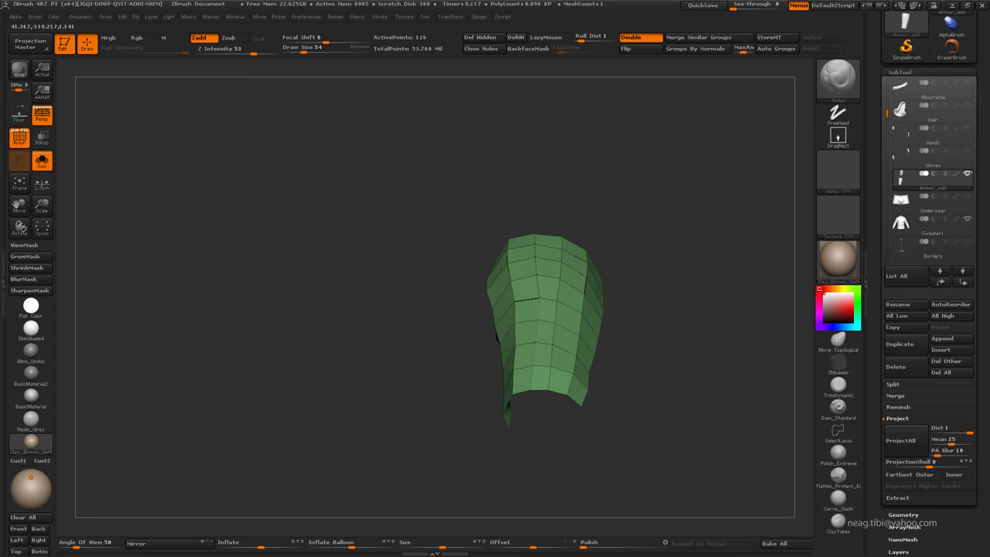
pyautogui.moveTo(559, 278); pyautogui.dragTo(619, 232)
# Step: Set the ZModeler edge action to Bevel and view the bracer from above
pyautogui.click(837, 360)
pyautogui.press('space')
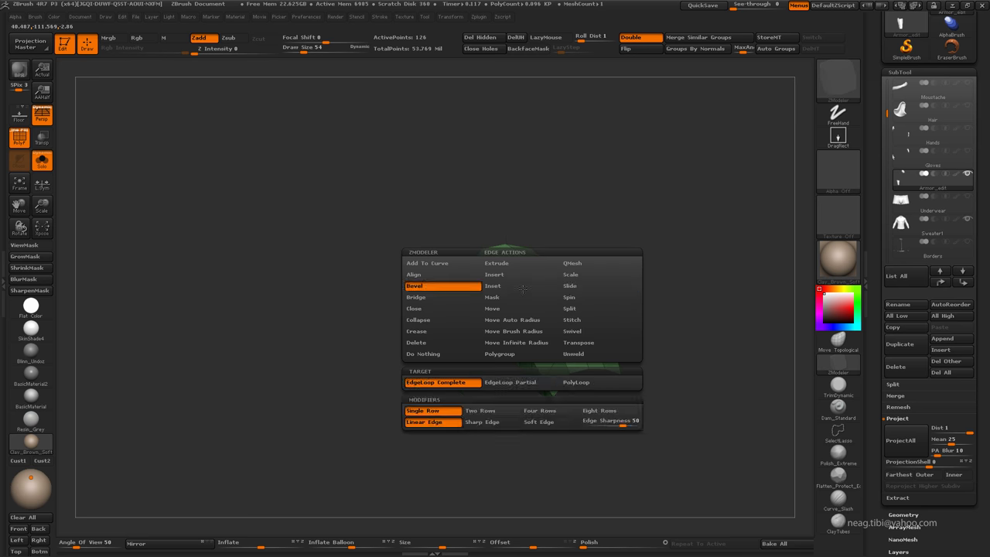
pyautogui.click(512, 268)
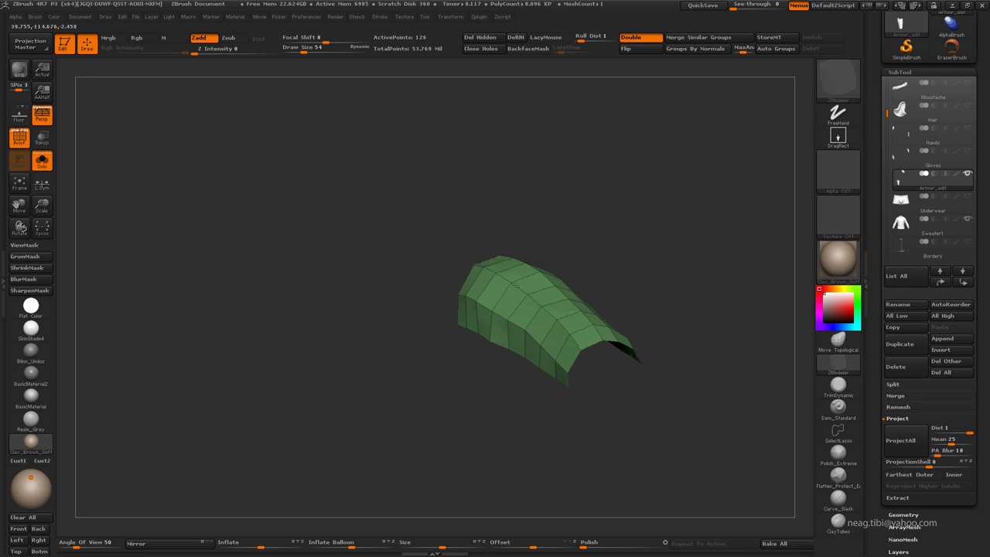
pyautogui.moveTo(516, 286); pyautogui.dragTo(547, 218)
pyautogui.moveTo(542, 281)
pyautogui.mouseDown()
pyautogui.moveTo(597, 303)
pyautogui.moveTo(670, 261)
pyautogui.mouseUp()
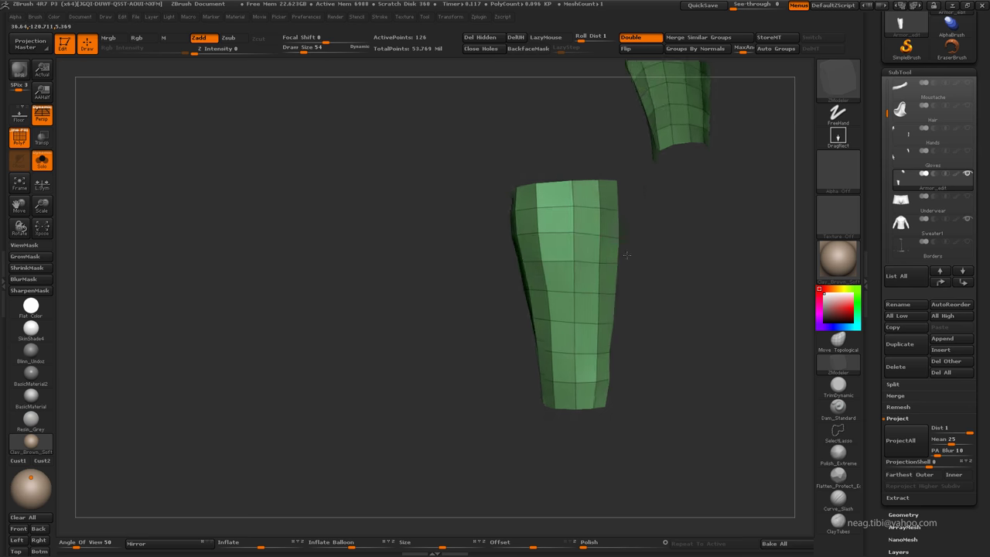
# Step: Return to Move Topological, check the bracer's profile, and turn Solo off
pyautogui.press('b')
pyautogui.press('m')
pyautogui.press('t')
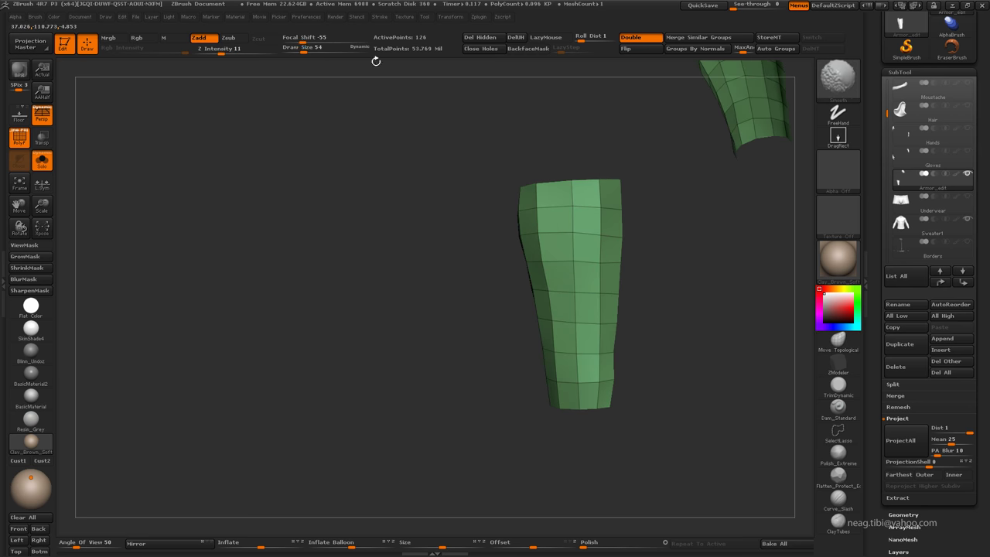
pyautogui.moveTo(599, 414); pyautogui.dragTo(621, 409)
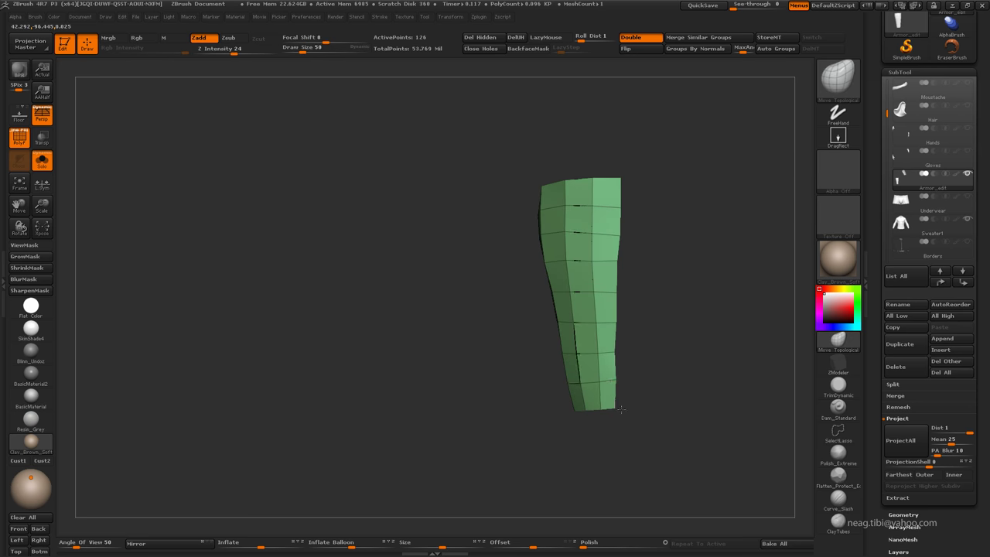
pyautogui.moveTo(618, 354); pyautogui.dragTo(598, 363)
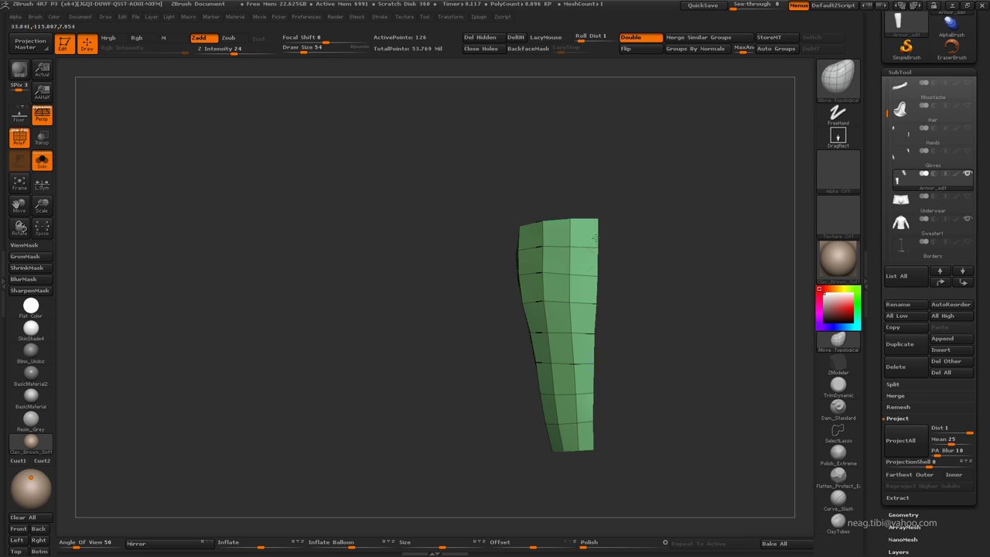
pyautogui.moveTo(616, 224); pyautogui.dragTo(526, 279)
pyautogui.hotkey('shift', 'alt', 's')
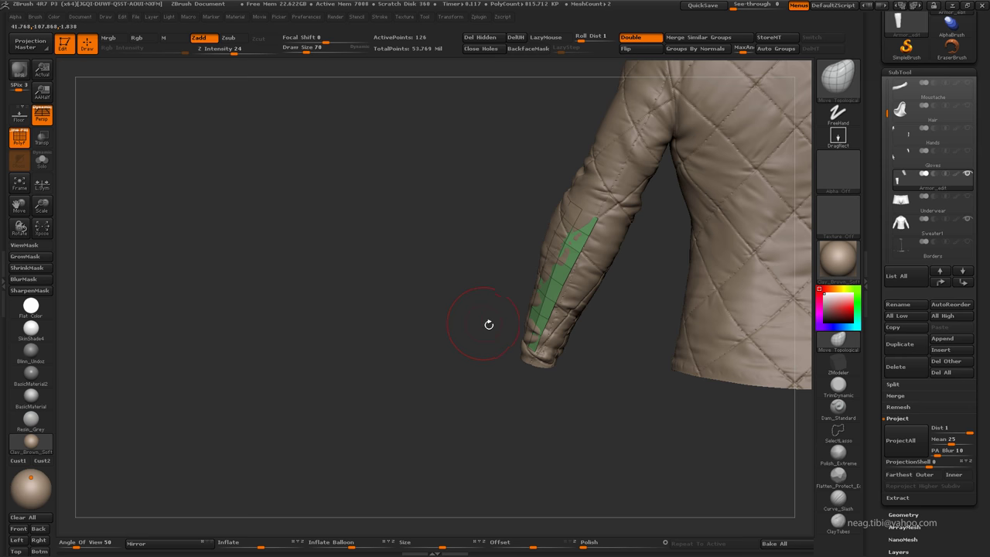
# Step: Check the bracer on the sleeve up close, then view the whole armored figure
pyautogui.moveTo(522, 324); pyautogui.dragTo(541, 342)
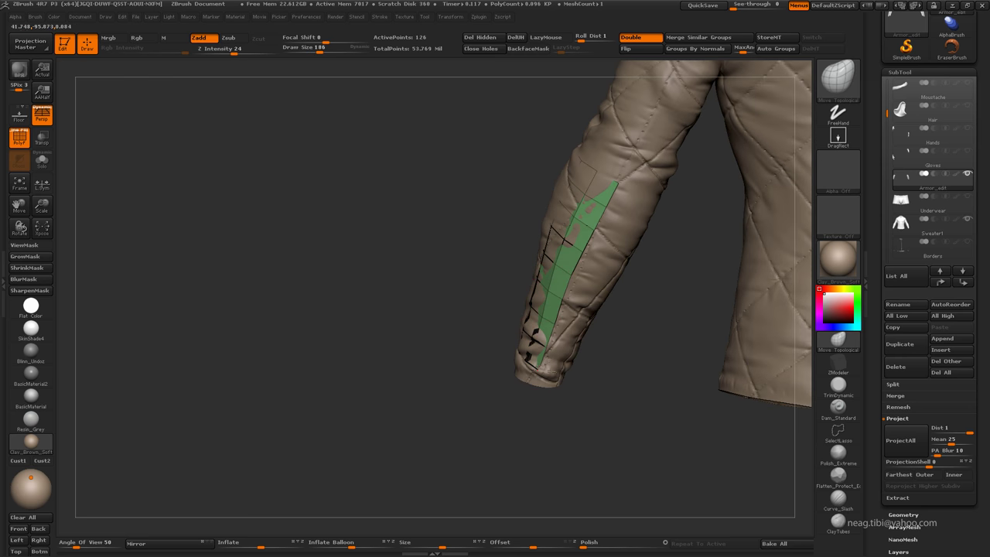
pyautogui.moveTo(596, 169); pyautogui.dragTo(541, 255)
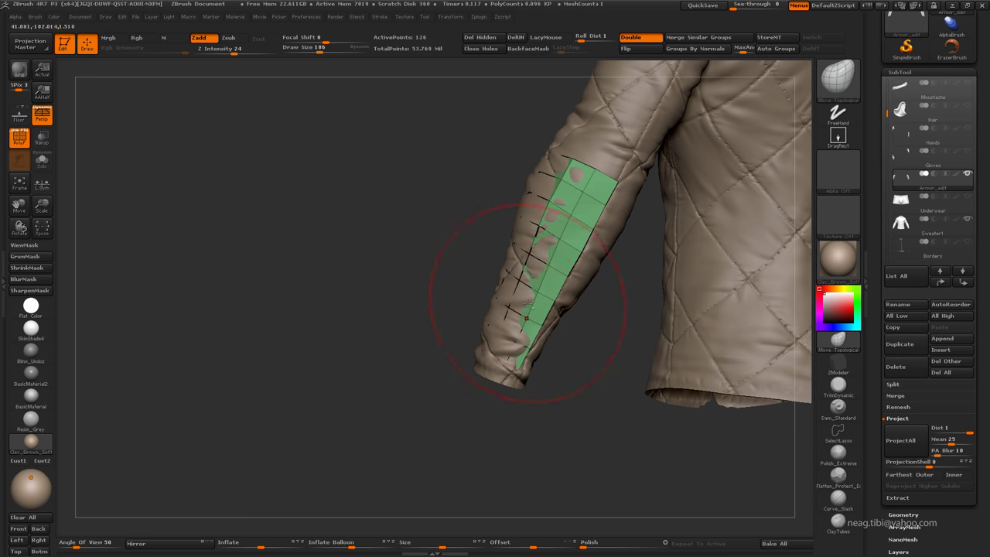
pyautogui.moveTo(508, 298)
pyautogui.mouseDown()
pyautogui.moveTo(498, 333)
pyautogui.moveTo(453, 364)
pyautogui.moveTo(497, 364)
pyautogui.moveTo(474, 364)
pyautogui.moveTo(501, 331)
pyautogui.moveTo(431, 354)
pyautogui.moveTo(530, 367)
pyautogui.moveTo(497, 309)
pyautogui.moveTo(471, 322)
pyautogui.moveTo(565, 266)
pyautogui.moveTo(476, 209)
pyautogui.moveTo(477, 197)
pyautogui.mouseUp()
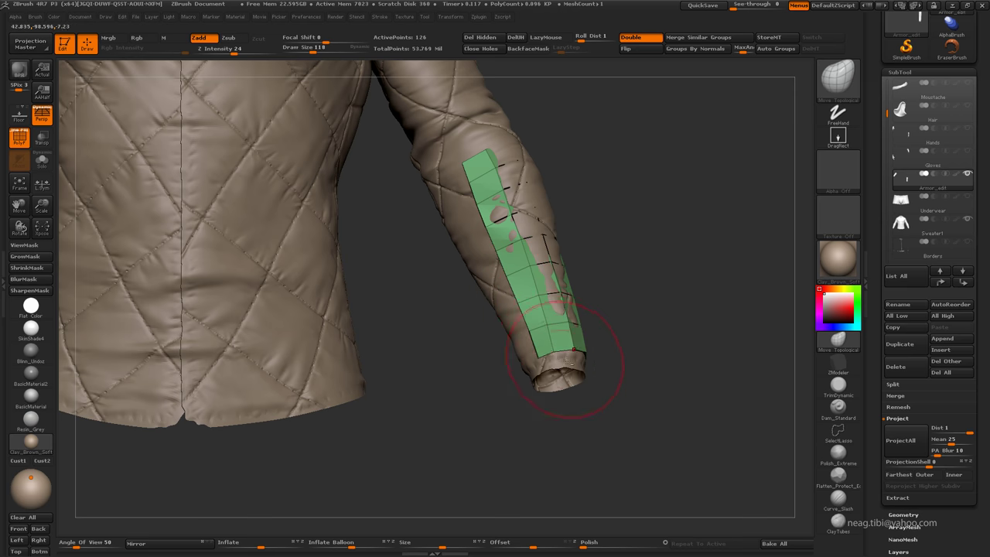
pyautogui.moveTo(564, 360); pyautogui.dragTo(636, 243)
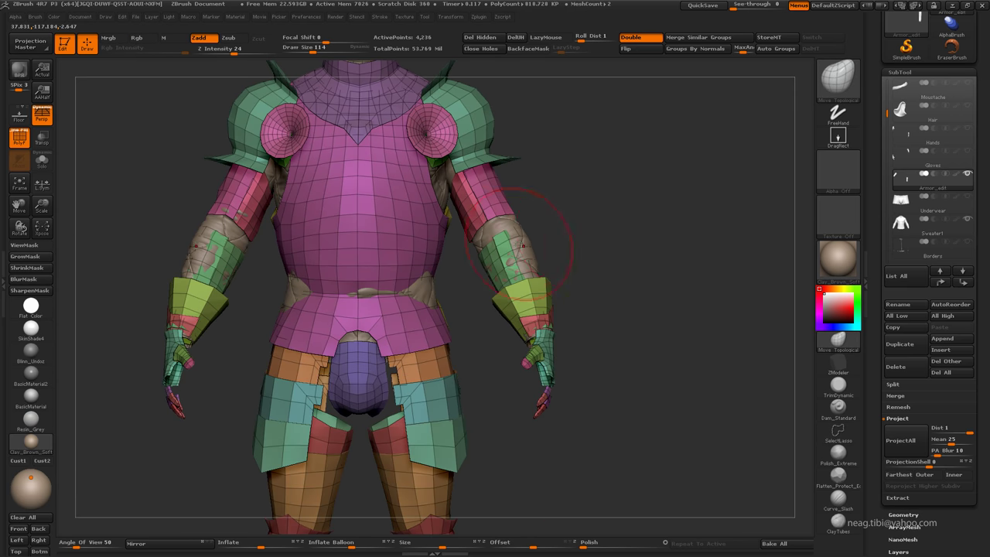
# Step: Invert and then restore the armor visibility, showing the full set from the front
pyautogui.moveTo(523, 246); pyautogui.dragTo(470, 270)
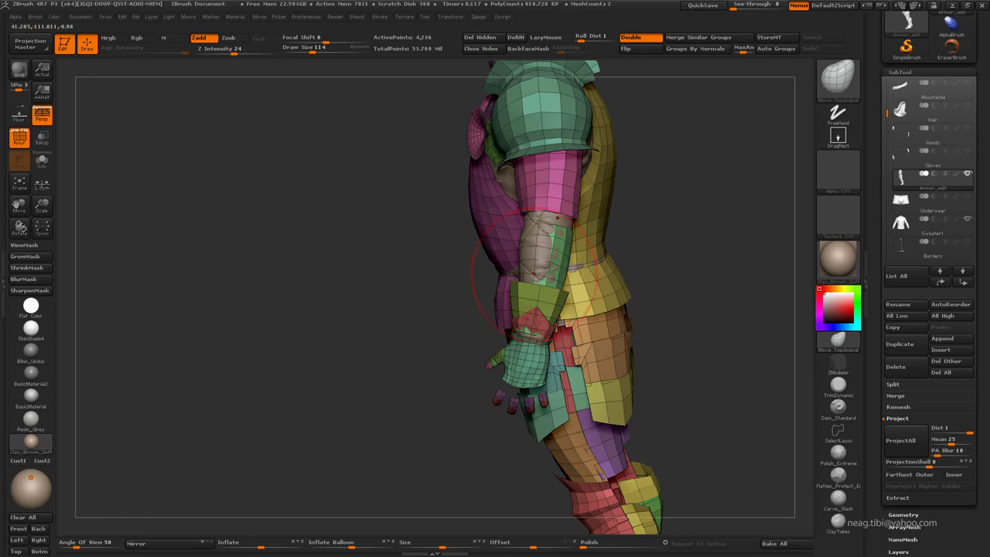
pyautogui.moveTo(534, 272); pyautogui.dragTo(558, 268)
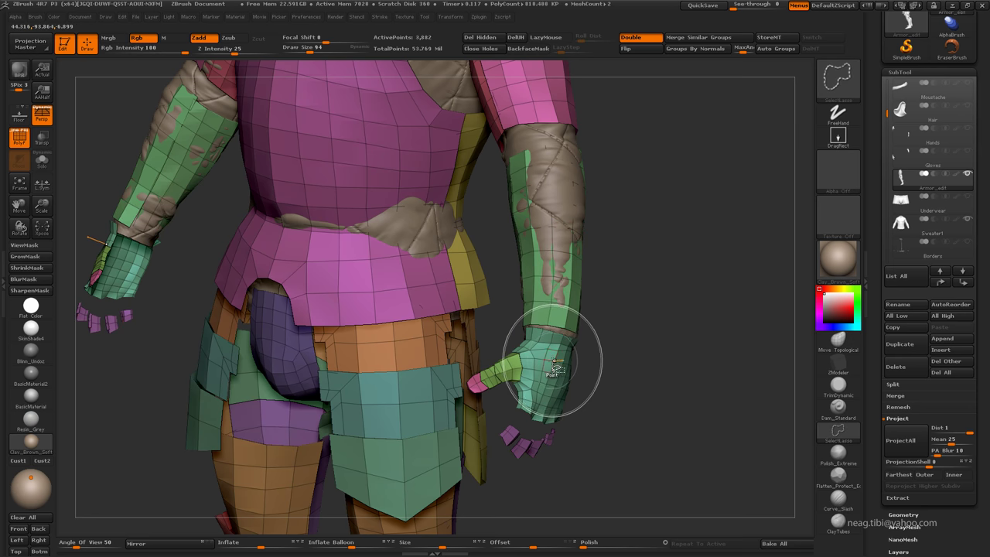
pyautogui.keyDown('ctrl'); pyautogui.keyDown('shift'); pyautogui.click(631, 366); pyautogui.keyUp('shift'); pyautogui.keyUp('ctrl')
pyautogui.keyDown('ctrl'); pyautogui.keyDown('shift'); pyautogui.click(618, 356); pyautogui.keyUp('shift'); pyautogui.keyUp('ctrl')
pyautogui.moveTo(614, 336); pyautogui.dragTo(668, 227)
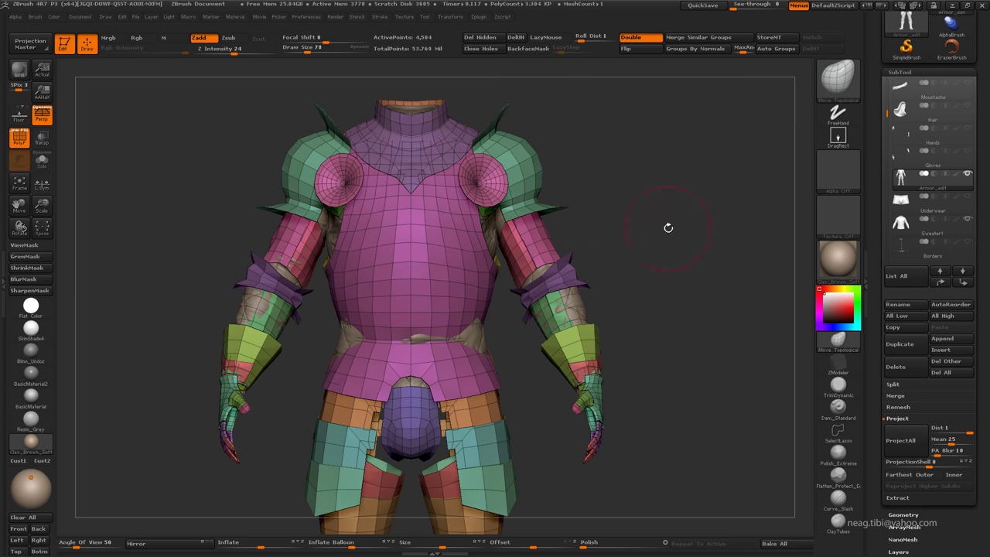
# Step: Hide the two round shoulder discs and the purple crotch piece
pyautogui.keyDown('ctrl'); pyautogui.keyDown('alt'); pyautogui.keyDown('shift'); pyautogui.click(484, 174); pyautogui.keyUp('shift'); pyautogui.keyUp('alt'); pyautogui.keyUp('ctrl')
pyautogui.keyDown('ctrl'); pyautogui.keyDown('alt'); pyautogui.keyDown('shift'); pyautogui.click(420, 331); pyautogui.keyUp('shift'); pyautogui.keyUp('alt'); pyautogui.keyUp('ctrl')
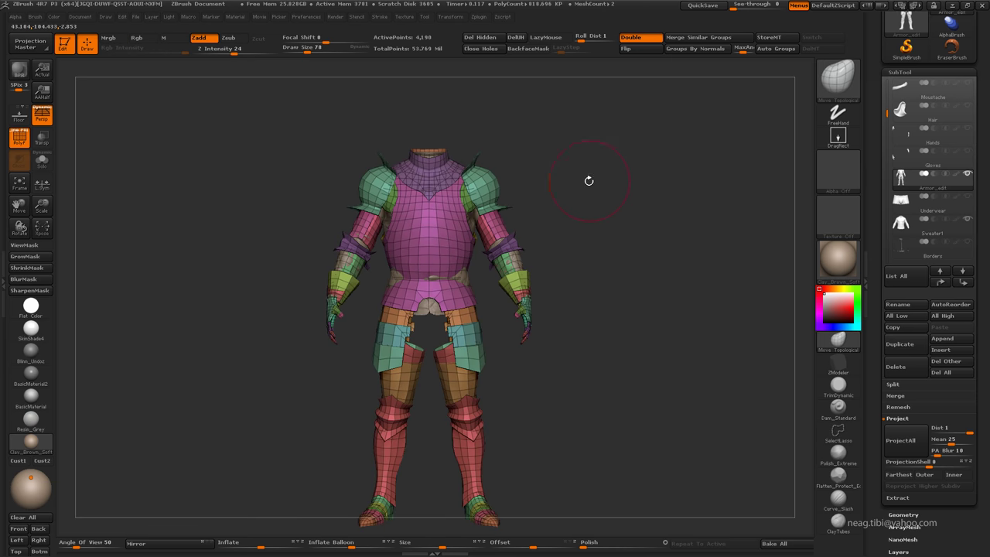
pyautogui.moveTo(626, 225); pyautogui.dragTo(548, 124)
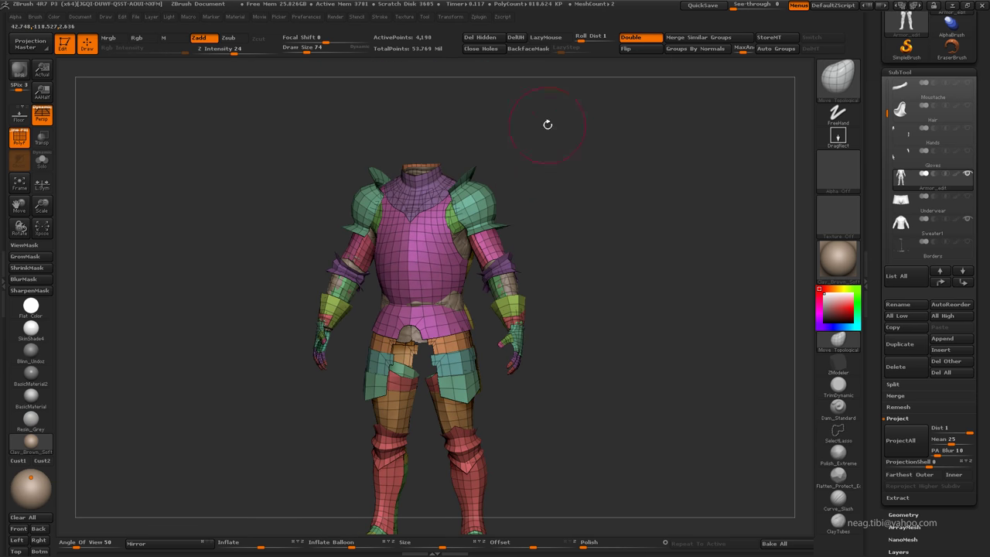